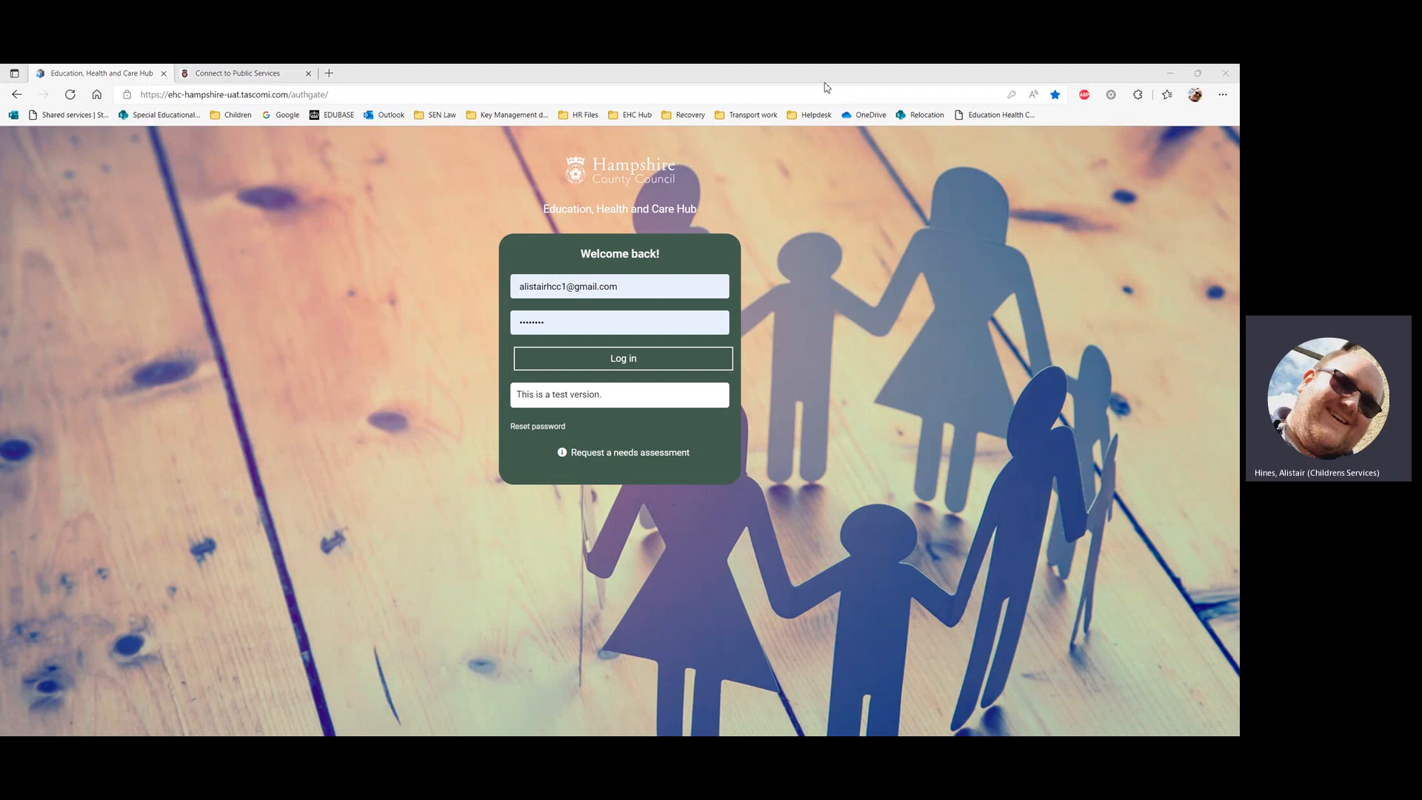
Step: Log in to the EHC Hub test site with the entered e-mail and password
left_click(833, 159)
left_click(592, 363)
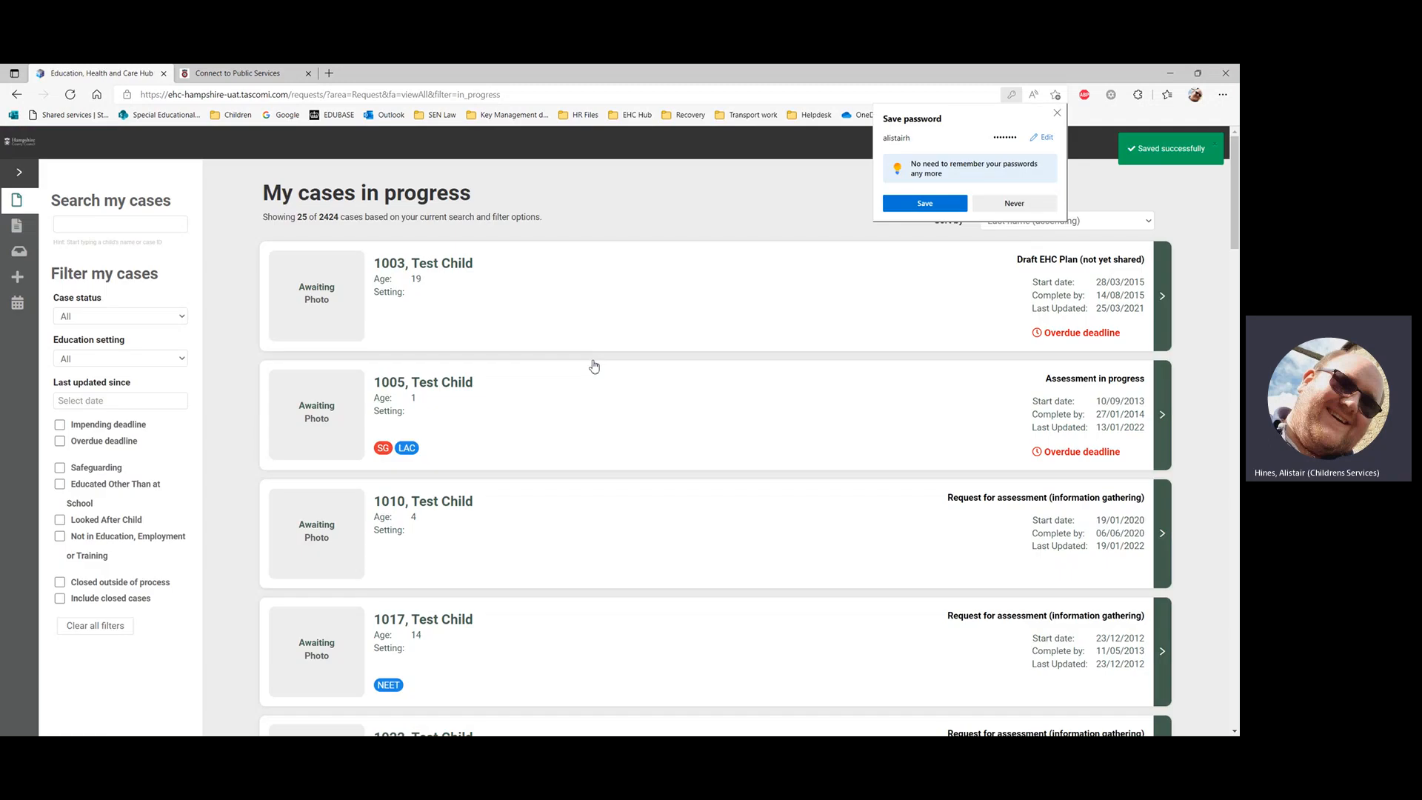
Step: Dismiss the save-password and success notices, then open Test Child 10000's case summary from My live cases
left_click(1056, 114)
left_click(1216, 147)
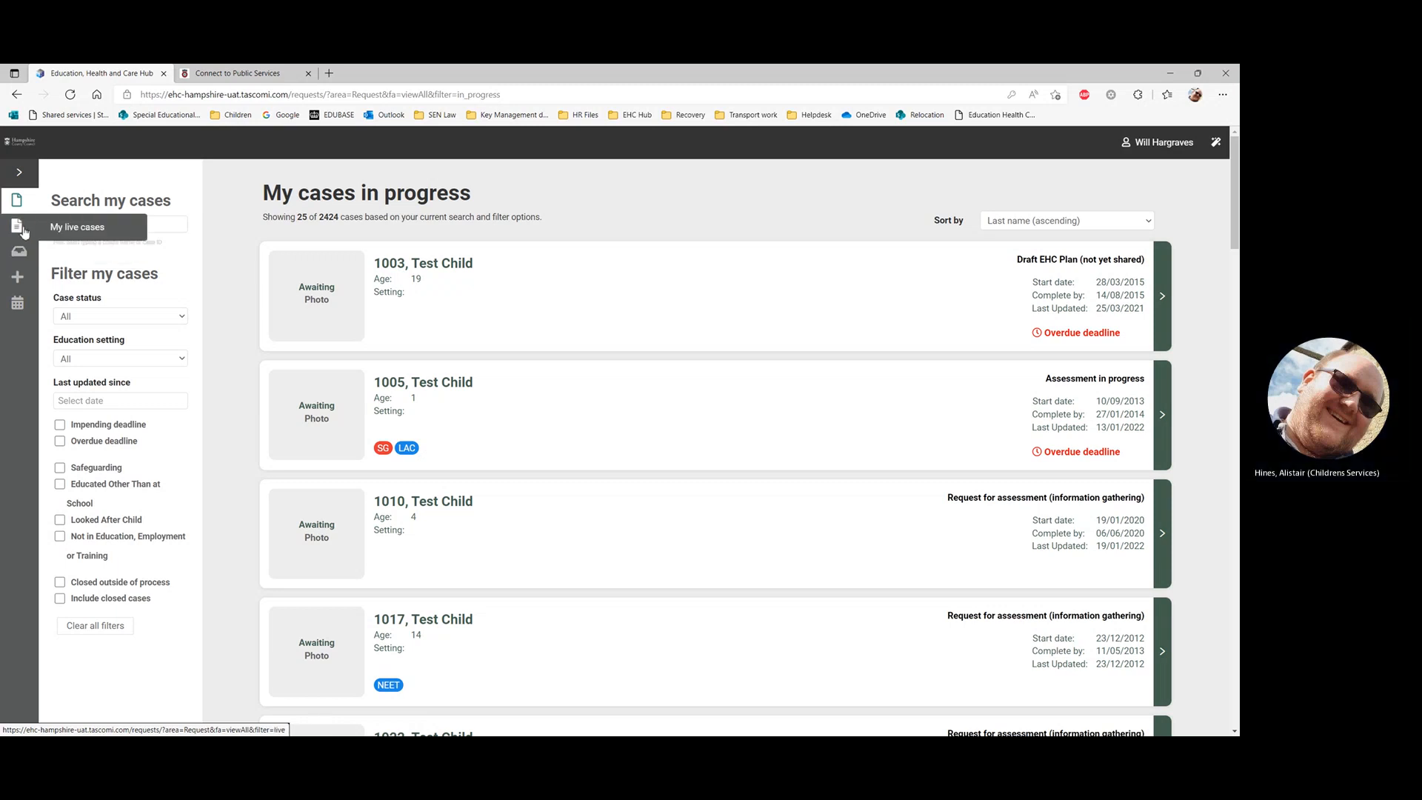
left_click(21, 229)
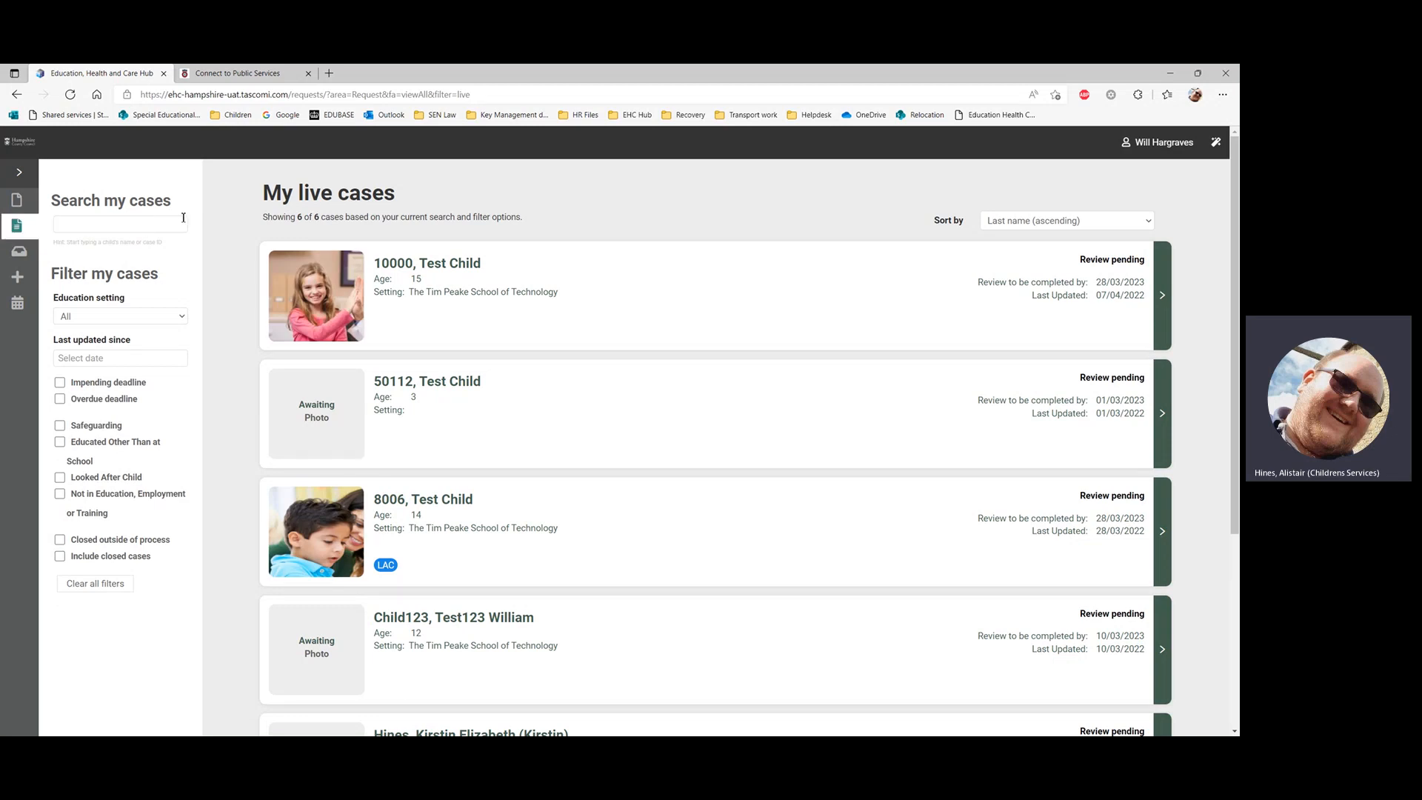
left_click(336, 278)
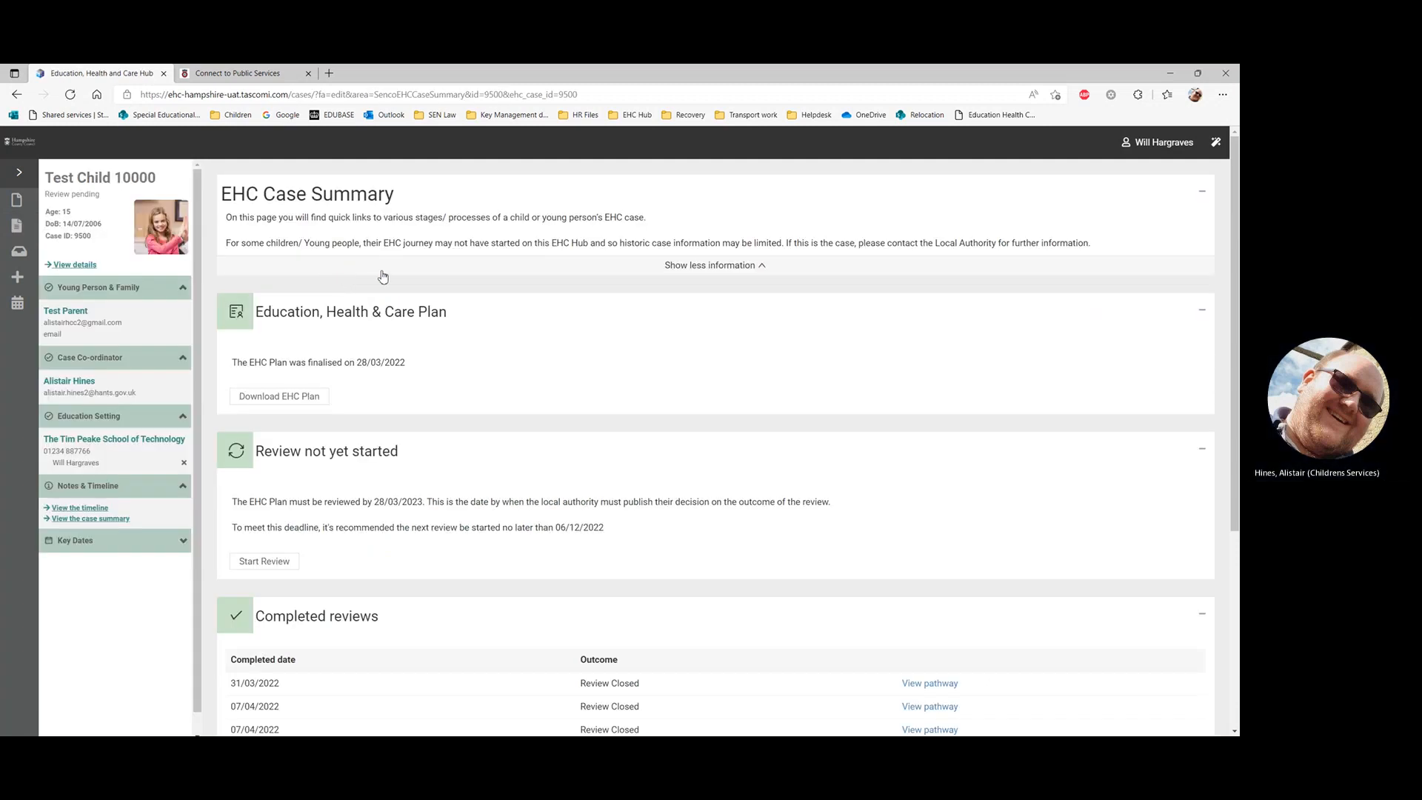
scroll(480, 306, "down", 1)
scroll(480, 307, "down", 3)
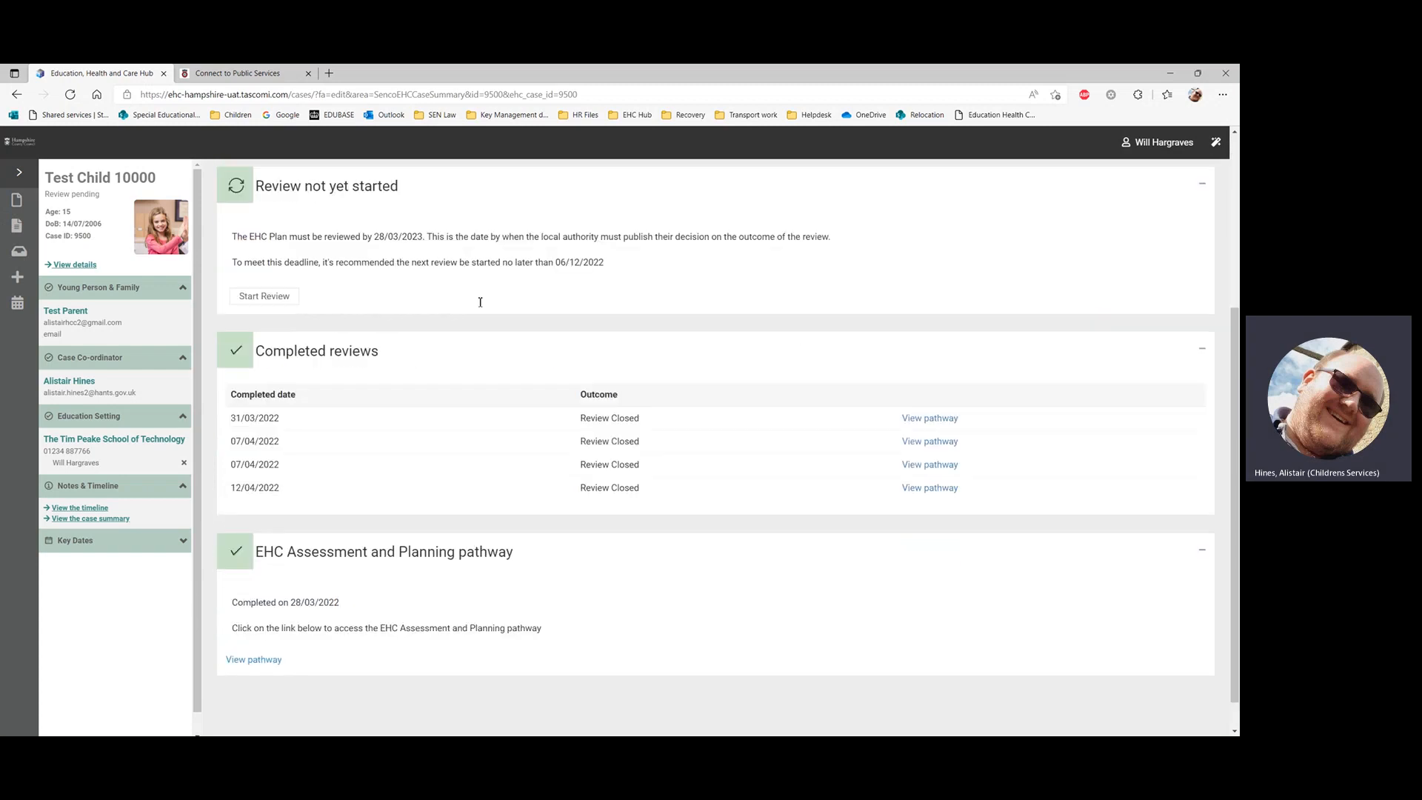
scroll(471, 308, "up", 4)
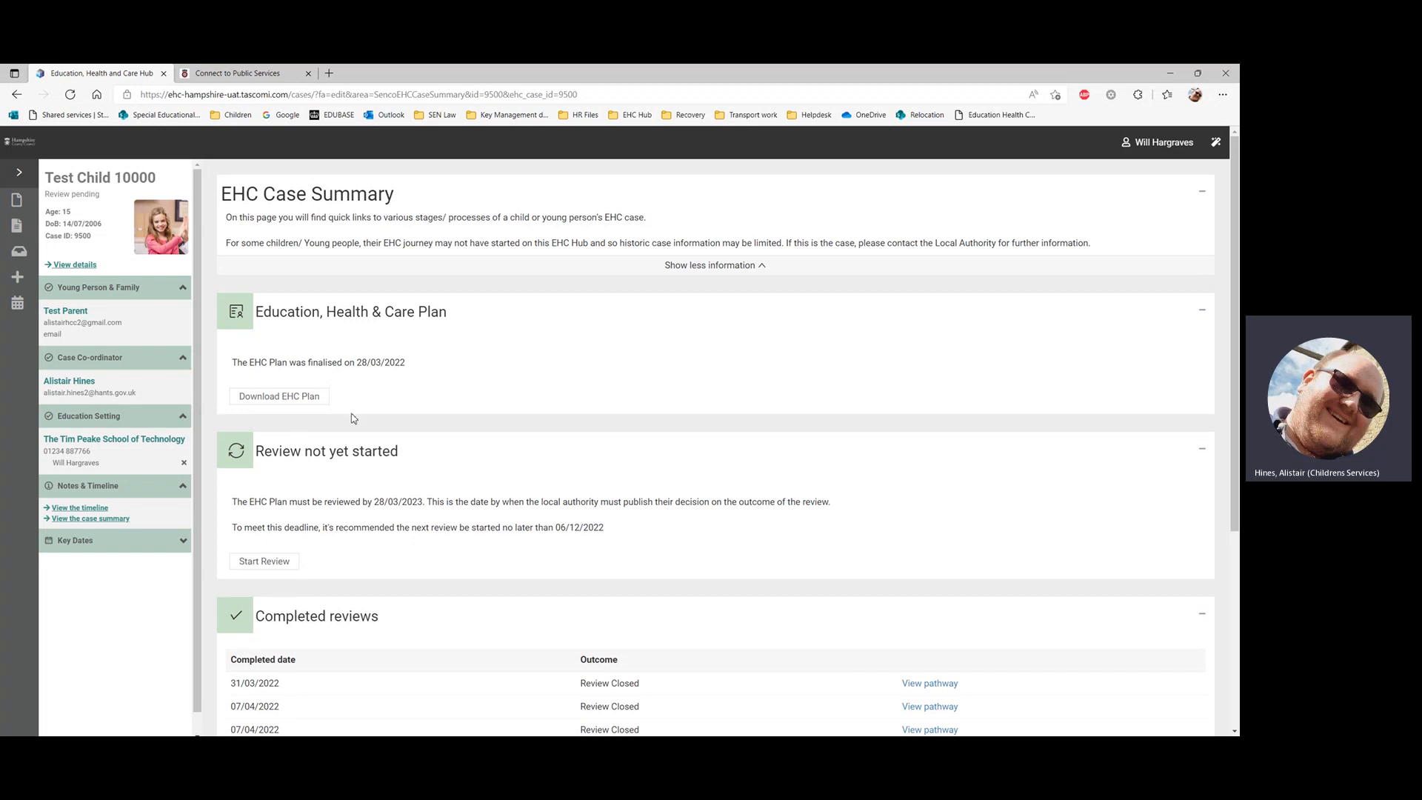
scroll(344, 424, "down", 1)
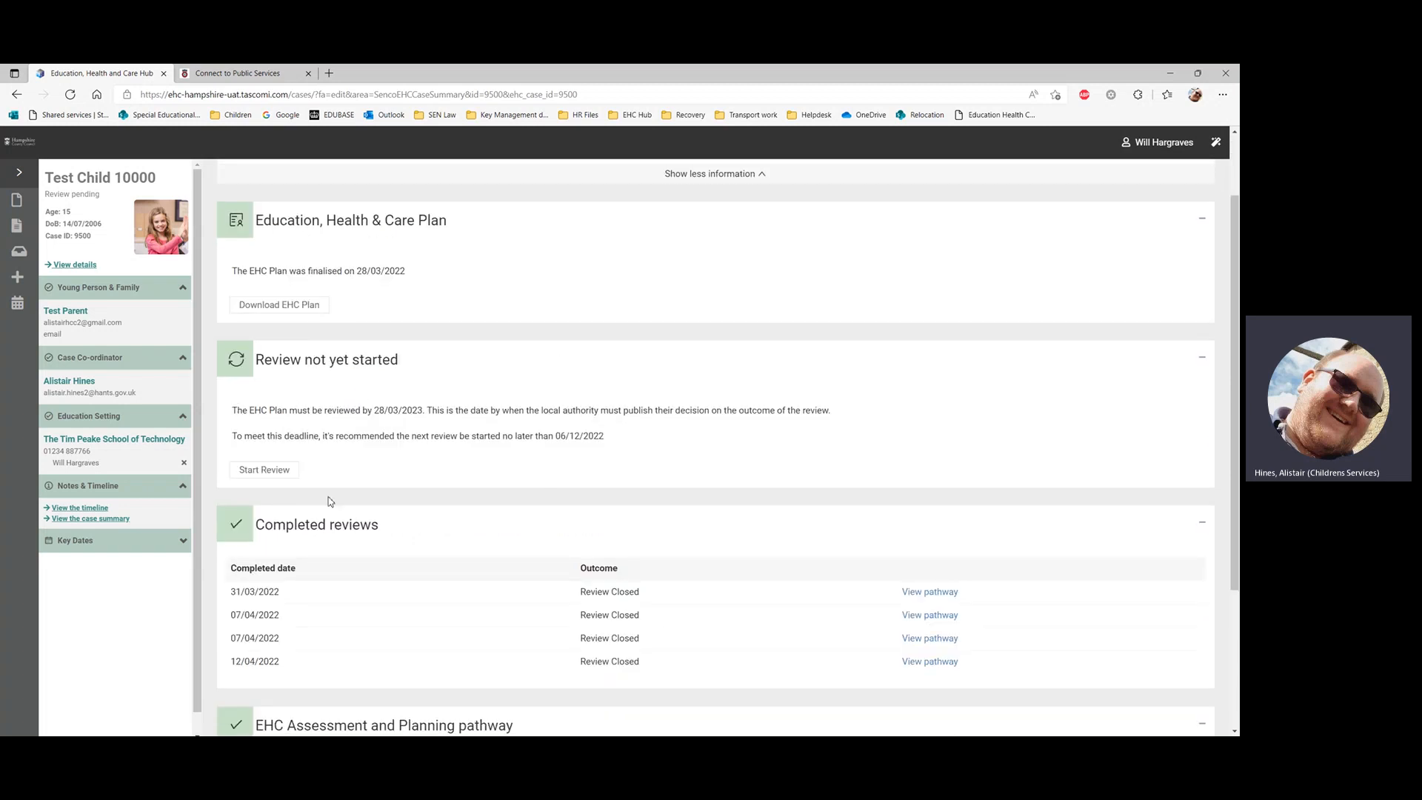
scroll(303, 478, "down", 1)
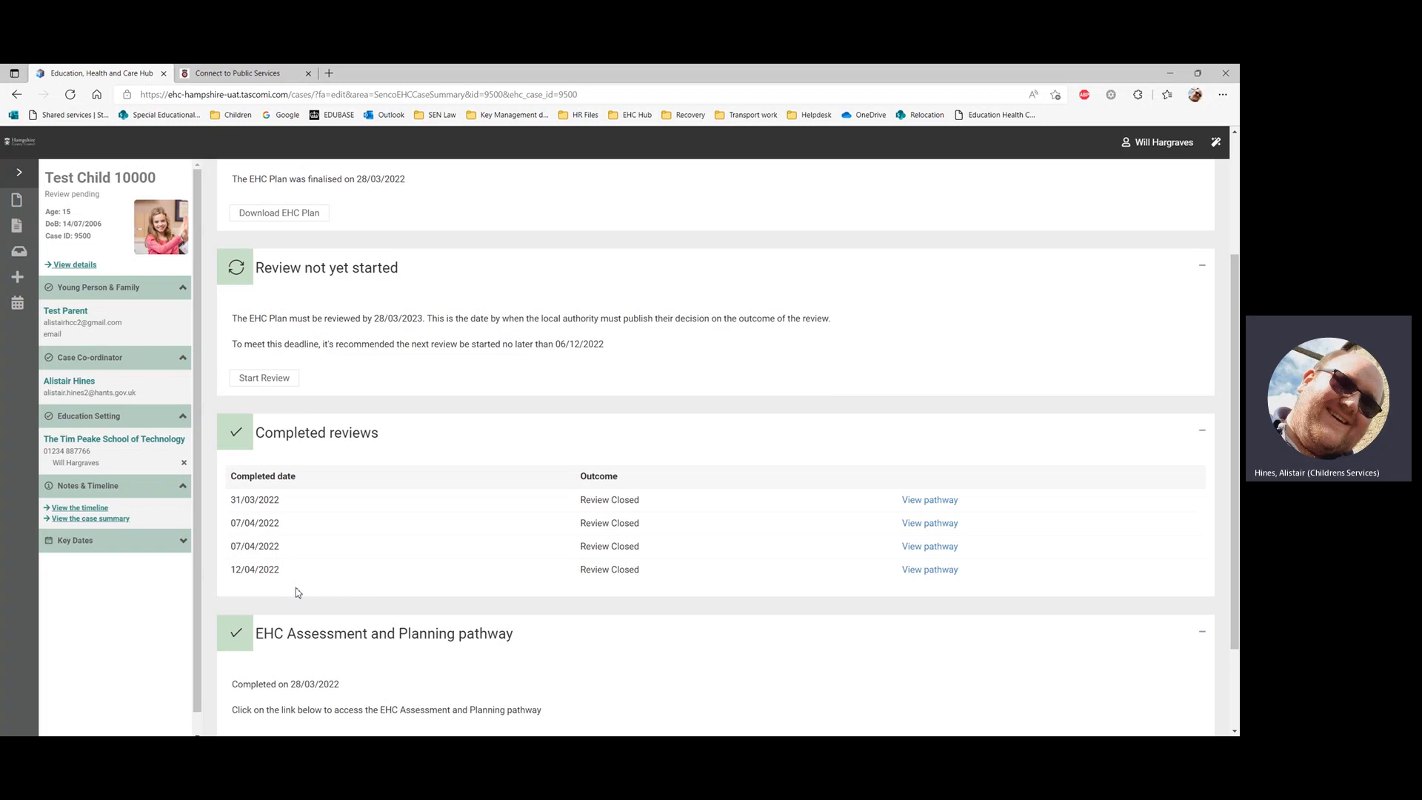
scroll(304, 556, "down", 2)
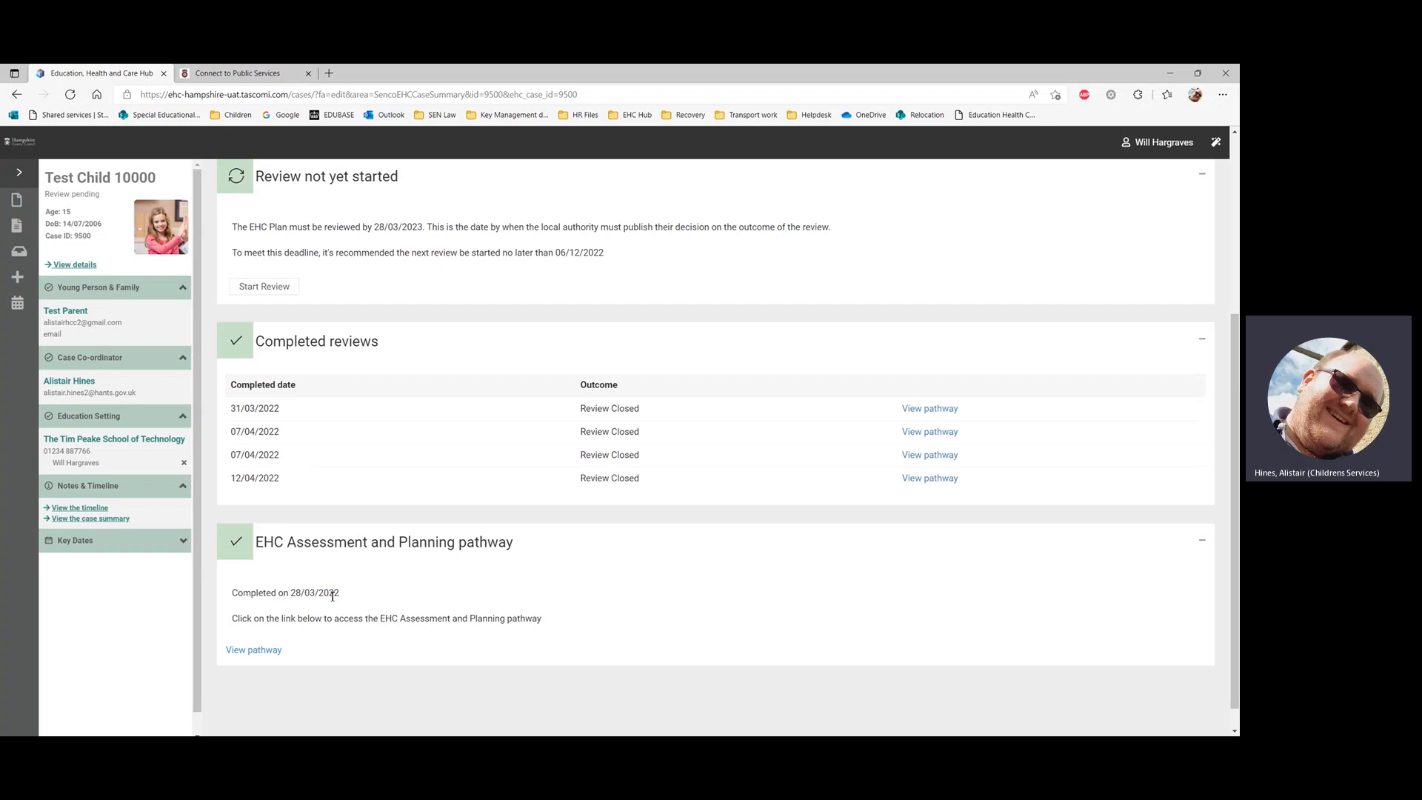
scroll(331, 596, "up", 2)
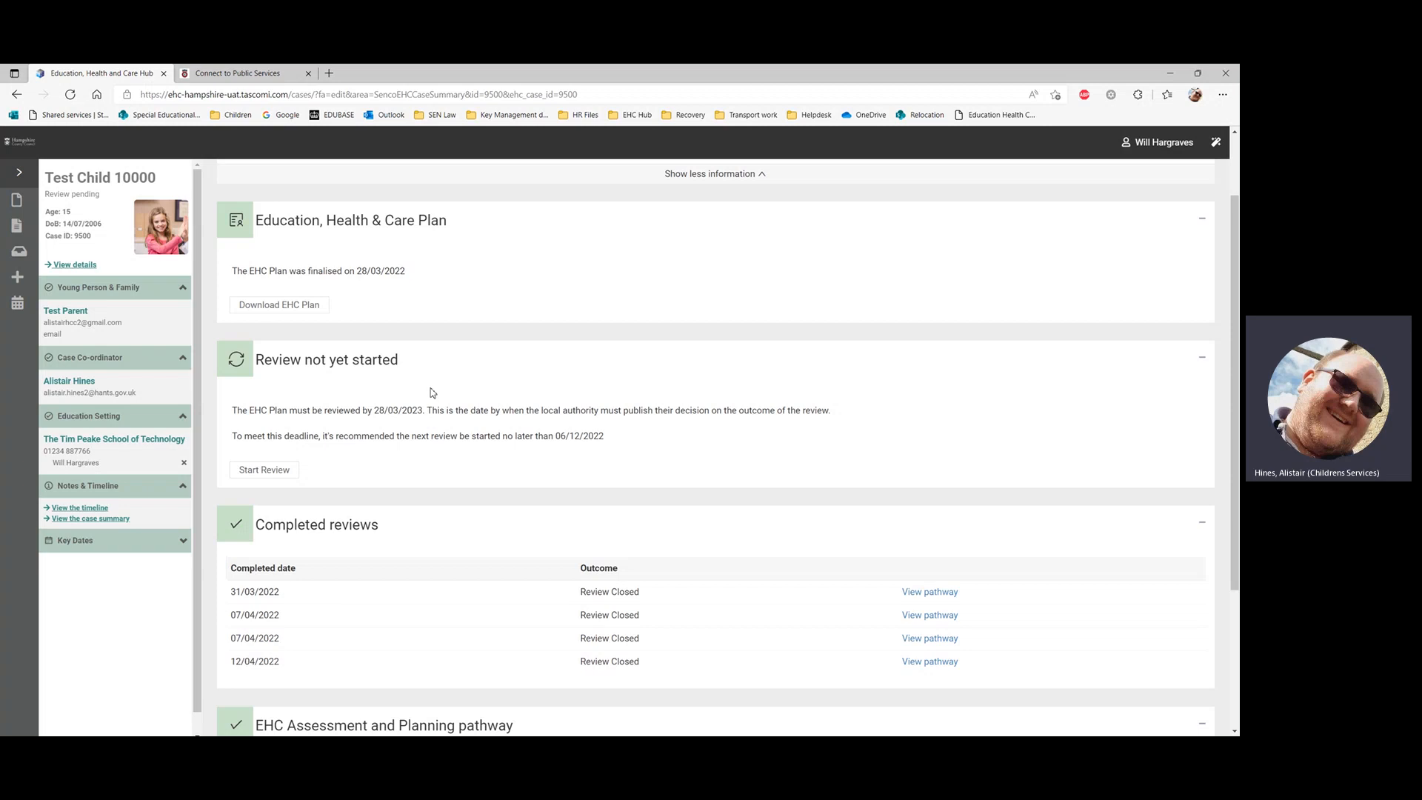
left_click_drag(556, 437, 607, 442)
left_click(604, 437)
Step: Start a new EHC Plan review for case 10000 and confirm it with Yes
left_click(271, 473)
left_click(271, 472)
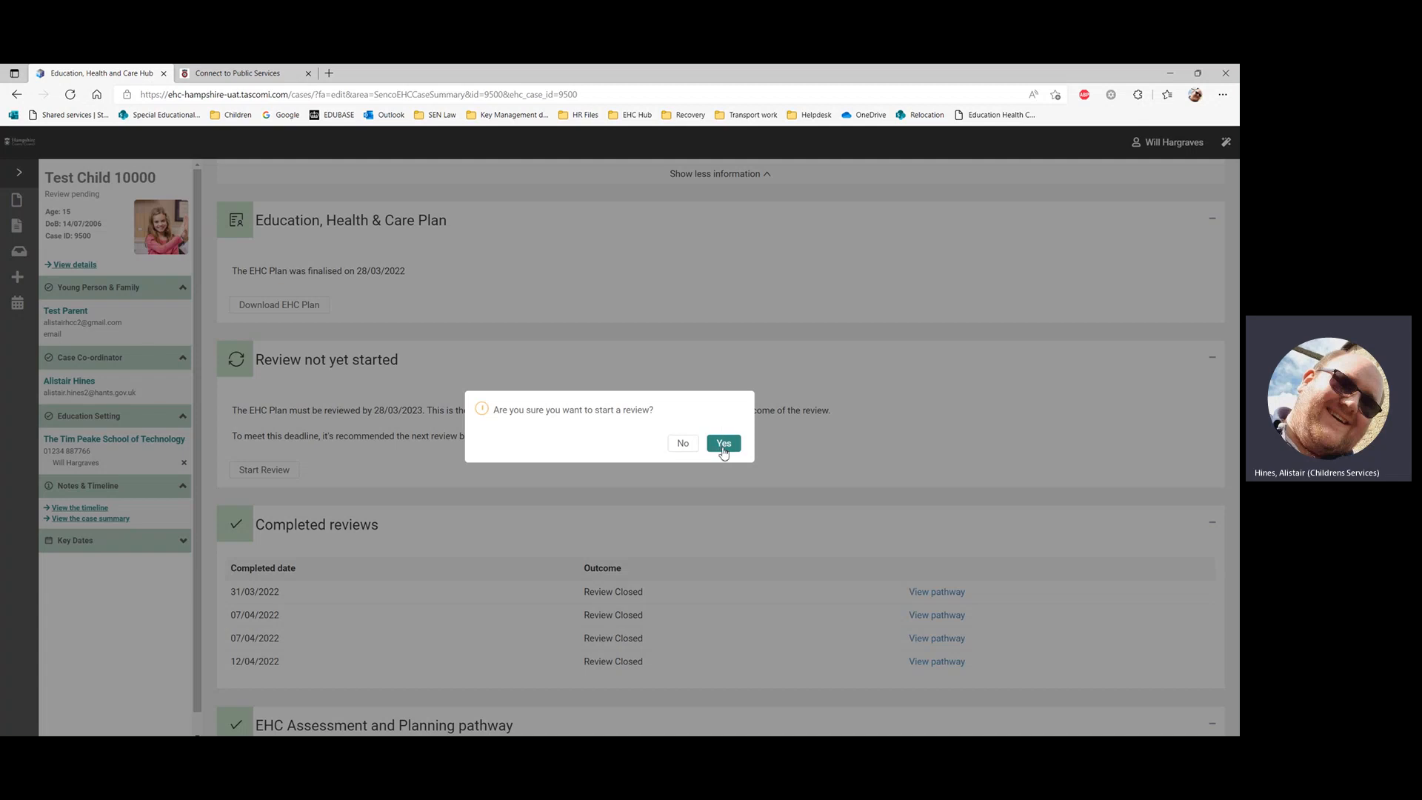
left_click(724, 444)
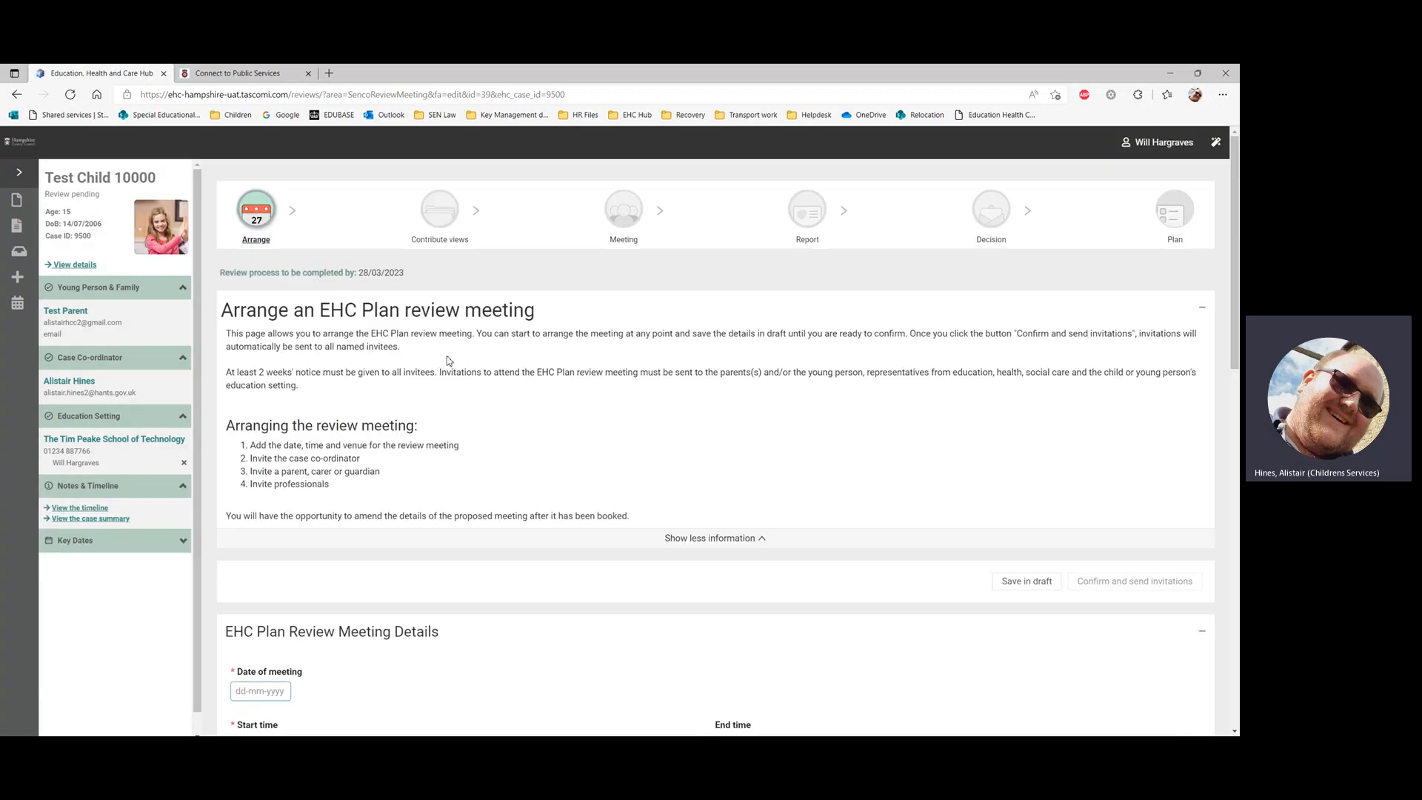
Step: Scroll through the Arrange review meeting page and return to the Meeting Details form at the top
scroll(446, 361, "down", 5)
scroll(463, 333, "up", 5)
scroll(687, 329, "down", 4)
scroll(687, 329, "down", 5)
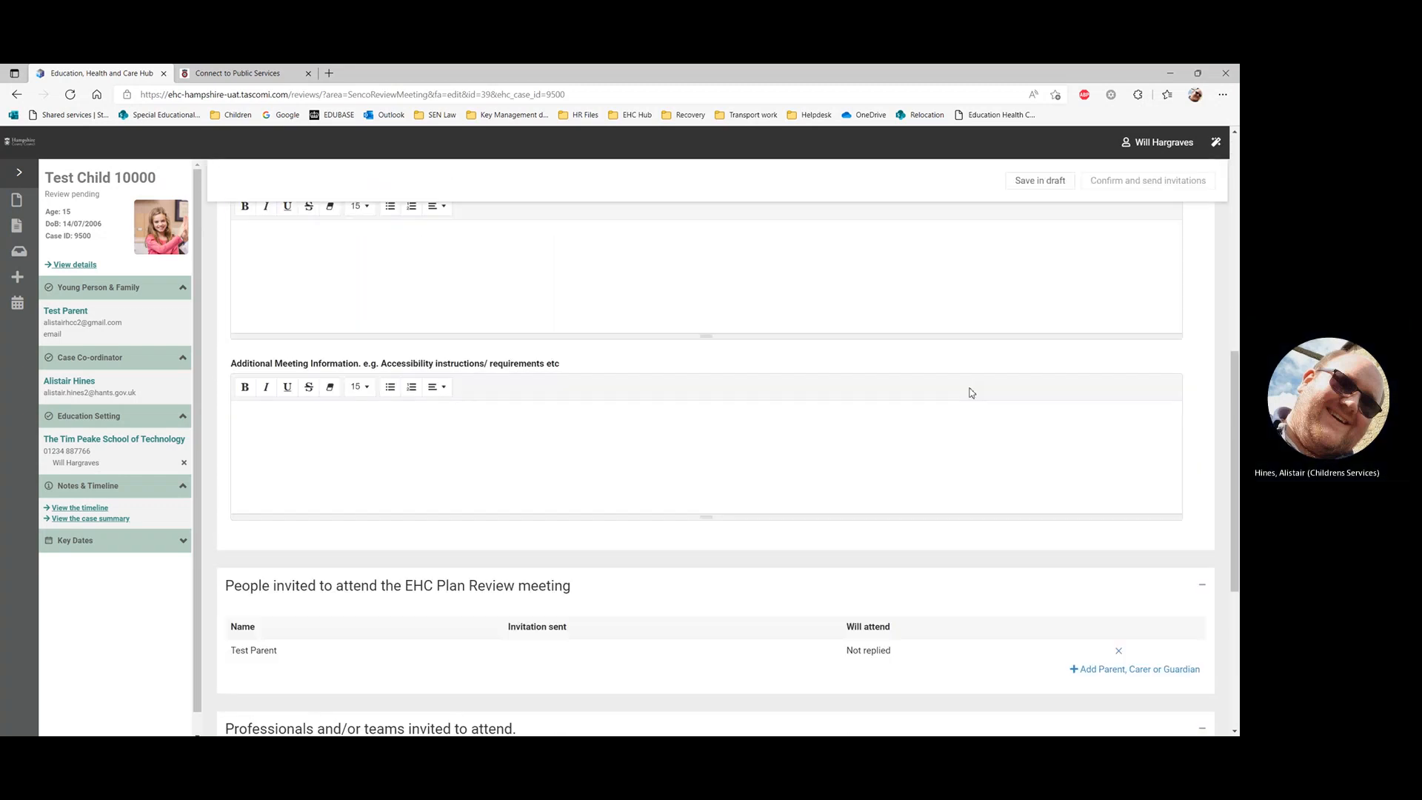
left_click_drag(1237, 390, 1238, 308)
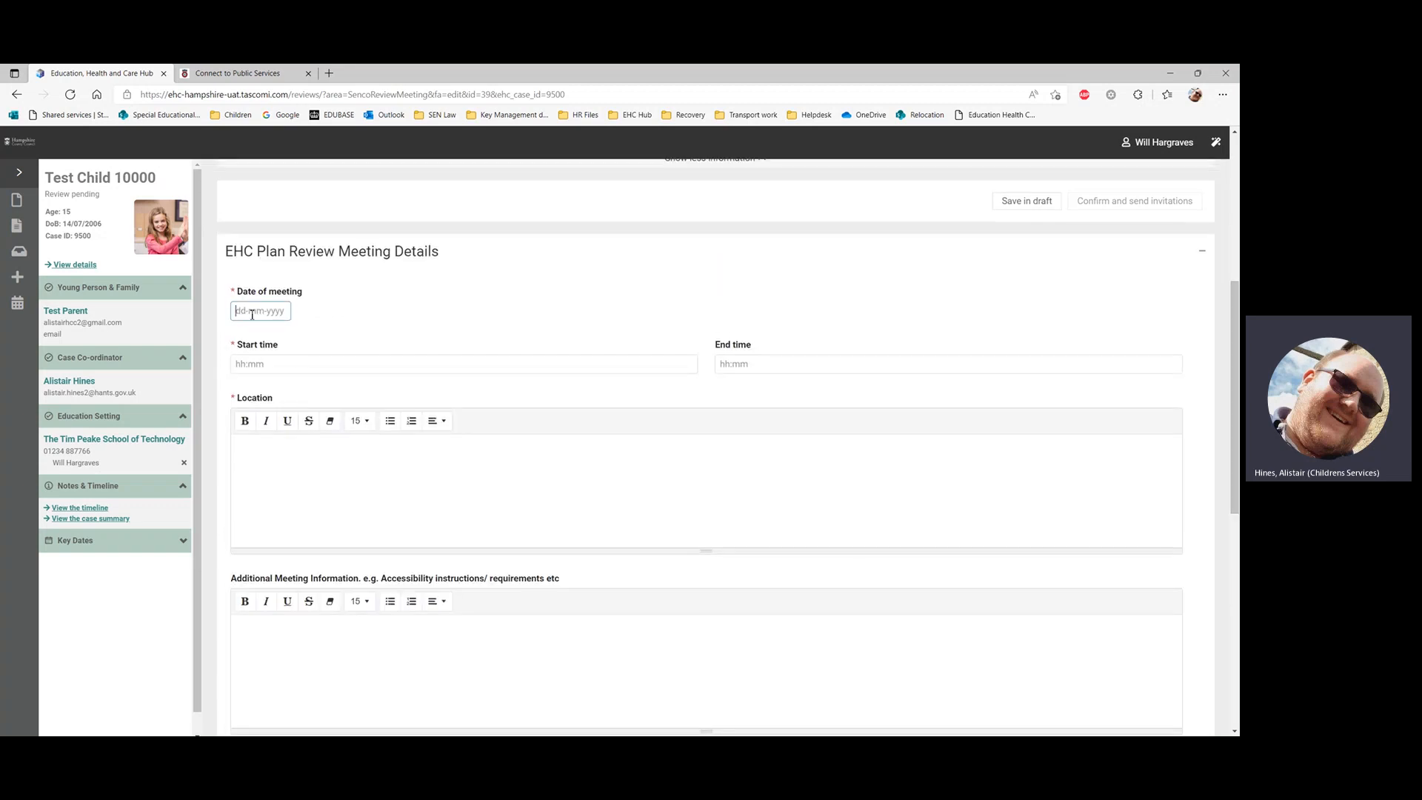
Step: Pick 14 June 2022 as the review meeting date
left_click(280, 359)
left_click(284, 316)
left_click(350, 335)
left_click(351, 335)
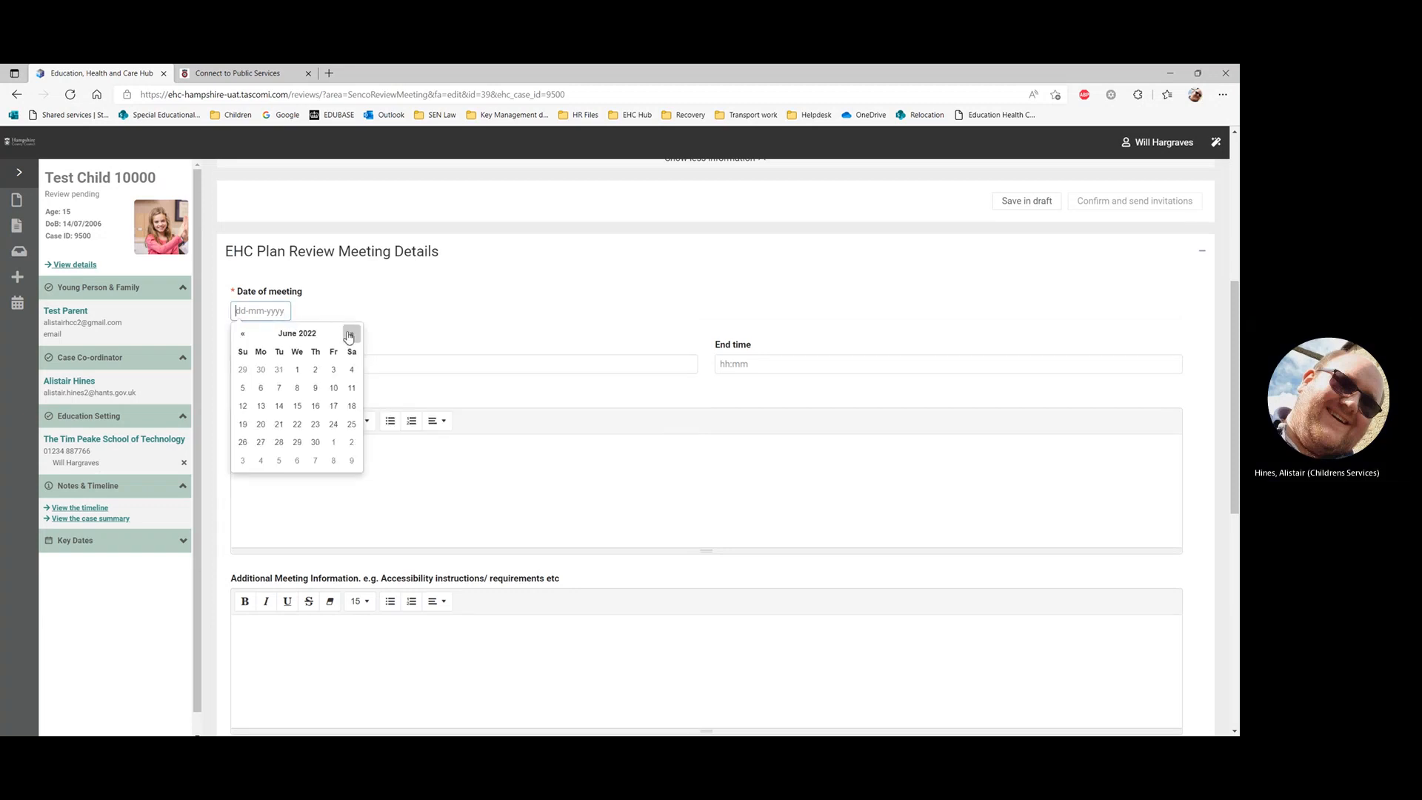
left_click(278, 406)
Step: Set the meeting time to 12:00–13:00 and the location to School
left_click(285, 363)
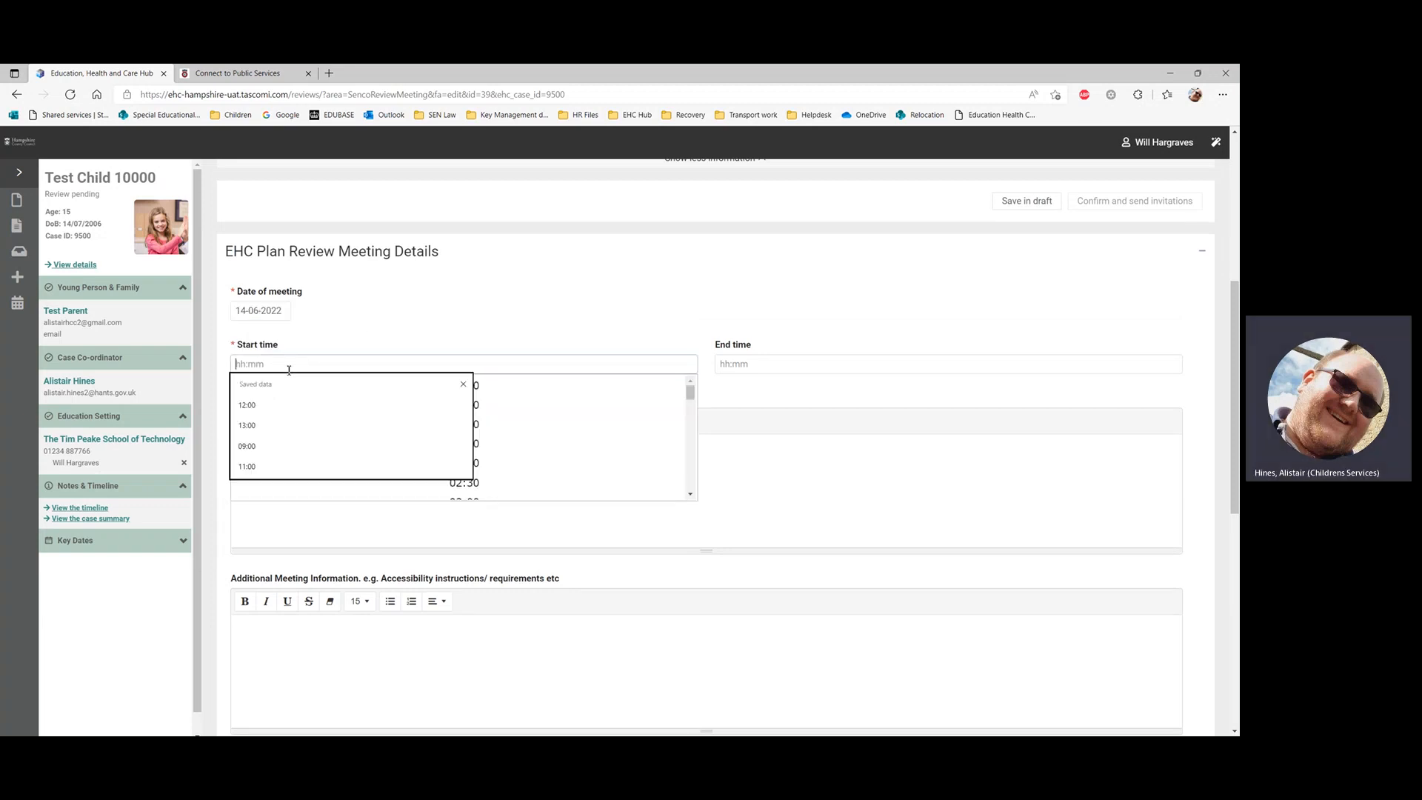
left_click(270, 409)
left_click(735, 365)
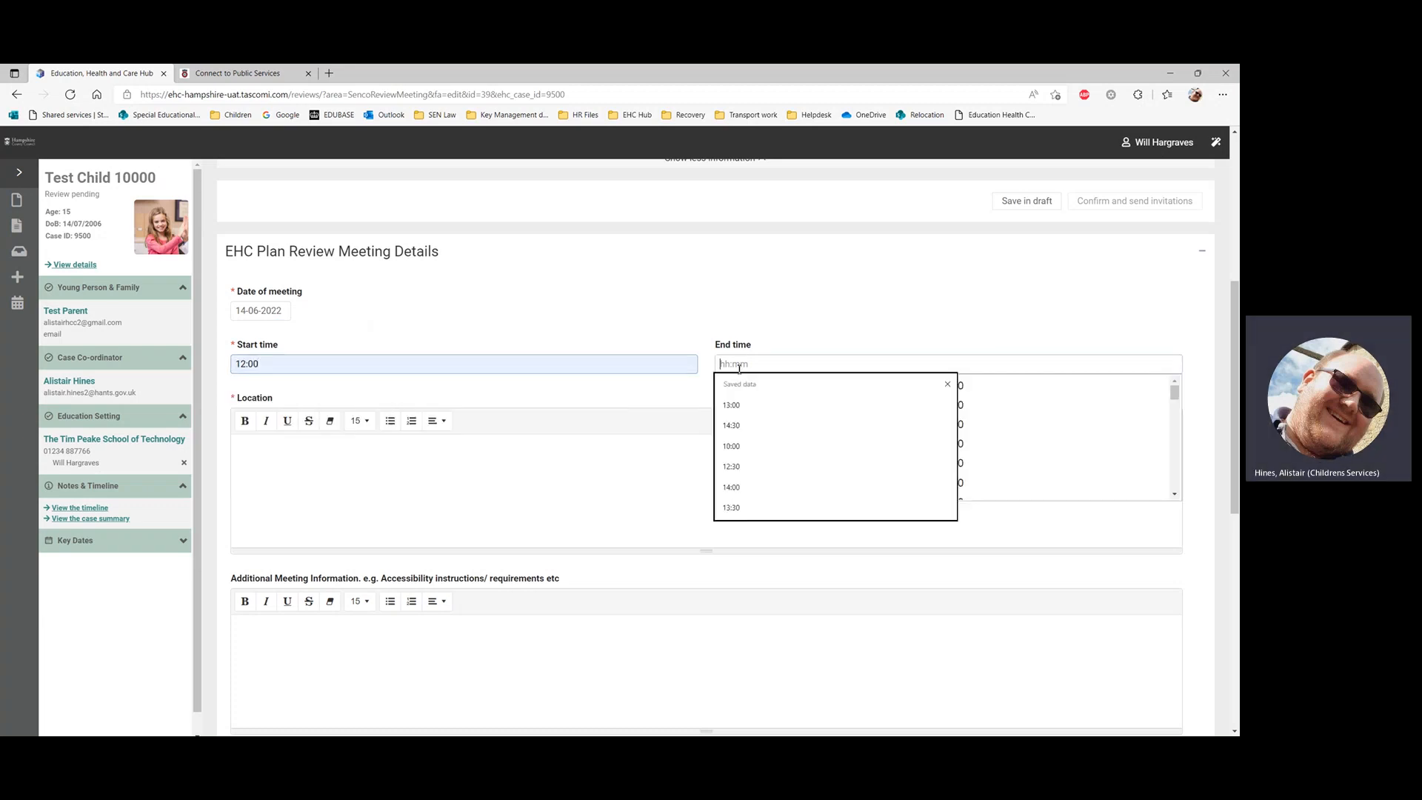
left_click(733, 405)
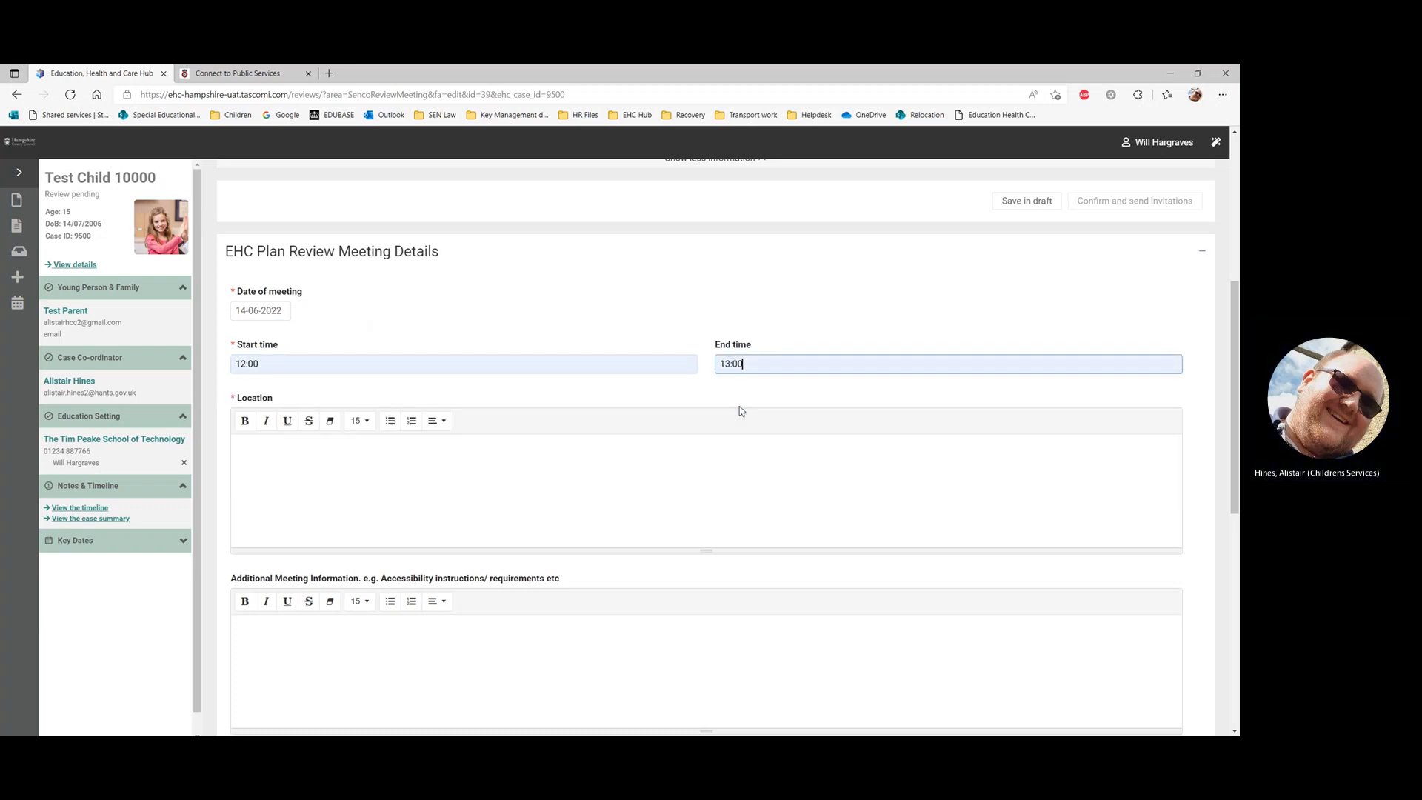
type("School")
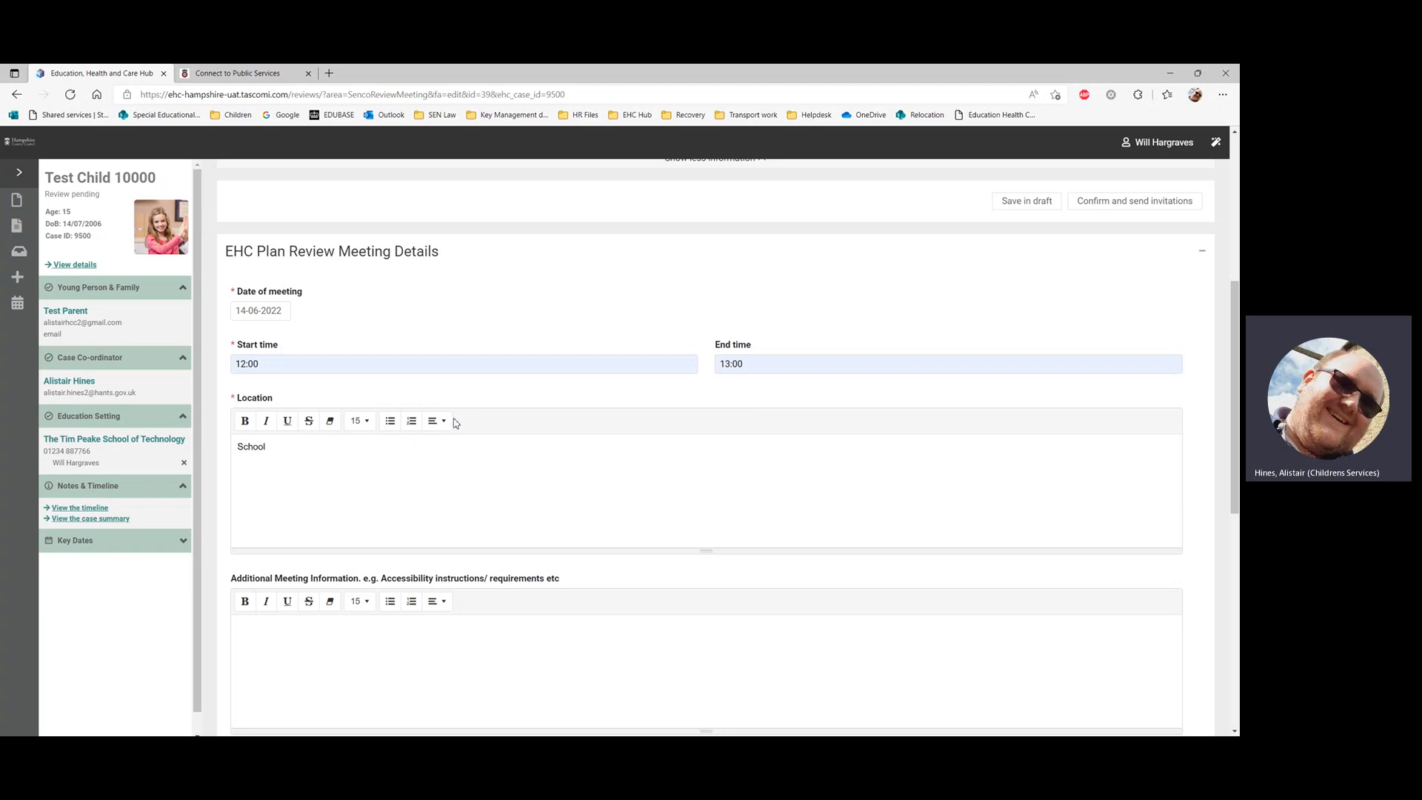
scroll(345, 437, "down", 5)
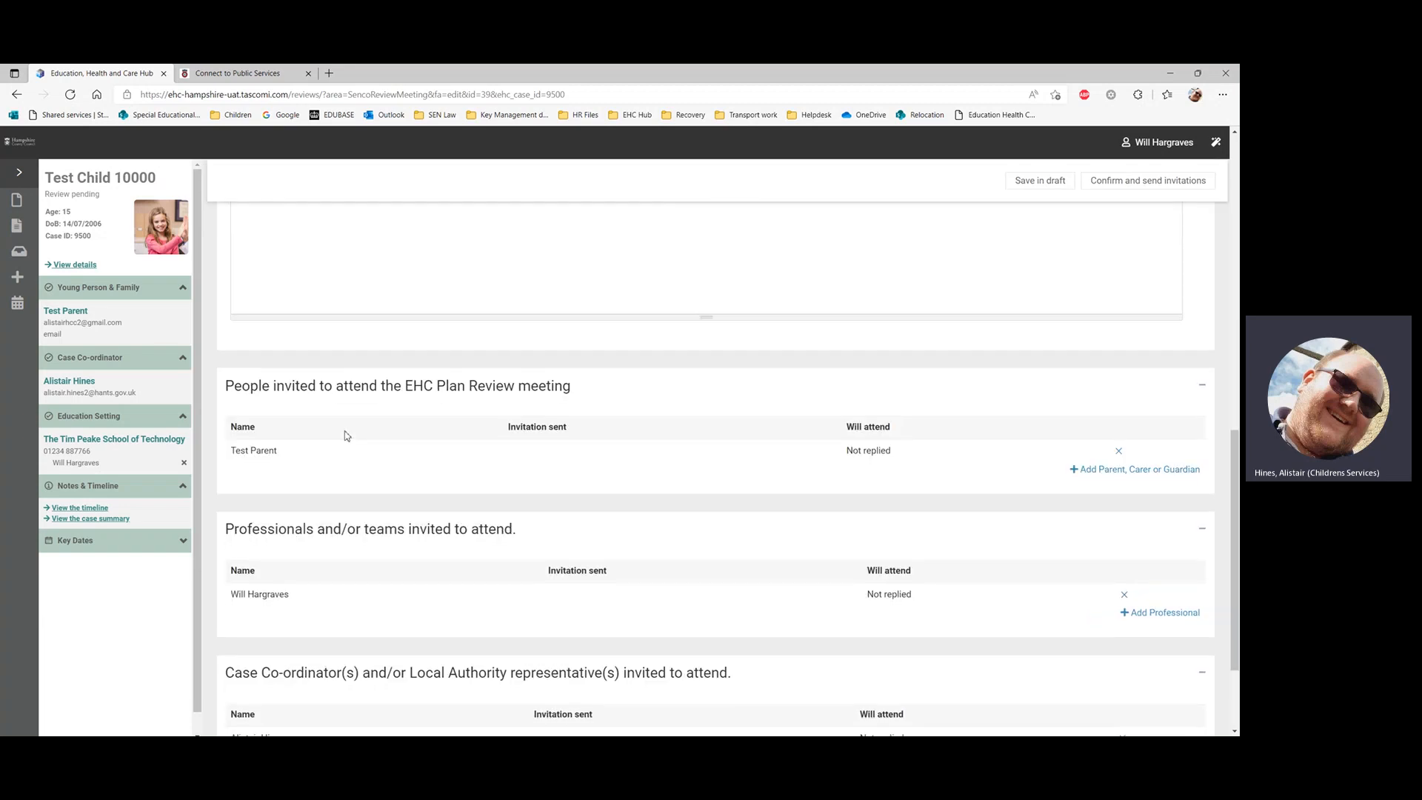
scroll(345, 435, "up", 8)
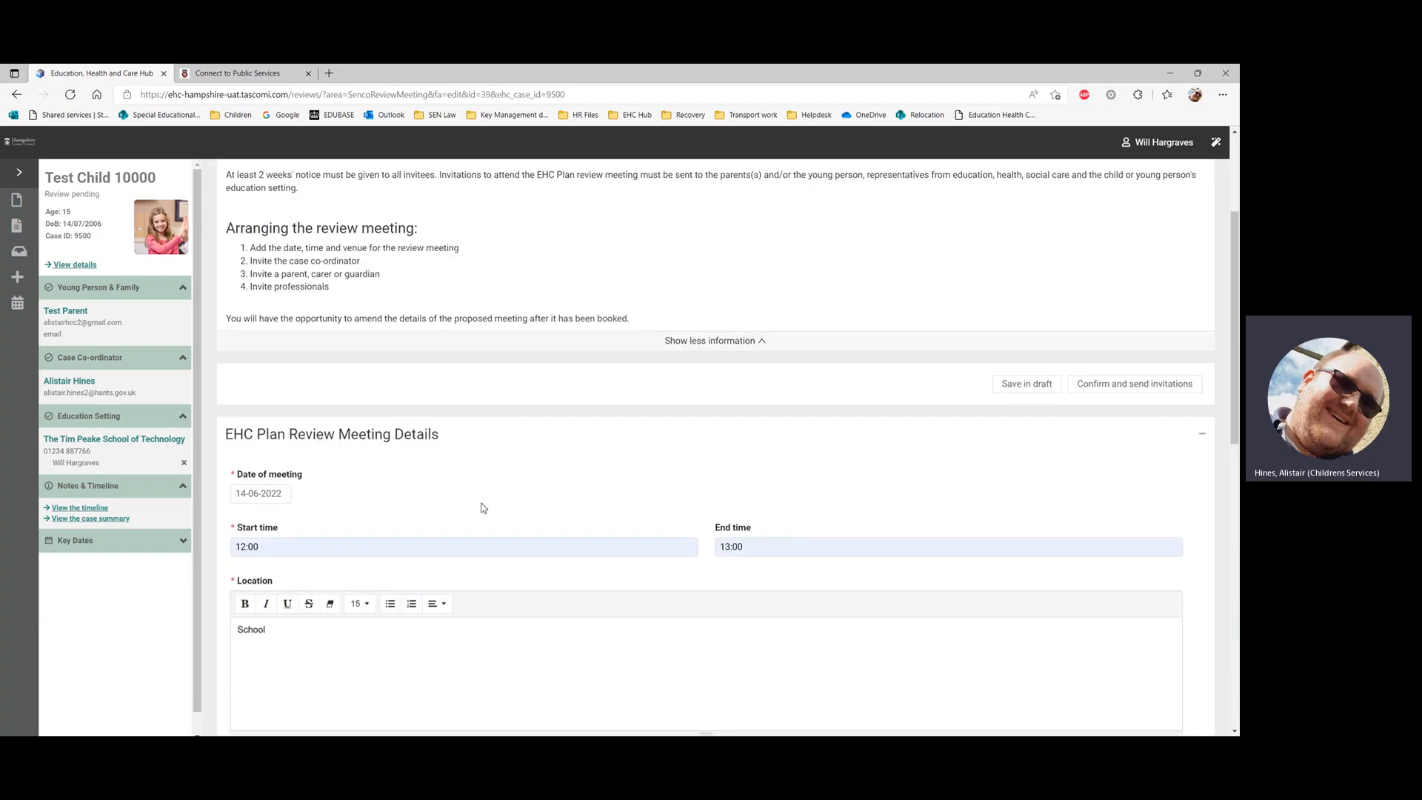
scroll(389, 486, "down", 2)
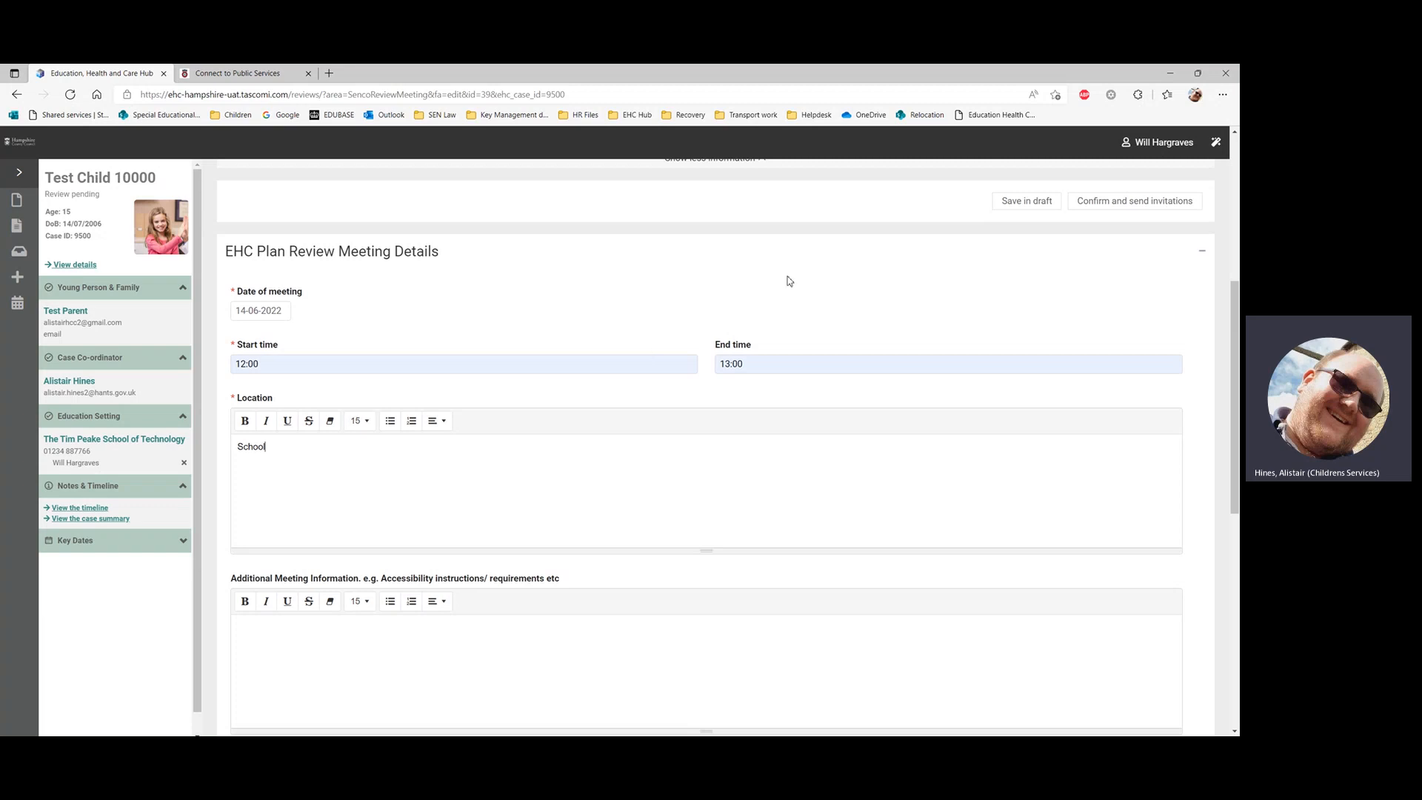
left_click(1024, 202)
scroll(385, 455, "down", 2)
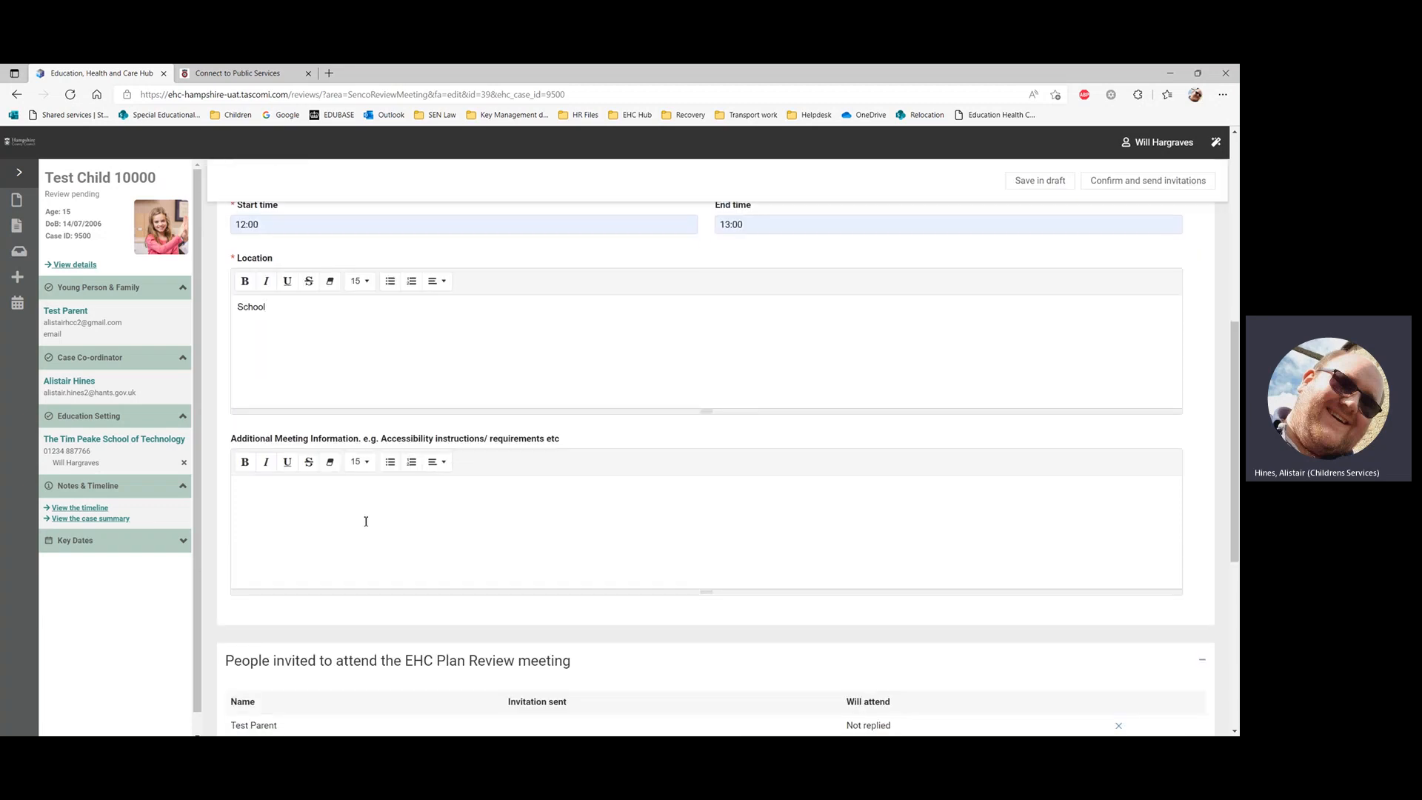
scroll(318, 527, "up", 2)
scroll(252, 537, "down", 2)
scroll(225, 457, "up", 2)
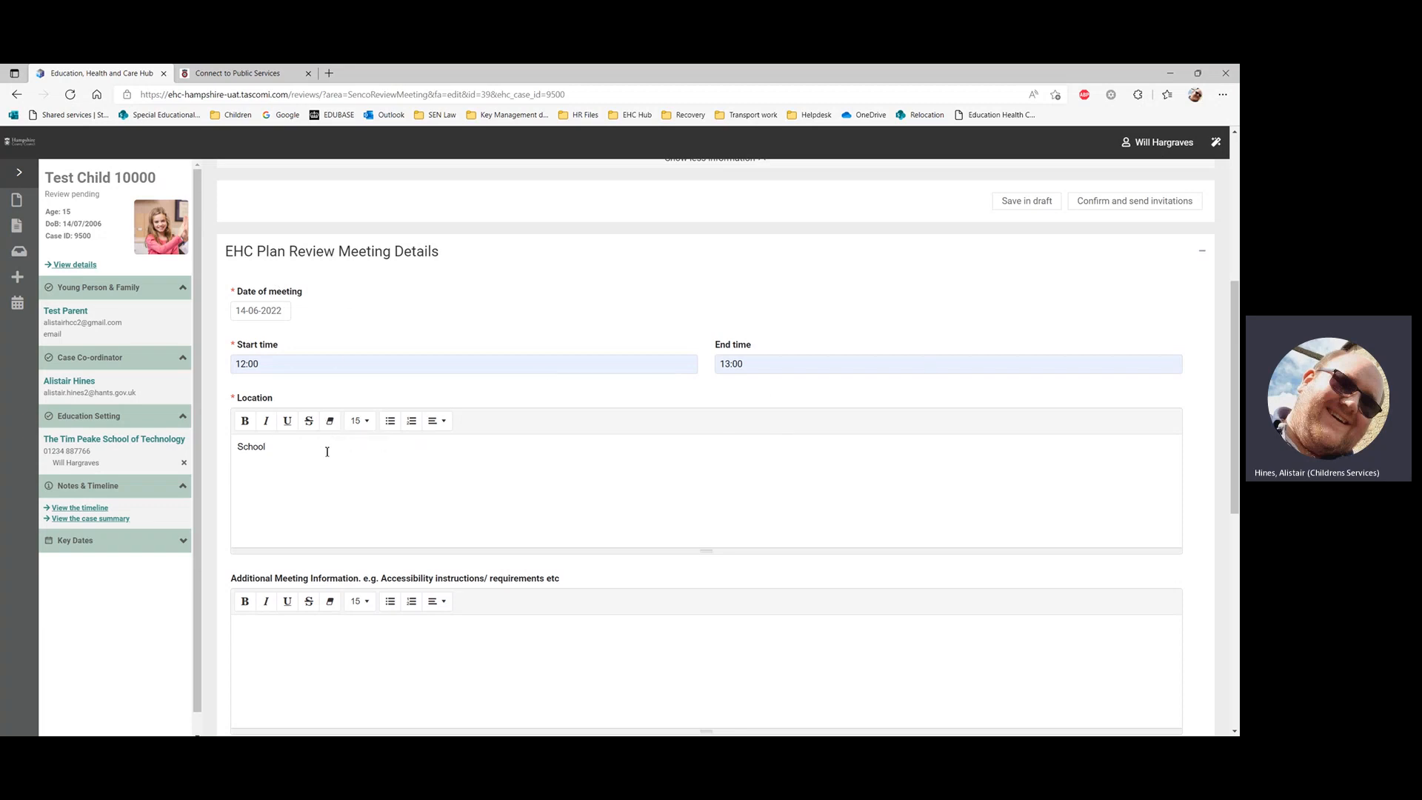
scroll(620, 471, "down", 5)
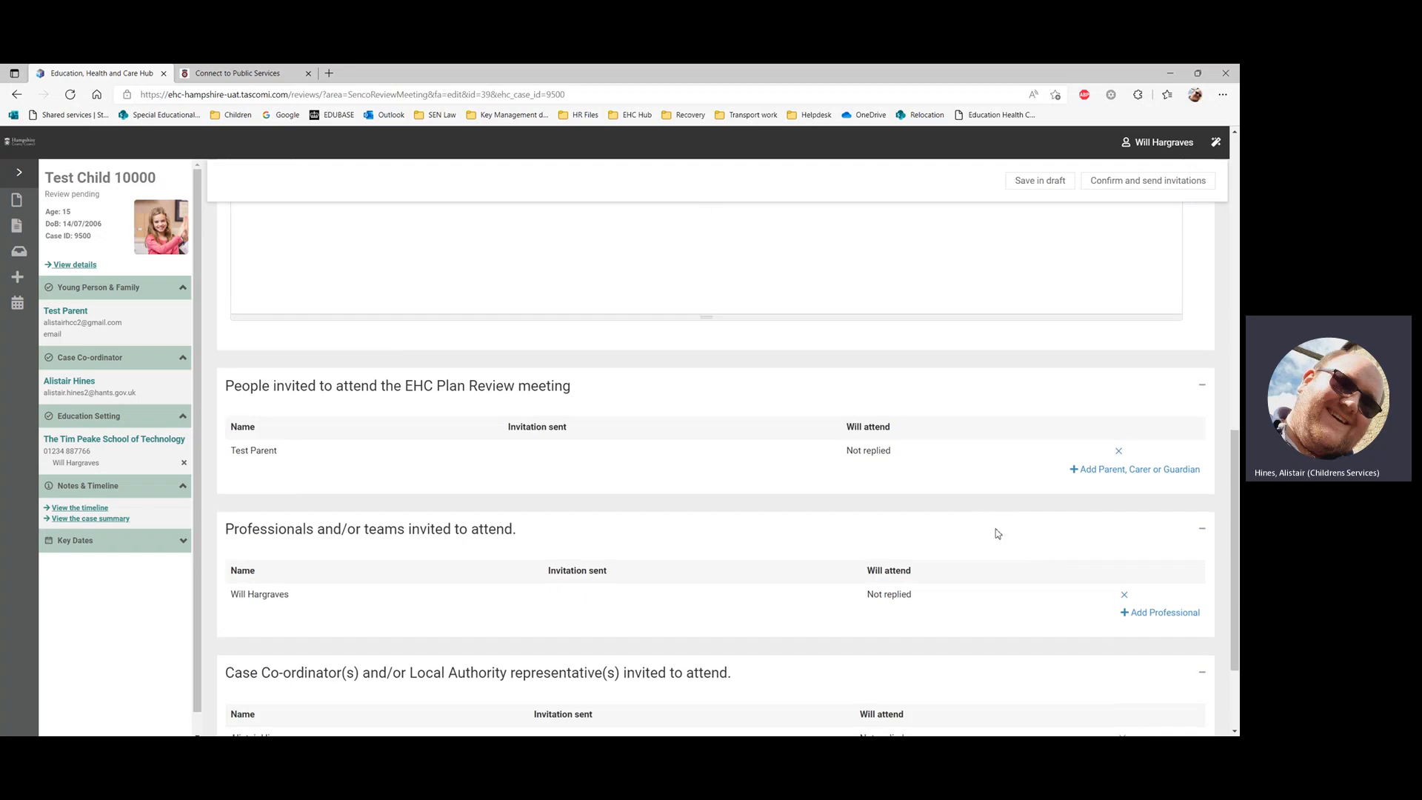
scroll(1028, 243, "up", 1)
left_click(1037, 186)
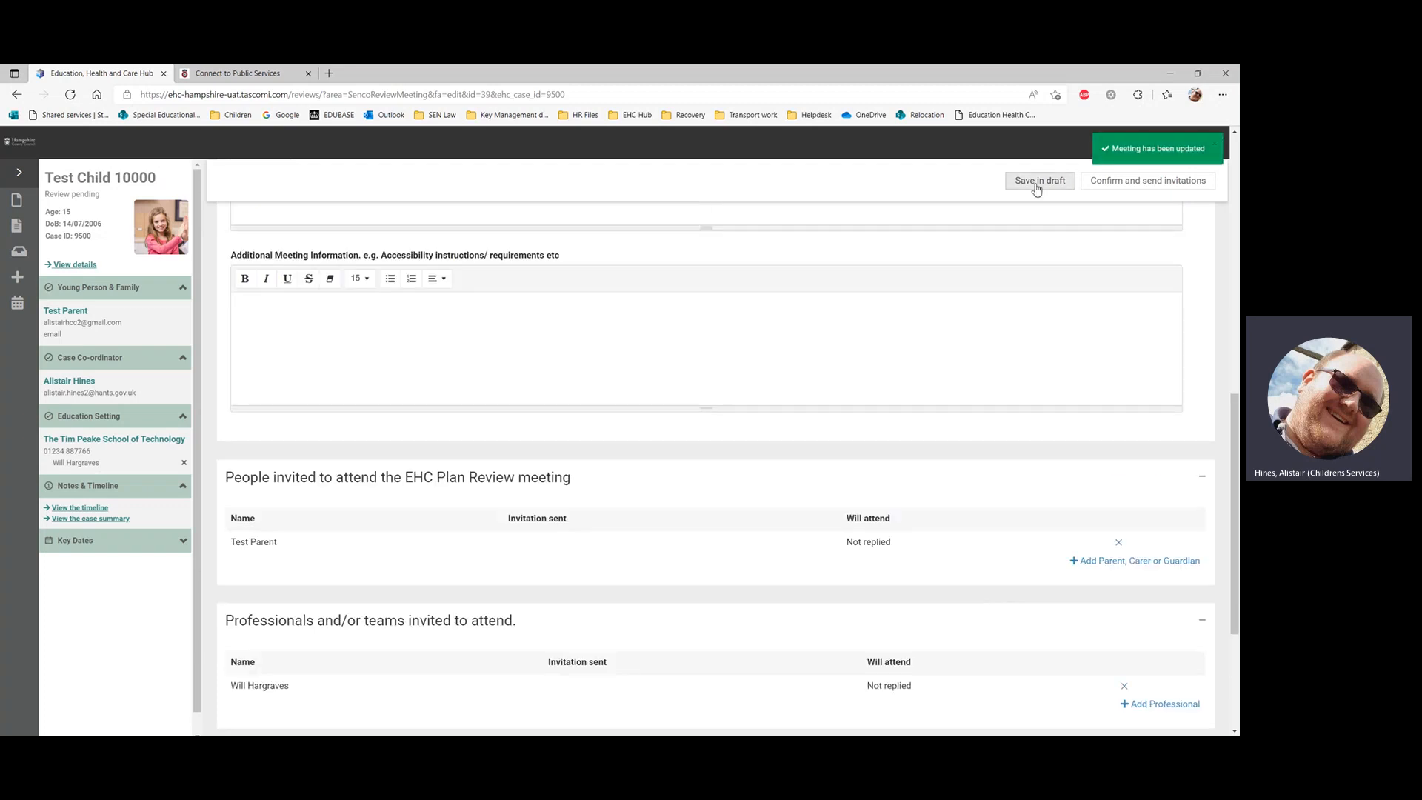
scroll(782, 315, "up", 5)
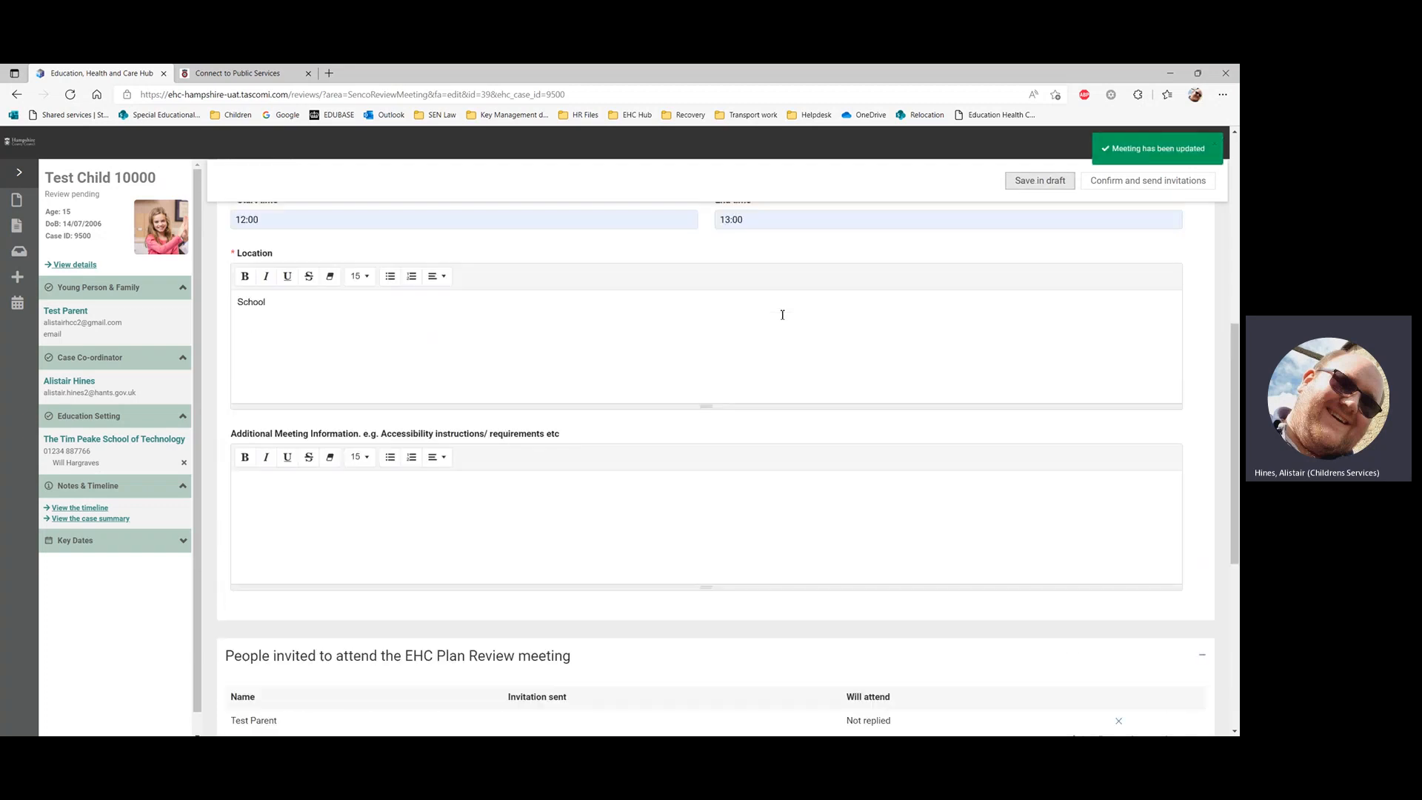
scroll(577, 344, "down", 1)
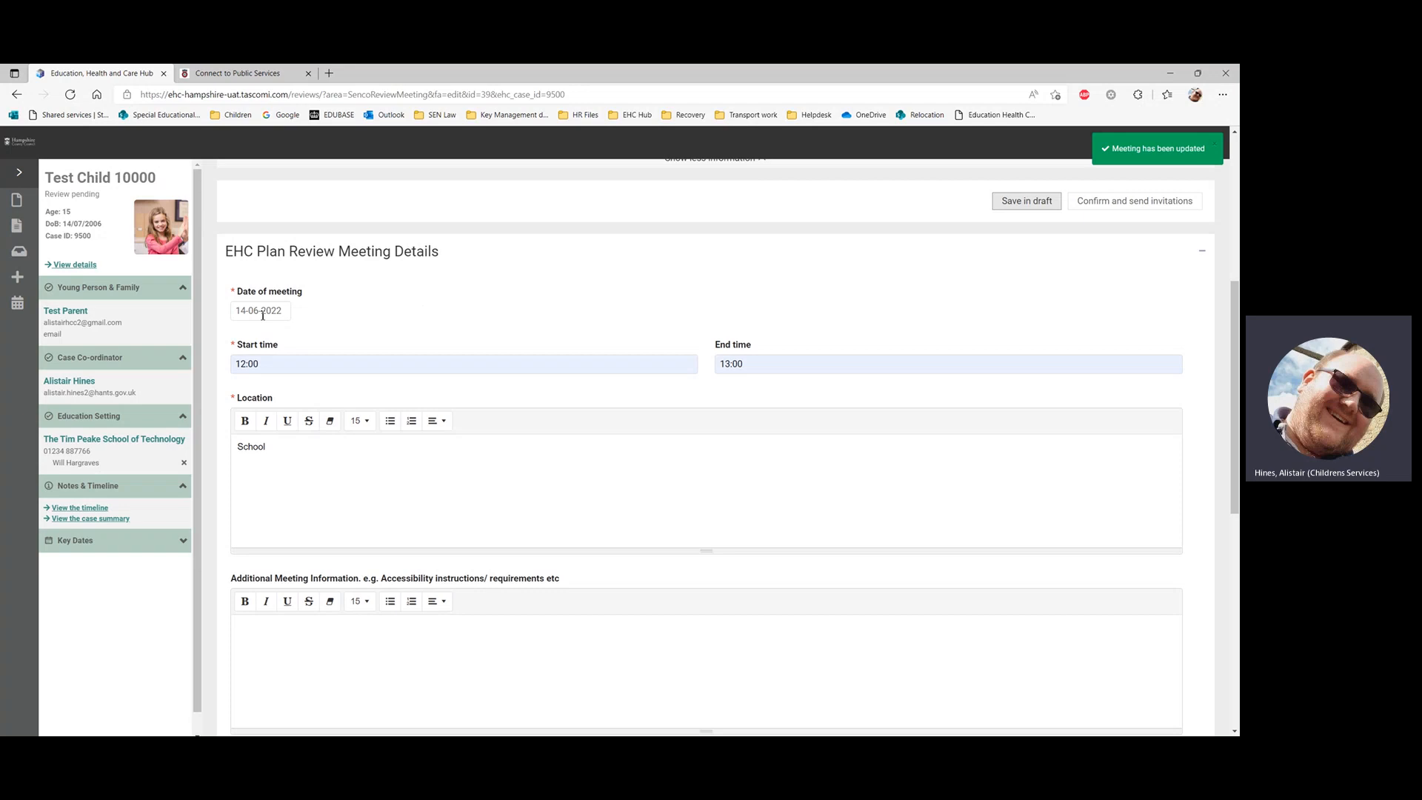
scroll(749, 482, "down", 4)
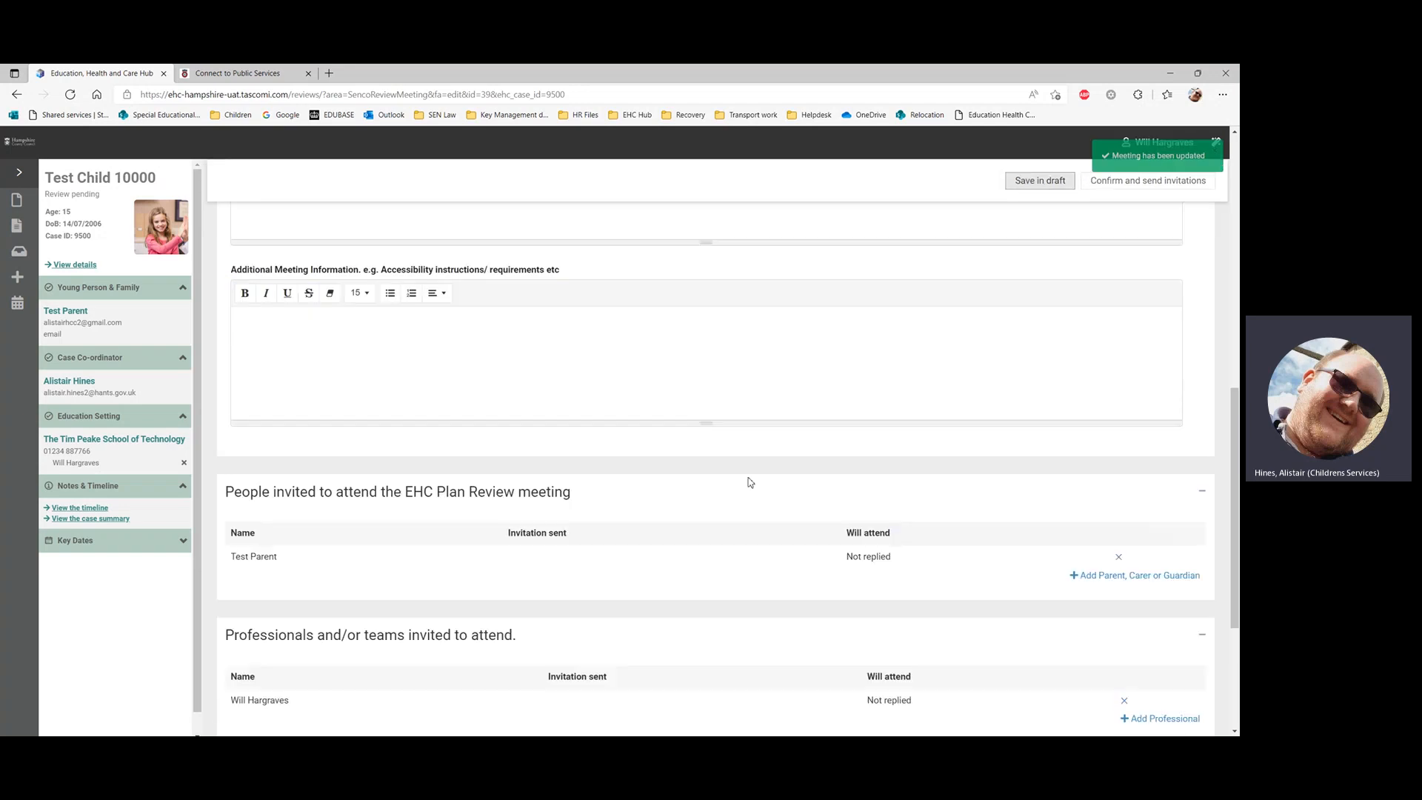
scroll(551, 485, "up", 4)
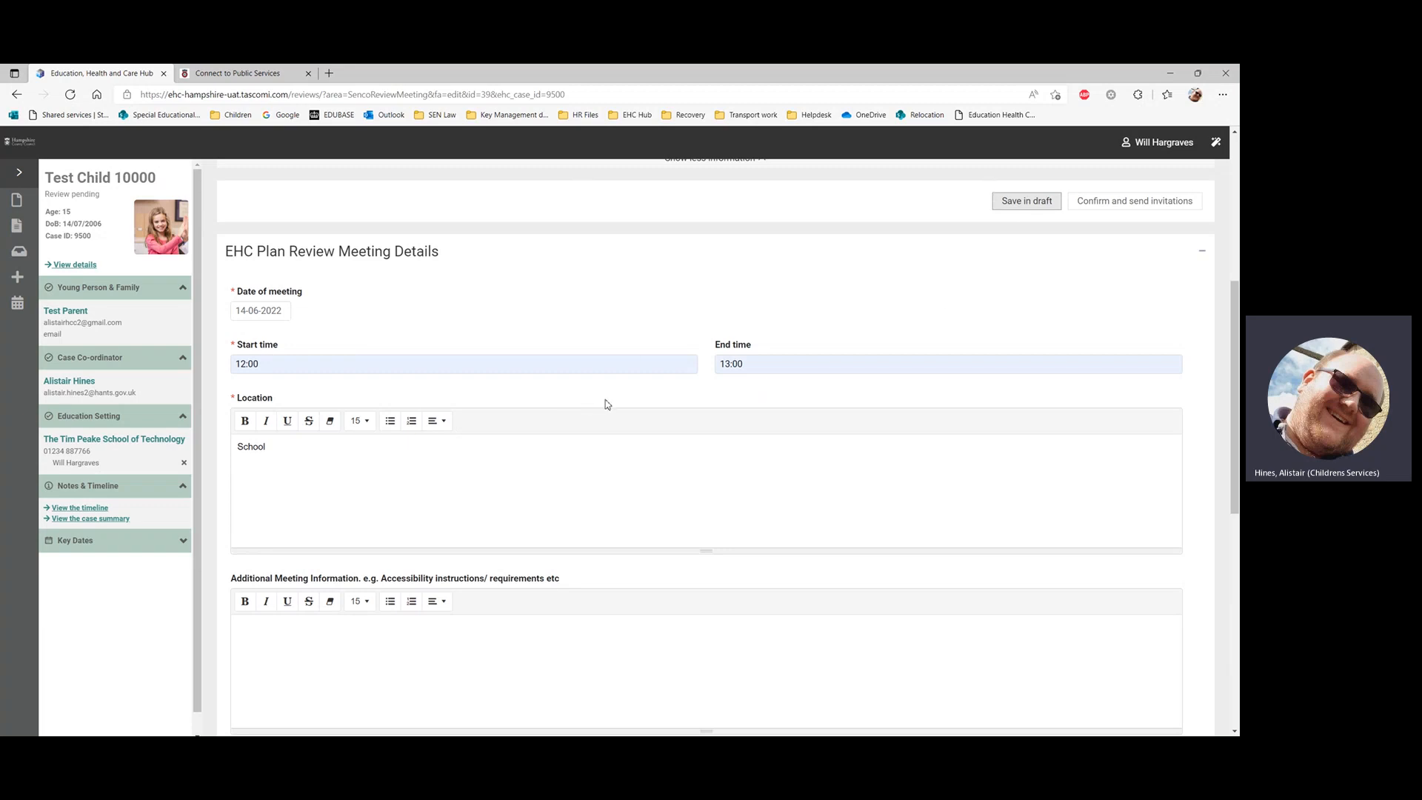
scroll(607, 403, "down", 4)
scroll(616, 402, "down", 3)
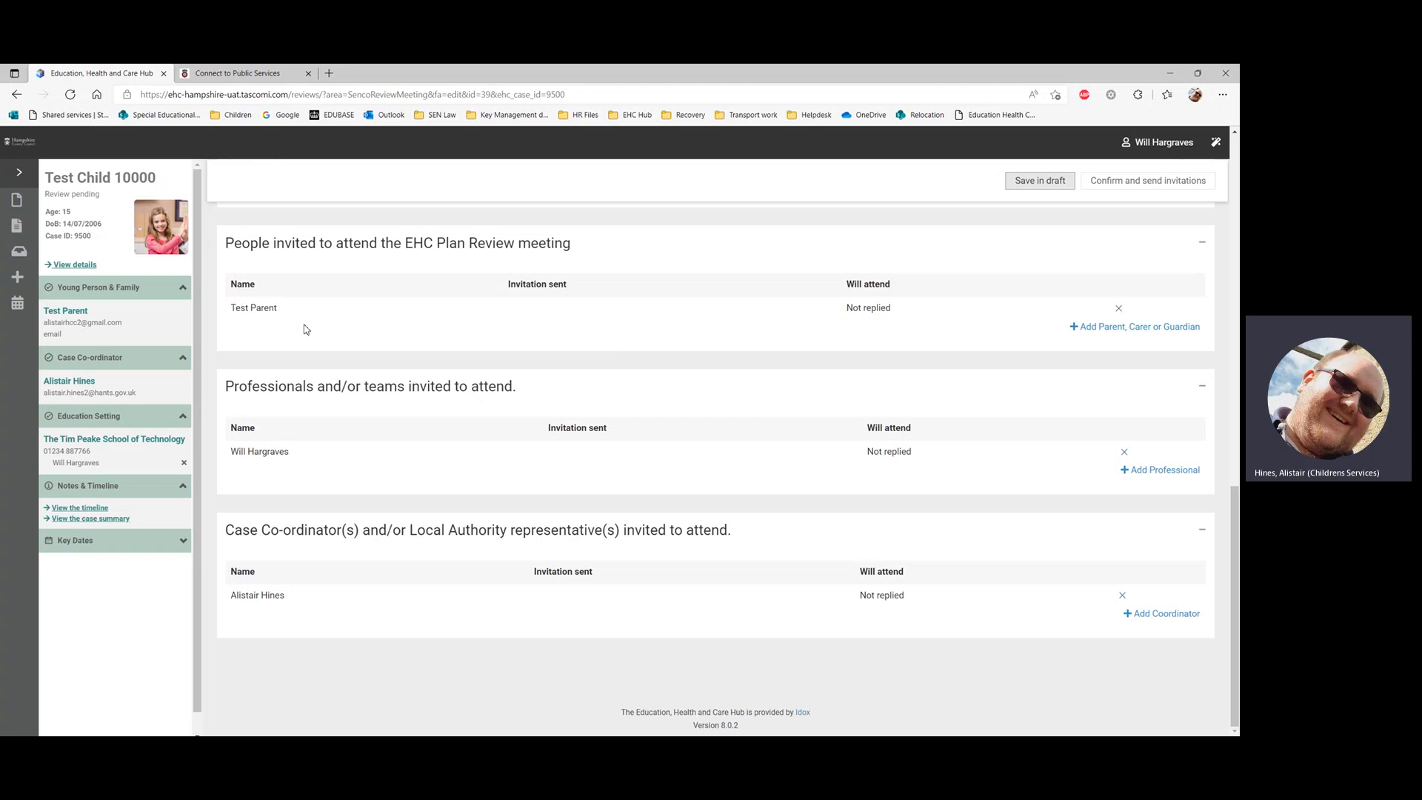
left_click_drag(43, 313, 101, 335)
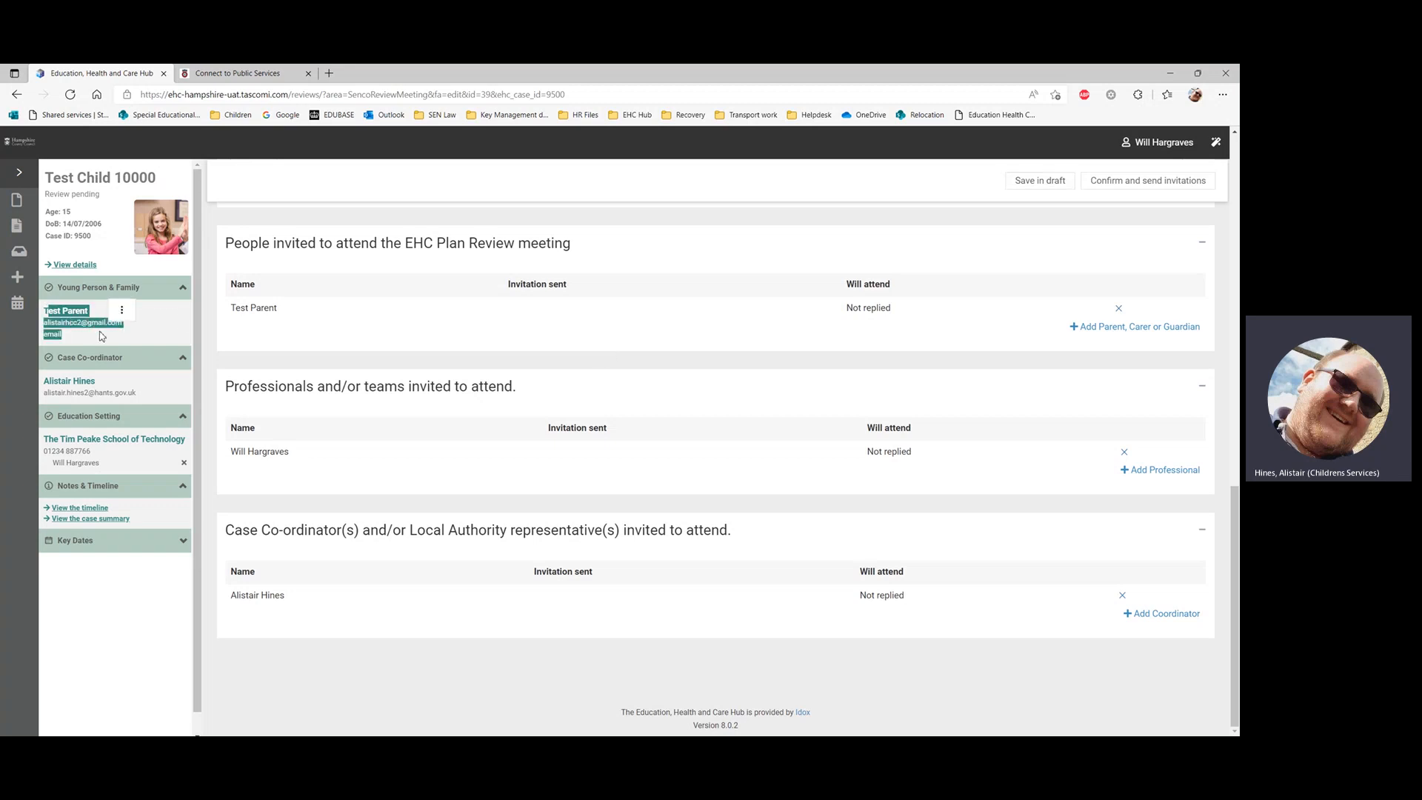
left_click(297, 309)
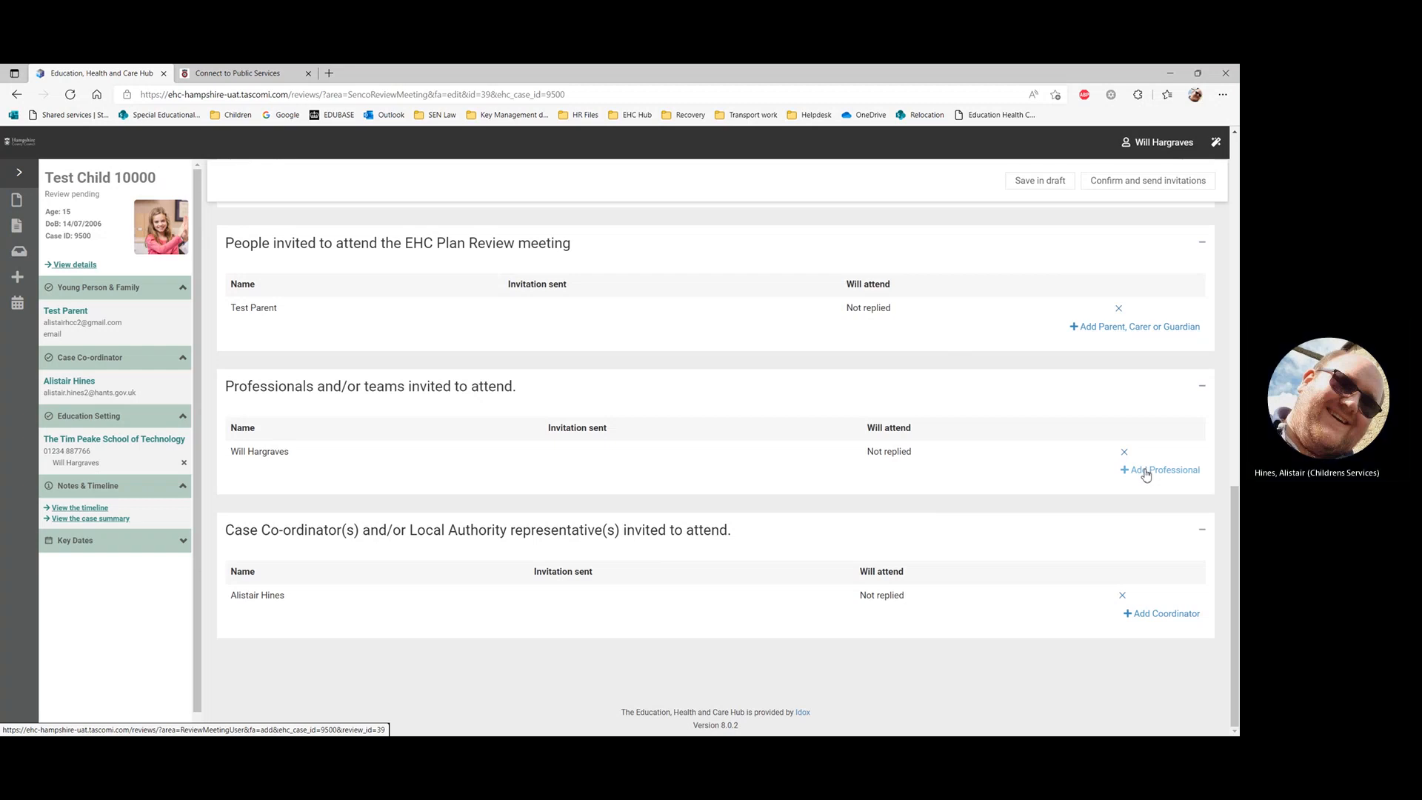
Step: Start inviting a professional and browse the Education Setting SENCo list without choosing
left_click(1181, 471)
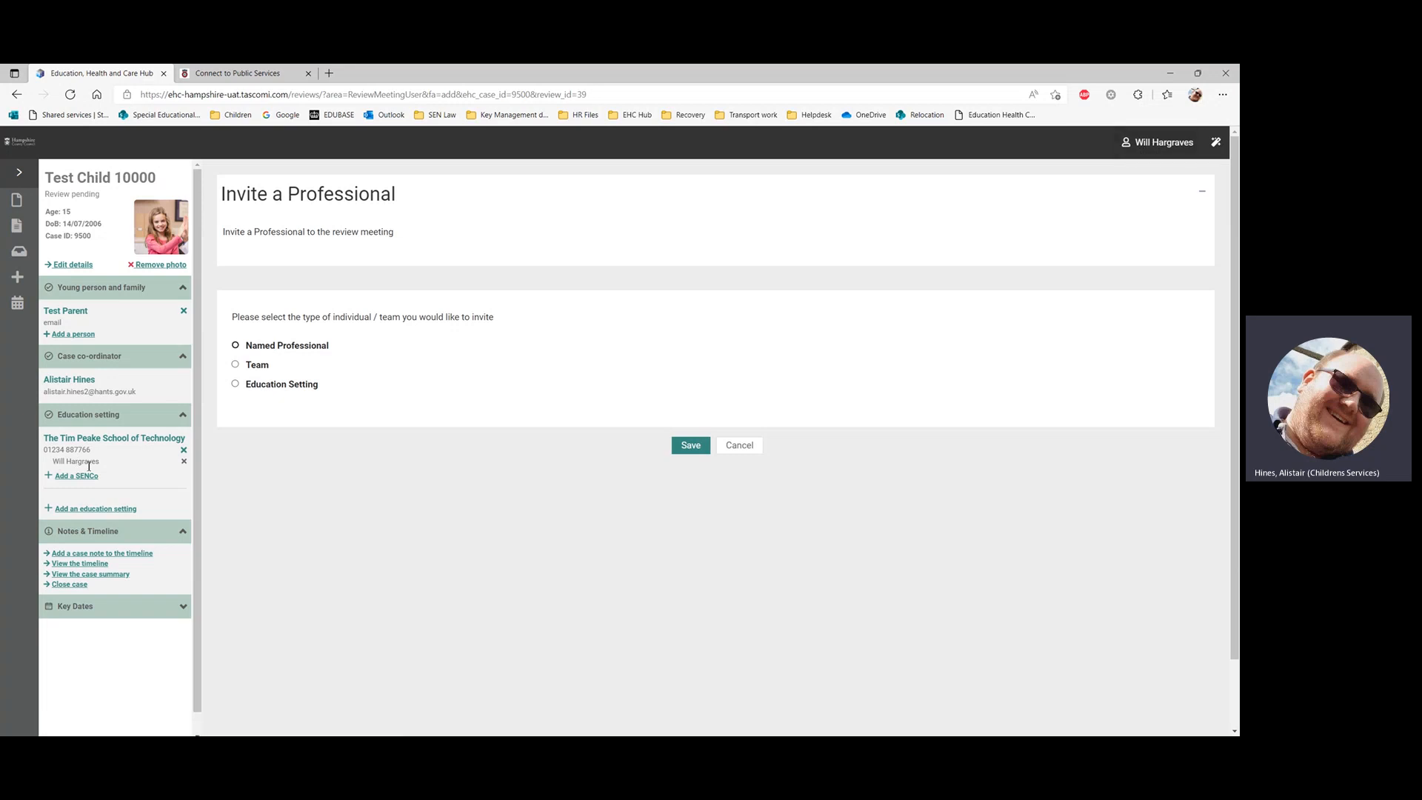
left_click(300, 387)
left_click(526, 497)
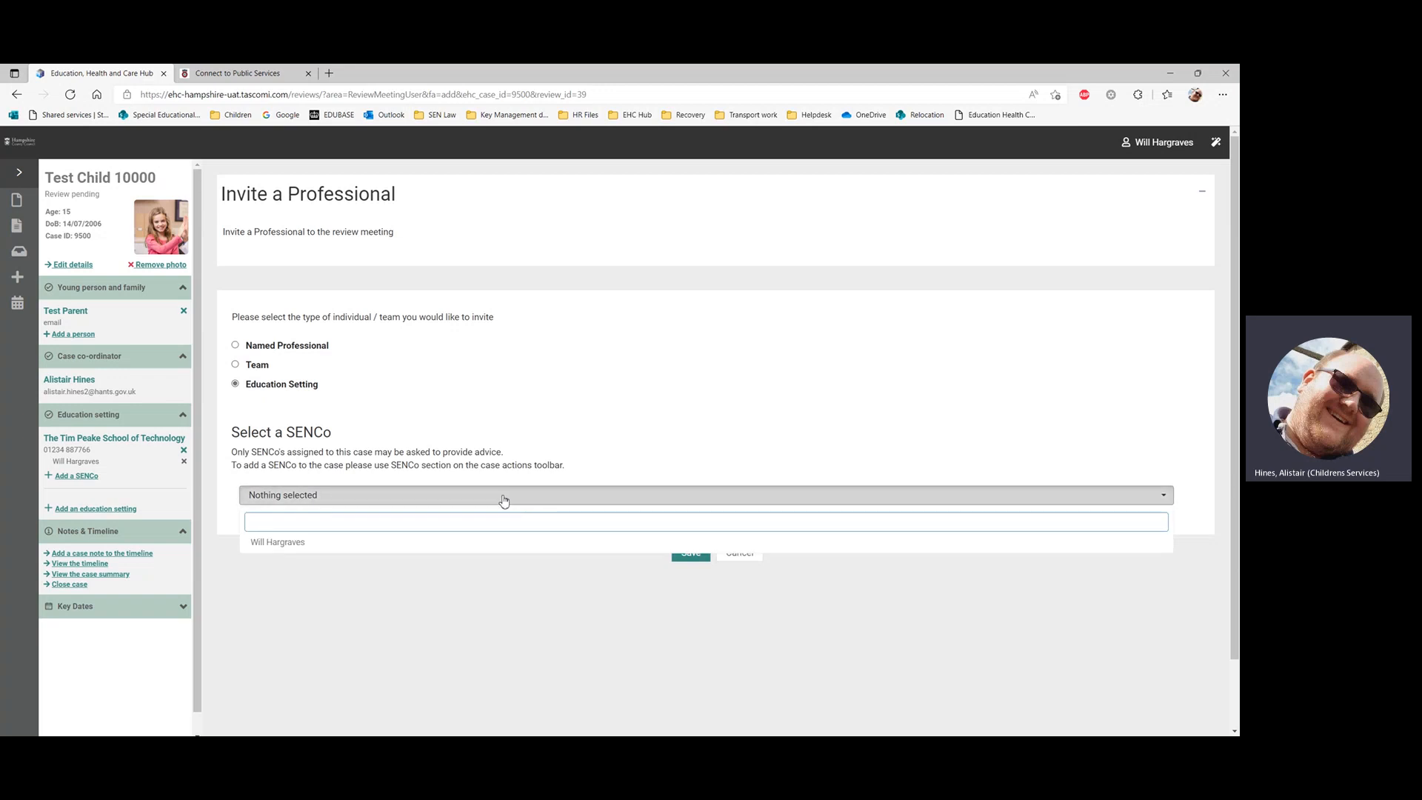
left_click(415, 463)
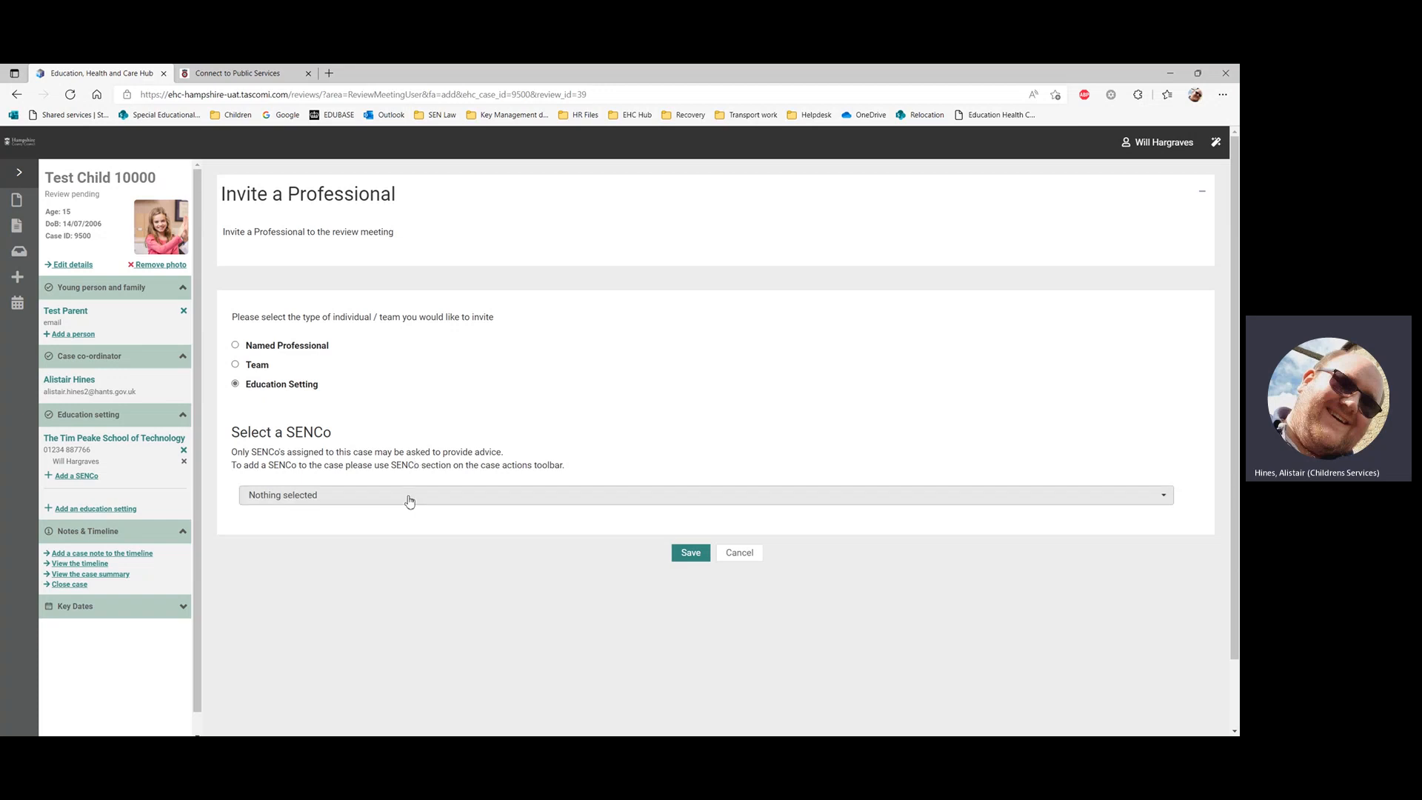
Step: Browse the Team list without choosing, then select Named Professional as the invitee type
left_click(257, 366)
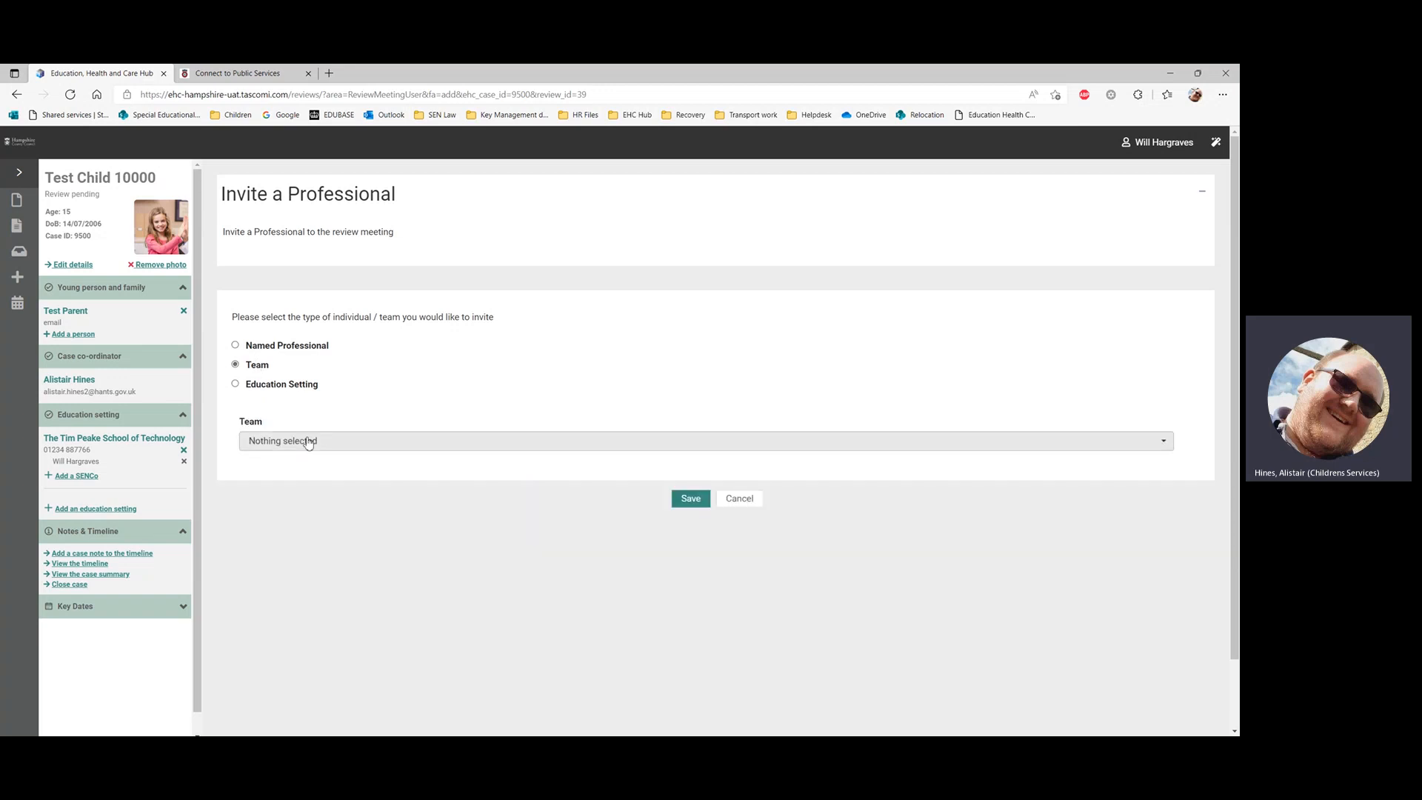
left_click(309, 443)
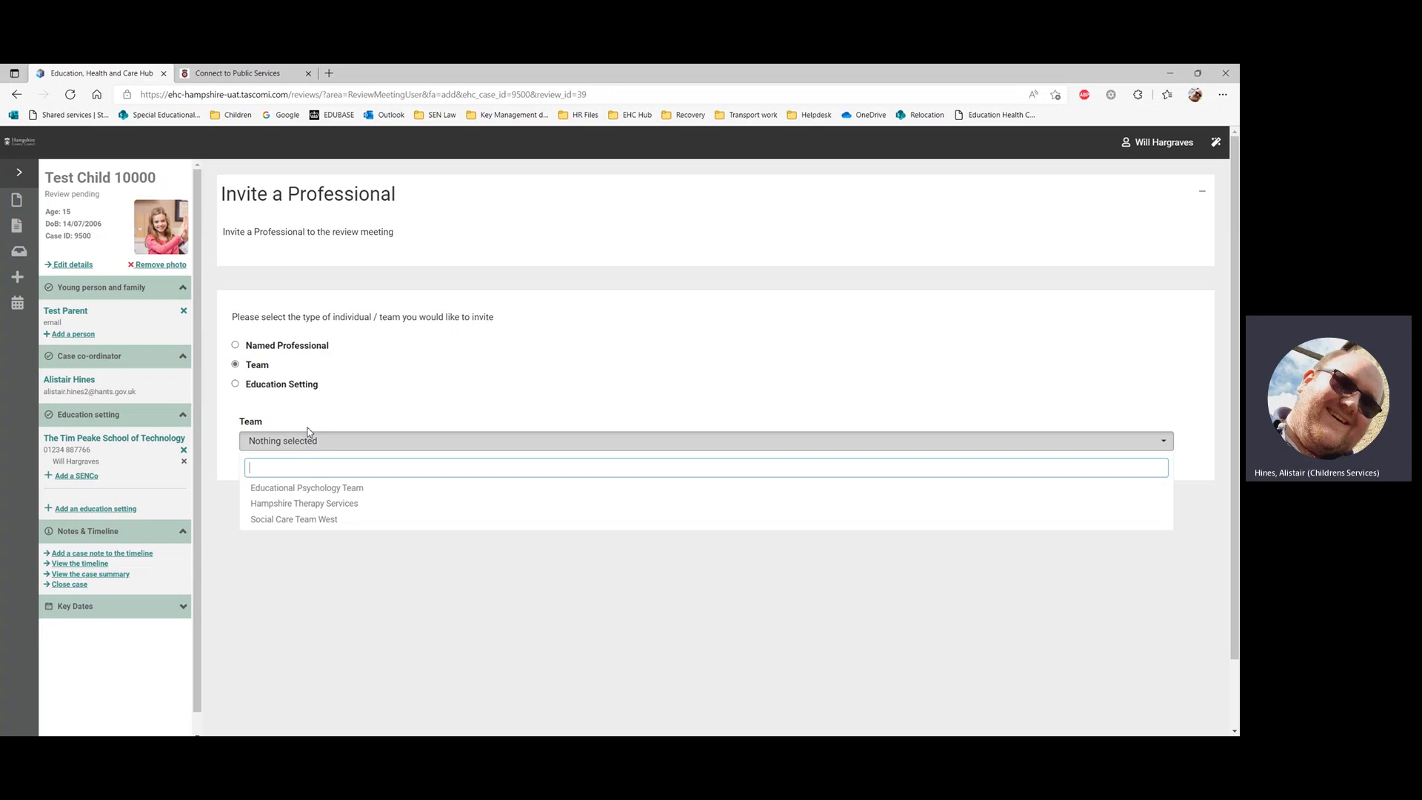
left_click(308, 423)
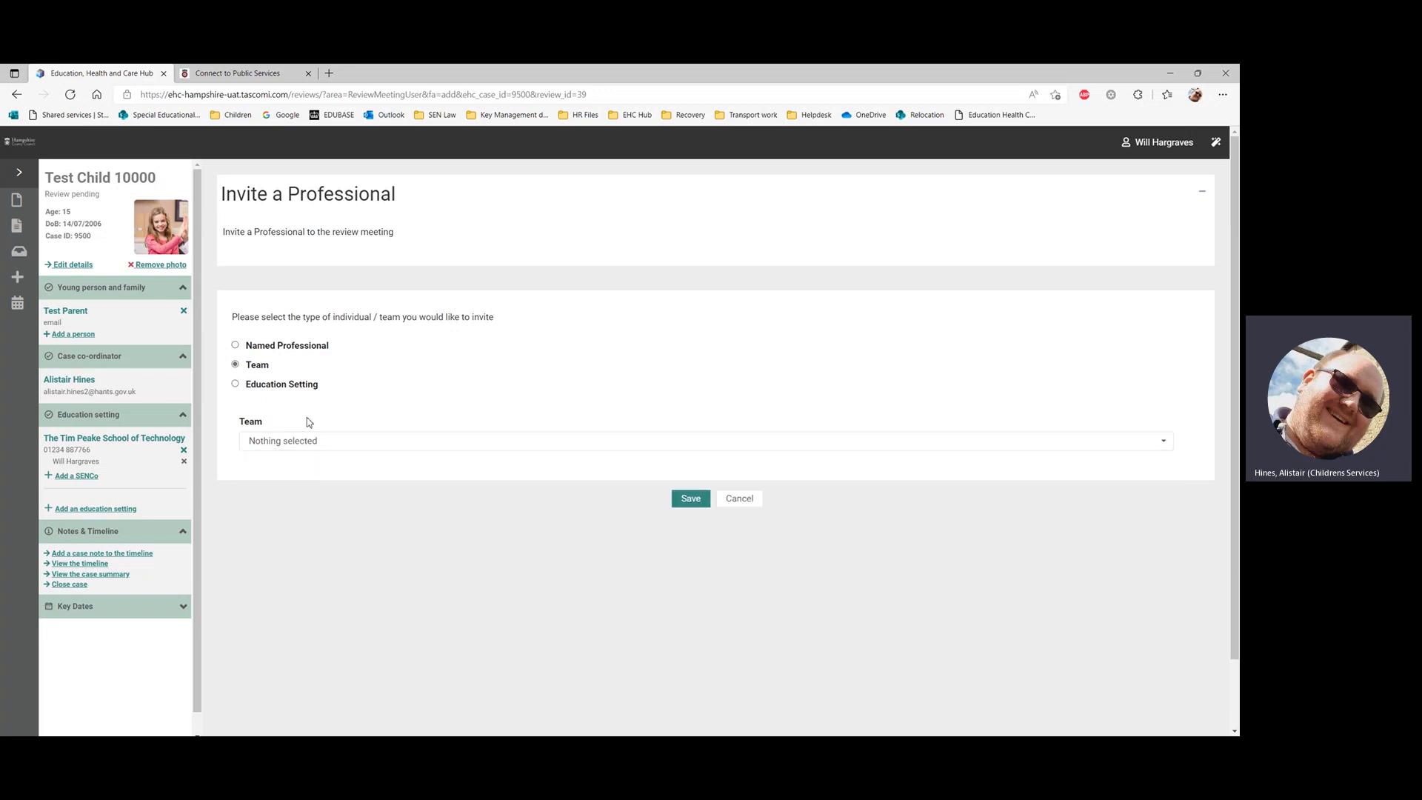
left_click(311, 348)
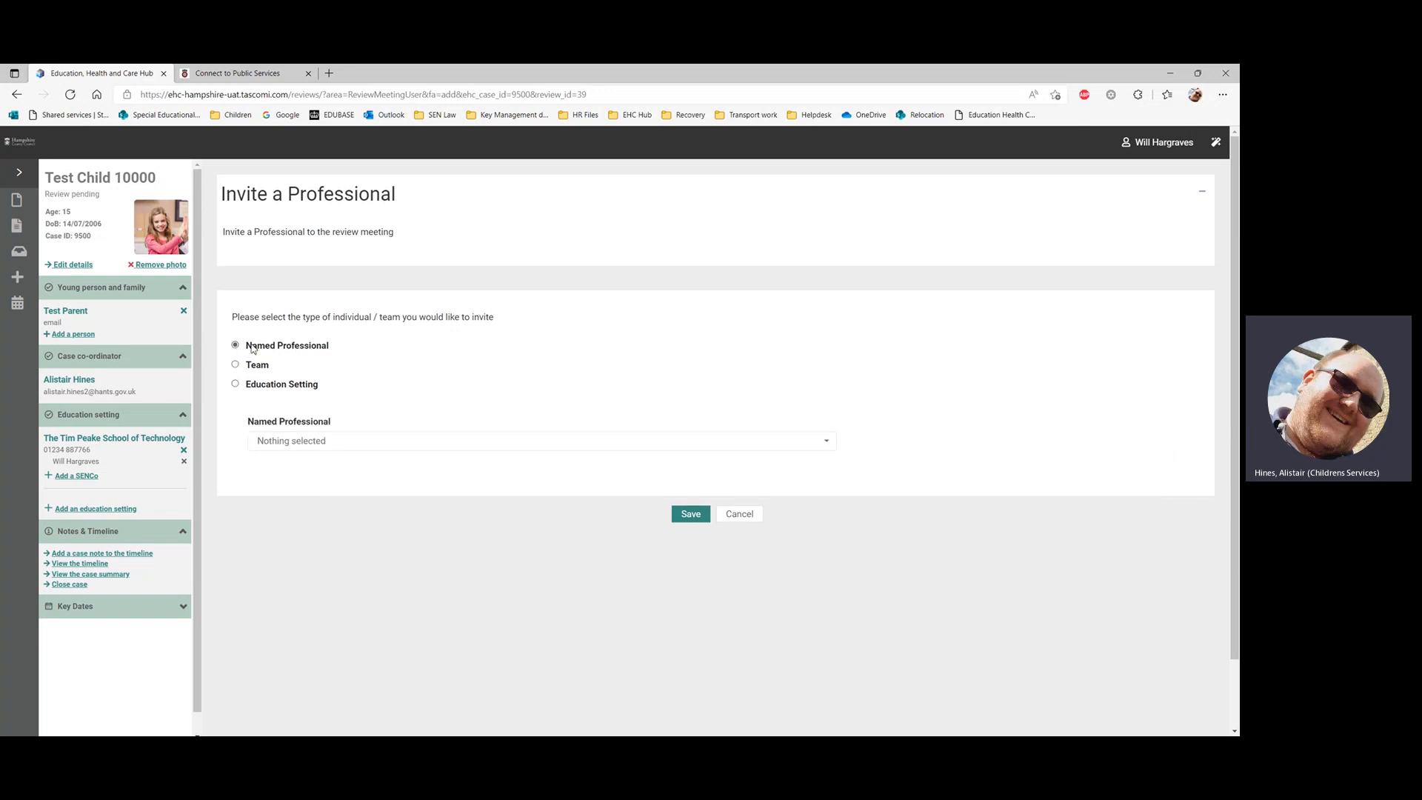
Step: Search the named professionals for 'Adam', find no match, and choose Invite new professional
left_click(825, 447)
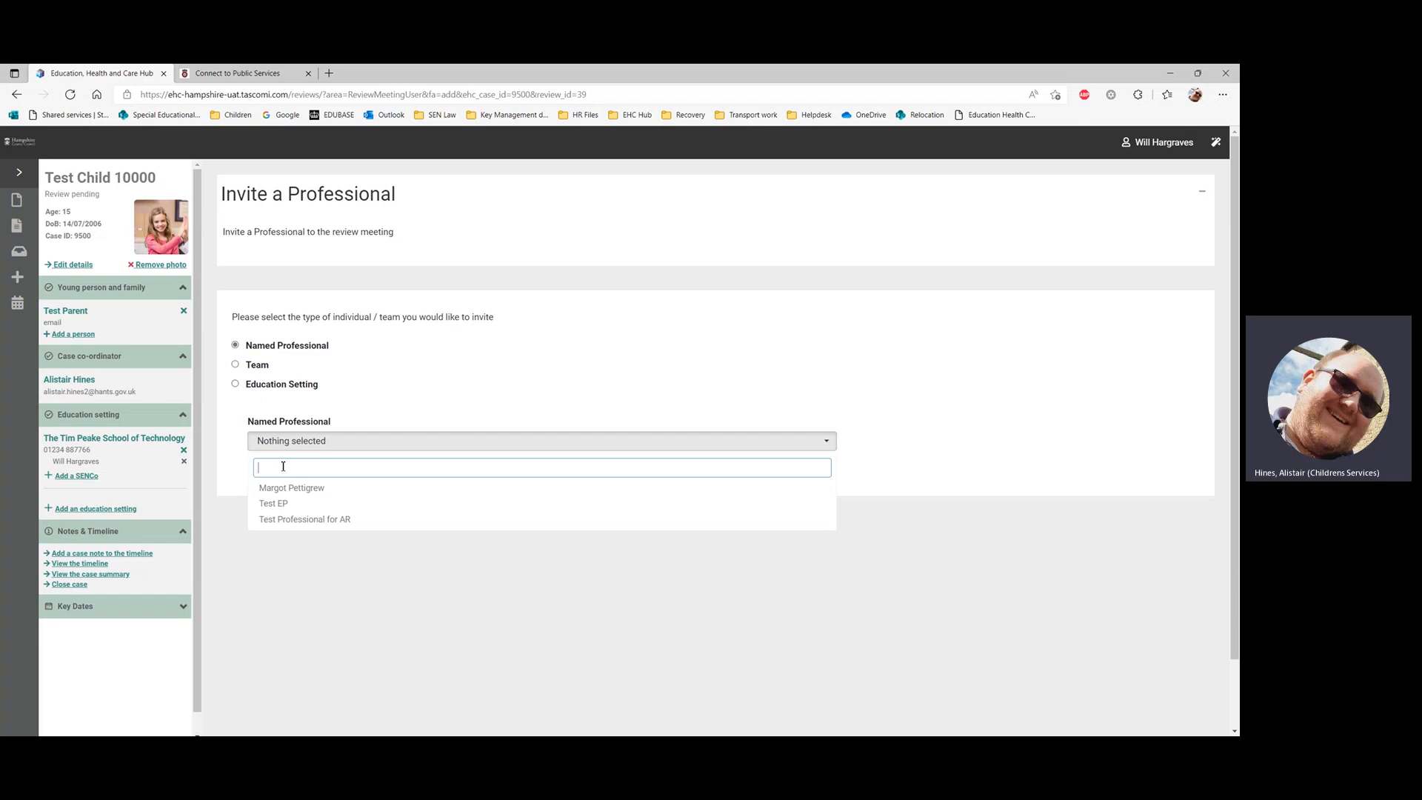
type("Adam")
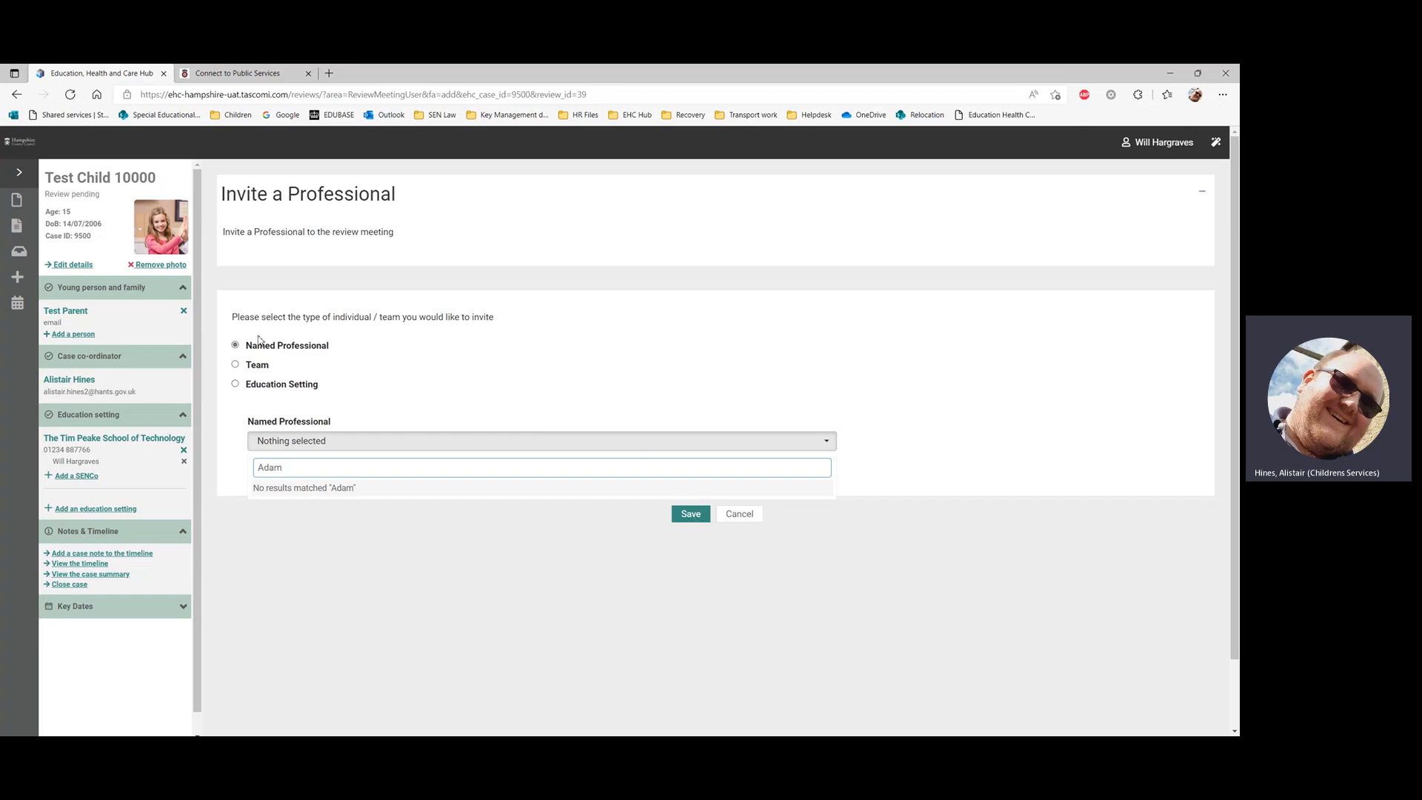
left_click(615, 289)
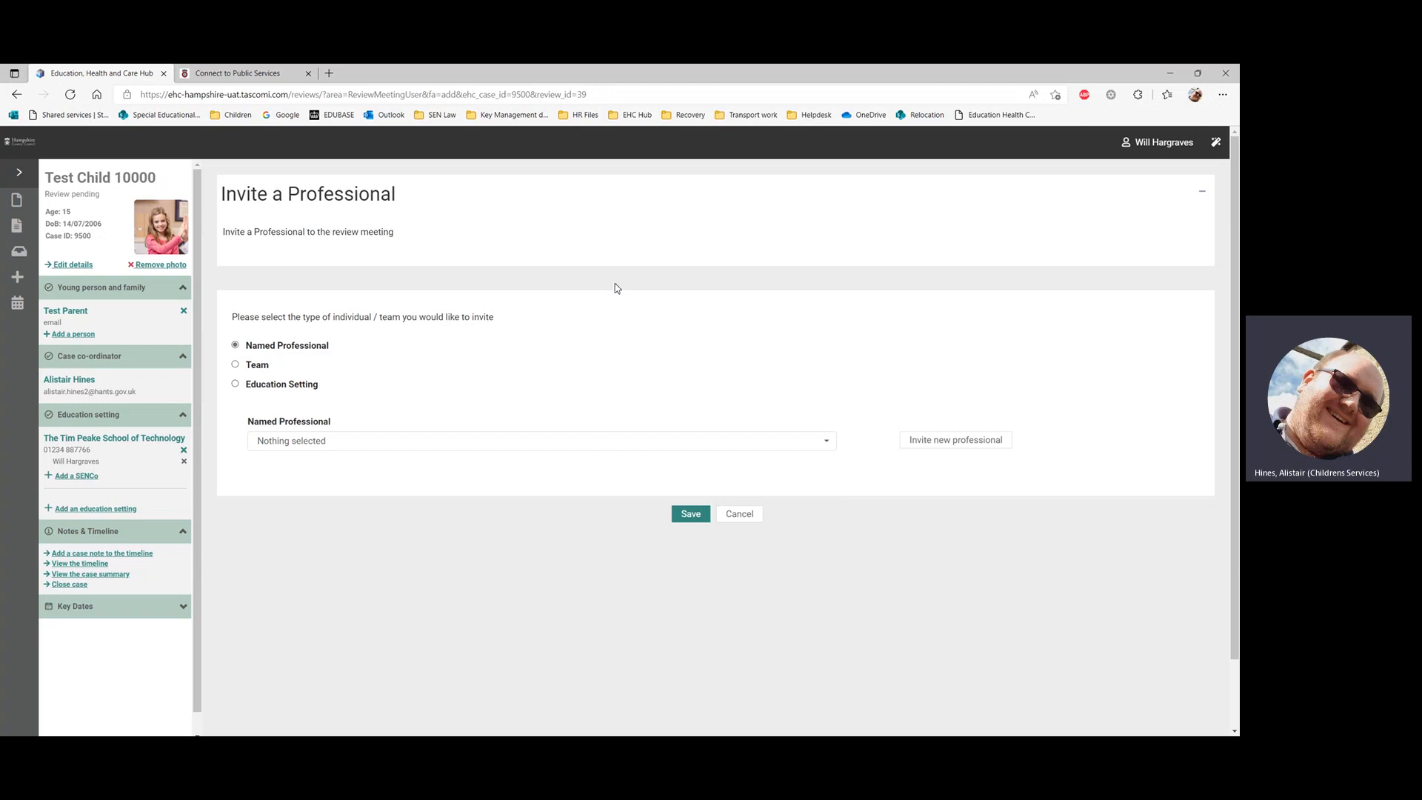
left_click(967, 442)
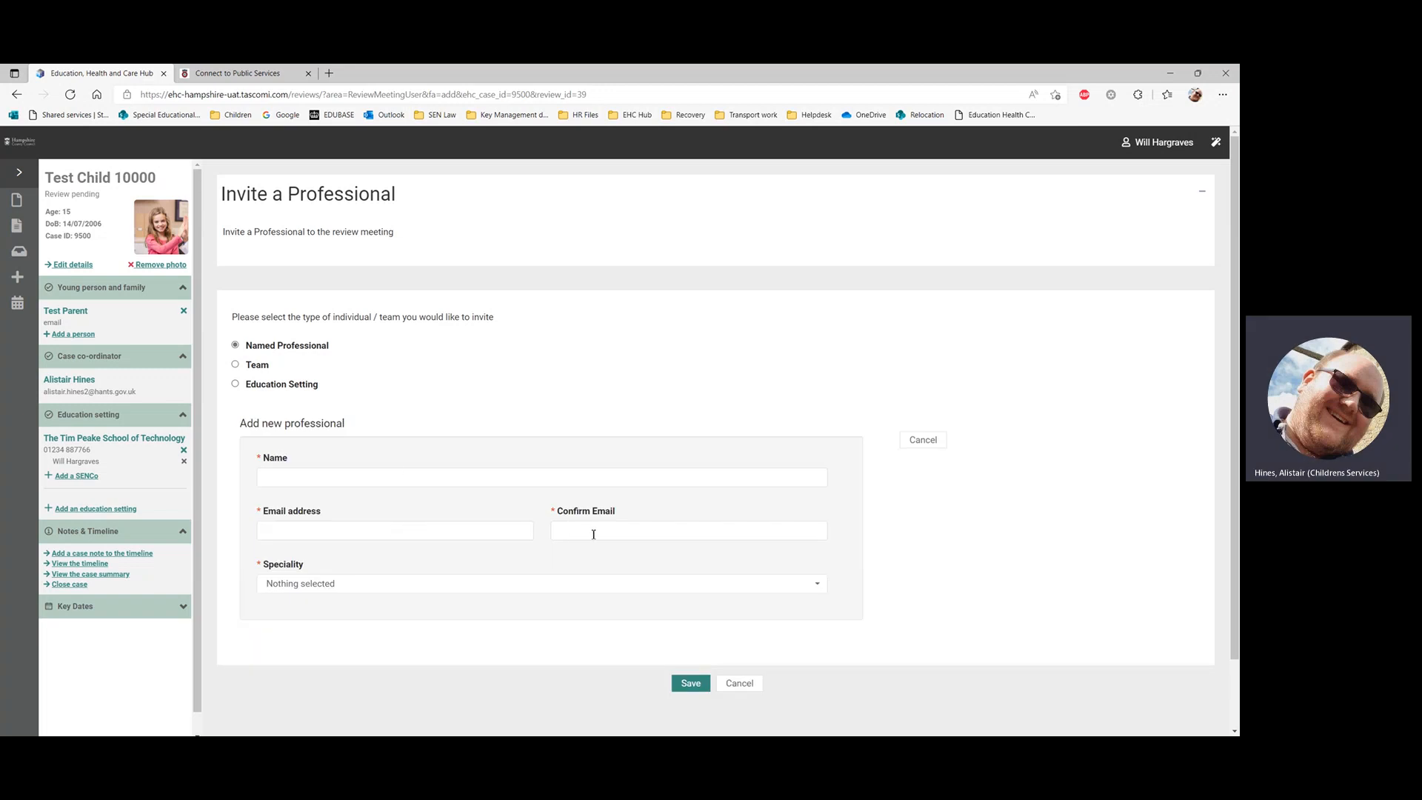
Step: View the Speciality options, cancel the new-professional form, and reopen the Named Professional list
left_click(548, 585)
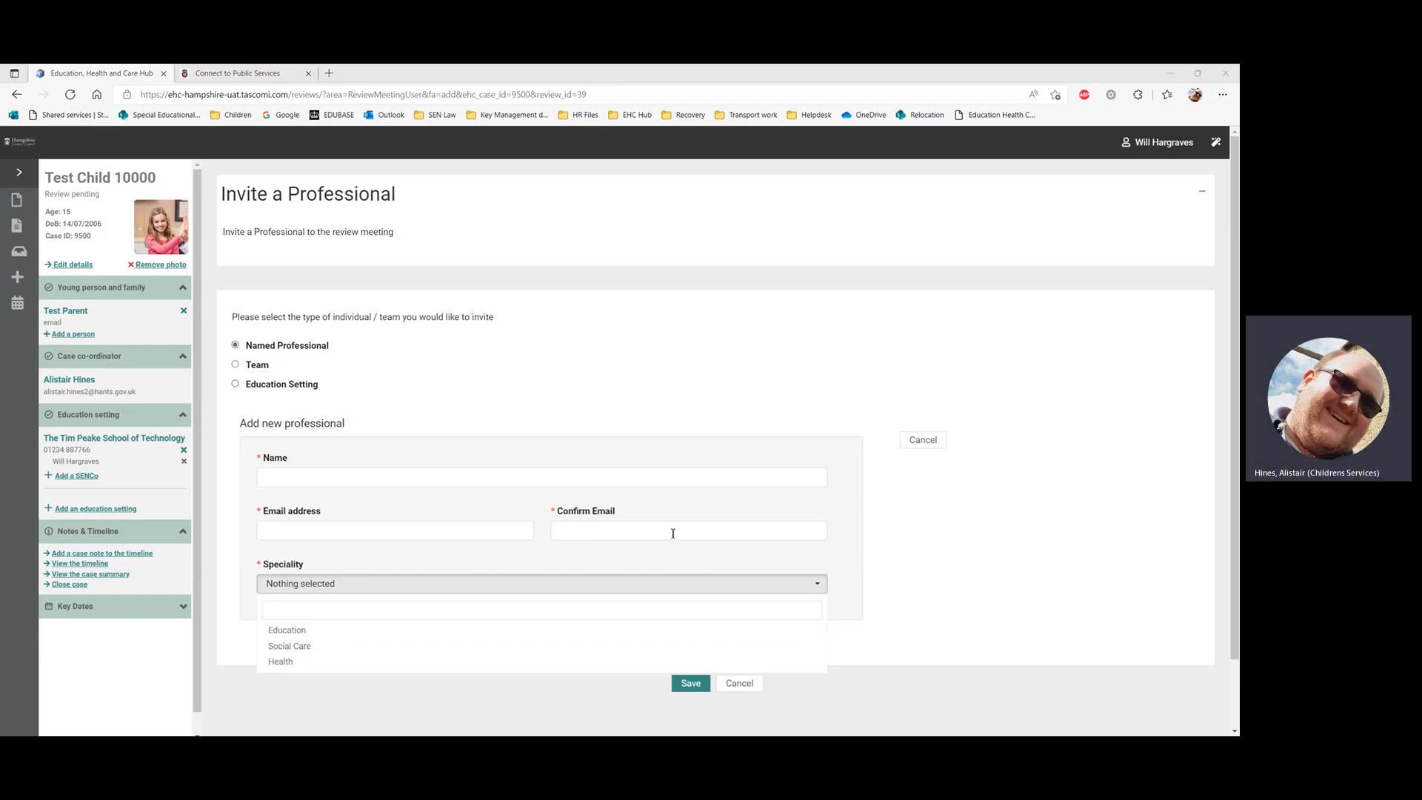
left_click(923, 439)
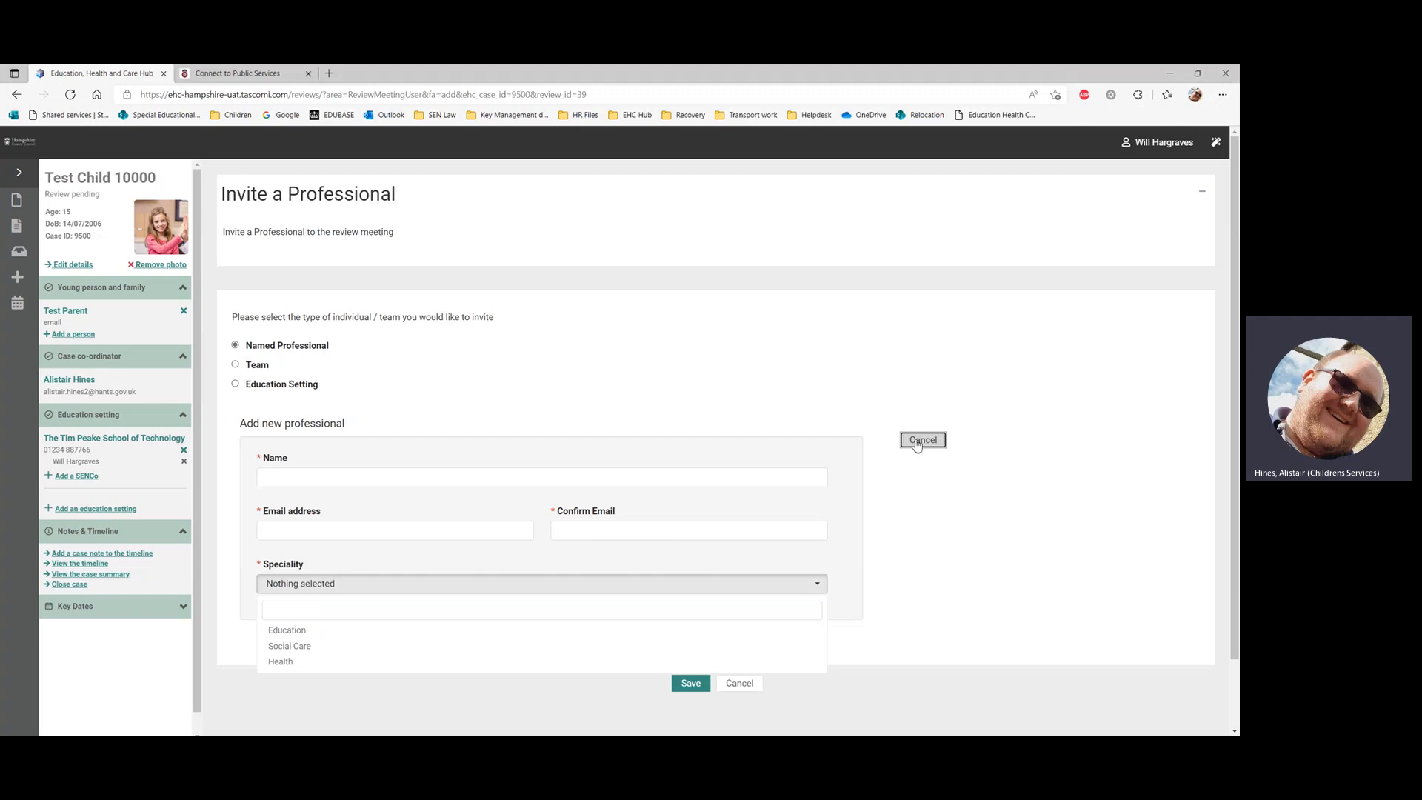
left_click(348, 440)
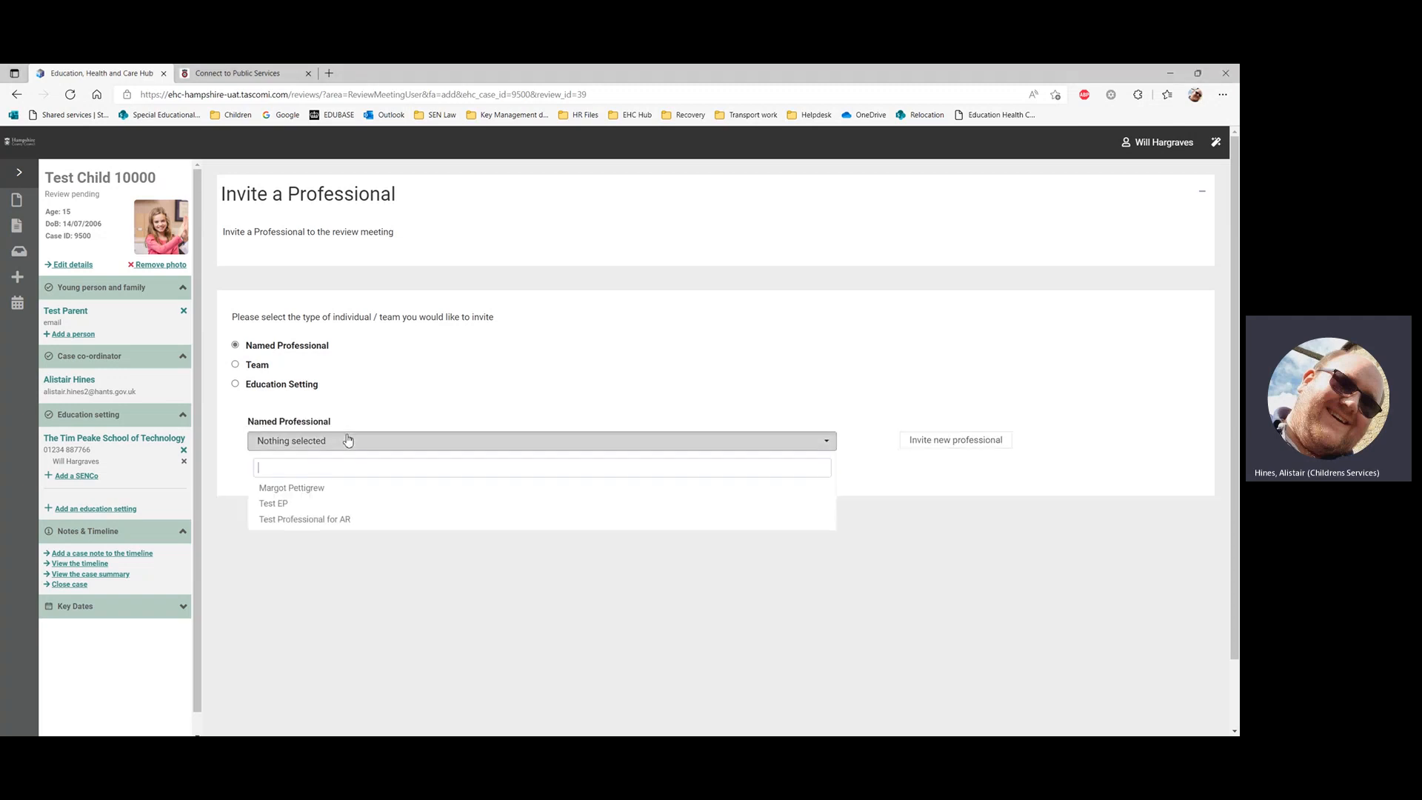
Step: Select Test EP as the named professional and save the invitation
left_click(271, 505)
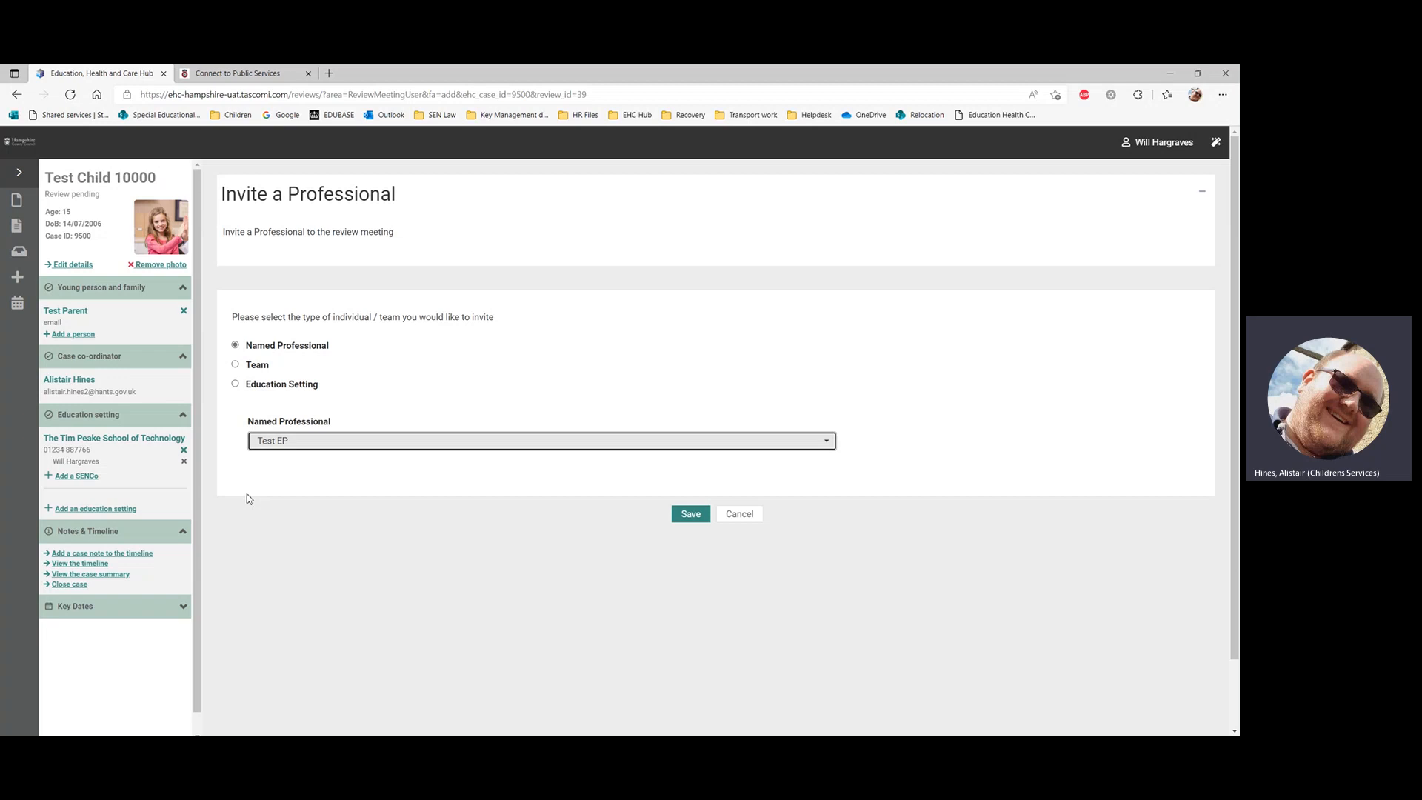
left_click(306, 487)
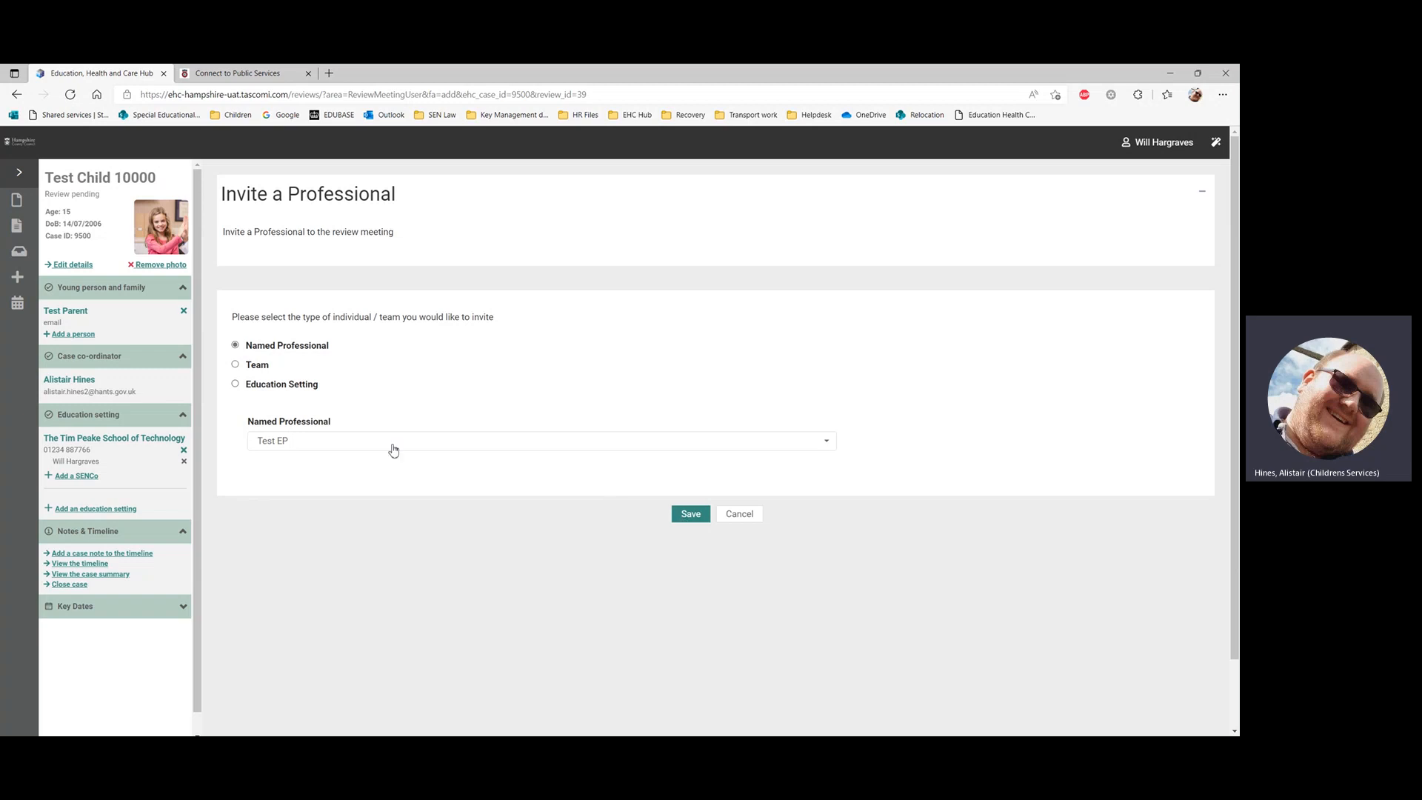
left_click(689, 513)
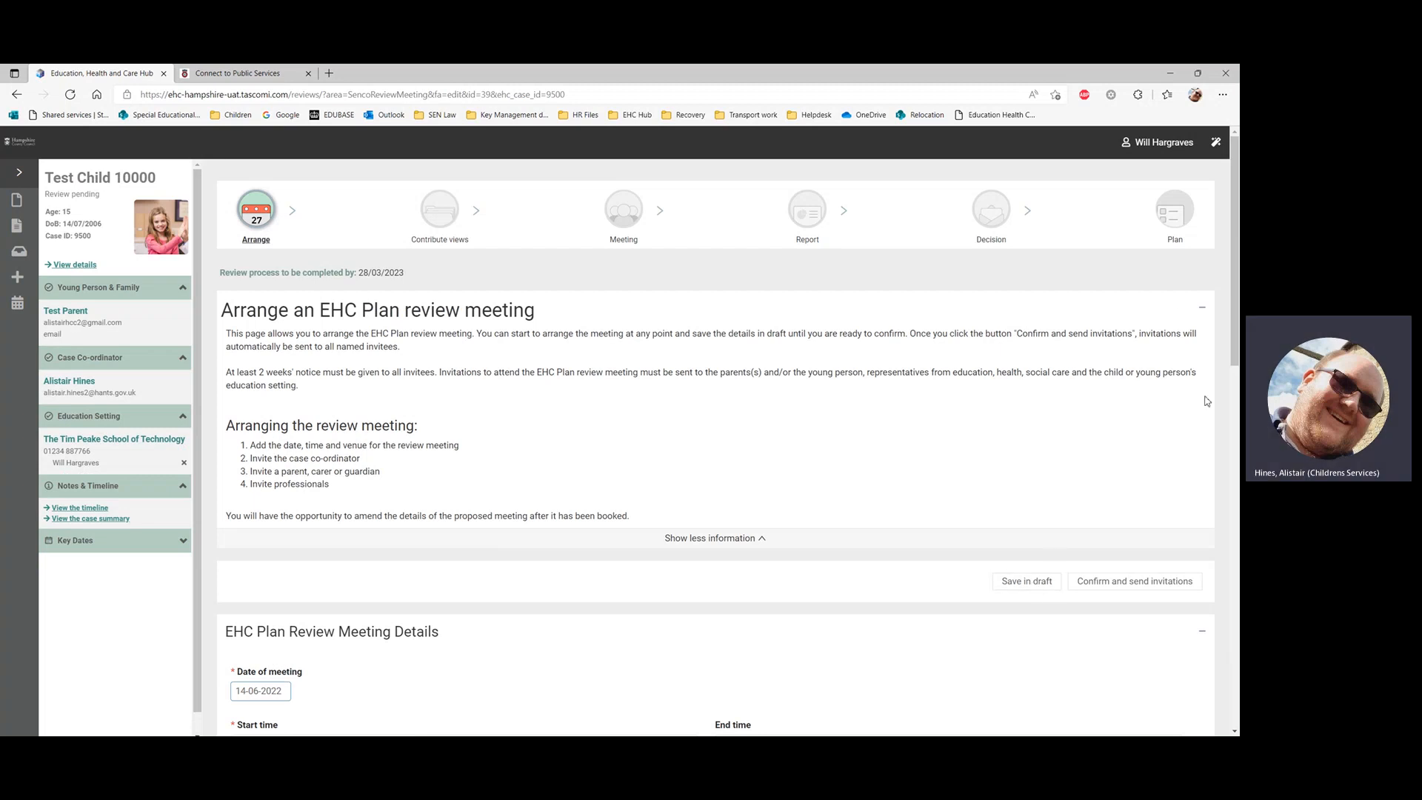
Step: Review the meeting details and invitee tables, then confirm the meeting and send invitations
left_click_drag(1235, 326, 1203, 683)
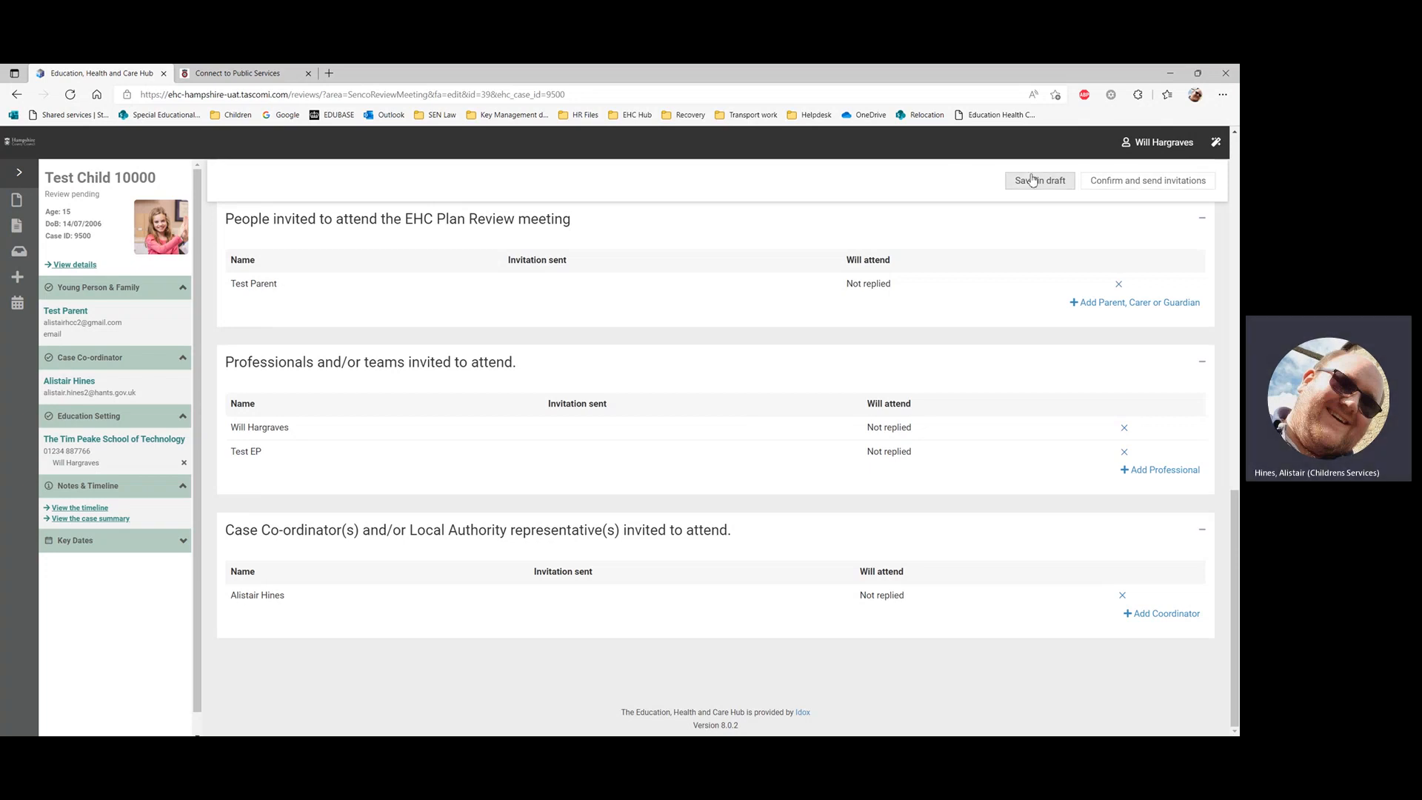
scroll(899, 266, "up", 6)
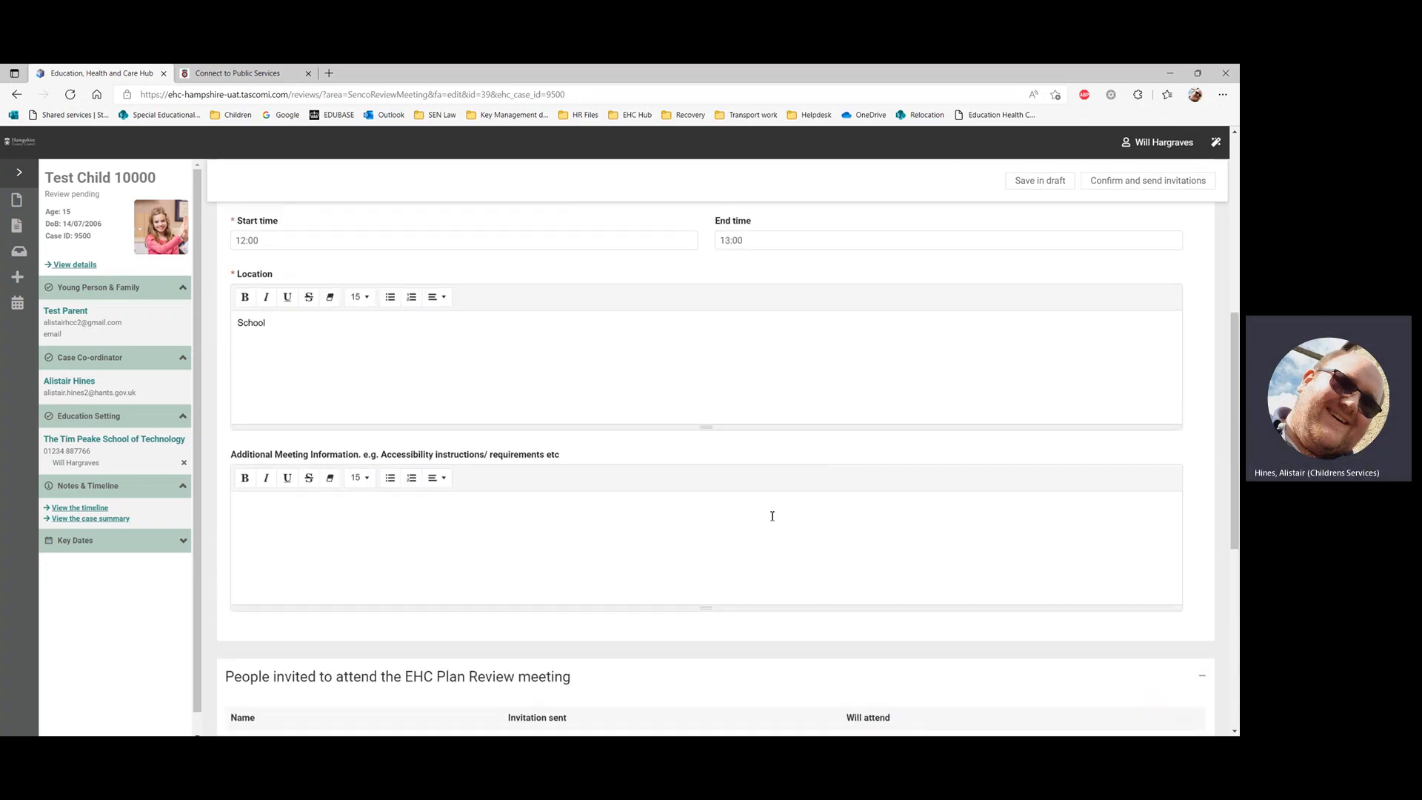
left_click(1150, 191)
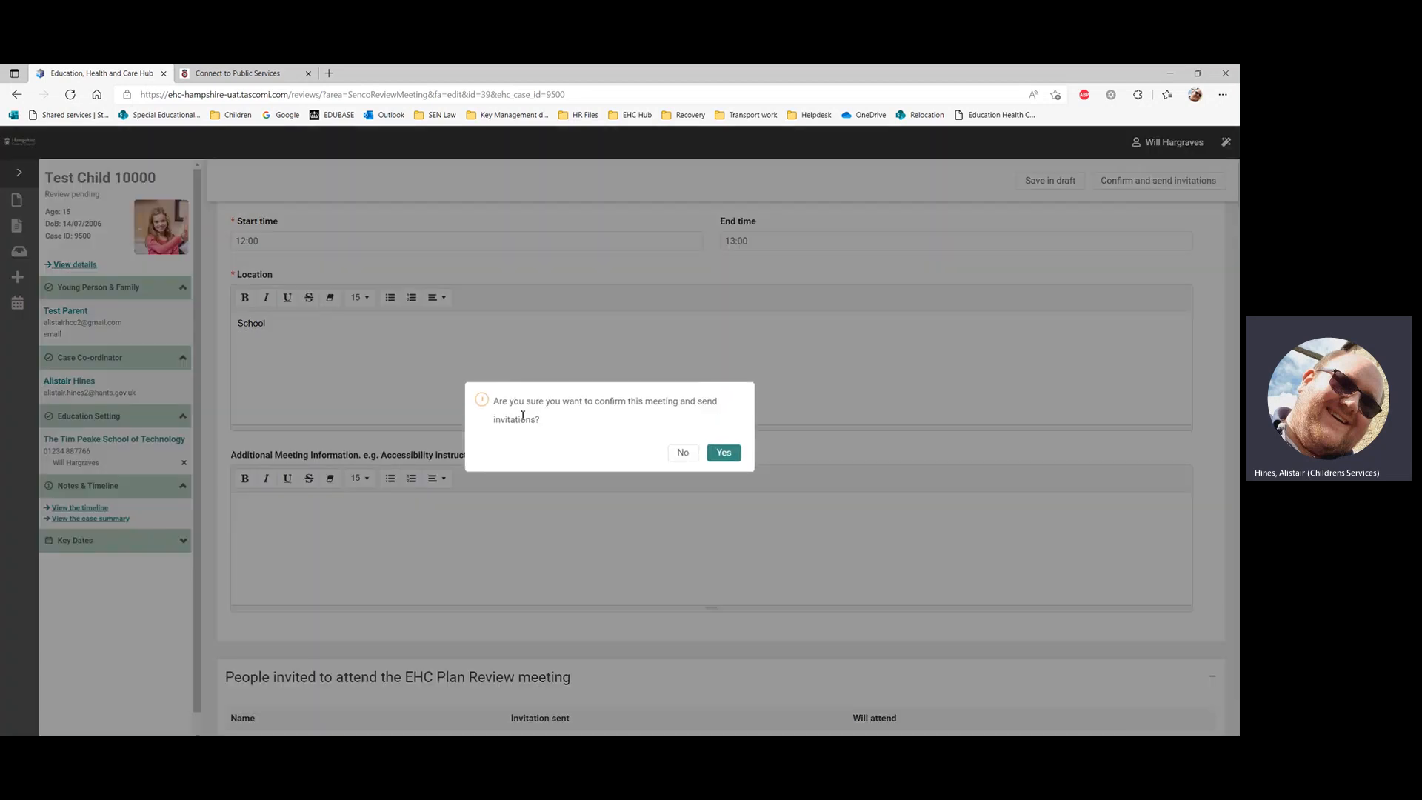
left_click(723, 455)
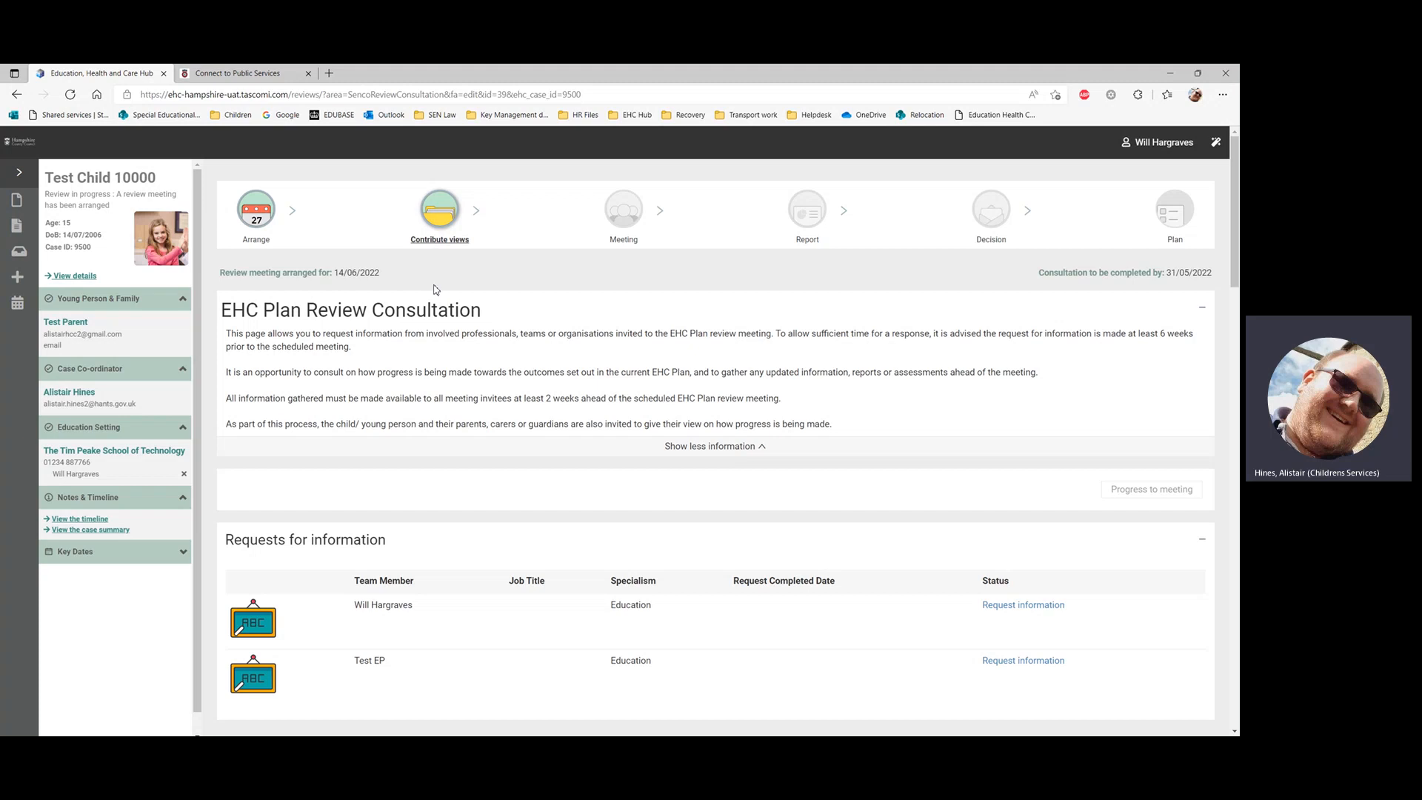
Step: Return to the Arrange stage to view the confirmed 14-06-2022 review meeting
left_click(254, 211)
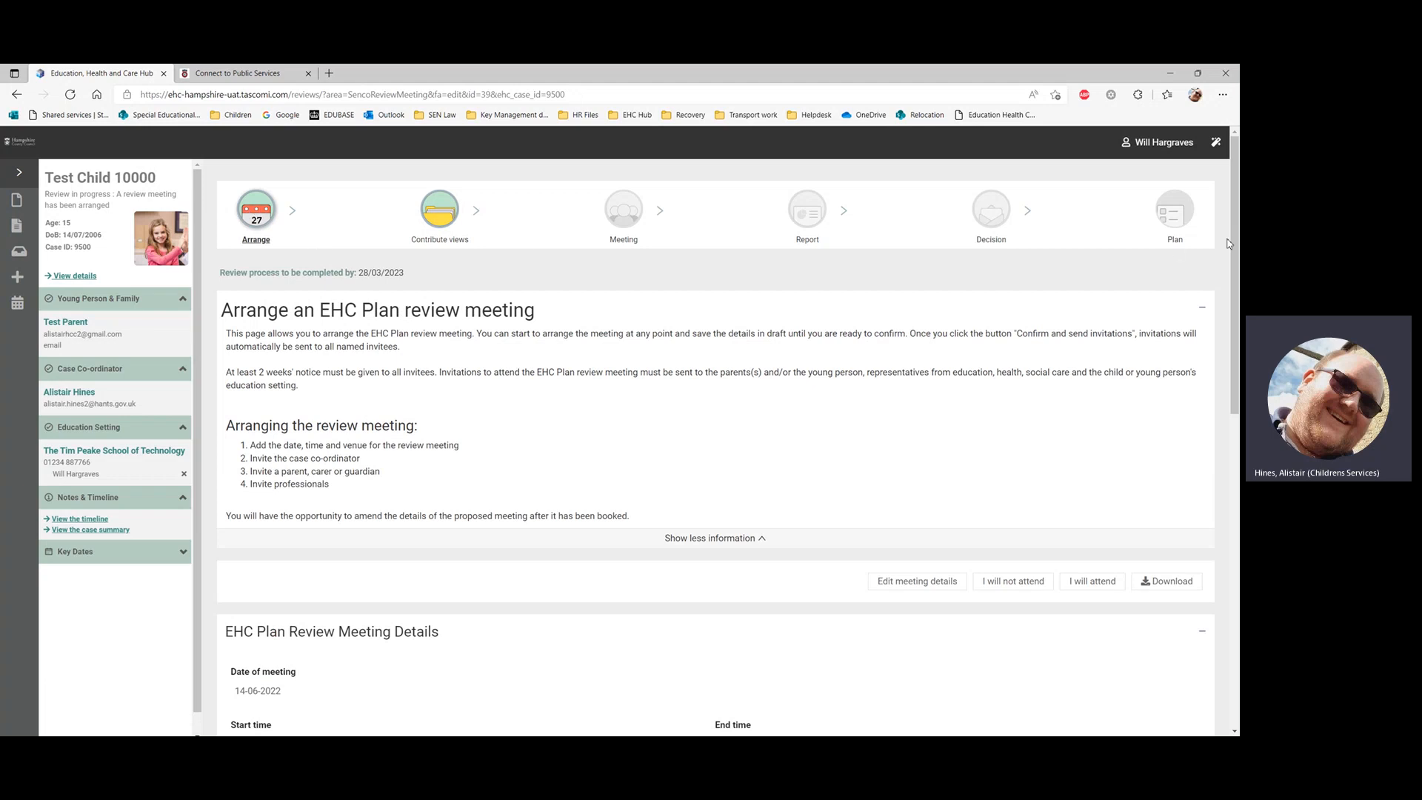
left_click_drag(1233, 244, 1237, 349)
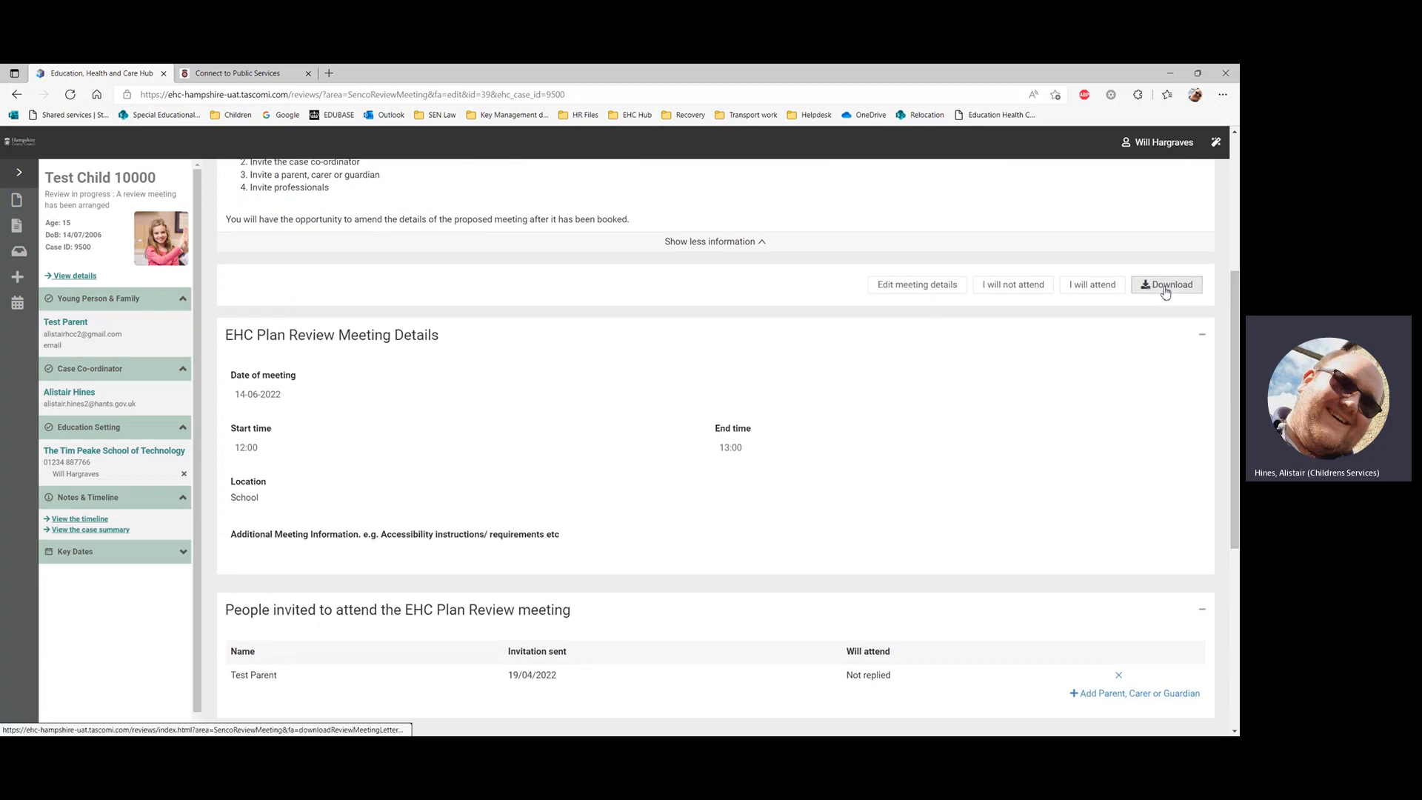
mouse_move(1236, 302)
left_mouse_down()
mouse_move(1233, 392)
mouse_move(1229, 286)
left_mouse_up()
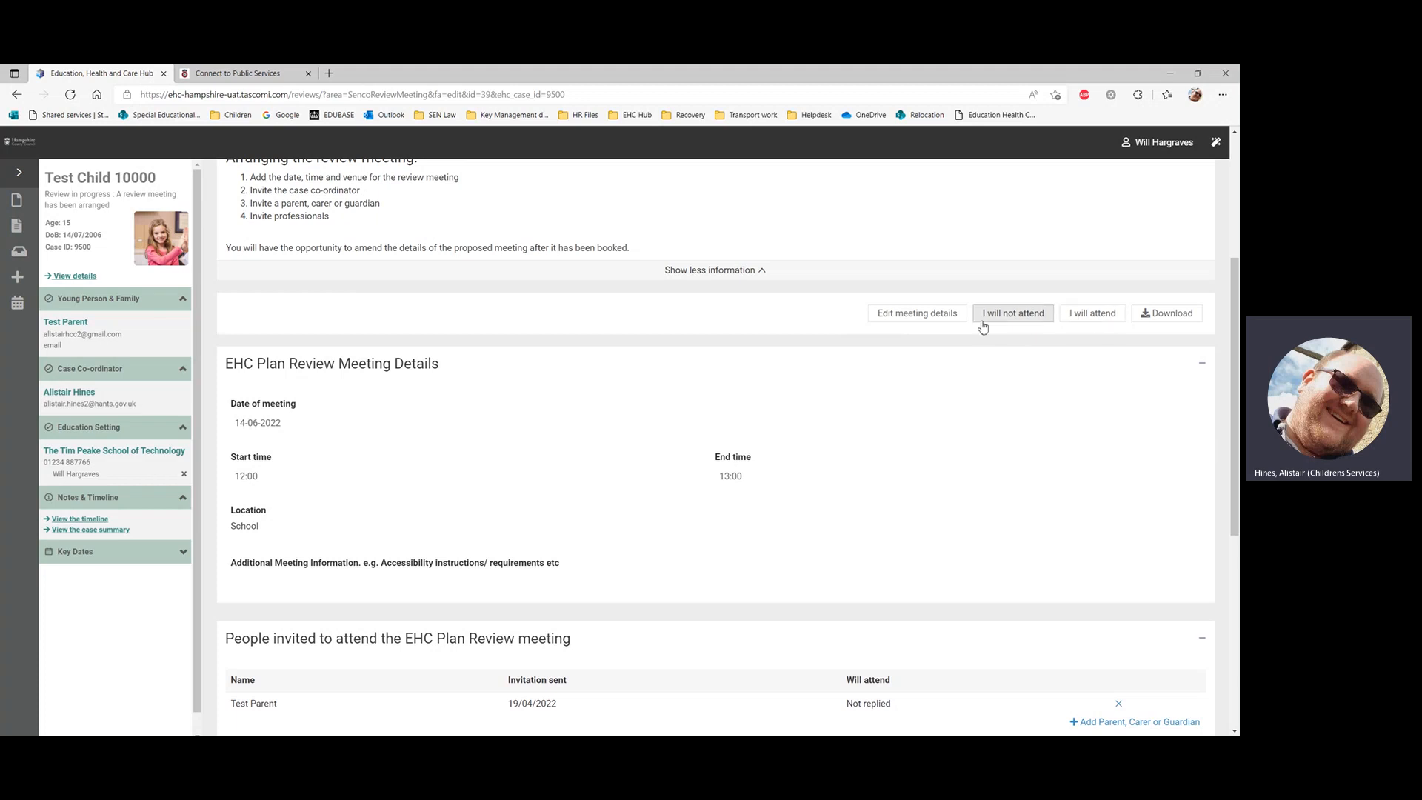
left_click_drag(1232, 363, 1235, 506)
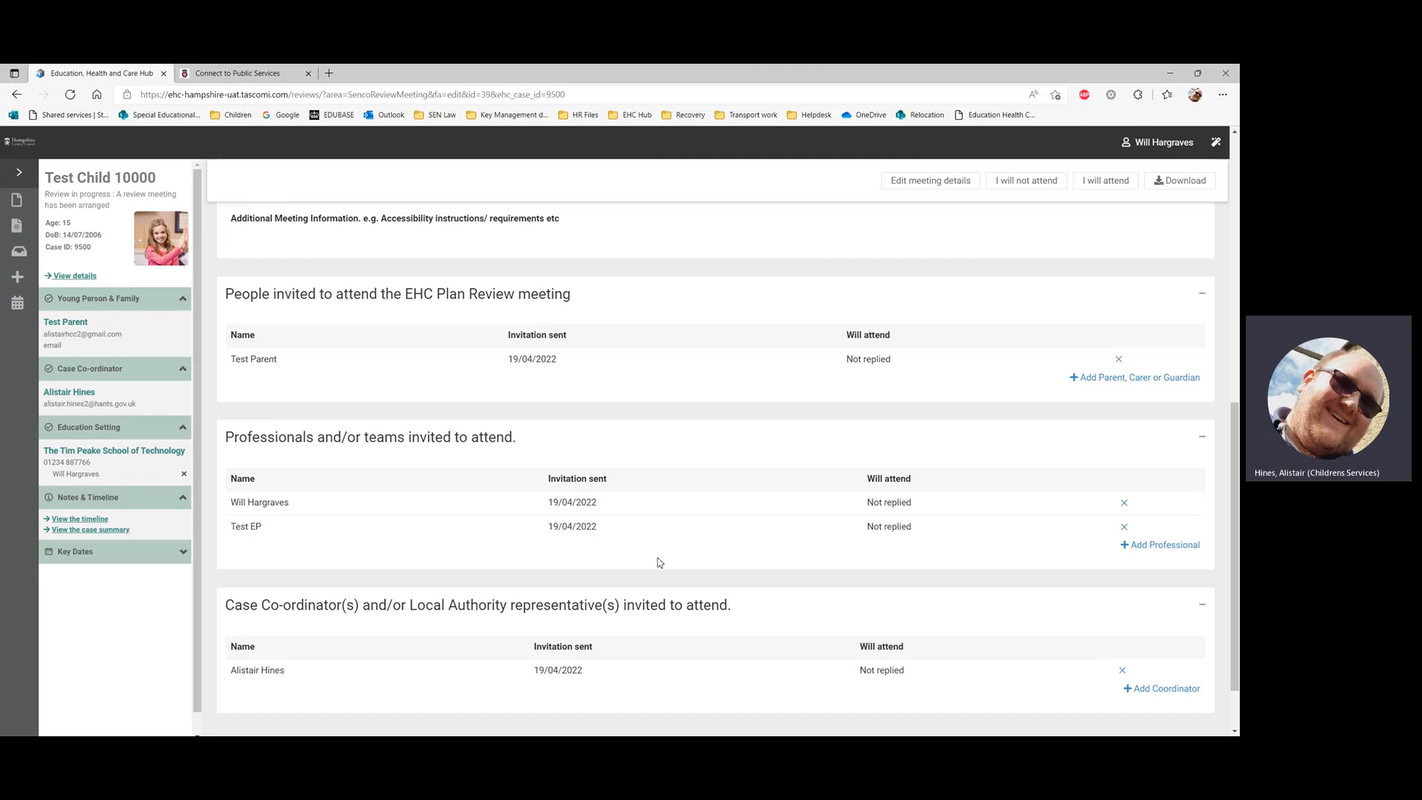
left_click_drag(1232, 430, 1232, 285)
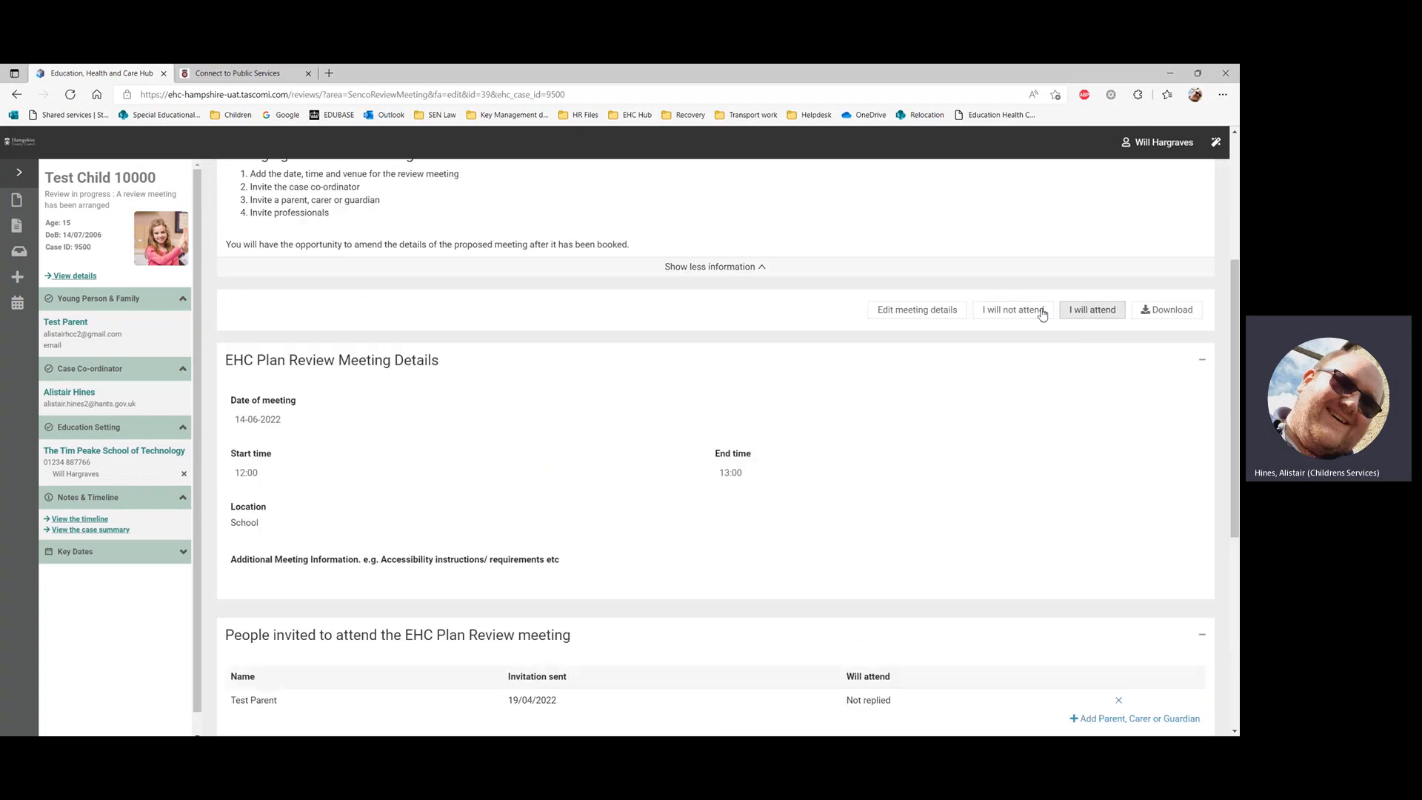
Step: Confirm you will attend the review meeting and check the professionals table shows Yes
left_click(1093, 311)
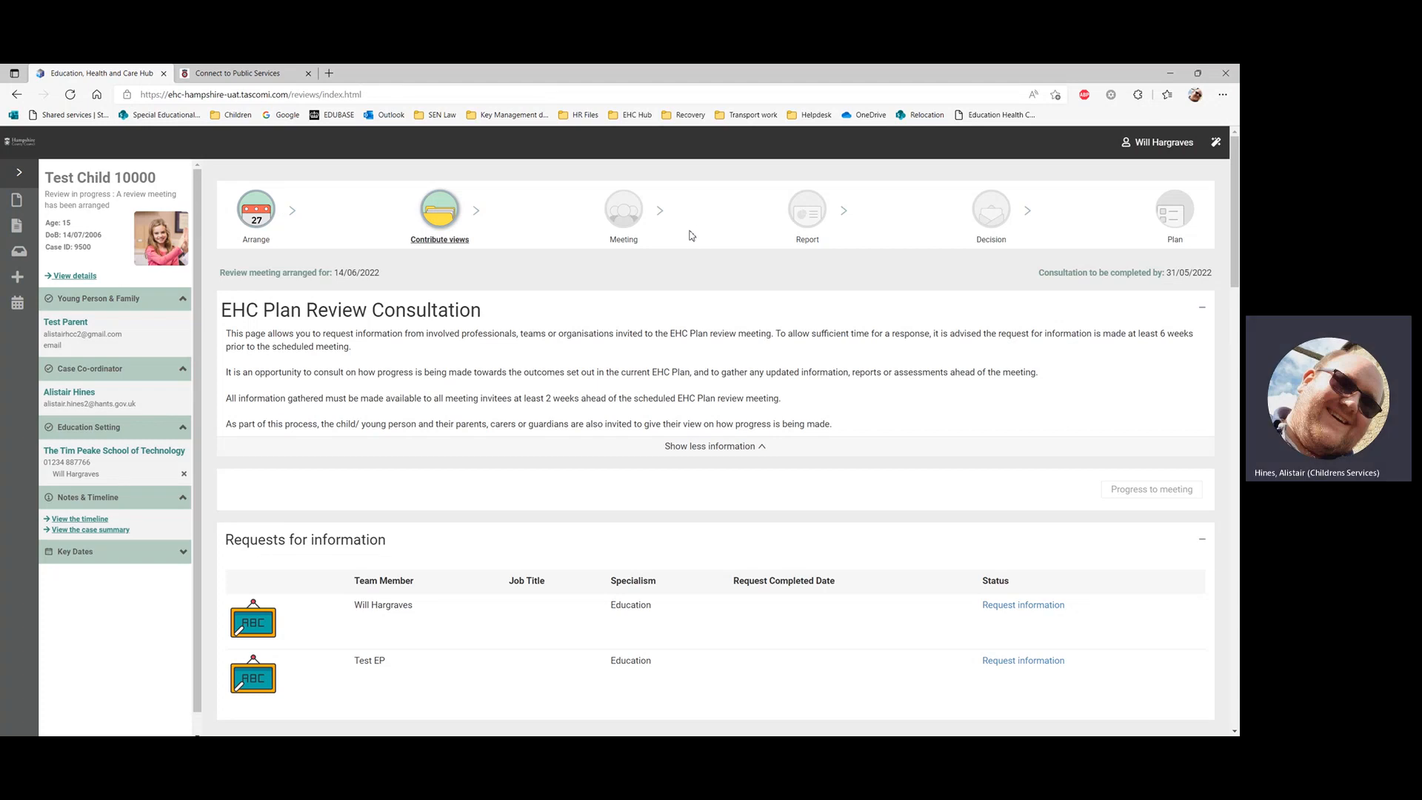
left_click(250, 217)
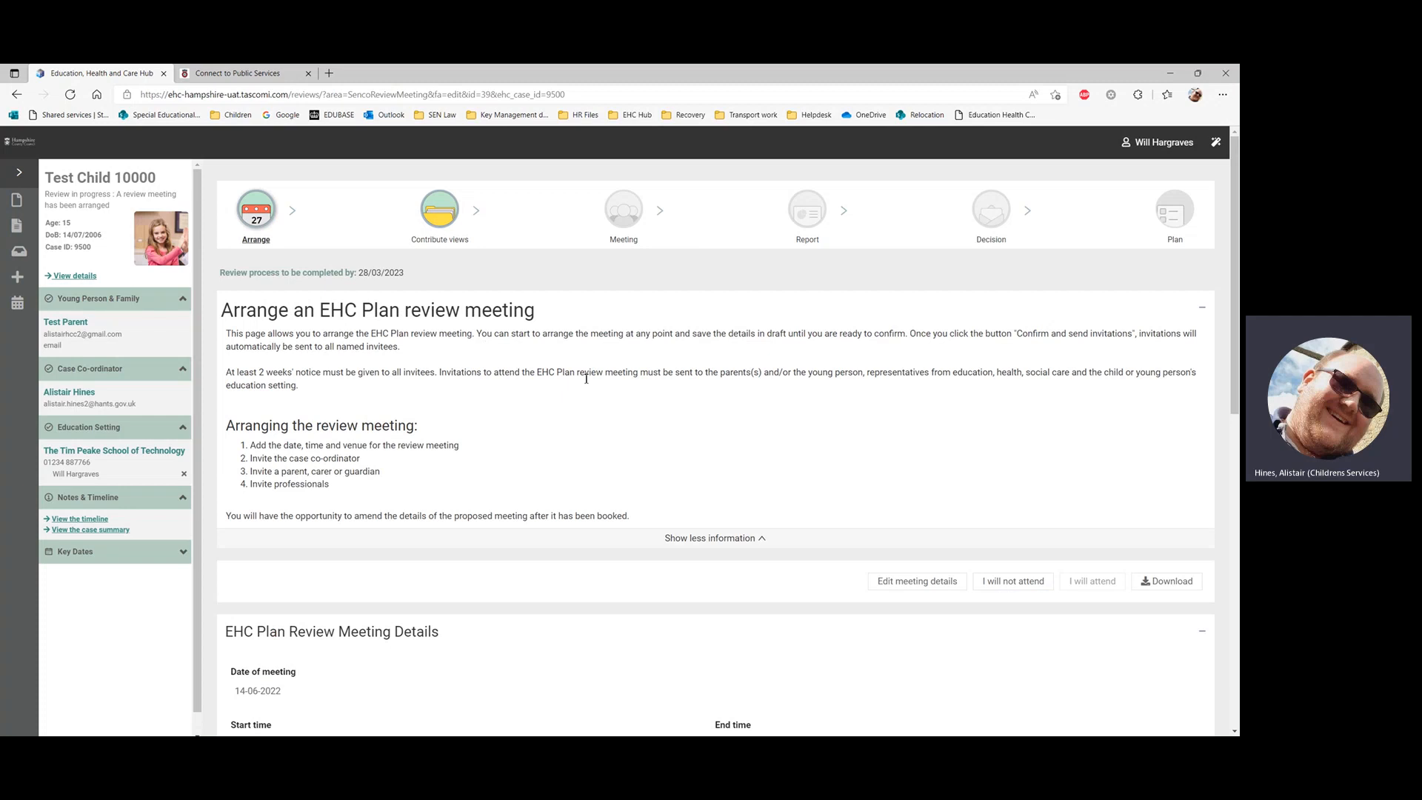
scroll(586, 379, "down", 10)
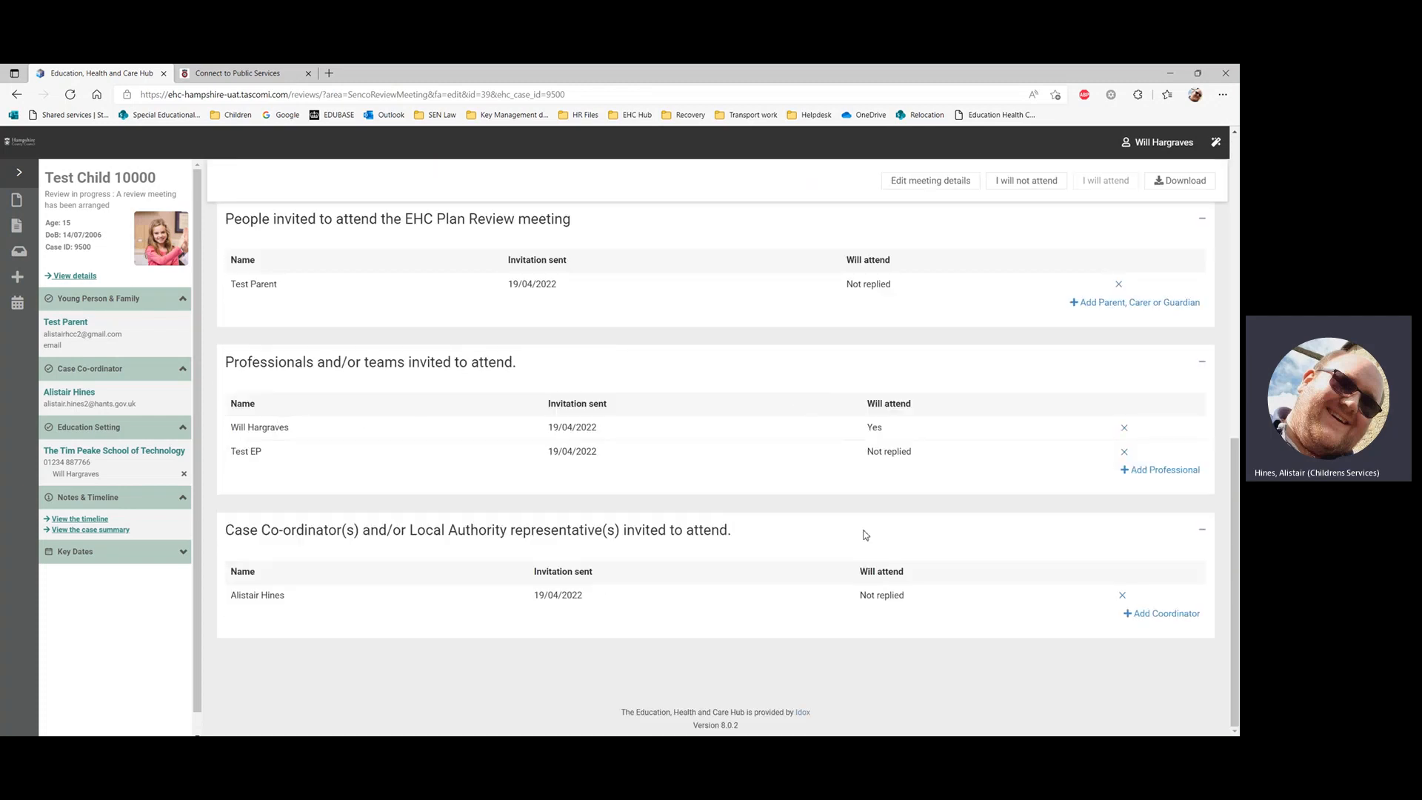
scroll(796, 321, "up", 1)
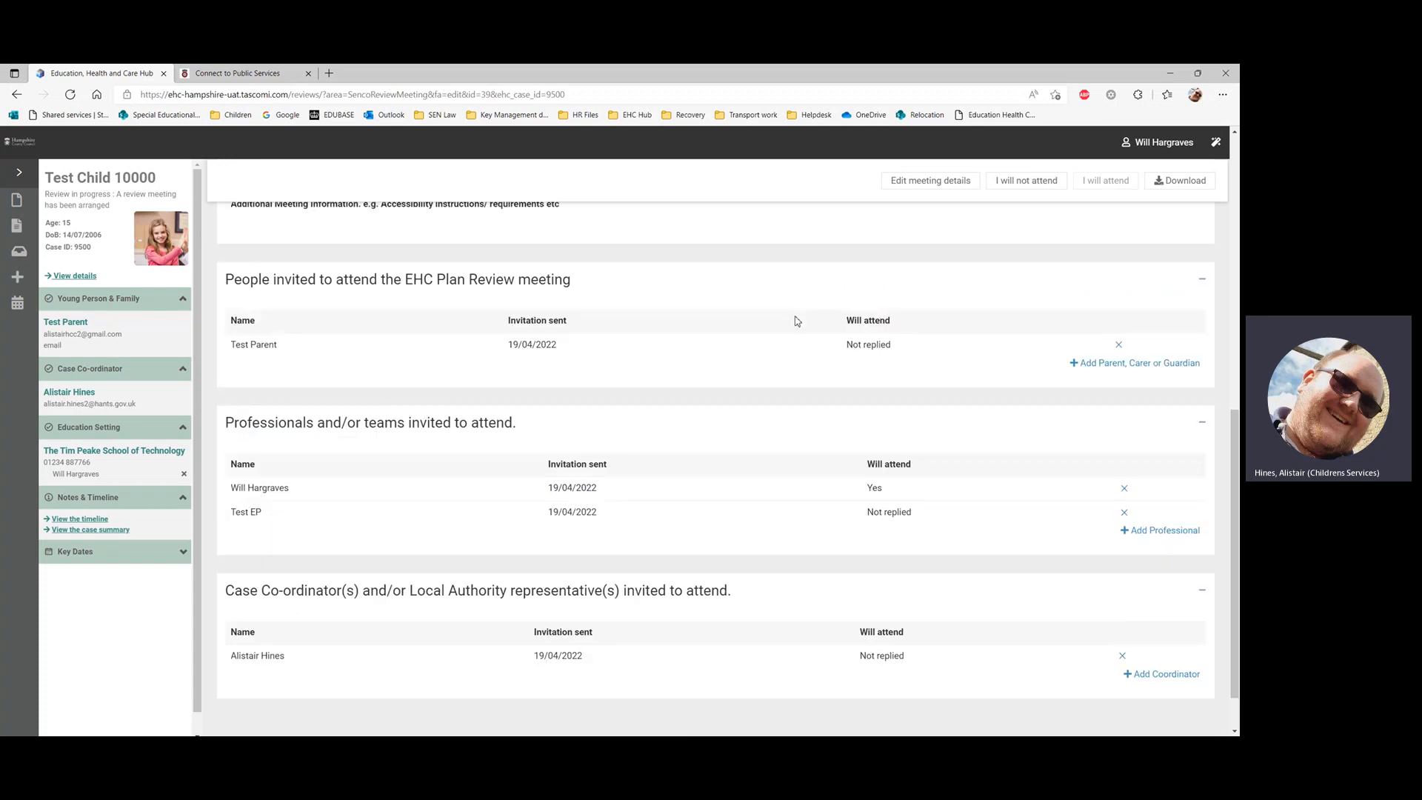
scroll(796, 320, "up", 2)
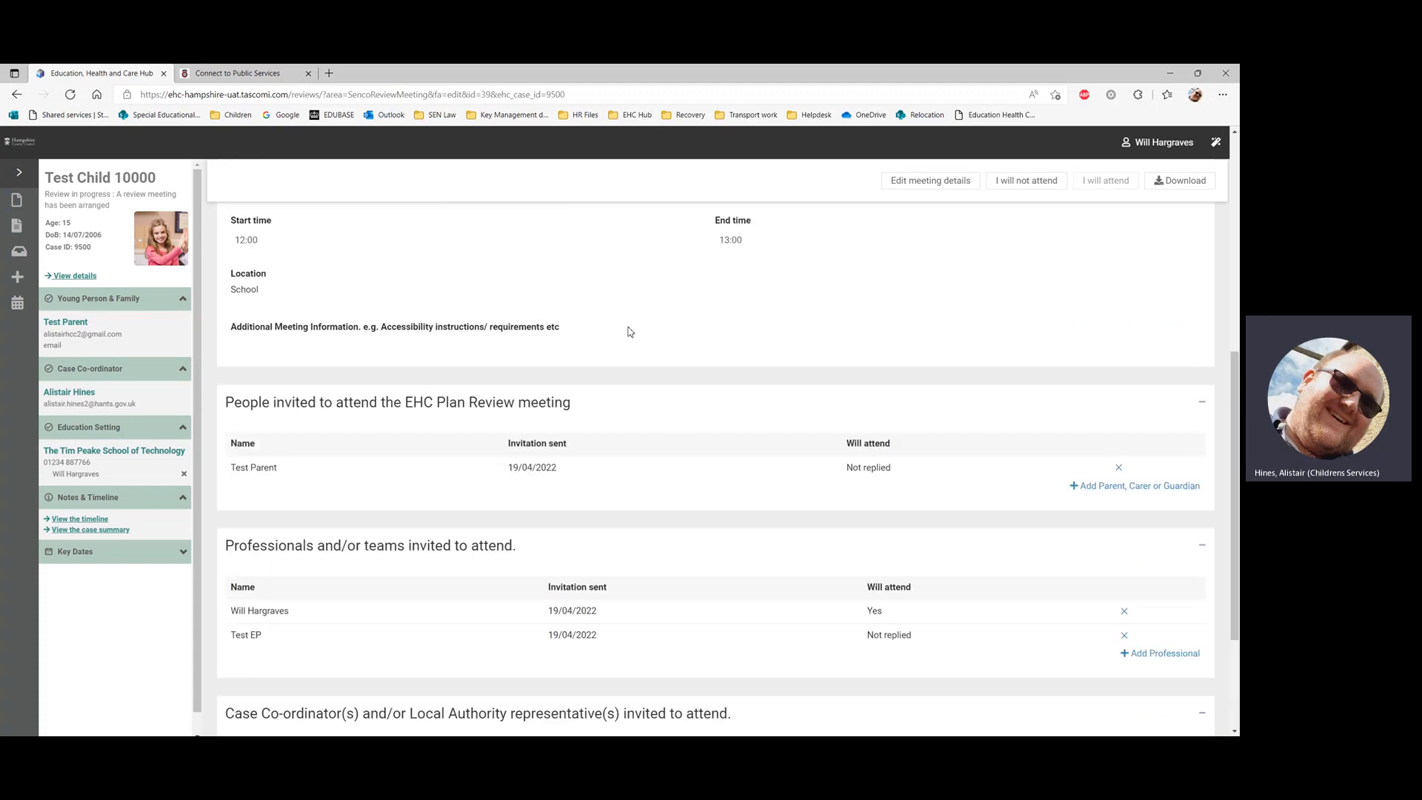
Step: Go to the Contribute views step listing the two professionals' information requests
scroll(630, 331, "up", 8)
left_click(448, 217)
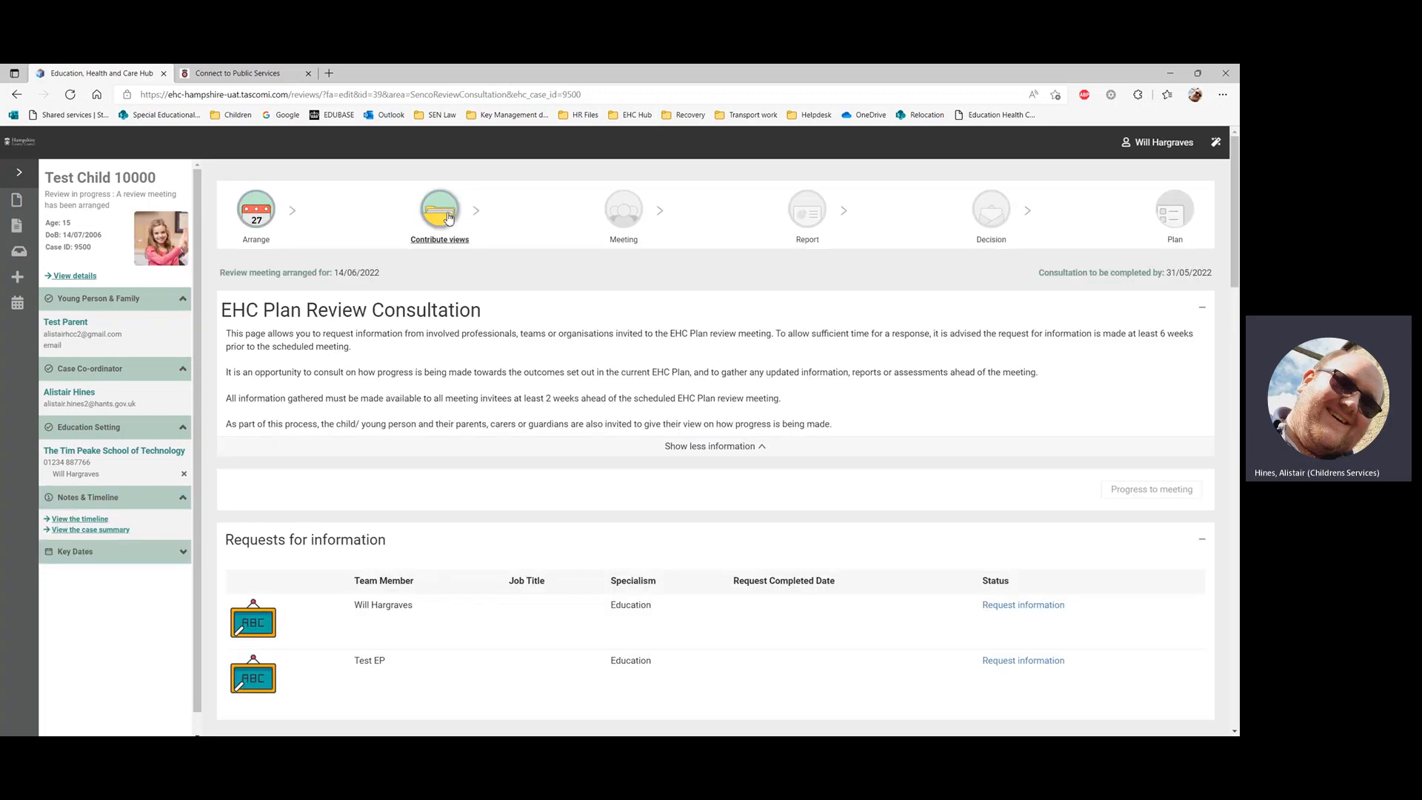
scroll(603, 282, "down", 1)
scroll(603, 282, "up", 1)
scroll(572, 251, "down", 1)
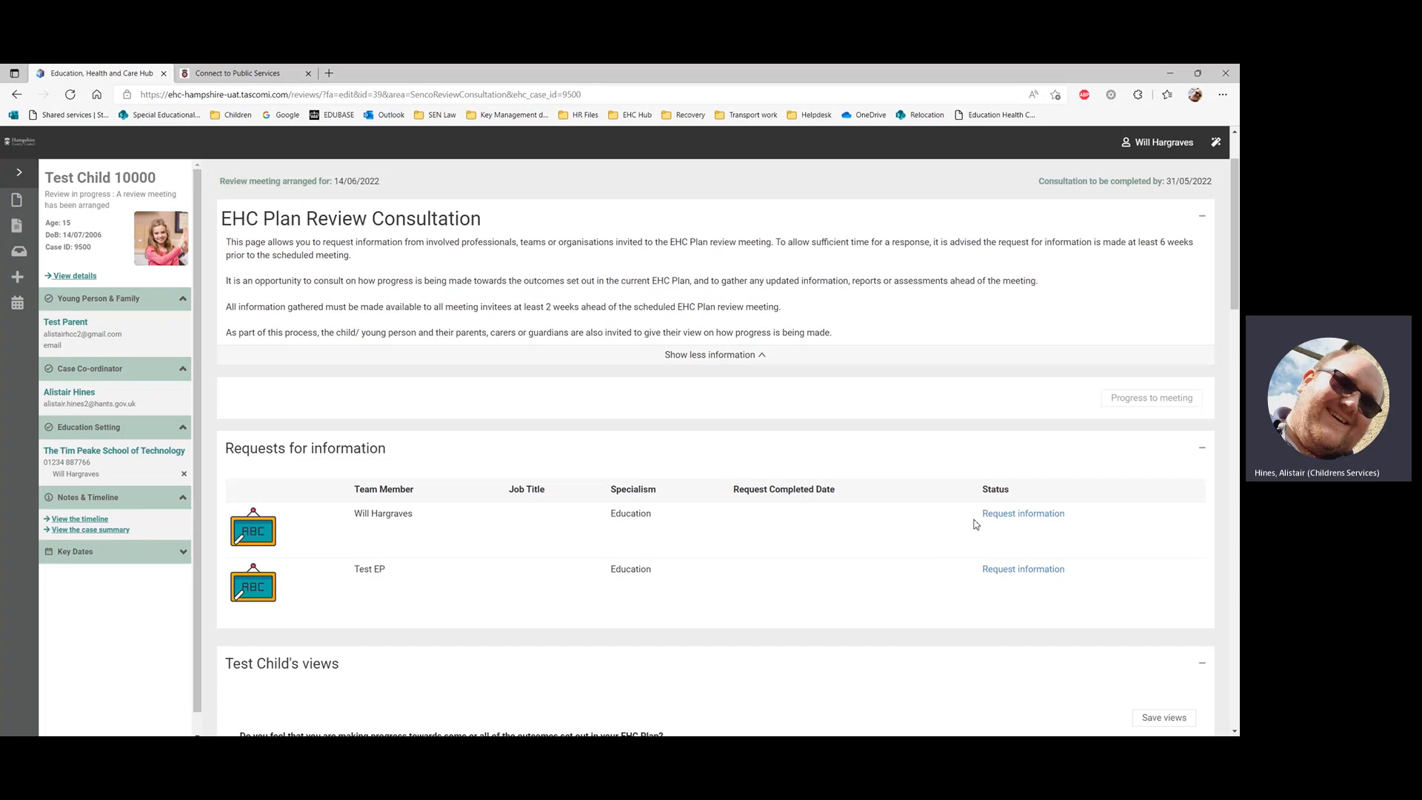
Step: Request information from the first team member and from Test EP, confirming each with Yes
left_click(1016, 518)
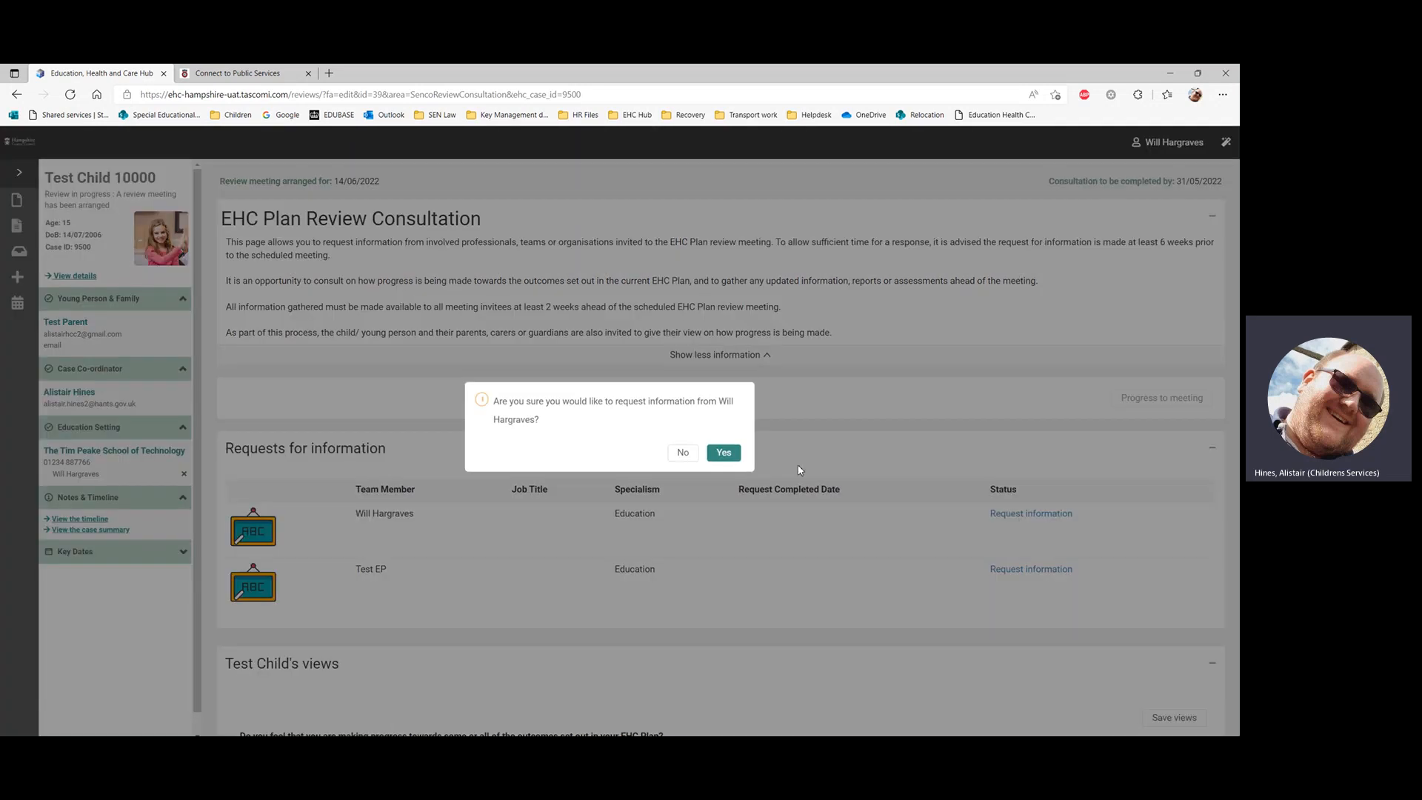
left_click(735, 456)
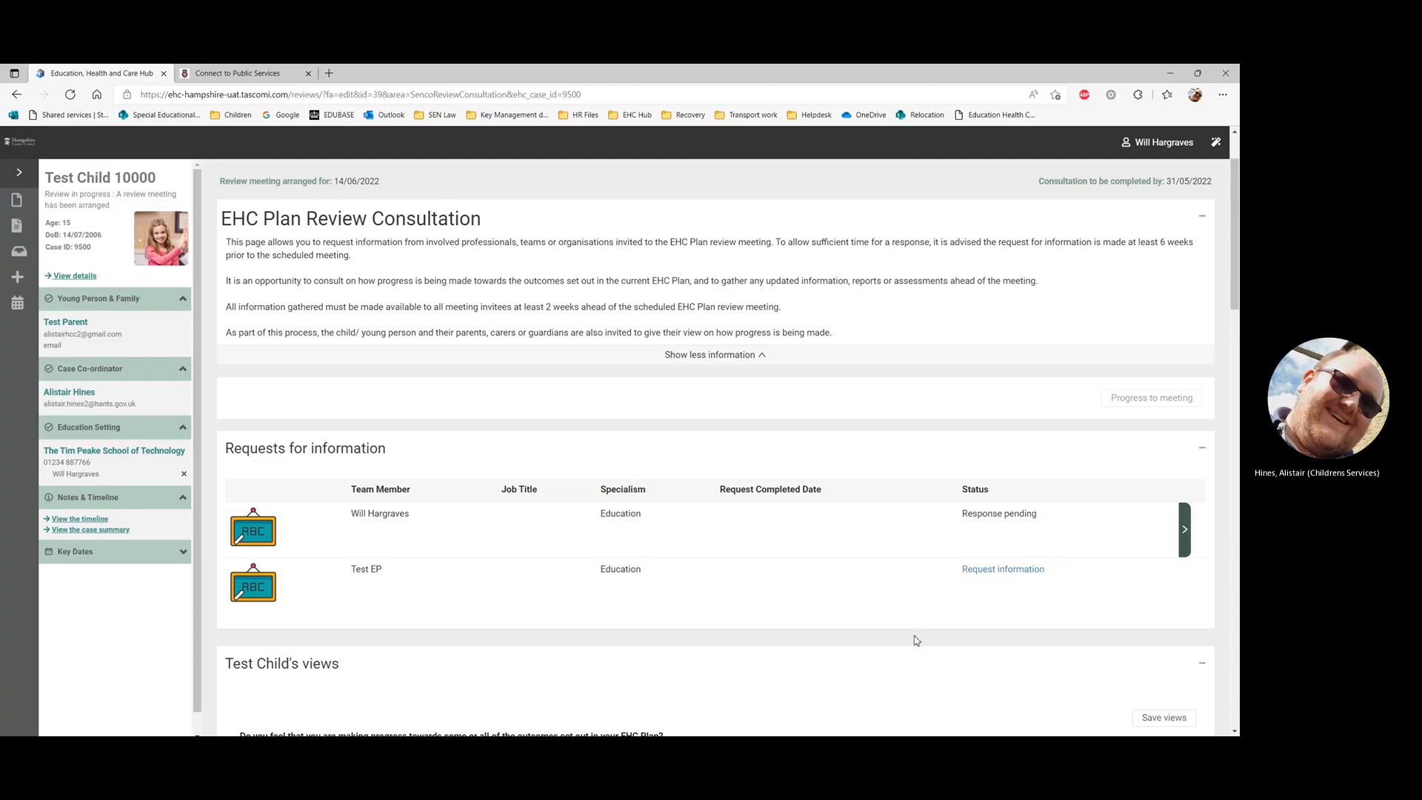
left_click(1009, 569)
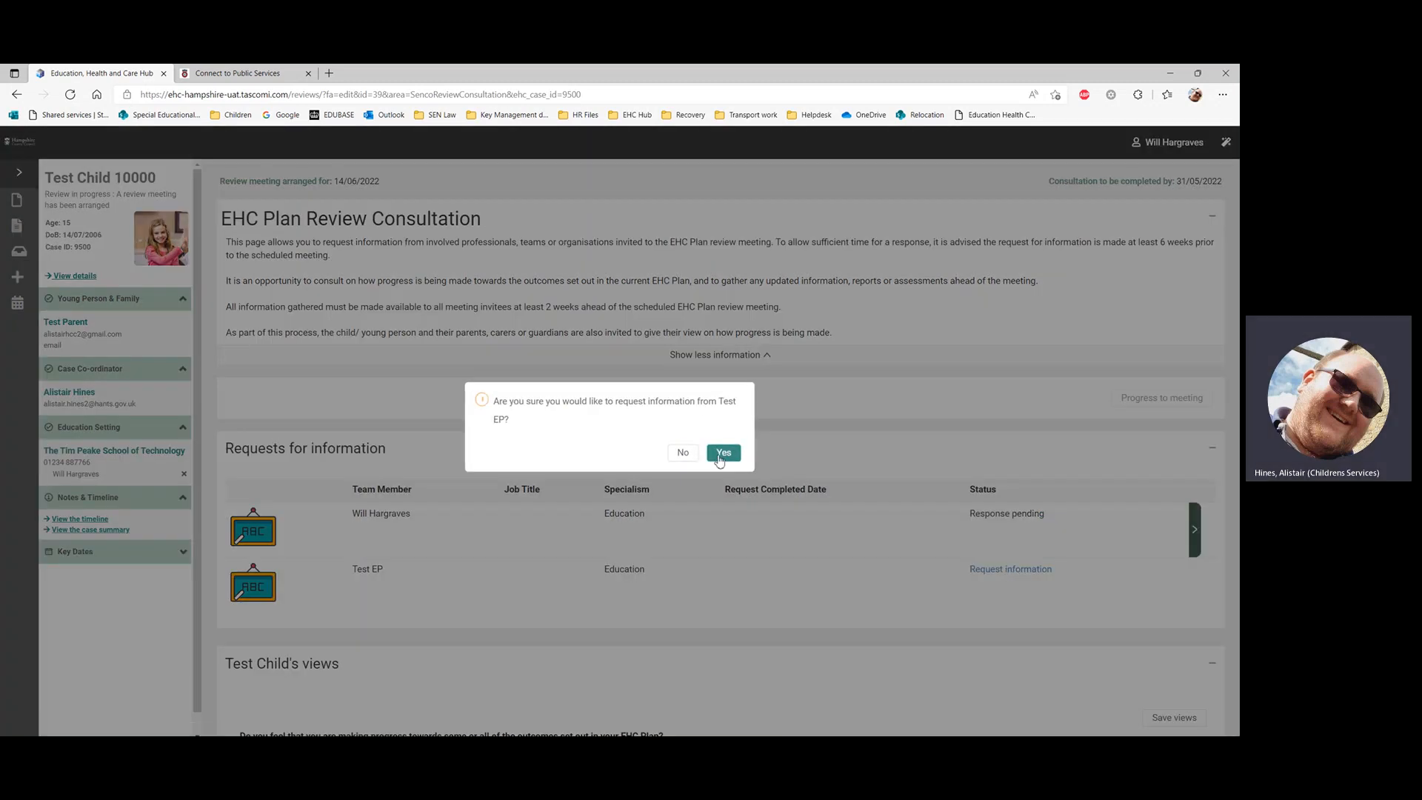
left_click(721, 455)
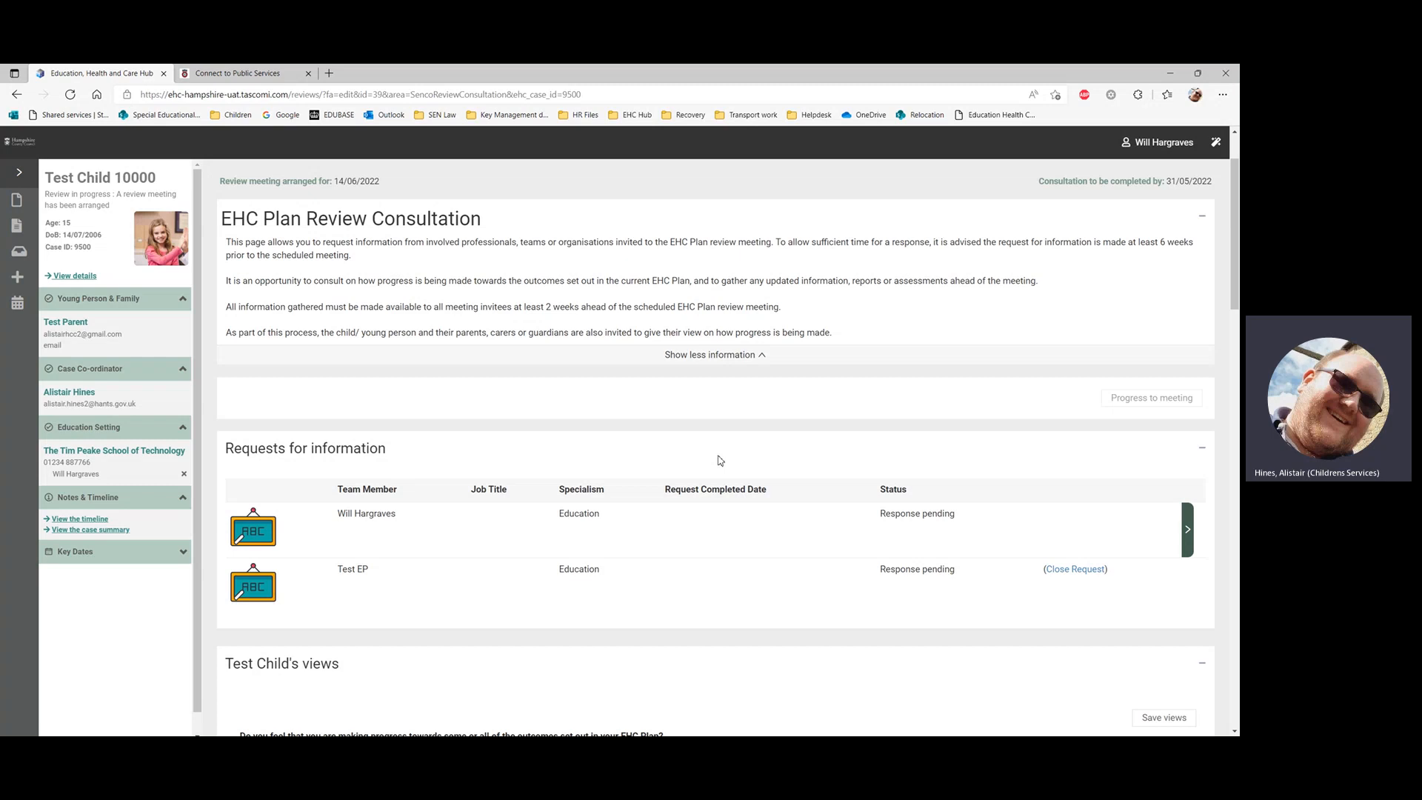
scroll(735, 438, "down", 1)
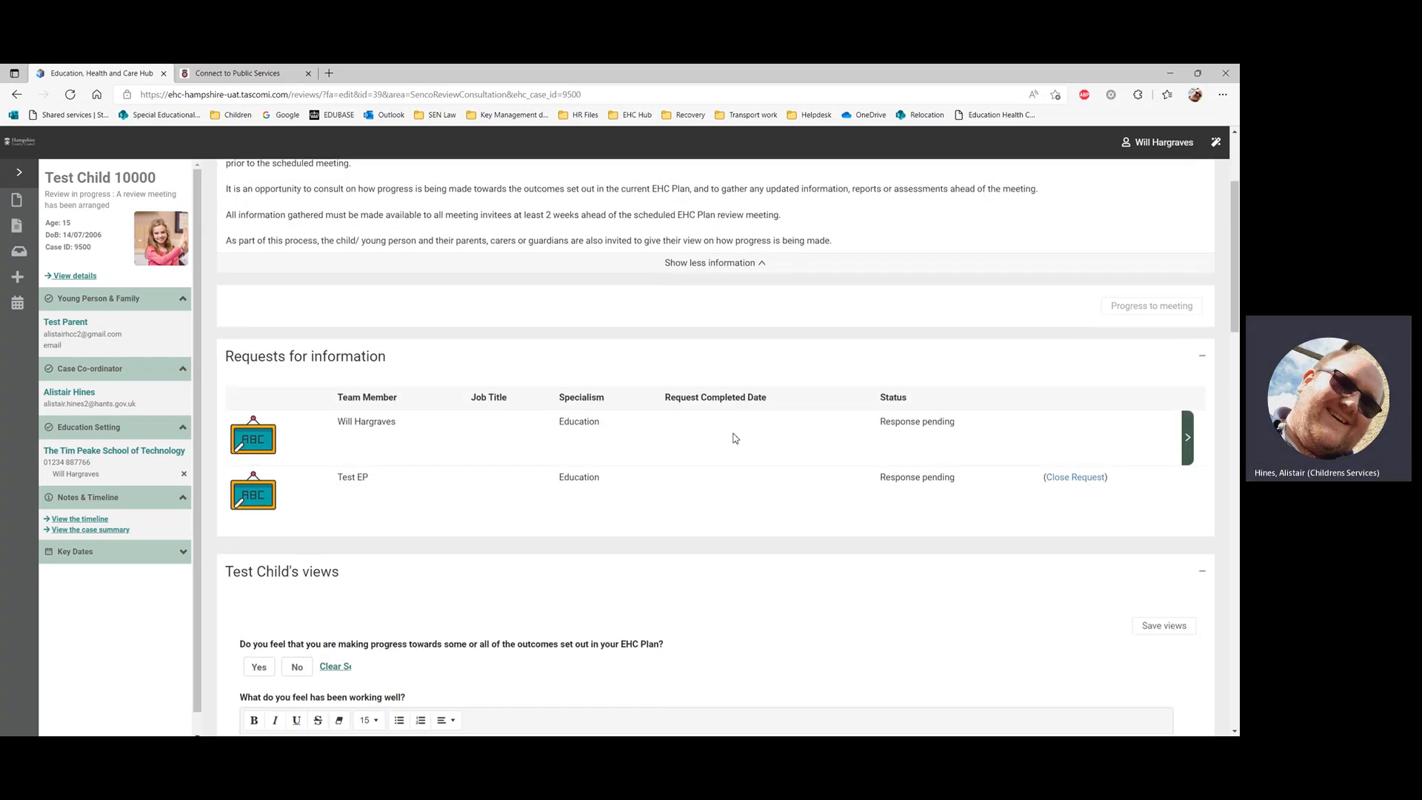
scroll(662, 482, "down", 1)
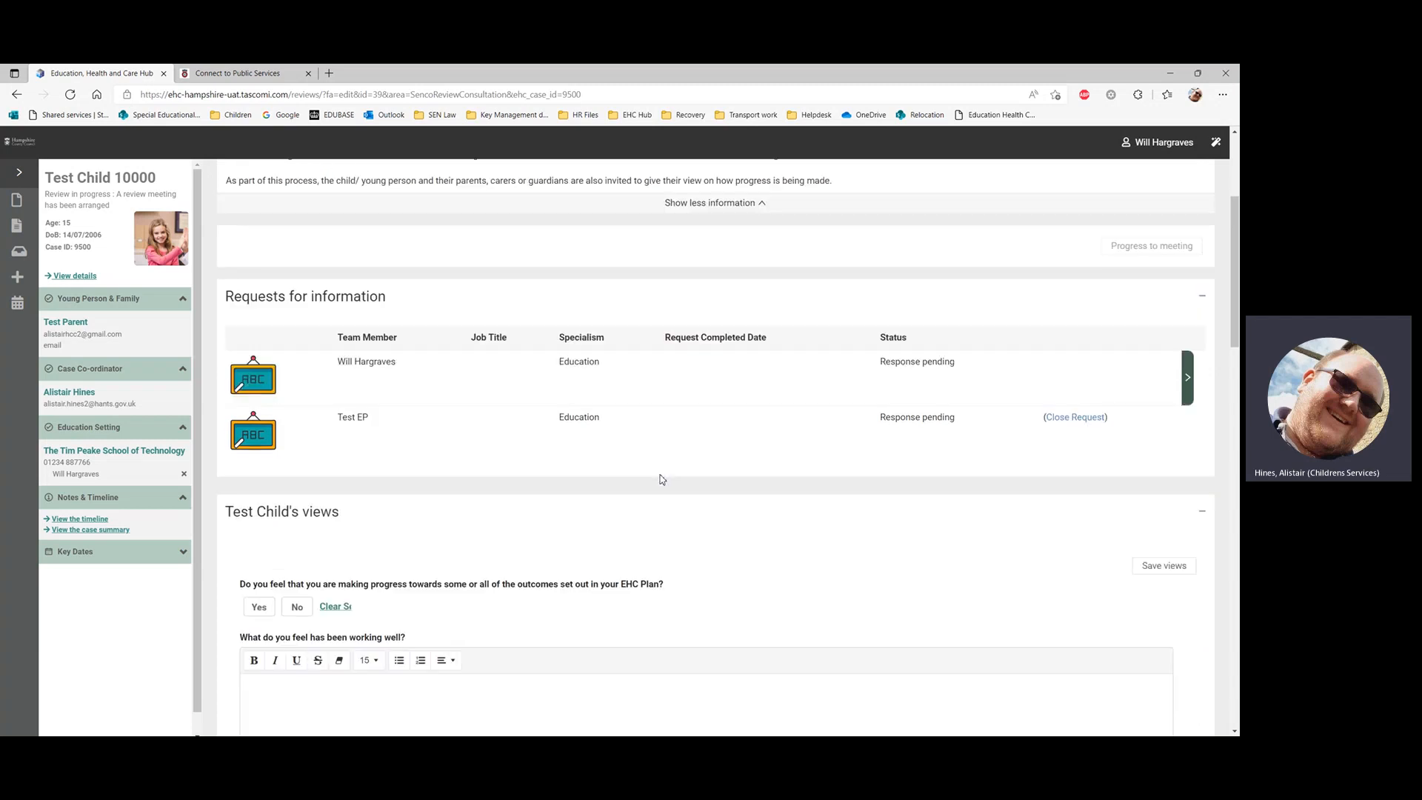
scroll(662, 480, "down", 1)
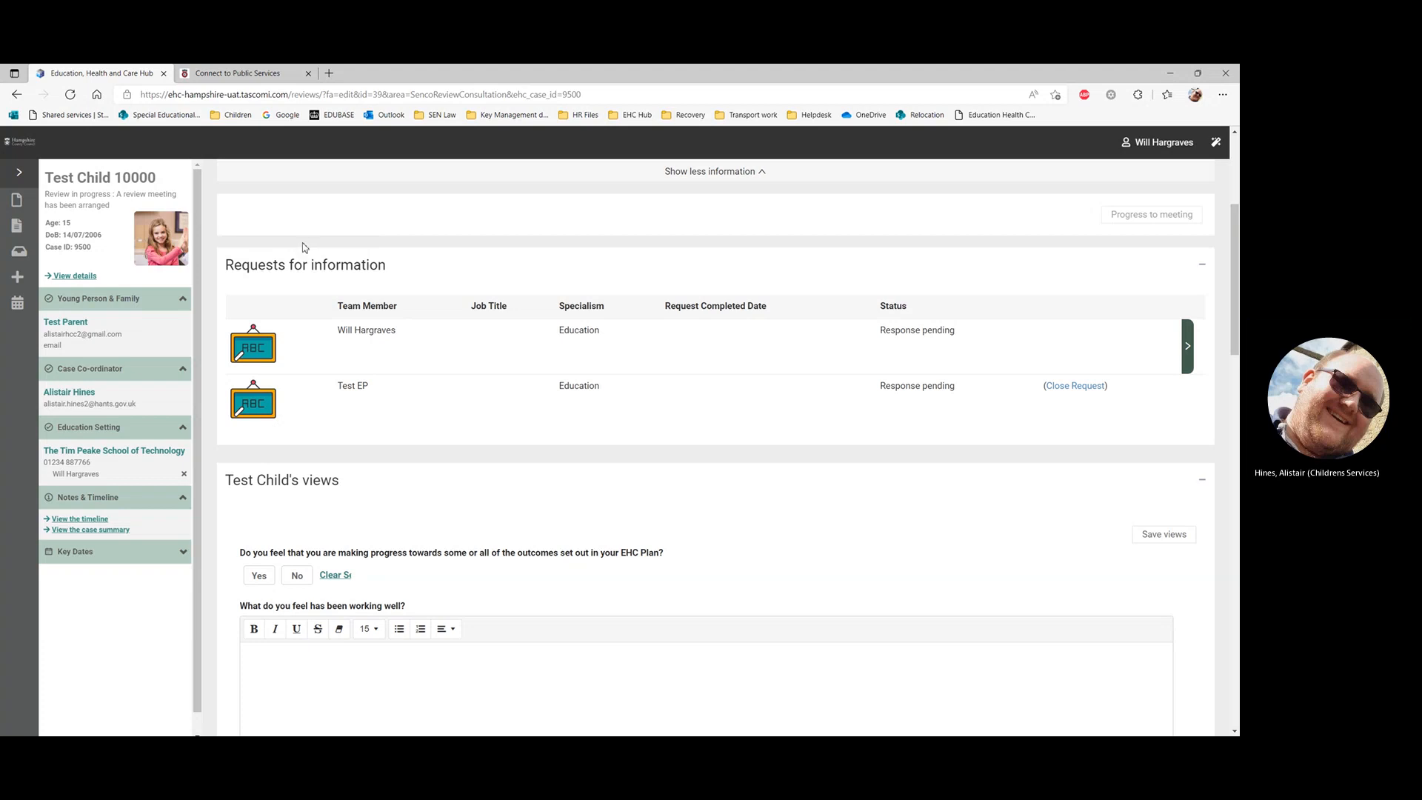
scroll(453, 330, "down", 2)
scroll(454, 329, "down", 1)
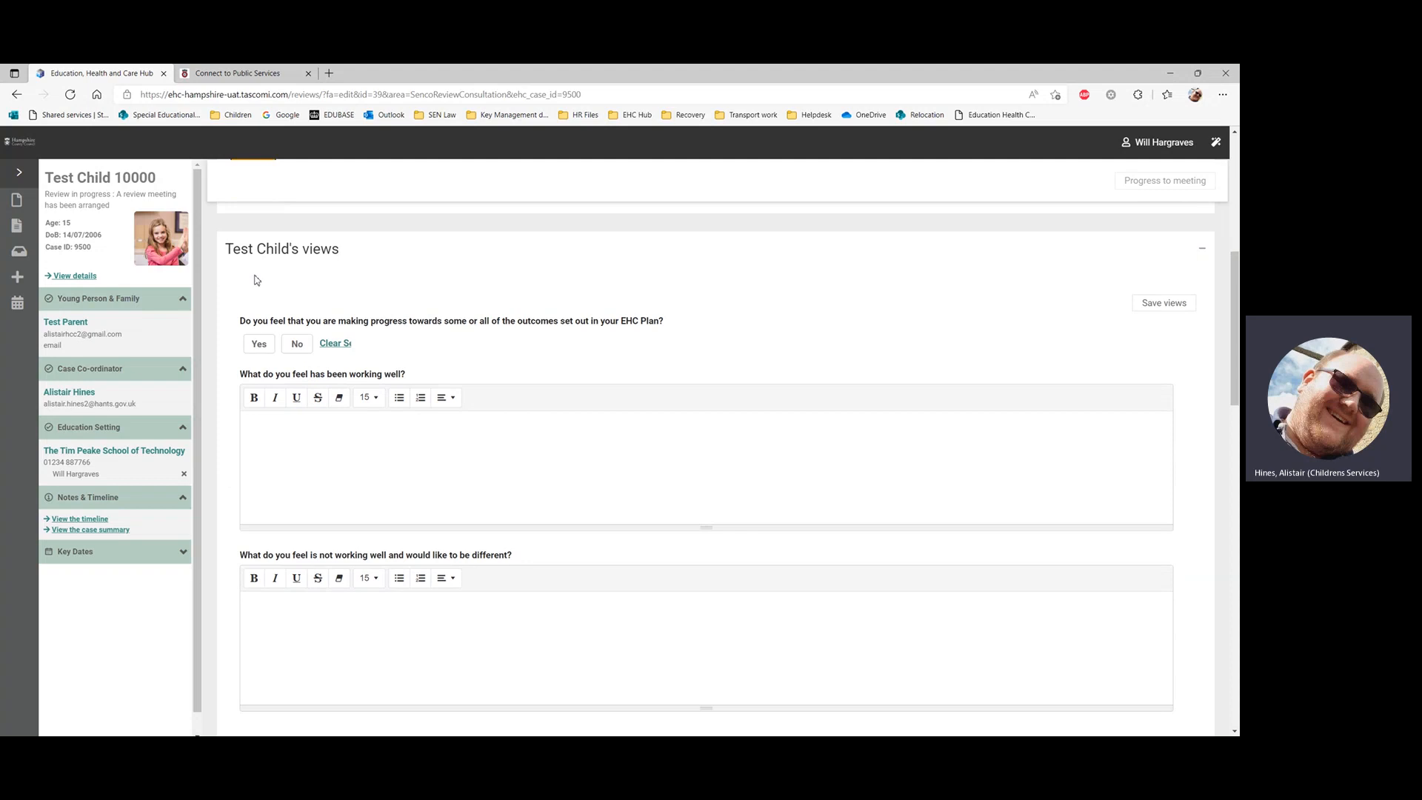
scroll(252, 278, "down", 3)
scroll(252, 278, "down", 10)
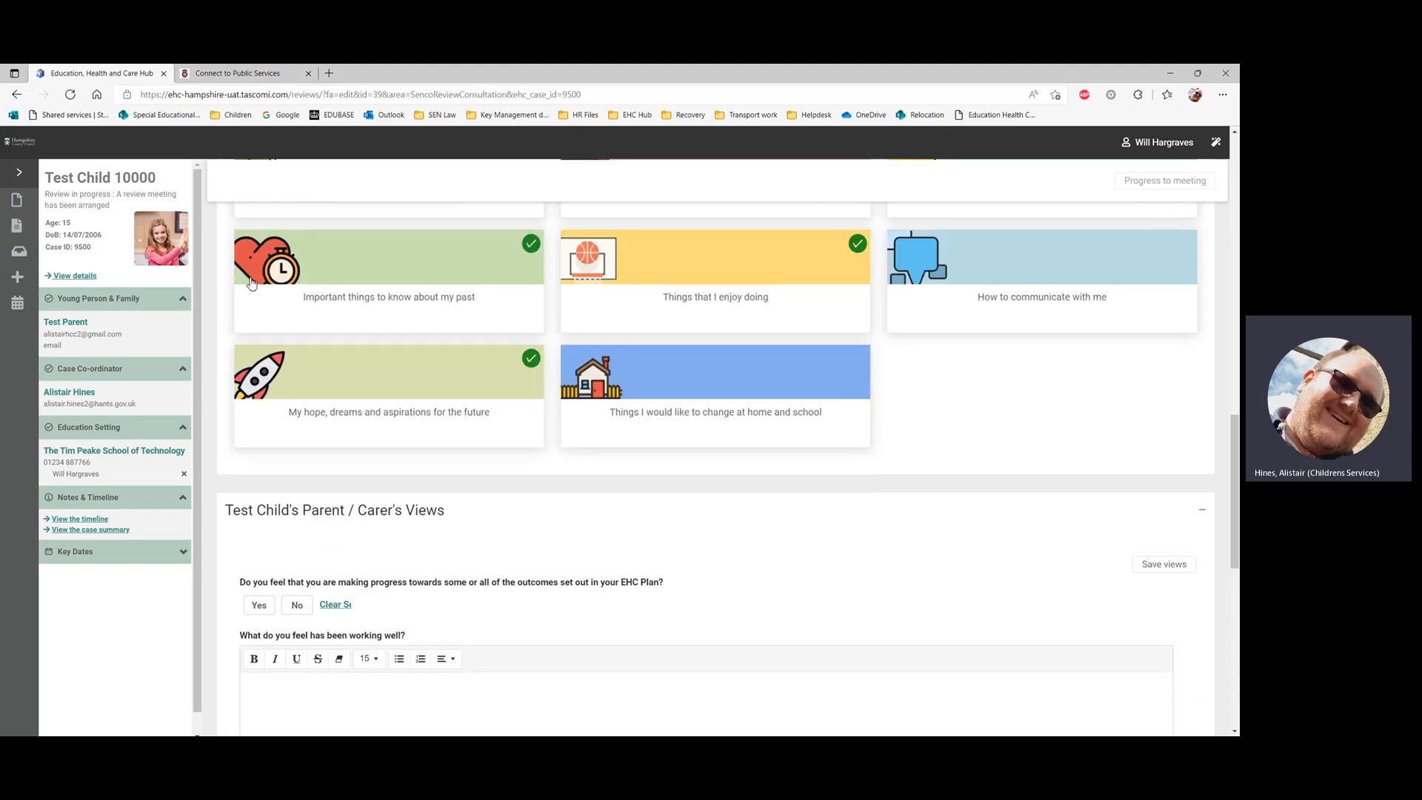
scroll(252, 278, "down", 1)
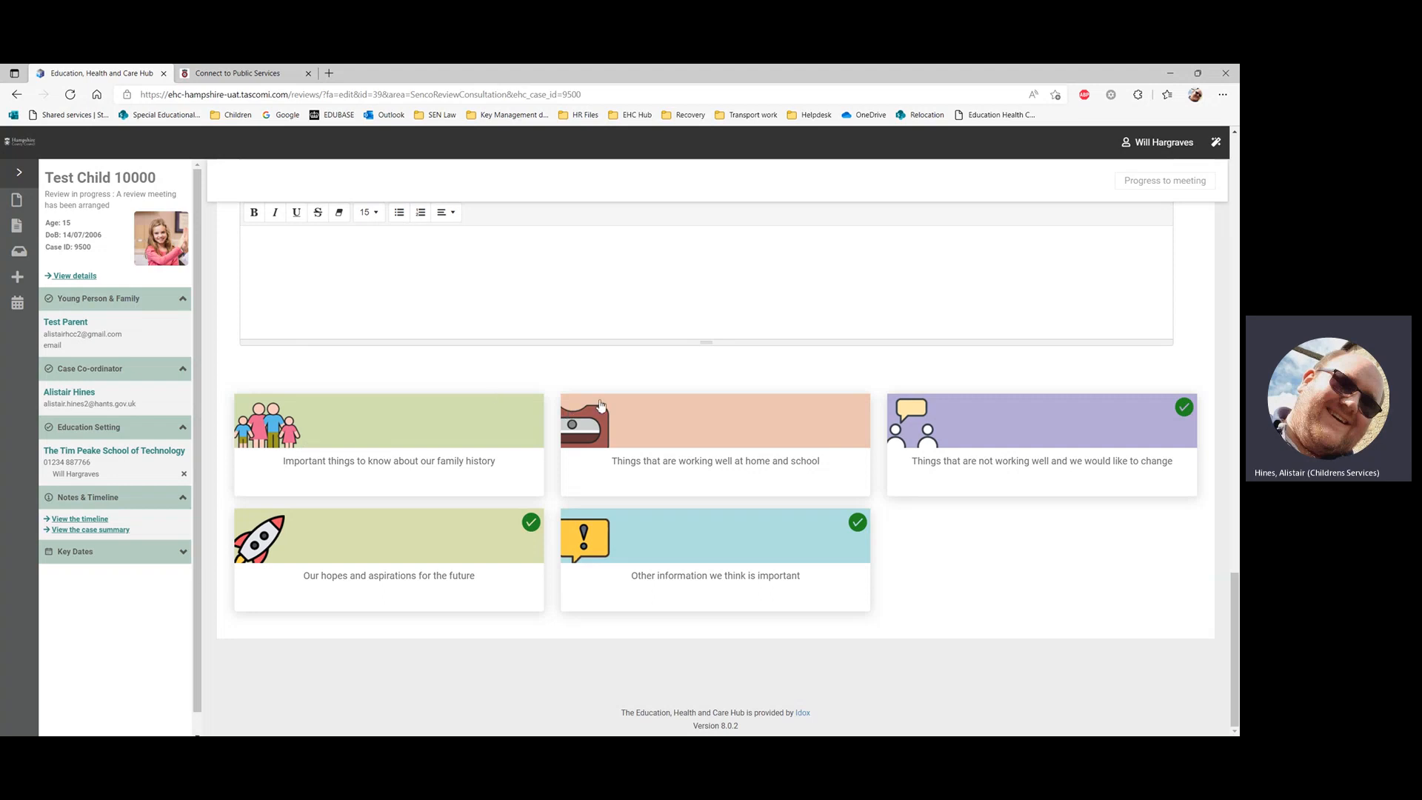
left_click(1043, 411)
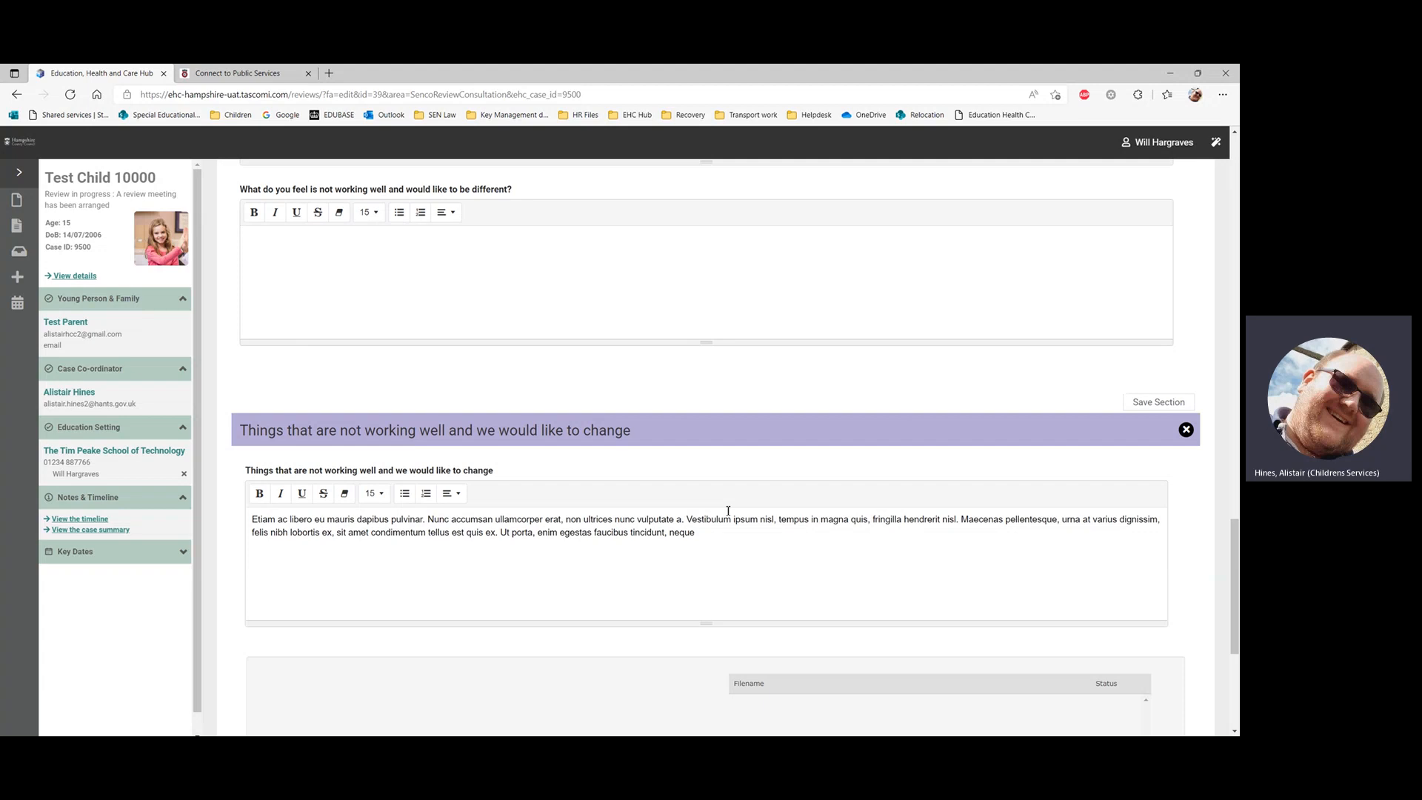
left_click(1186, 430)
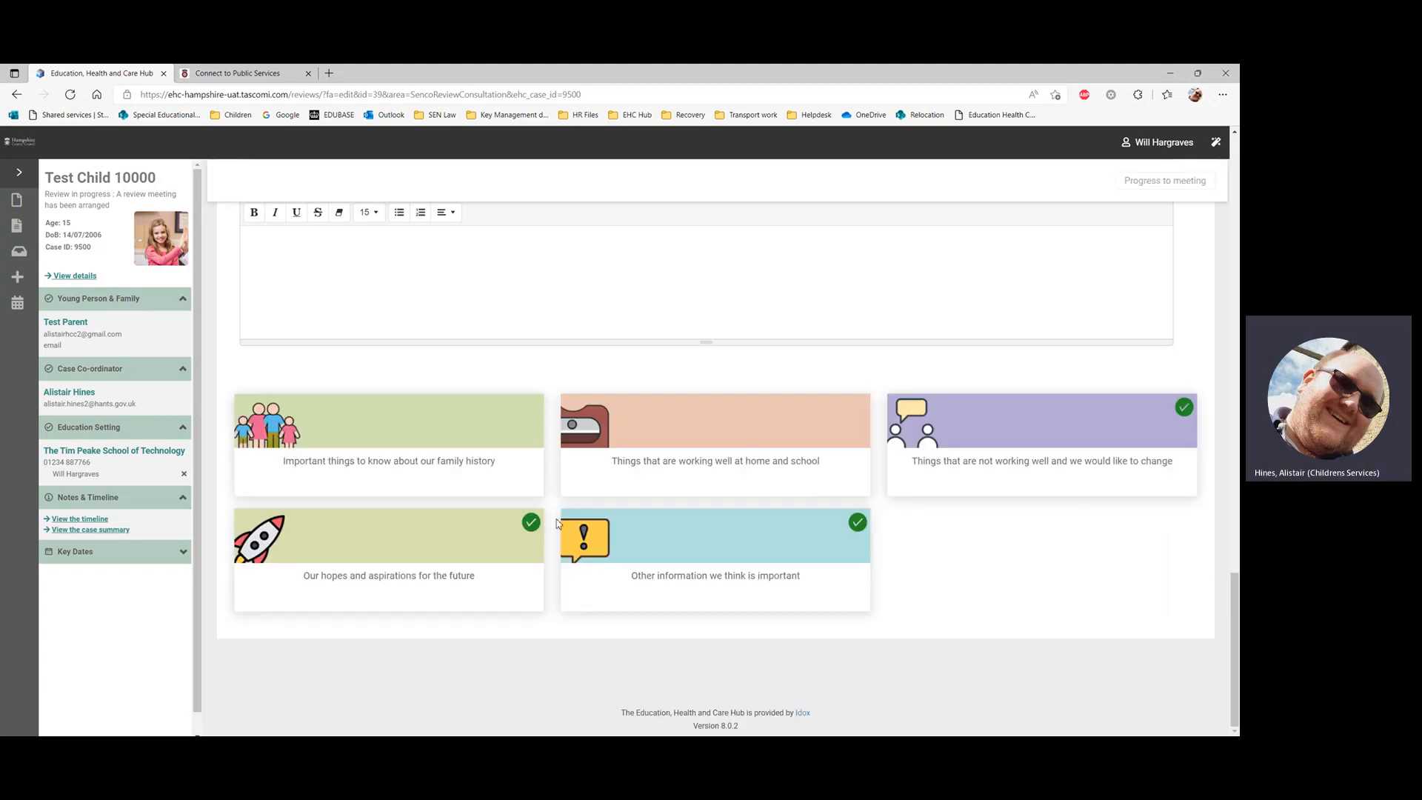
left_click(451, 431)
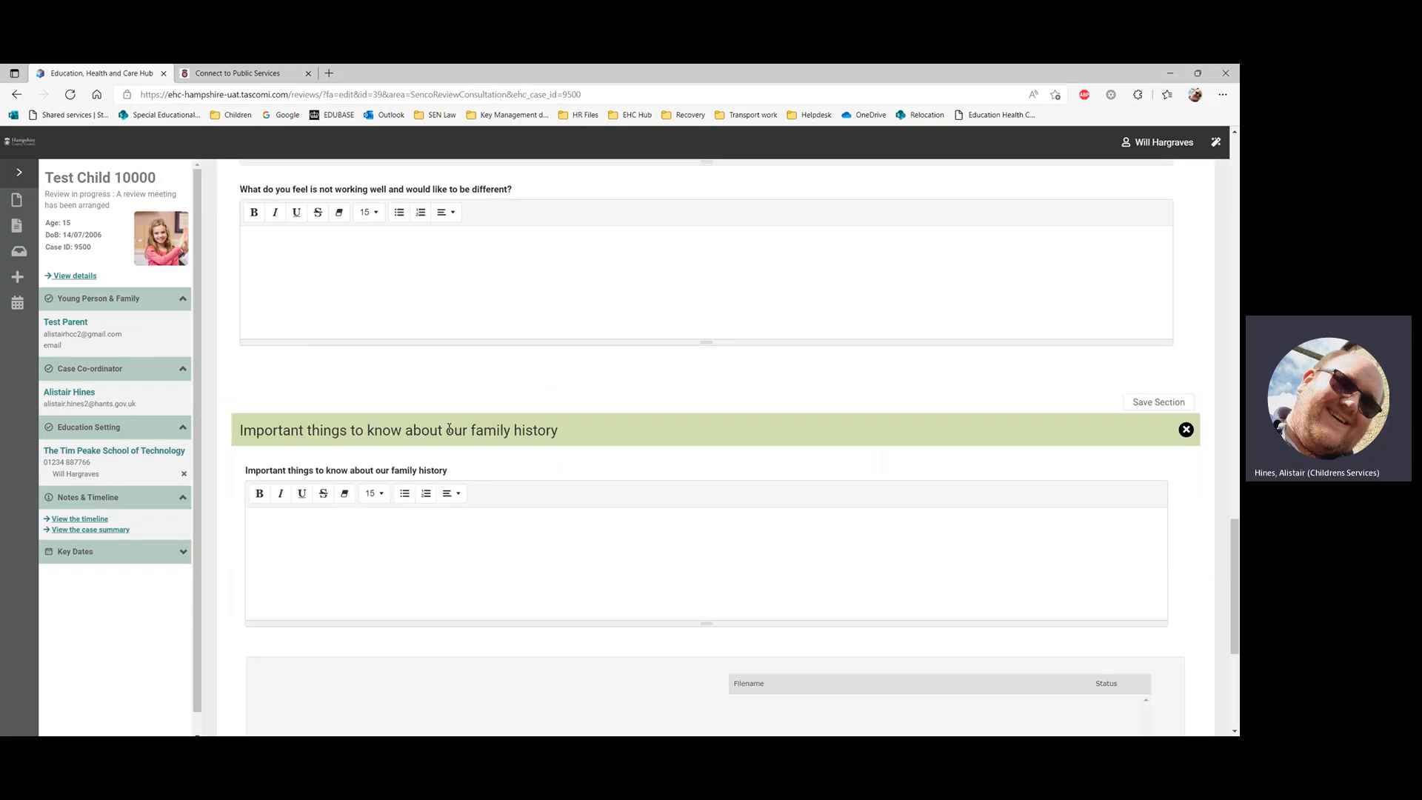
left_click(1185, 430)
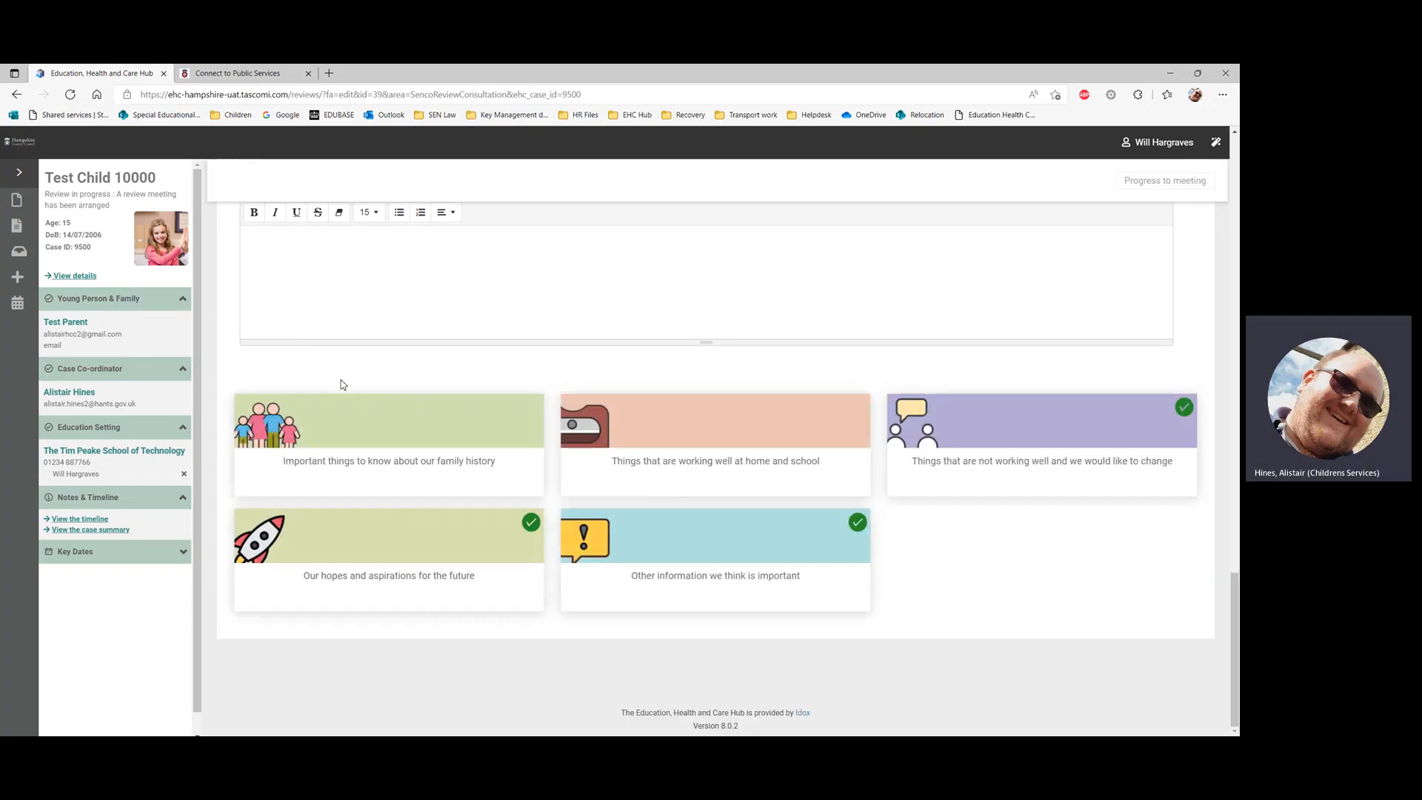
scroll(342, 384, "up", 12)
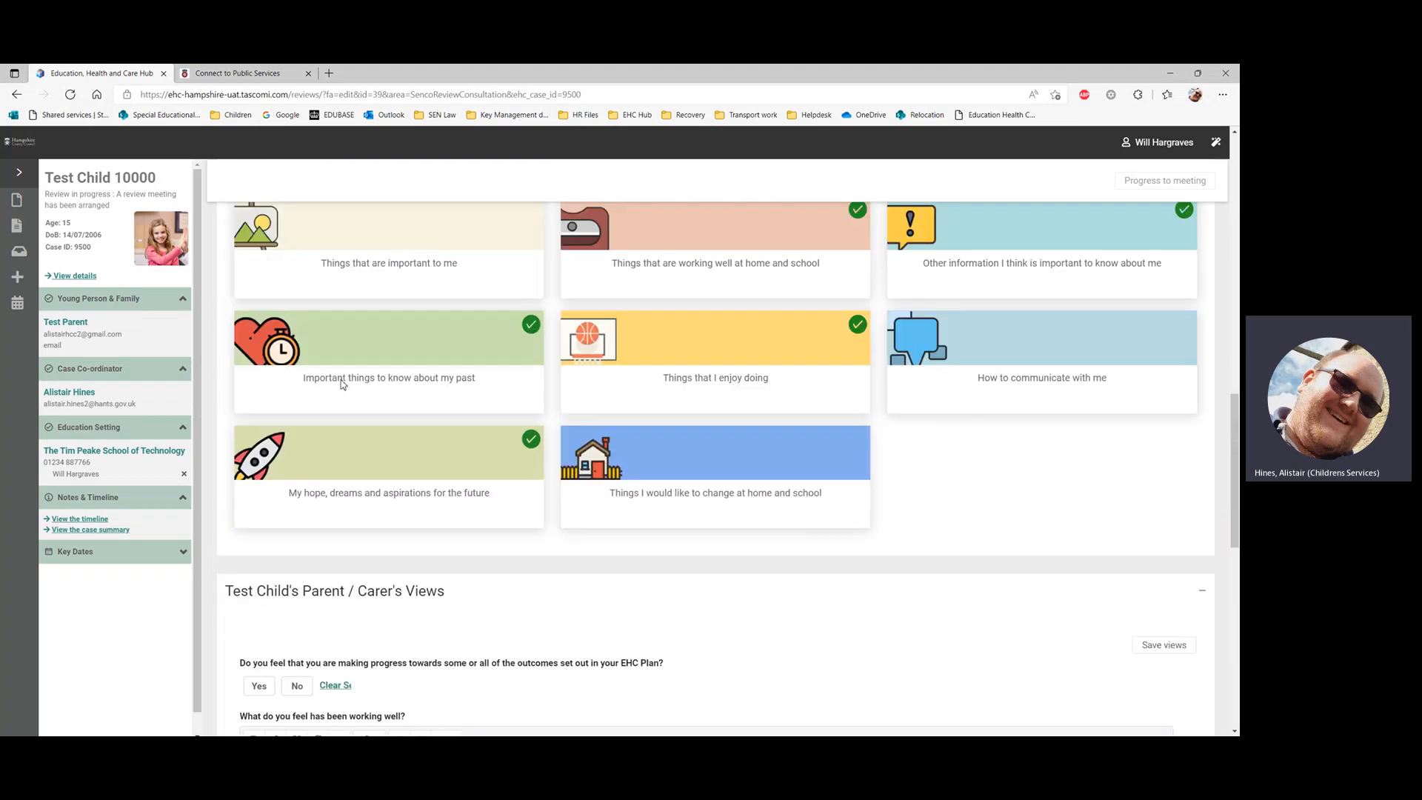
scroll(343, 384, "down", 7)
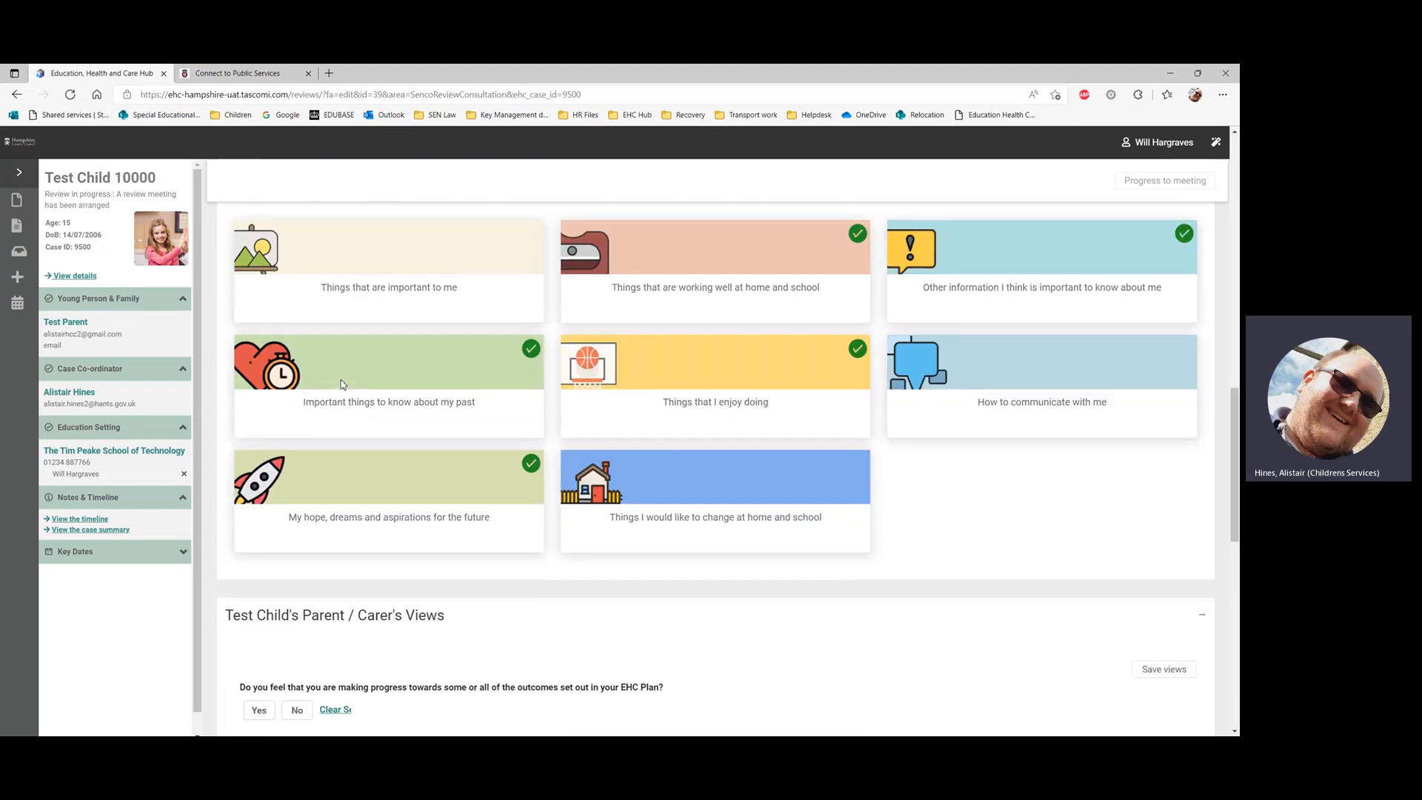
scroll(343, 384, "down", 5)
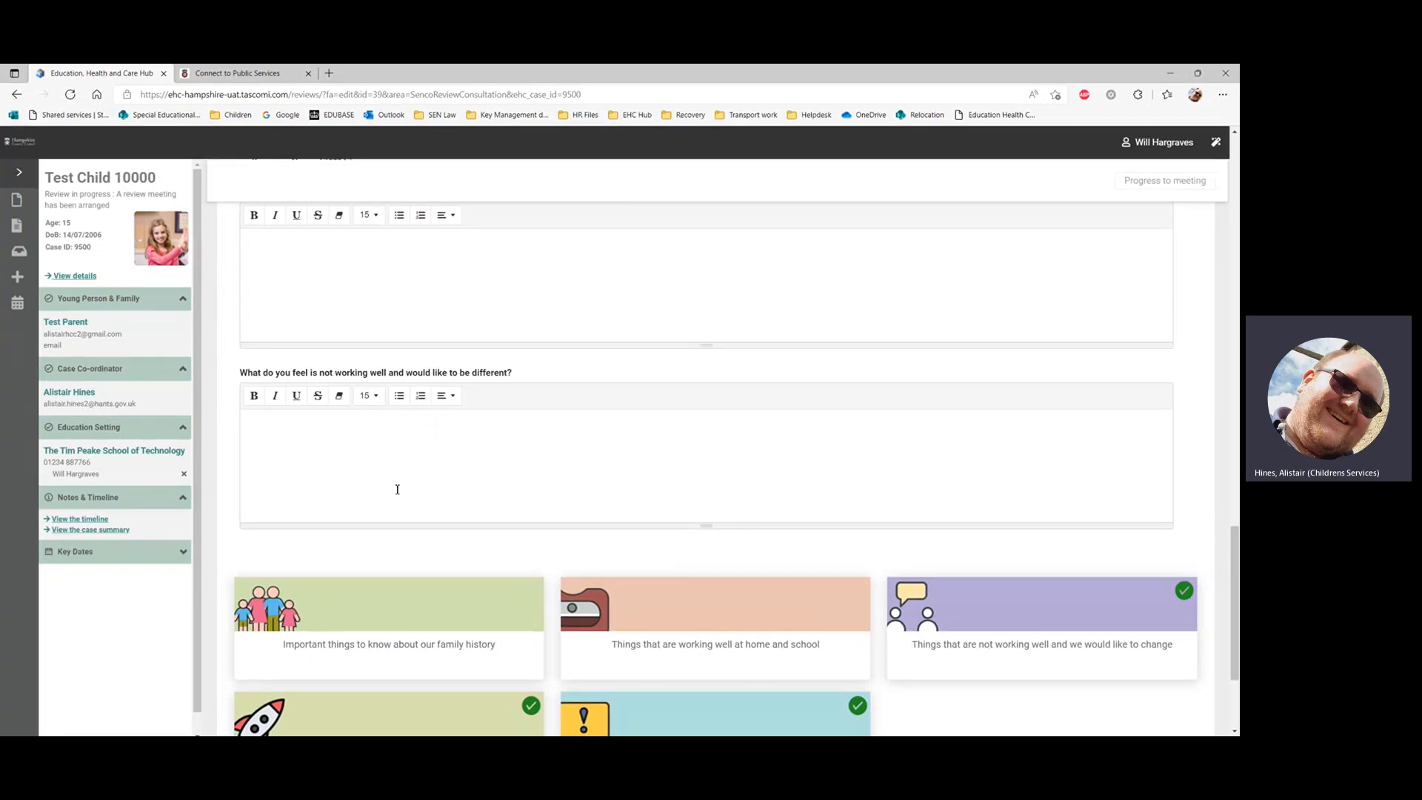
scroll(384, 483, "down", 1)
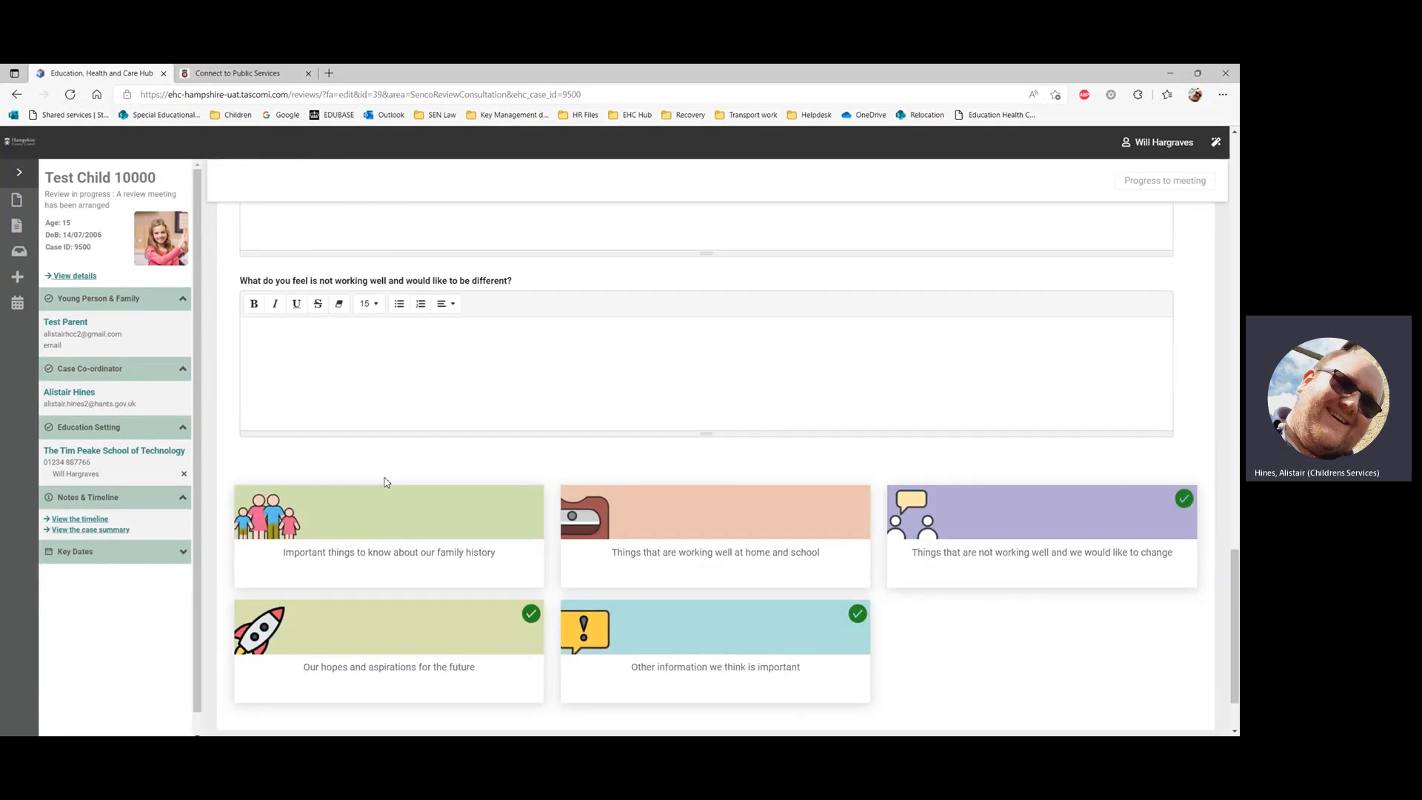
scroll(411, 471, "up", 1)
scroll(410, 472, "up", 4)
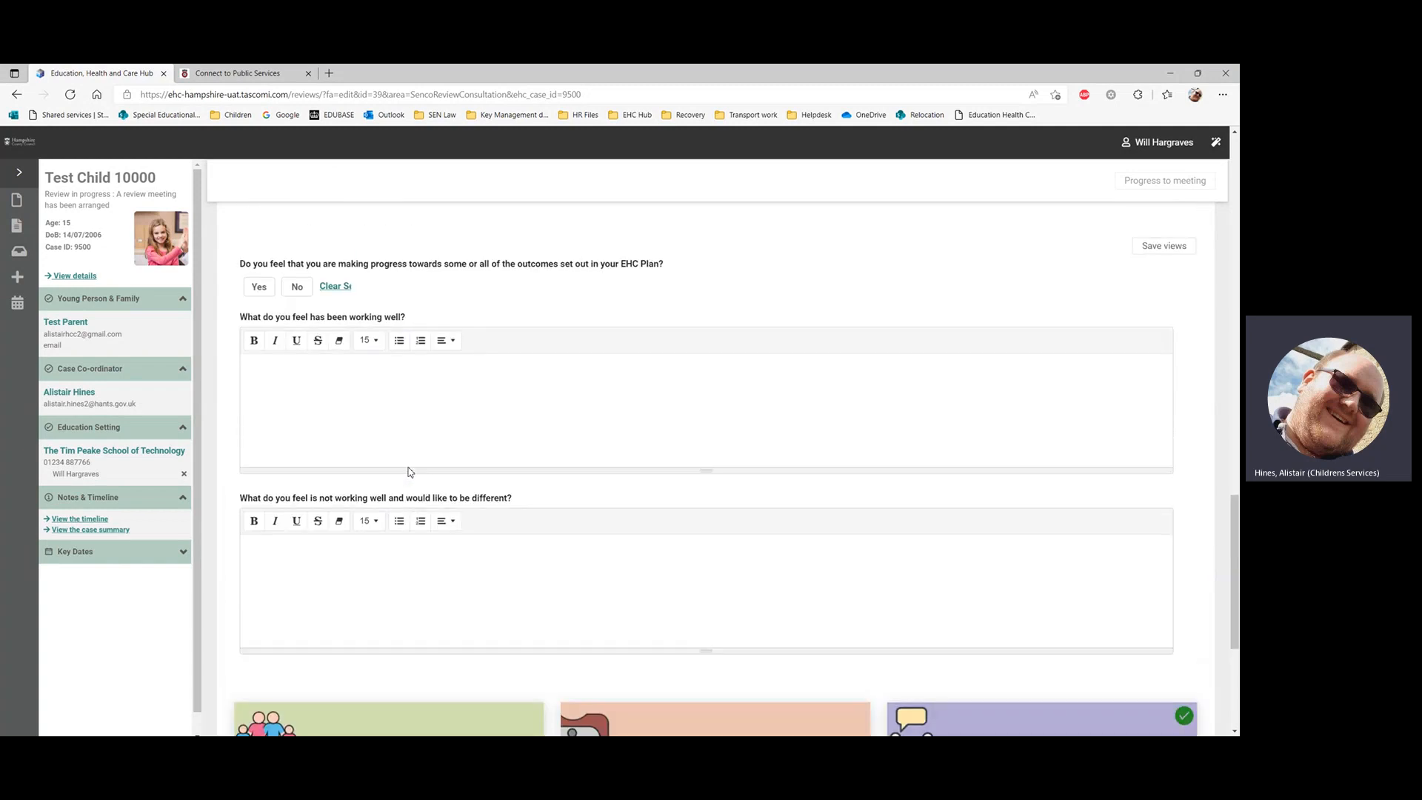
scroll(370, 489, "up", 1)
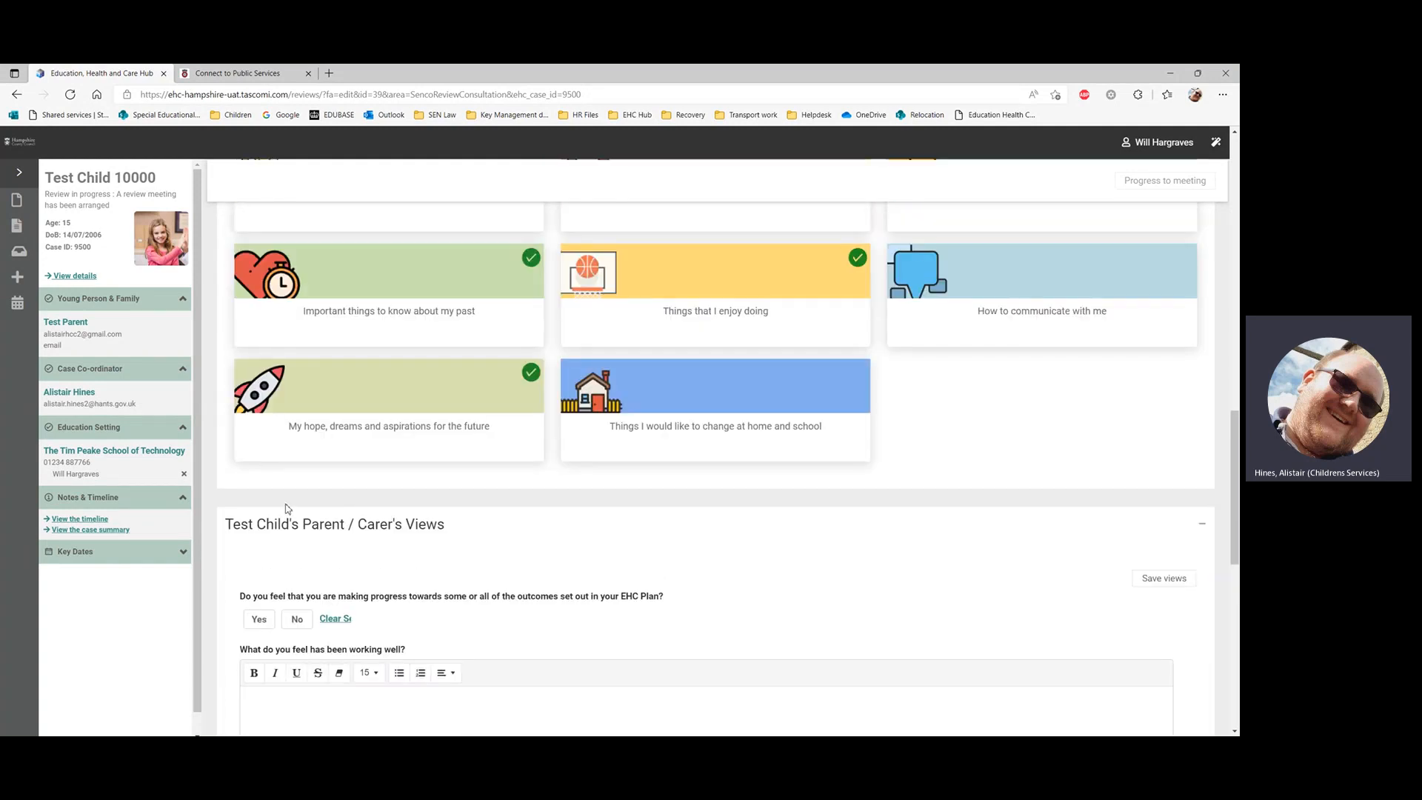
scroll(260, 508, "down", 6)
scroll(260, 510, "down", 1)
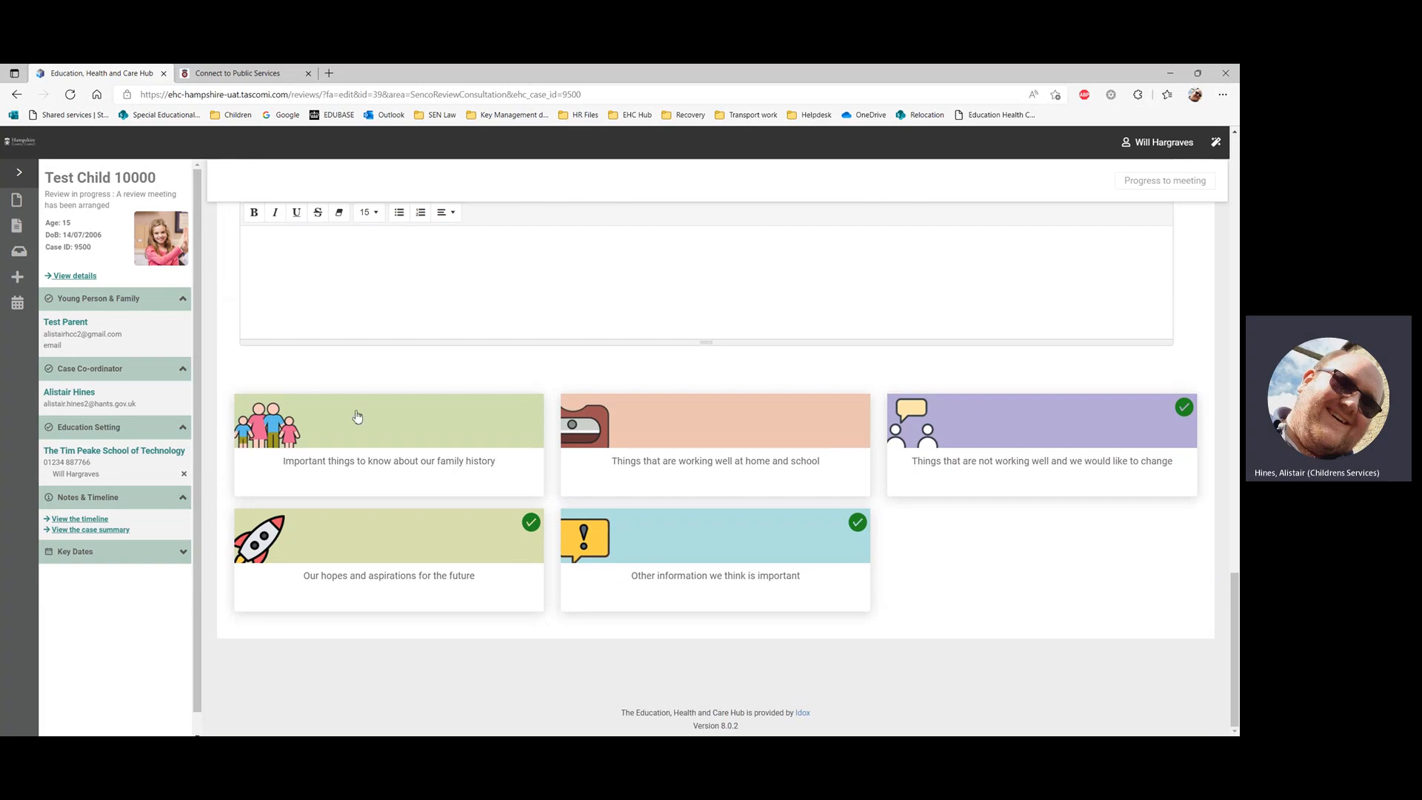
scroll(381, 311, "up", 7)
scroll(372, 343, "down", 6)
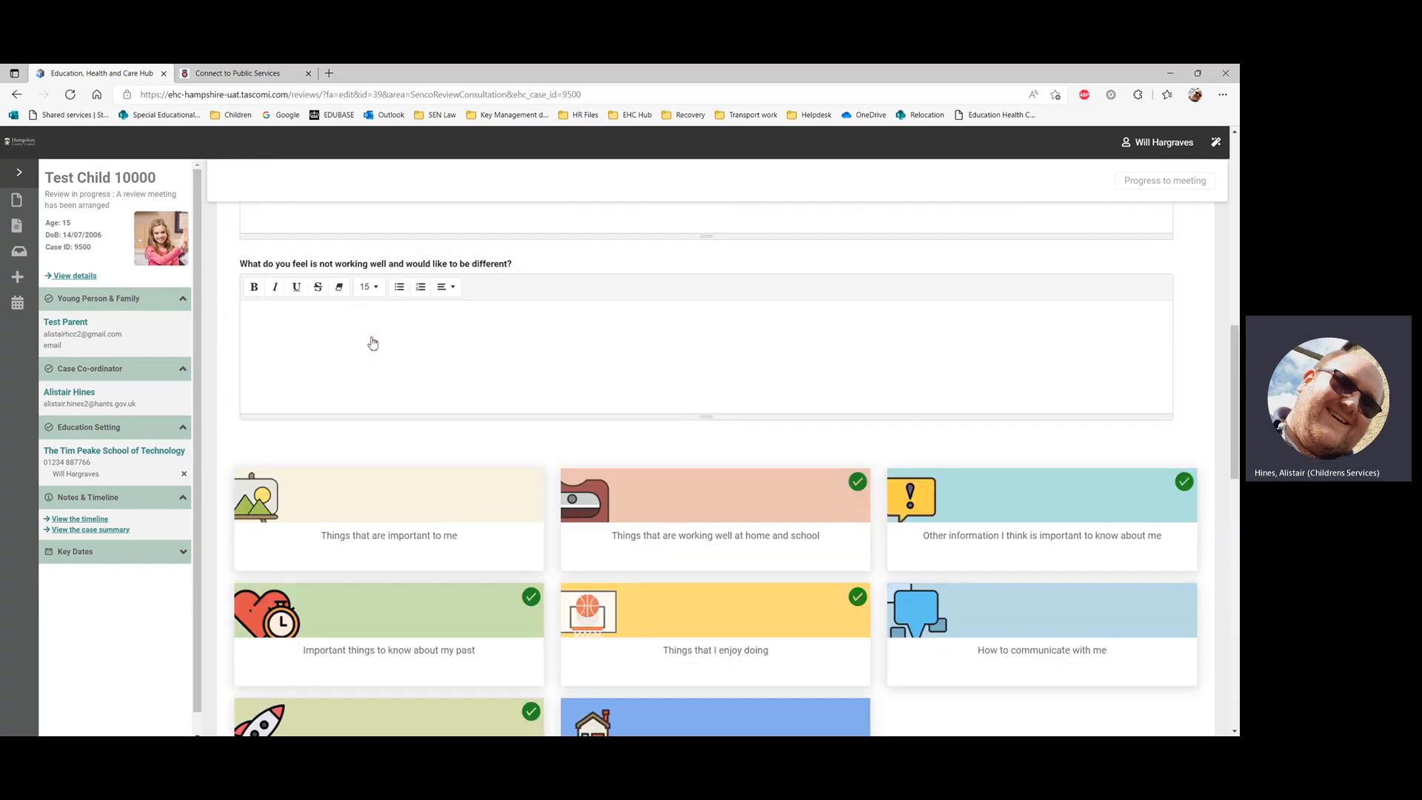
scroll(370, 342, "up", 1)
scroll(363, 341, "up", 2)
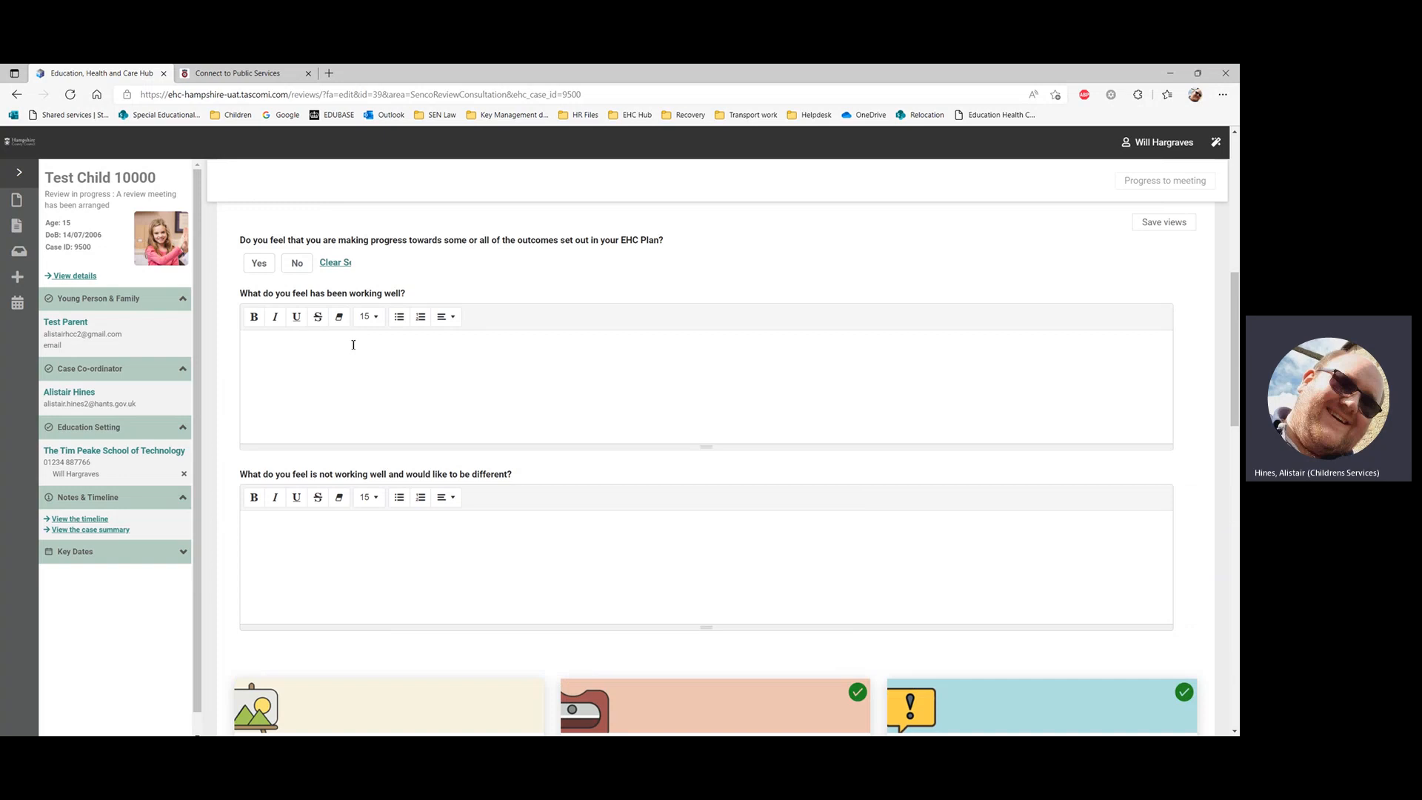
scroll(349, 343, "down", 1)
scroll(343, 343, "up", 2)
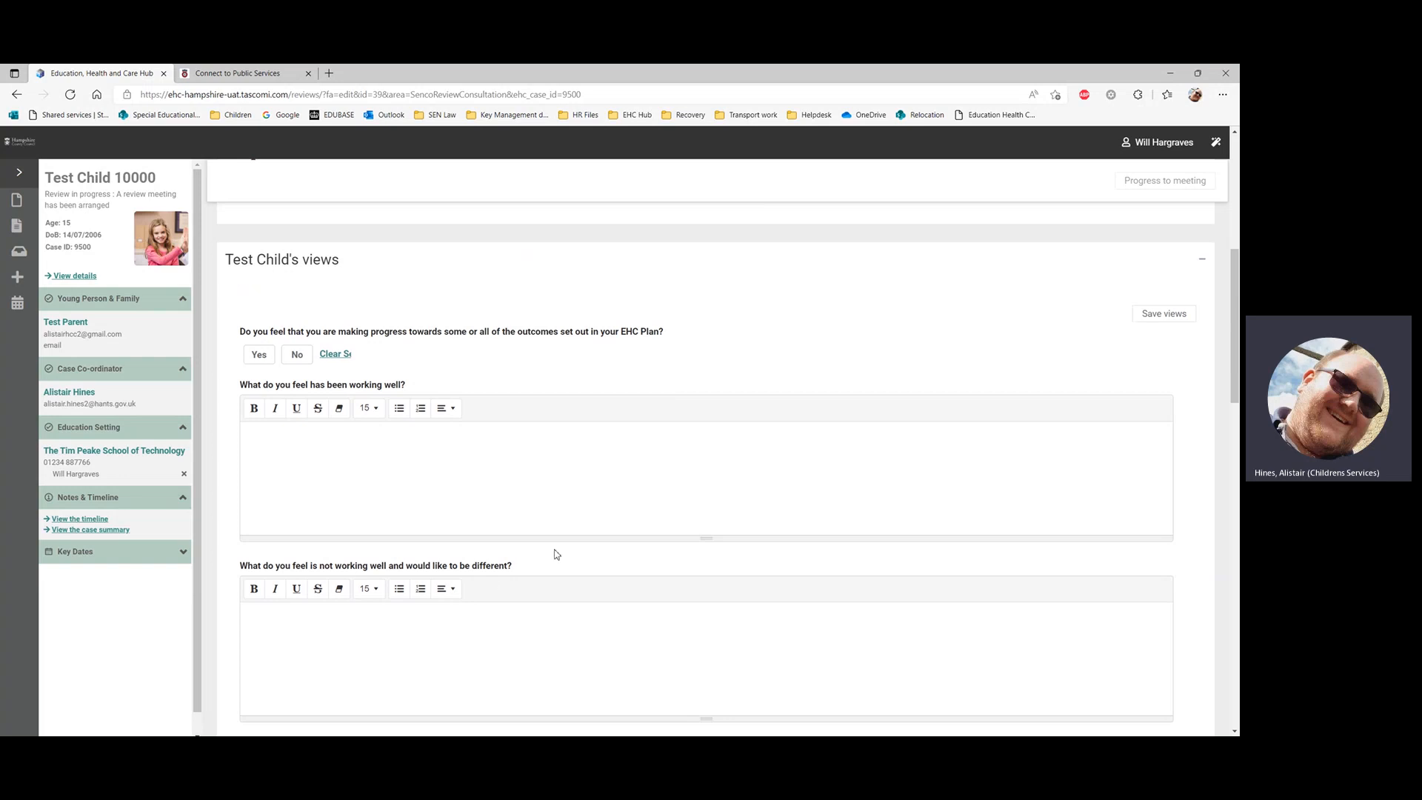
scroll(527, 450, "down", 4)
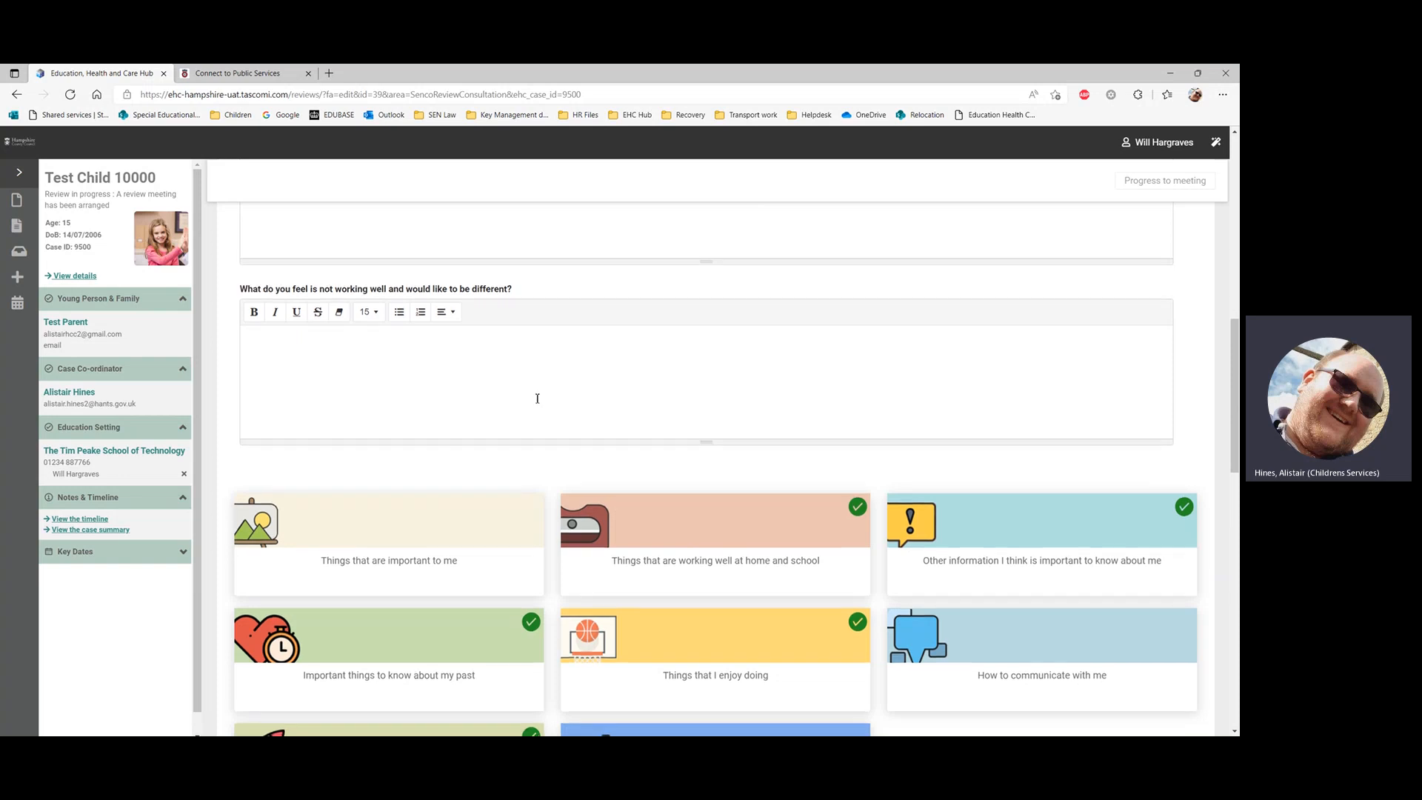
scroll(542, 405, "down", 2)
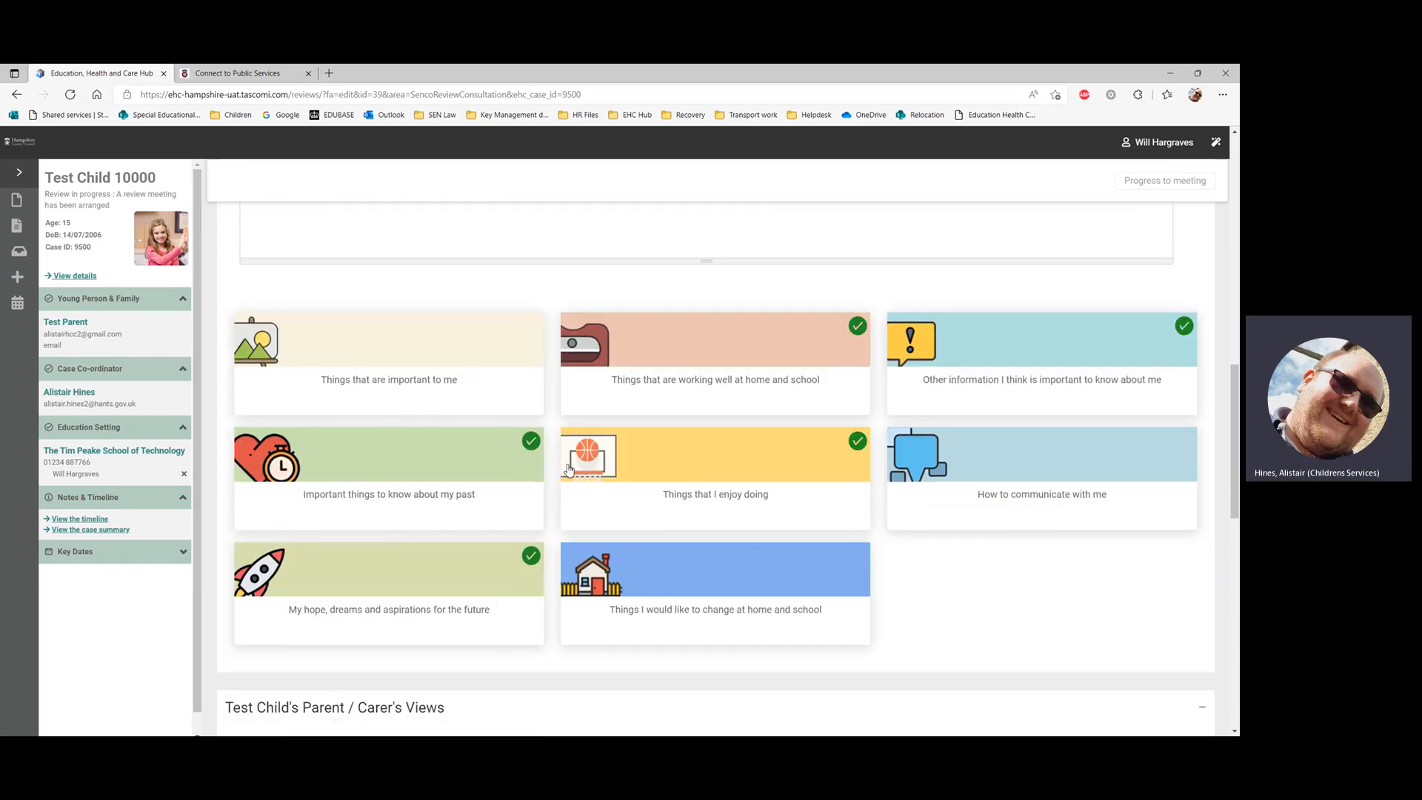
Step: Delete the sentences from 'Vivamus' through 'Maecenas' in 'Important things to know about my past'
left_click(469, 456)
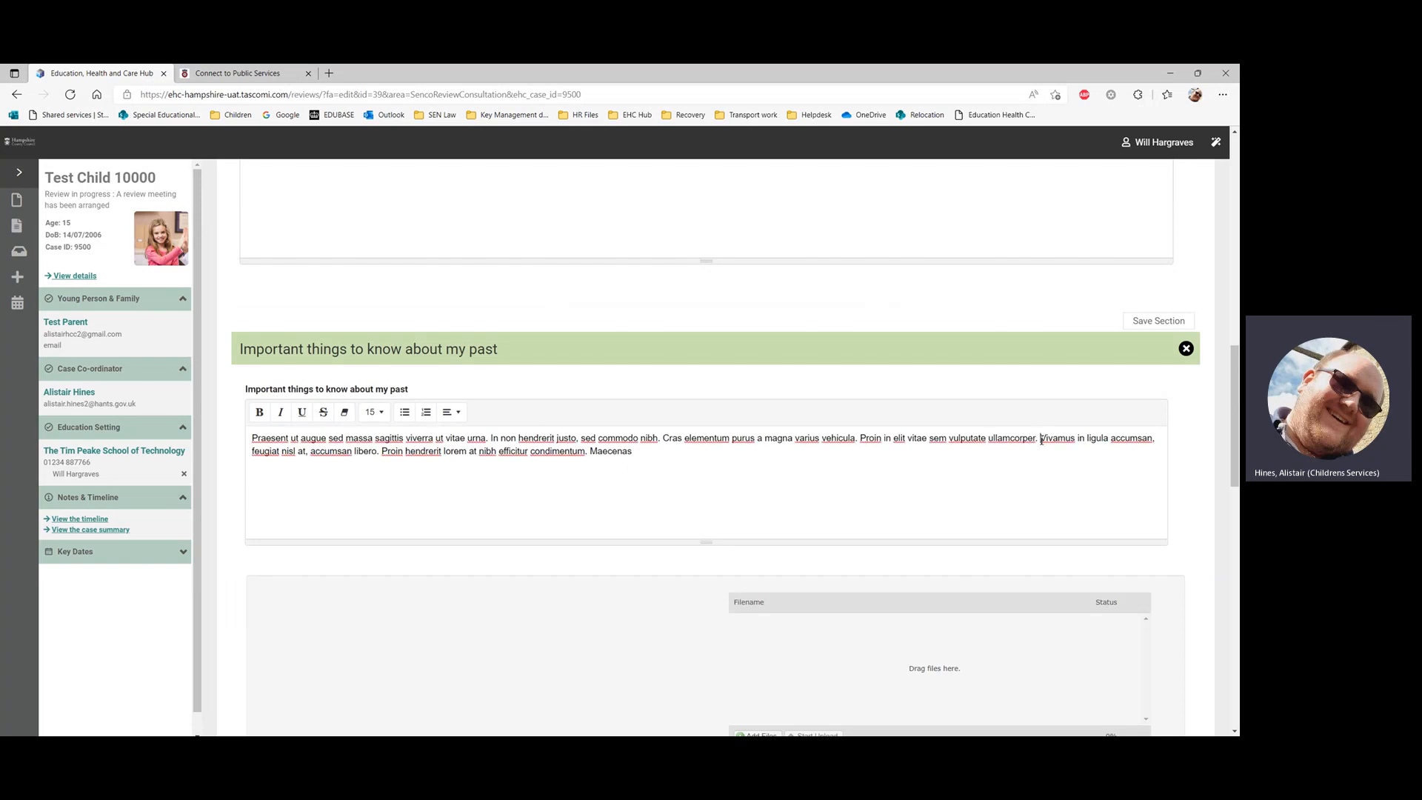
left_click_drag(1042, 439, 974, 460)
left_click(974, 459)
left_click_drag(664, 454, 1044, 445)
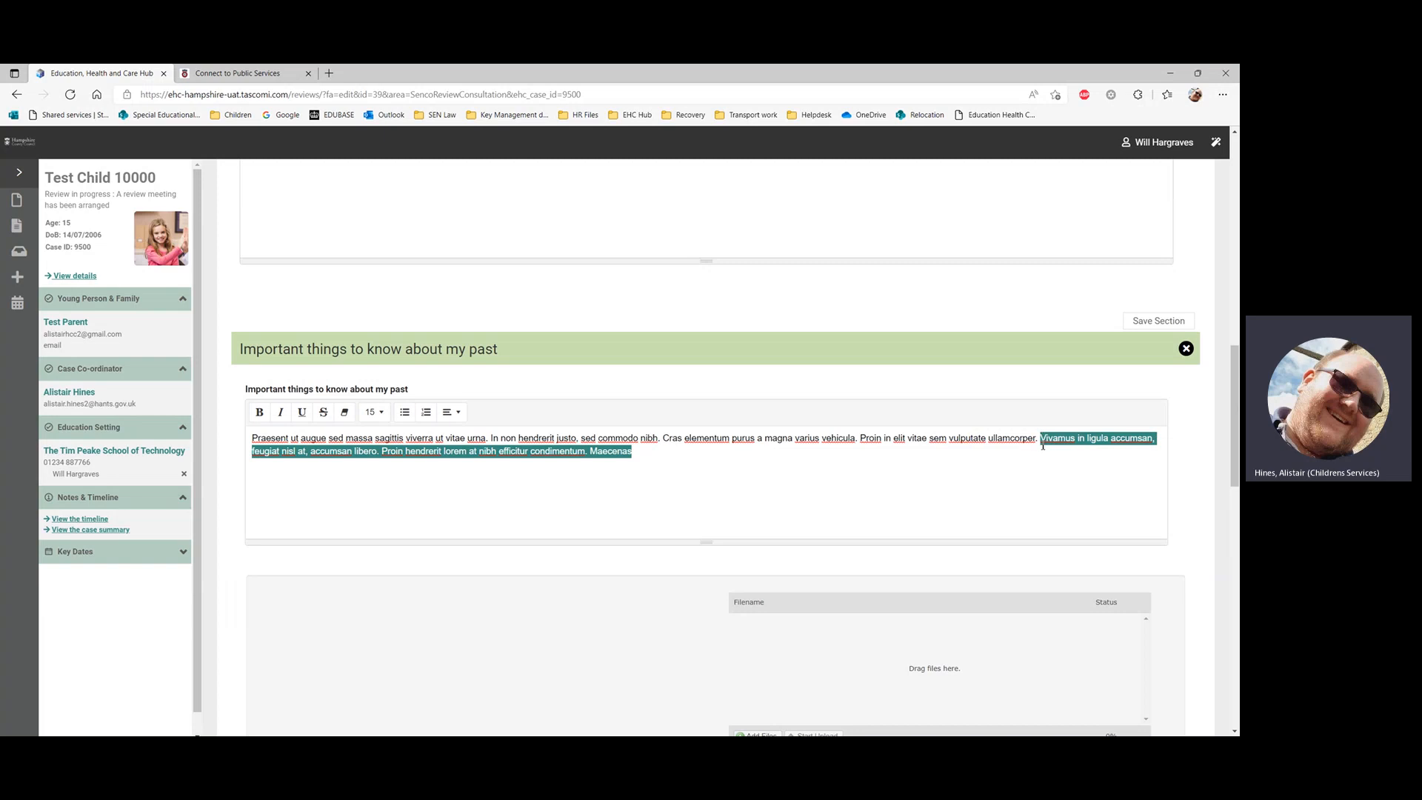
key("BackSpace")
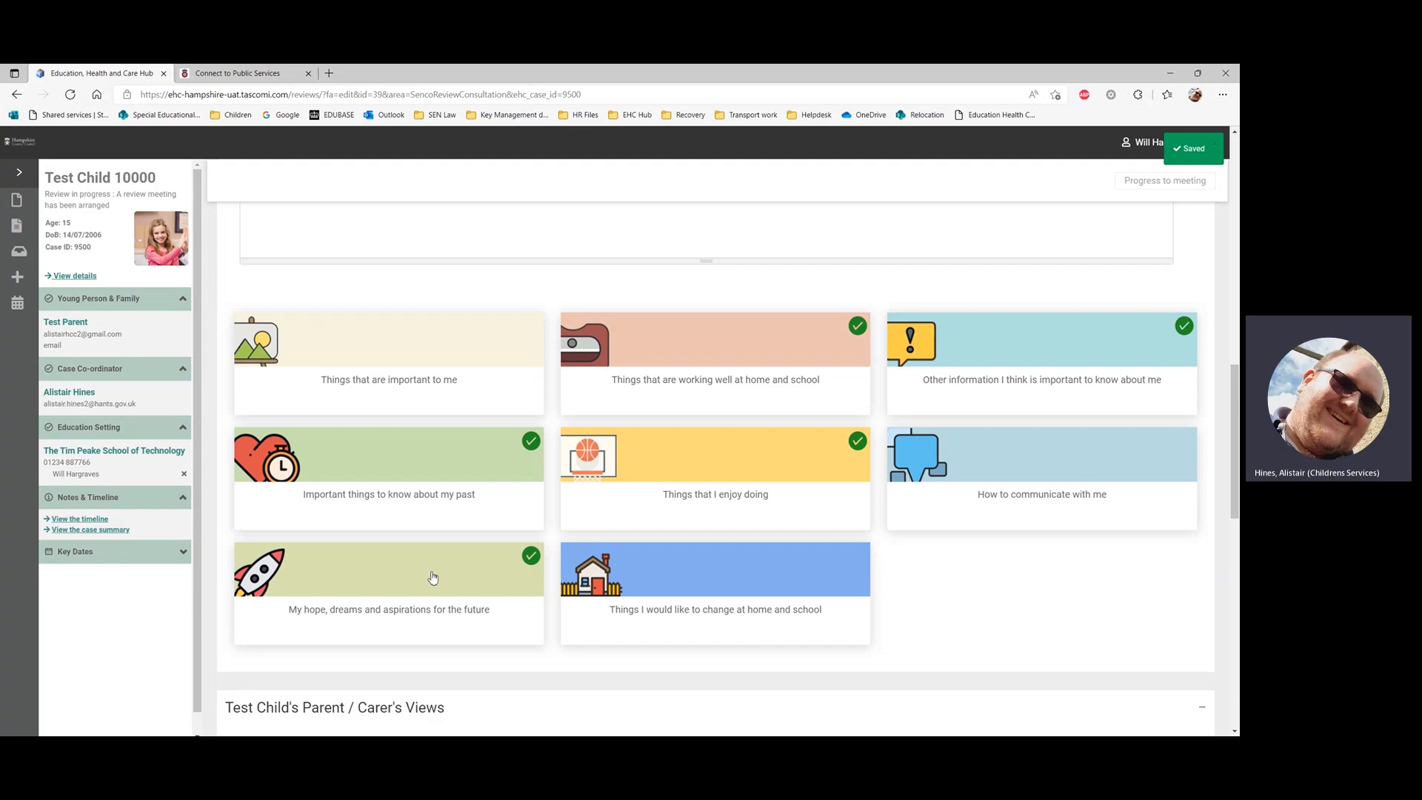
scroll(433, 577, "up", 5)
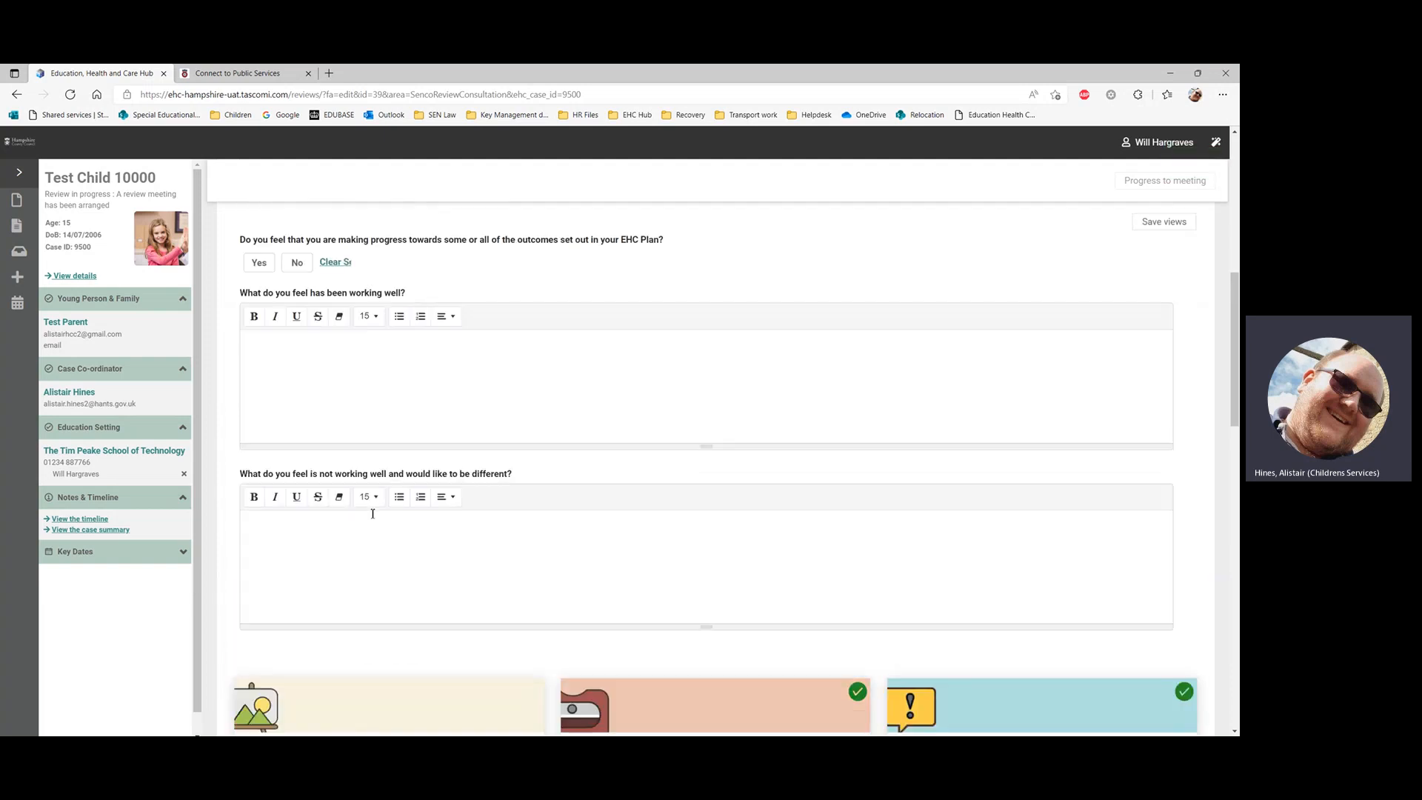
Step: Answer Yes to progress towards outcomes and enter placeholder text for what is working well
scroll(356, 474, "up", 1)
scroll(337, 445, "down", 1)
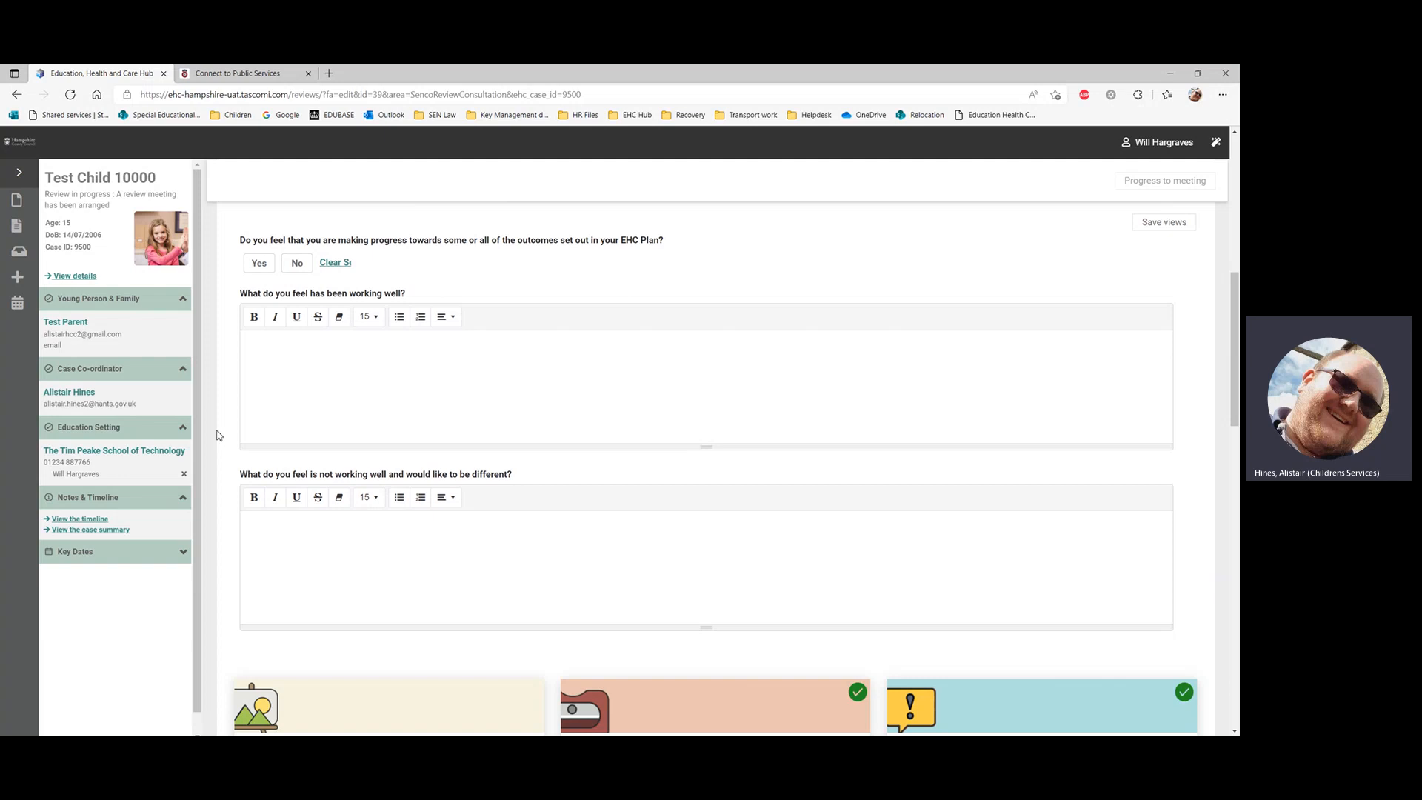
scroll(219, 435, "up", 1)
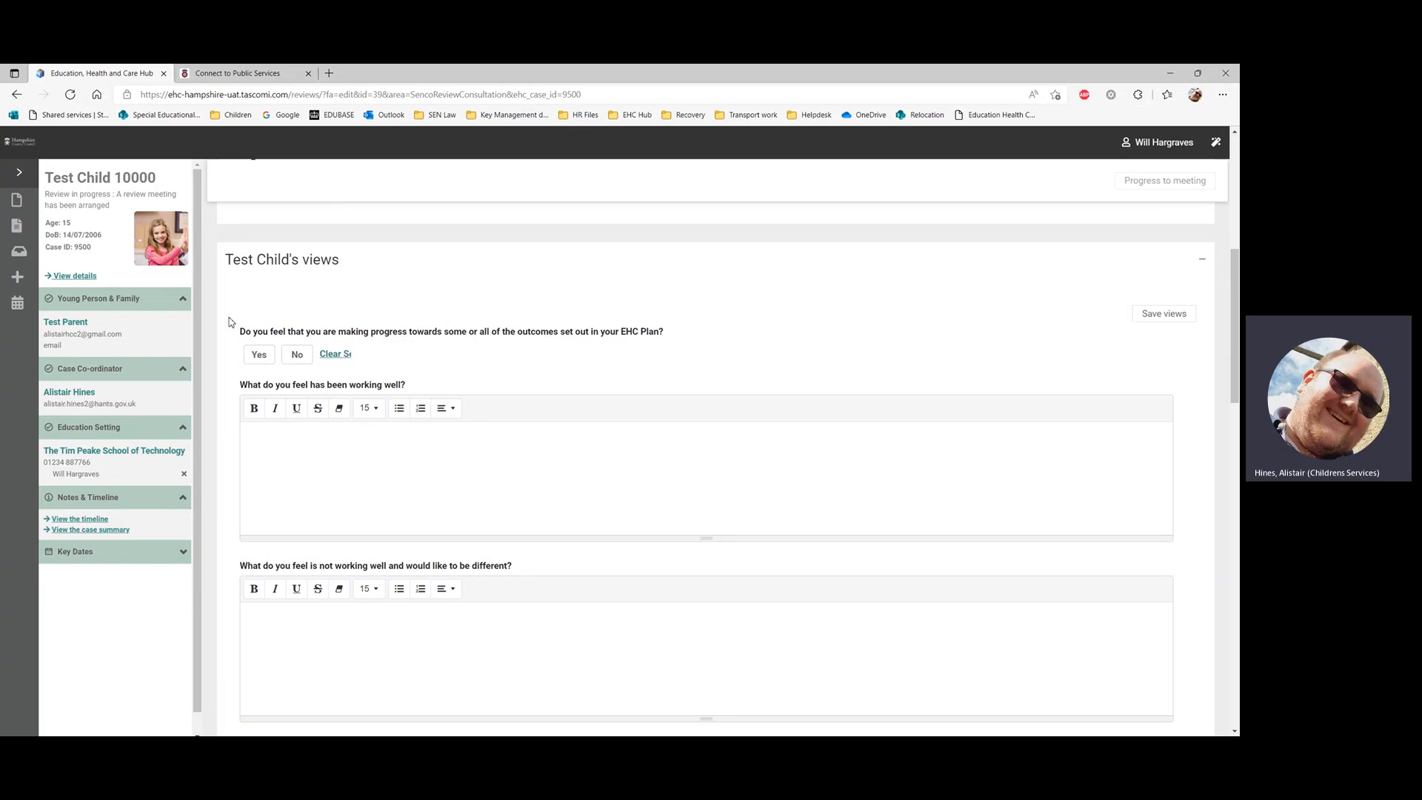
left_click(258, 355)
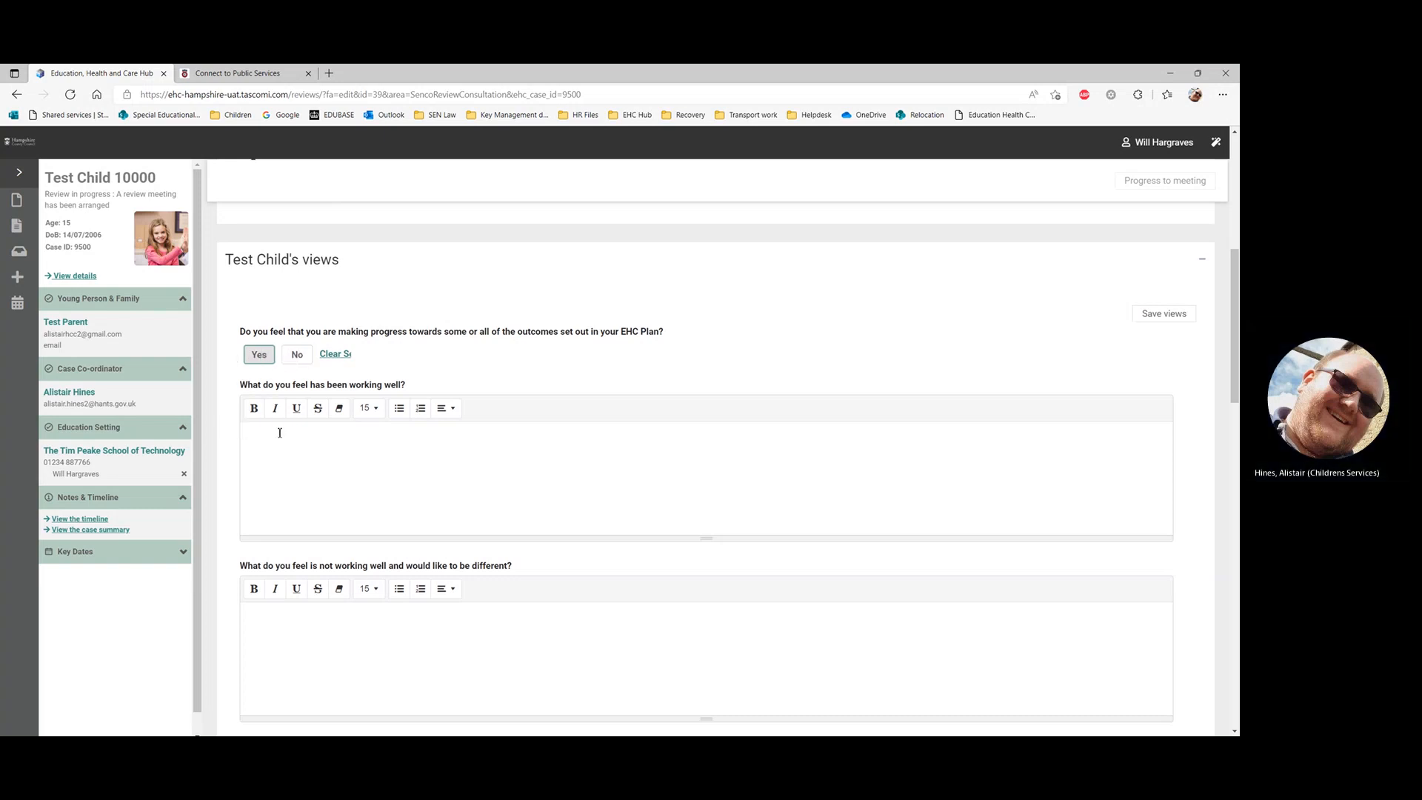
type("gjfglgdfg;dfg;dlfghd;lfg")
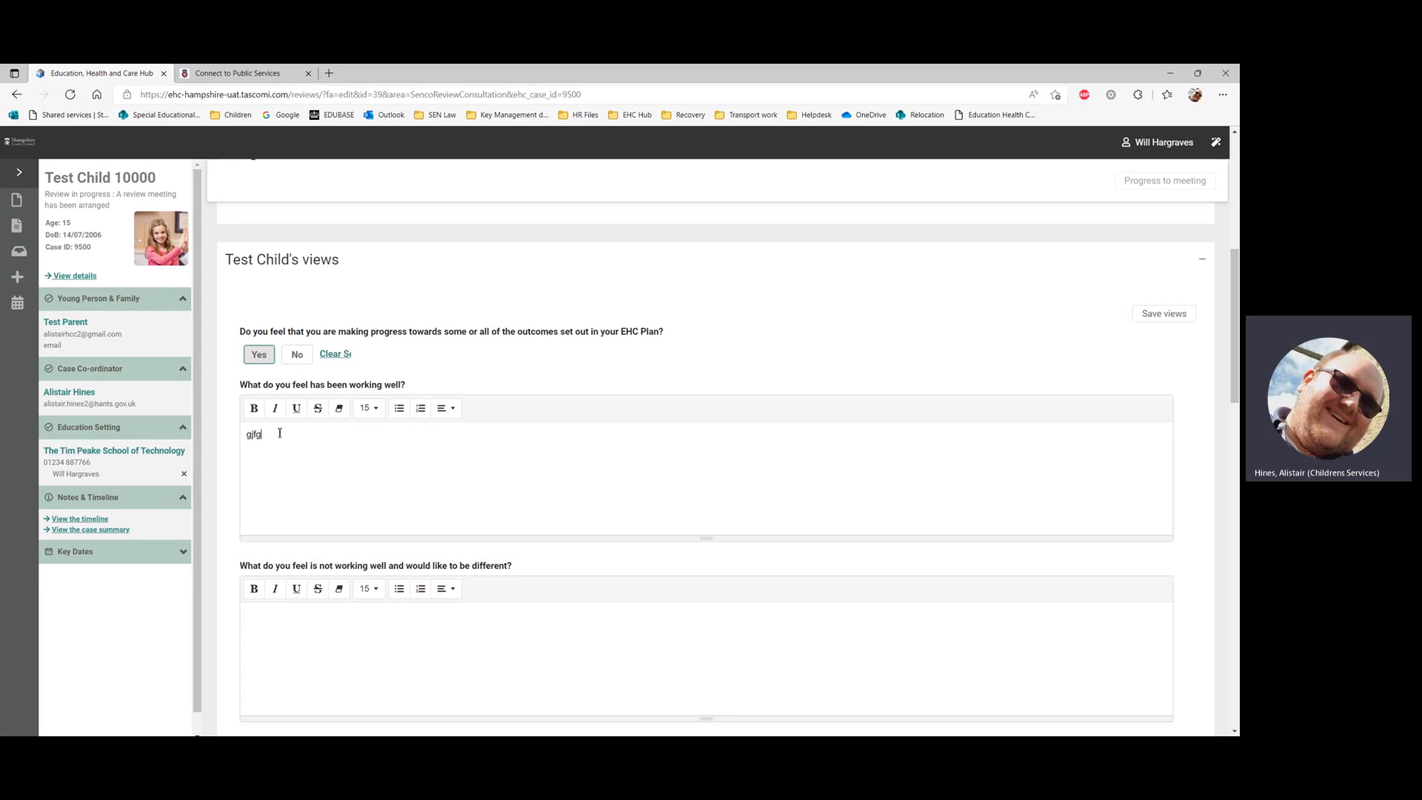
Step: Enter placeholder text for what is not working well and save the child's views
left_click(292, 631)
type("dfgdfg;dfg;dfghd;fgjdf;gkdfjgndfg")
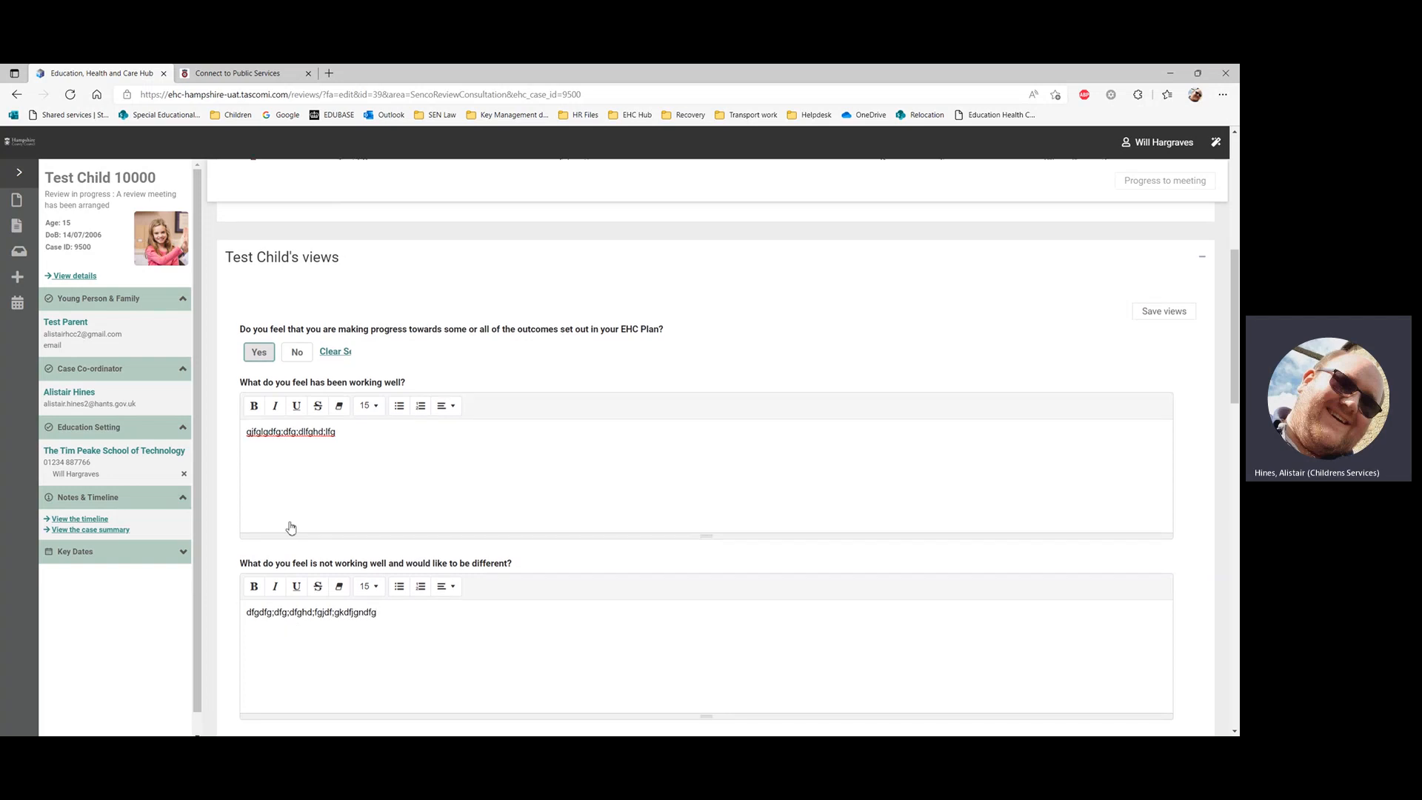
scroll(289, 531, "down", 3)
scroll(296, 503, "up", 3)
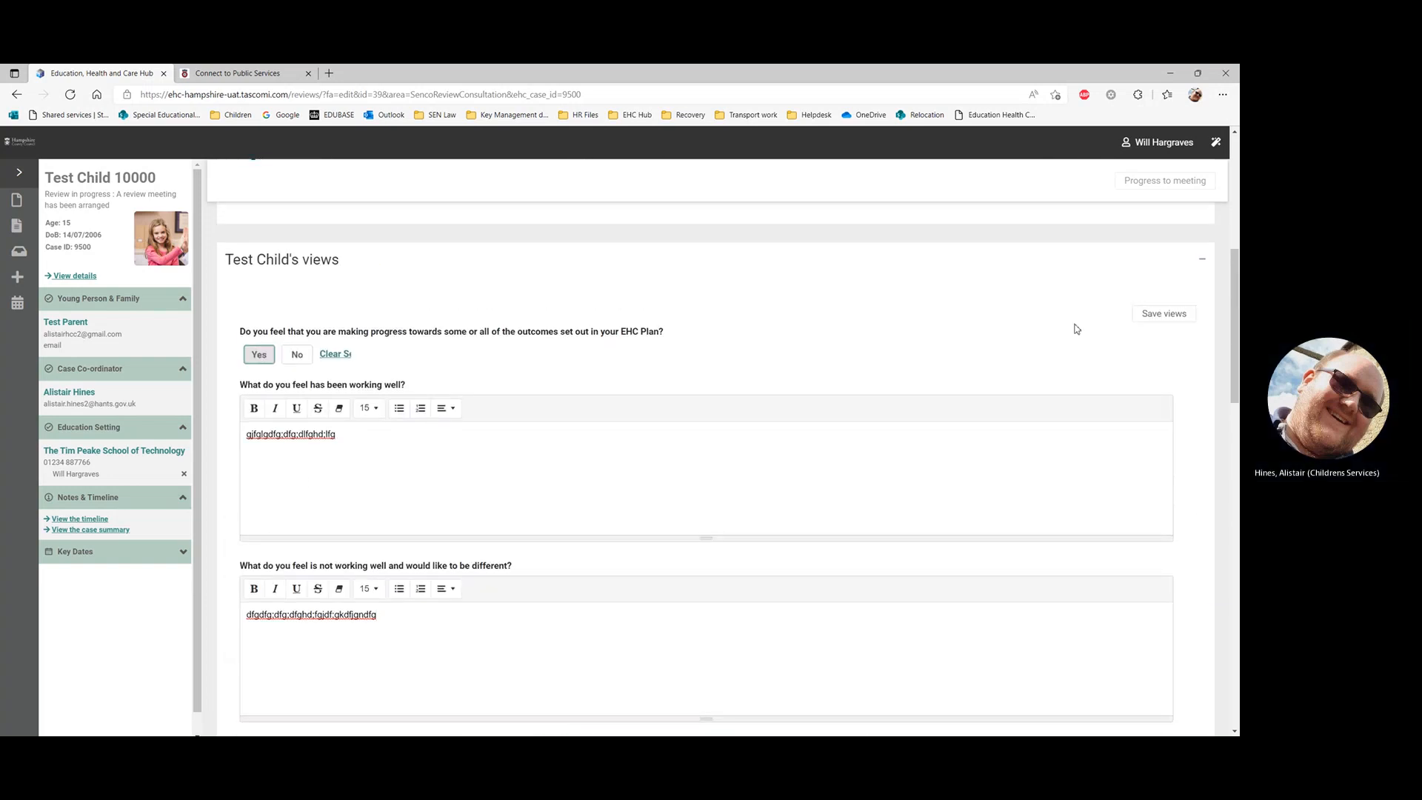
left_click(1147, 317)
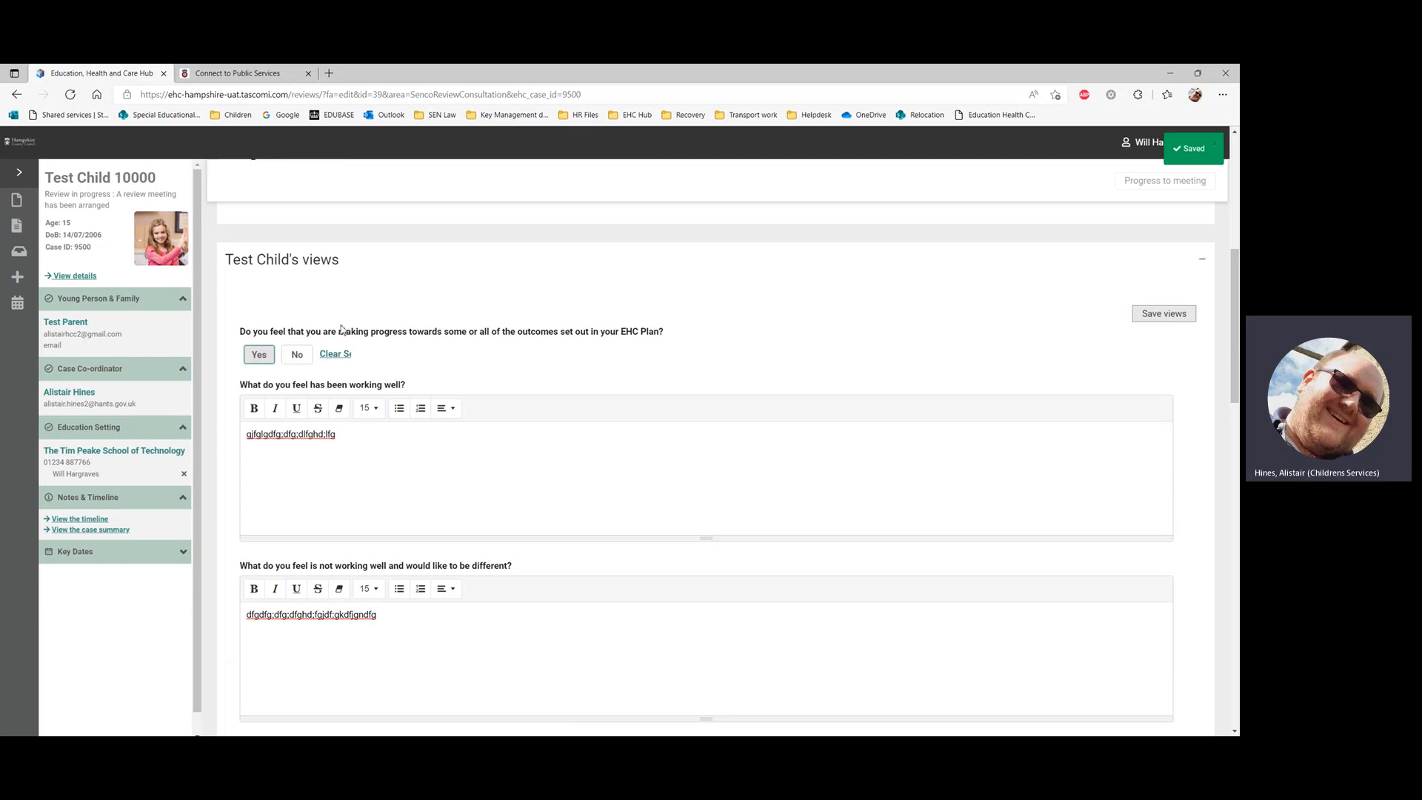
scroll(220, 339, "down", 12)
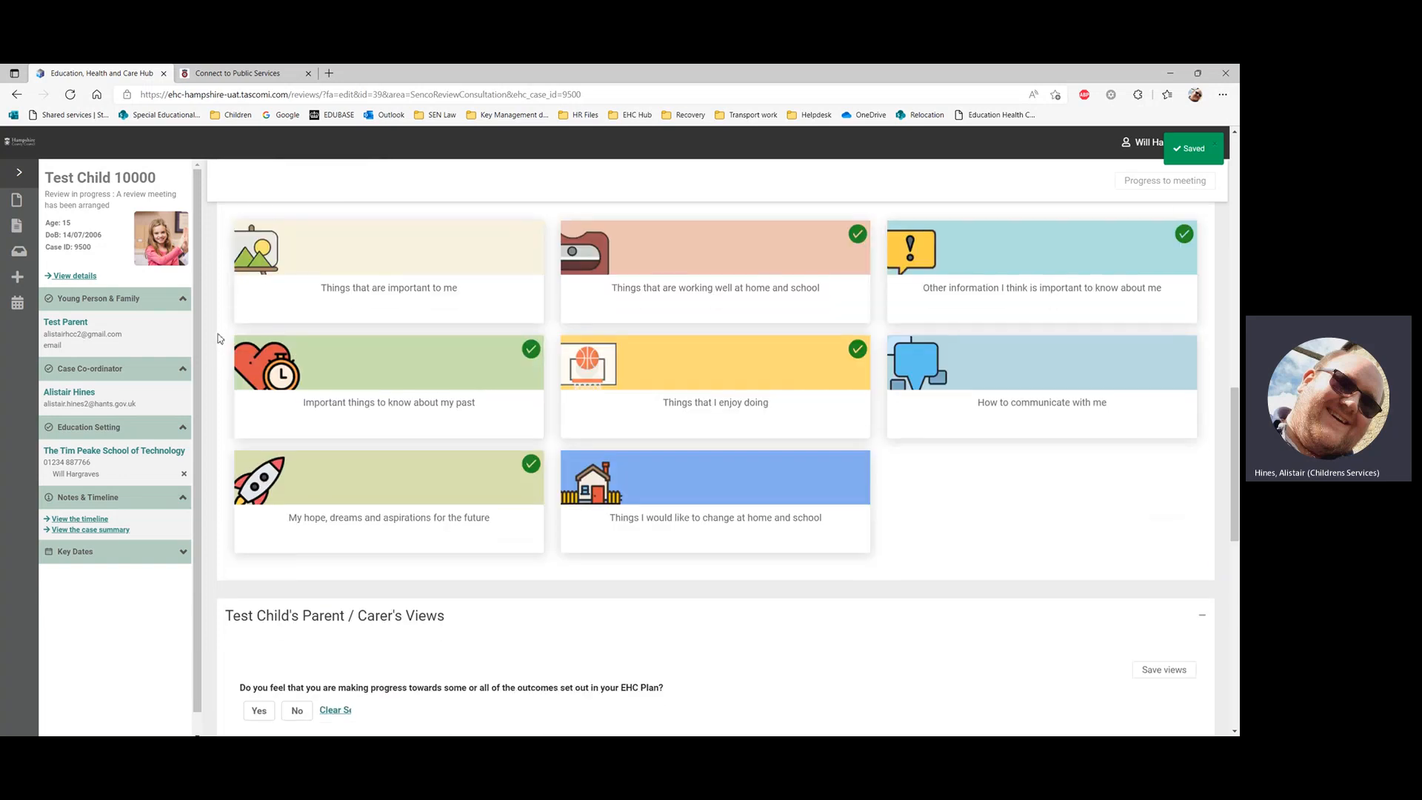
scroll(220, 338, "down", 1)
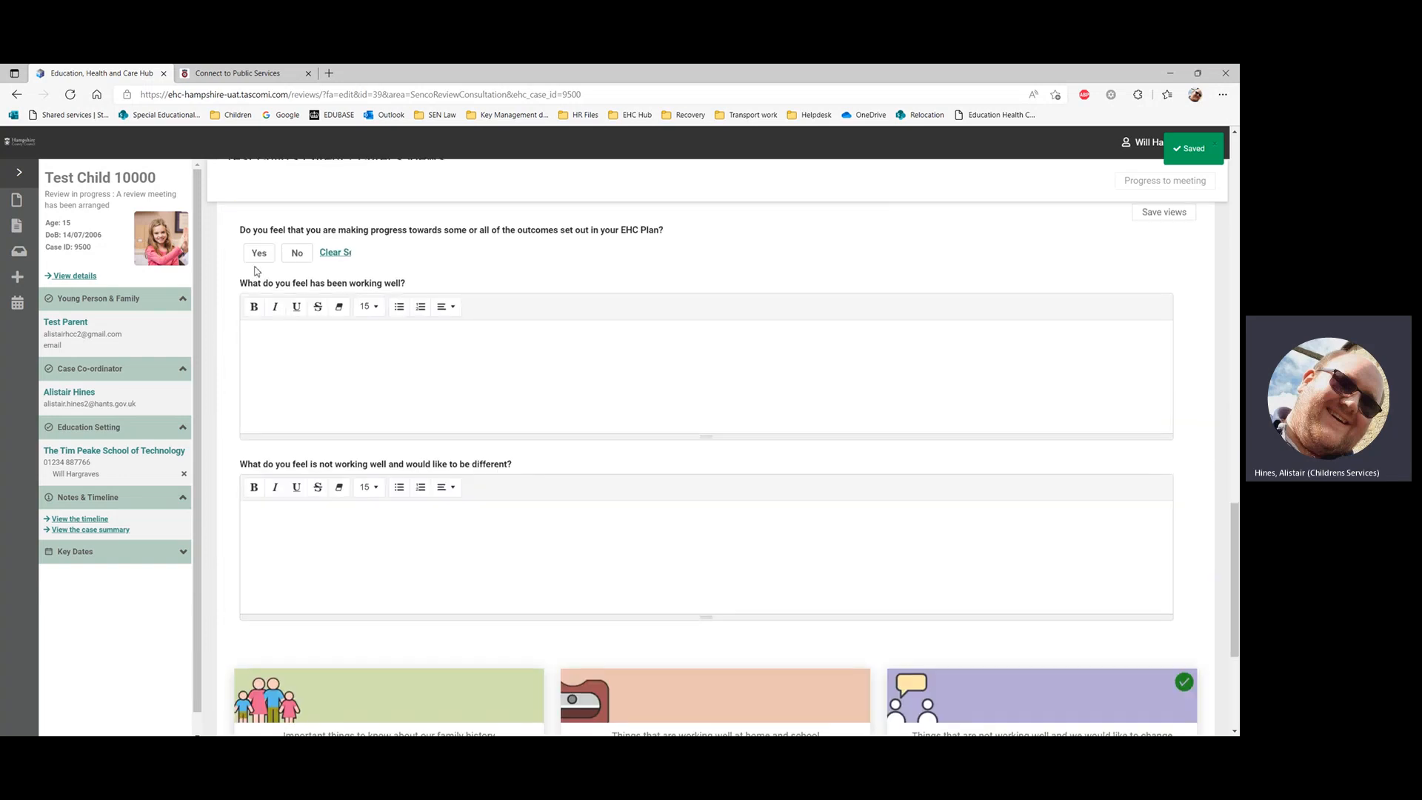
left_click(302, 256)
left_click(295, 340)
type("sfgdfgadfdfgsdf")
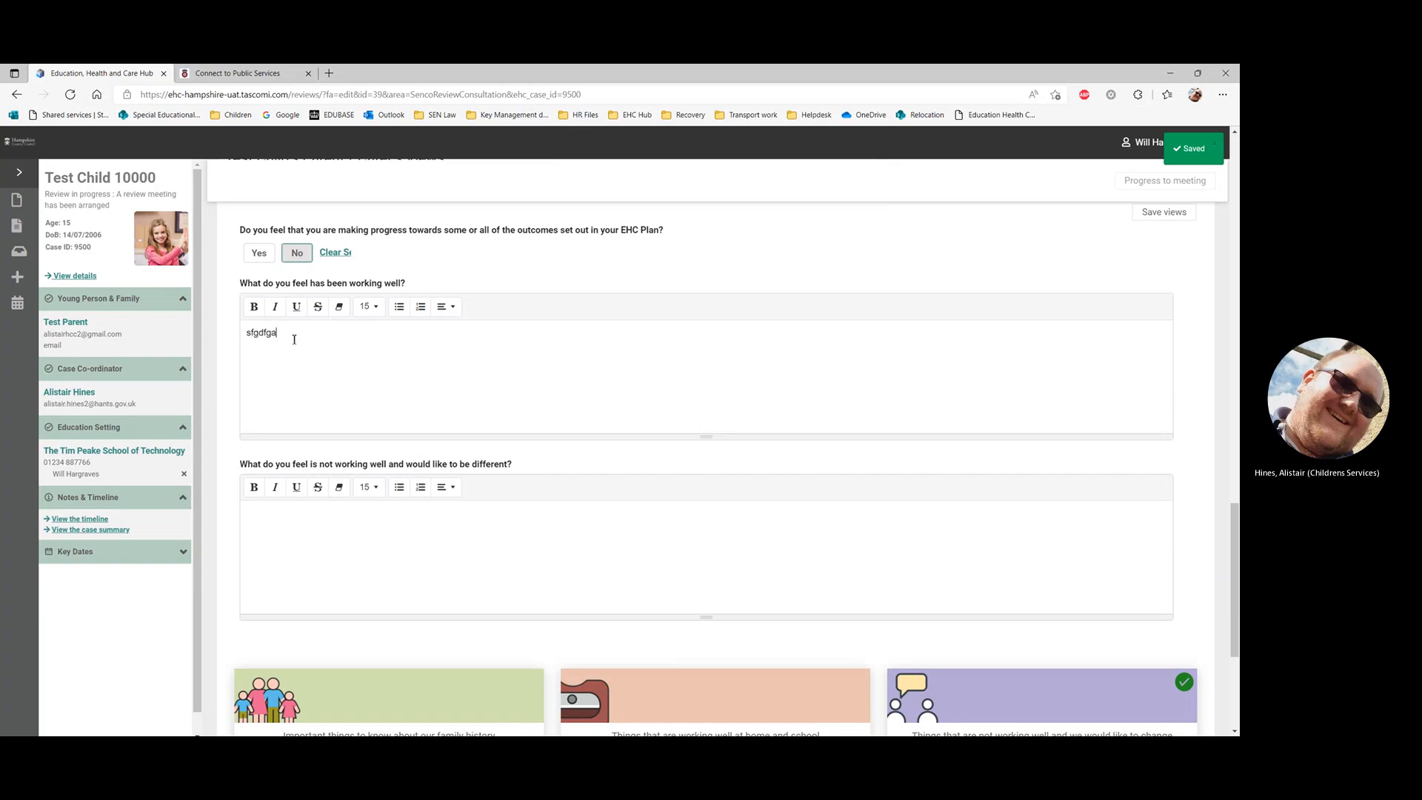
left_click(298, 523)
type("sdfsdfsdfsdfsdf")
left_click(1160, 215)
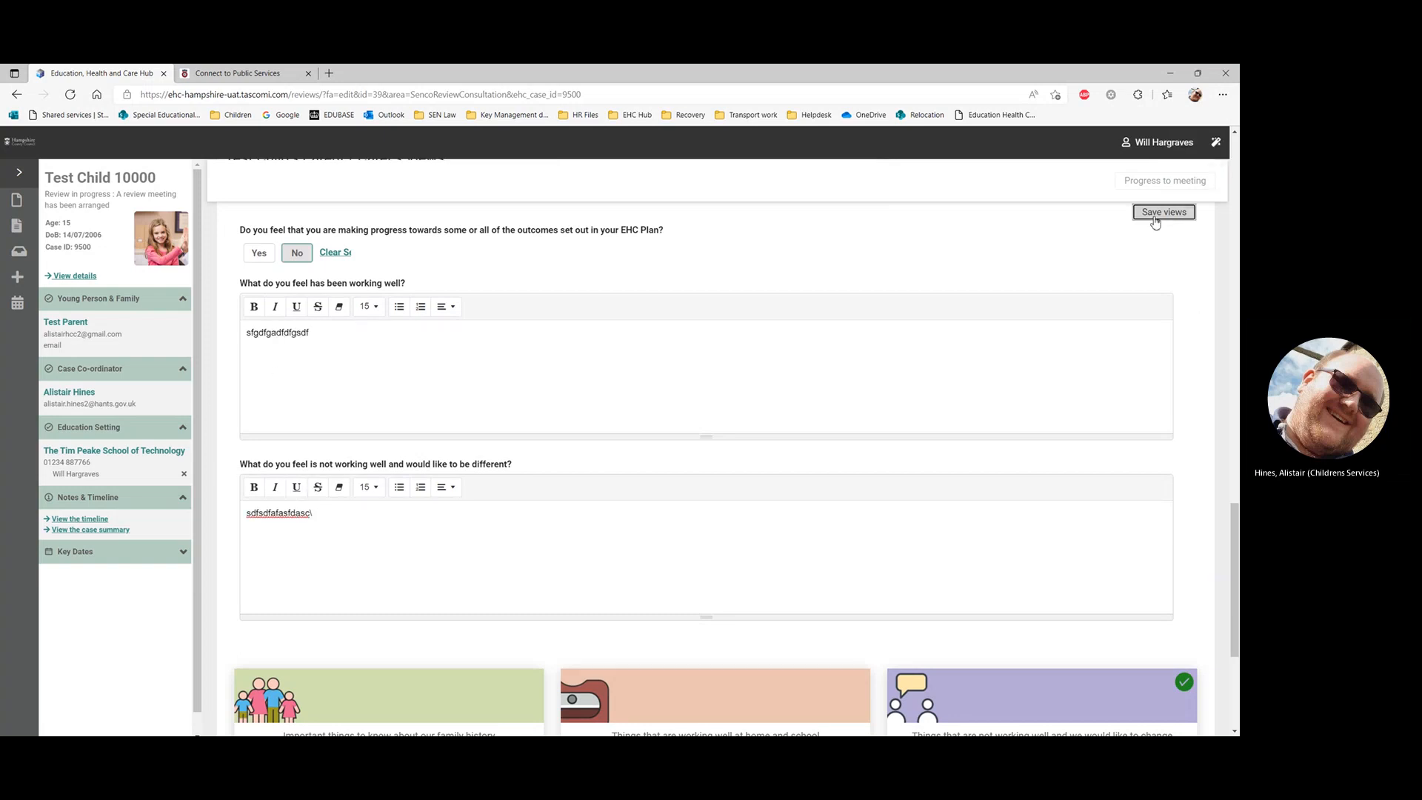
scroll(433, 374, "up", 10)
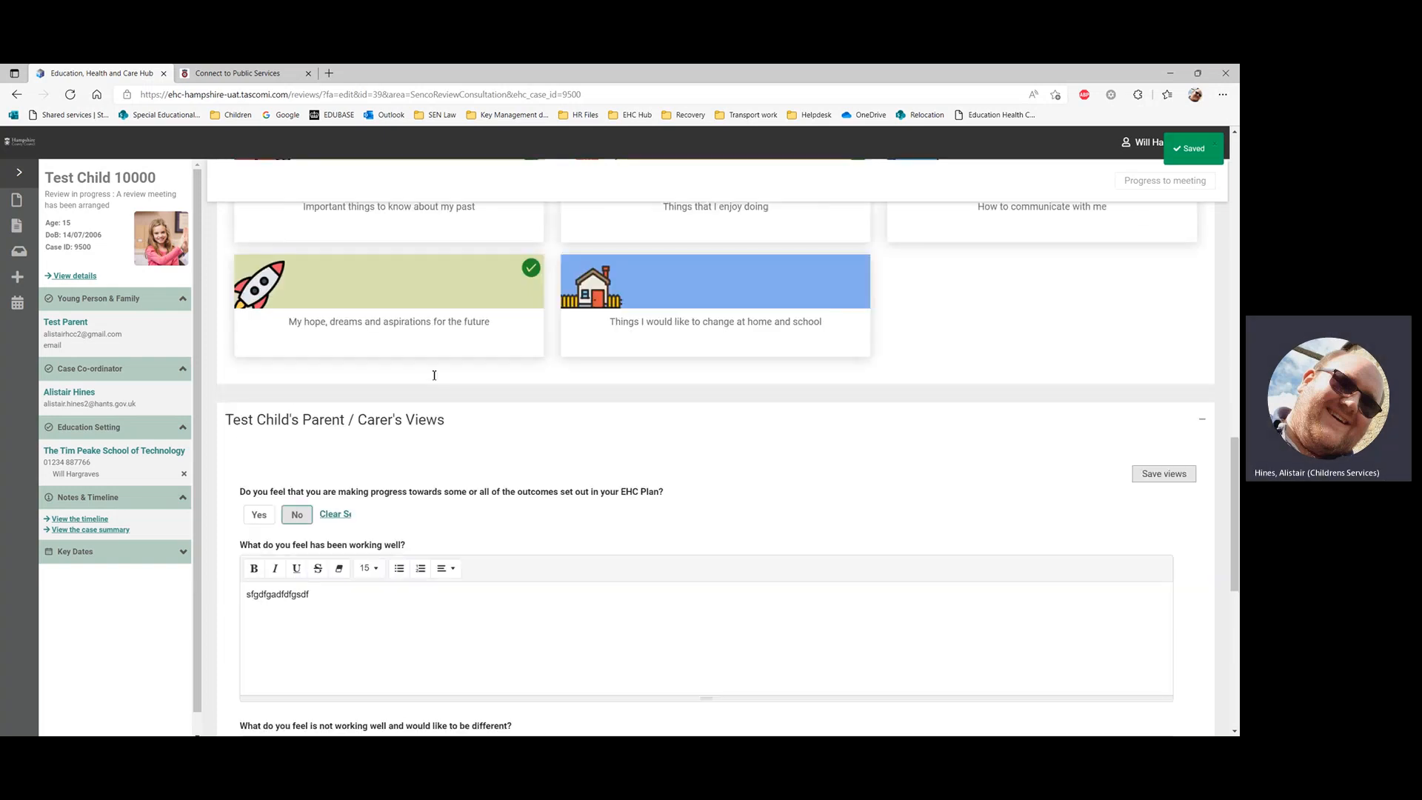
scroll(424, 379, "up", 8)
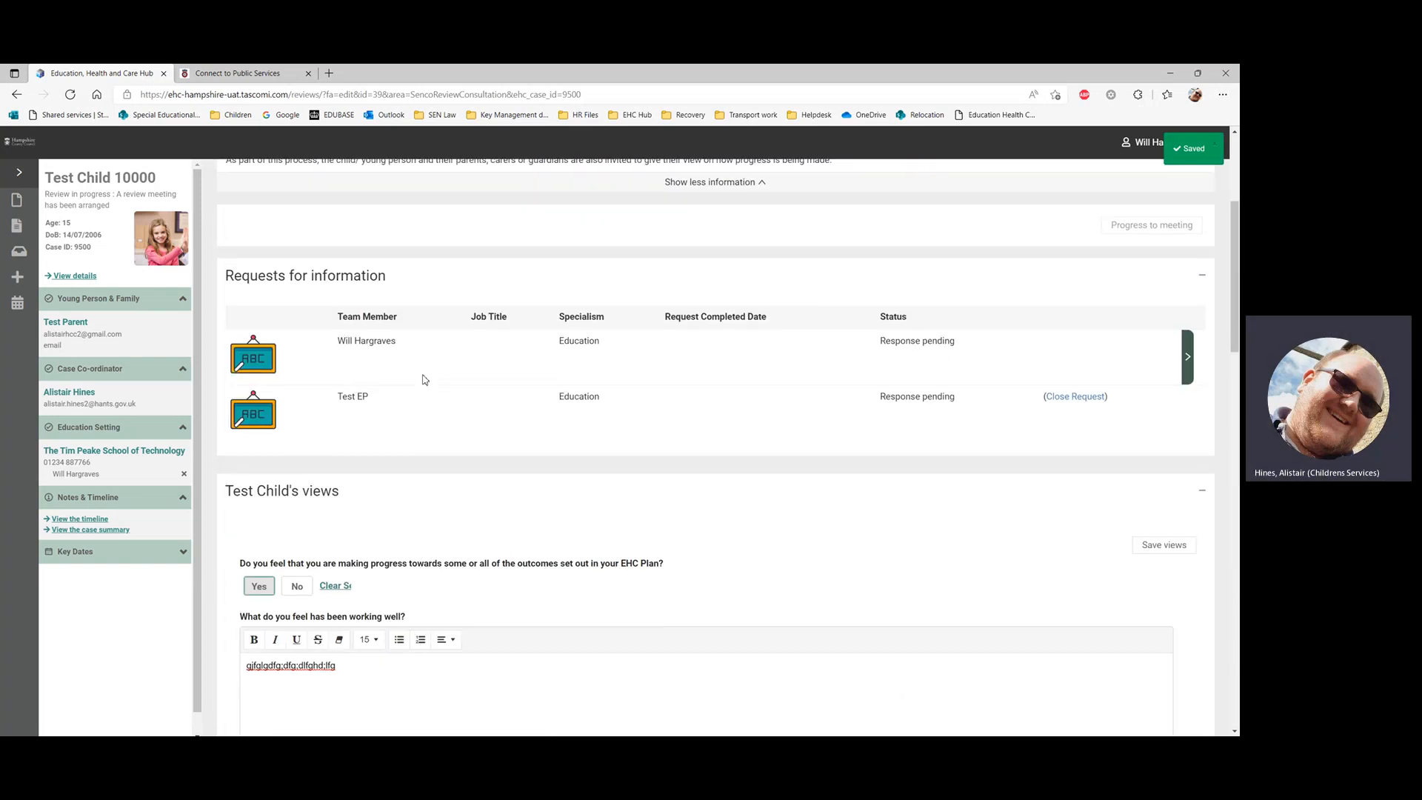
scroll(424, 379, "down", 3)
scroll(390, 354, "down", 3)
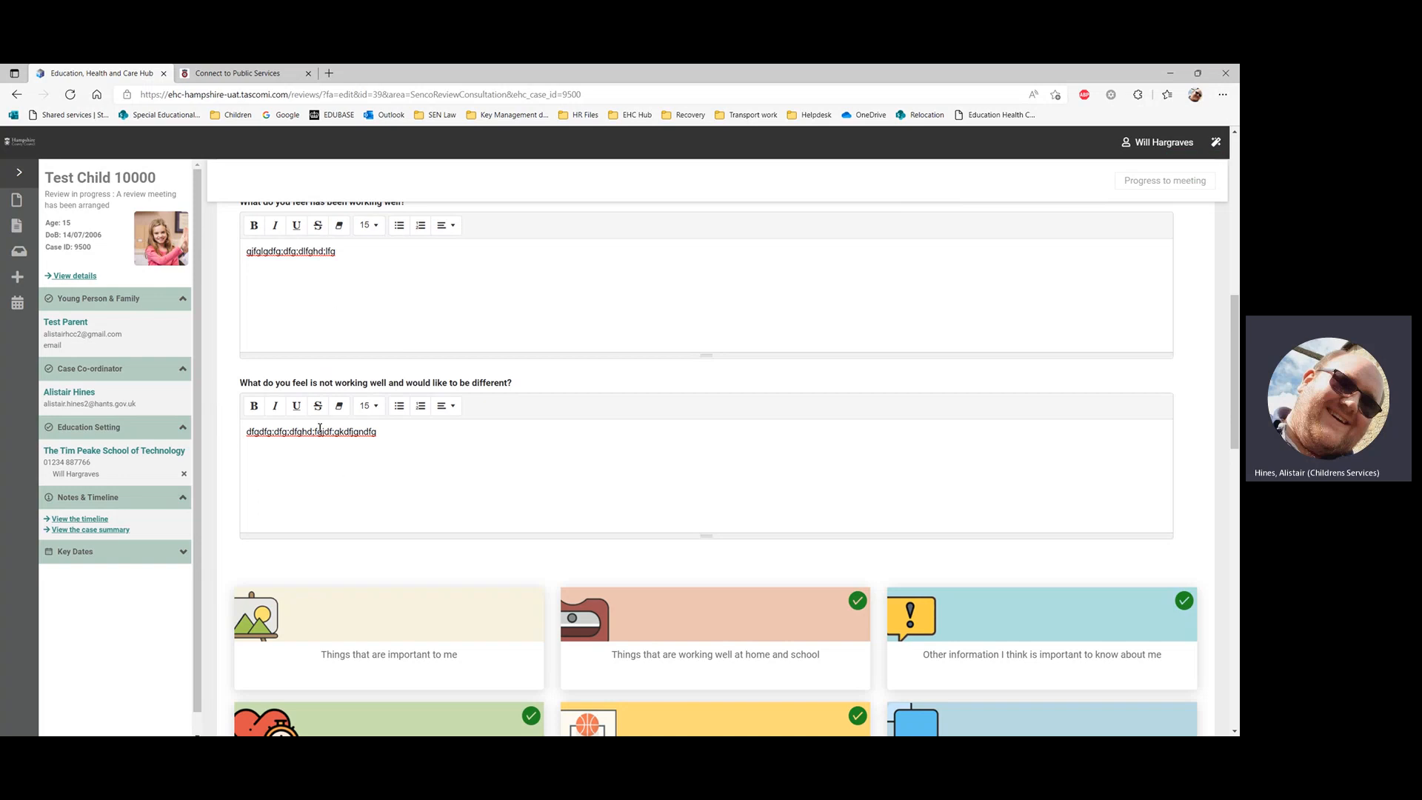
scroll(328, 455, "down", 8)
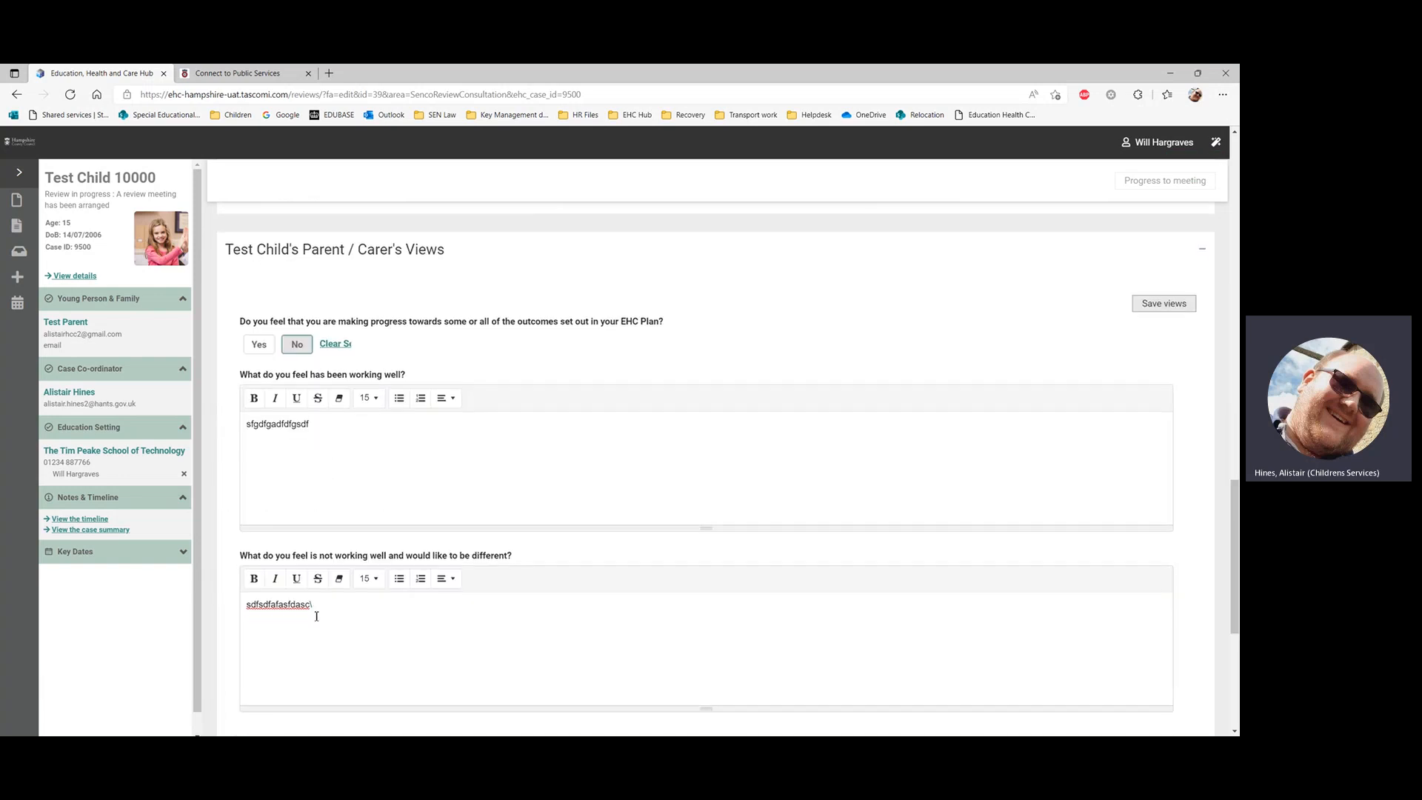
scroll(332, 518, "up", 1)
scroll(333, 518, "up", 8)
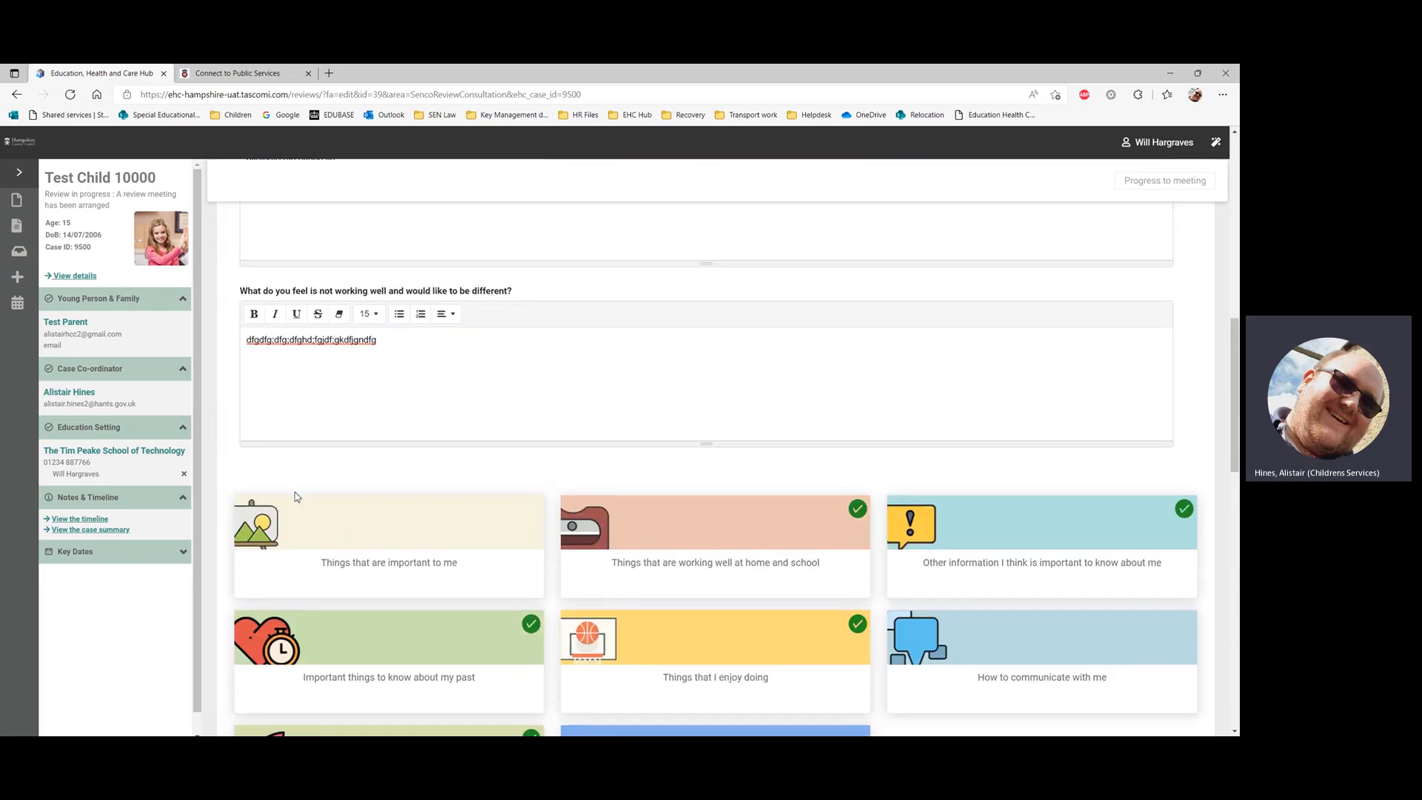
scroll(237, 463, "up", 3)
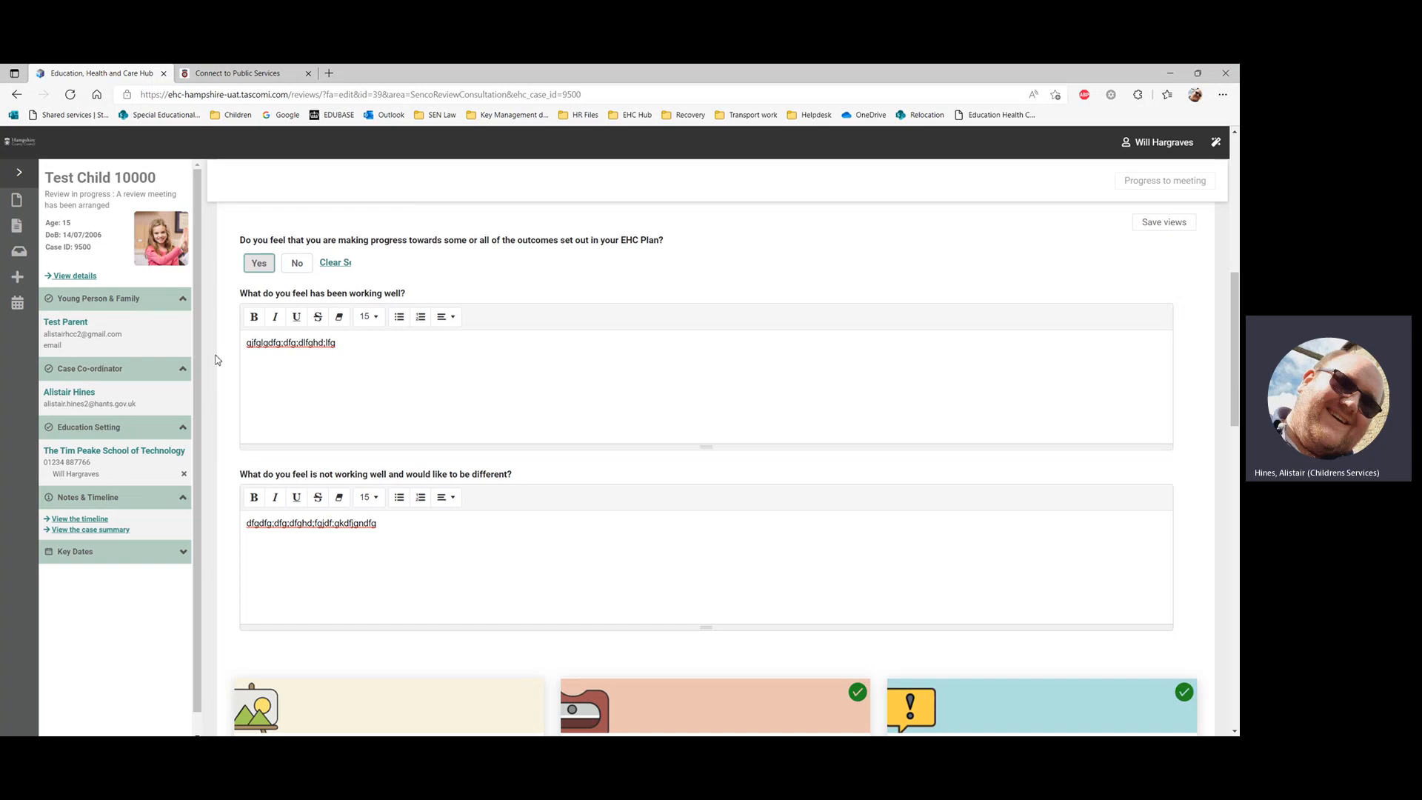
scroll(217, 360, "up", 5)
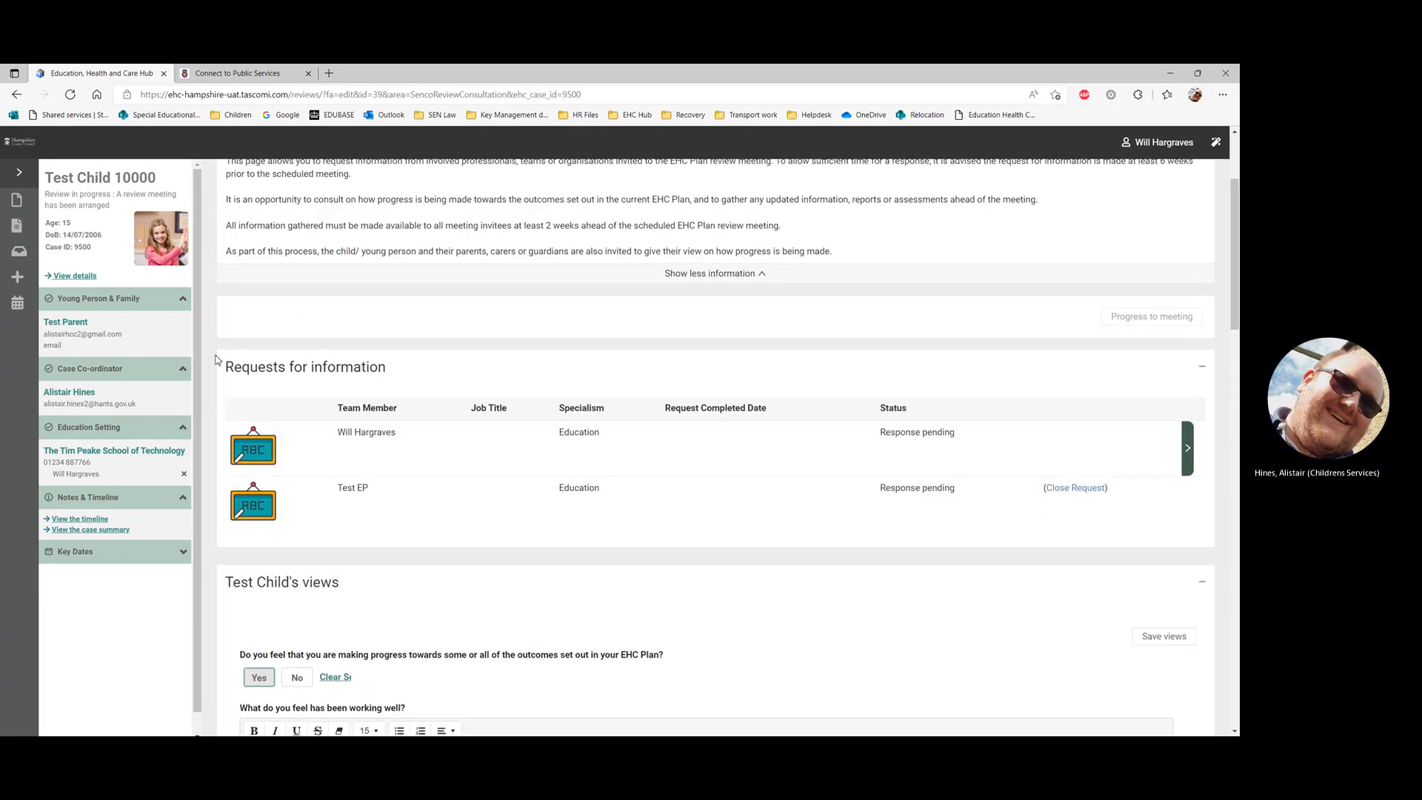
Step: Open your request's response form and select No for responding on behalf of someone else
left_click(1190, 447)
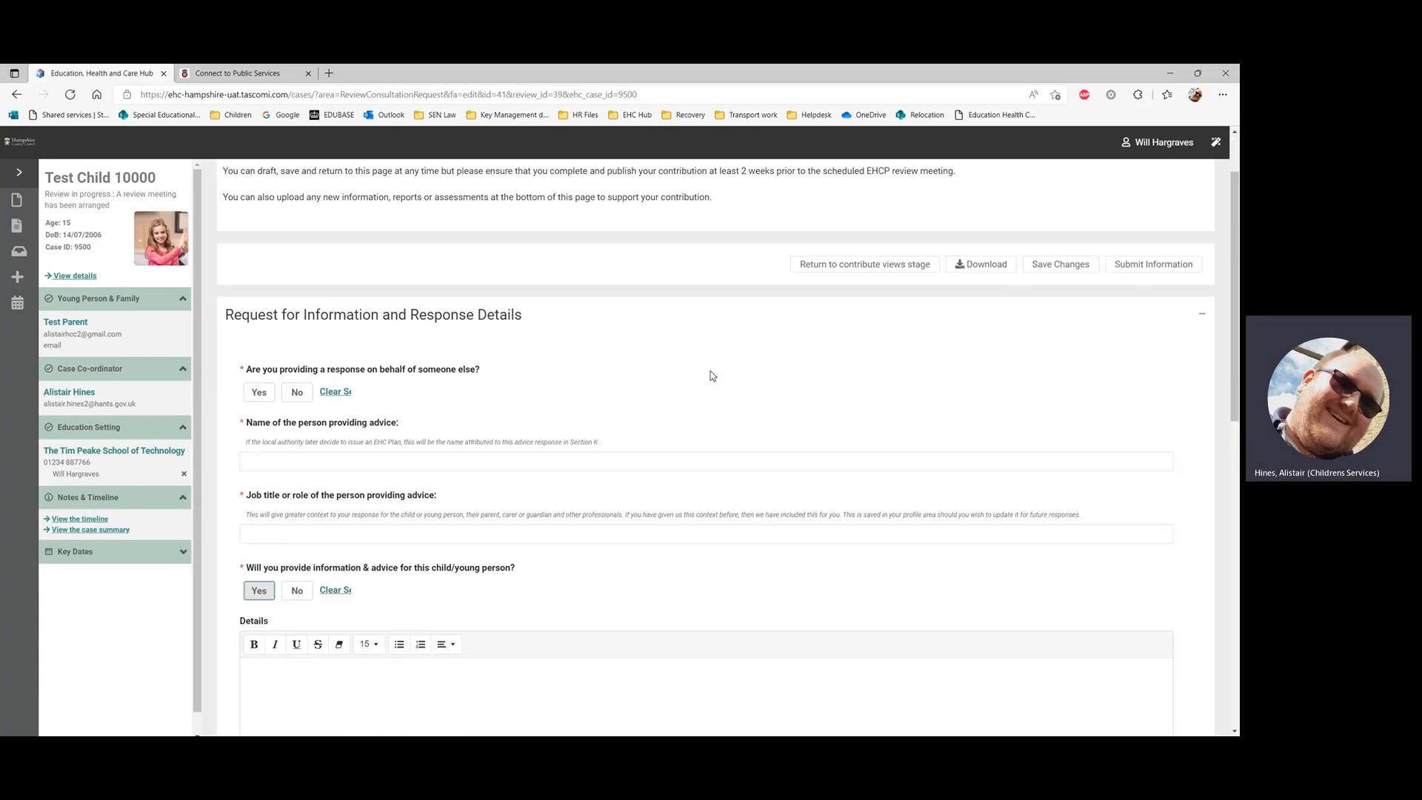
scroll(595, 333, "down", 2)
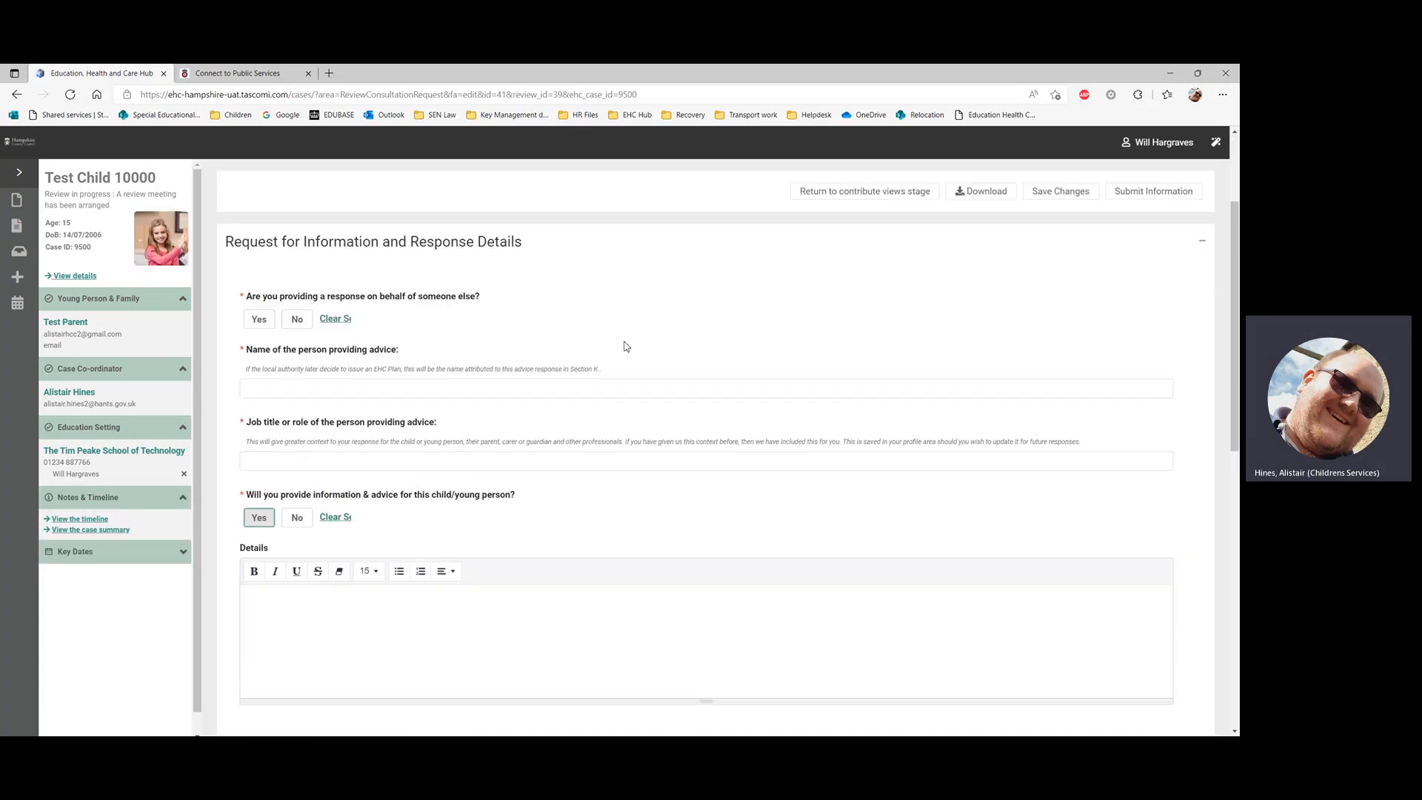
scroll(482, 290, "up", 2)
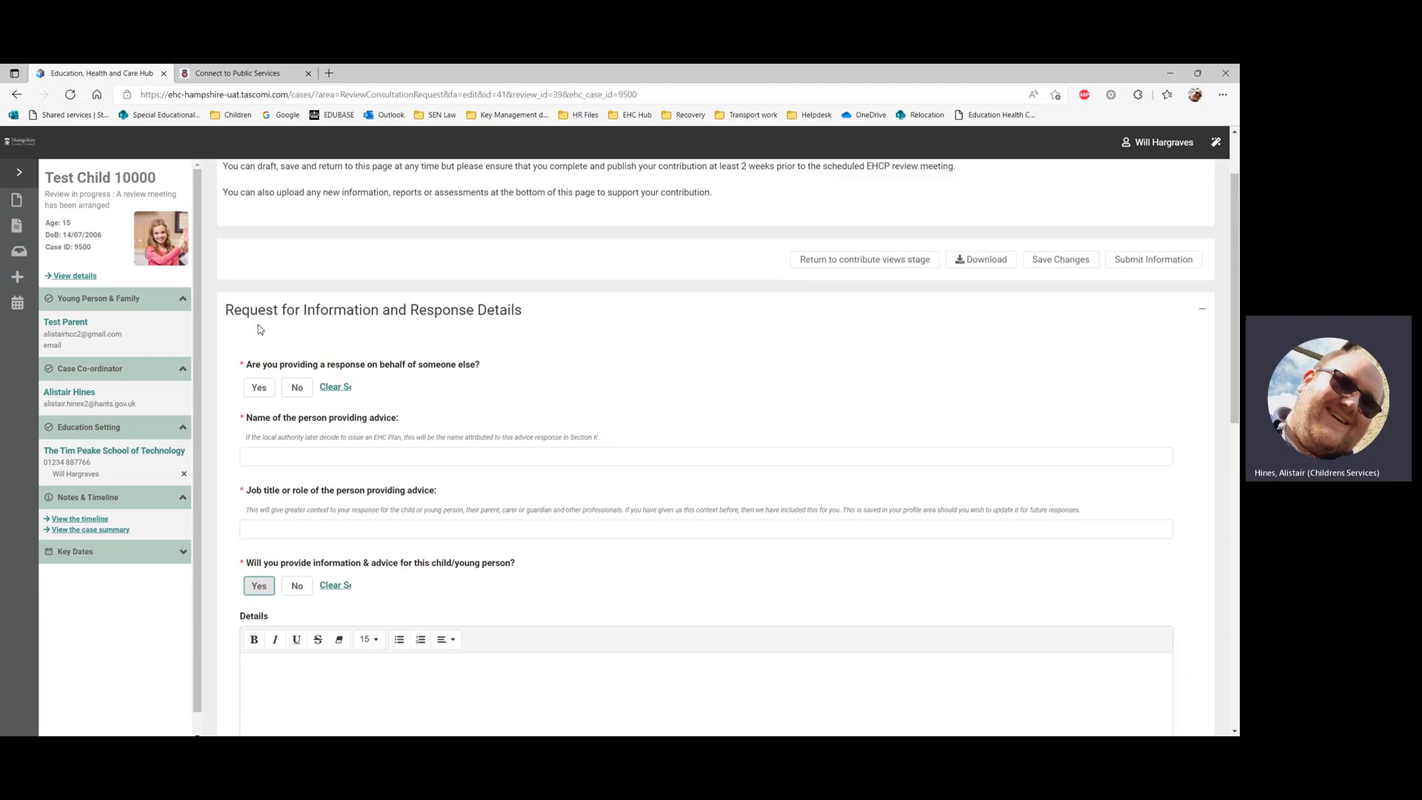
left_click(257, 389)
left_click(293, 393)
Step: Set the adviser's job title to SENCo from the saved data suggestions
left_click(308, 457)
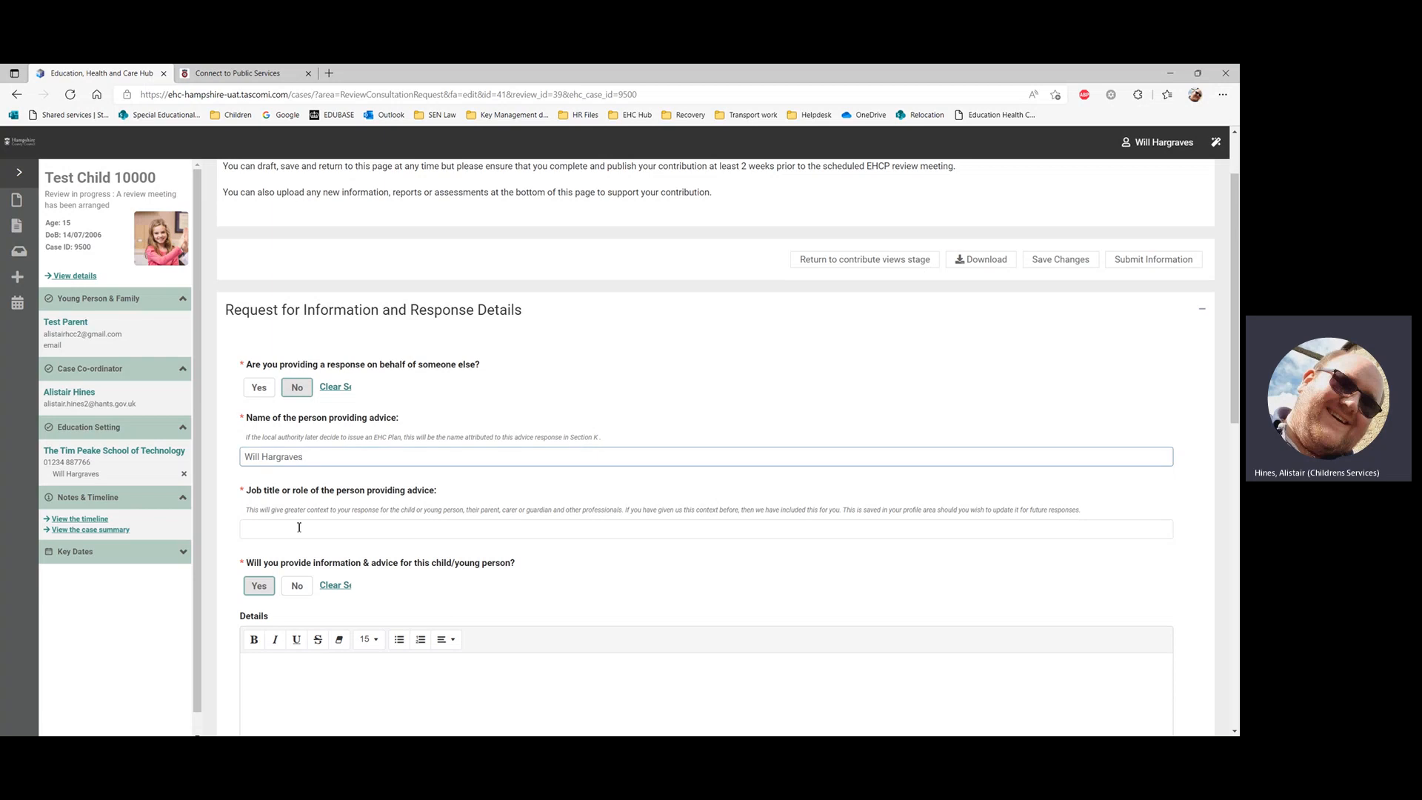
left_click(299, 527)
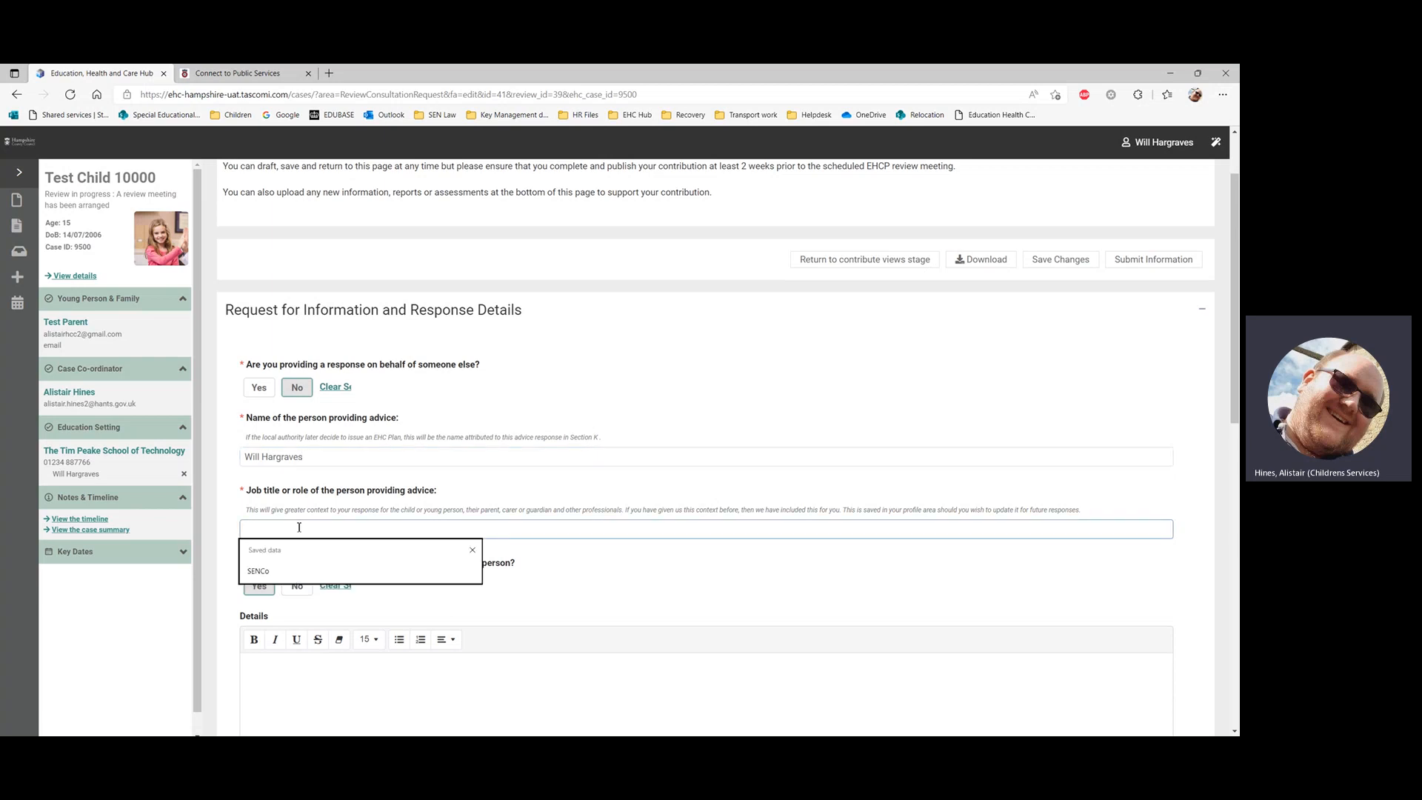
left_click(234, 509)
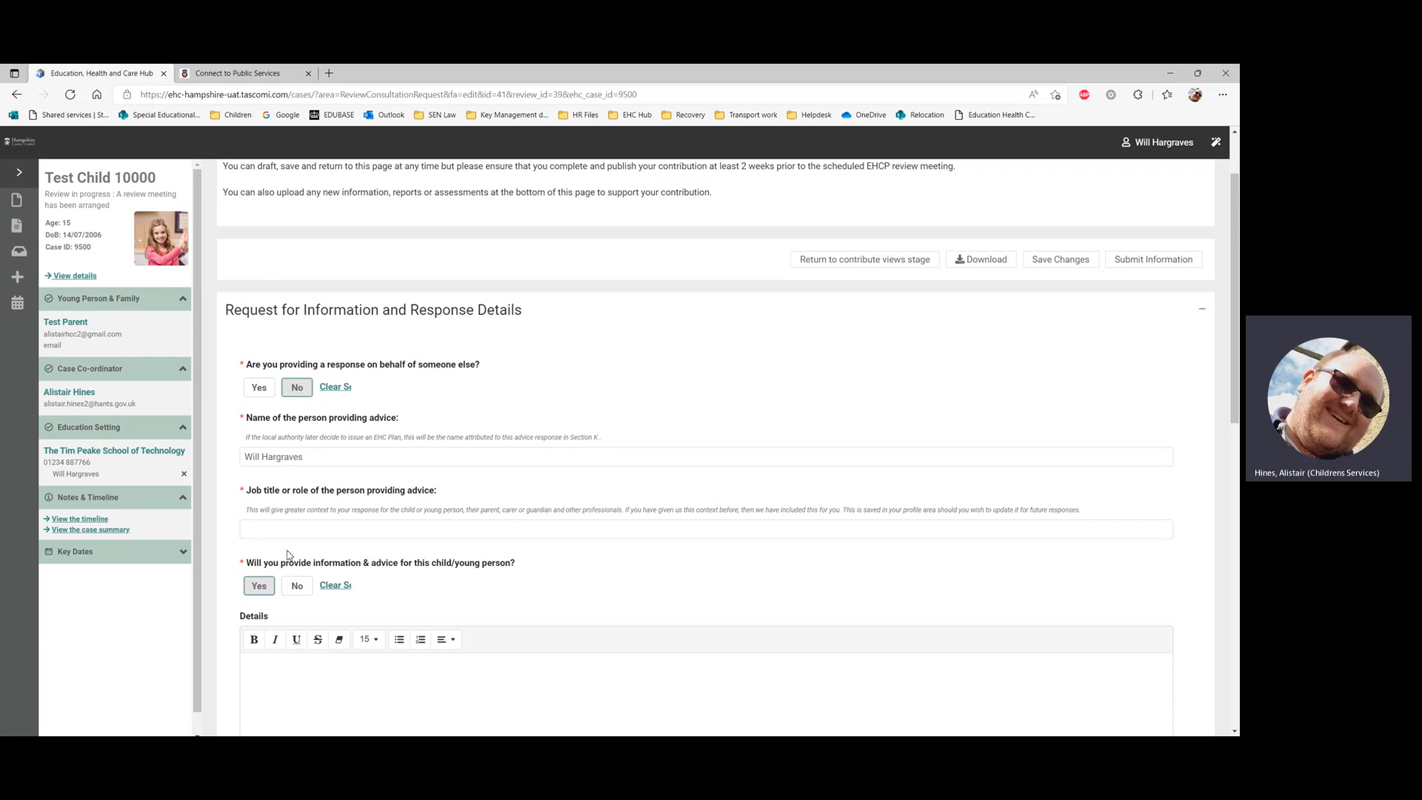
left_click(290, 526)
left_click(274, 571)
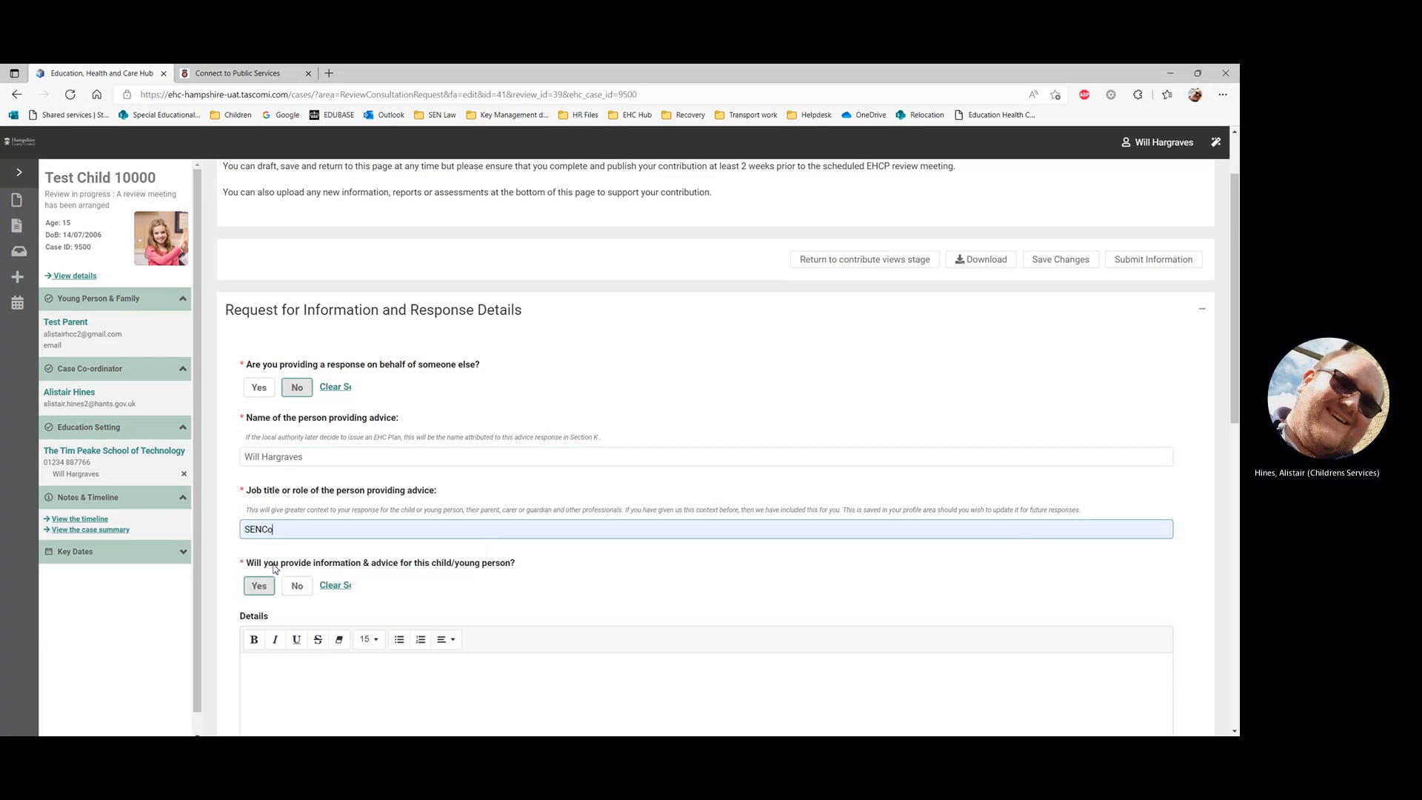
Step: Keep Yes selected for providing information and advice
scroll(227, 538, "down", 3)
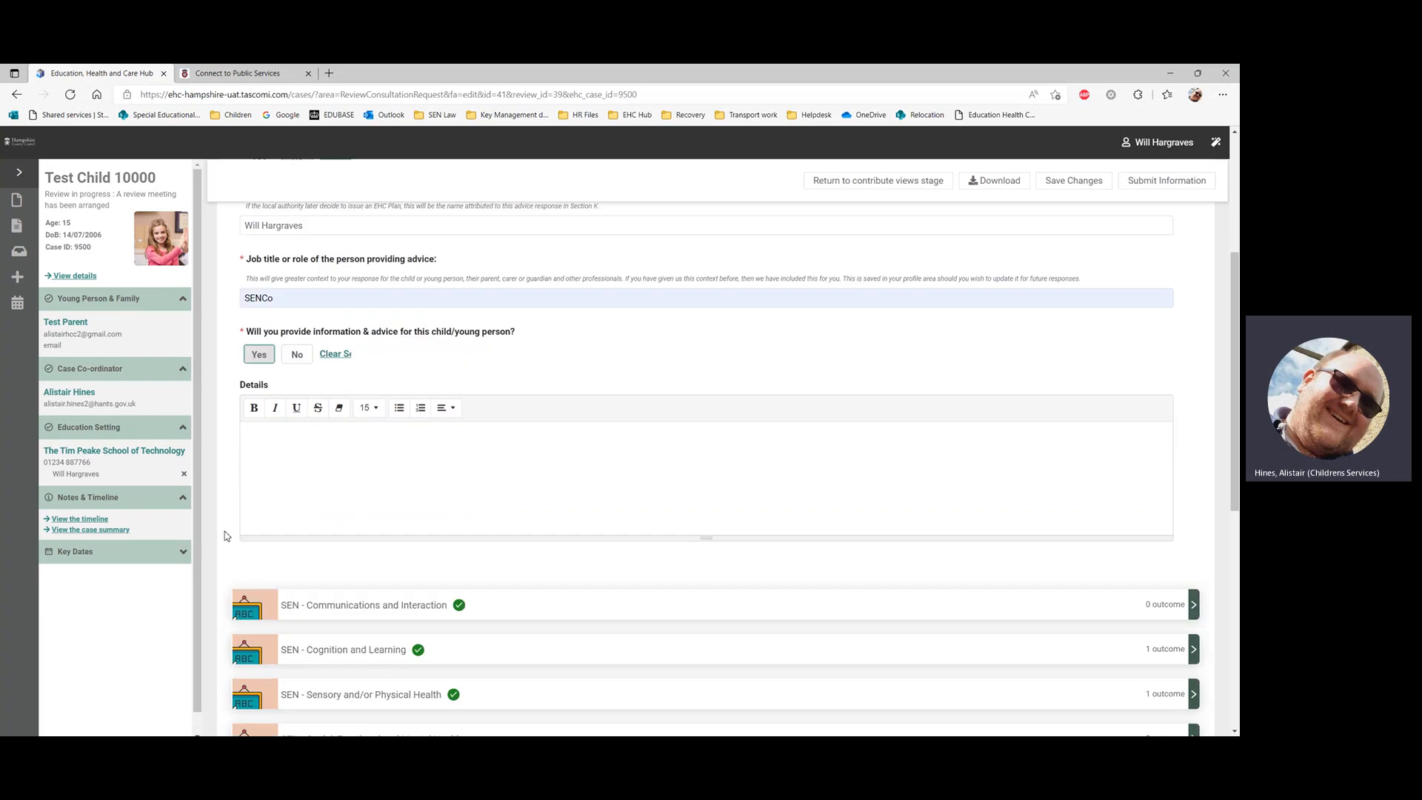
left_click(295, 355)
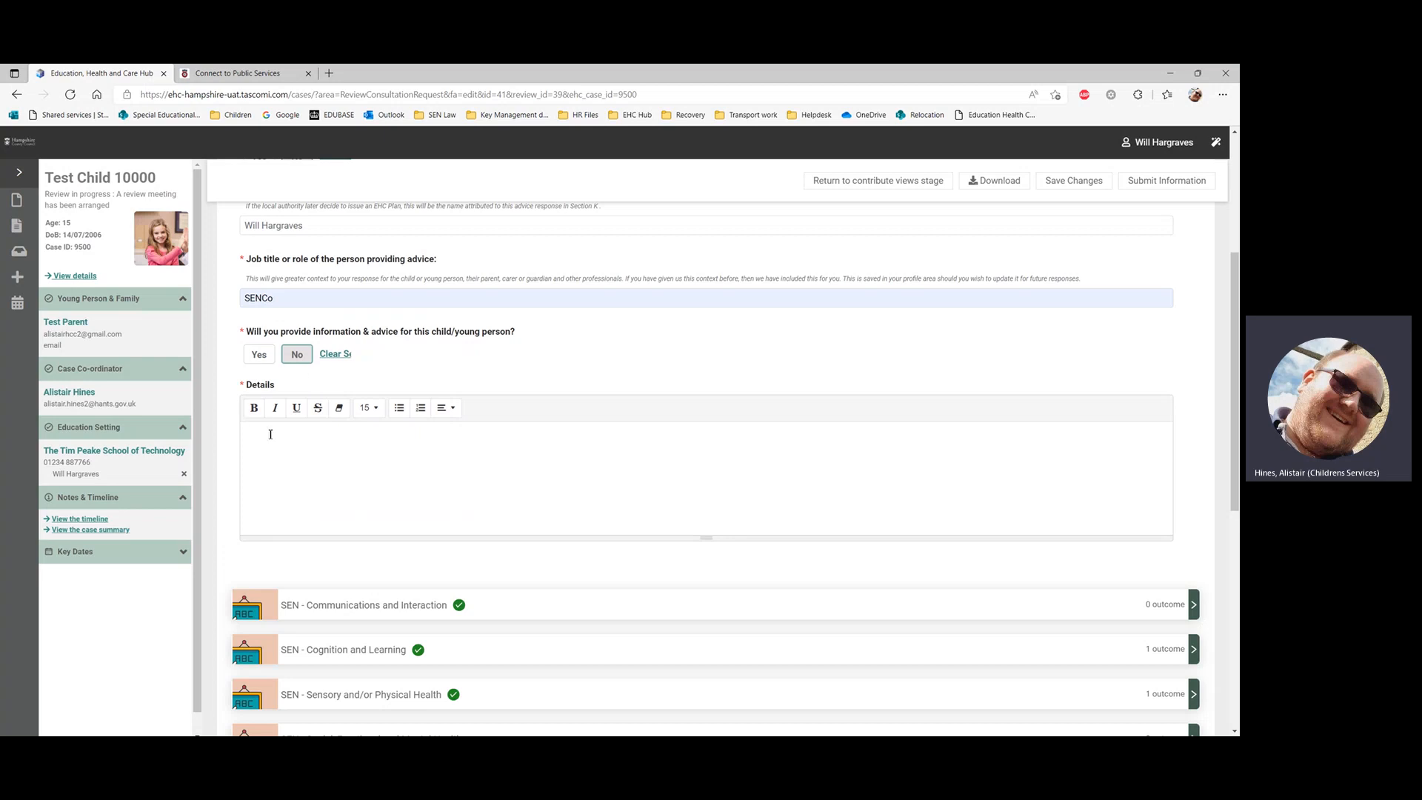
left_click(255, 355)
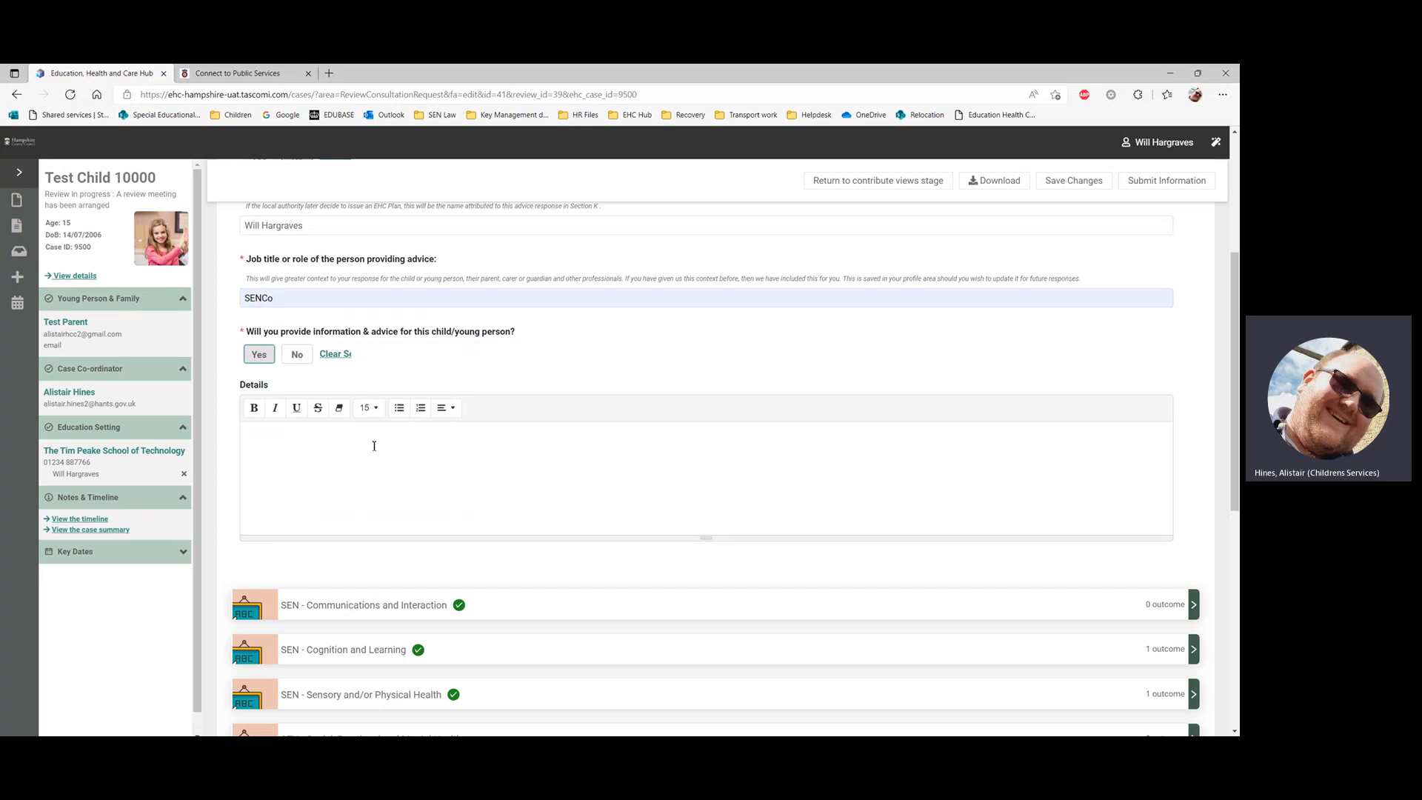
scroll(400, 511, "up", 1)
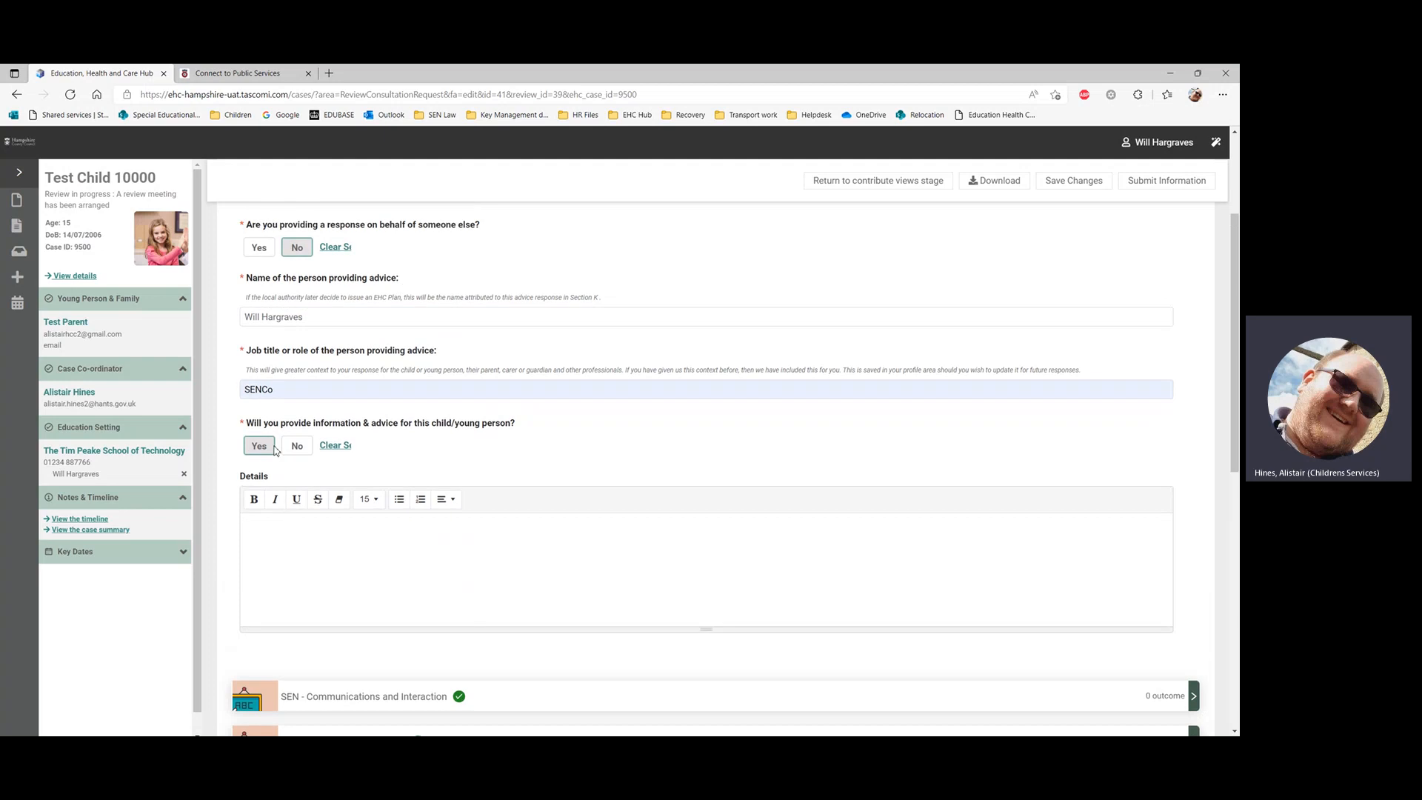
scroll(231, 495, "down", 1)
scroll(231, 496, "down", 1)
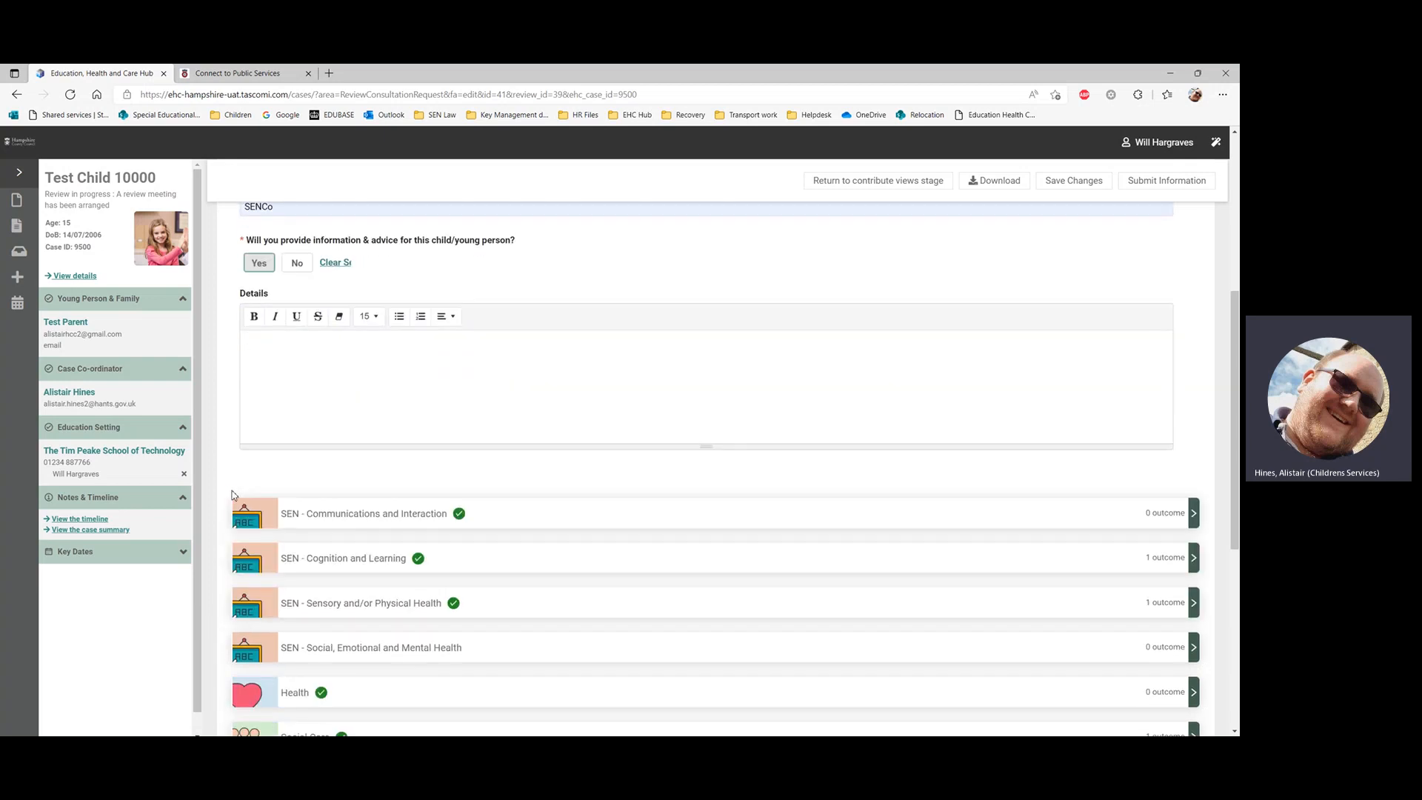
scroll(231, 495, "down", 2)
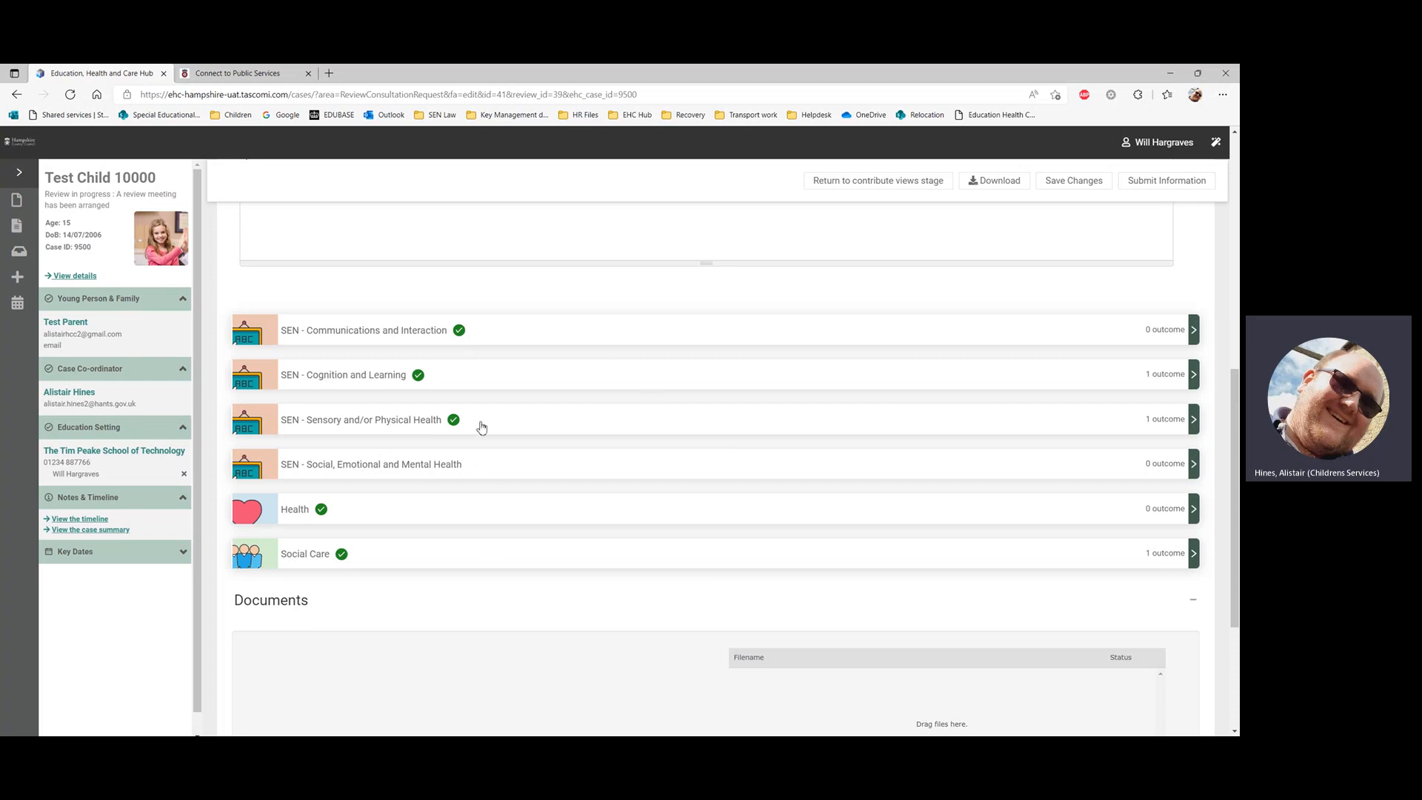
Step: Expand the SEN - Cognition and Learning row to review its strengths, needs and outcome
left_click(485, 379)
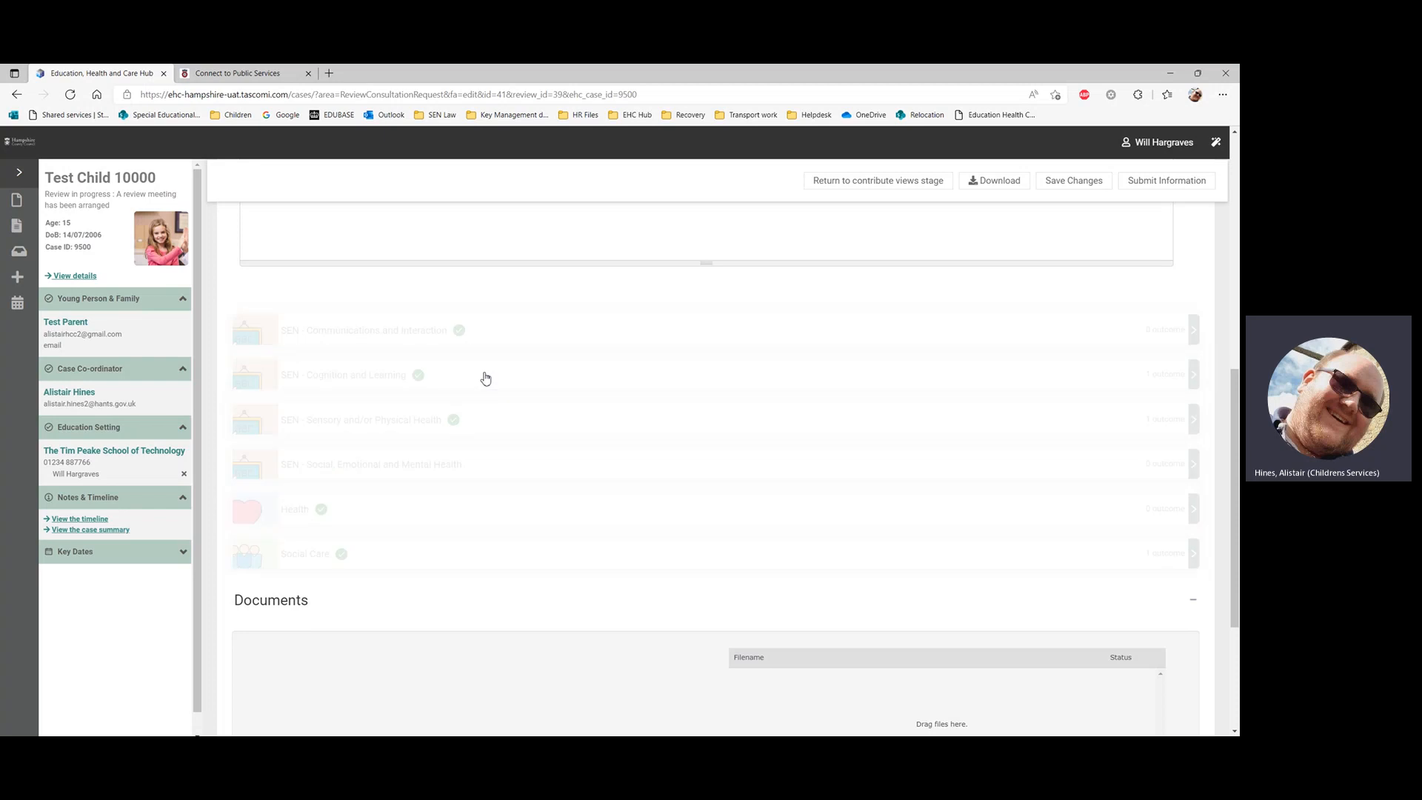
scroll(485, 377, "down", 1)
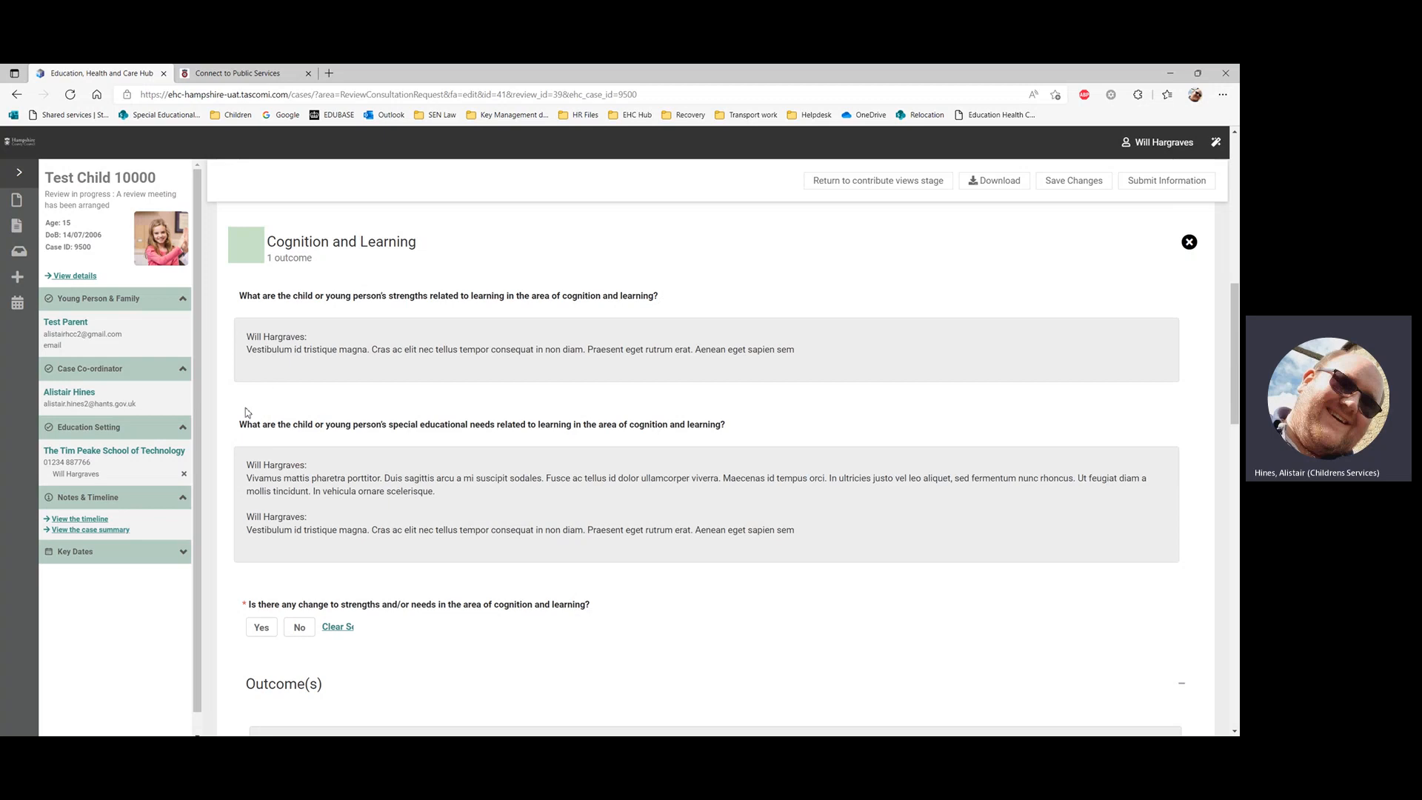
scroll(275, 293, "down", 1)
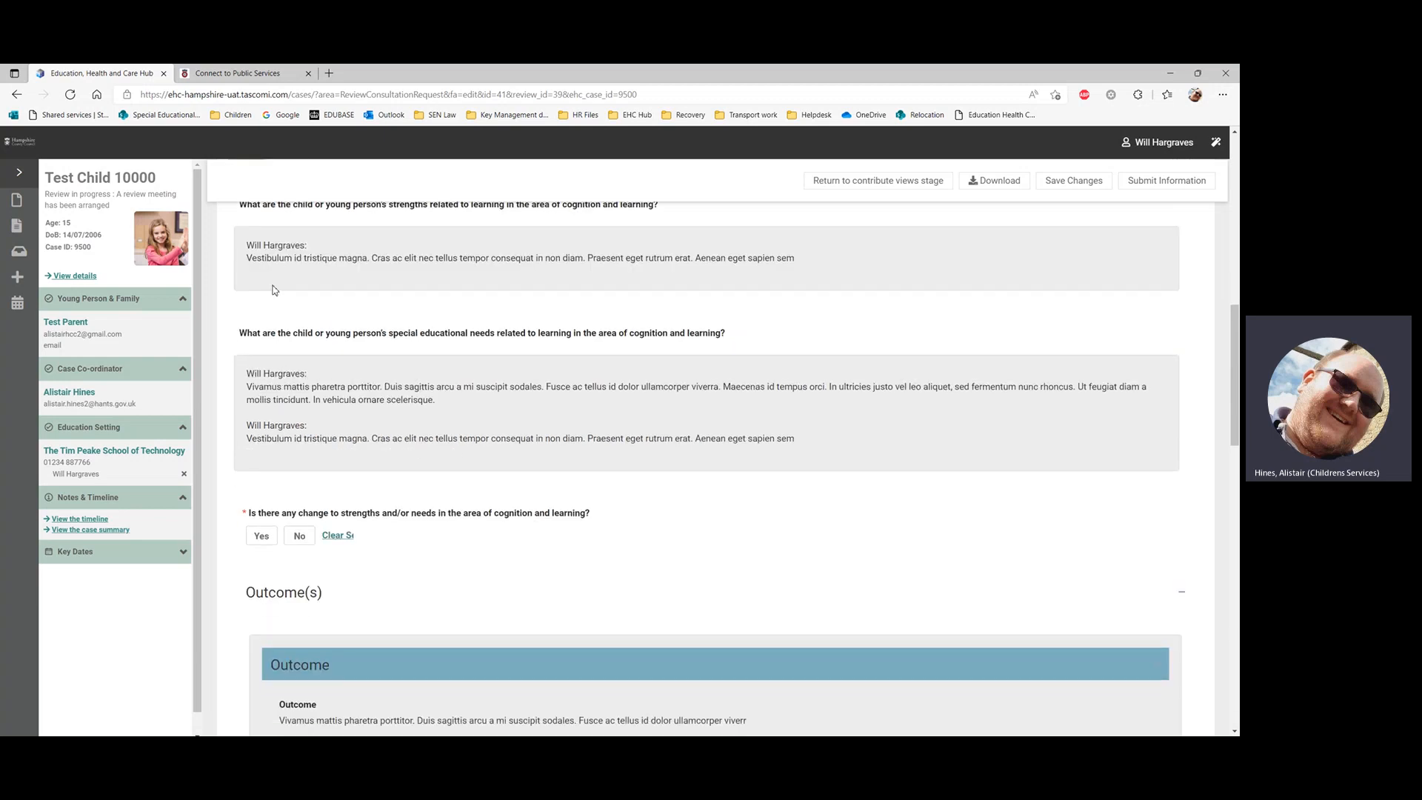
scroll(275, 291, "up", 1)
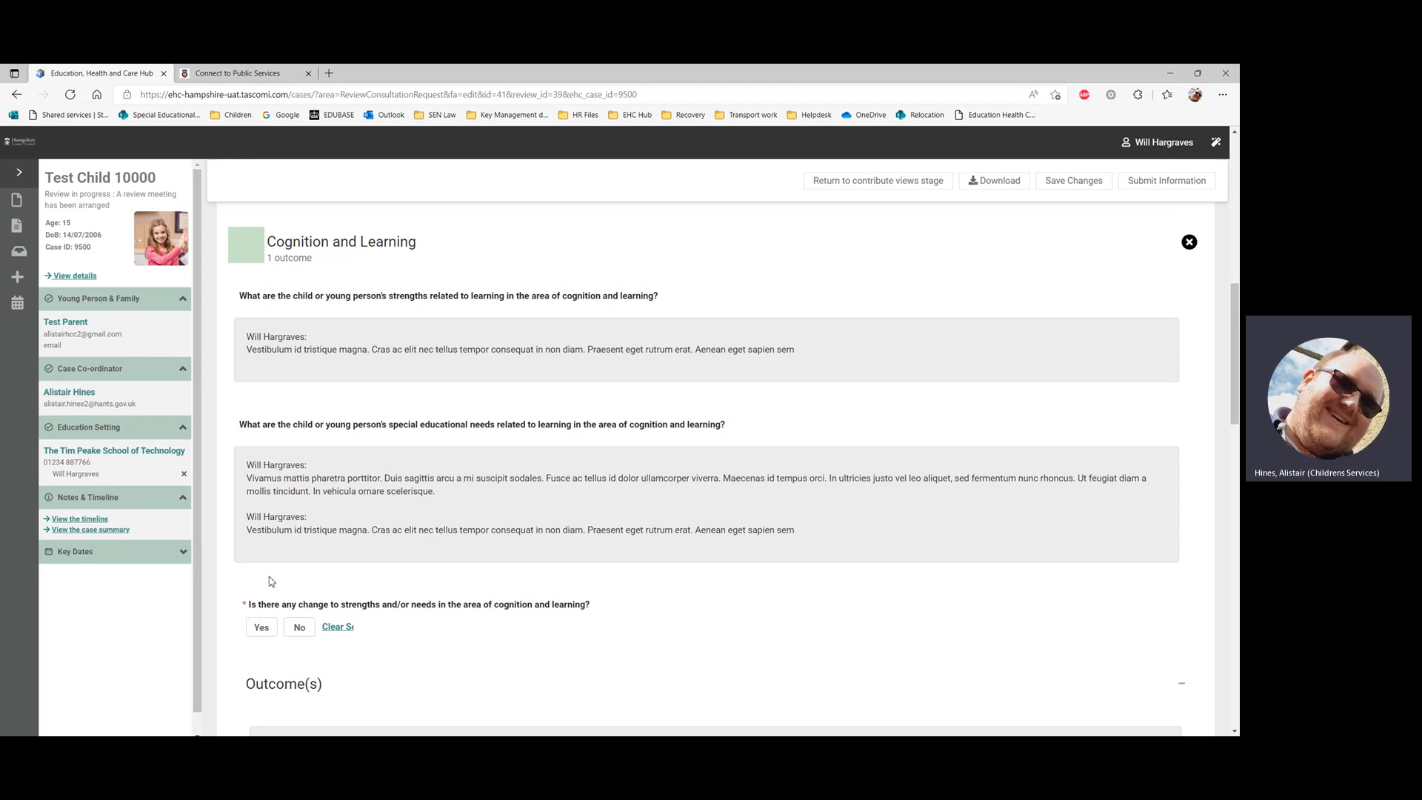
scroll(395, 452, "up", 1)
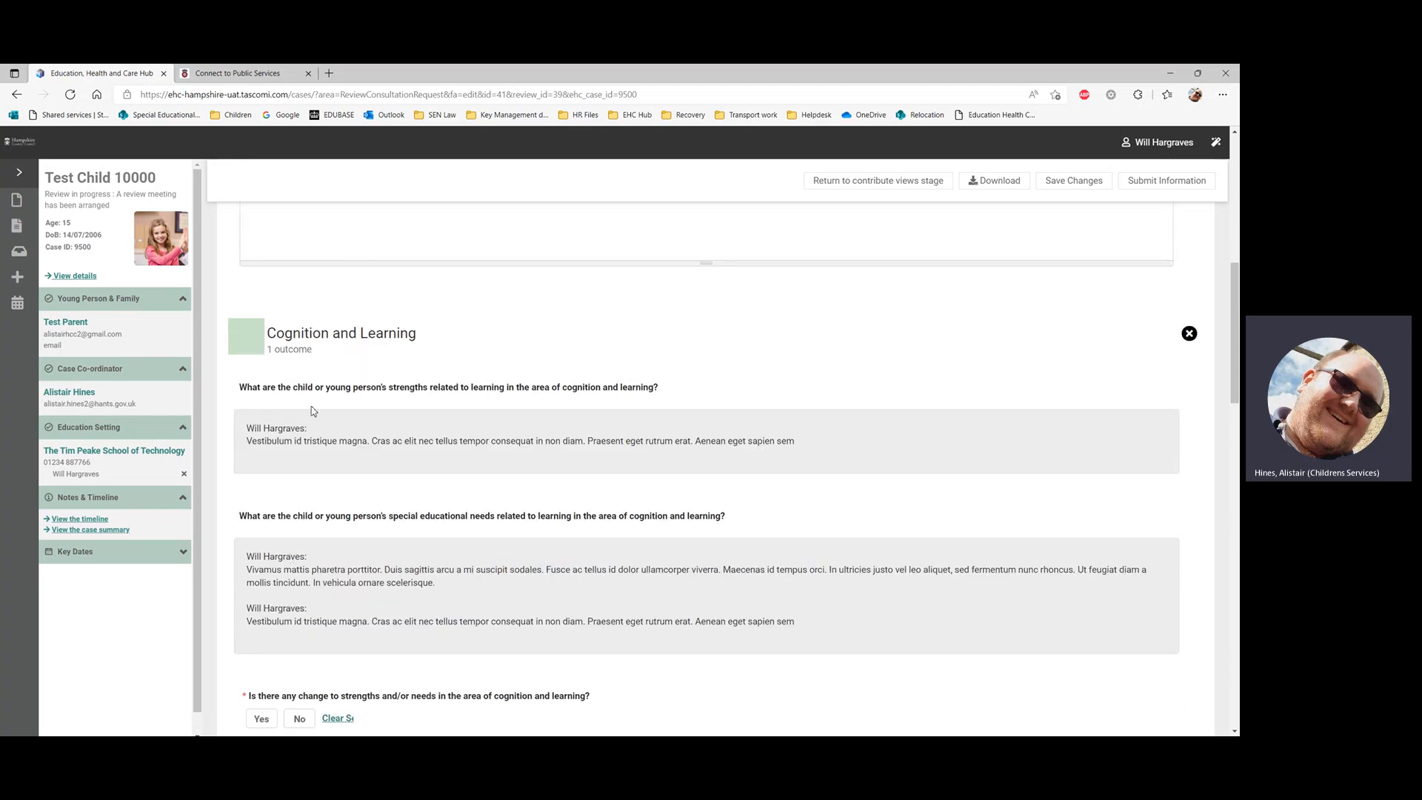
scroll(313, 411, "down", 2)
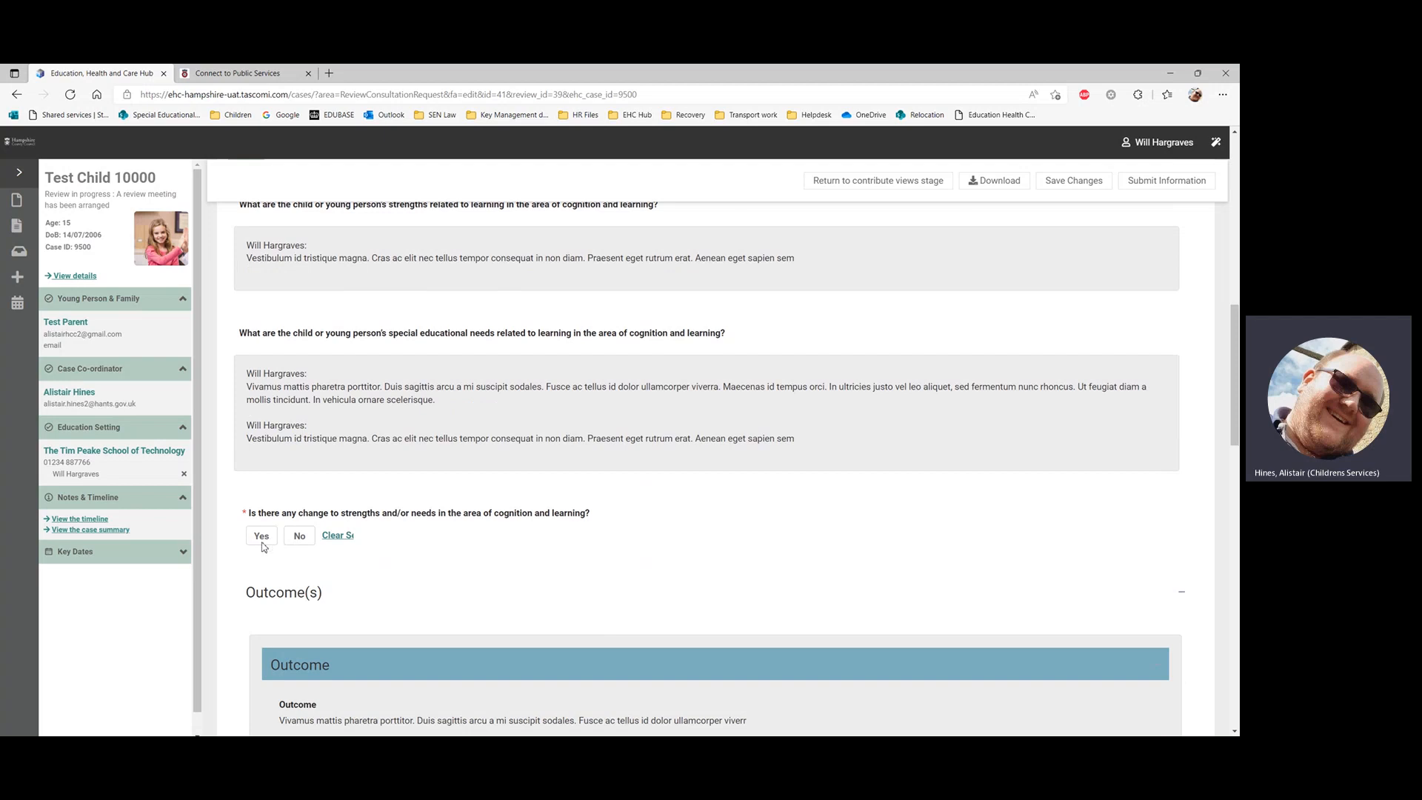
Step: Answer Yes to the question about changes in cognition and learning
left_click(291, 538)
left_click(271, 535)
scroll(278, 555, "down", 1)
scroll(280, 567, "up", 2)
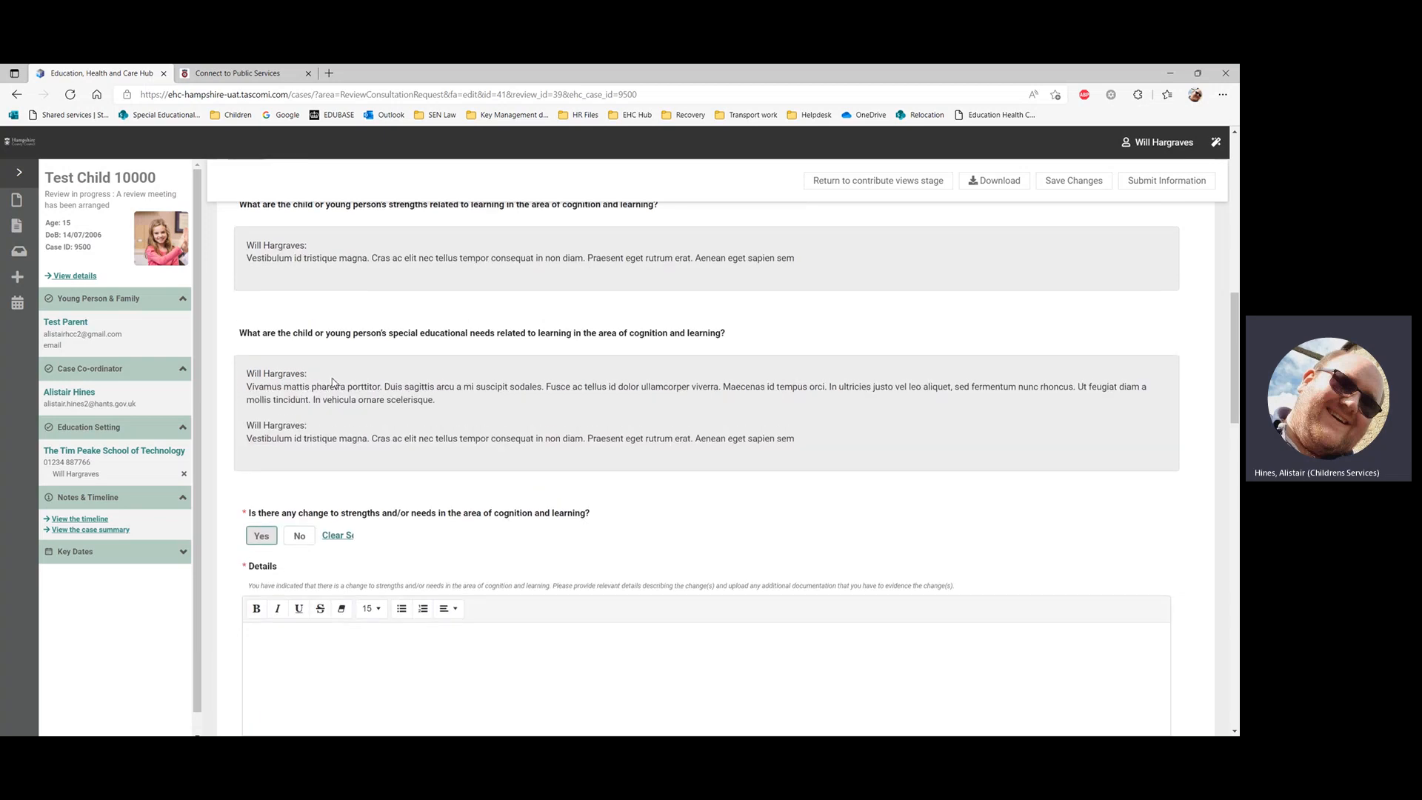
scroll(340, 565, "down", 2)
Step: Enter details 'Strengths are fine.' and 'Needs: change need 2' with placeholder text, then save
left_click(345, 541)
type("Ste")
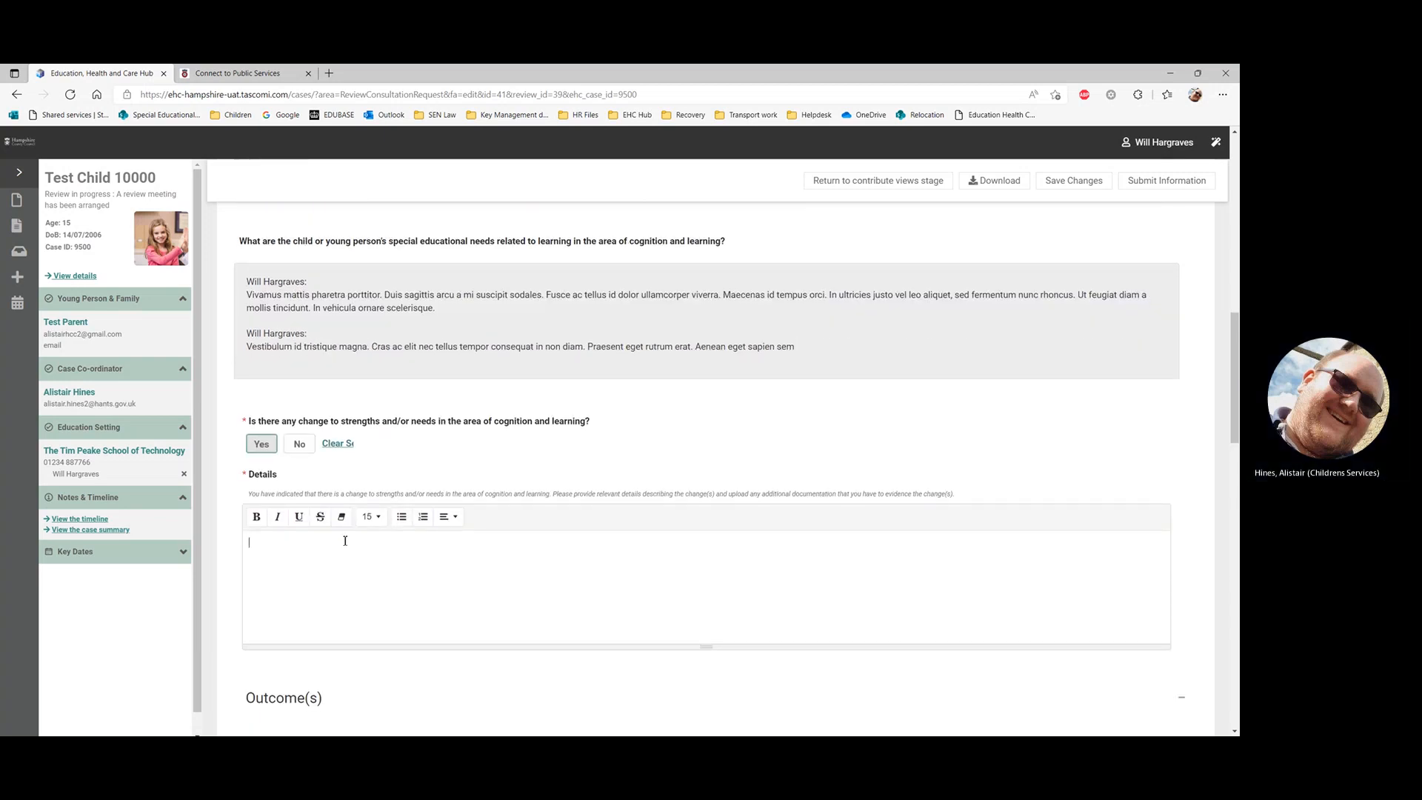
key("BackSpace")
type("rengths are fine.")
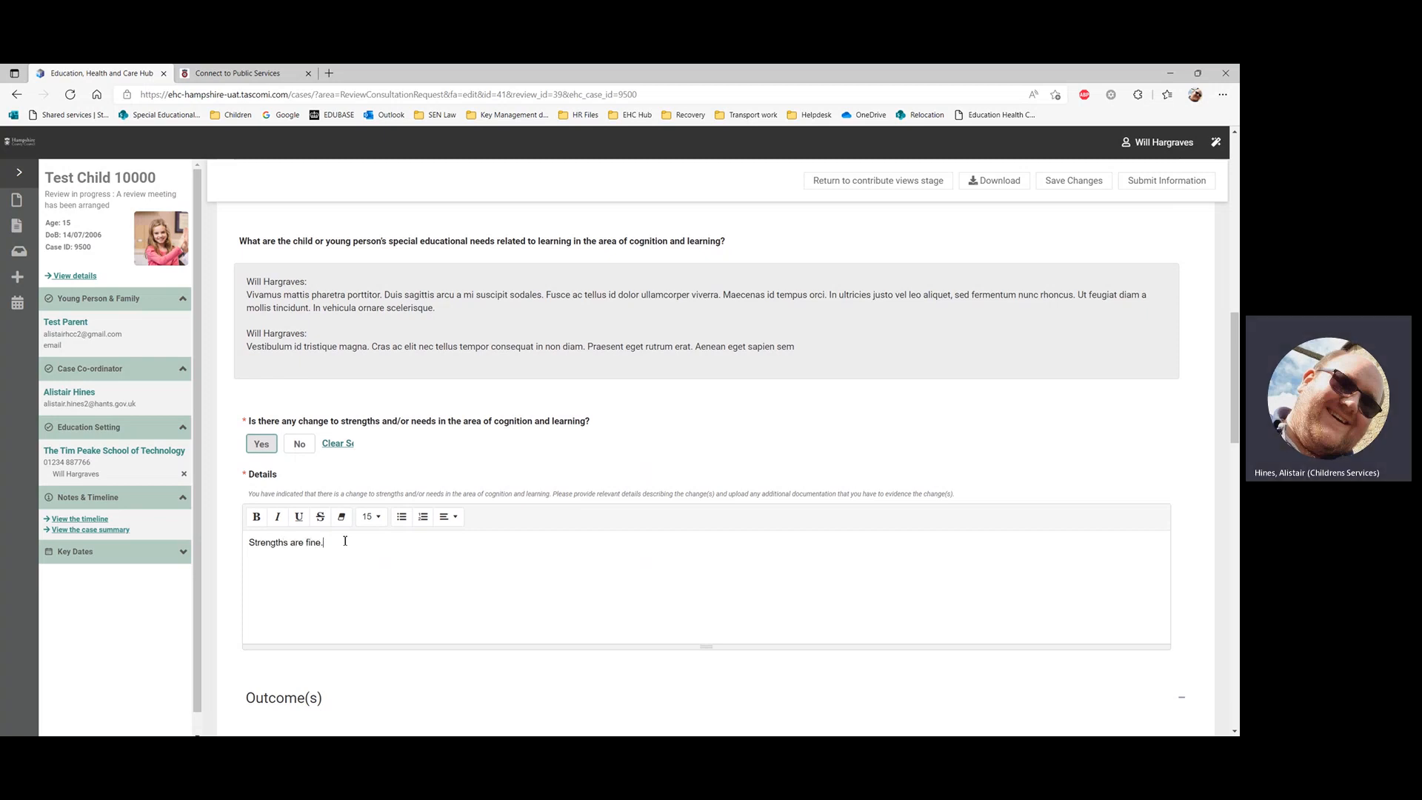
key("Return")
type("Needs")
type(": change need 2")
type(", ")
type("to: ")
type("\"dfhdfhdfhdefhd")
type("fhefhdf\"")
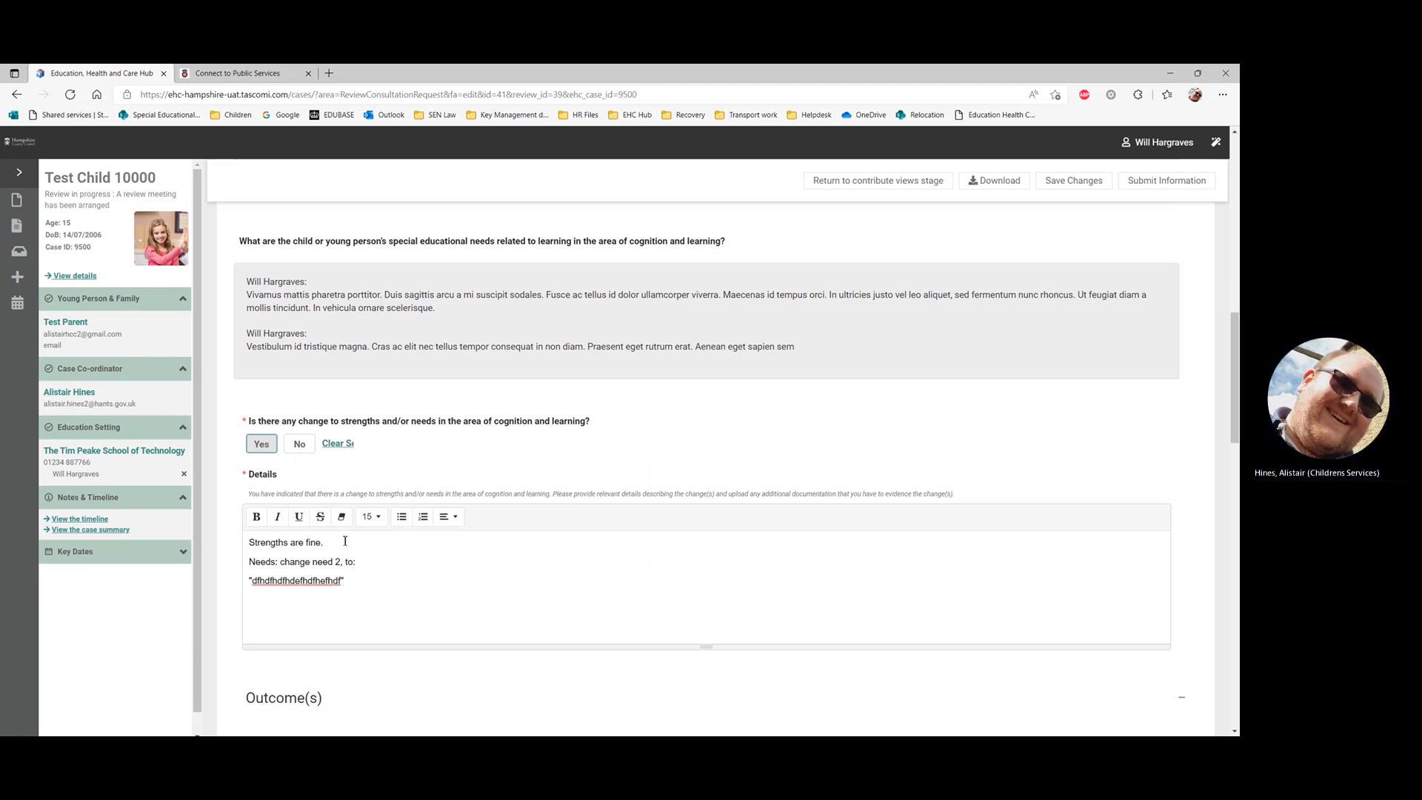
scroll(252, 571, "down", 1)
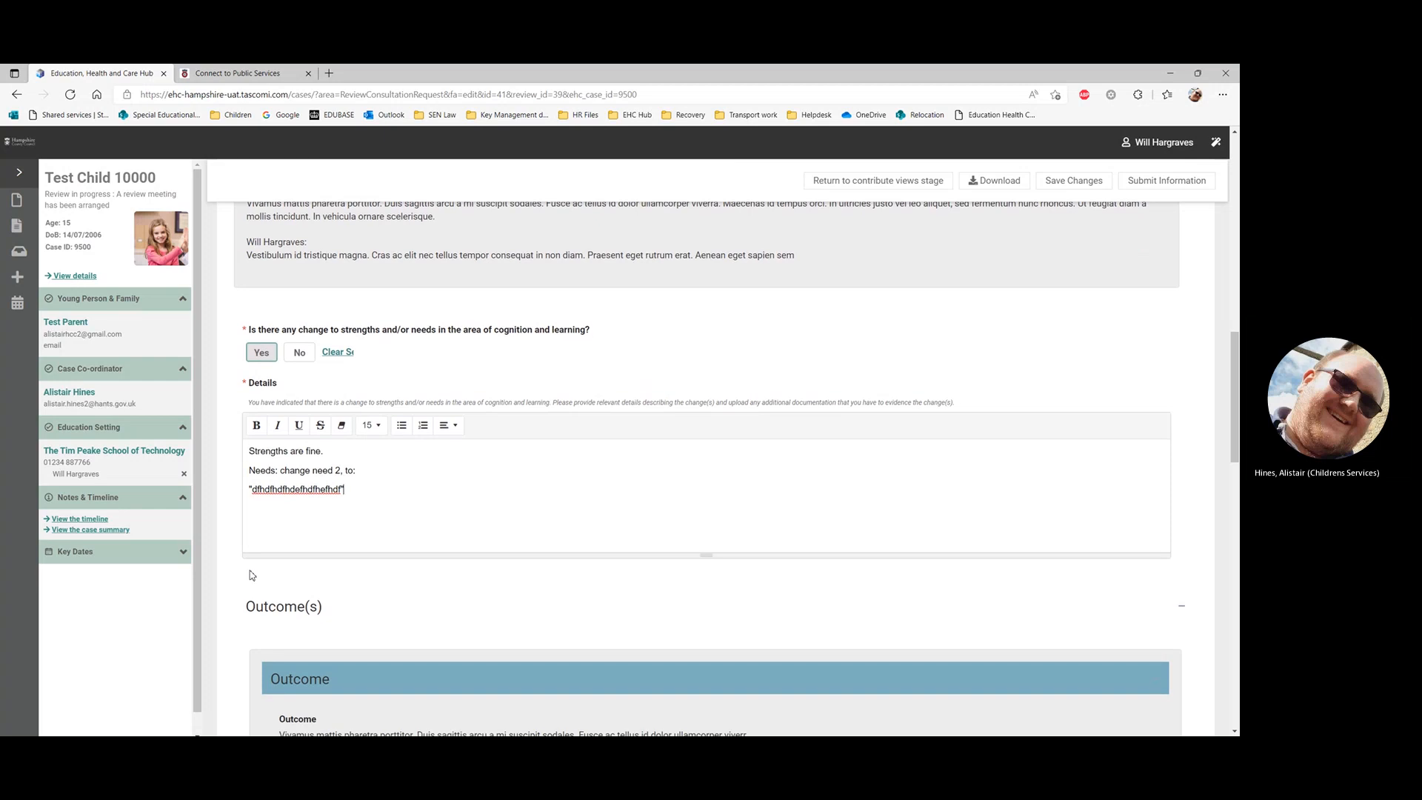
left_click(1053, 185)
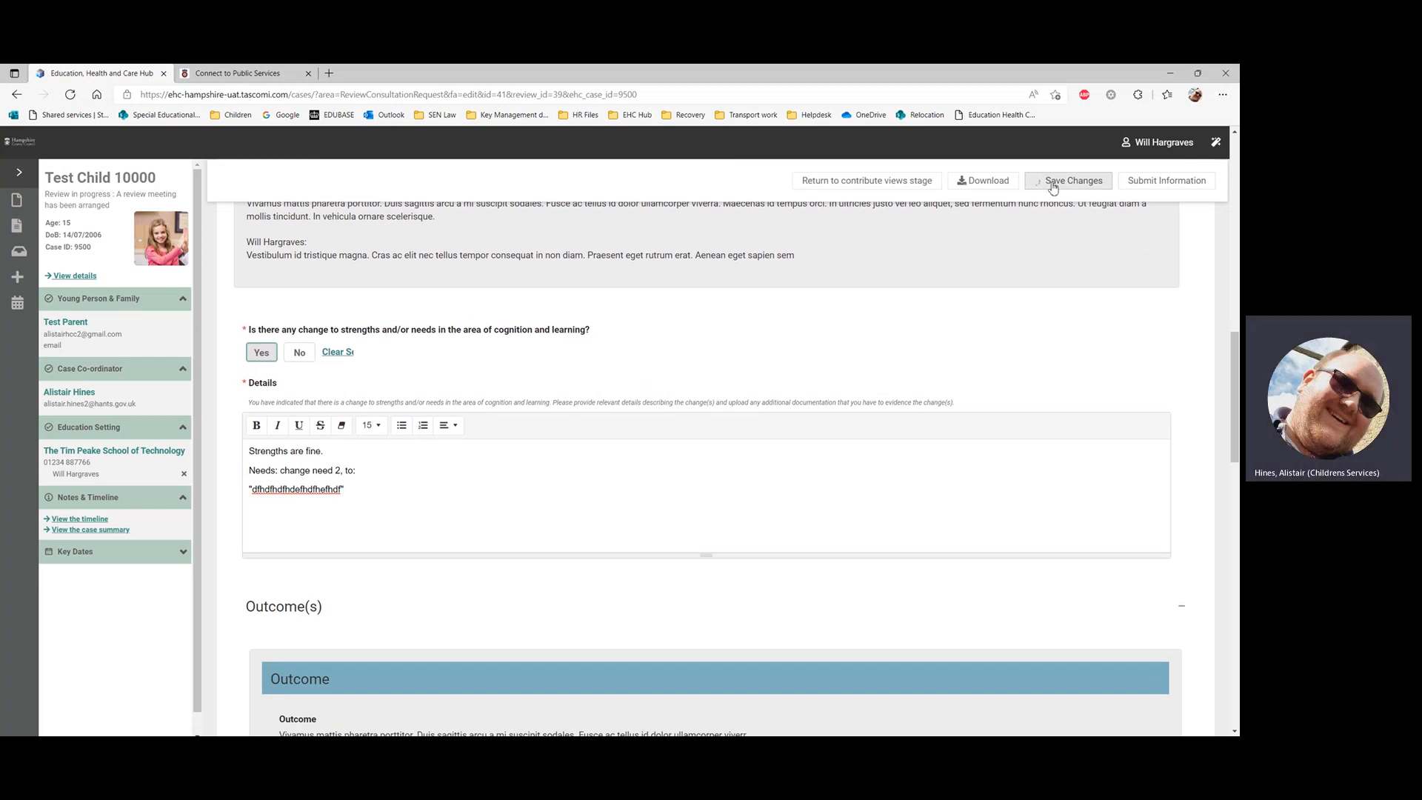
scroll(231, 477, "down", 5)
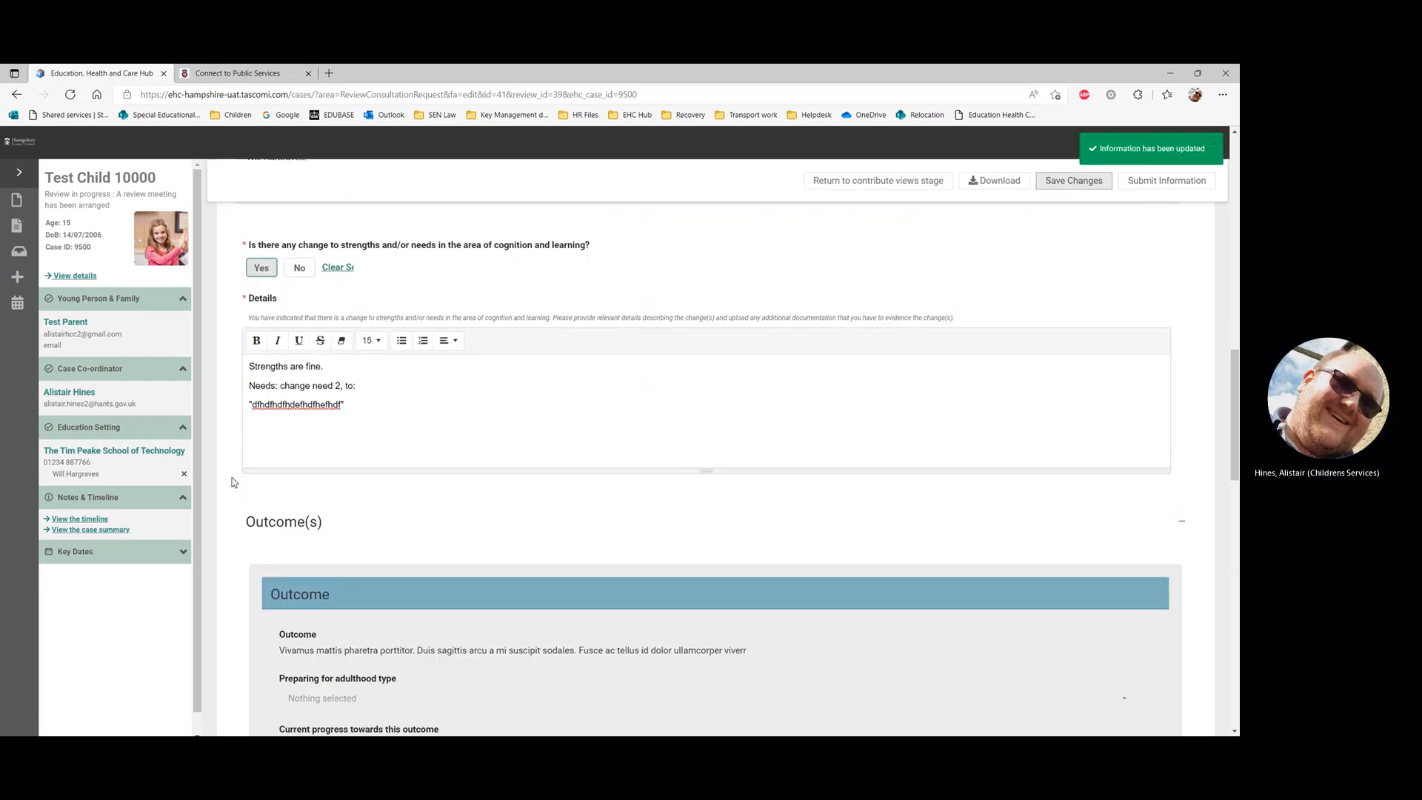
scroll(232, 476, "down", 1)
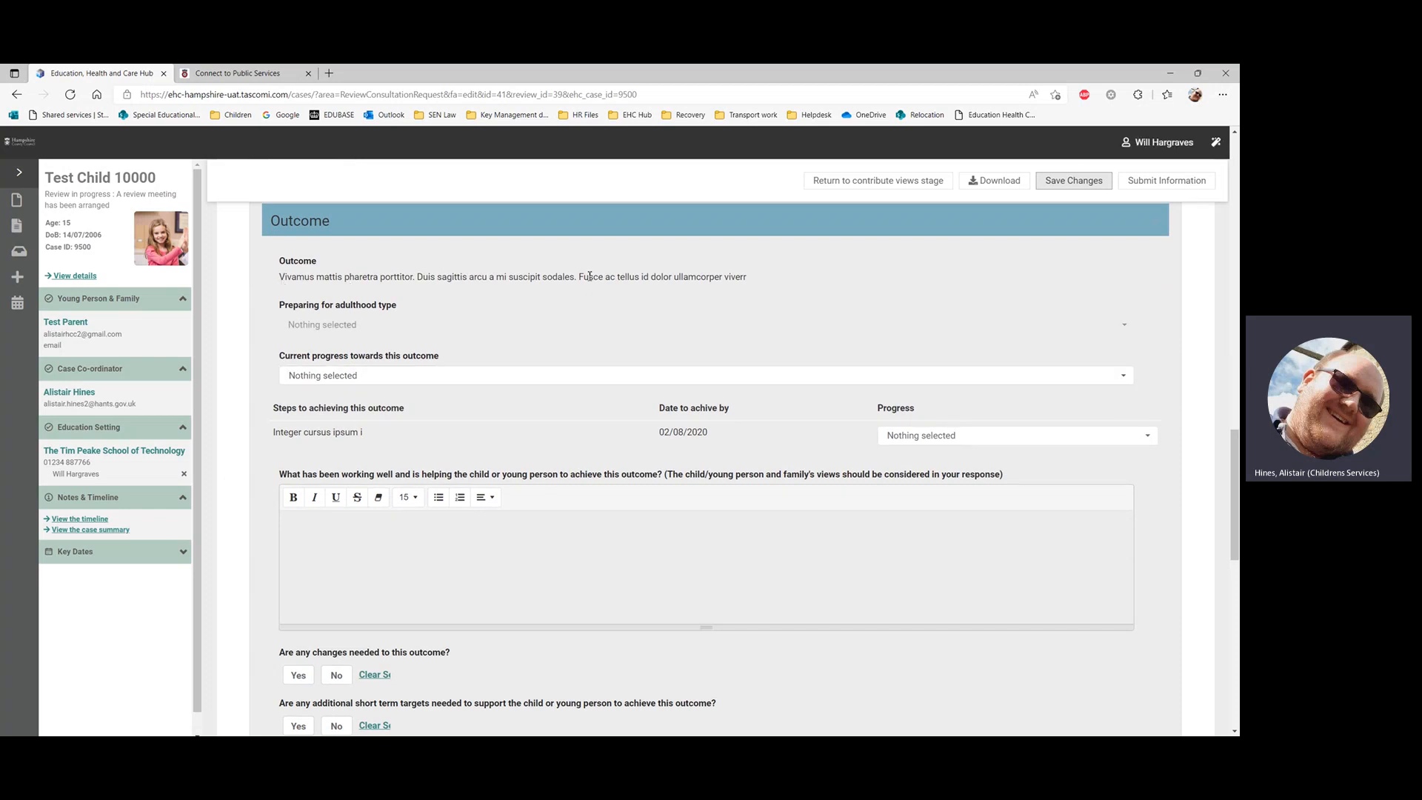
Step: Set the outcome's current progress to On track and mark its step's progress Complete
left_click(432, 377)
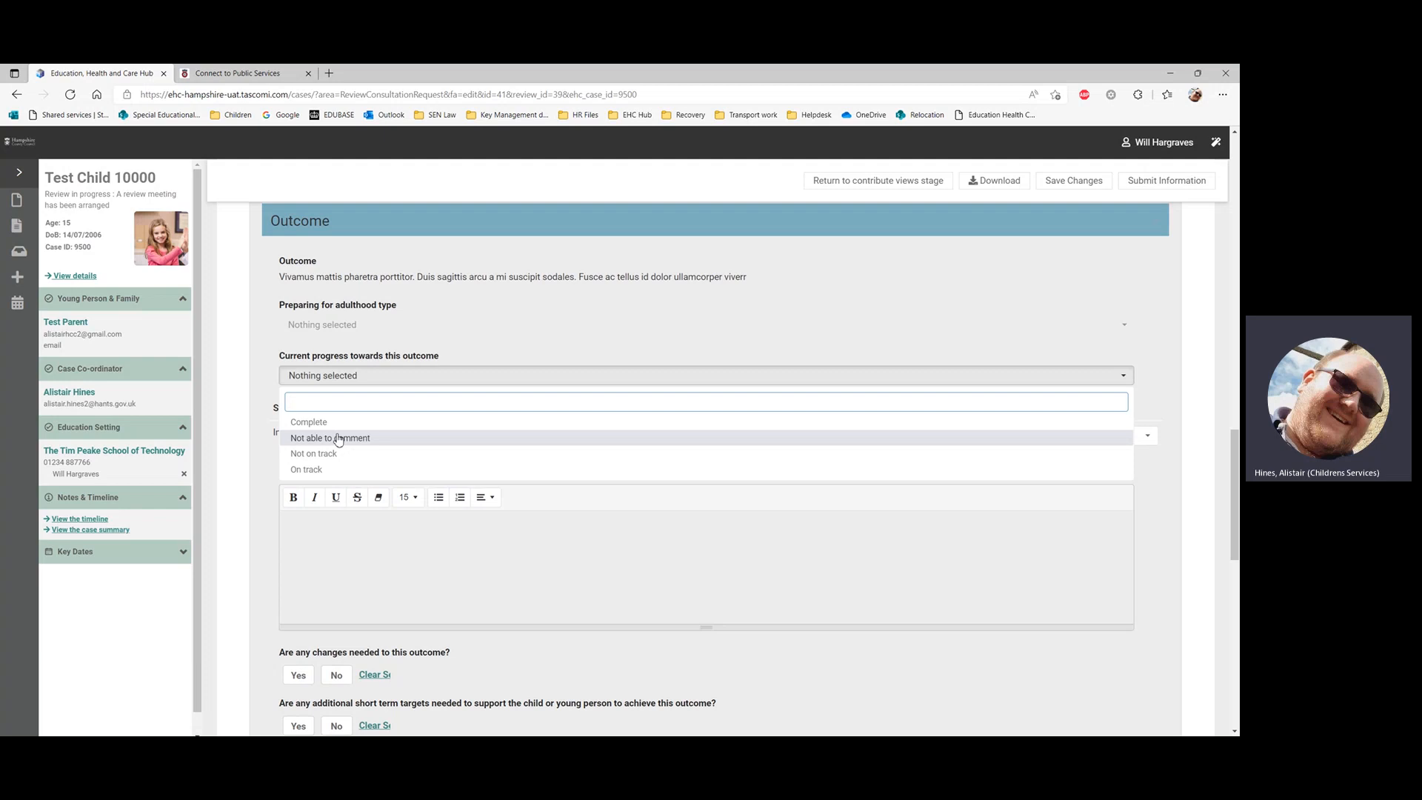
left_click(310, 471)
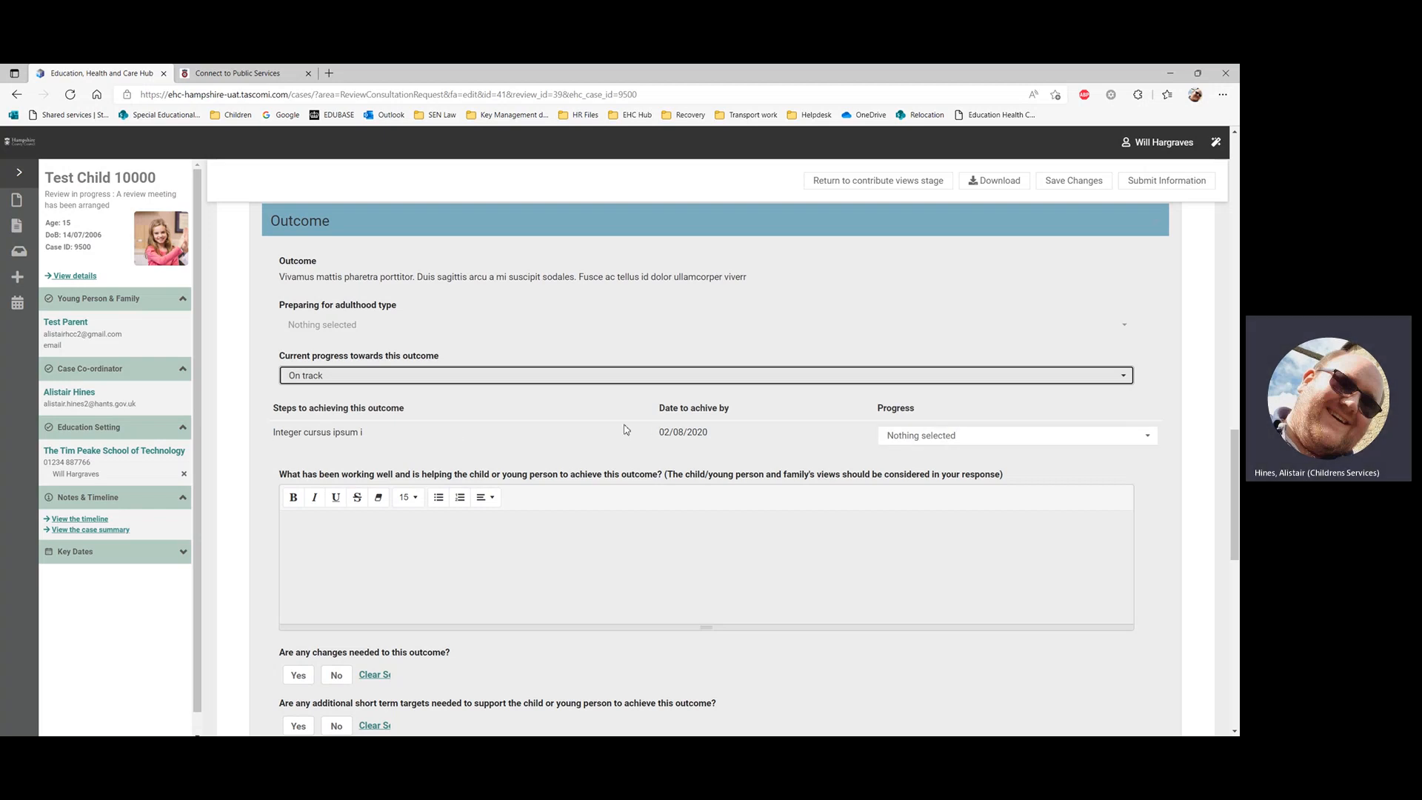
left_click(902, 442)
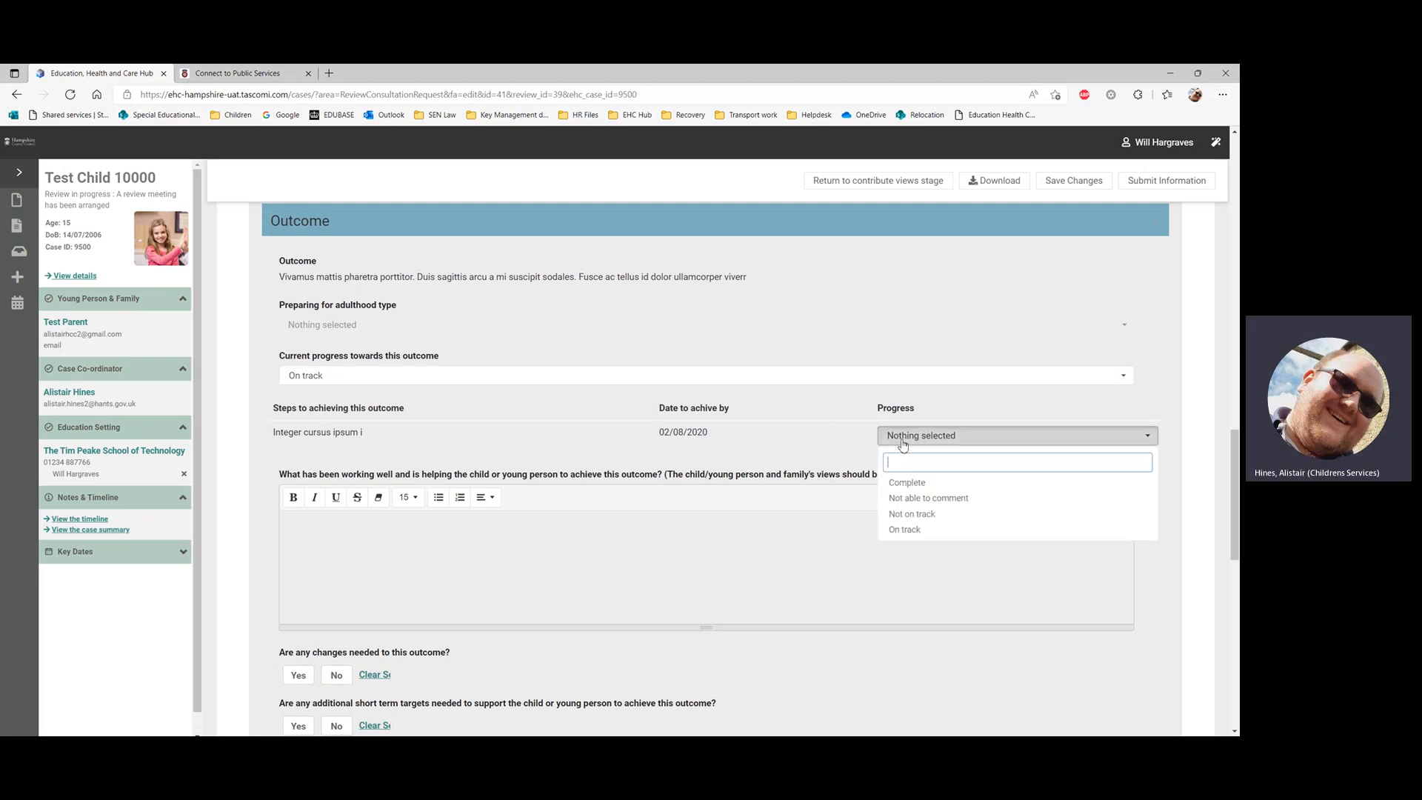
left_click(903, 490)
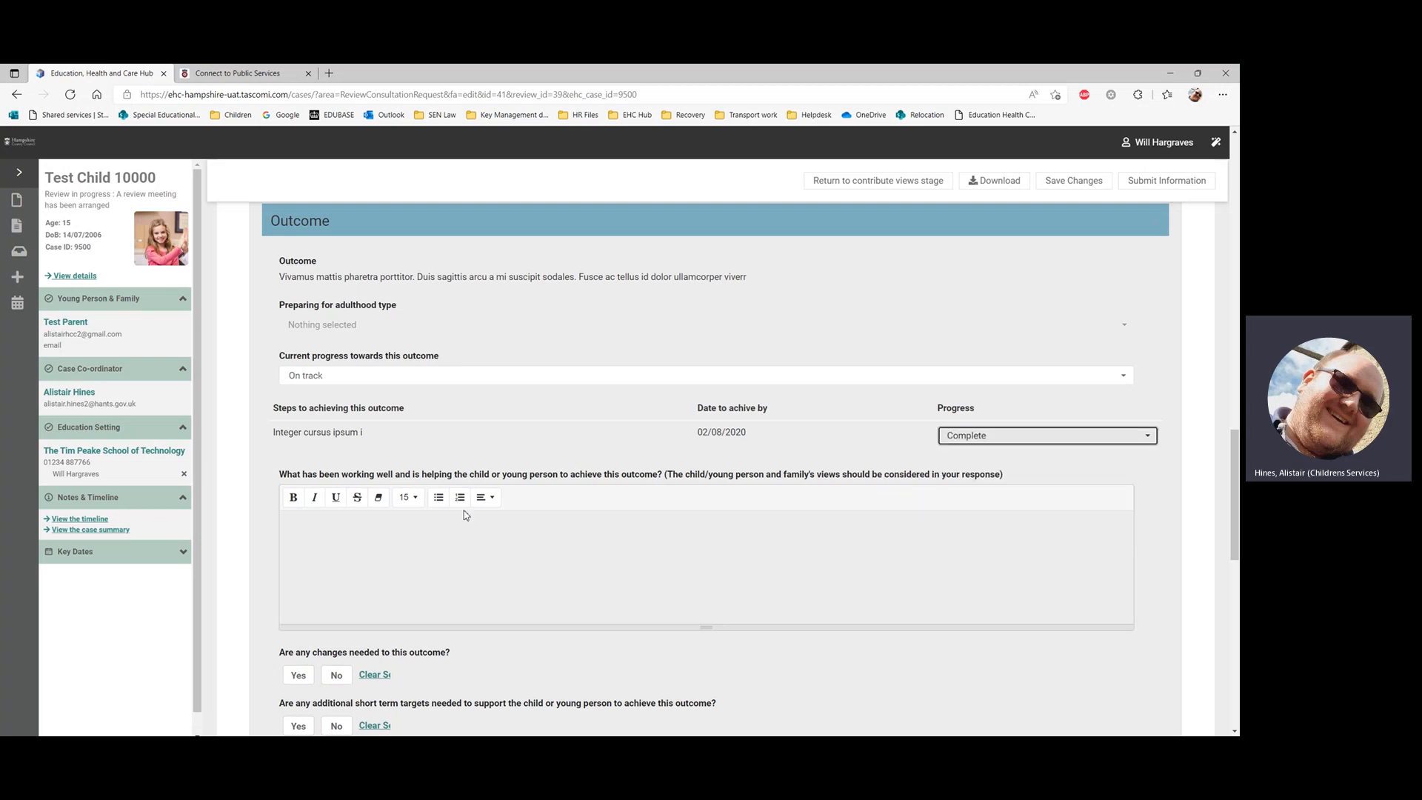
Step: Enter placeholder text in the 'What has been working well' editor
left_click(462, 530)
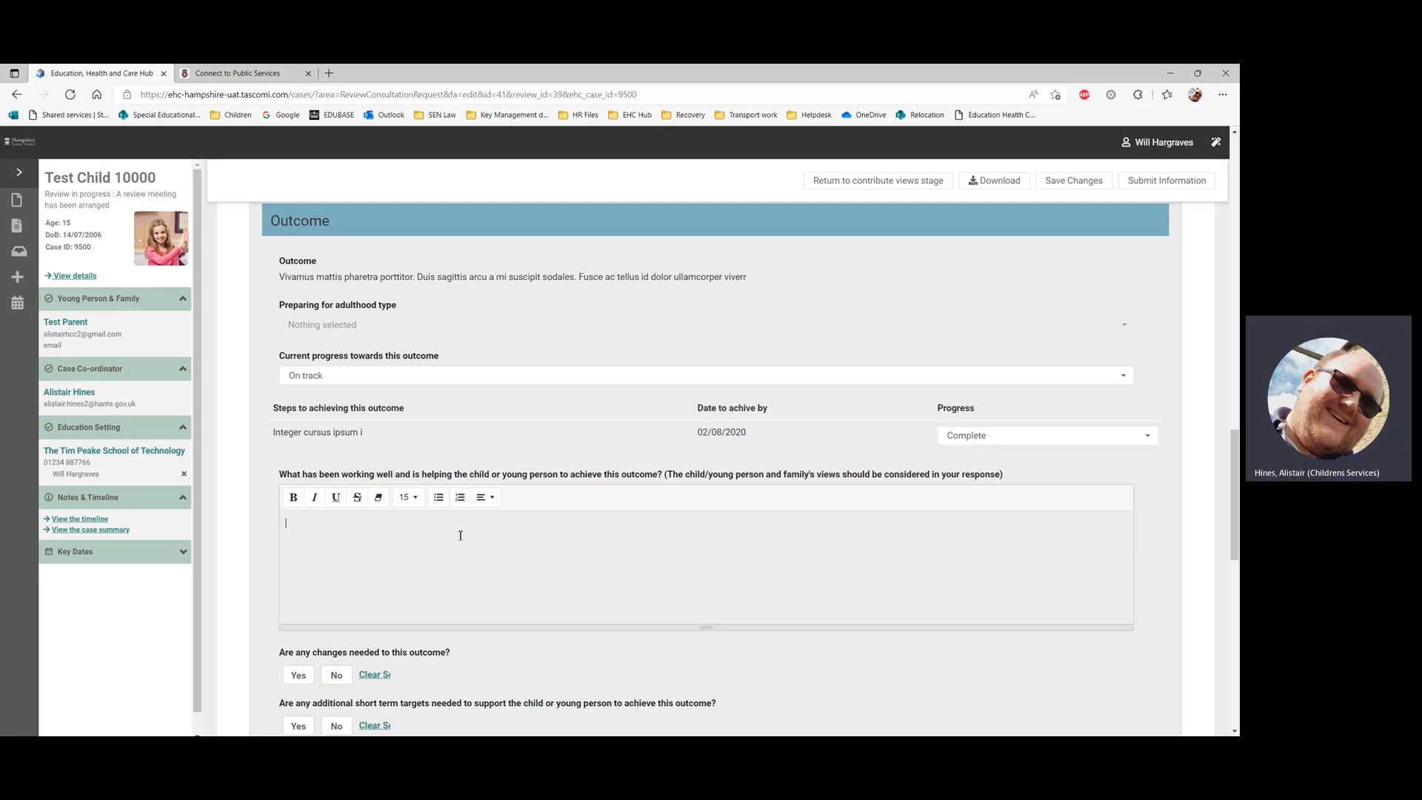
type("fdhsdfgkjfhdgldfgsldhsldhfsldfjsdlfghsjldf")
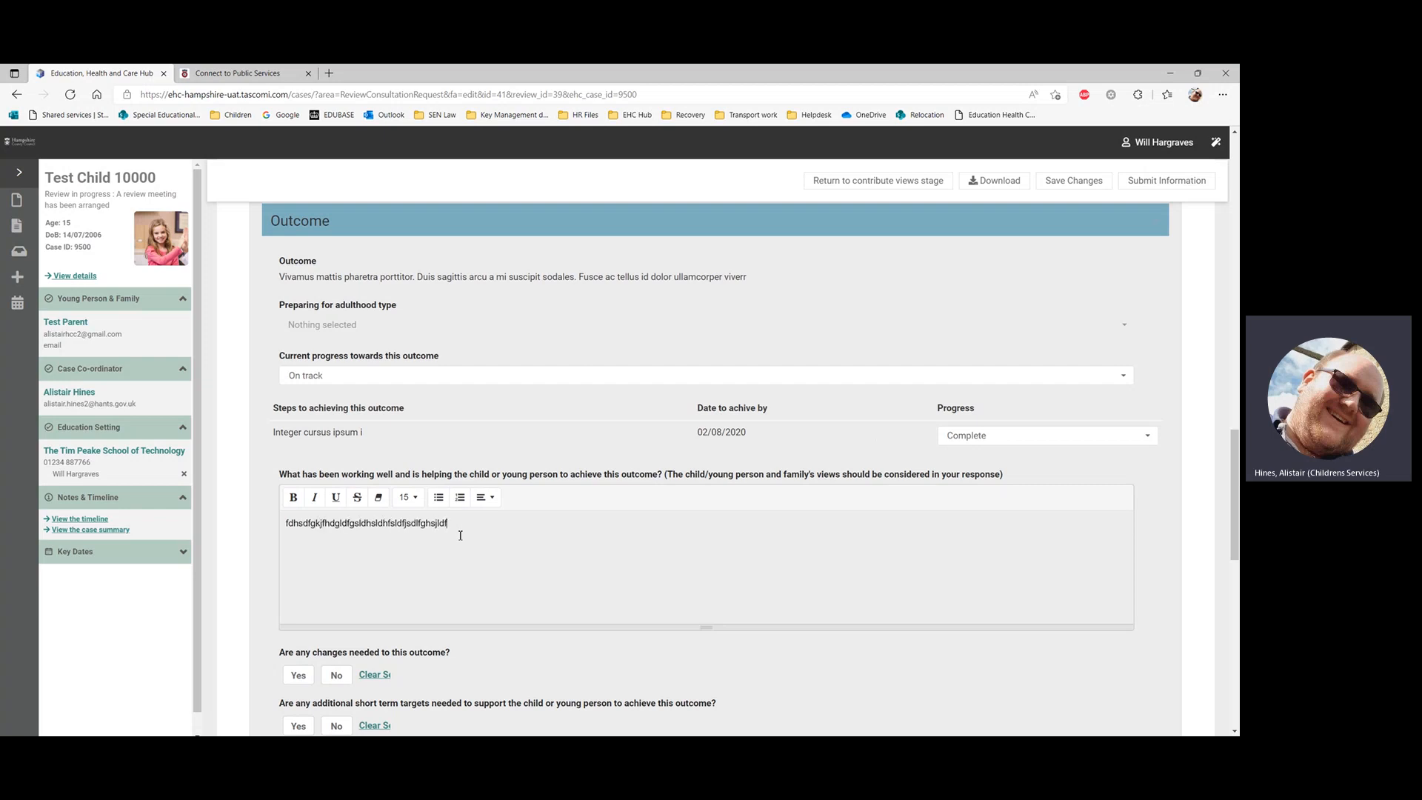
type("skdgjslfj")
scroll(304, 533, "down", 2)
scroll(286, 499, "up", 2)
scroll(310, 314, "down", 1)
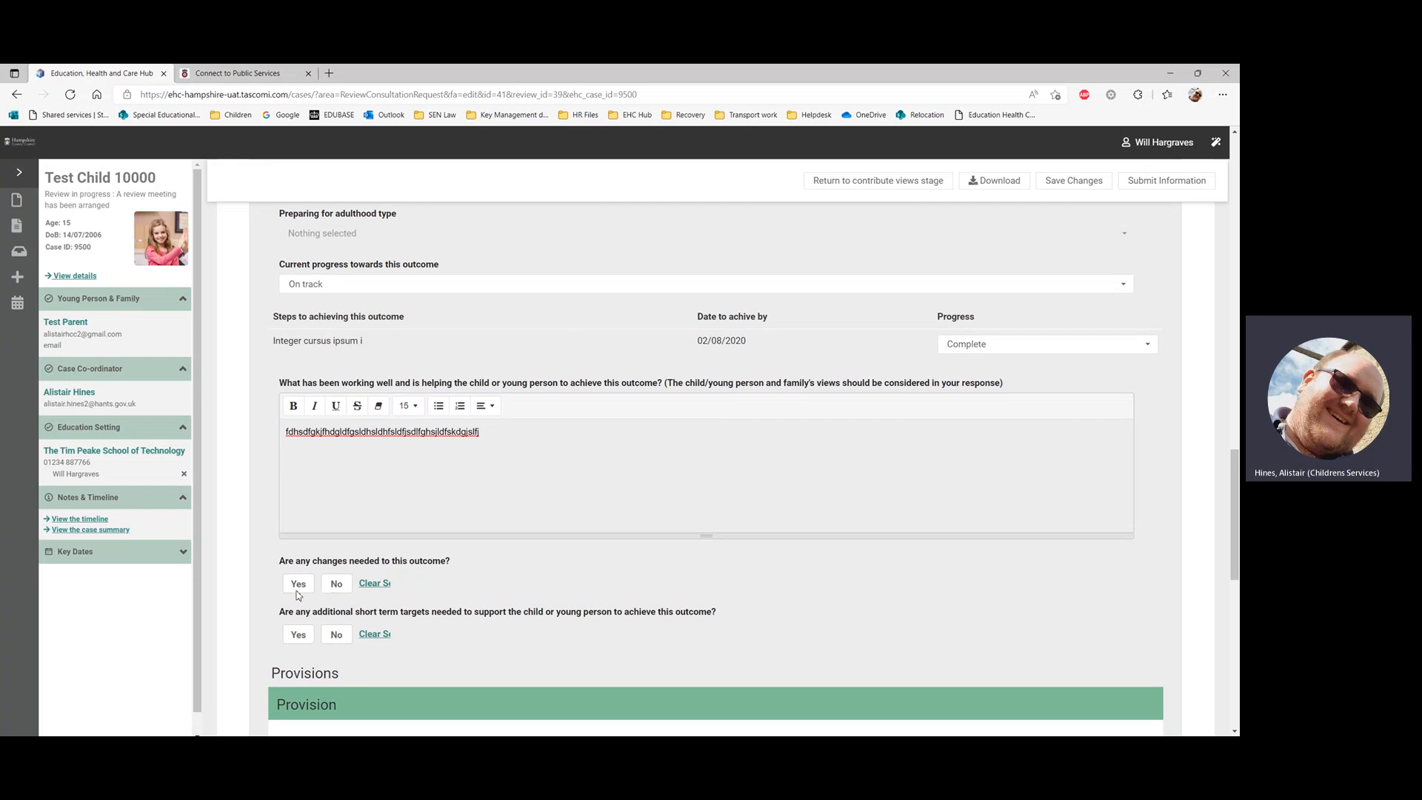
Step: Record No for changes to this outcome and Yes for additional short term targets
left_click(344, 587)
scroll(331, 552, "down", 1)
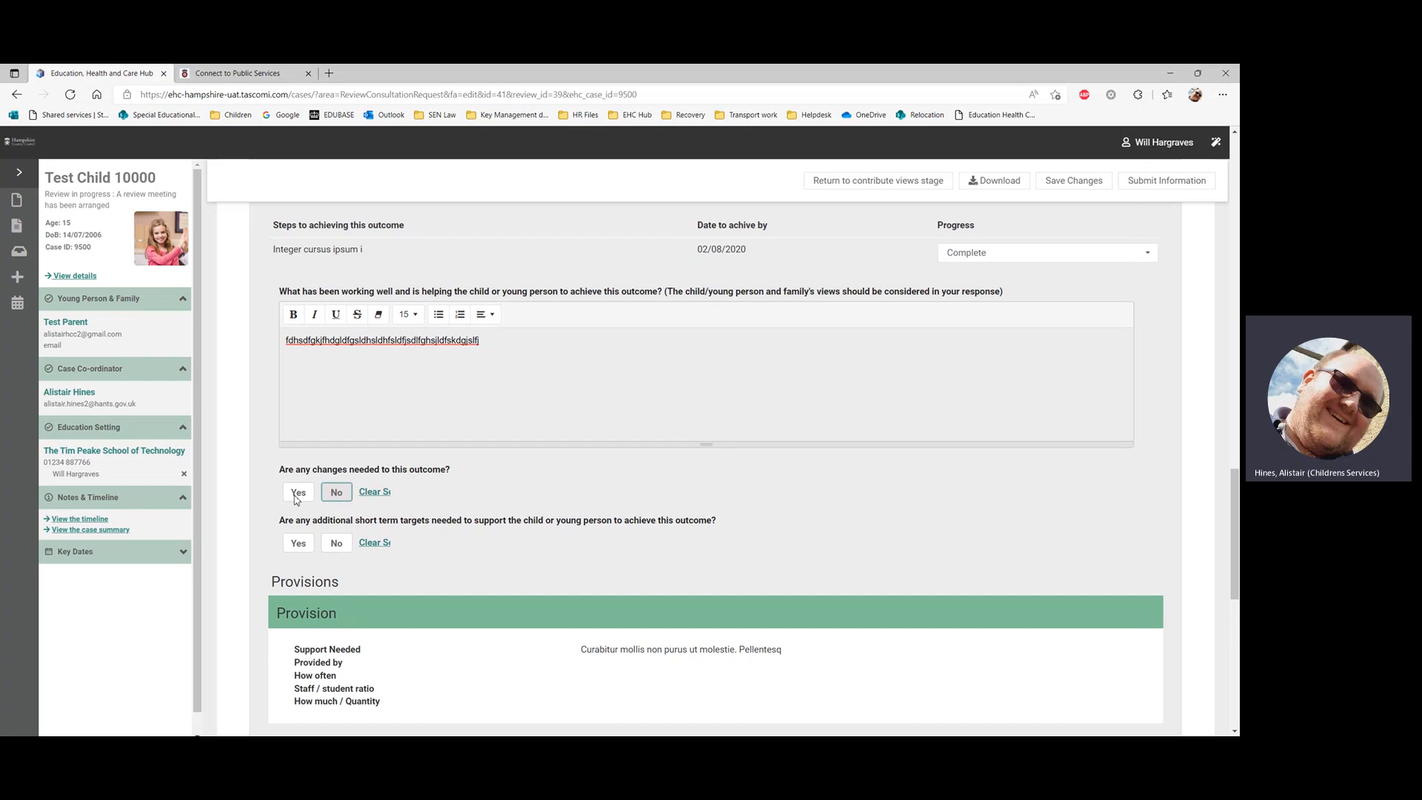
left_click(297, 495)
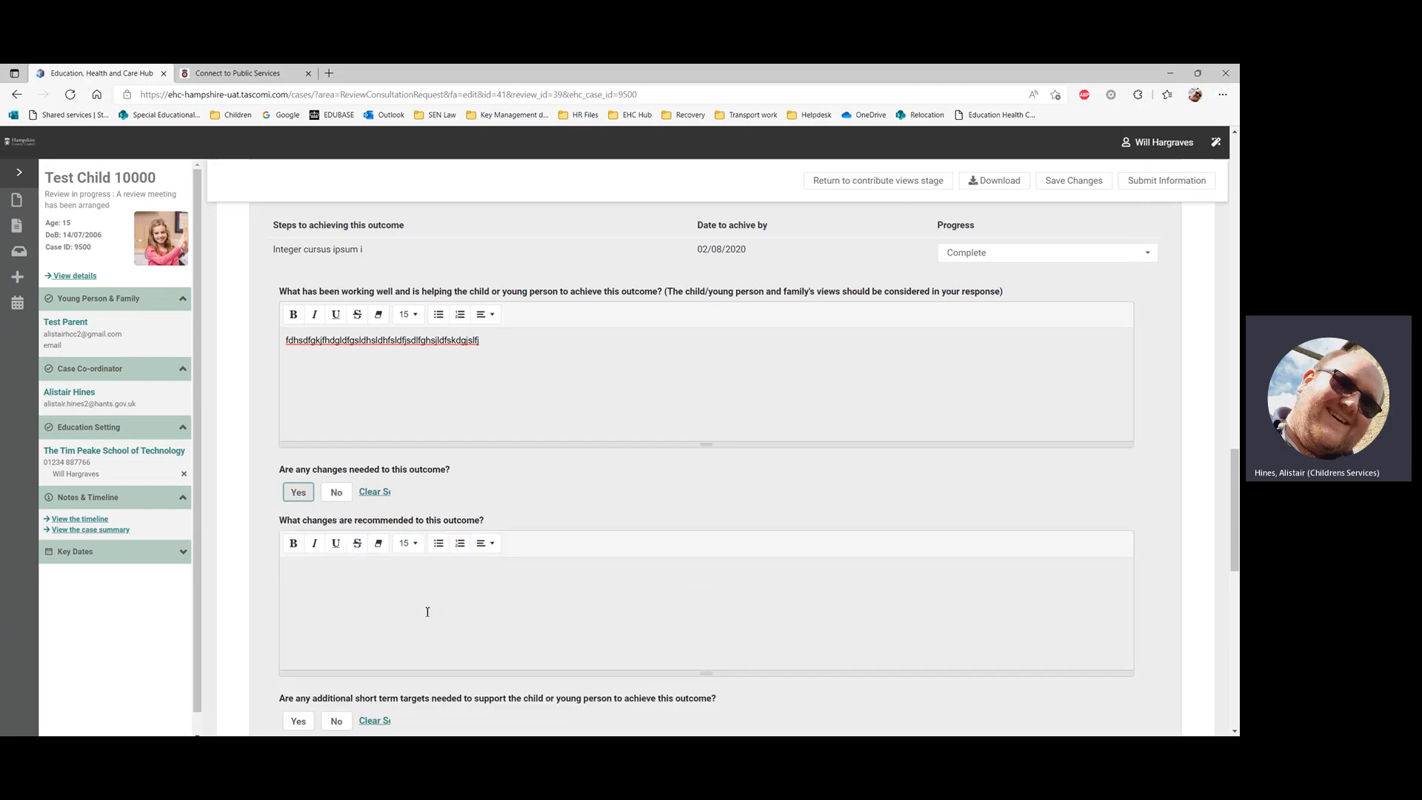
left_click(341, 496)
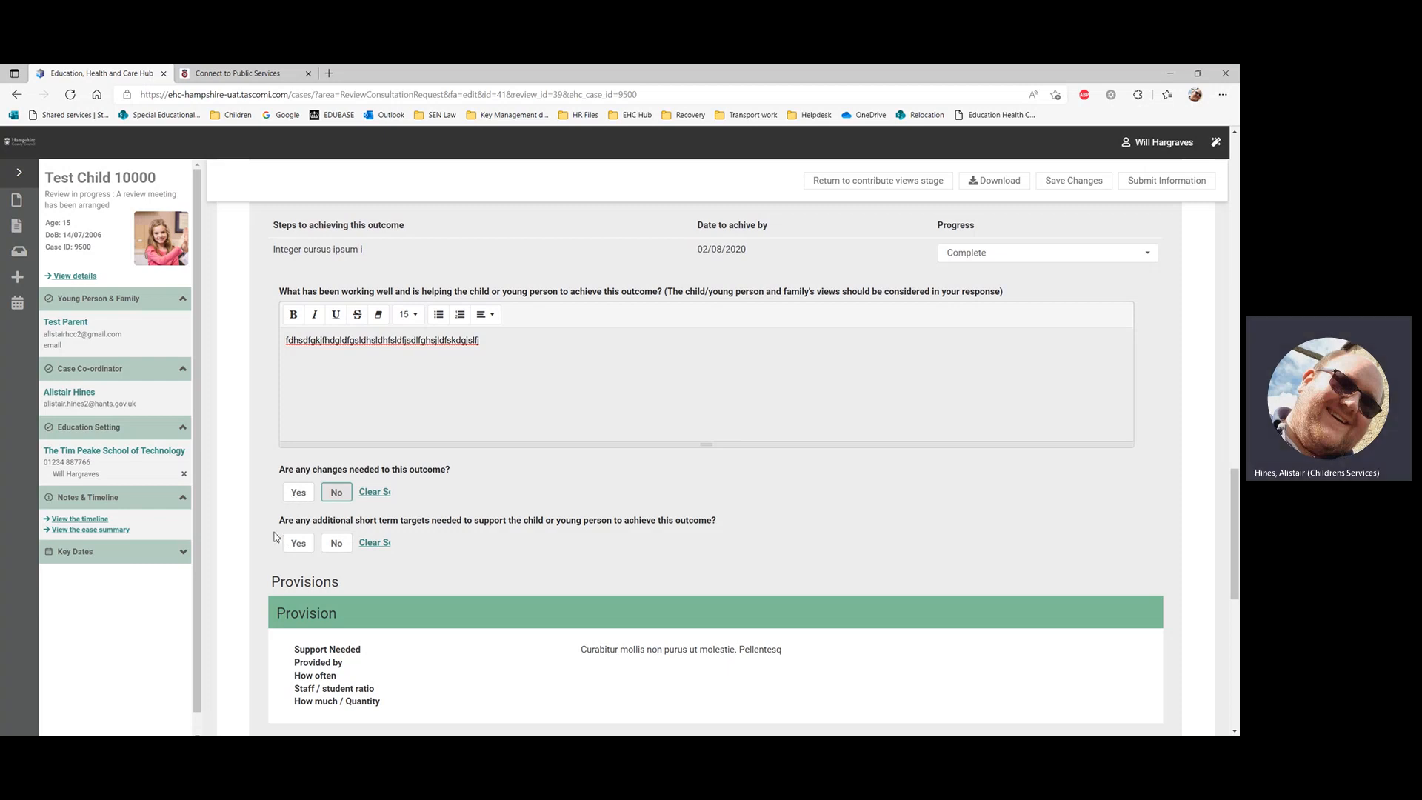
left_click(297, 544)
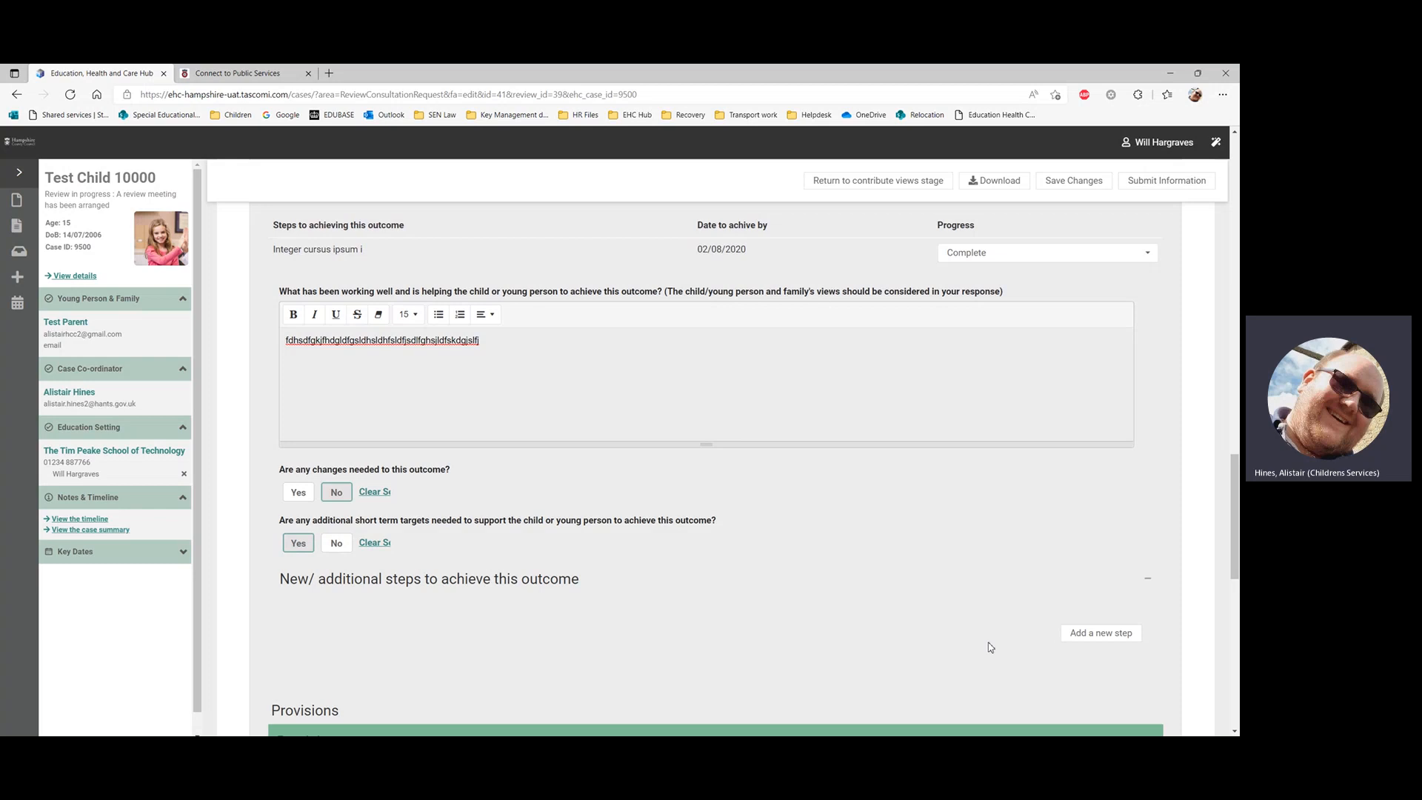
Step: Add a new step with placeholder text and target date 01/01/2024, then save the changes
left_click(1088, 633)
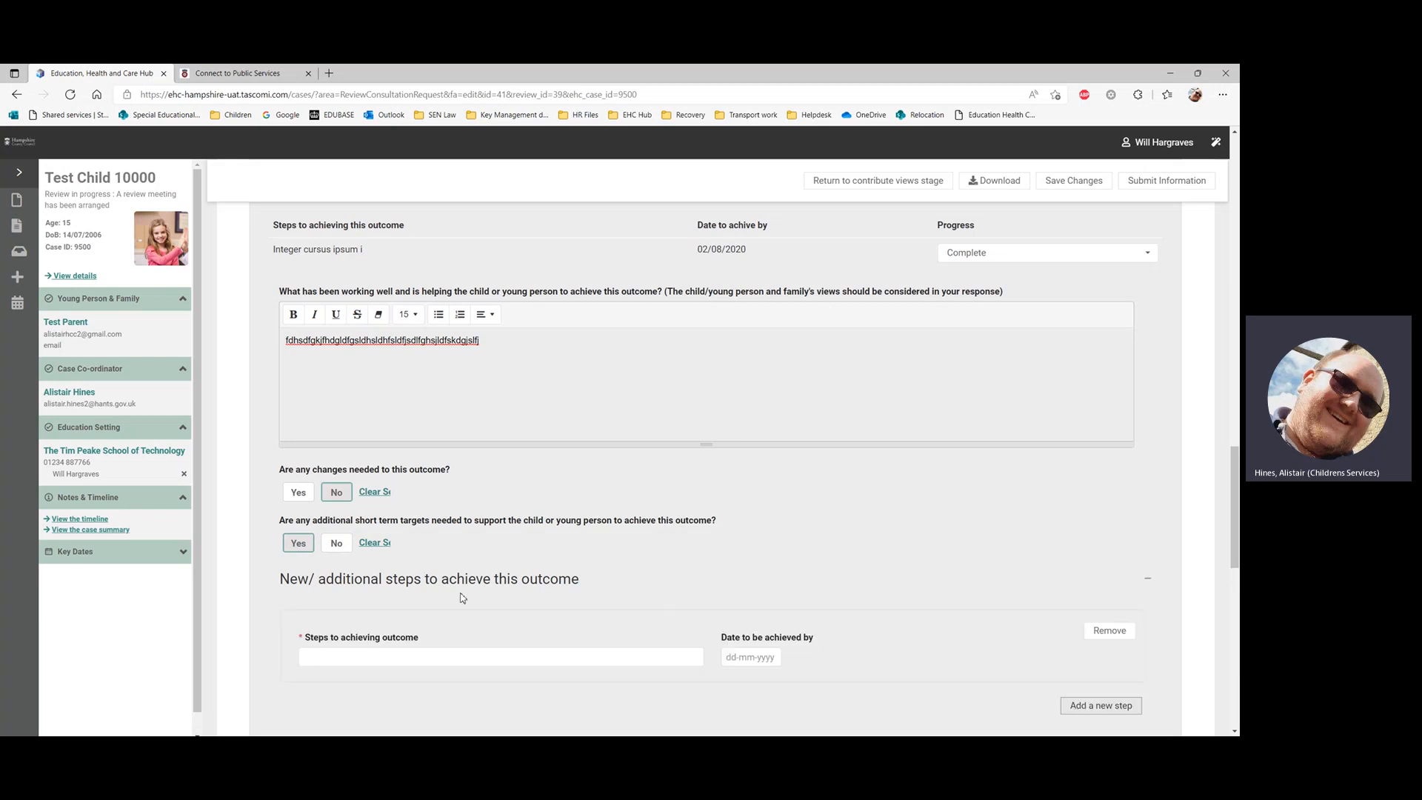
scroll(425, 552, "down", 1)
left_click(407, 565)
type("dfgbdf")
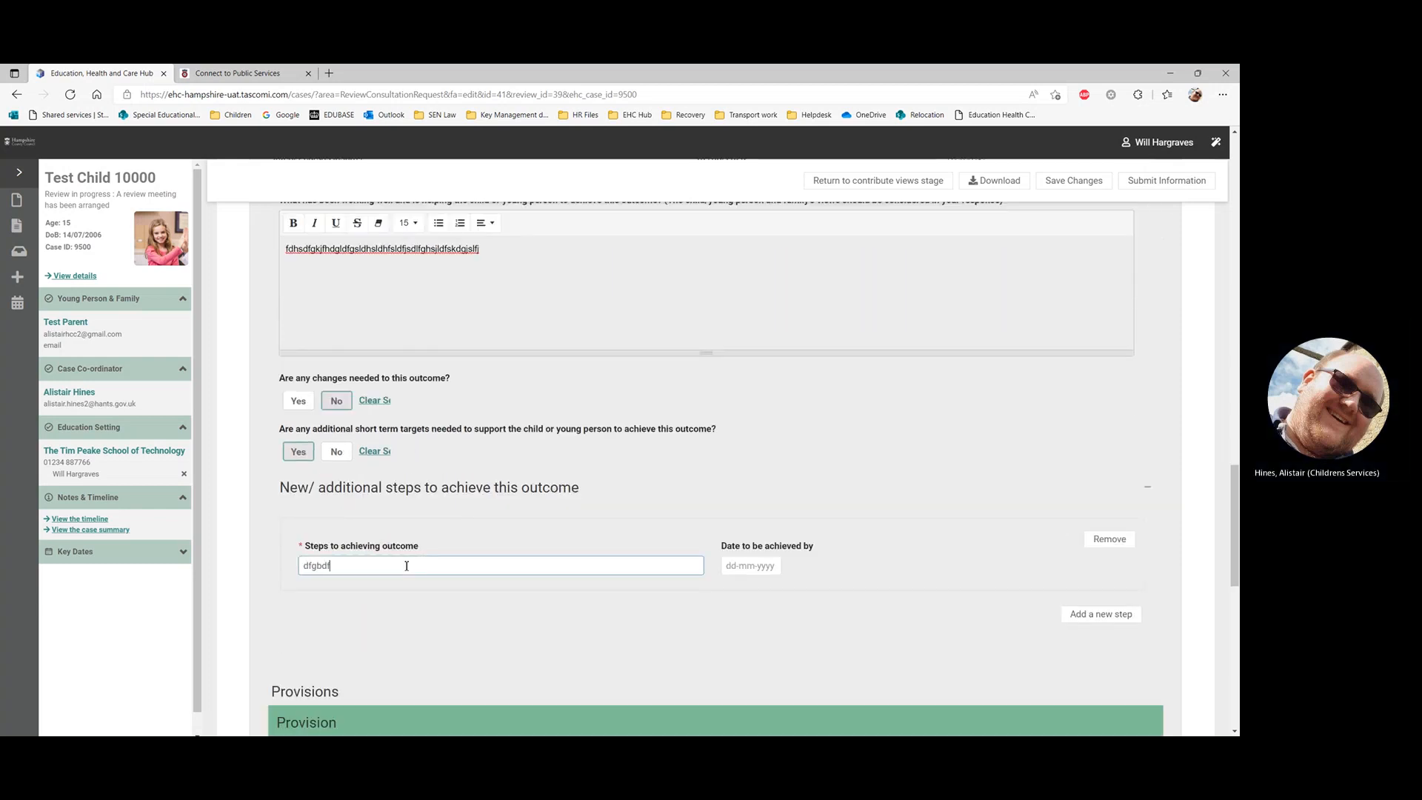
type("gdfsdfsadvzdvszvf")
left_click(748, 565)
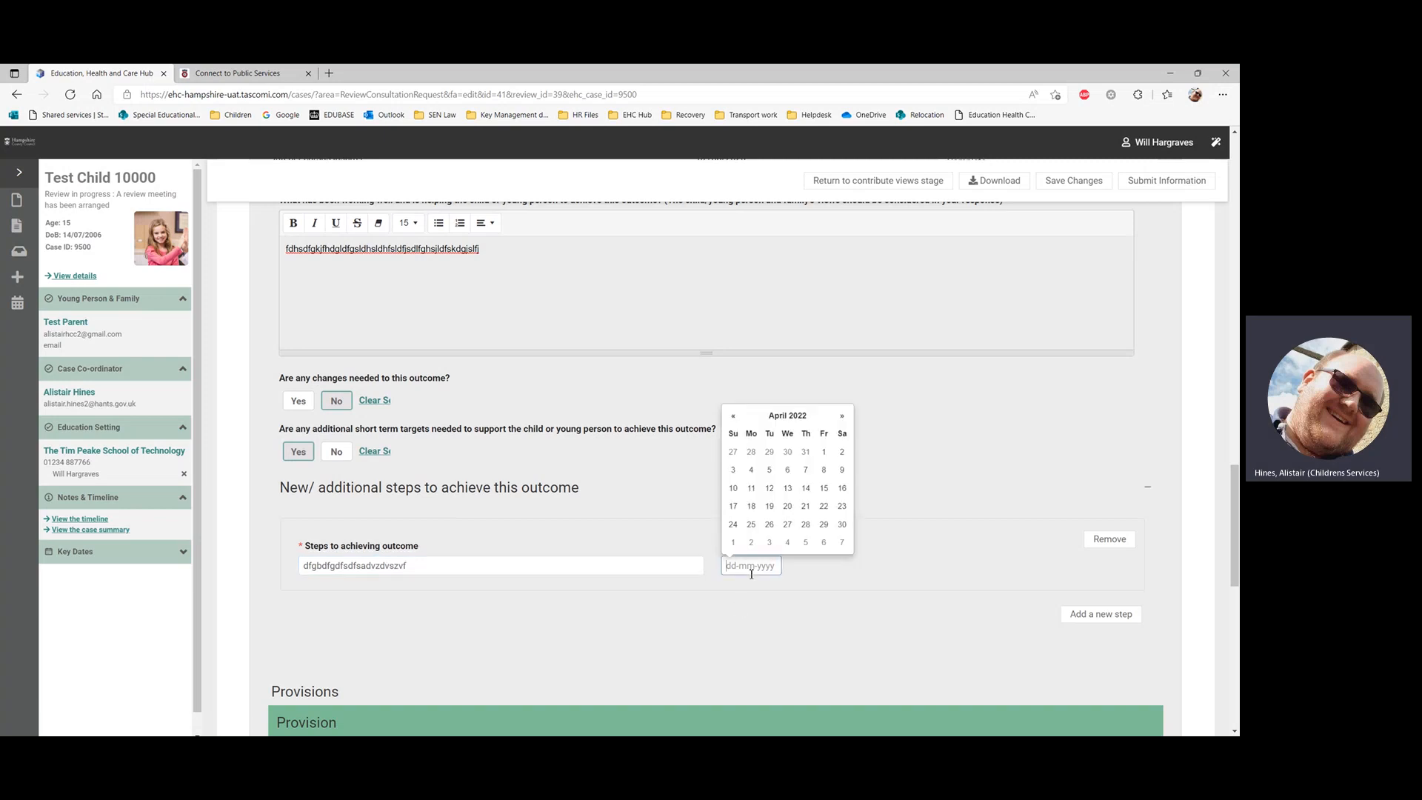
type("01/01/2024")
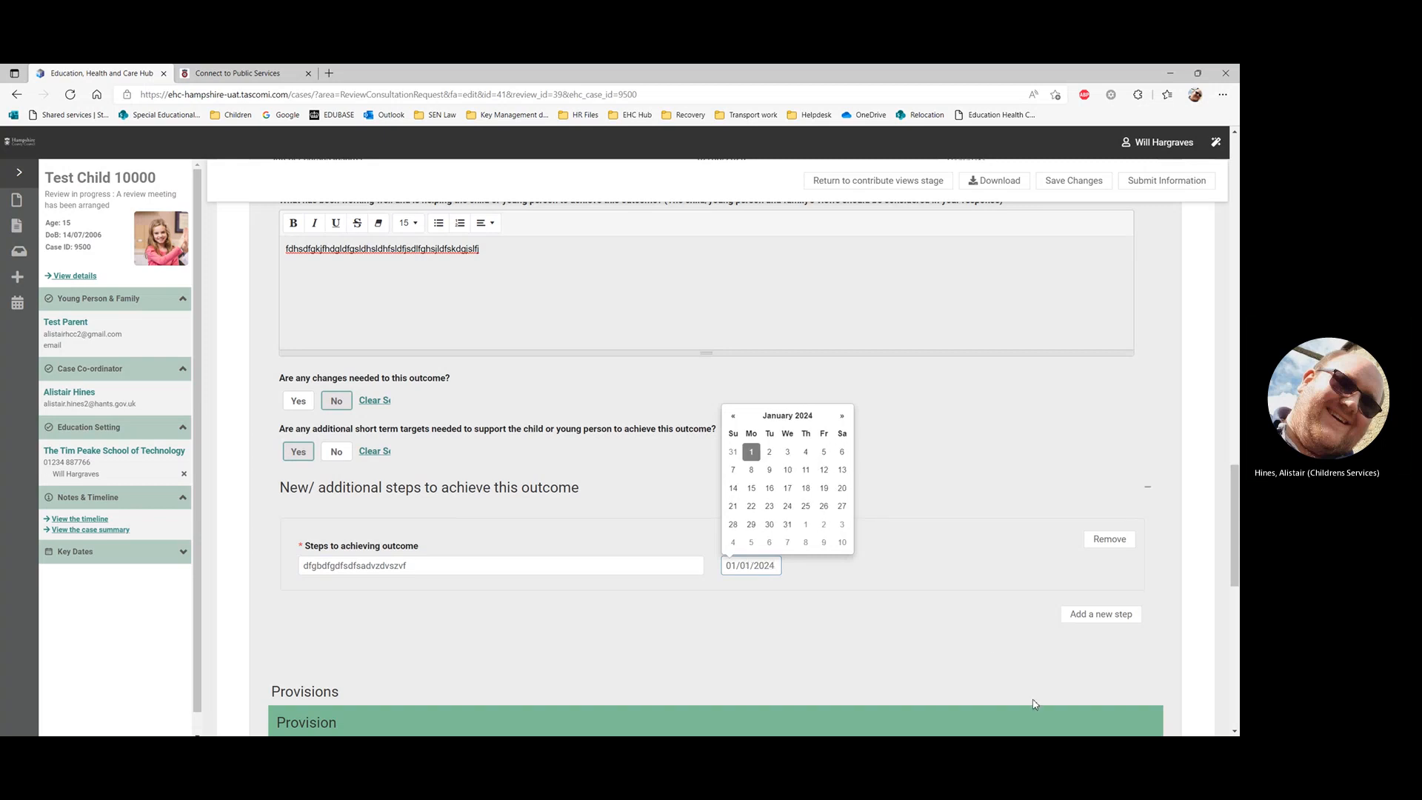
left_click(929, 634)
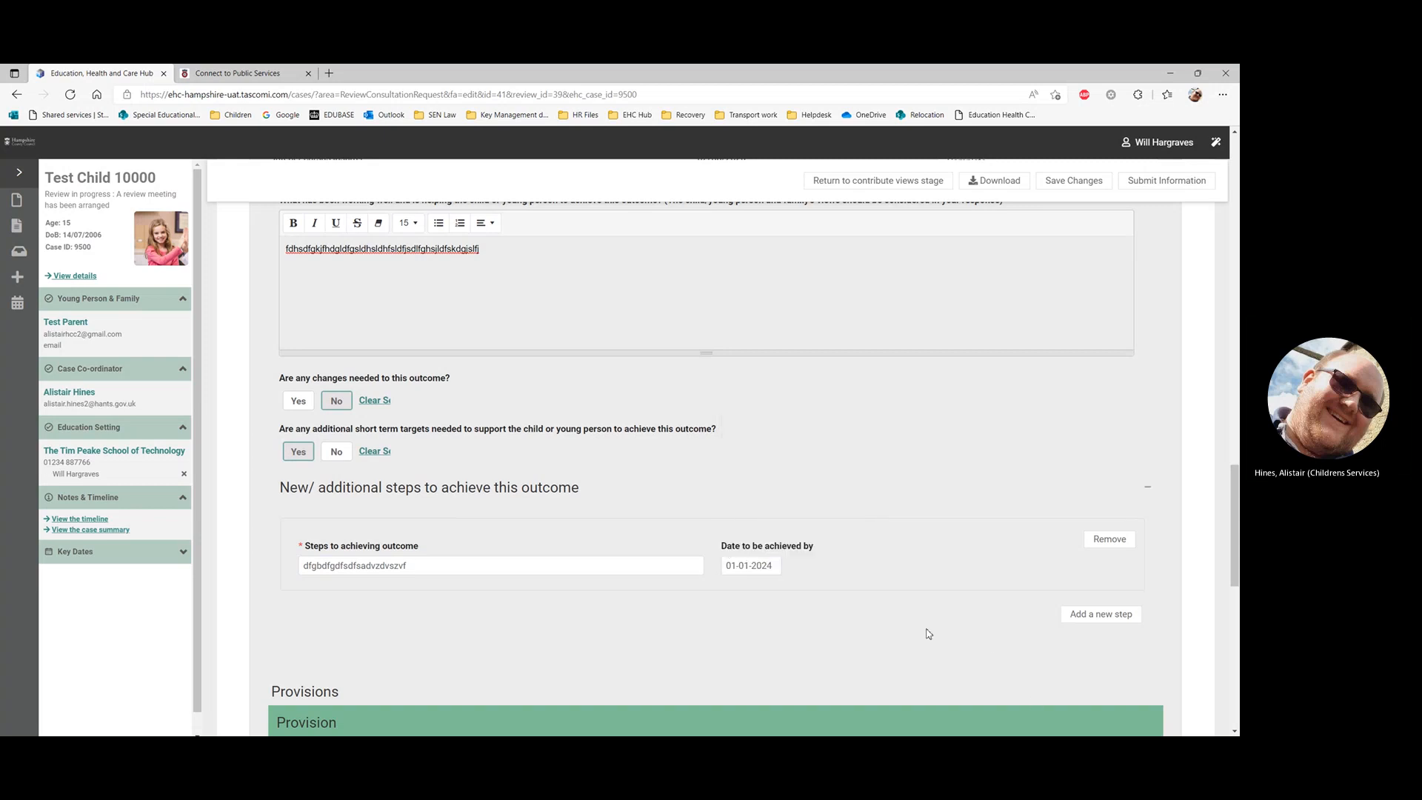
left_click(1057, 182)
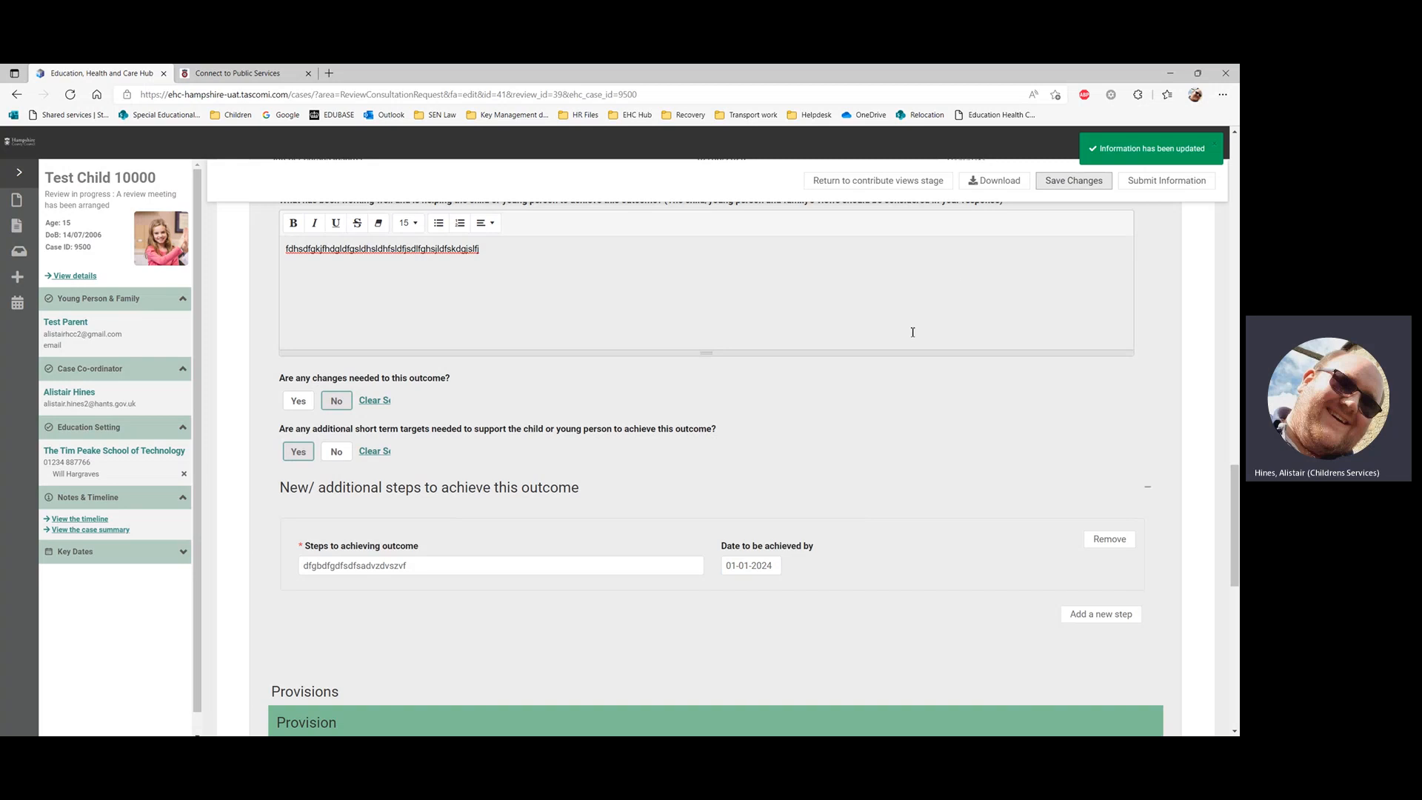
Step: Answer Yes to whether the SEN provision supporting this outcome needs changes
scroll(421, 570, "down", 5)
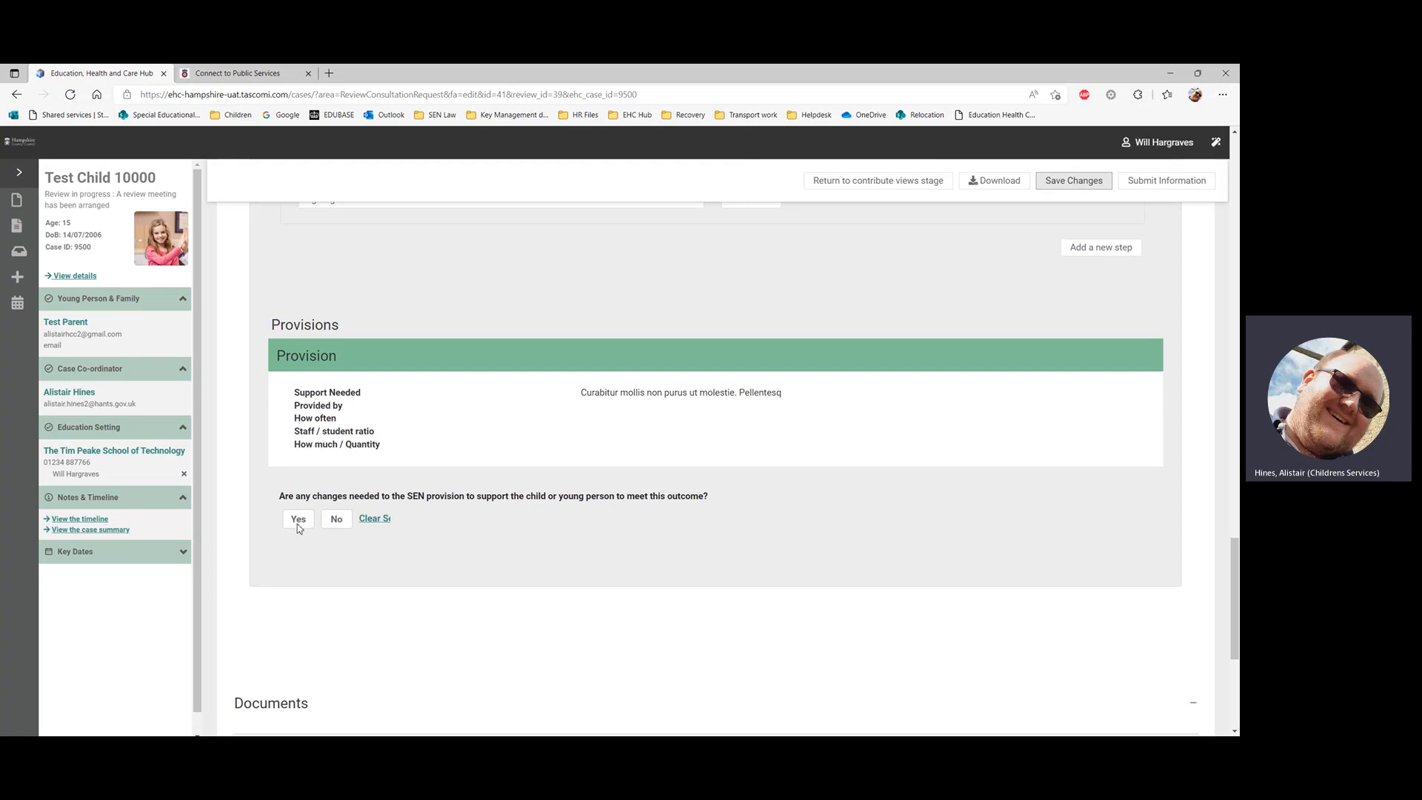
left_click(299, 522)
Step: Add a new provision with placeholder support needed, provider, staff/student ratio and quantity
left_click(1077, 581)
scroll(699, 543, "down", 3)
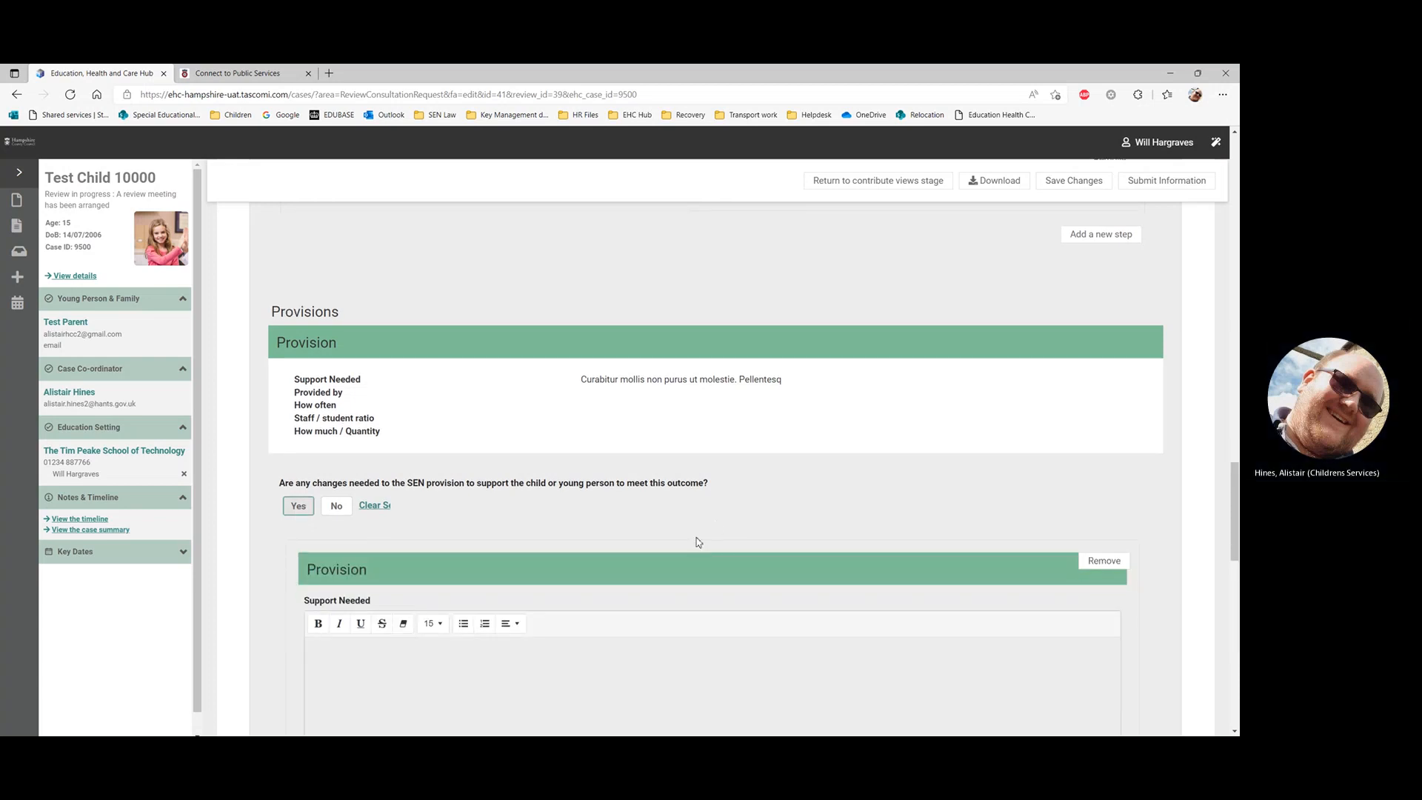
left_click(697, 503)
type("gvdfg")
left_click(570, 619)
type("fgdfgdf")
left_click(802, 619)
type("dfgdfgxsdf")
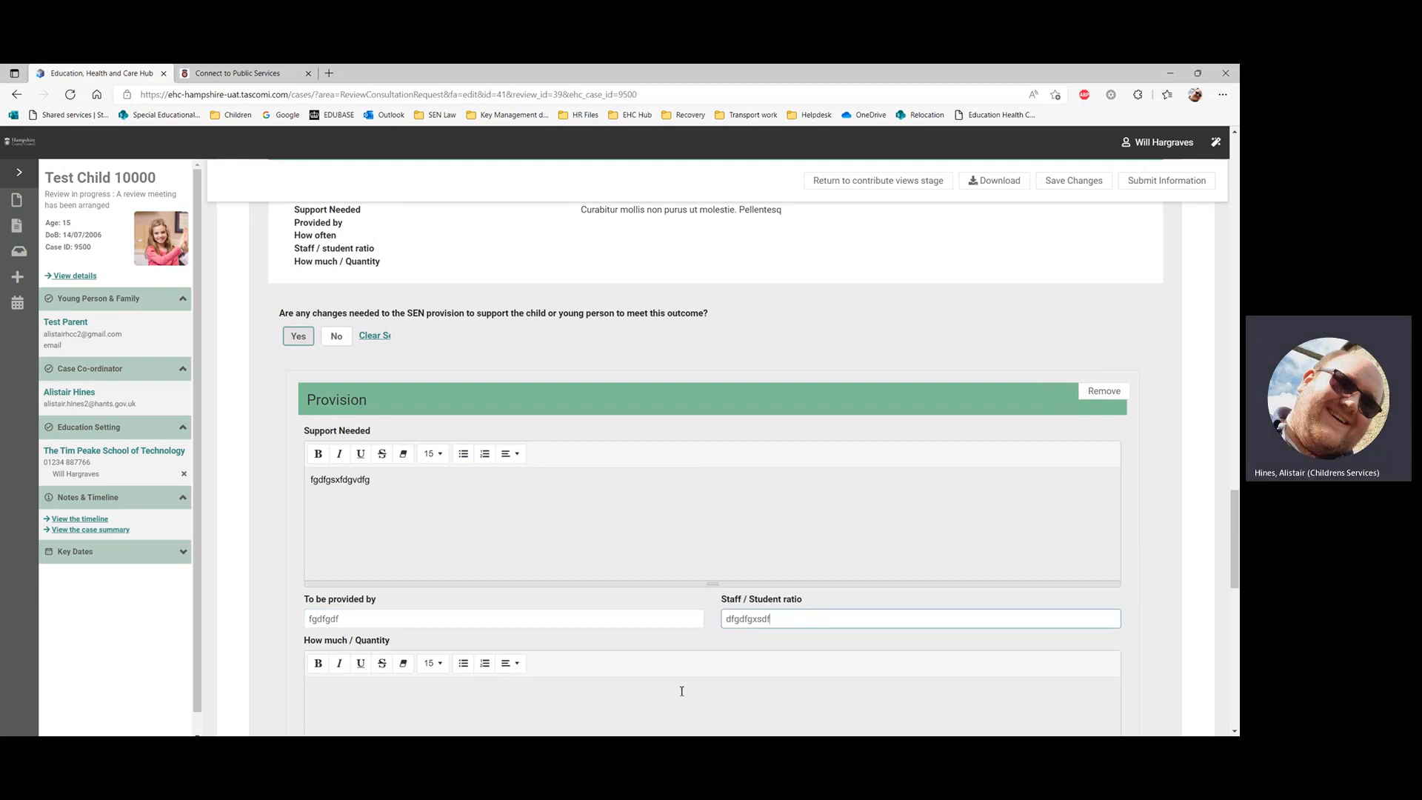
left_click(677, 688)
type("dfgdfgd")
Step: Fill in how often the provision is delivered and save the response
scroll(606, 592, "down", 5)
left_click(606, 543)
type("dfgdfgdfgdg")
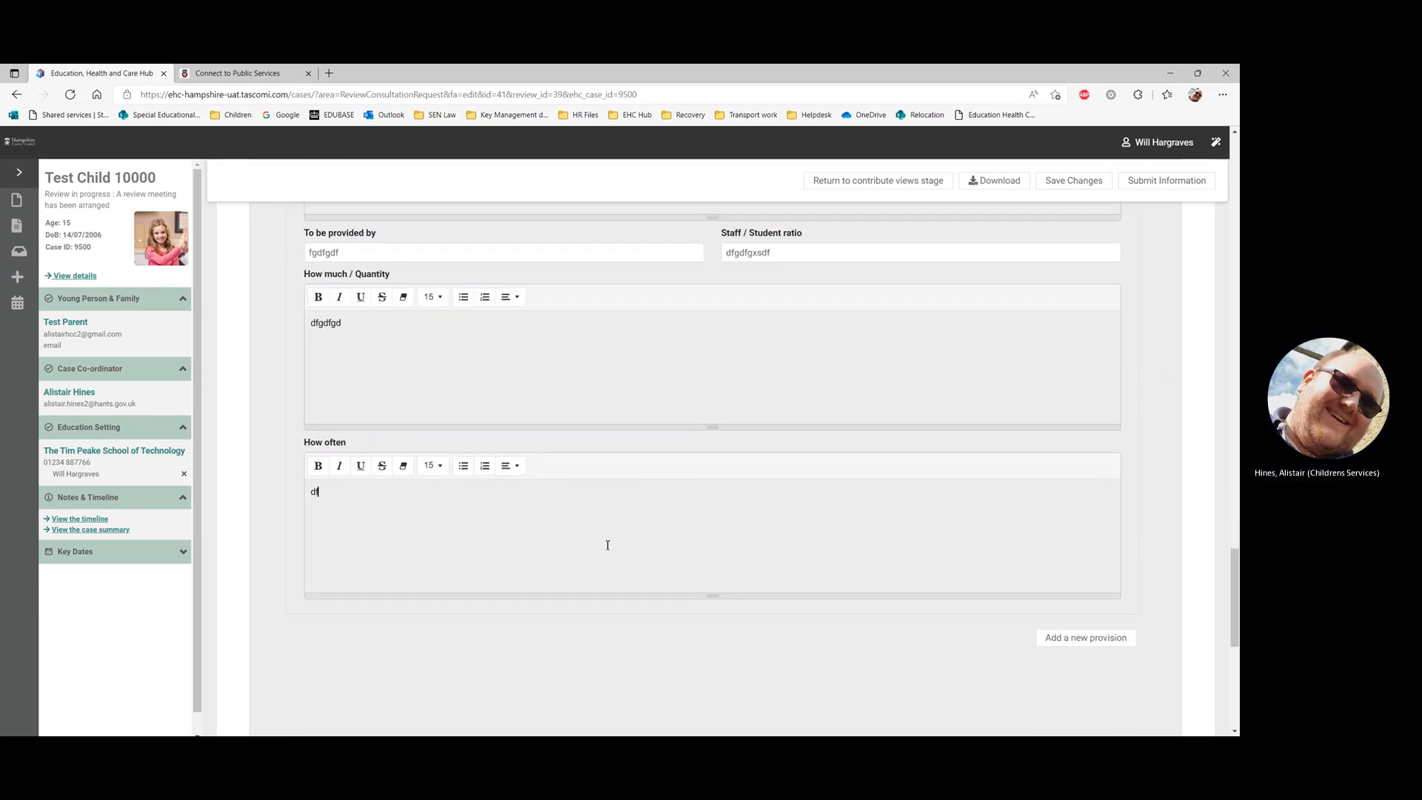
left_click(1079, 187)
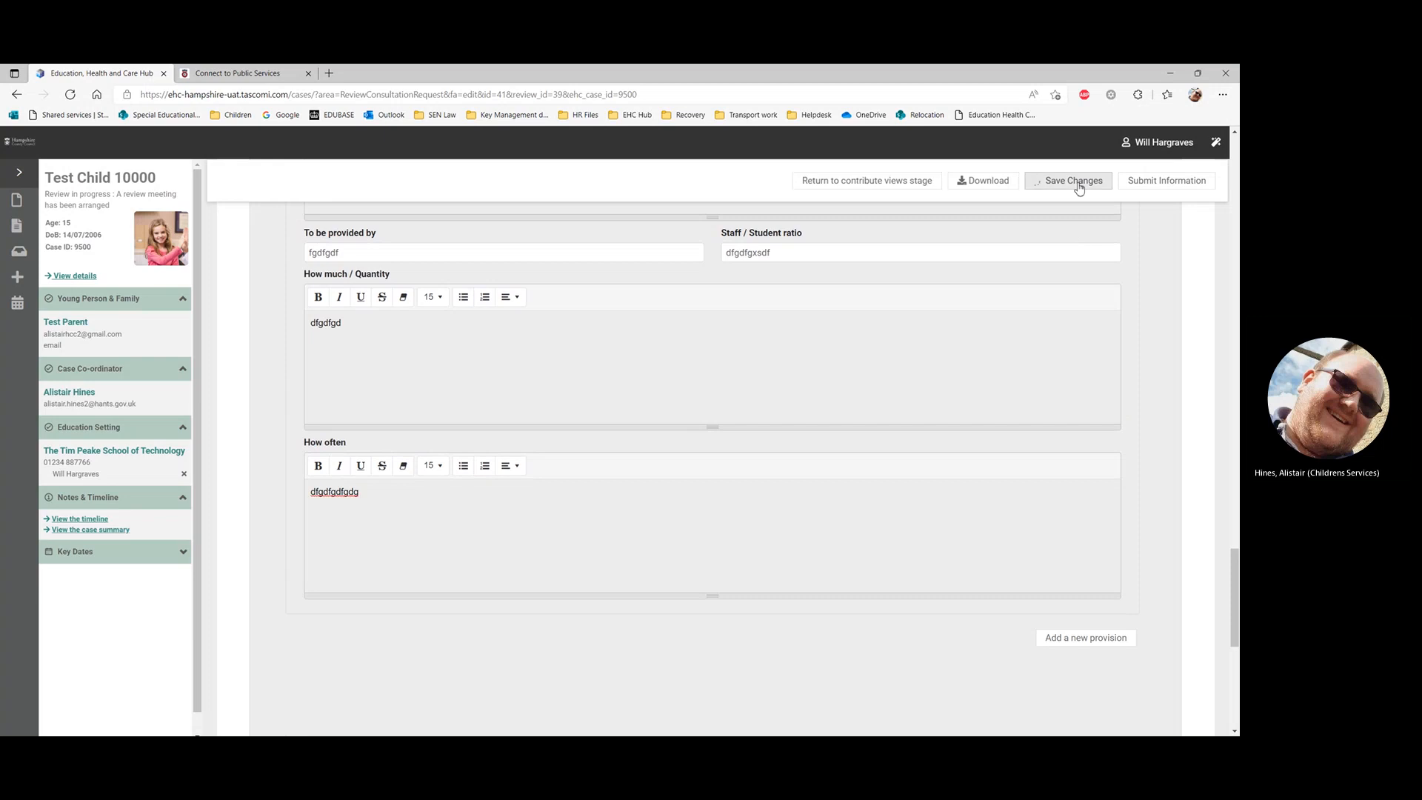
scroll(978, 318, "up", 15)
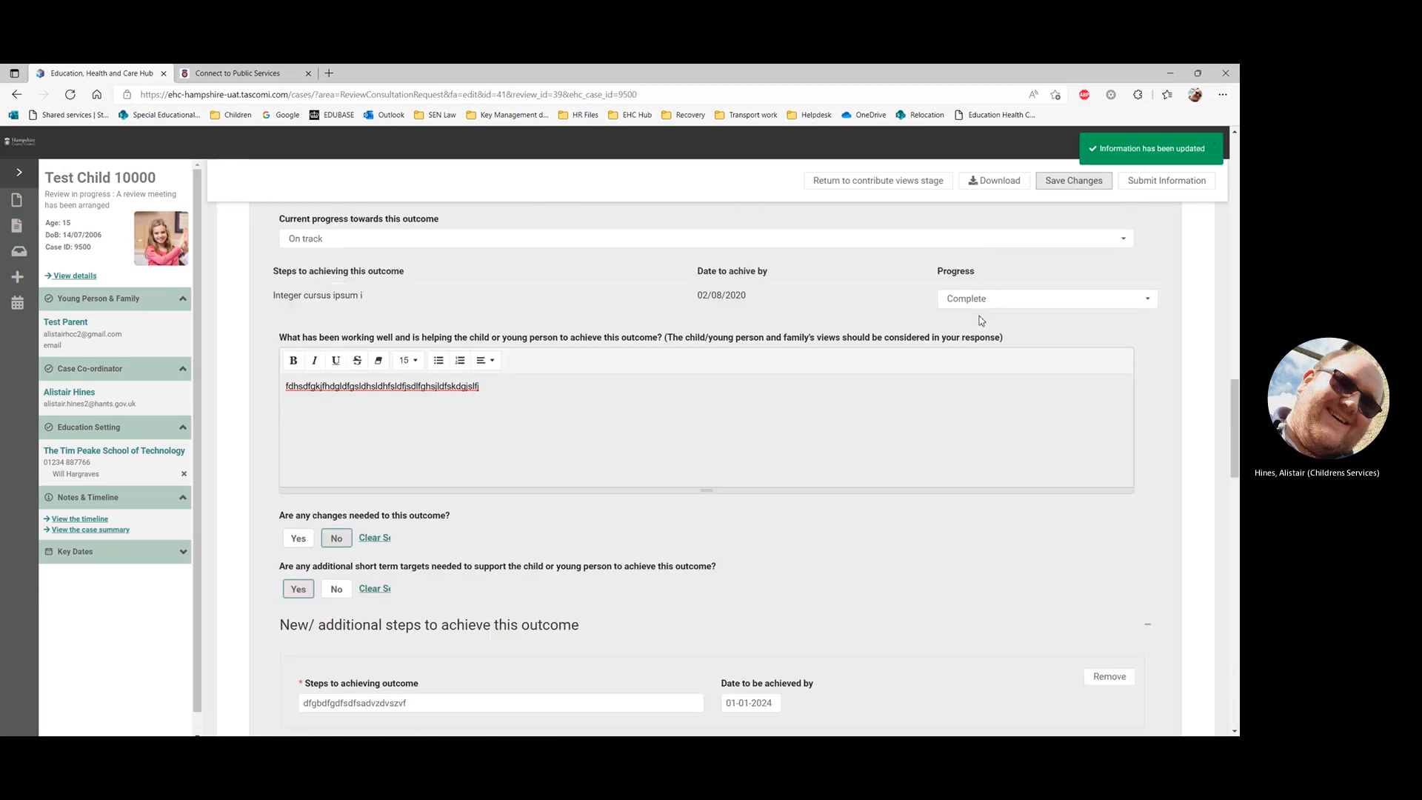
scroll(981, 320, "up", 15)
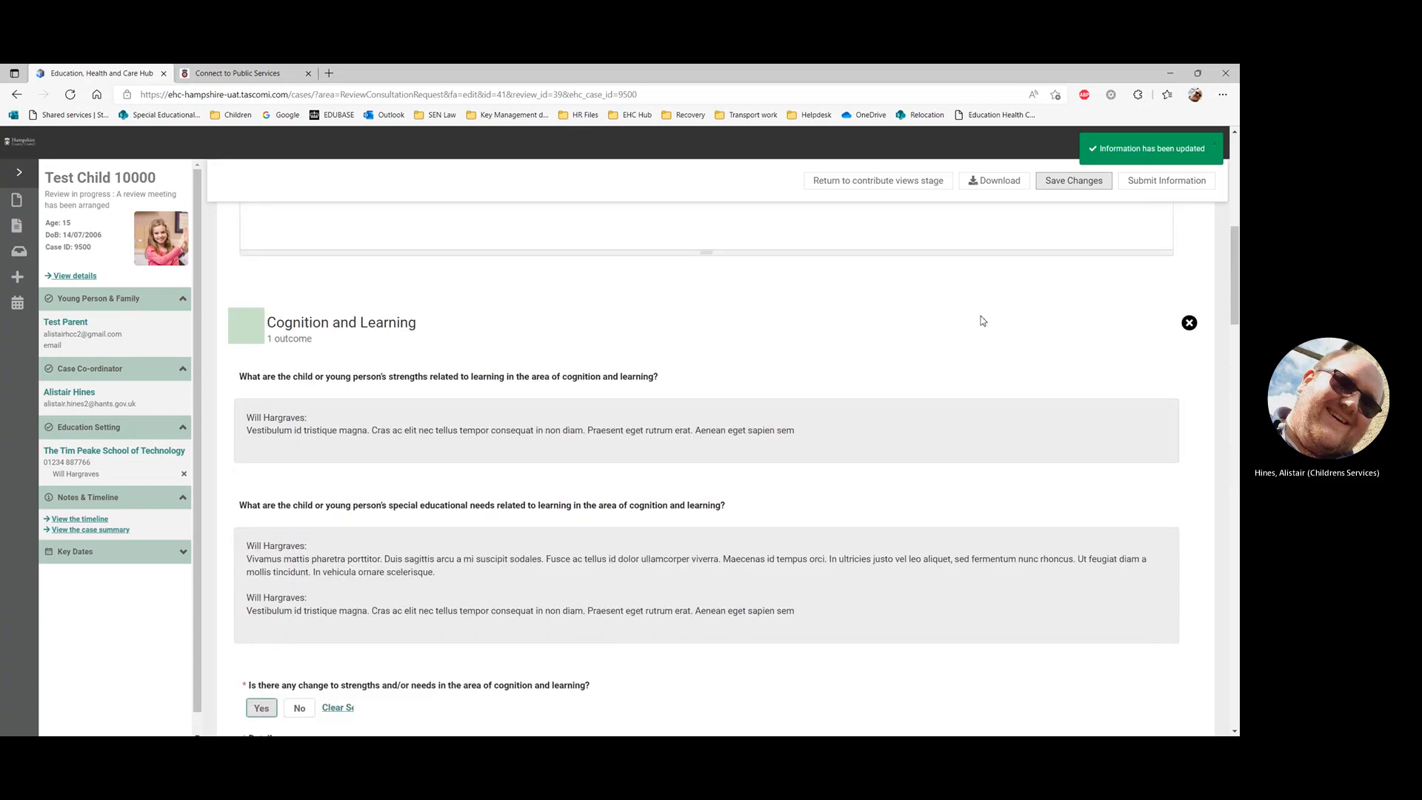
Step: Switch to the Sensory and/or Physical Health section and answer No to changed strengths and needs
left_click(1189, 334)
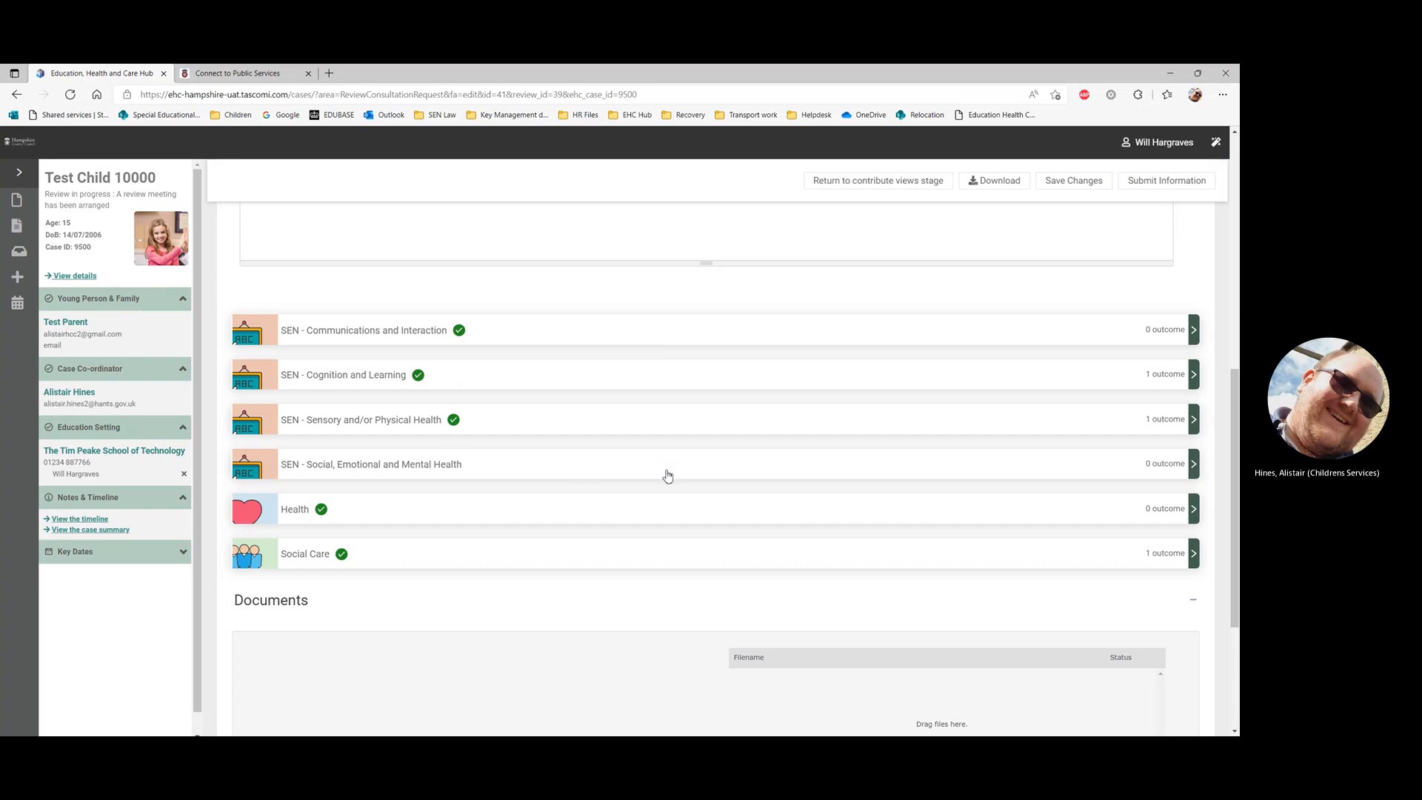
left_click(673, 422)
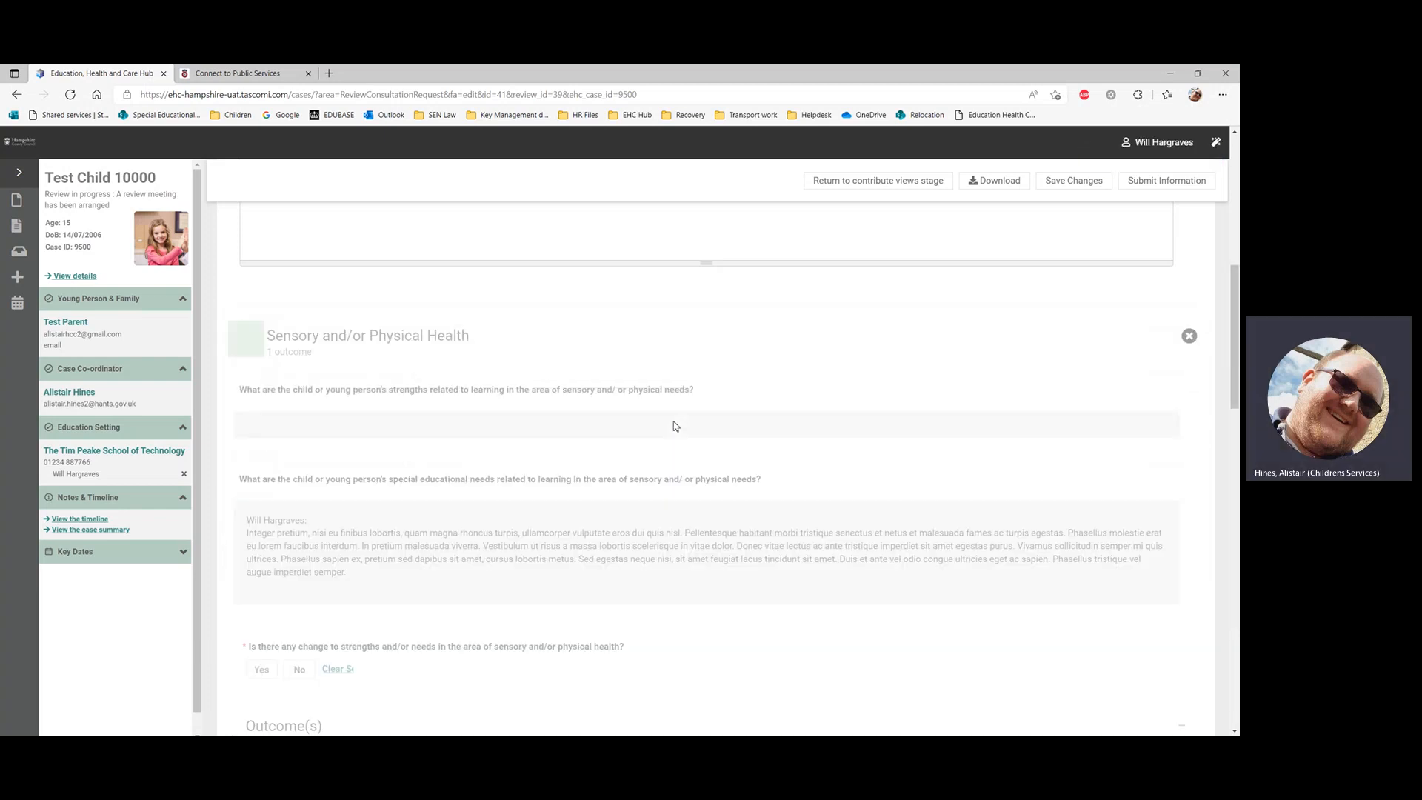
scroll(630, 420, "down", 3)
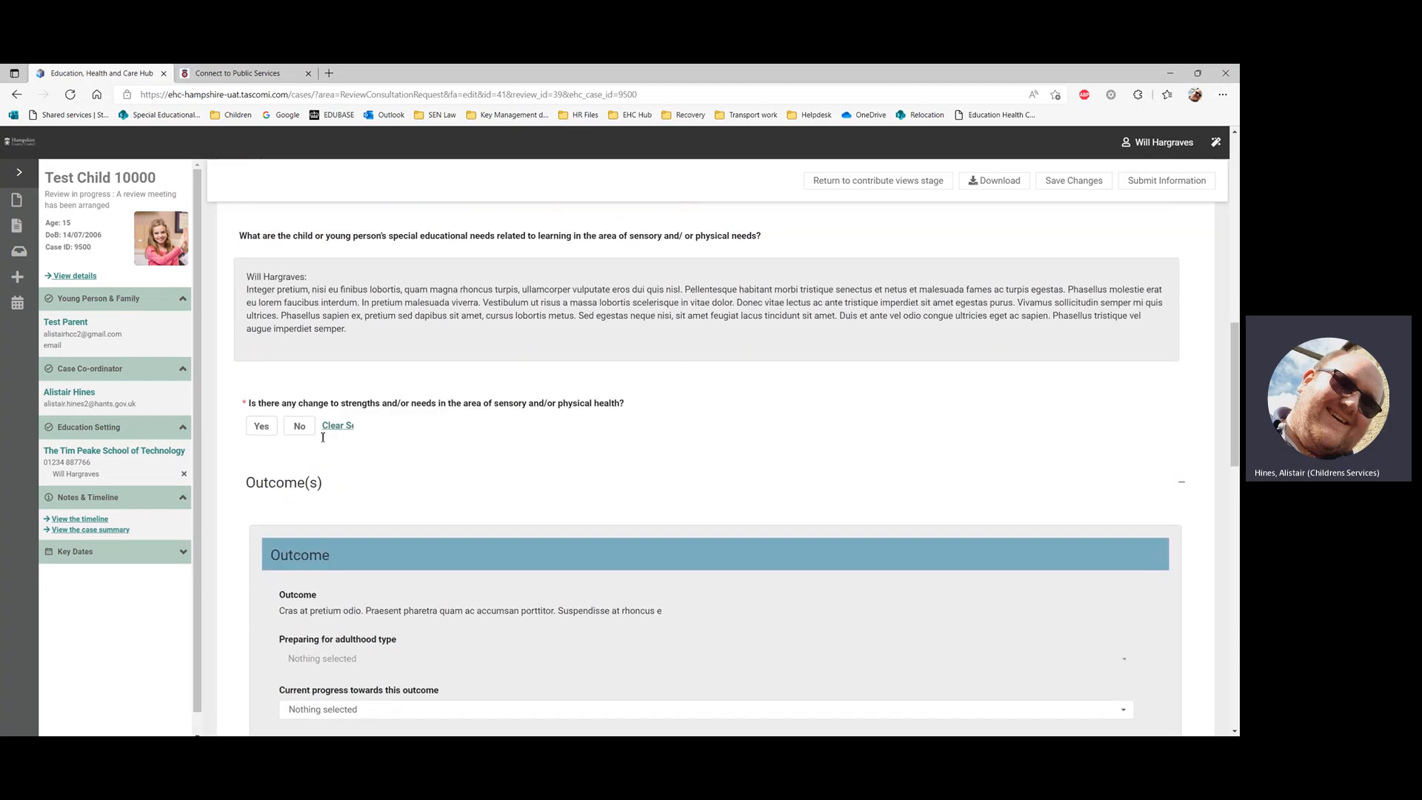
scroll(322, 436, "down", 2)
left_click(301, 305)
scroll(360, 351, "down", 3)
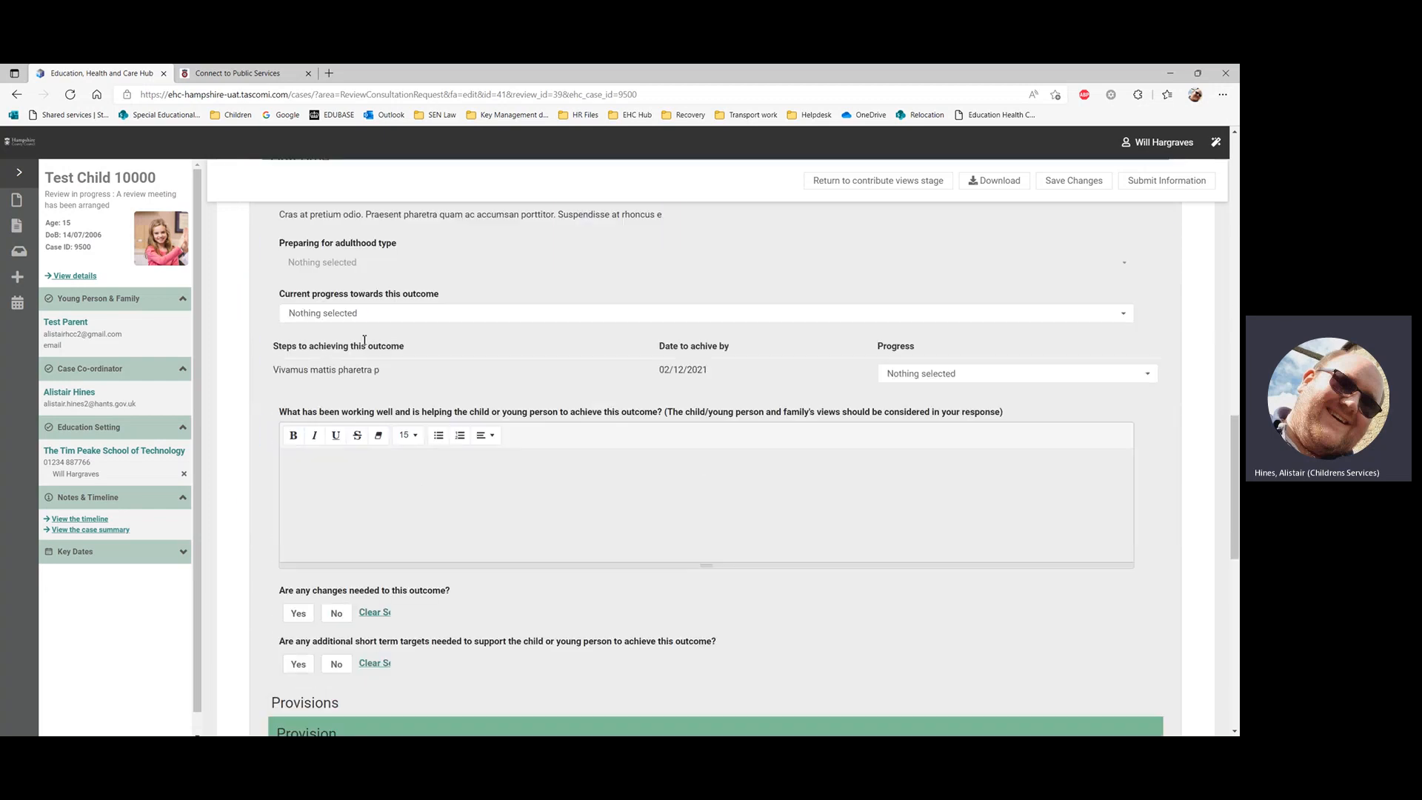
Step: Set the outcome to Not on track, its step to On track, and note what's working well
left_click(368, 313)
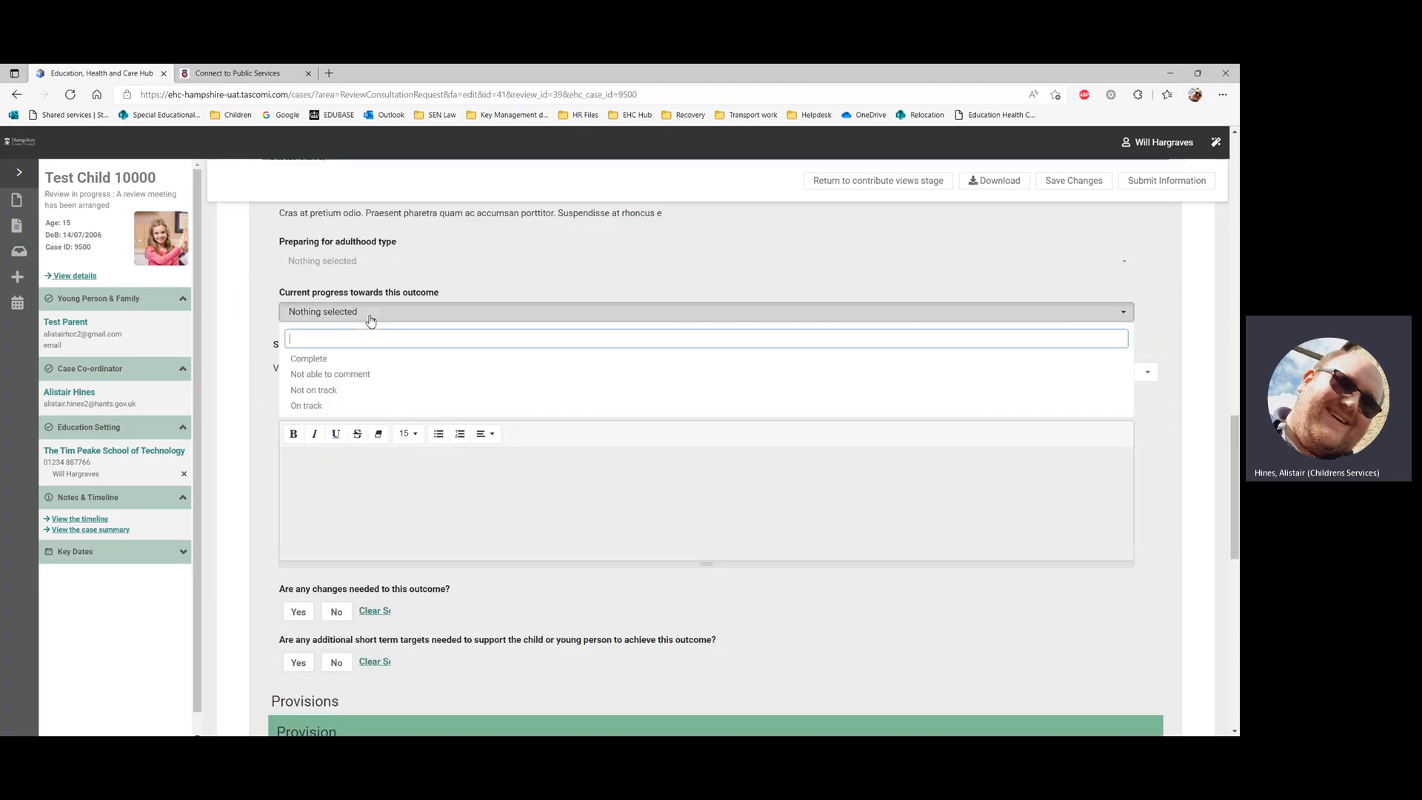
left_click(348, 397)
left_click(944, 375)
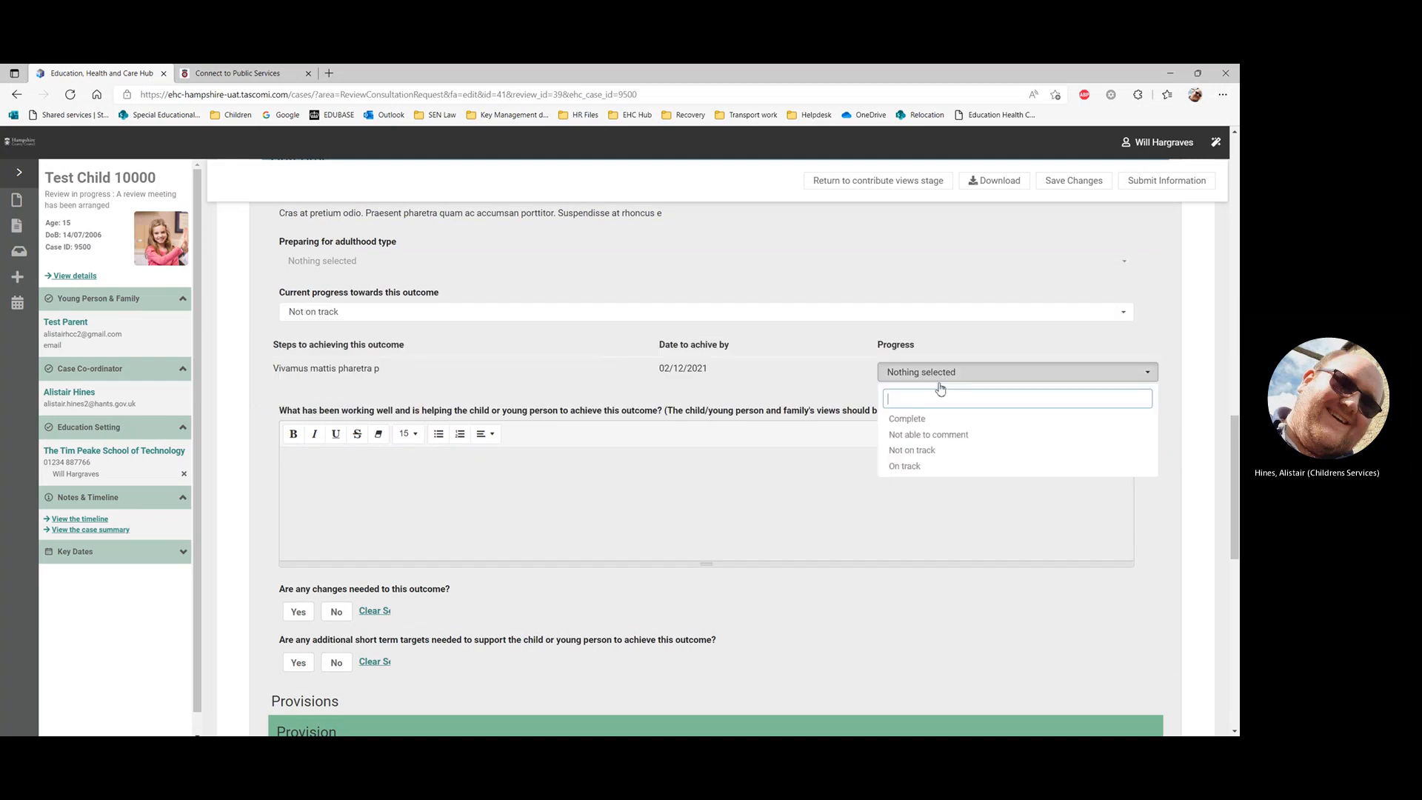
left_click(917, 465)
left_click(863, 474)
type("fgdfgdfgdfgdfg")
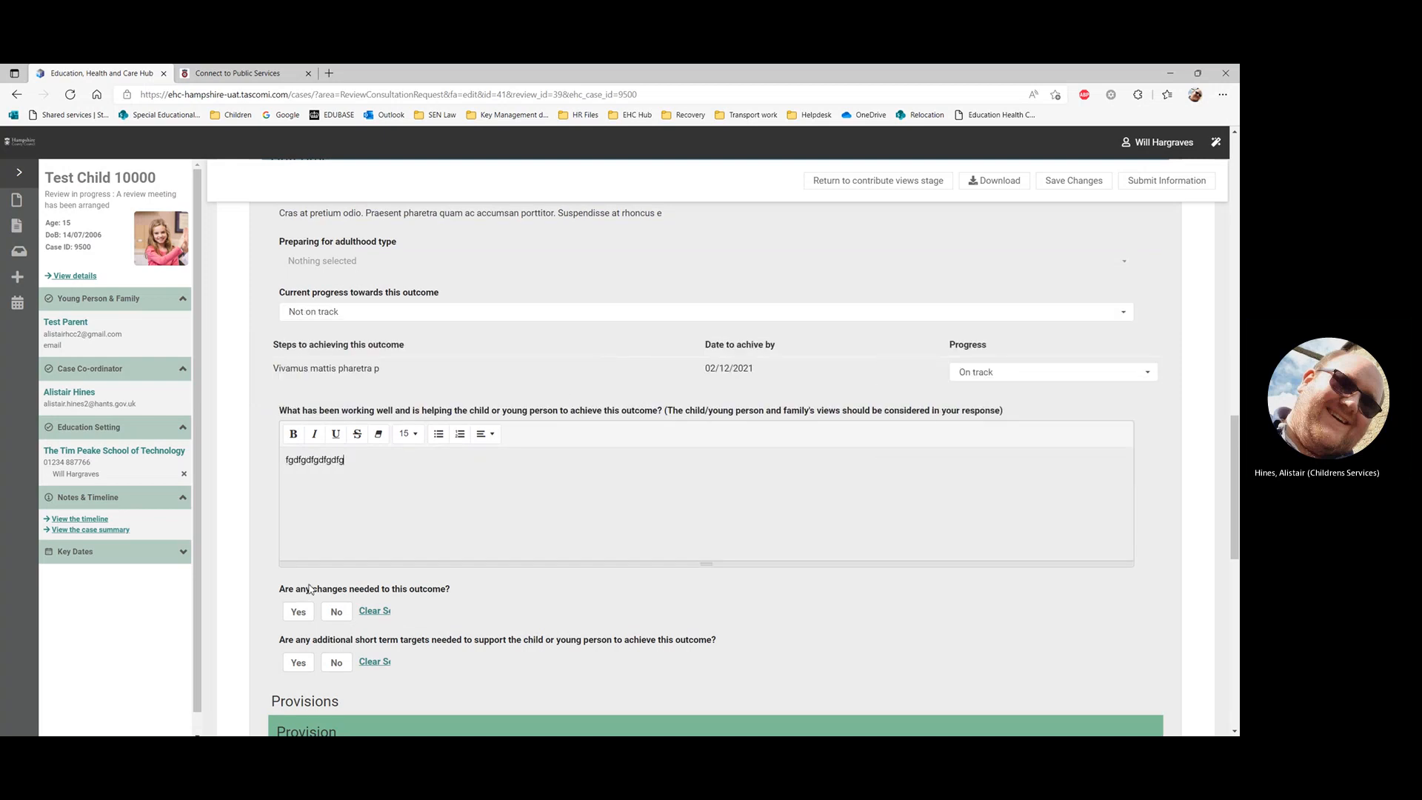
Step: Mark changes needed with recommendations, answer No to extra targets and provision changes, then save
left_click(299, 612)
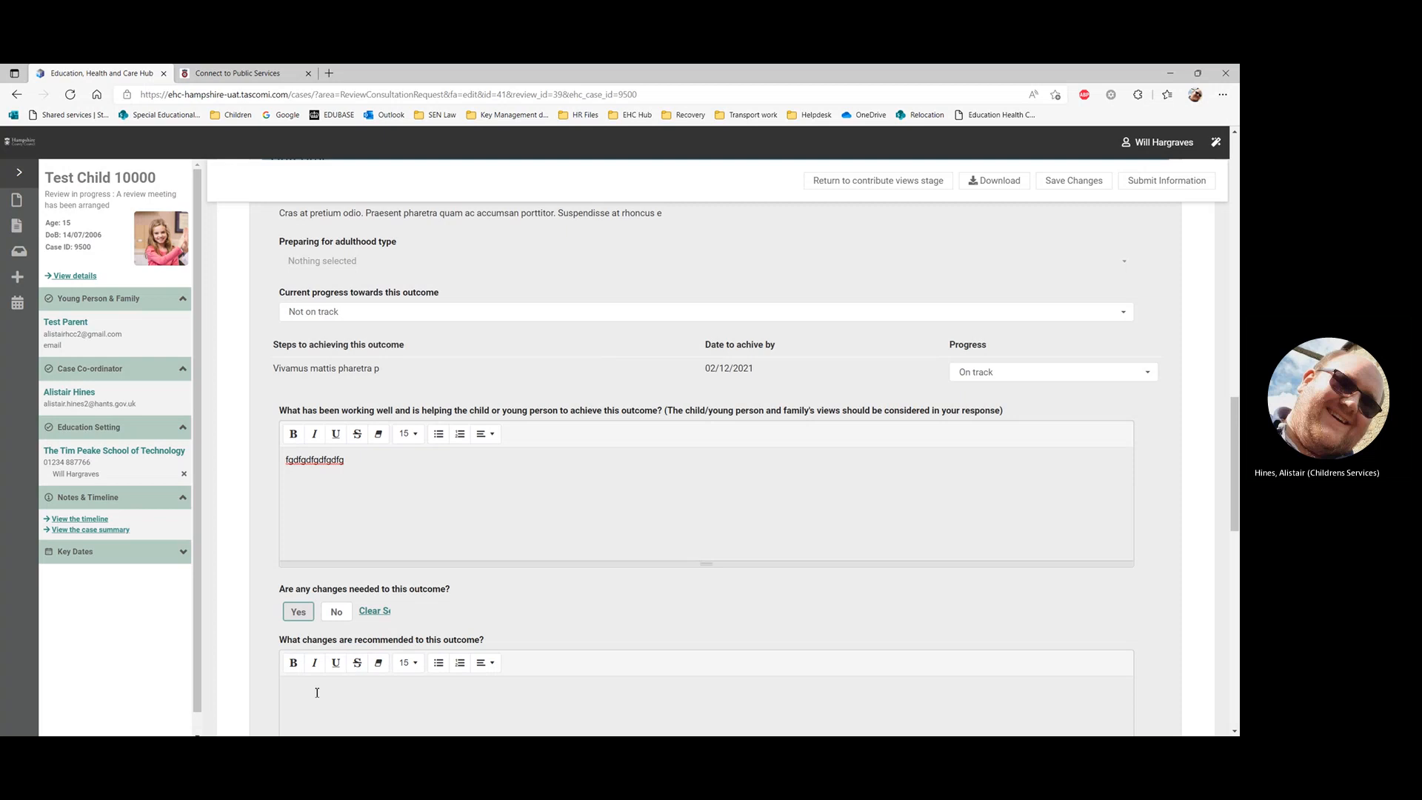
left_click(323, 687)
type("fdgdfgsdgdfgsdfgdfg")
scroll(522, 511, "down", 3)
scroll(444, 481, "down", 2)
left_click(336, 472)
scroll(341, 459, "down", 4)
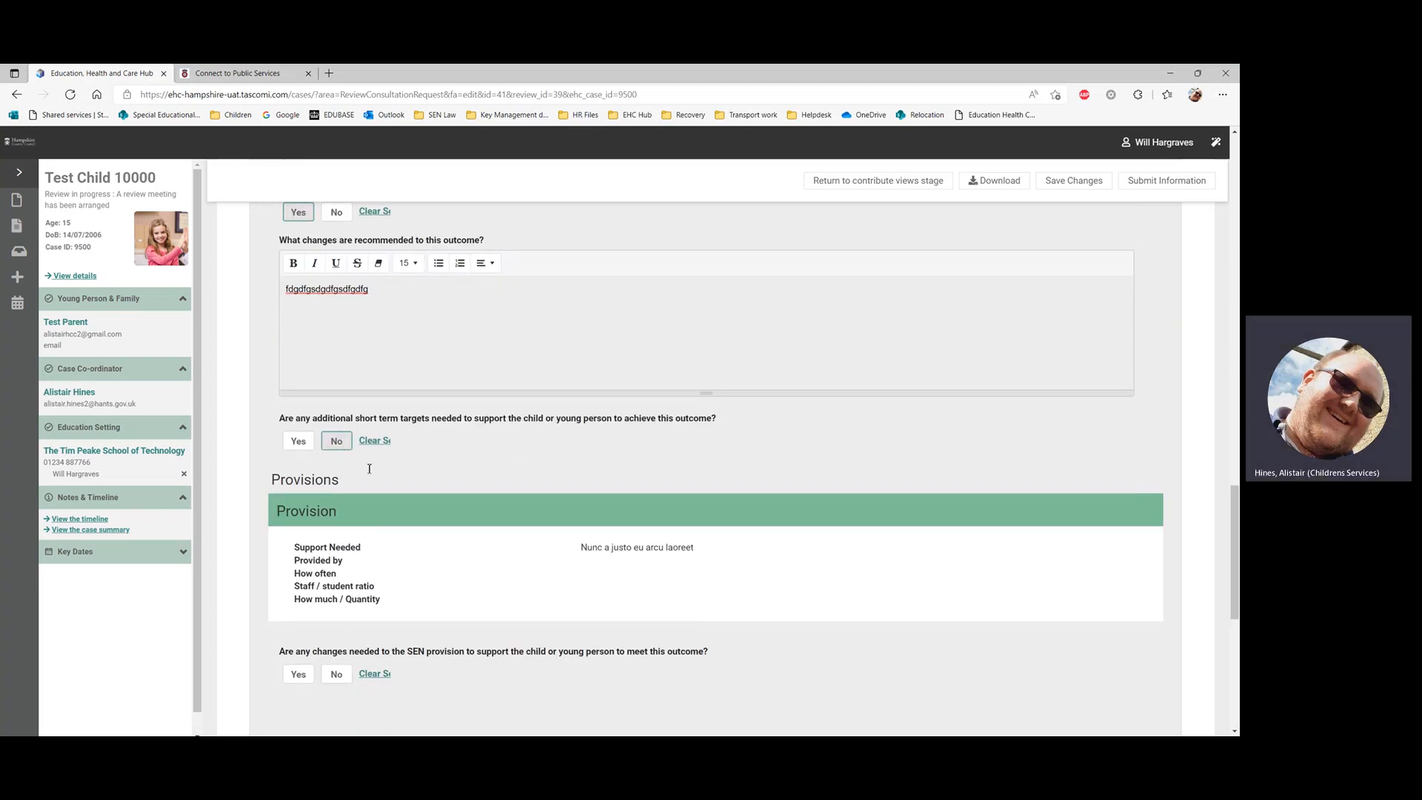
left_click(337, 433)
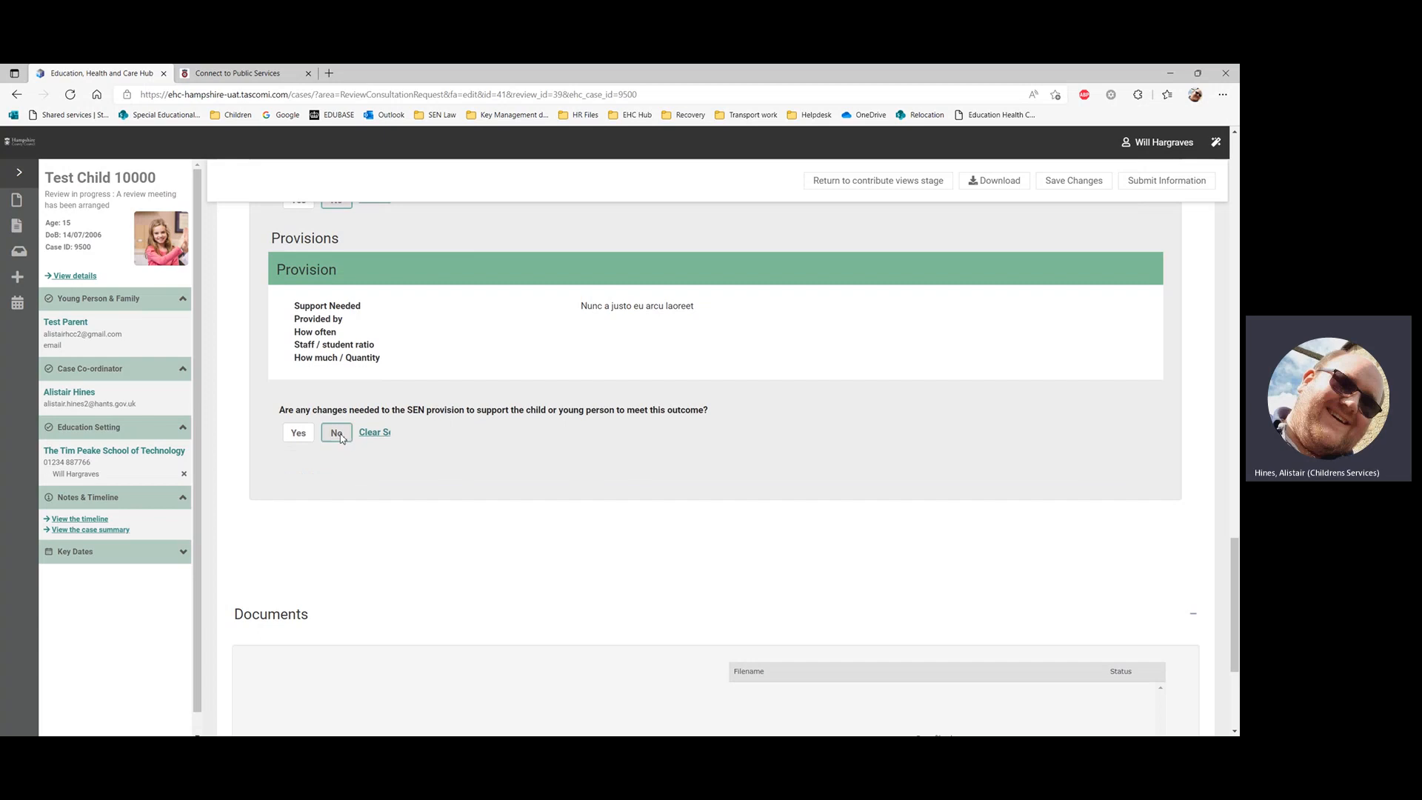
left_click(1076, 183)
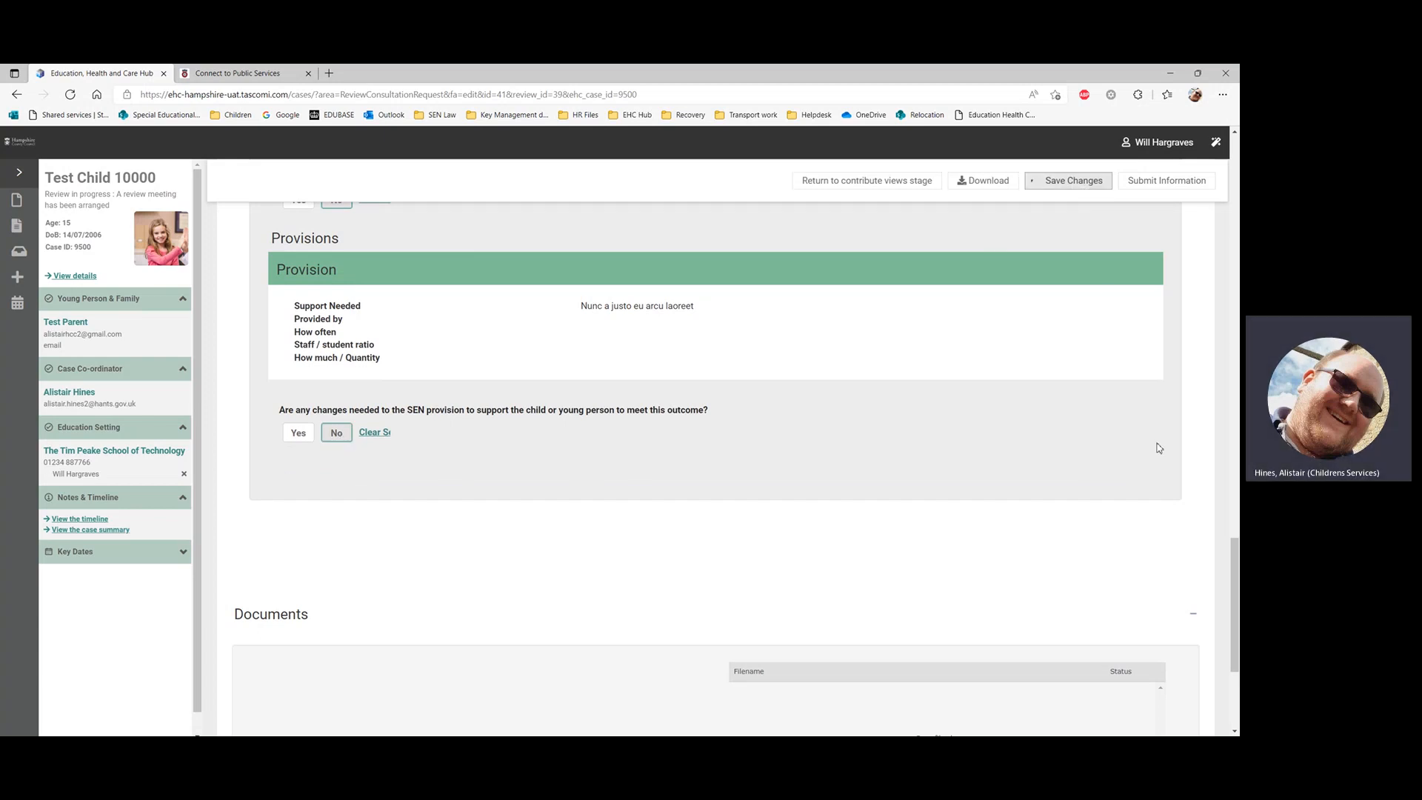
scroll(1208, 449, "up", 2)
scroll(1208, 449, "up", 15)
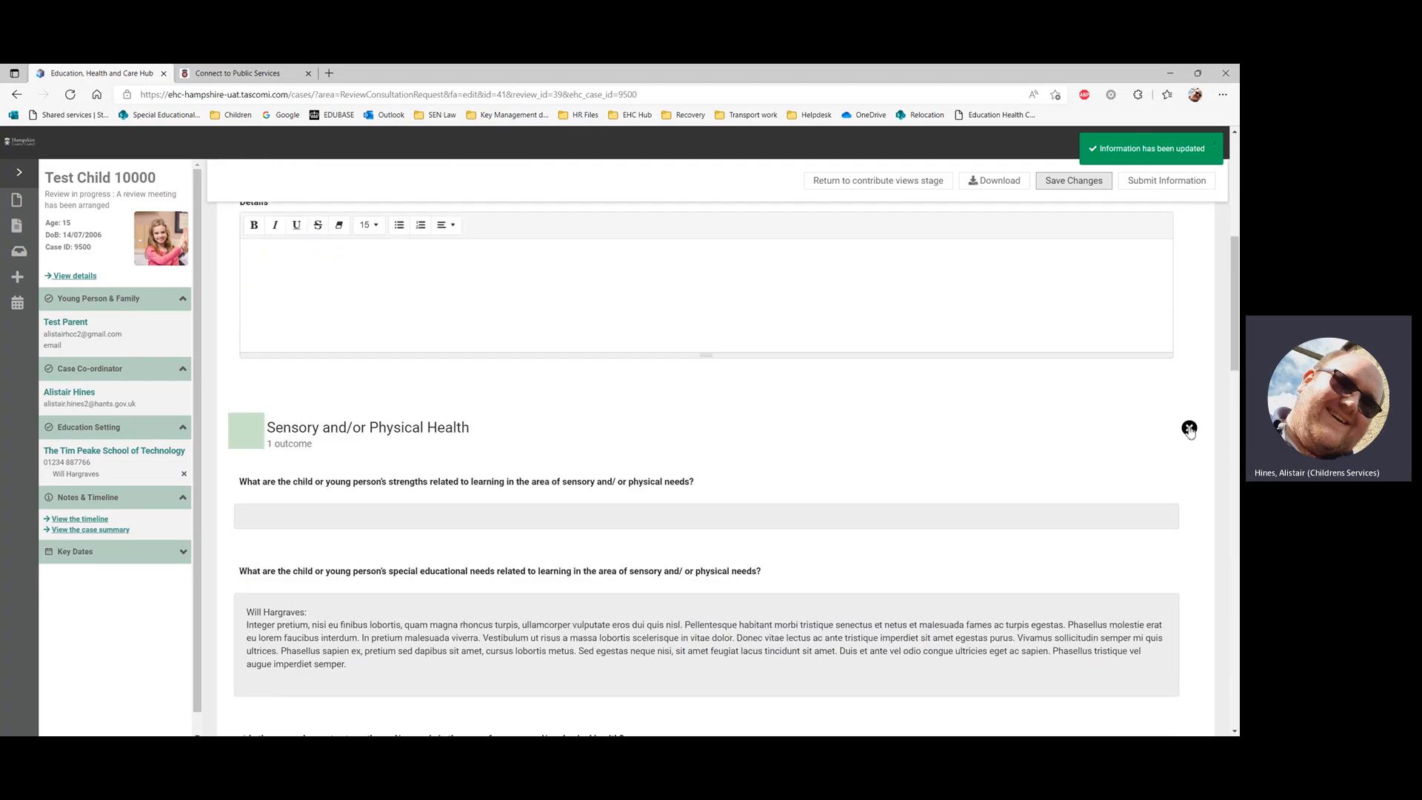
Step: Close the Sensory section and submit the information response, confirming with Yes
left_click(1189, 429)
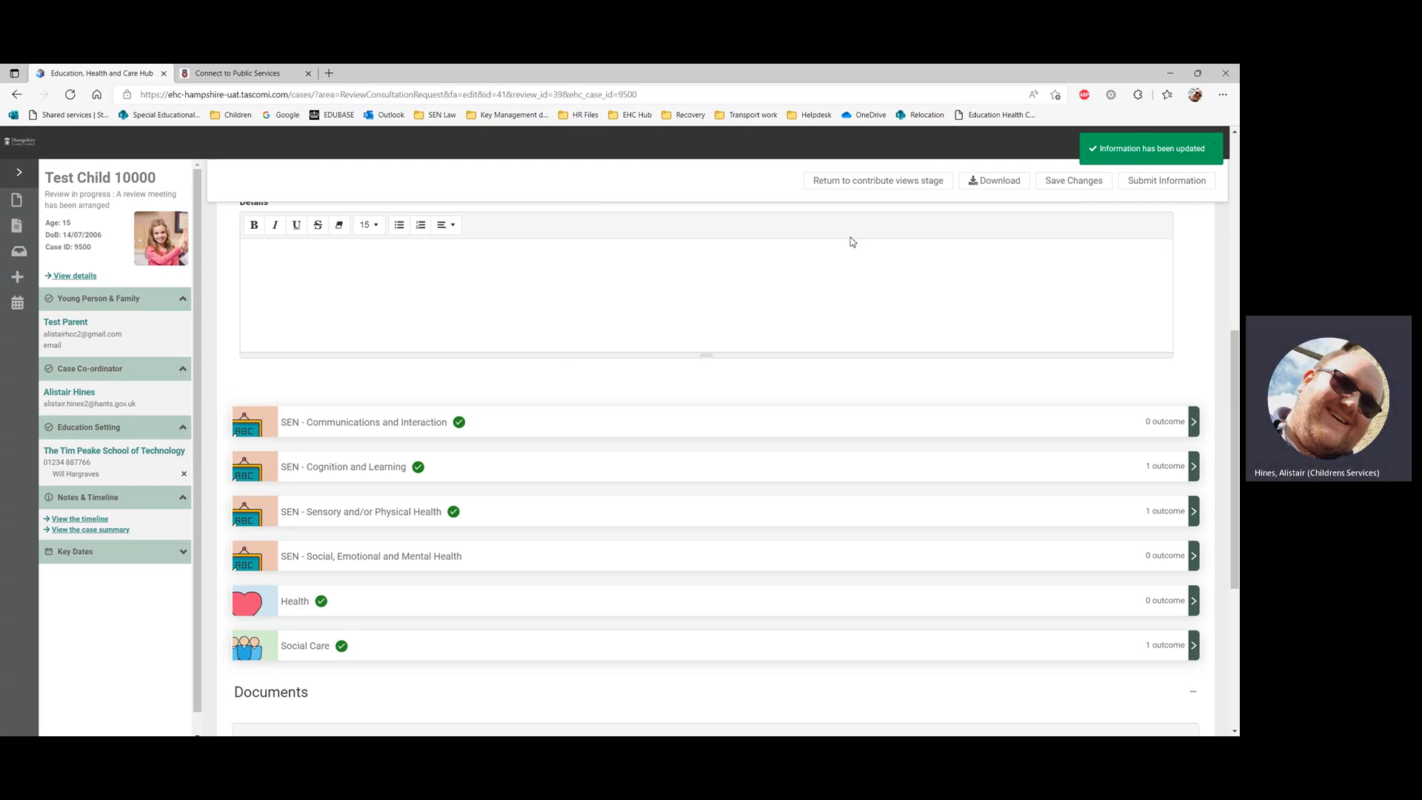
left_click(1182, 182)
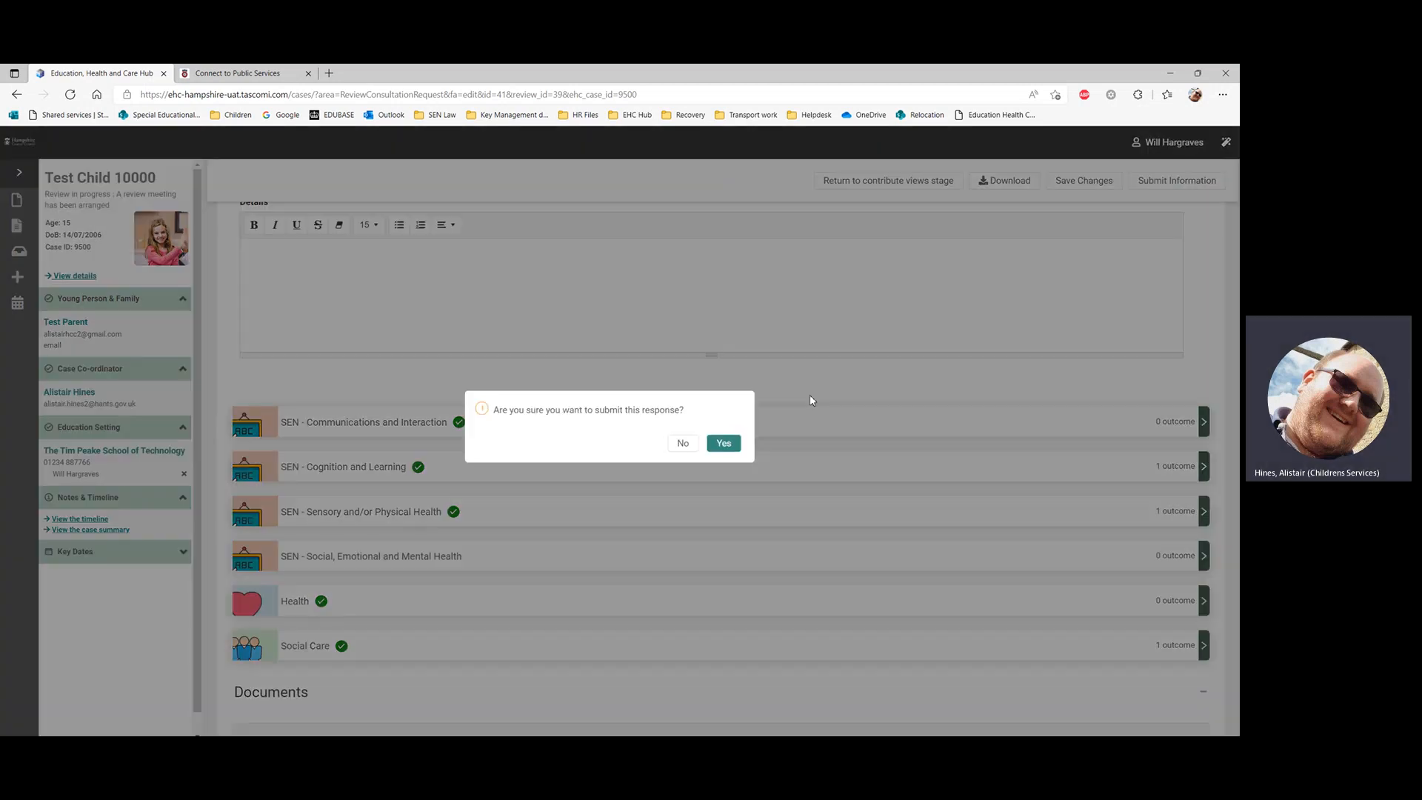
left_click(723, 444)
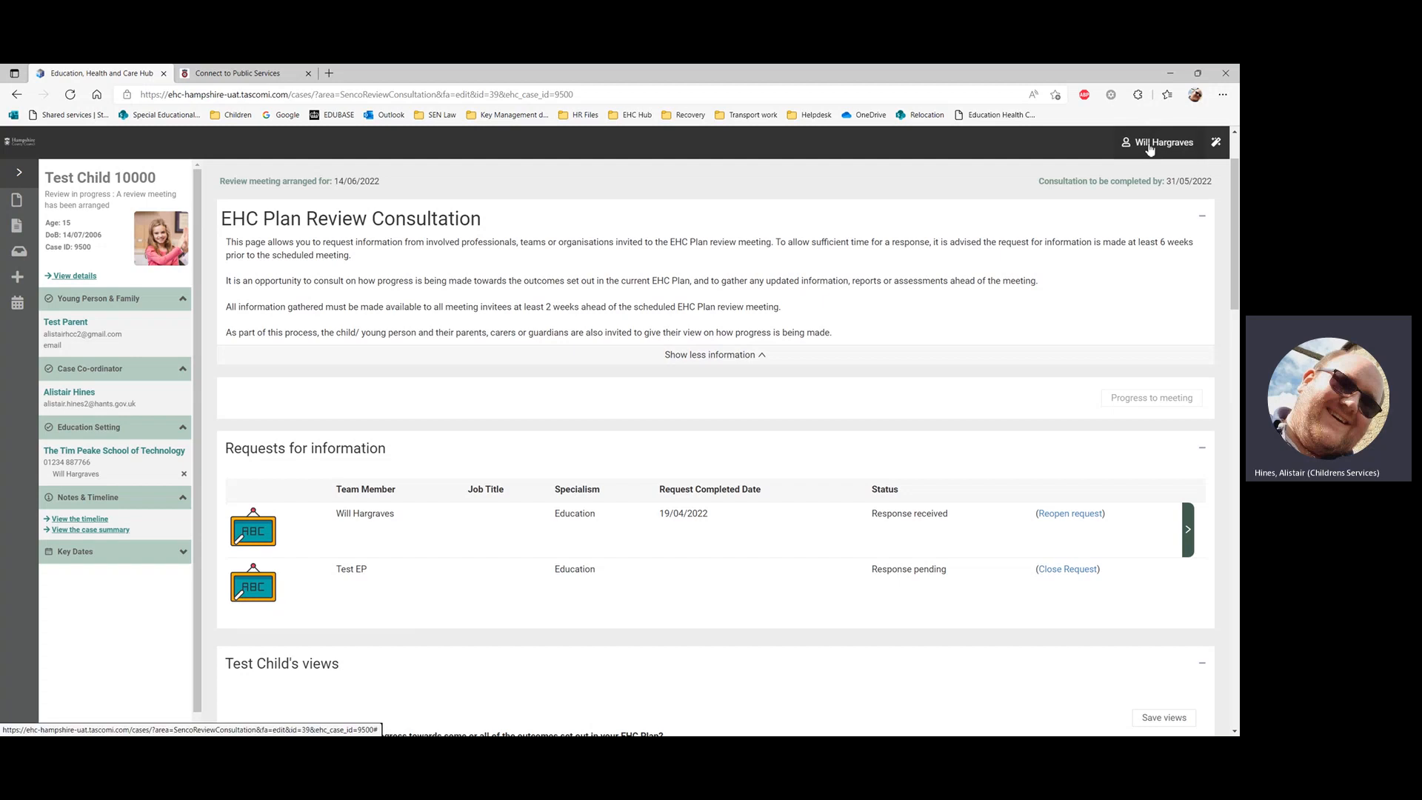
Step: Log off the current account and confirm signing out
left_click(1148, 145)
left_click(1142, 195)
left_click(862, 450)
Step: Replace the e-mail with the other account's saved login and sign in
left_click_drag(627, 284, 504, 290)
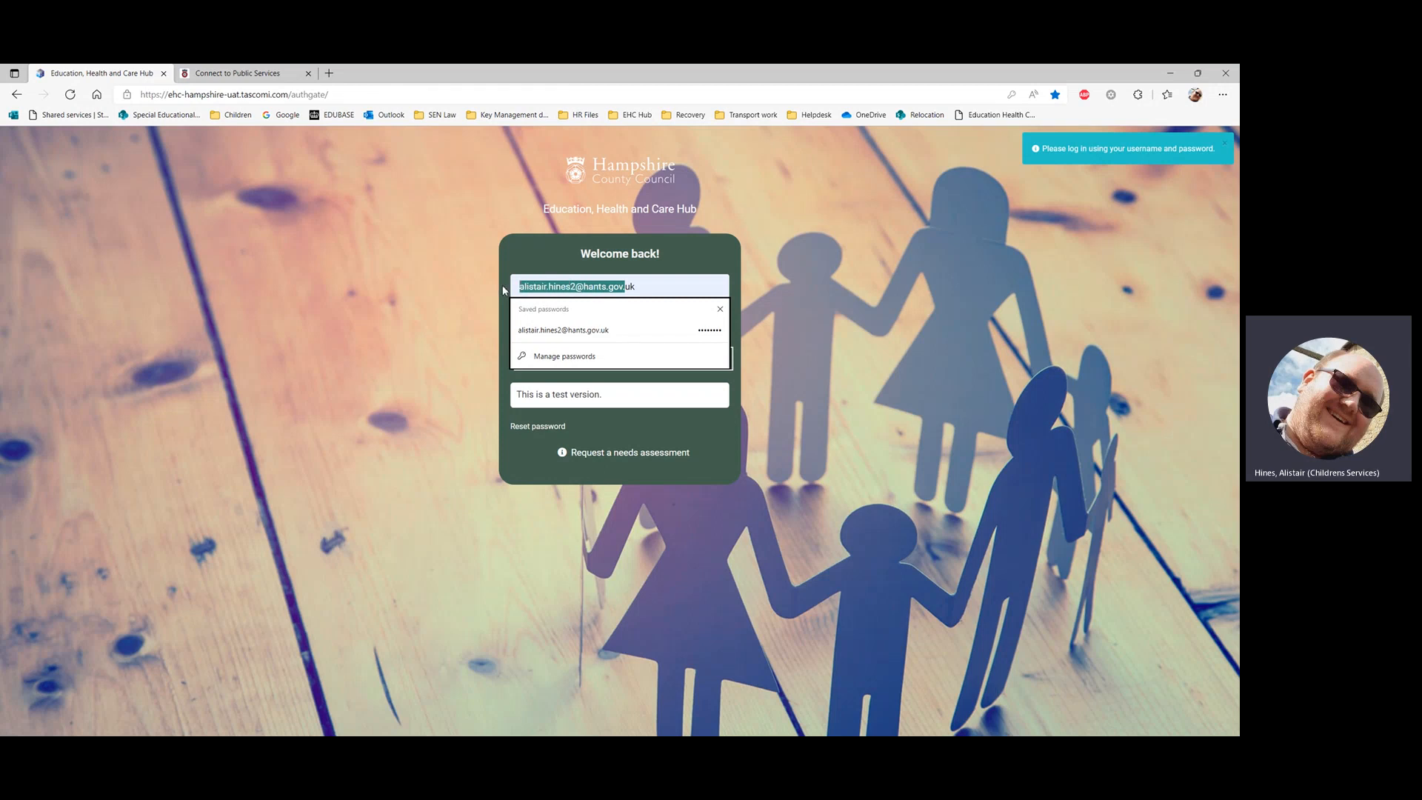
key("Delete")
key("Delete")
key("Delete")
type("alista")
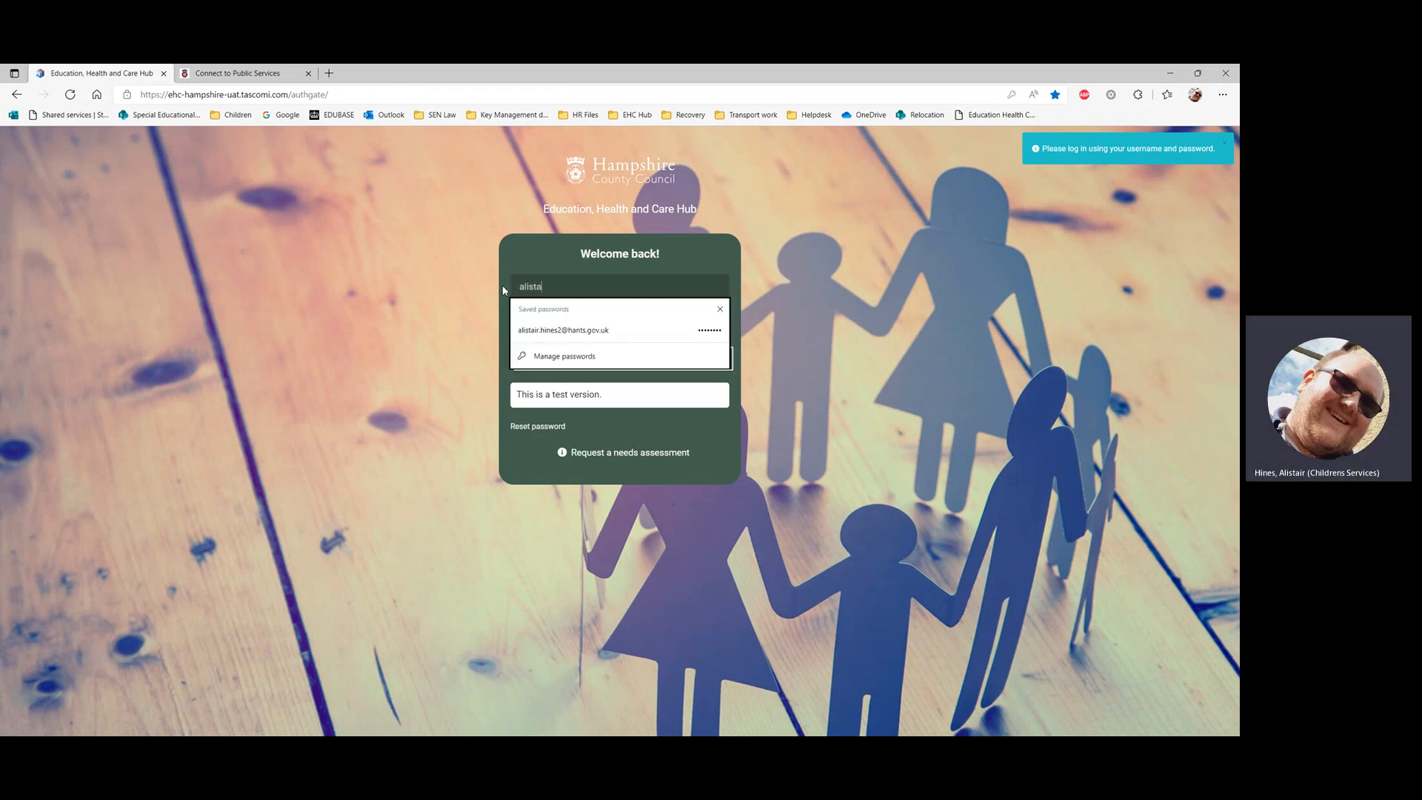
left_click(537, 359)
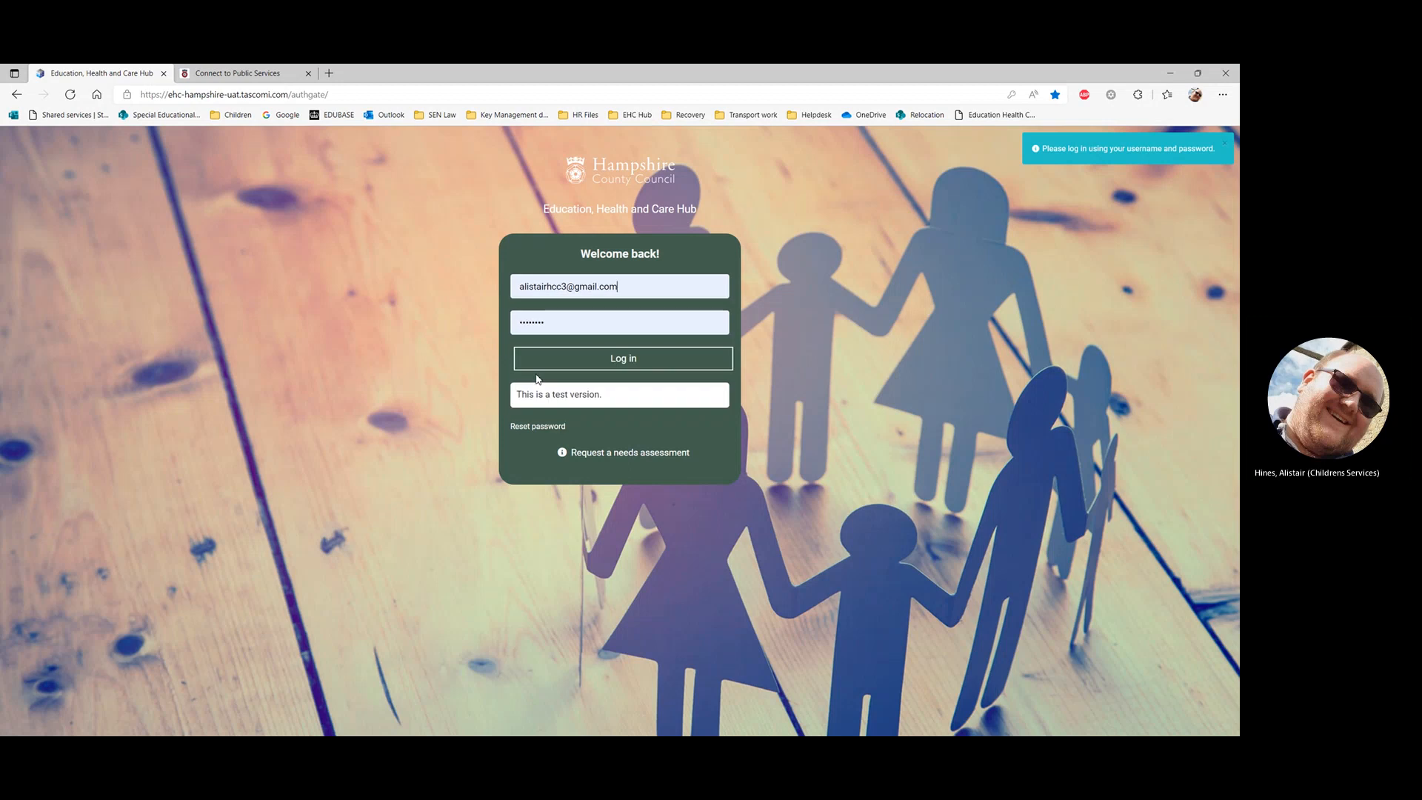
left_click(539, 365)
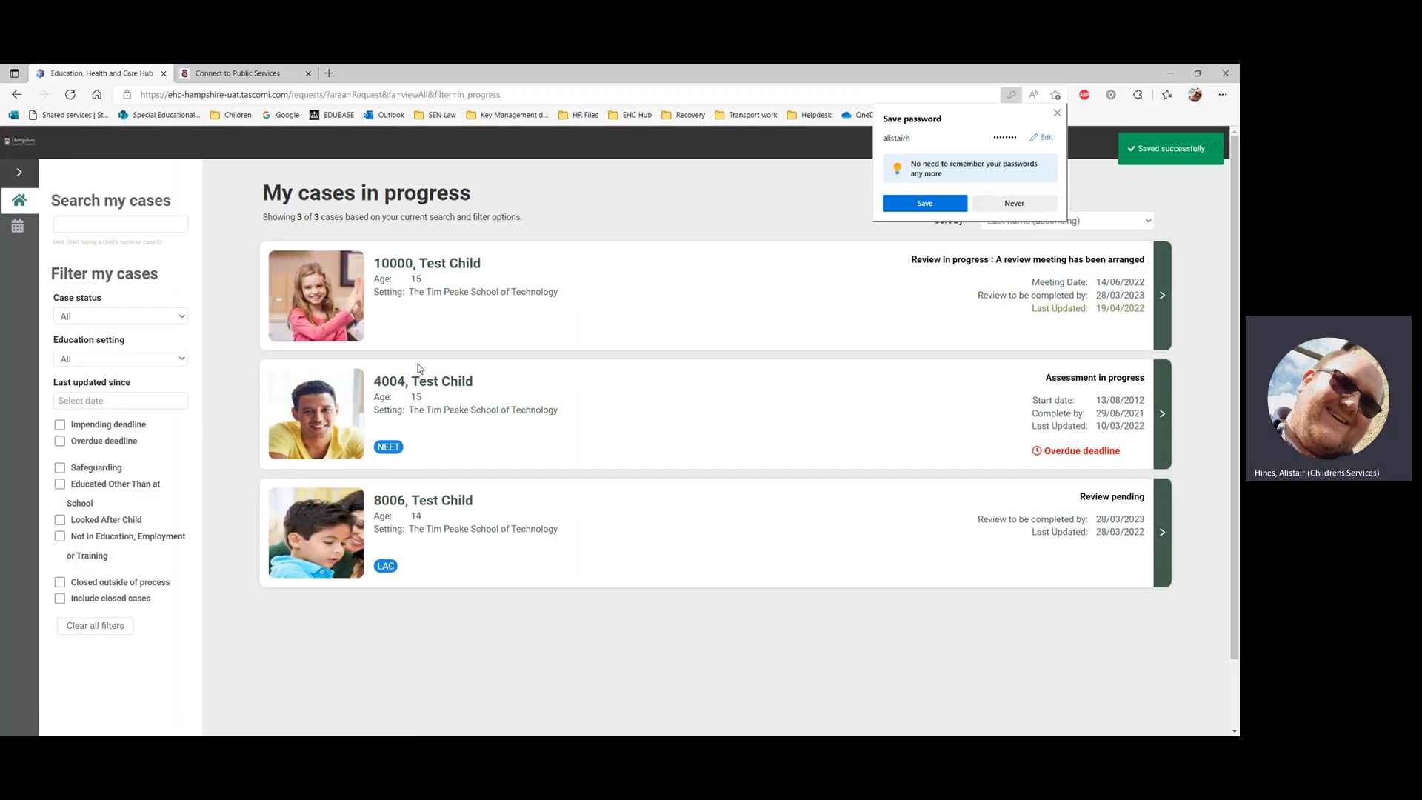
Step: Dismiss the save-password popup and scroll through Test Child 10000's review consultation
left_click(1057, 114)
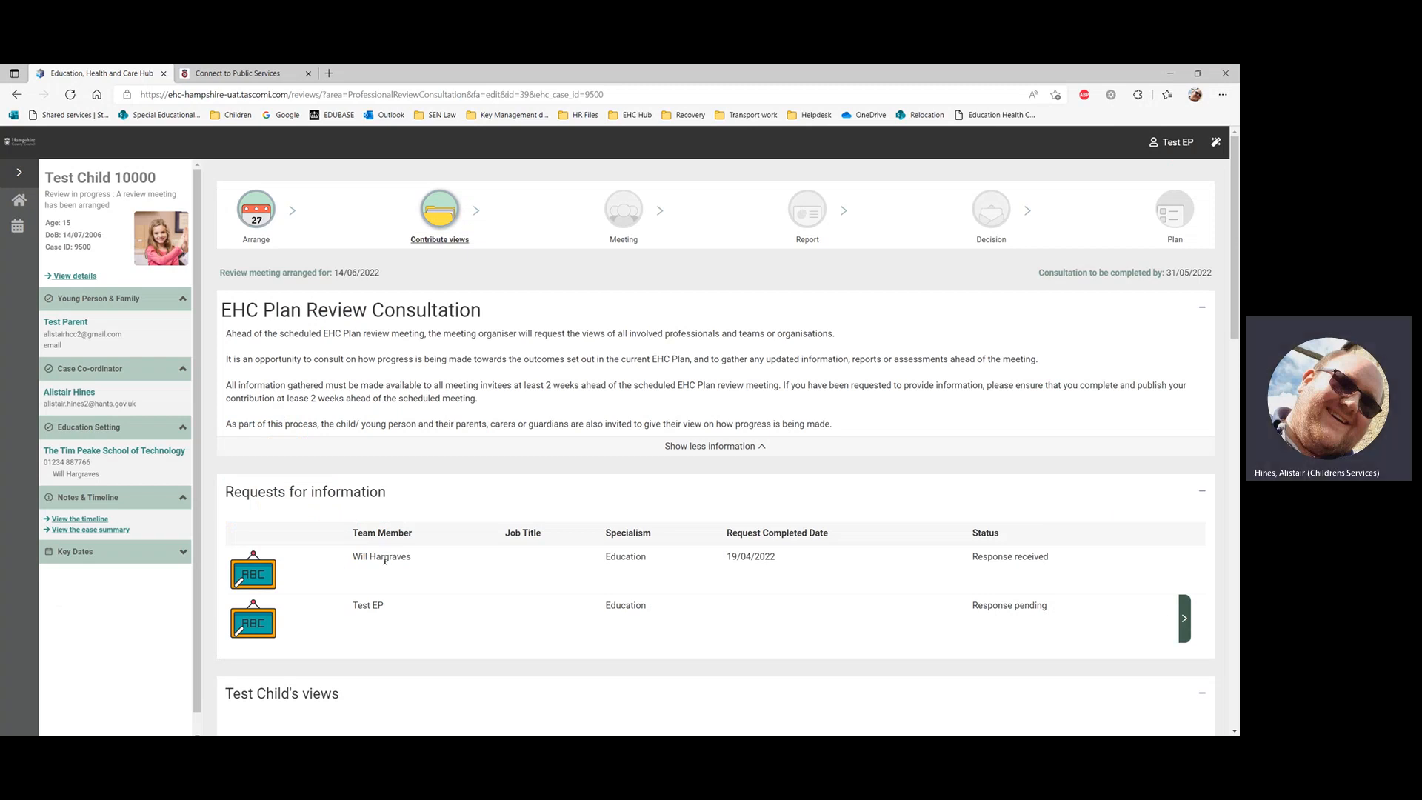
scroll(1022, 543, "down", 2)
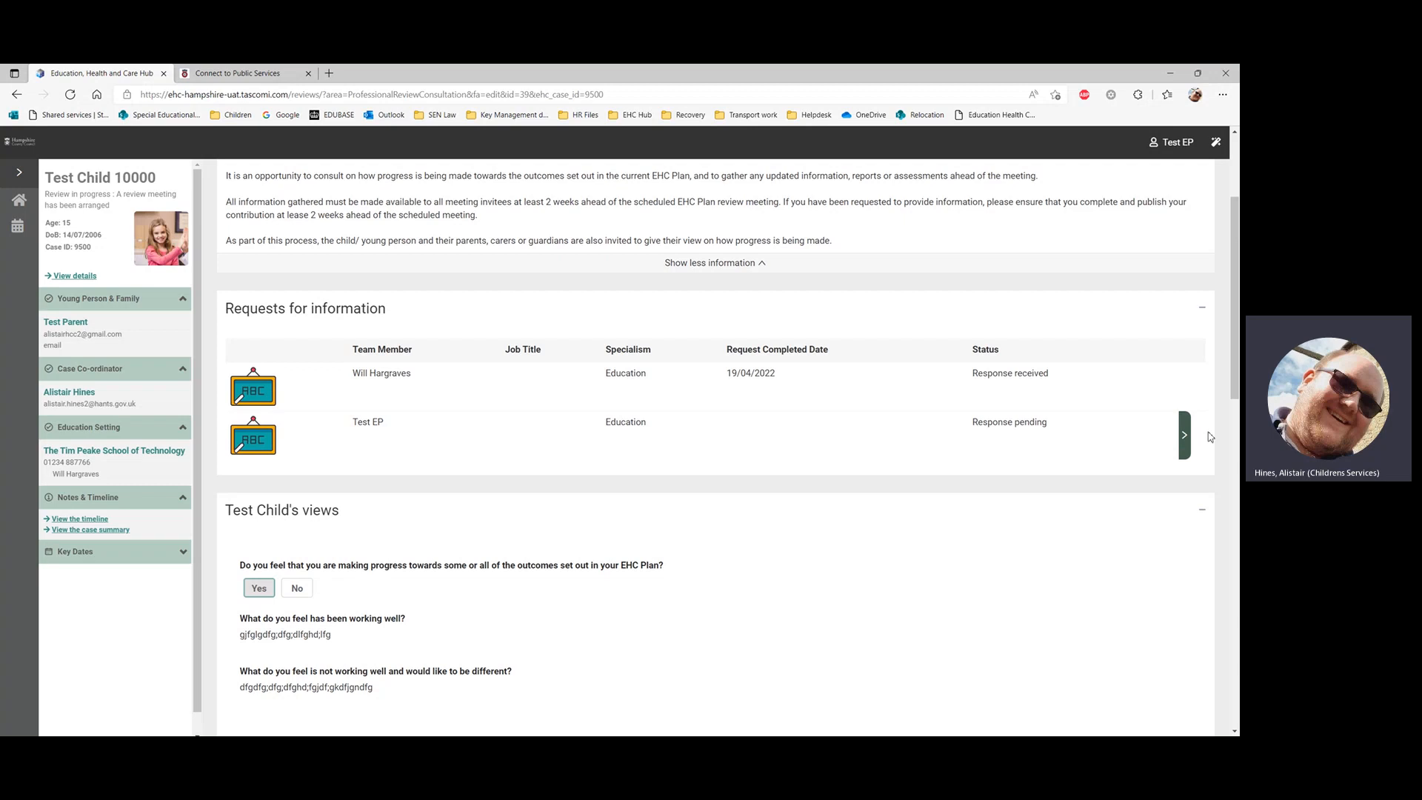
Step: Answer Test EP's information request: not on someone else's behalf, job title EP, and save
left_click(1186, 437)
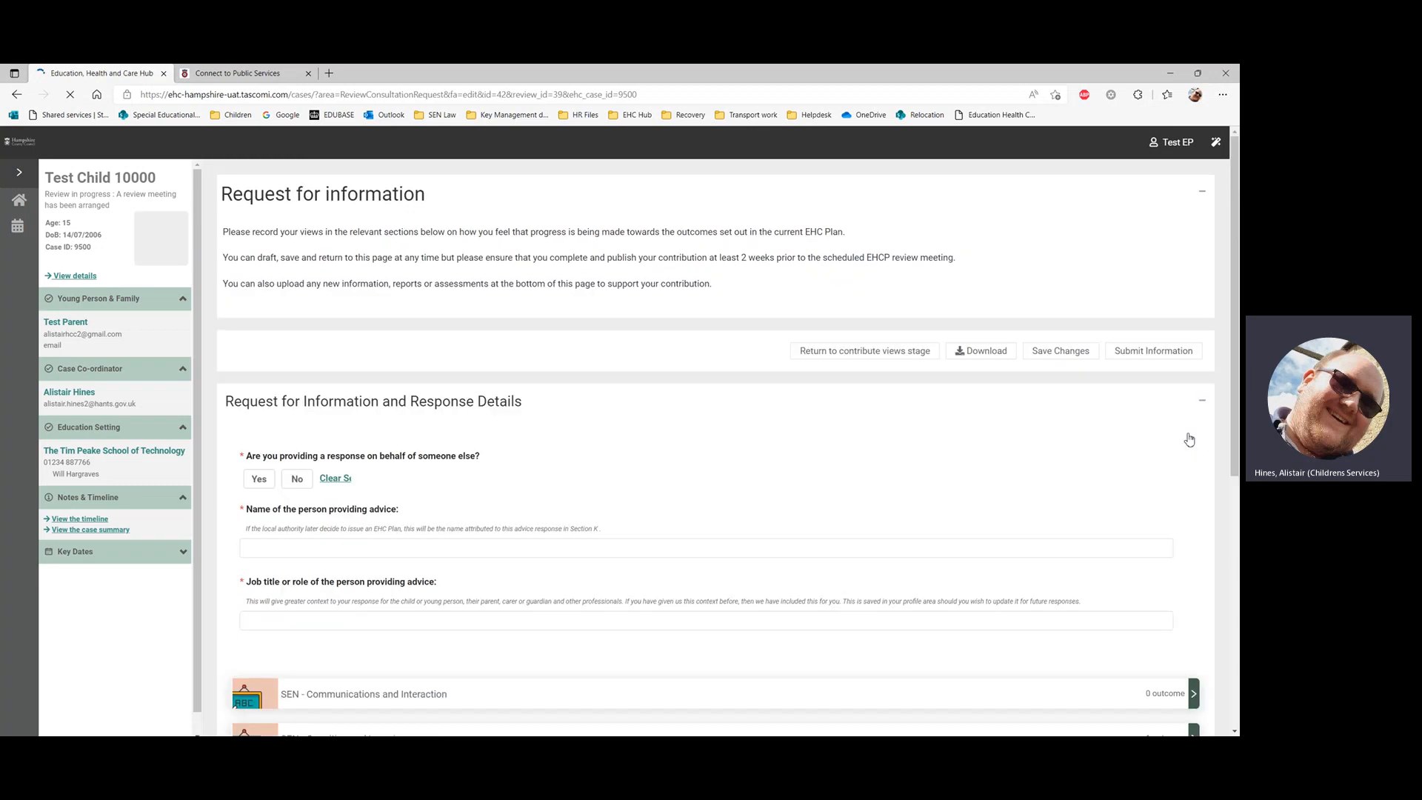
scroll(711, 450, "down", 3)
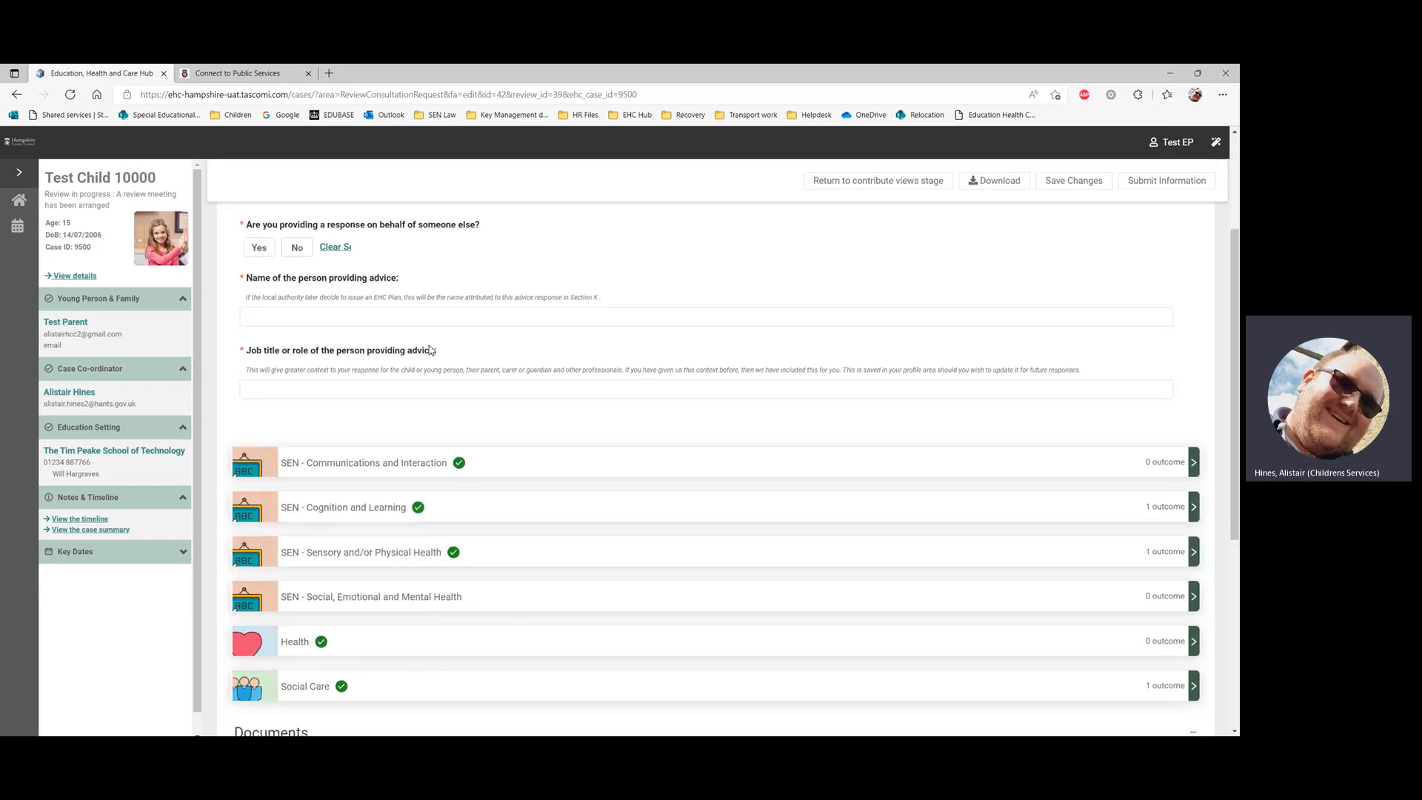
left_click(297, 247)
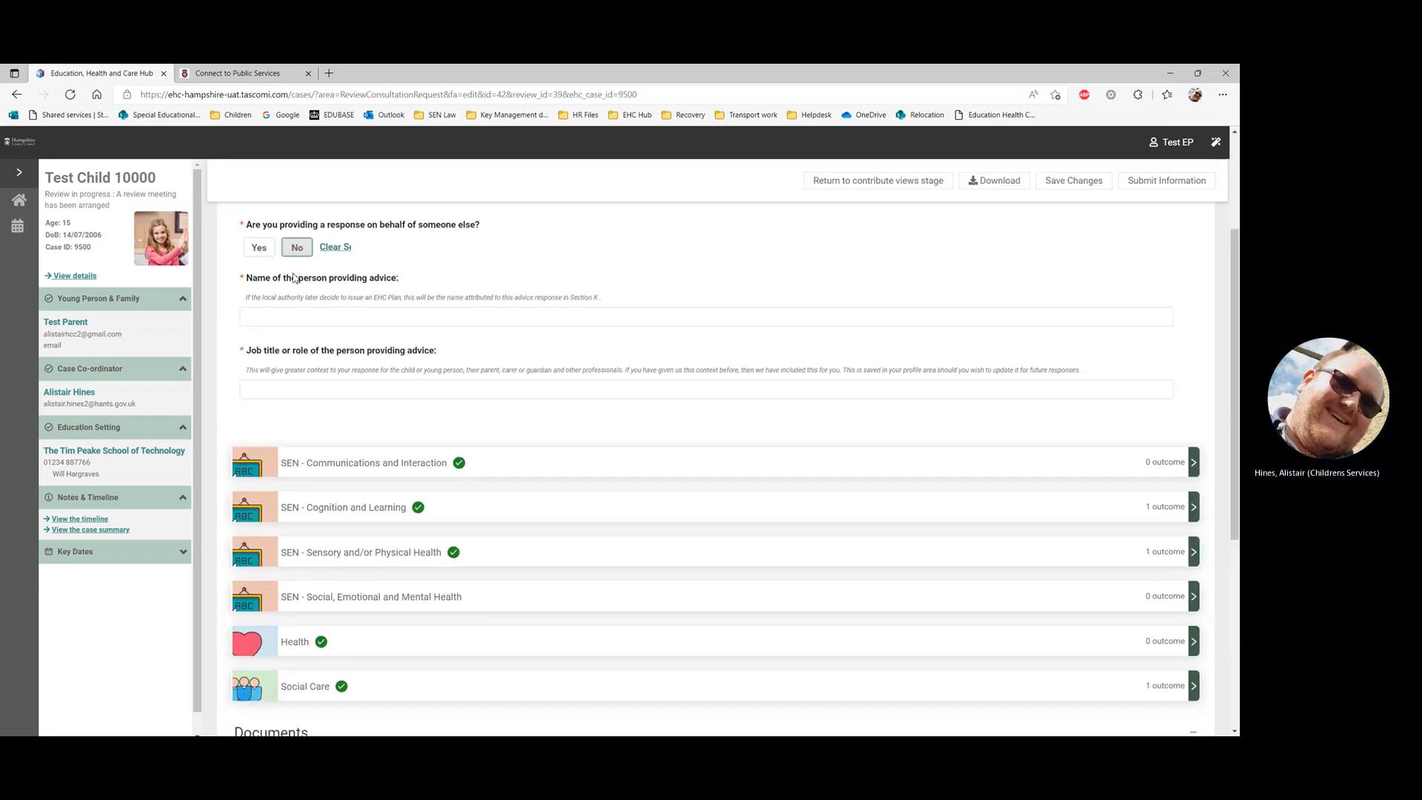
left_click(290, 385)
type("EP")
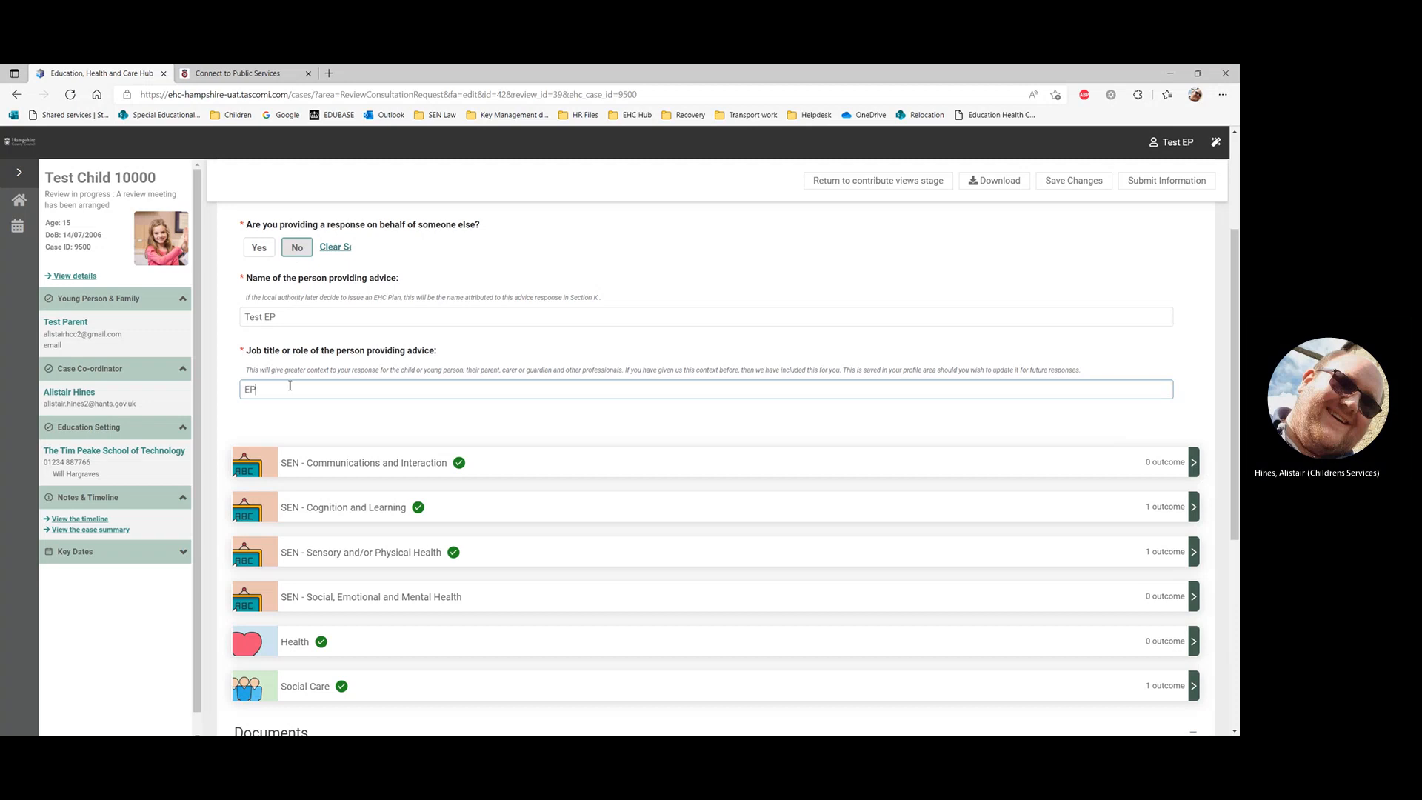
scroll(367, 419, "down", 1)
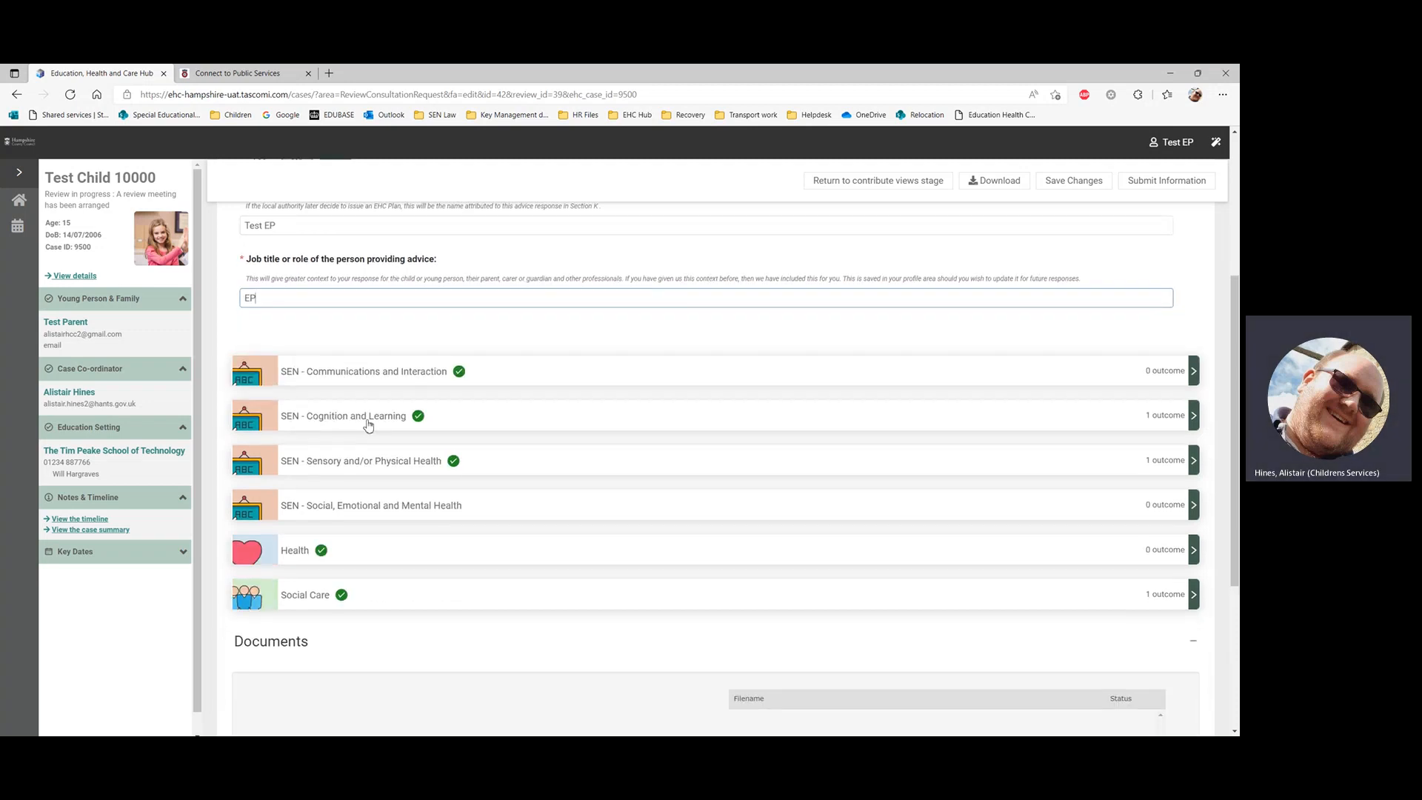
left_click(1073, 181)
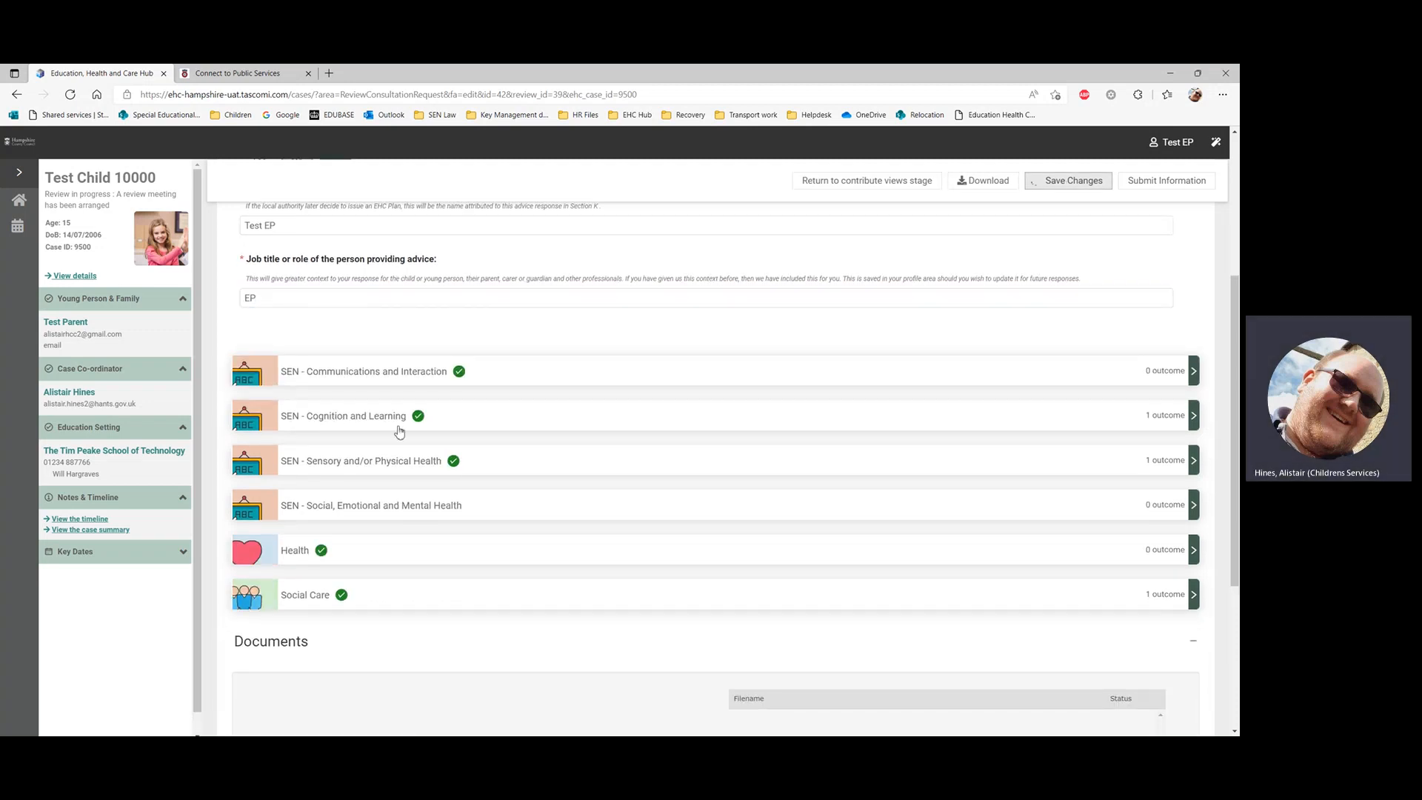
Step: In SEN - Cognition and Learning, record that needs have changed and describe the change
left_click(363, 416)
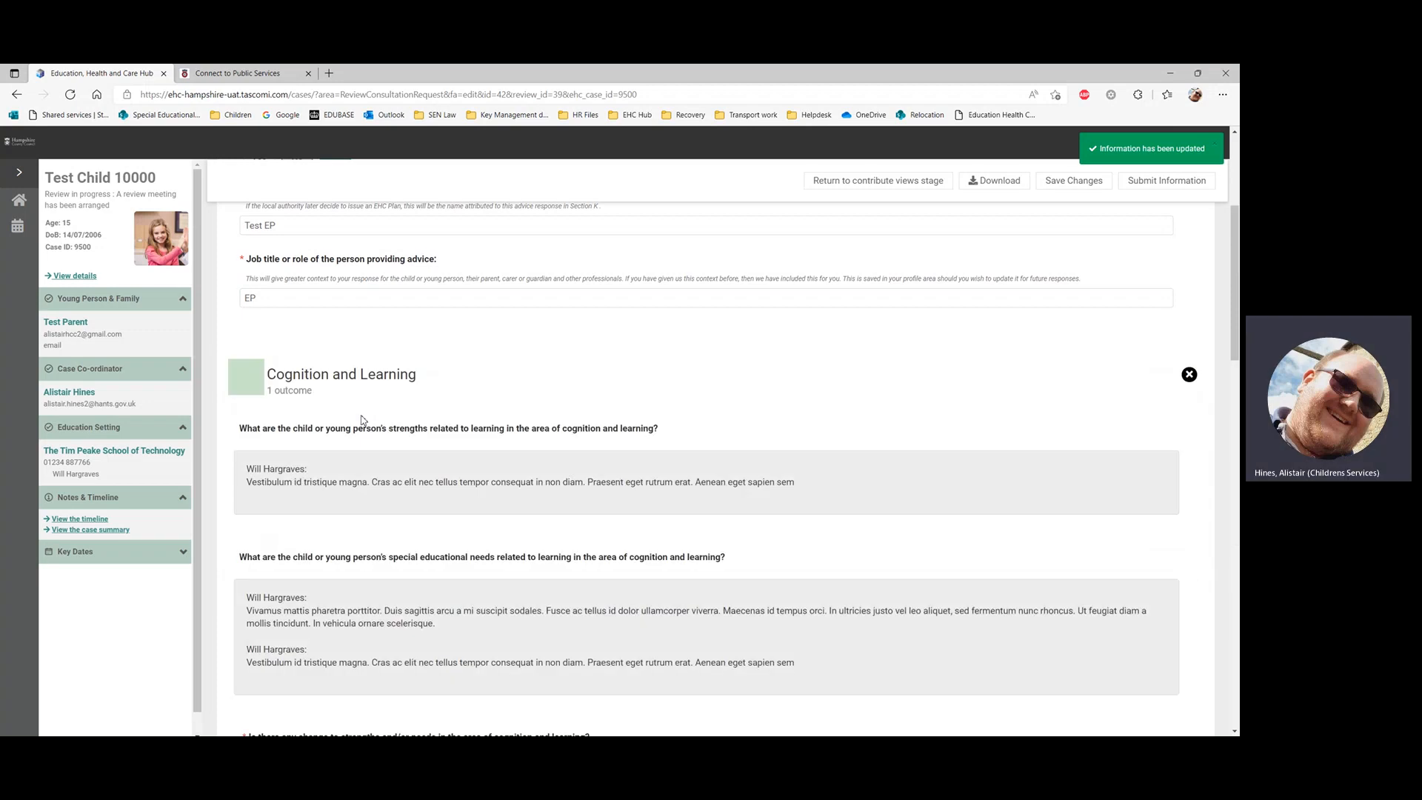
scroll(363, 421, "down", 4)
scroll(363, 420, "down", 2)
scroll(329, 424, "up", 1)
left_click(262, 393)
left_click(279, 504)
type("fdsdsdfdsfsdfsdf")
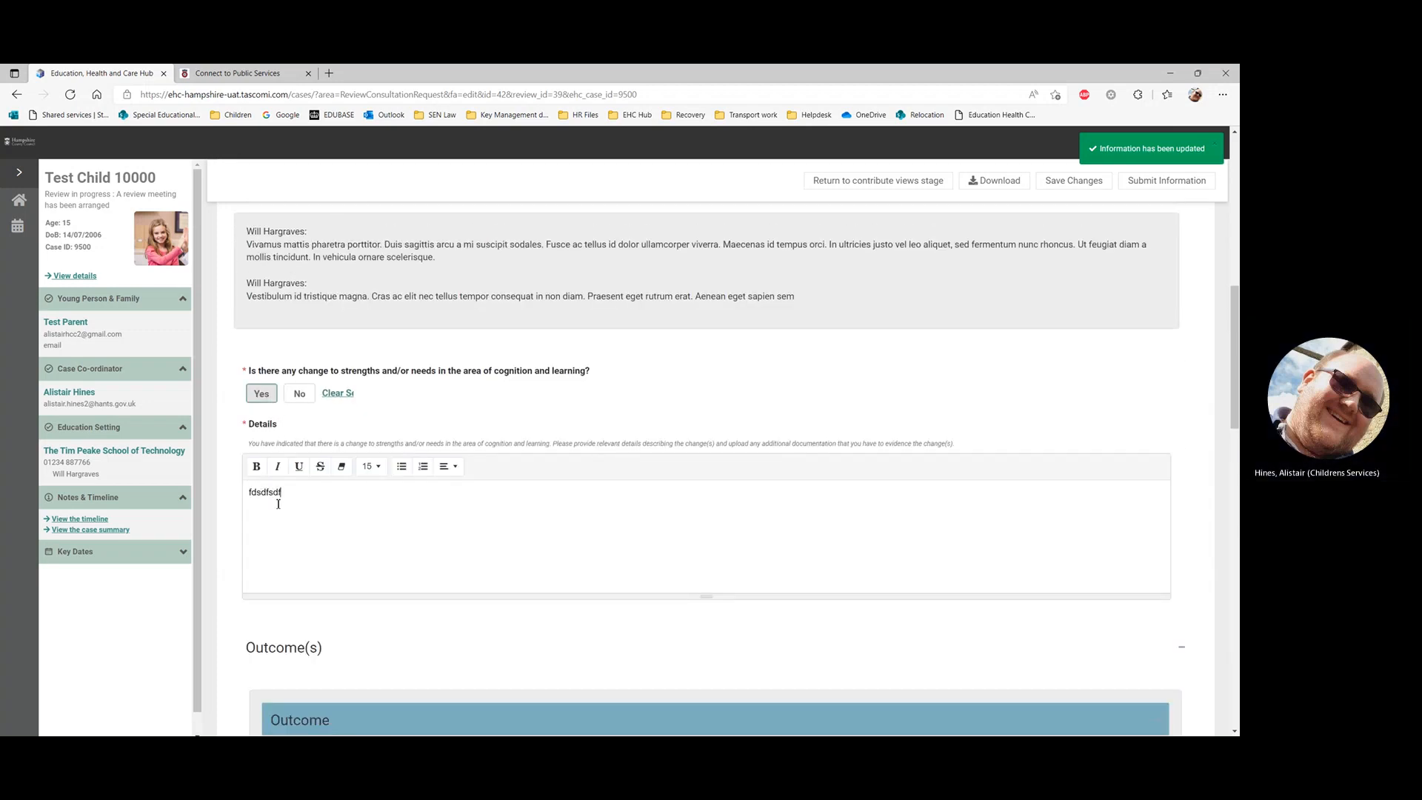
scroll(280, 431, "down", 6)
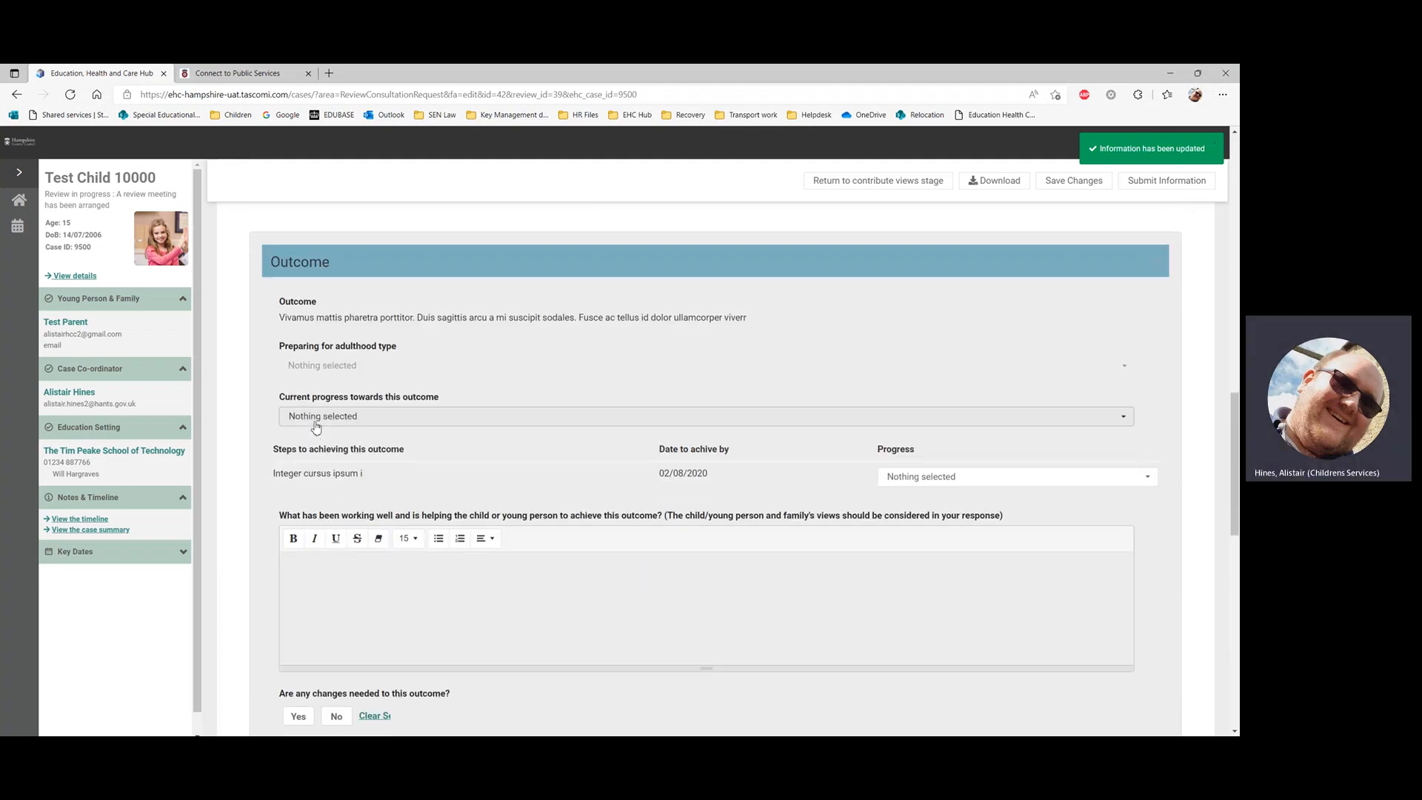
Step: Set current progress to Not on track, mark the step Complete, and describe what's working well
left_click(316, 417)
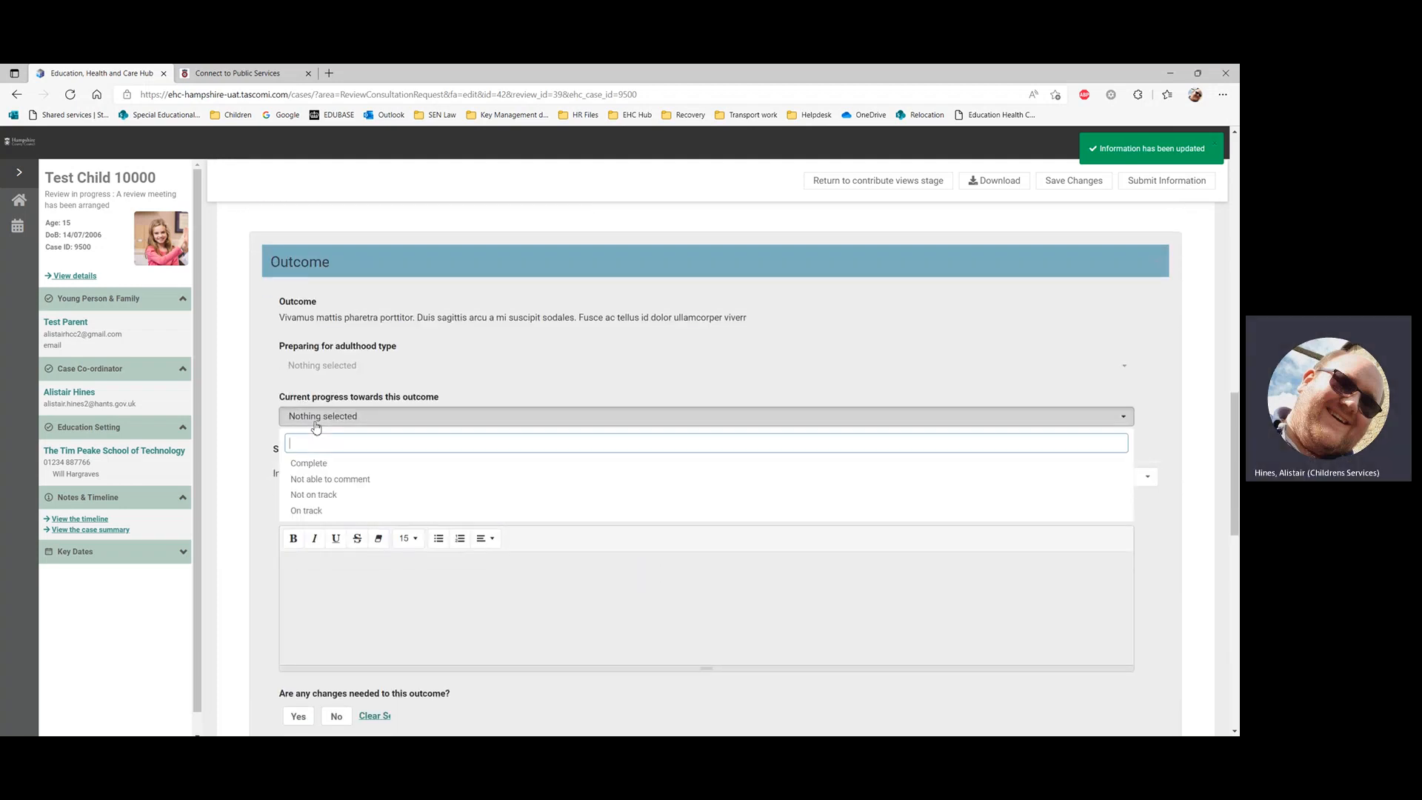
left_click(313, 495)
left_click(919, 479)
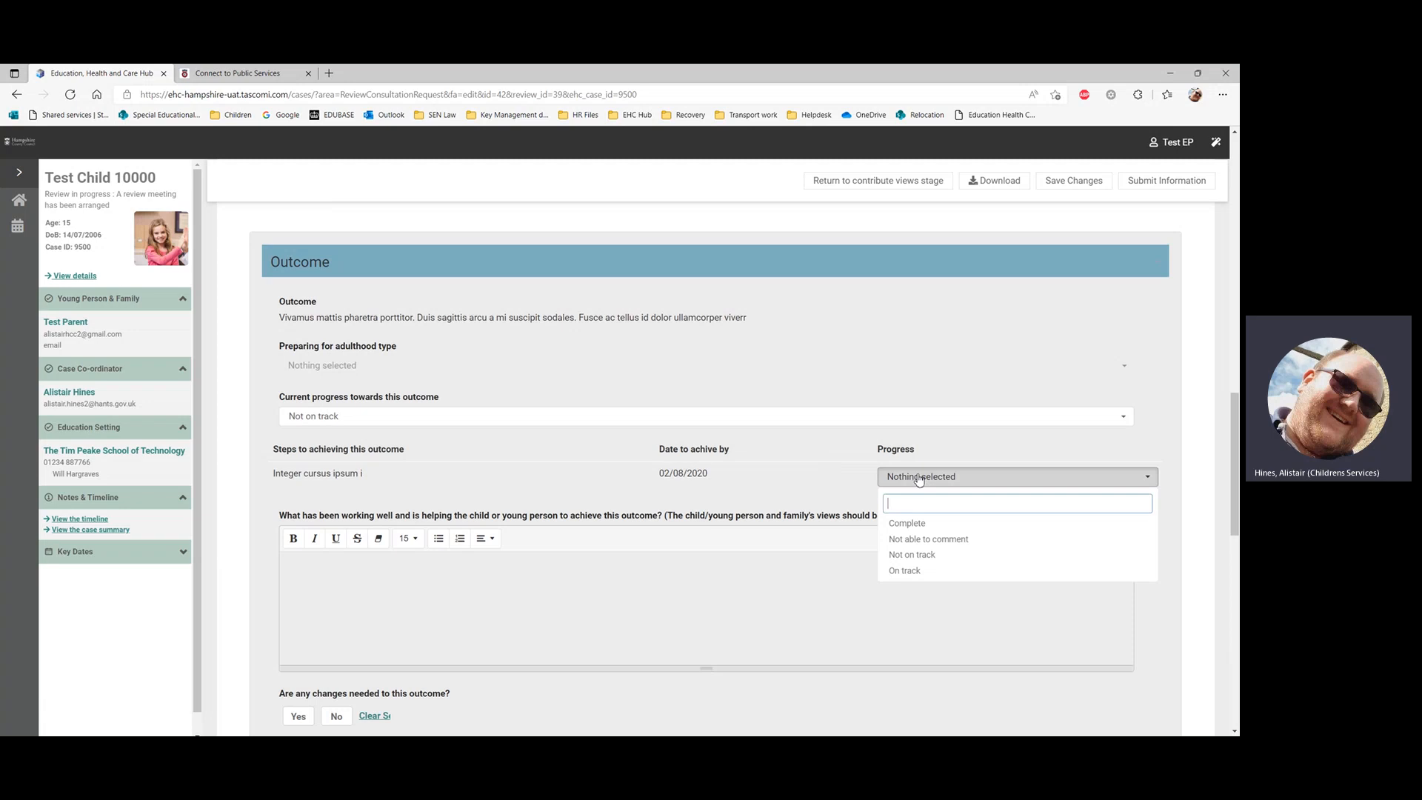
left_click(911, 524)
left_click(571, 611)
type("sdfsdfsdfsdfsdfsdf")
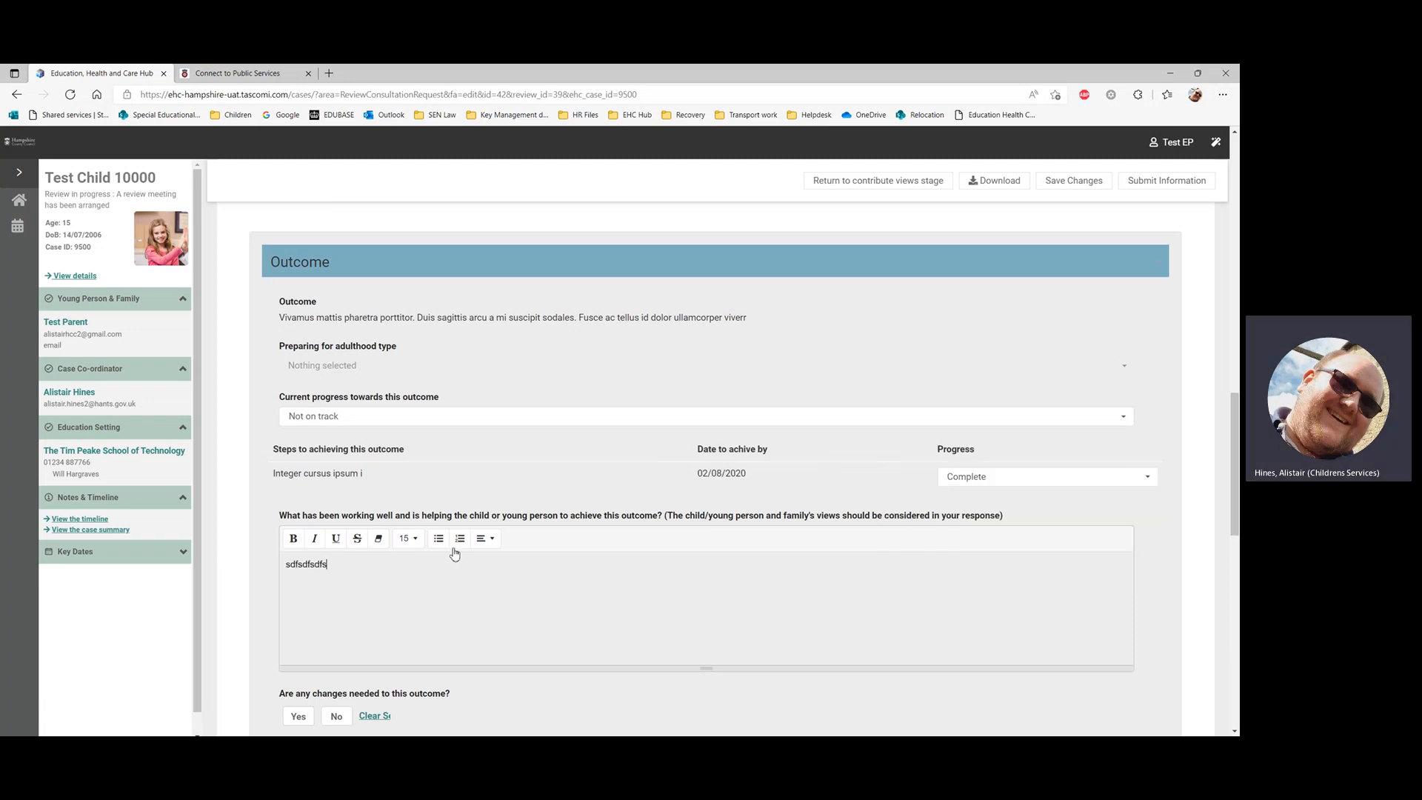
Step: Answer Yes to changes needed, write the recommended changes, and answer Yes to additional short-term targets
scroll(334, 475, "down", 2)
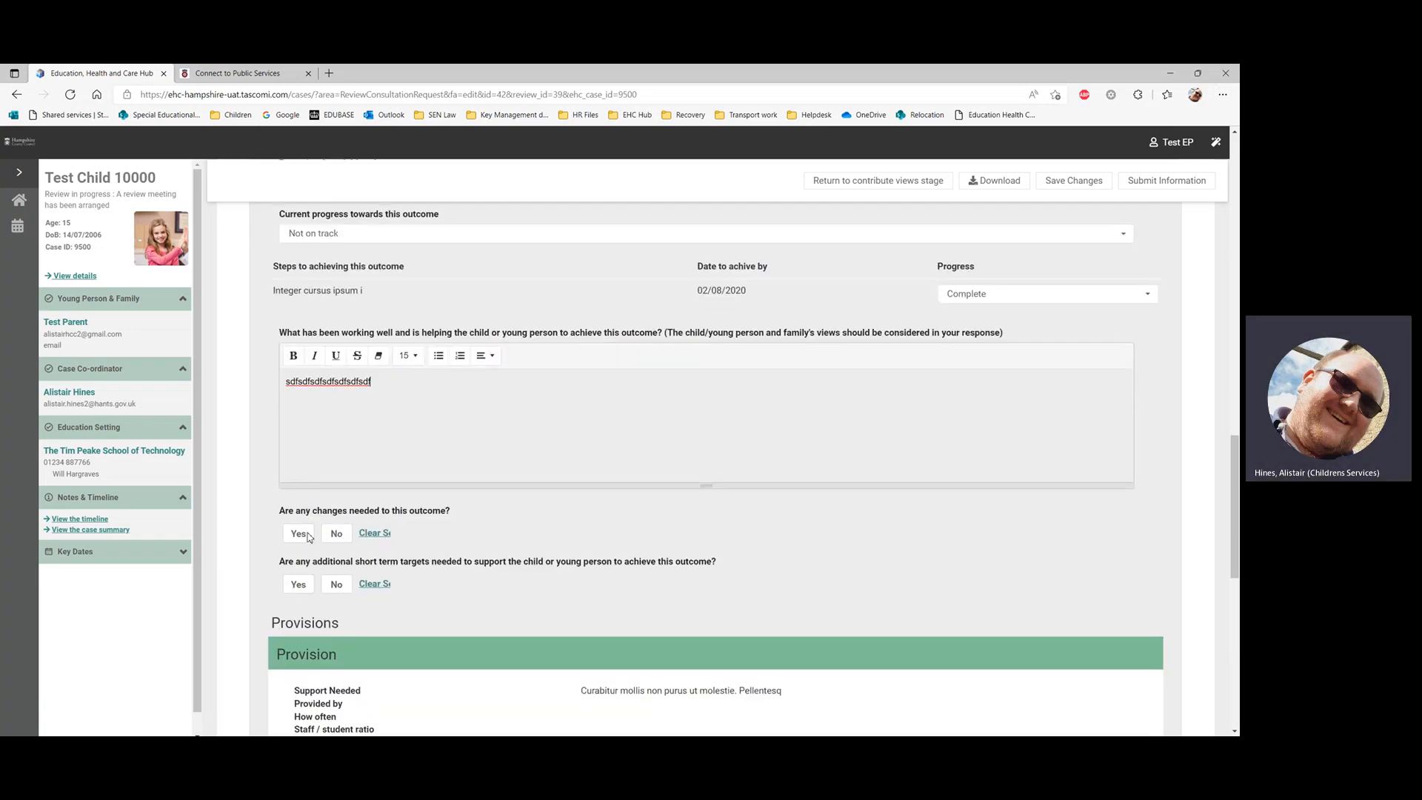
left_click(304, 535)
left_click(335, 611)
type("sdfsdfdfsfsfs")
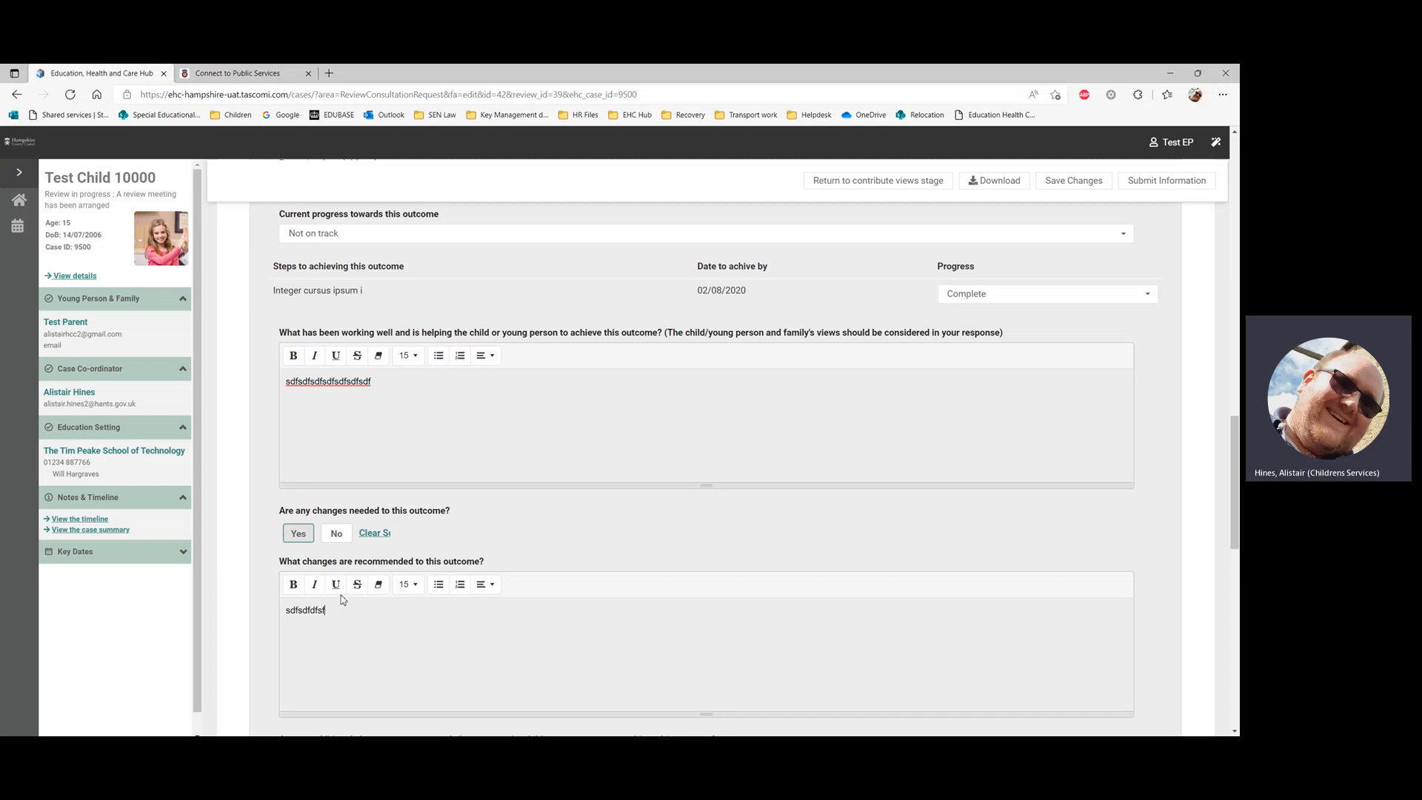
scroll(335, 612, "down", 3)
left_click(298, 487)
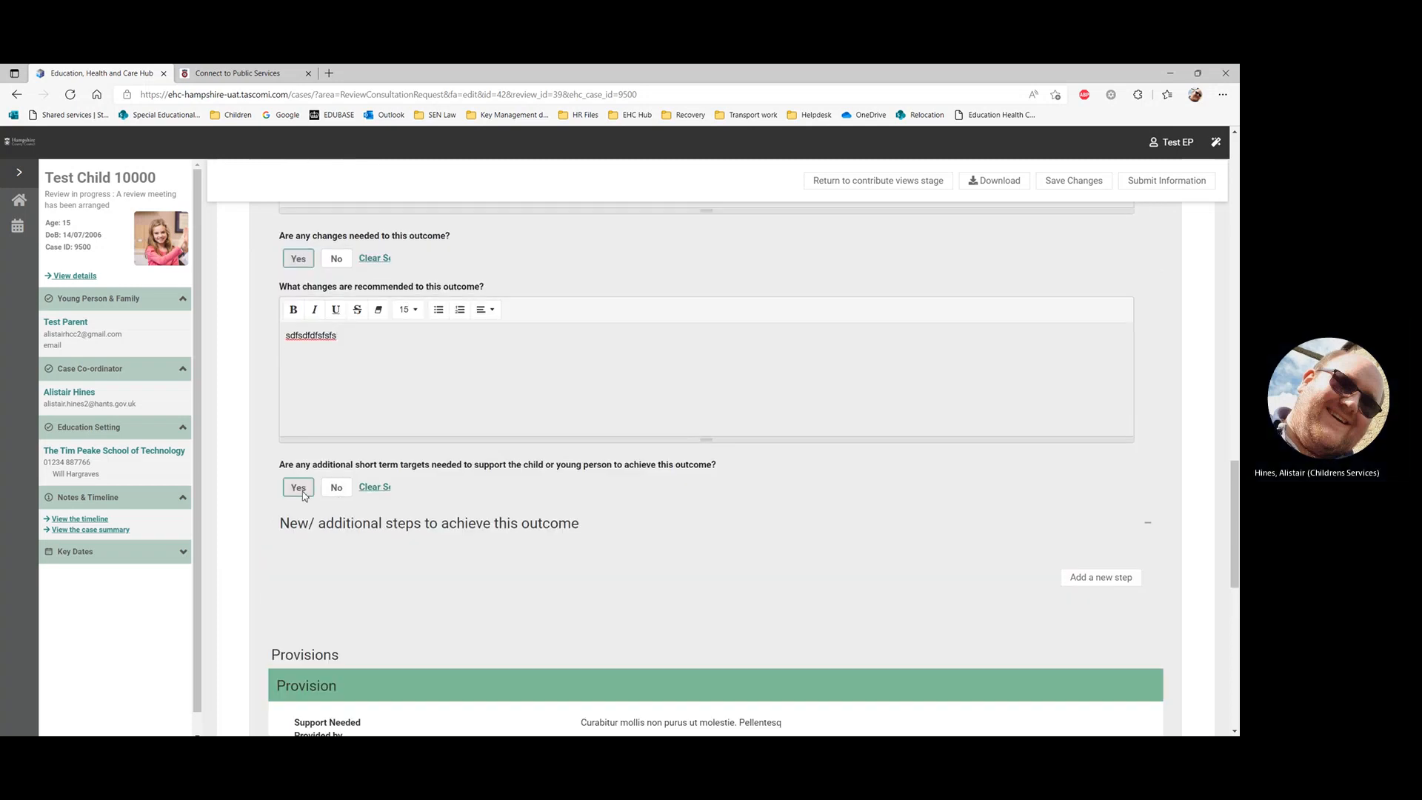
Step: Add a new step to achieve the outcome with a description and target date 01/02/2024
left_click(1099, 579)
scroll(589, 535, "down", 2)
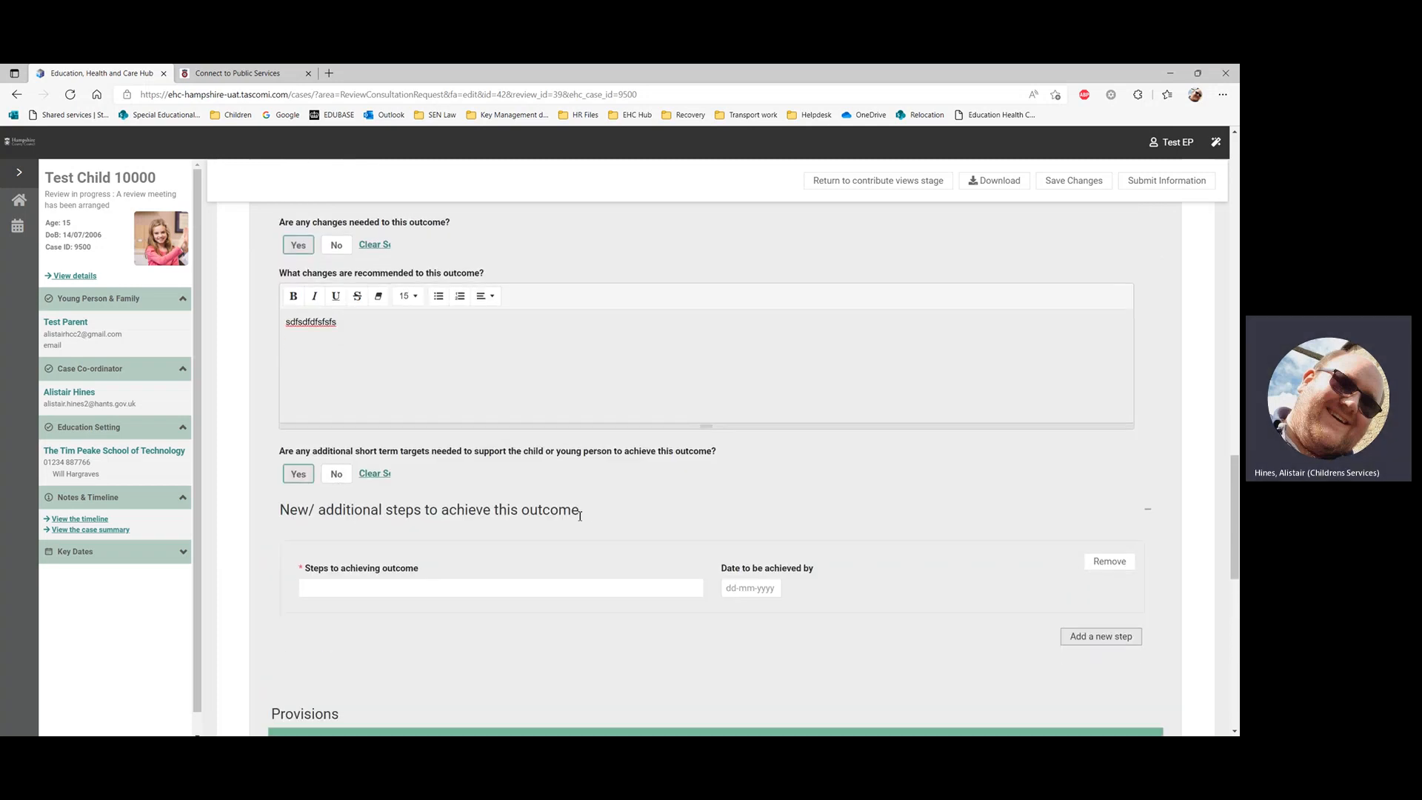
left_click(581, 418)
type("sdfsdfsdfsdfsf")
left_click(742, 422)
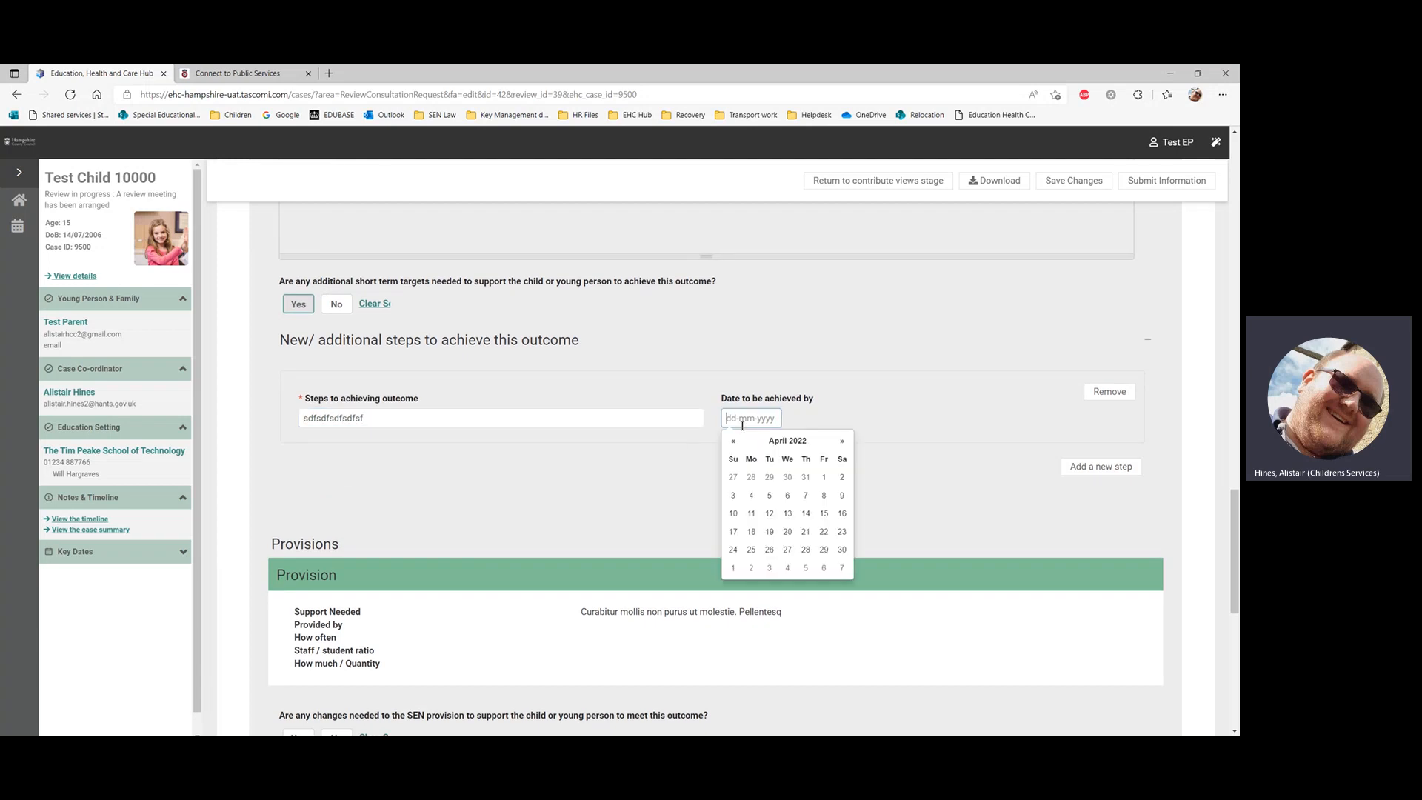
type("01/02/2024")
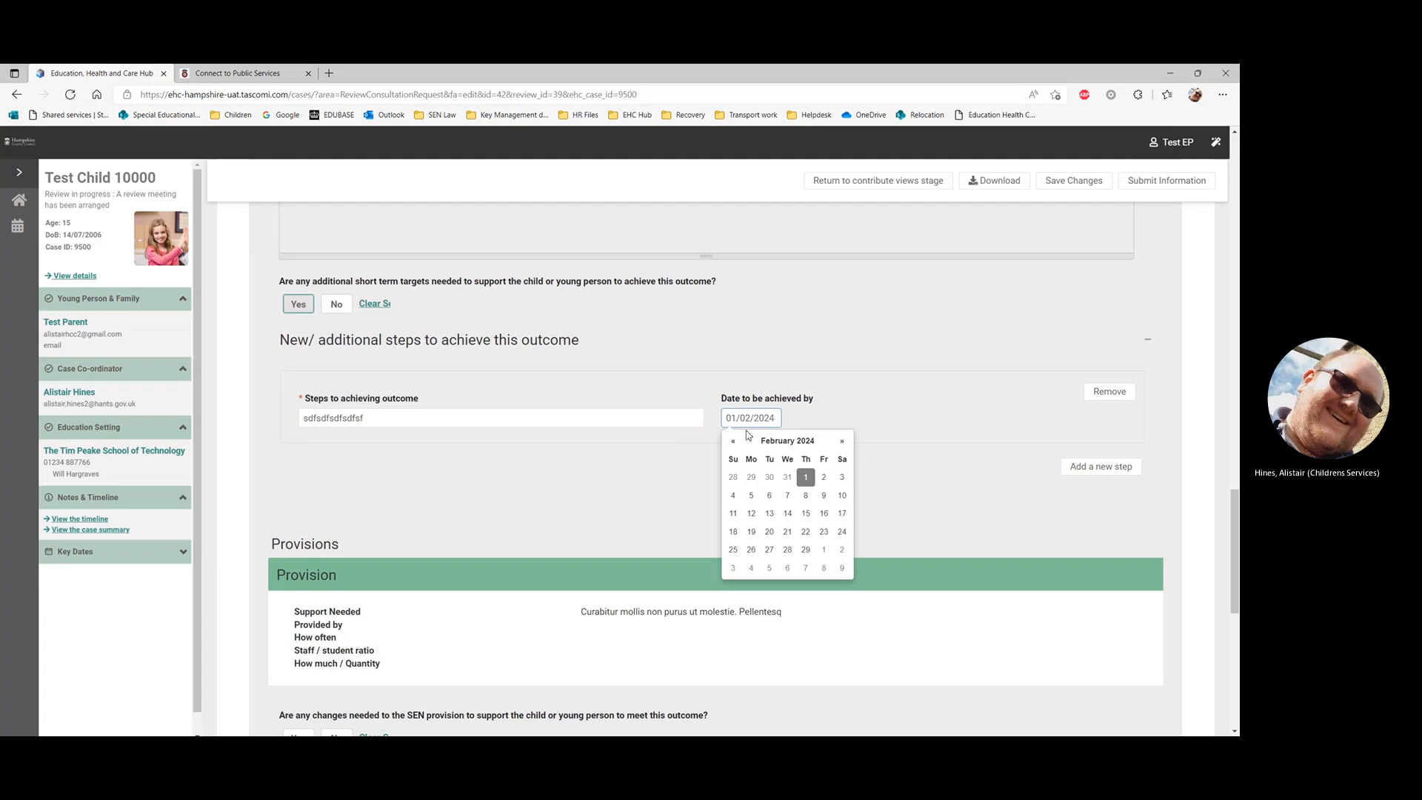
left_click(670, 471)
Step: Answer No to SEN provision changes, save, and submit the response with confirmation
scroll(359, 531, "down", 2)
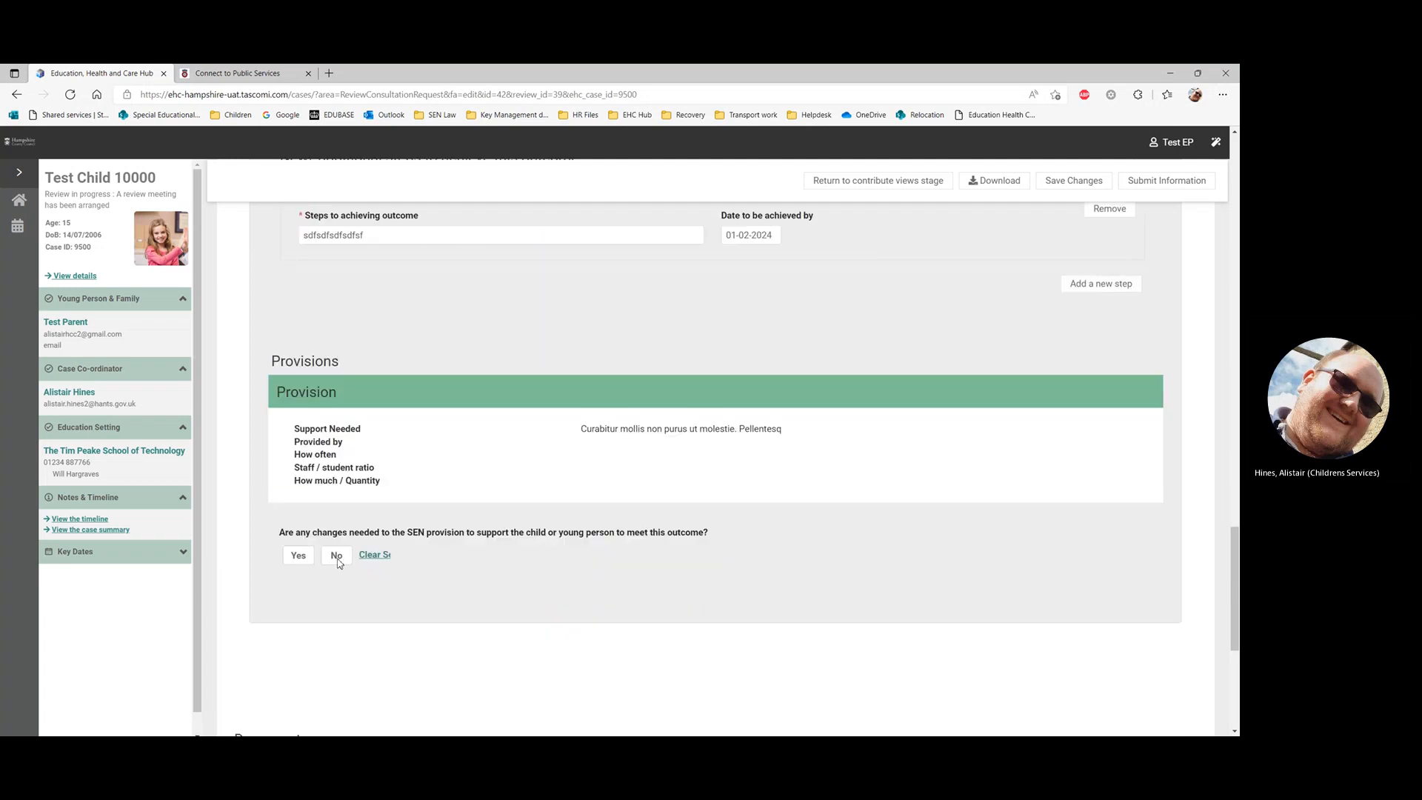
left_click(344, 562)
left_click(1079, 186)
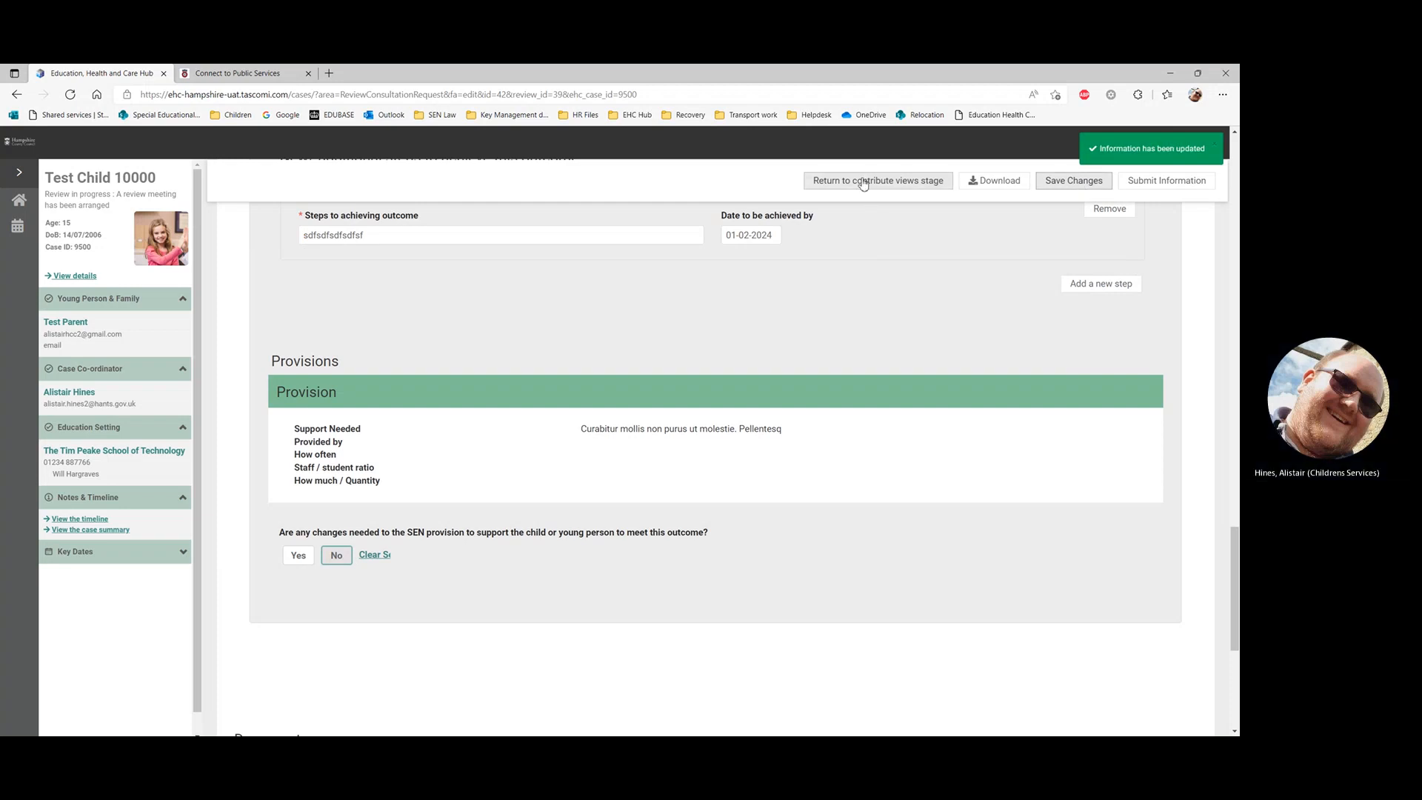
left_click(1168, 184)
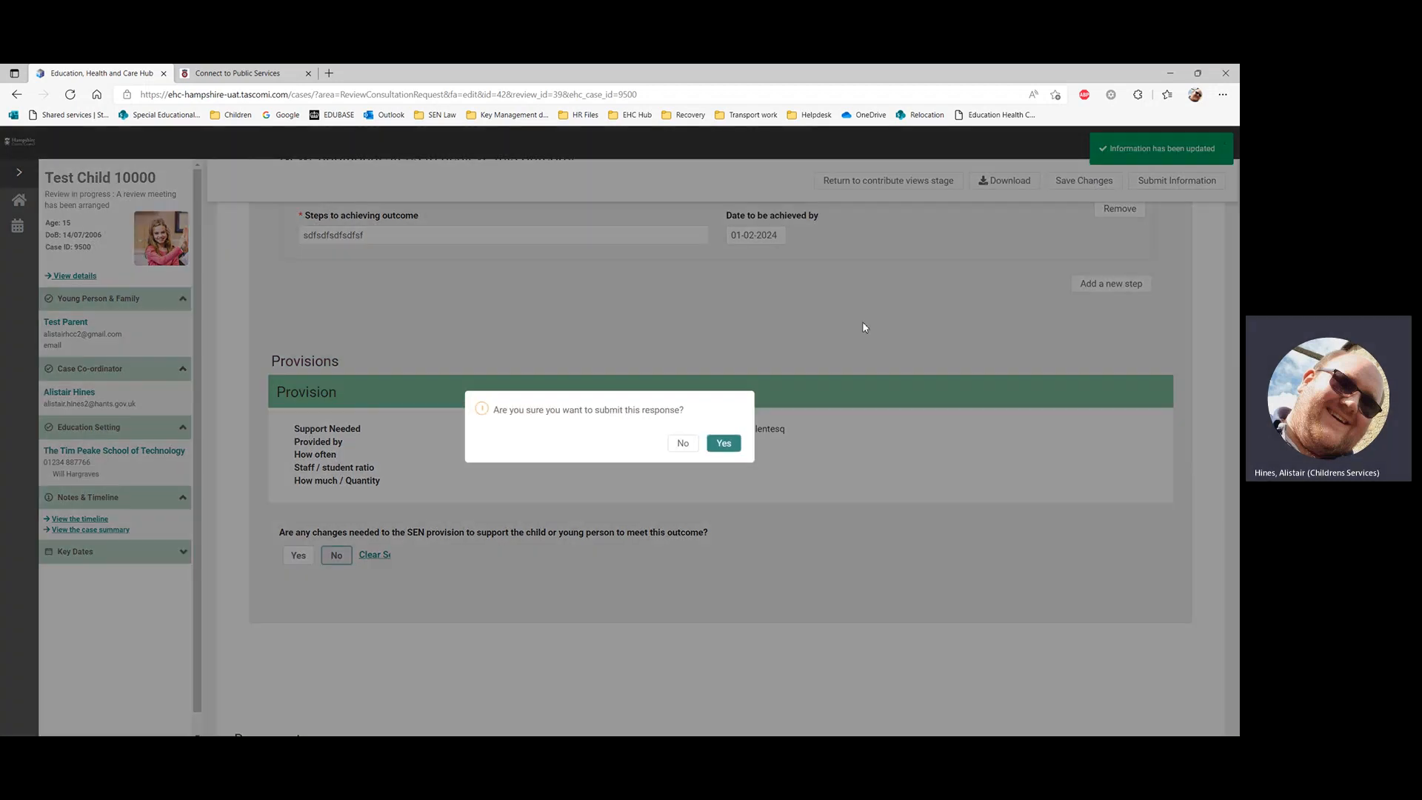
left_click(719, 445)
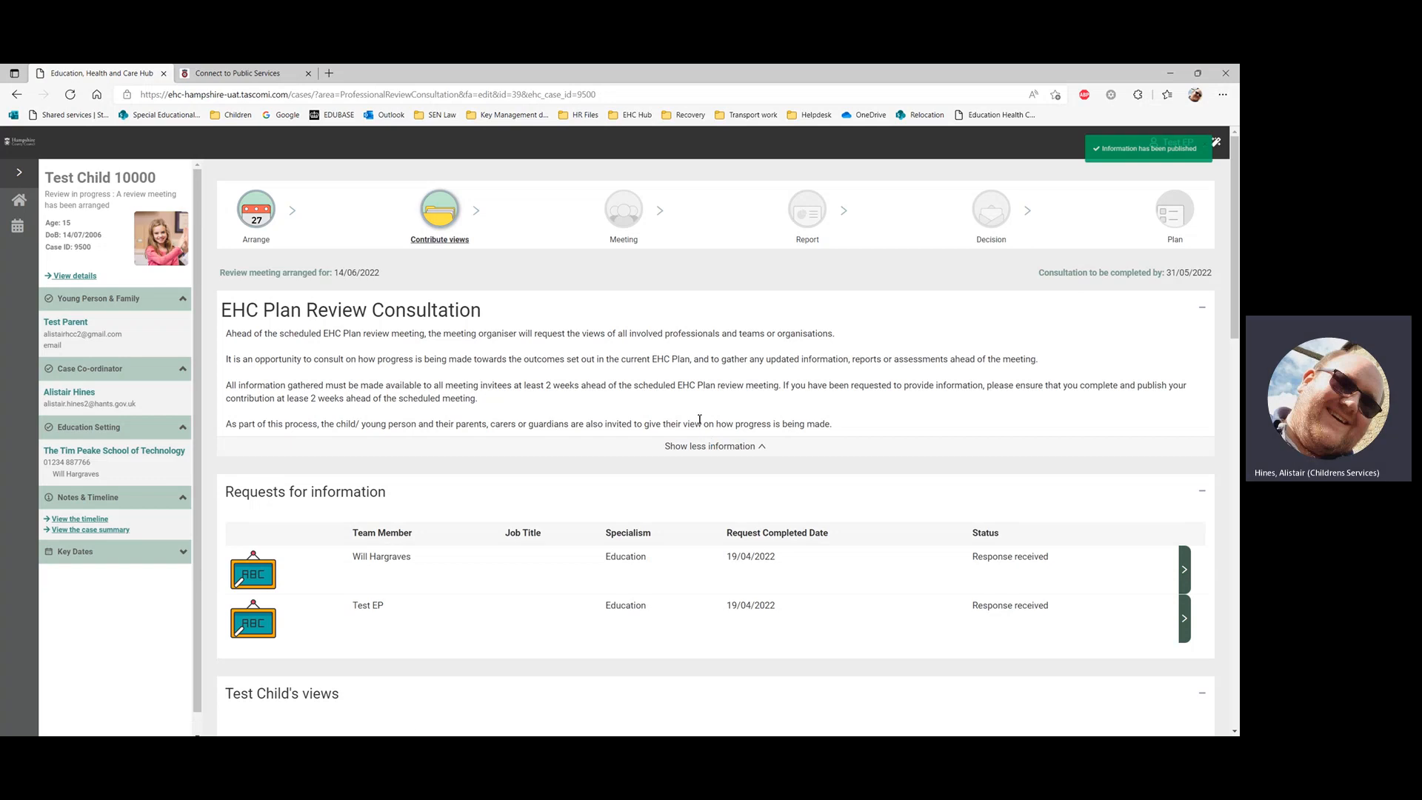
Step: Check that both information requests show Response received, then choose Log off from the account menu
scroll(471, 472, "down", 2)
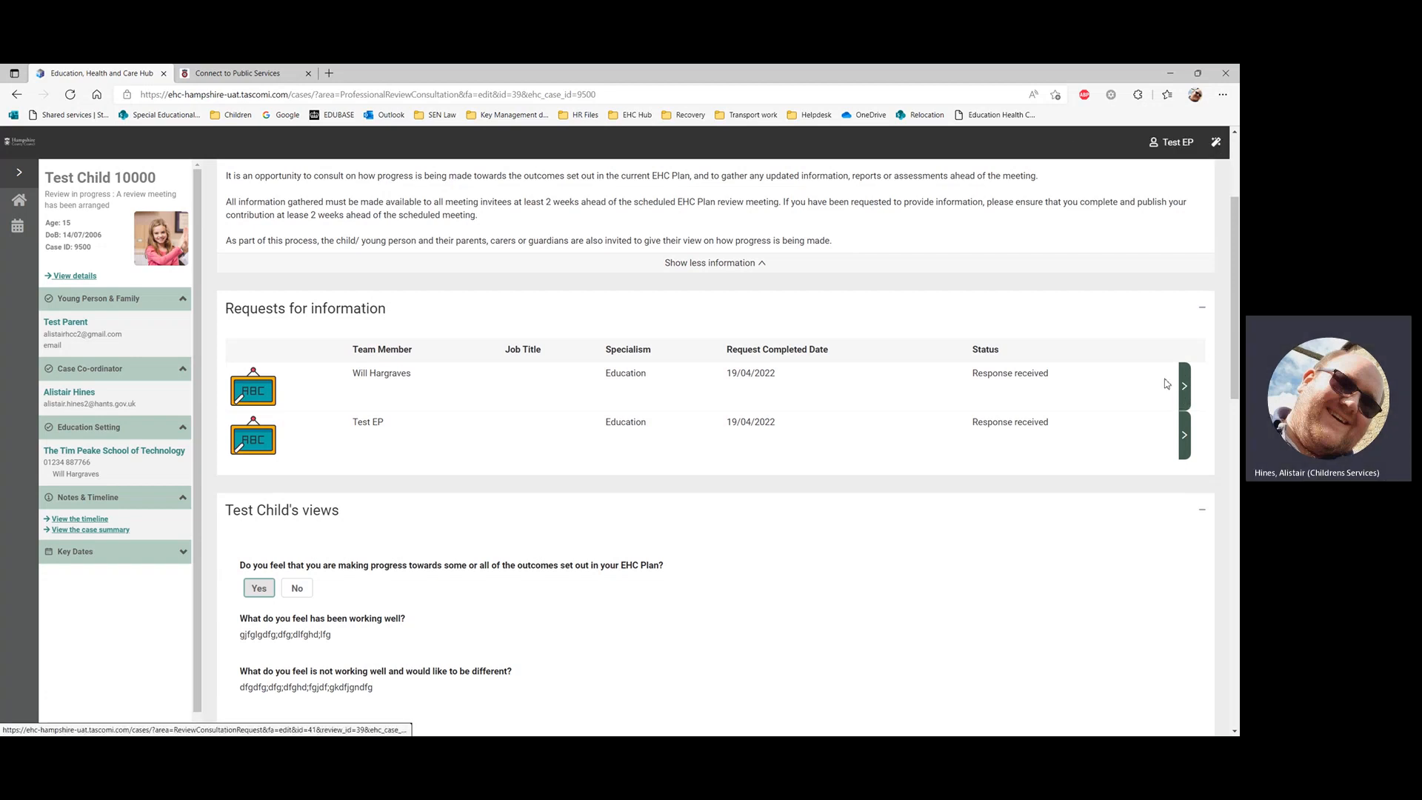
scroll(883, 305, "down", 3)
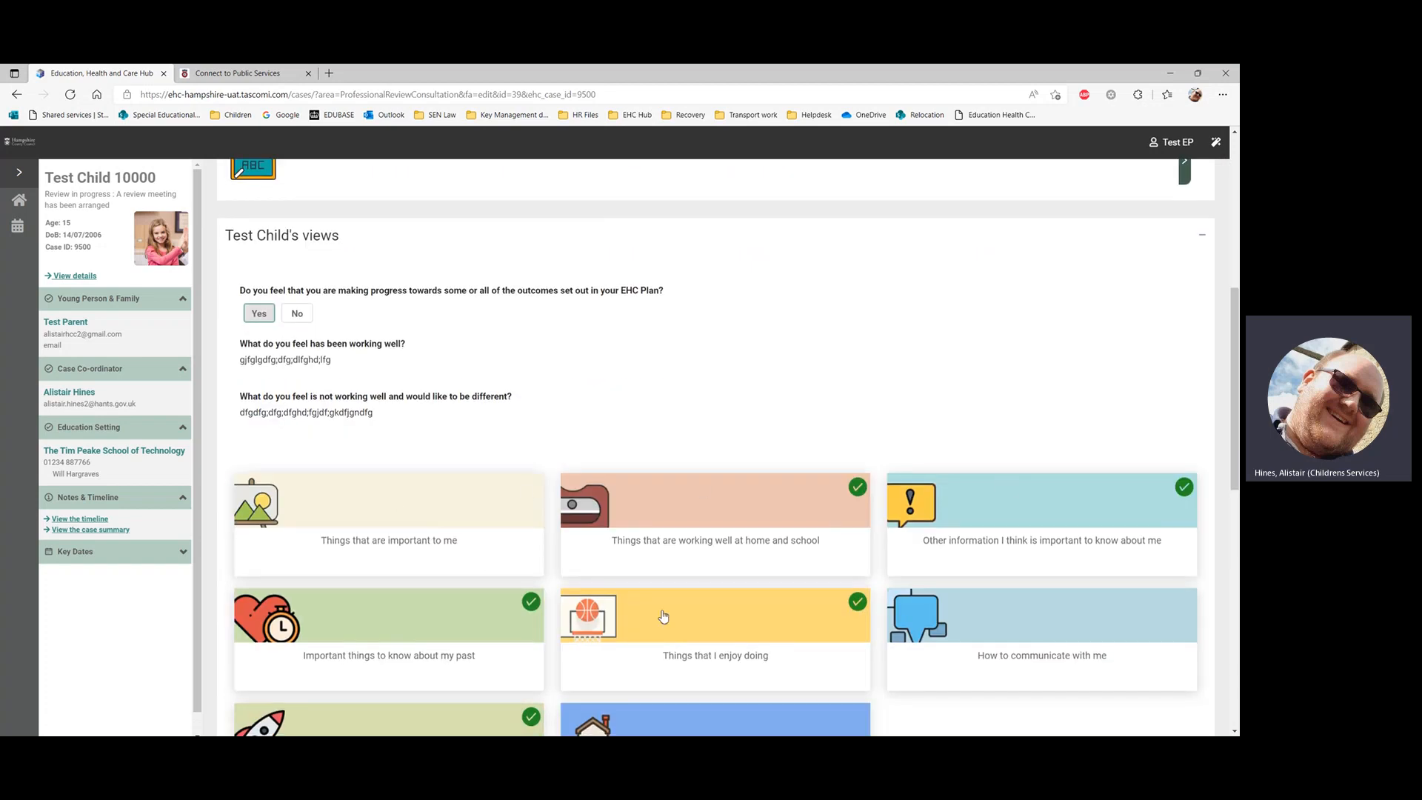
scroll(511, 429, "down", 6)
scroll(511, 437, "down", 2)
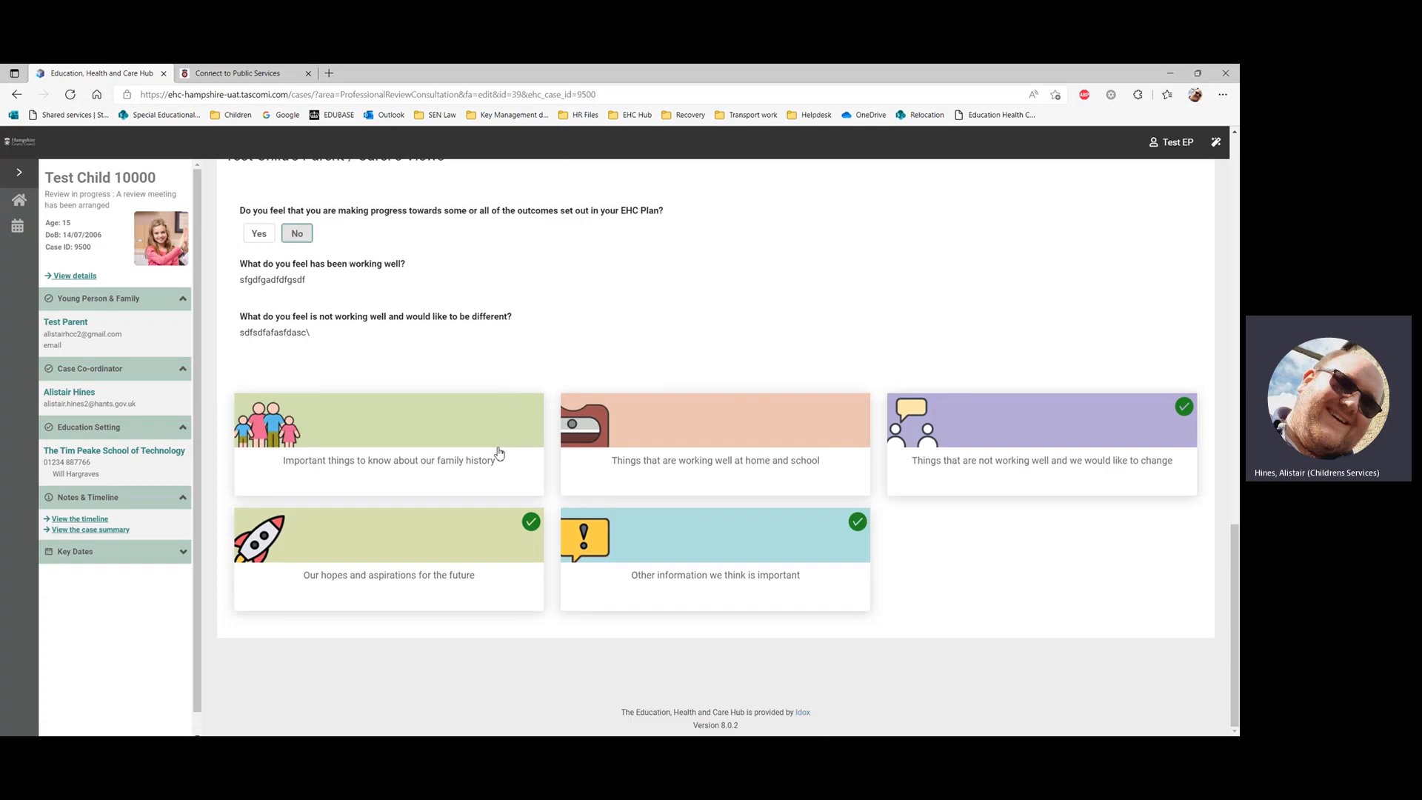
scroll(626, 449, "up", 4)
scroll(626, 450, "up", 5)
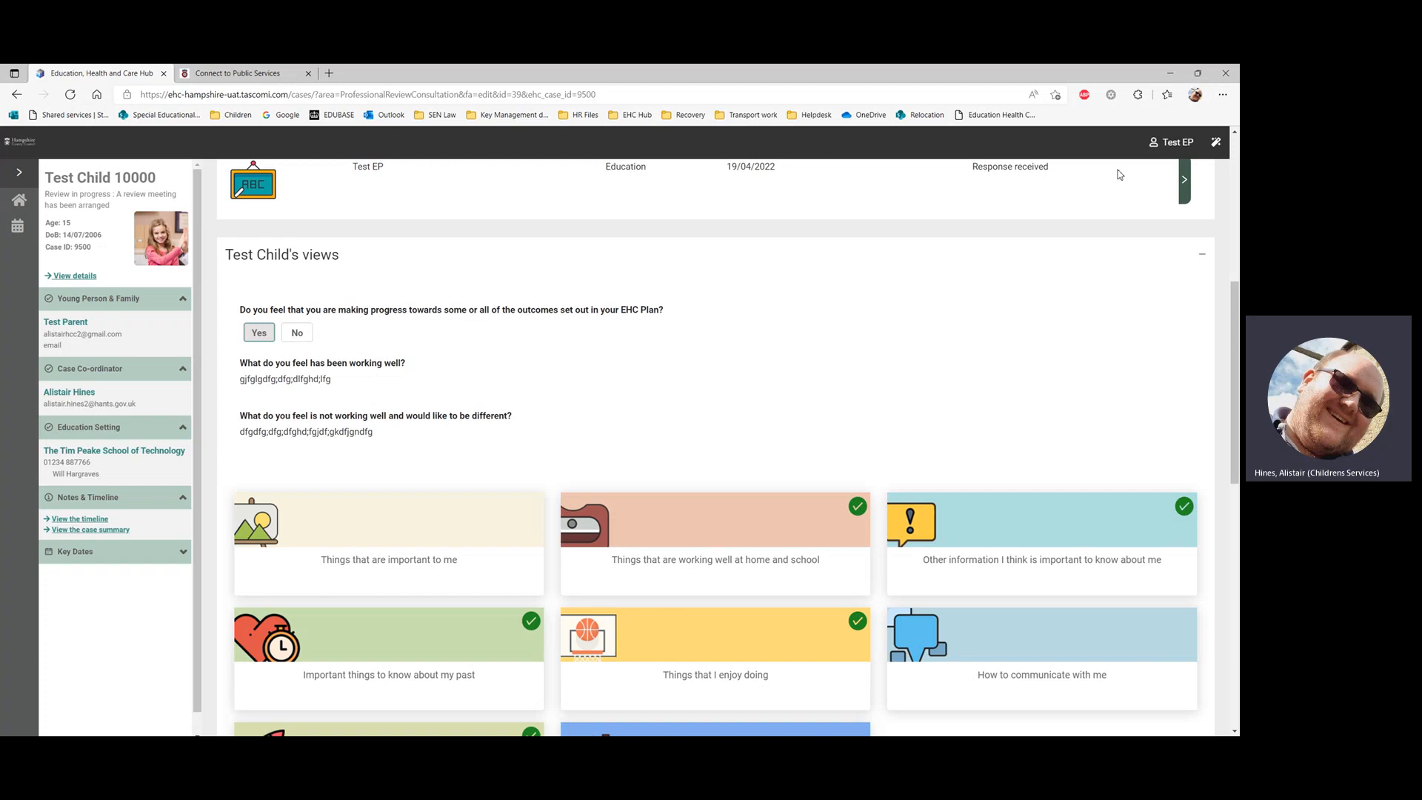
left_click(1159, 145)
left_click(1142, 197)
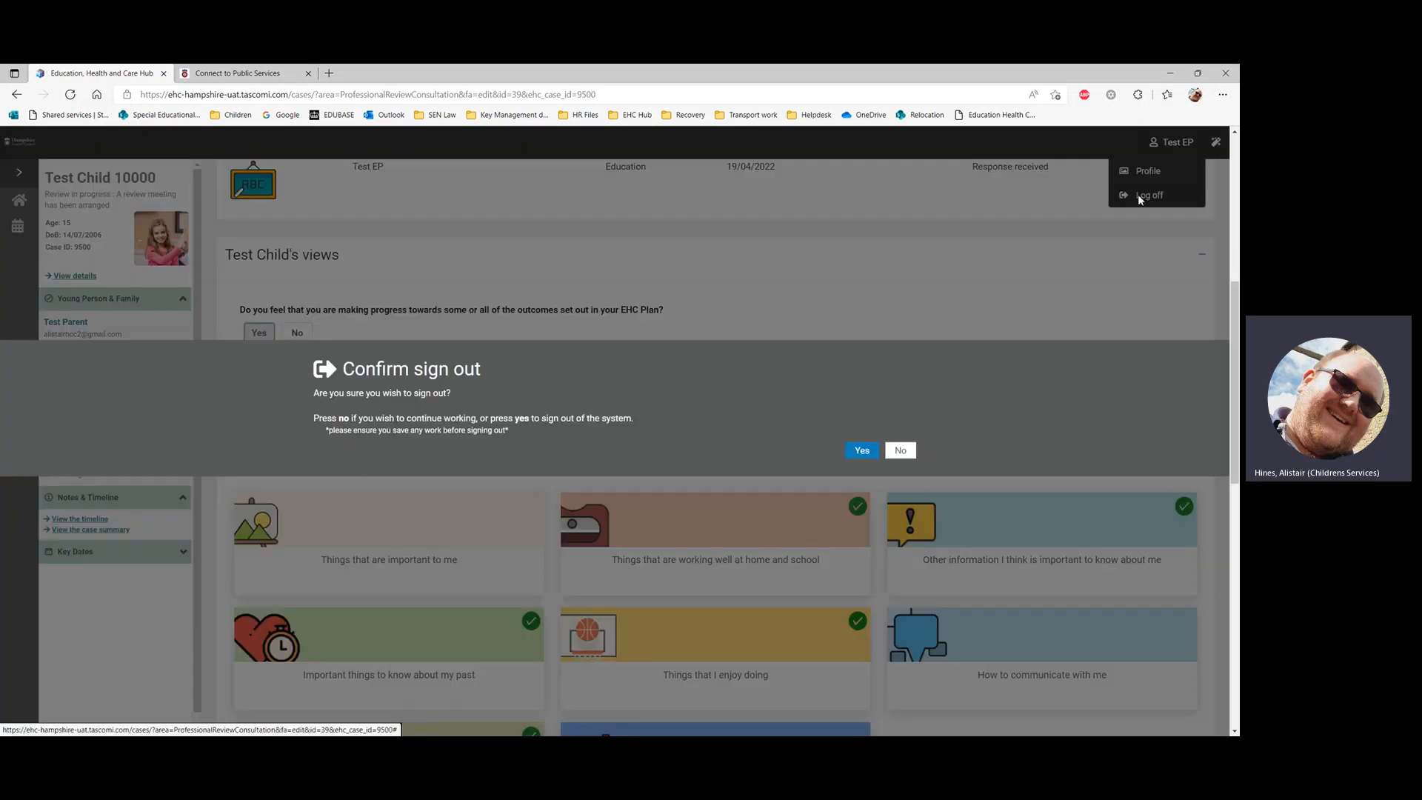
Step: Confirm signing out and log back in with the other saved school account
left_click(862, 450)
left_click_drag(638, 287, 549, 291)
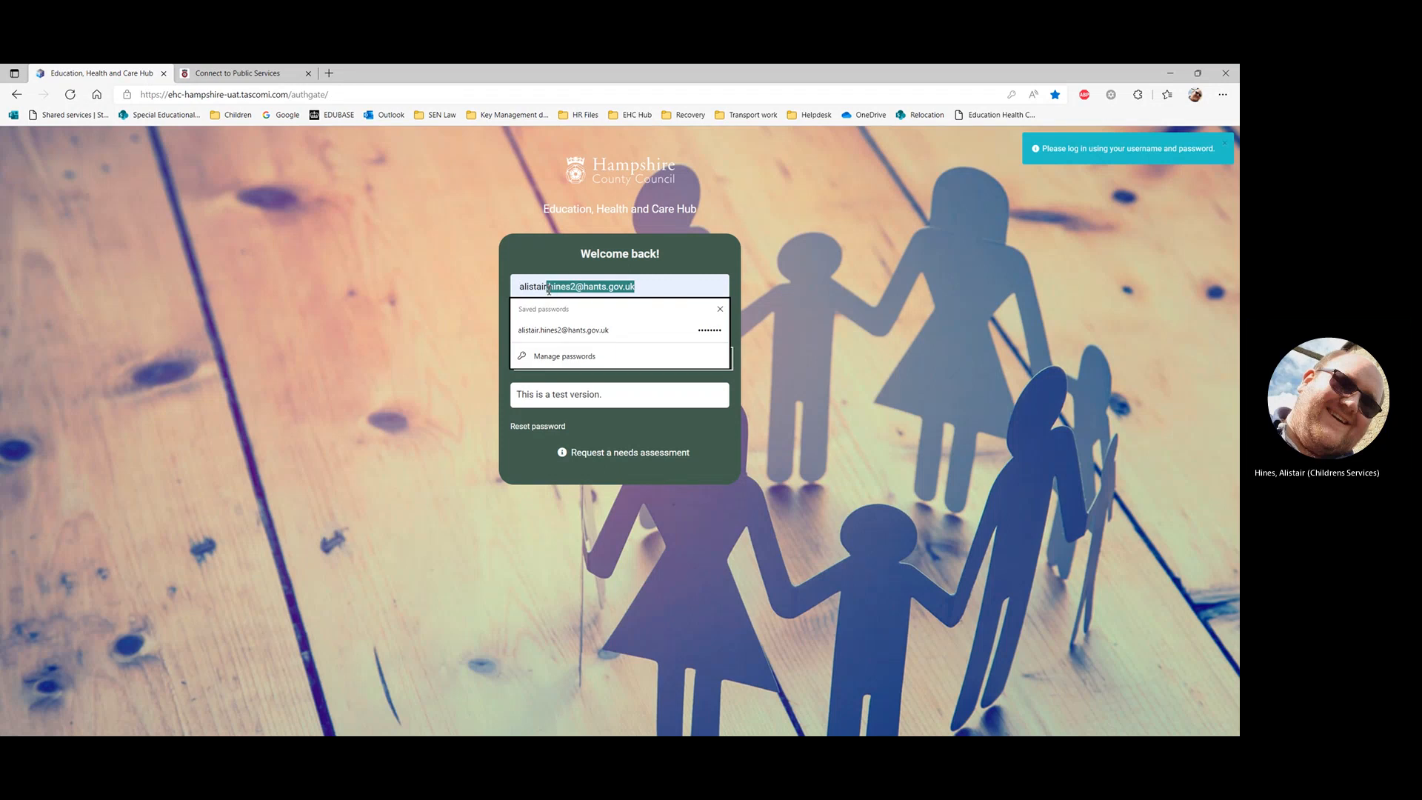
key("BackSpace")
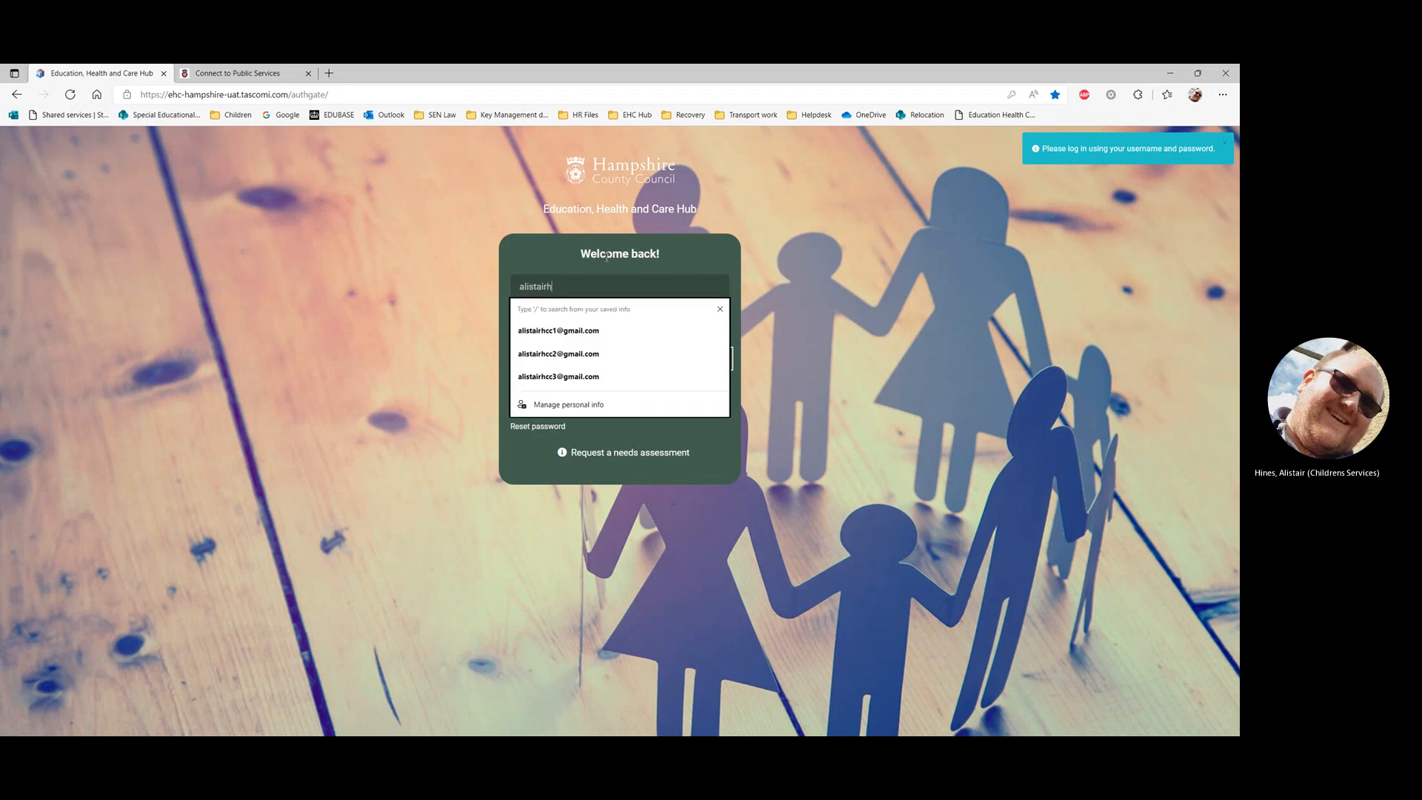
left_click(585, 334)
left_click(618, 358)
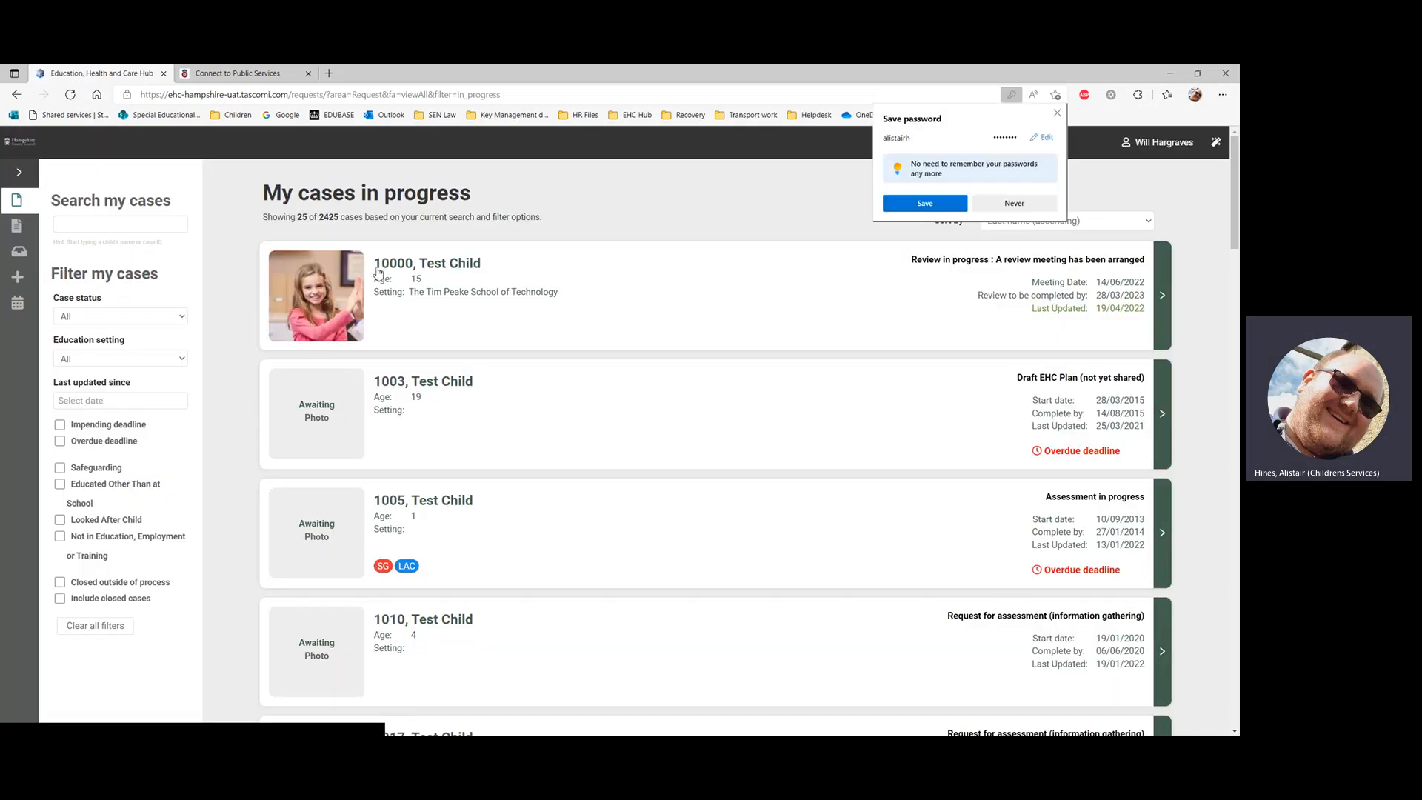
Step: Open case 10000's EHC Plan Review Consultation and dismiss the save-password prompt
left_click(321, 340)
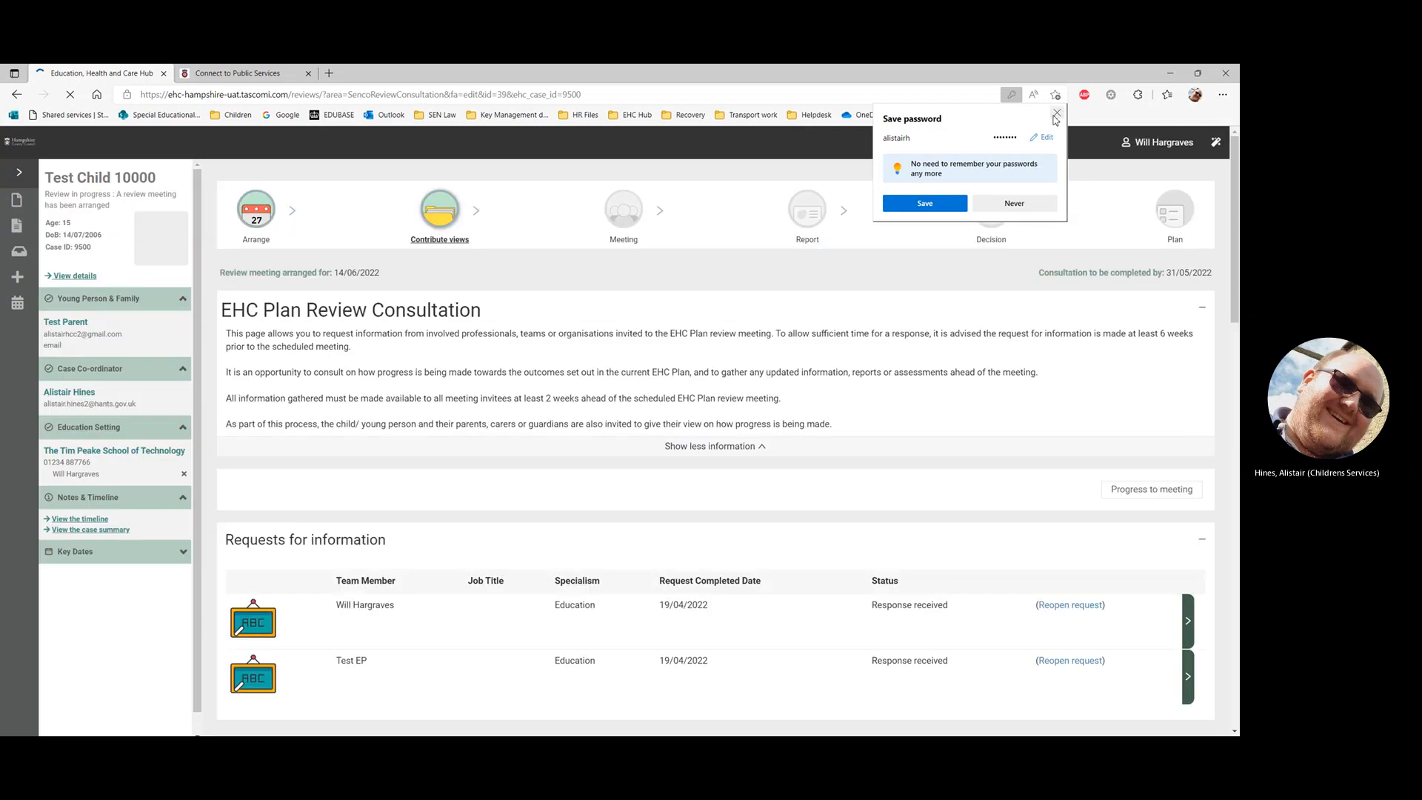
left_click(1057, 113)
scroll(574, 339, "down", 3)
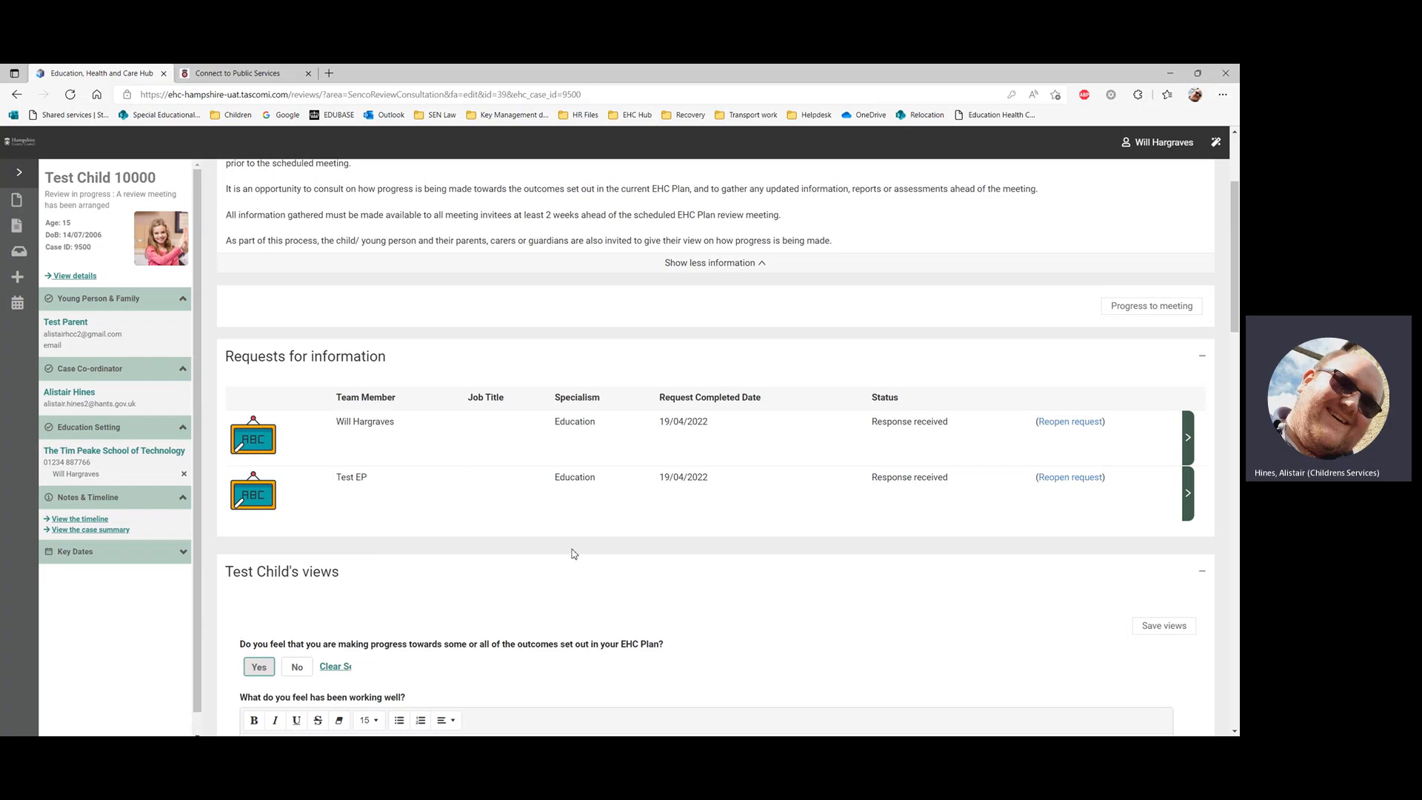
Step: Progress the review from consultation to the meeting stage and confirm
scroll(919, 355, "up", 2)
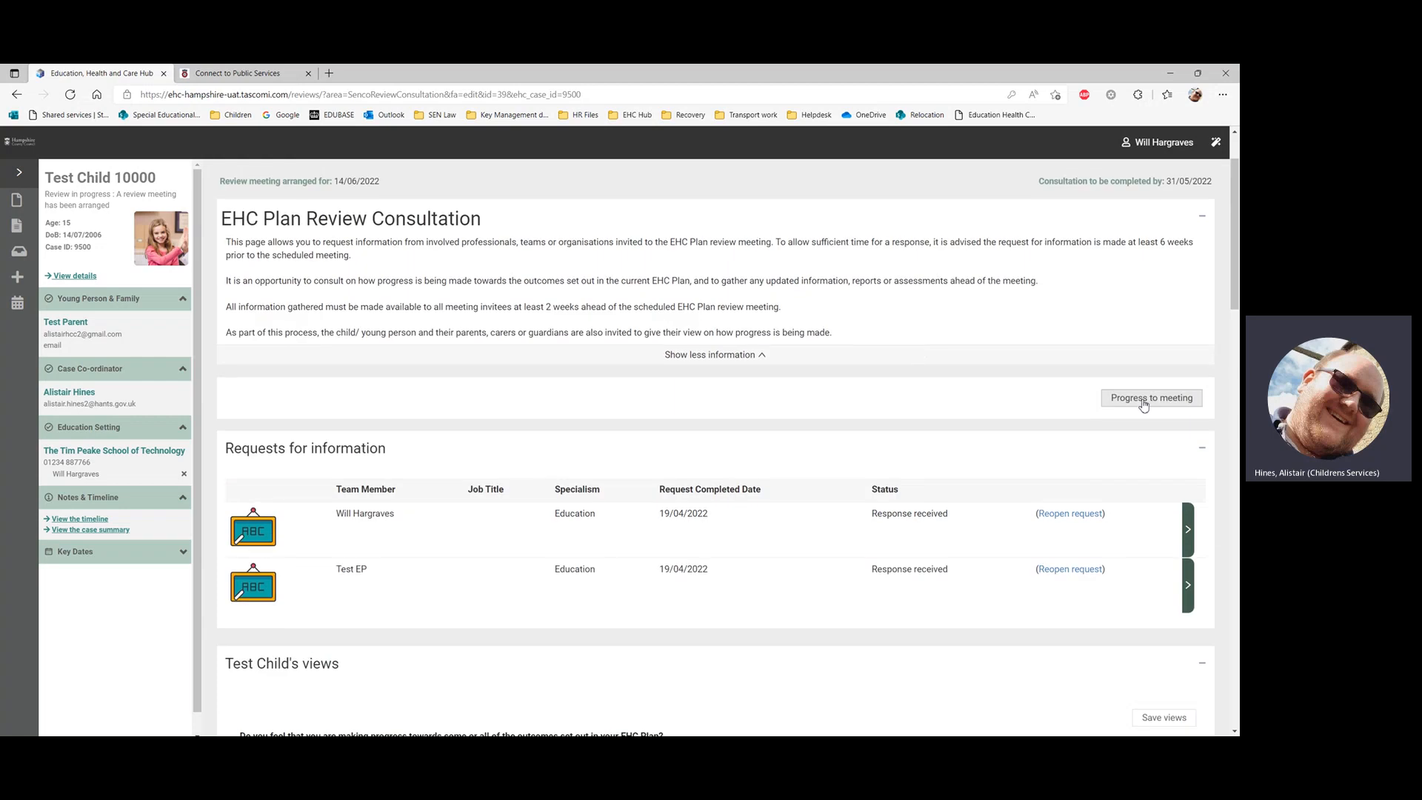
left_click(1141, 404)
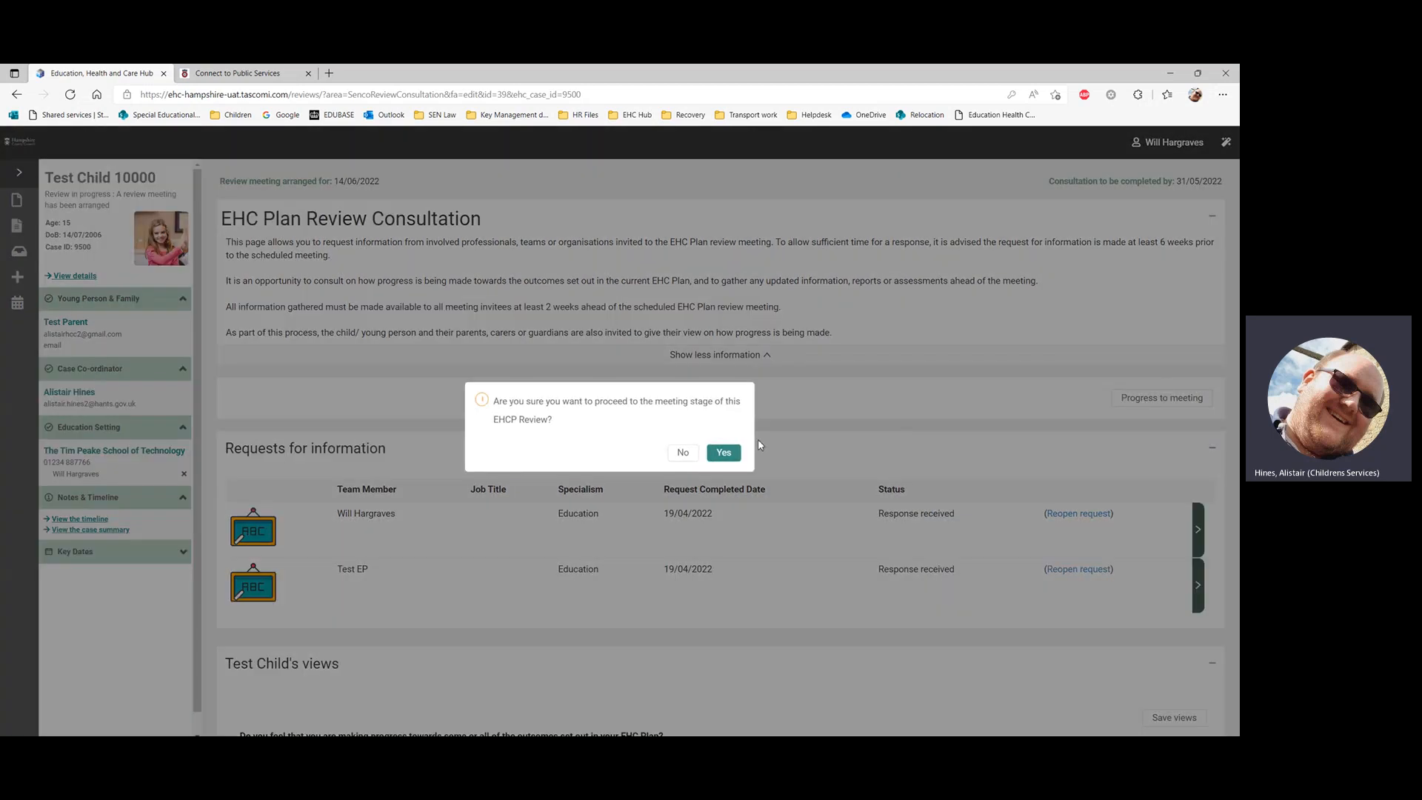
left_click(736, 453)
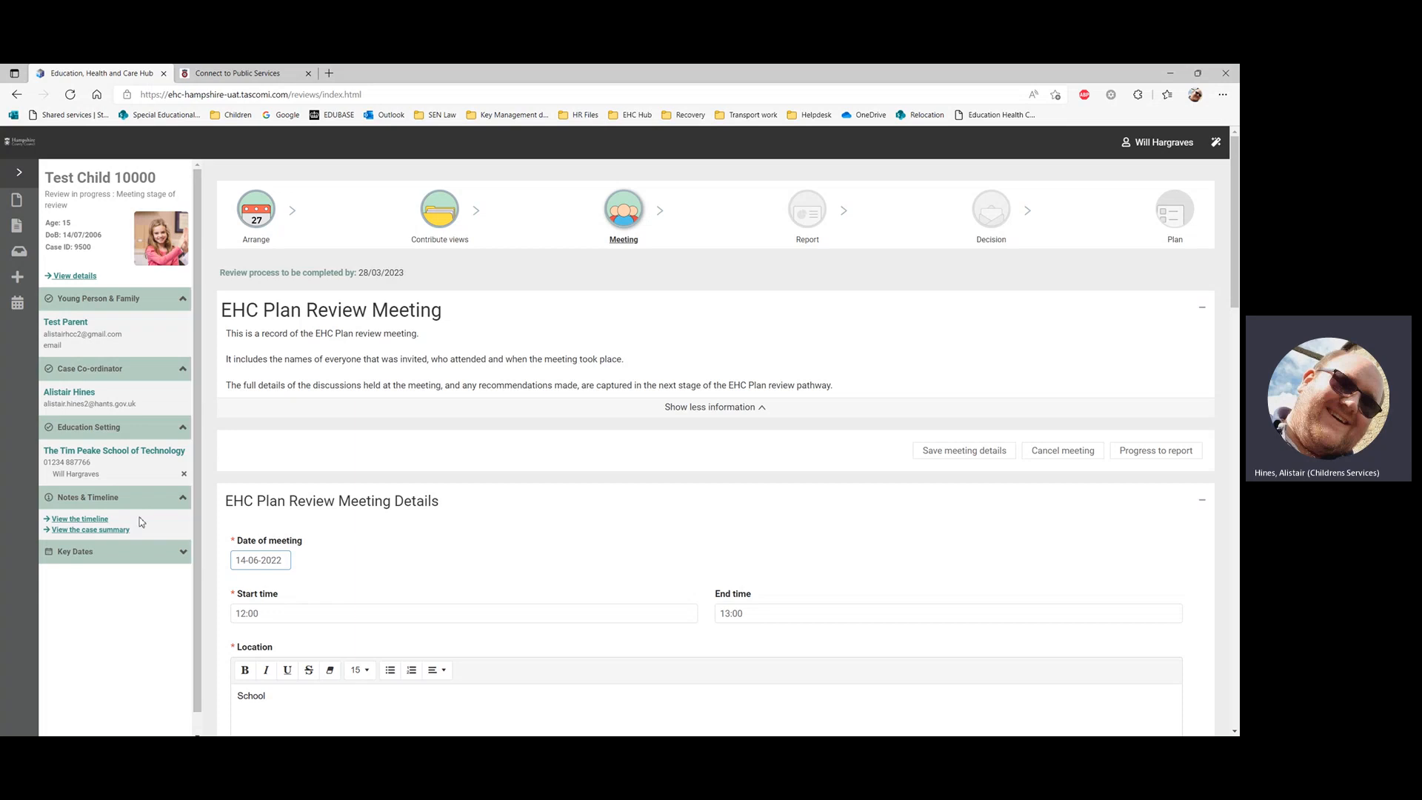
left_click(66, 531)
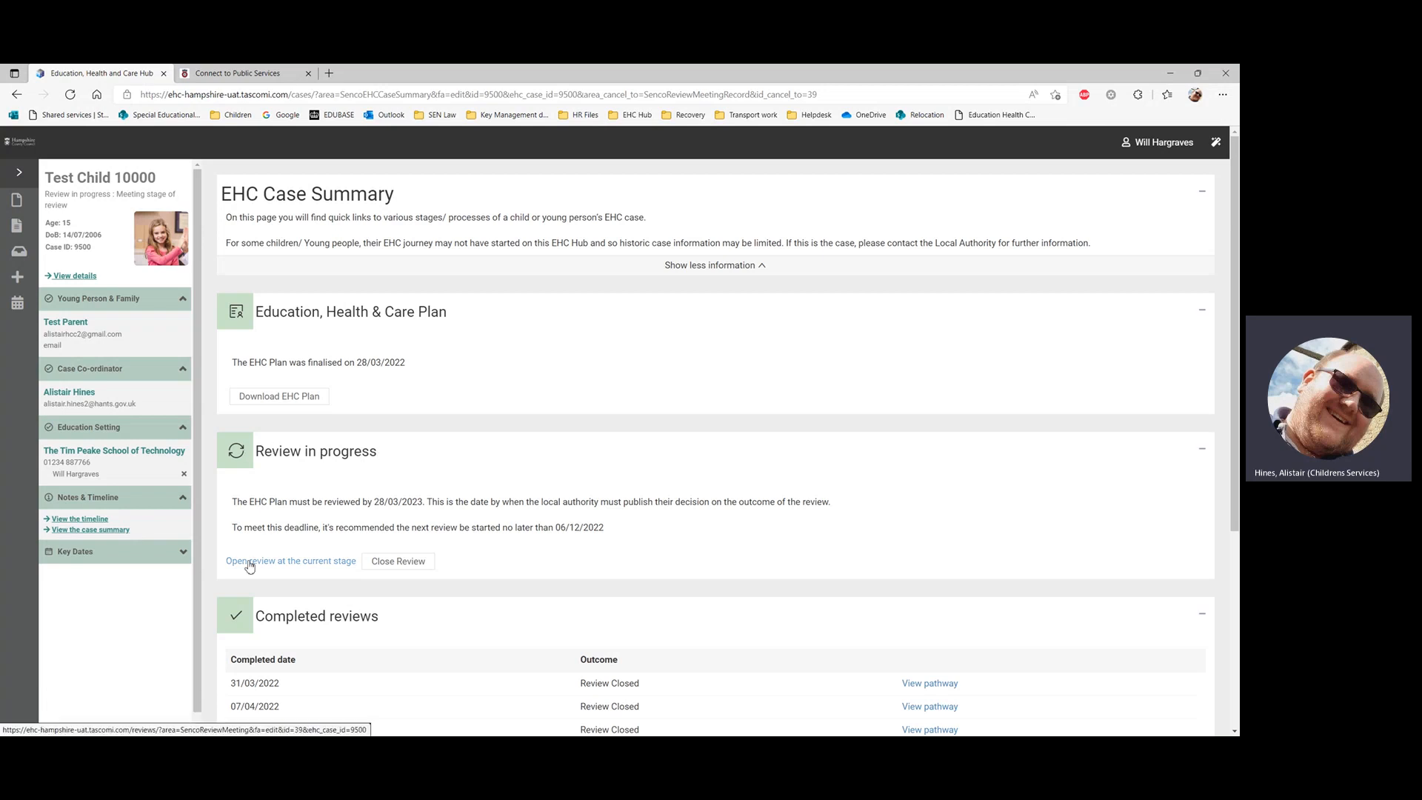
left_click(400, 567)
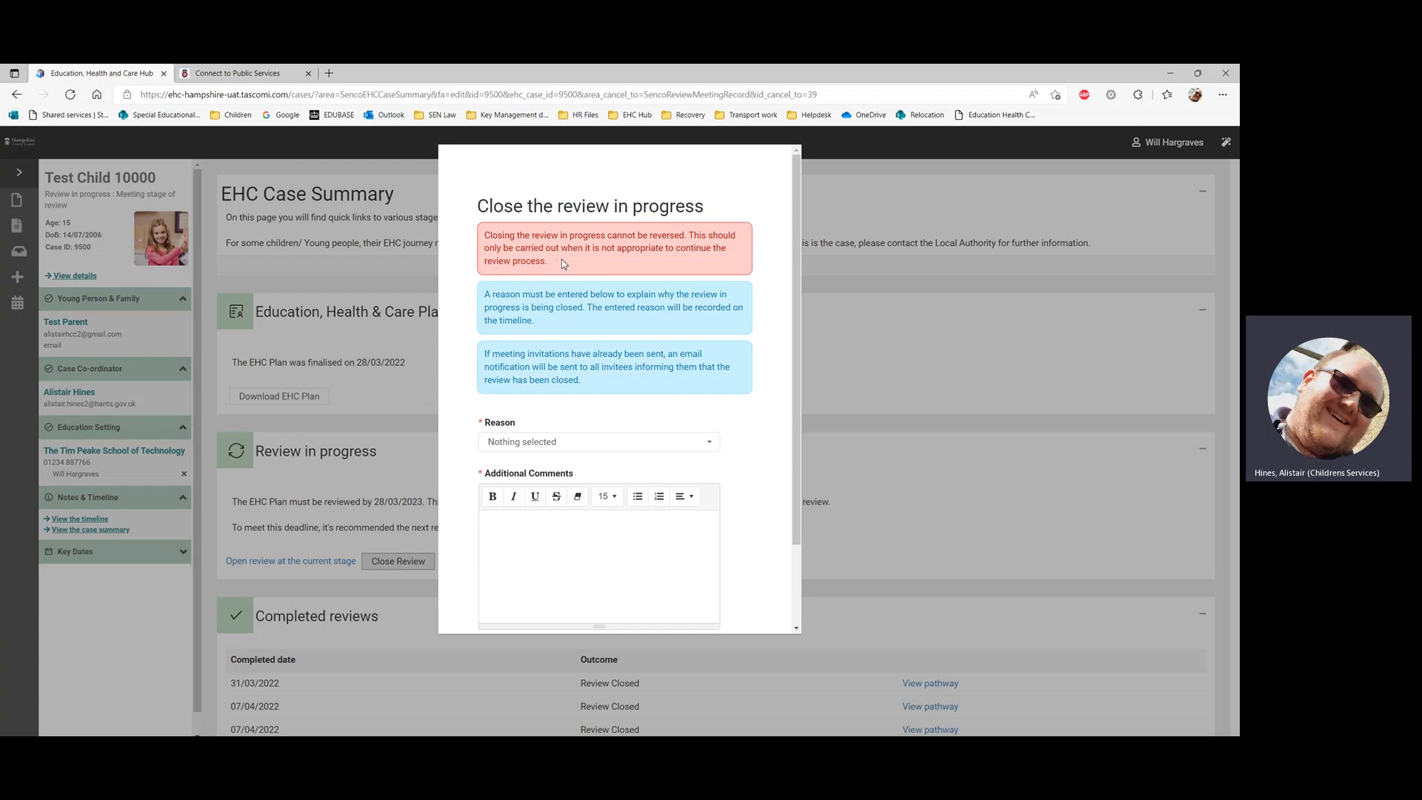
scroll(585, 340, "down", 1)
left_click(620, 369)
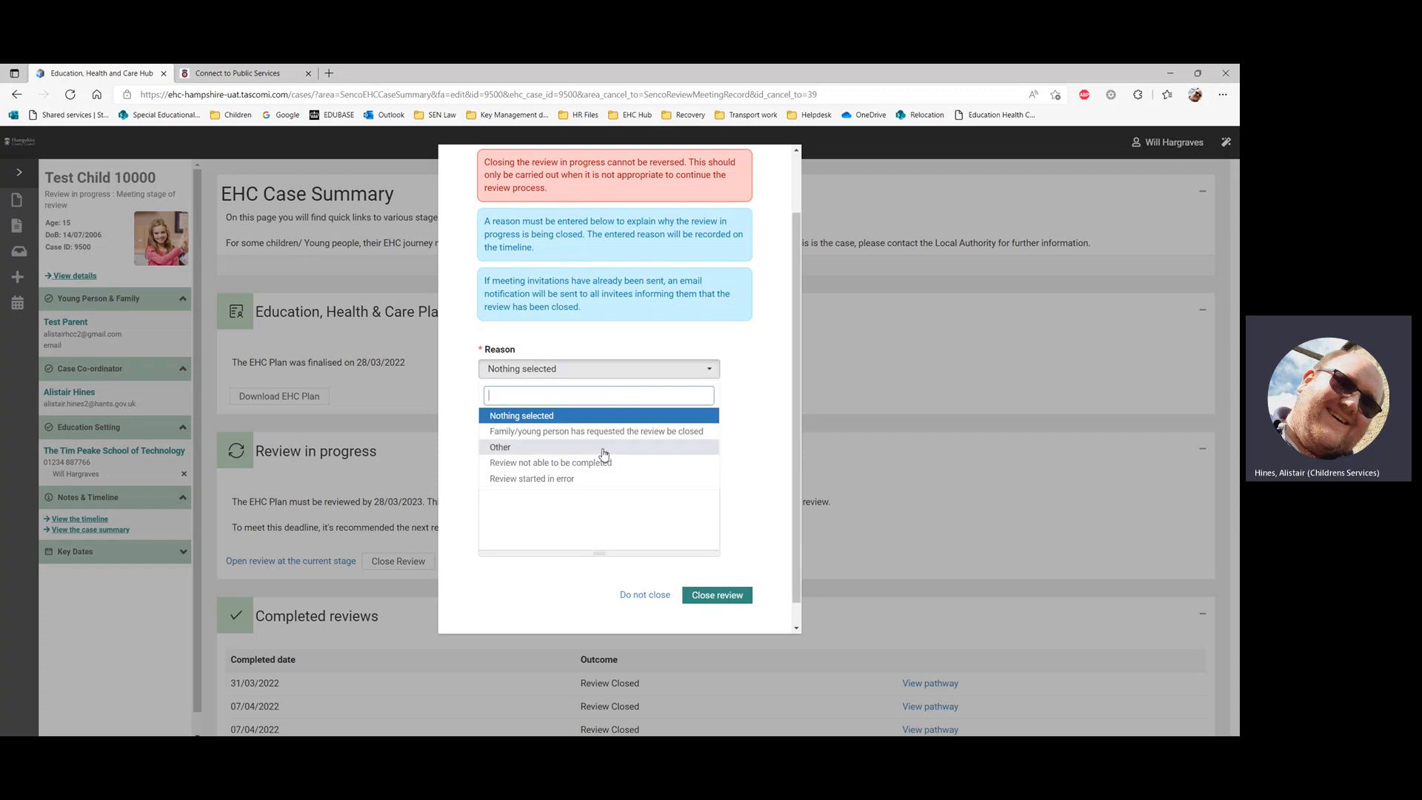
left_click(744, 438)
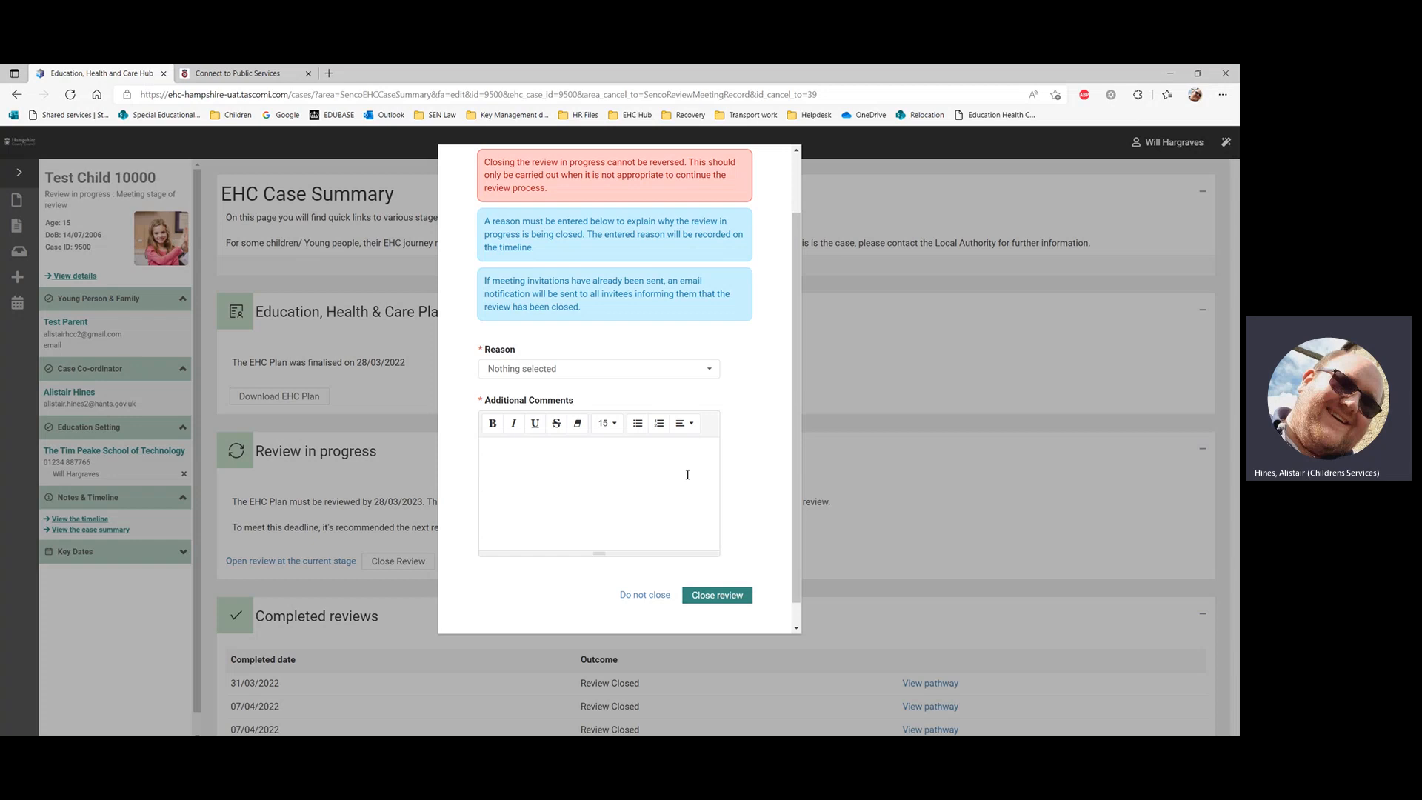
left_click(631, 600)
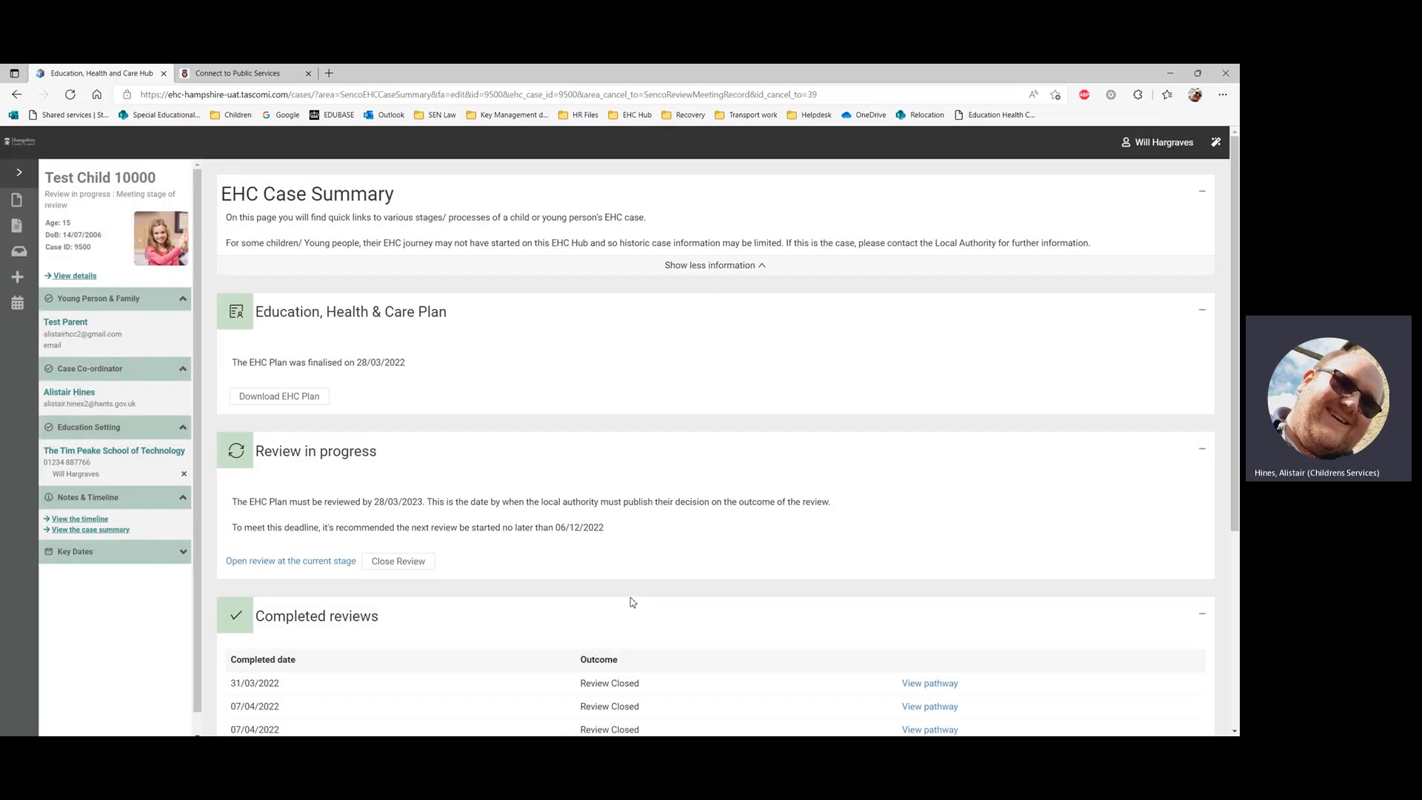
left_click(297, 567)
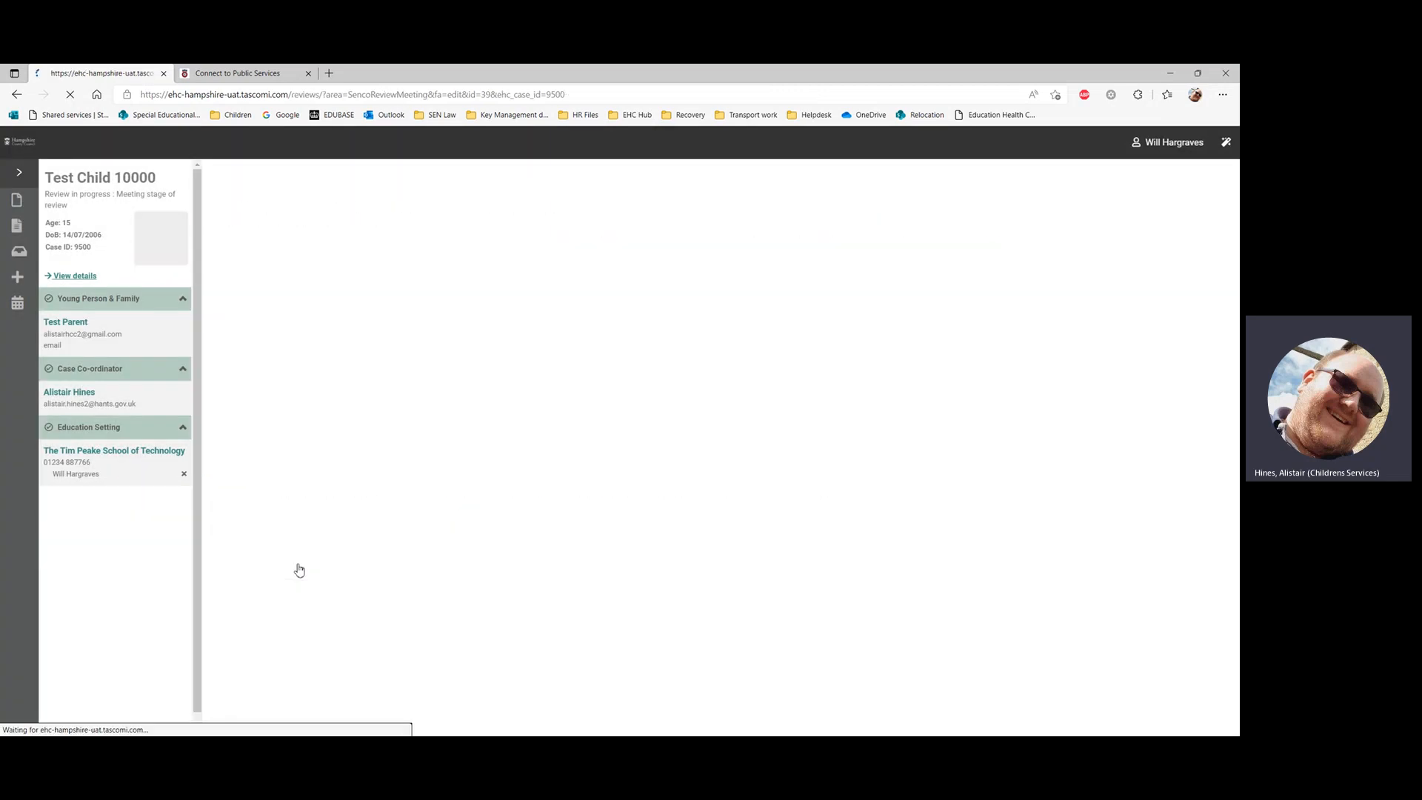
Step: Open the review meeting record and mark the parent as having attended
left_click(623, 212)
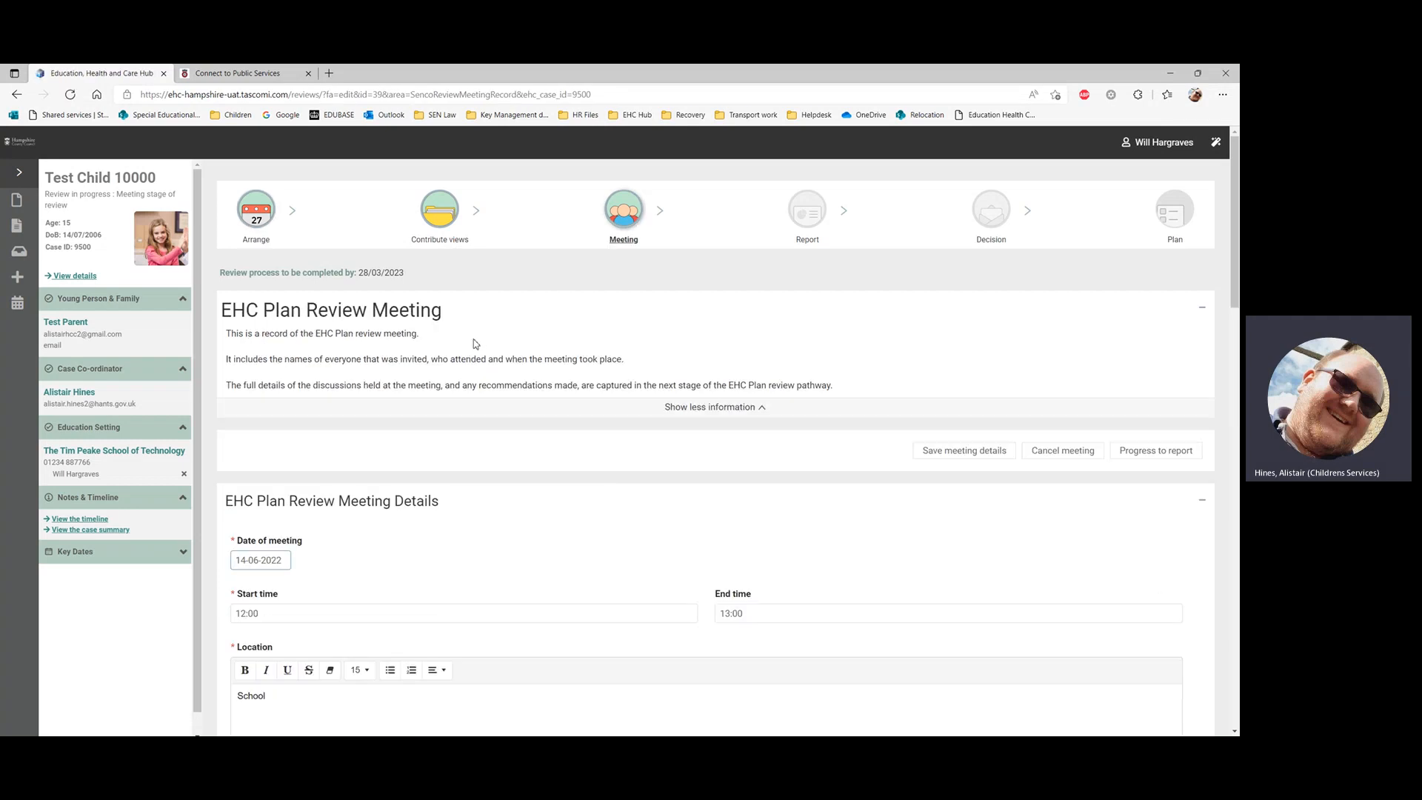
scroll(475, 343, "down", 1)
left_click_drag(1234, 247, 1234, 280)
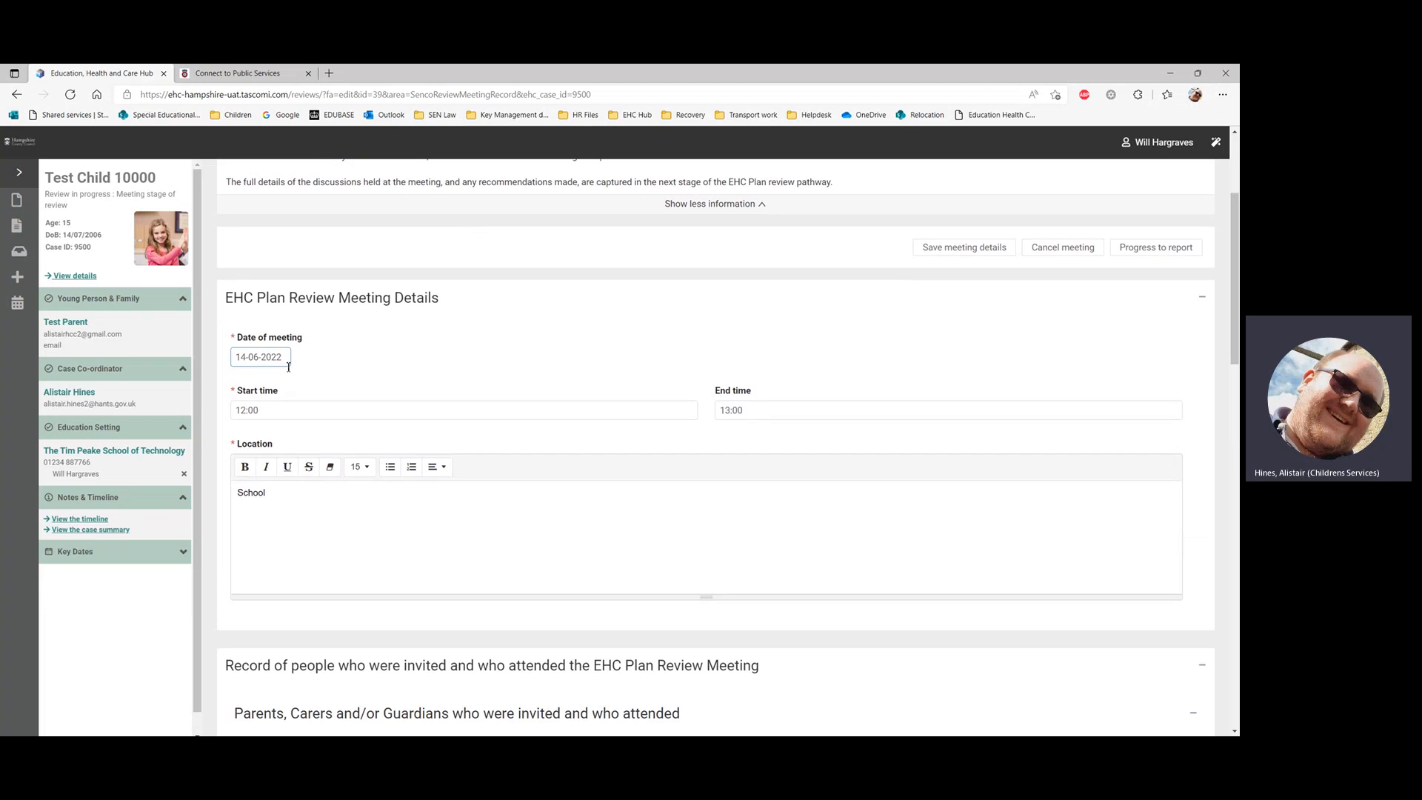
left_click_drag(1234, 358, 1234, 475)
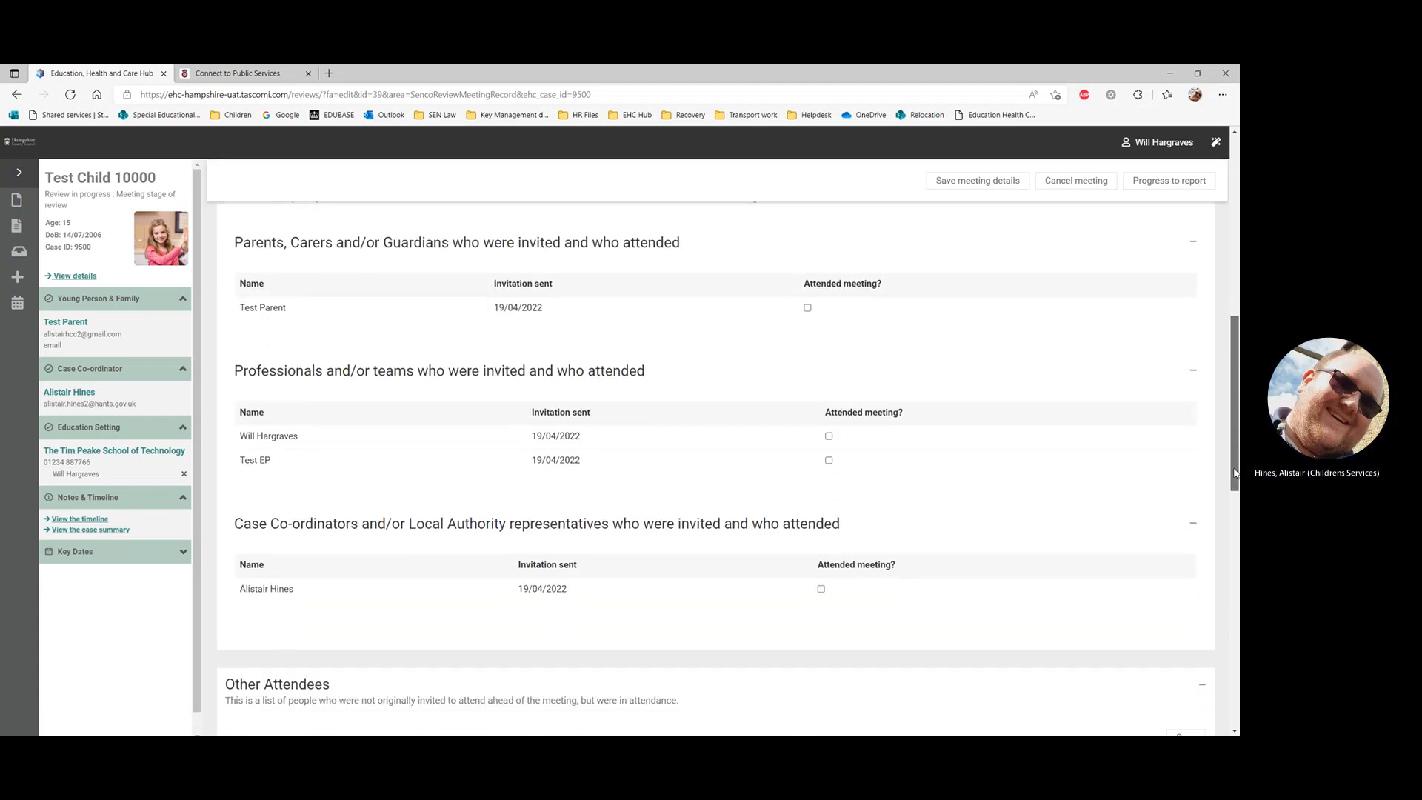
left_click(808, 308)
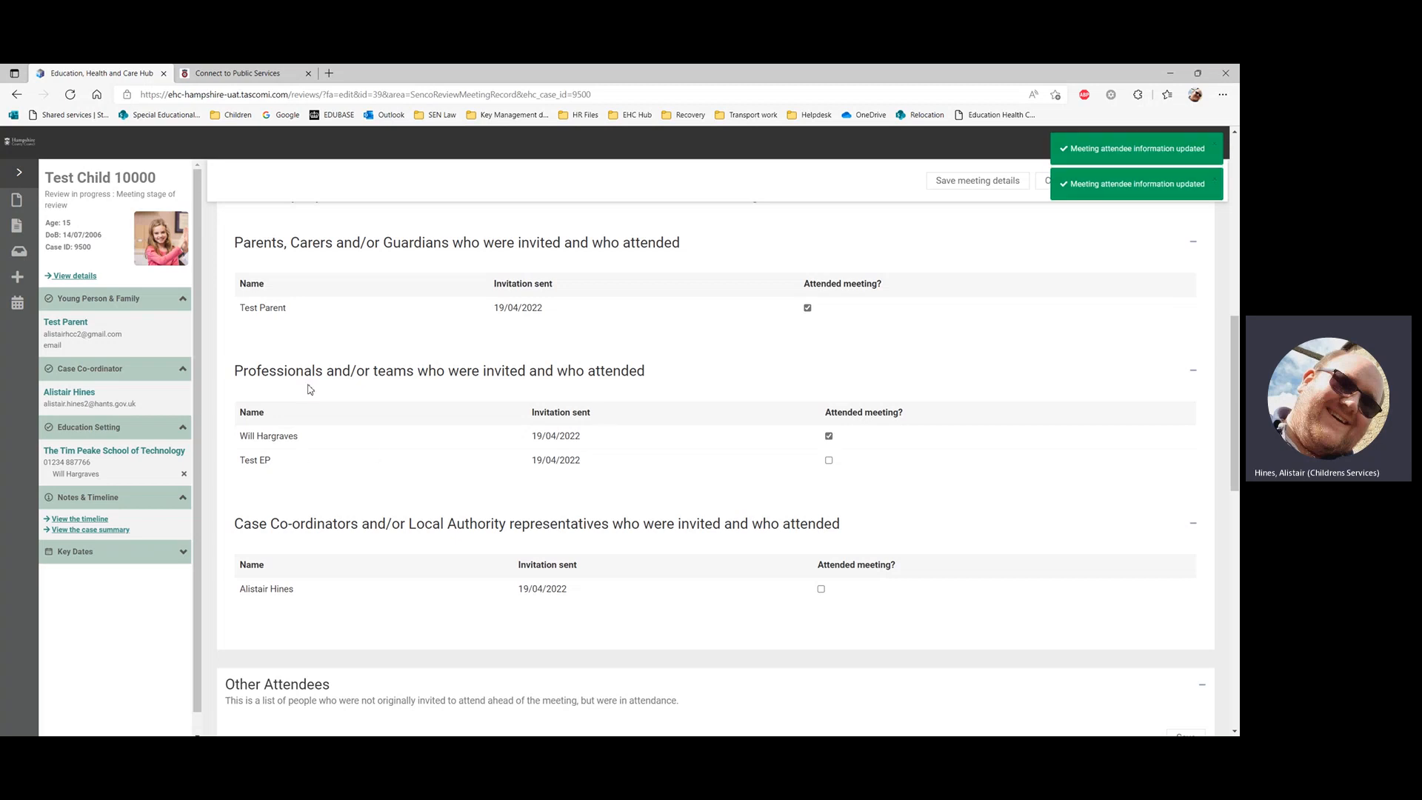
scroll(334, 500, "down", 1)
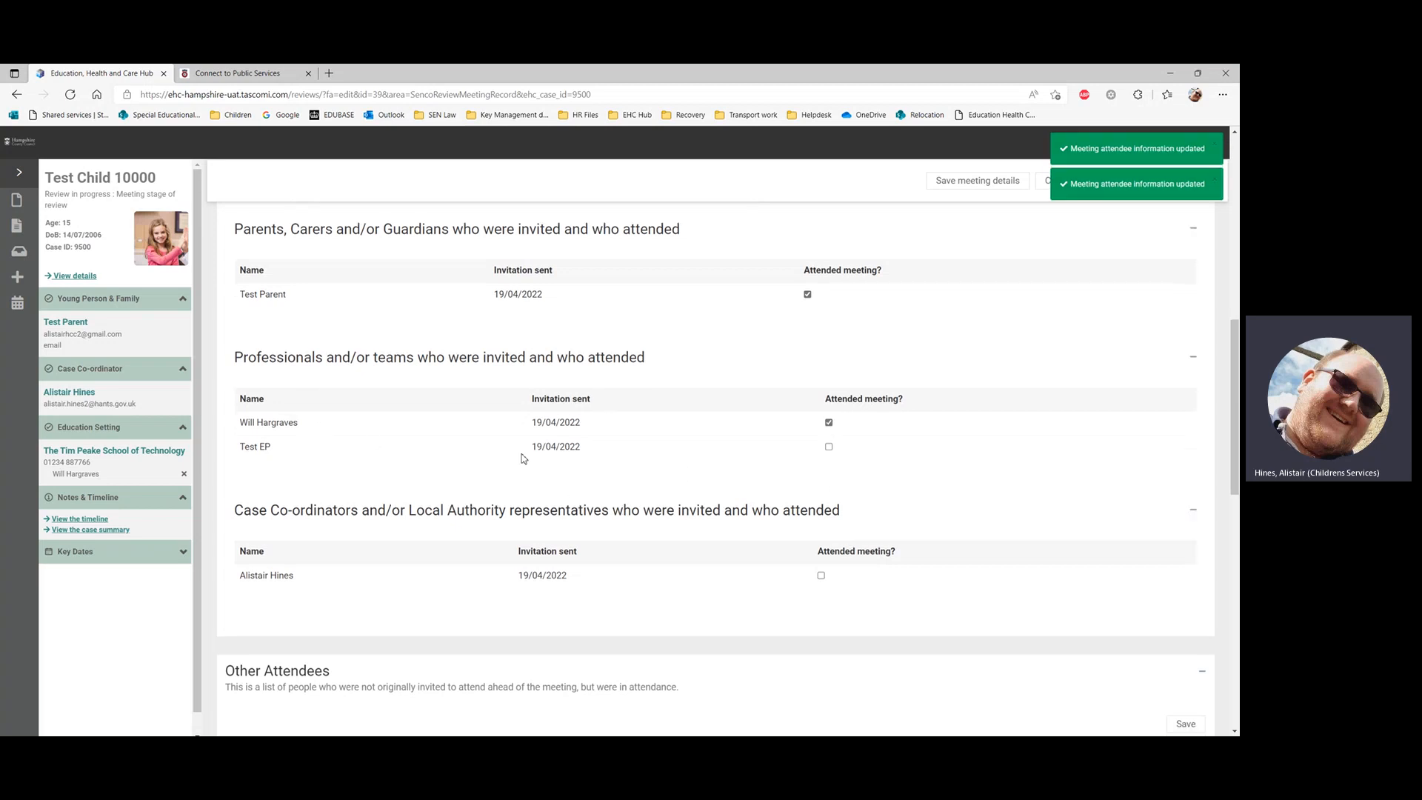
scroll(606, 483, "down", 2)
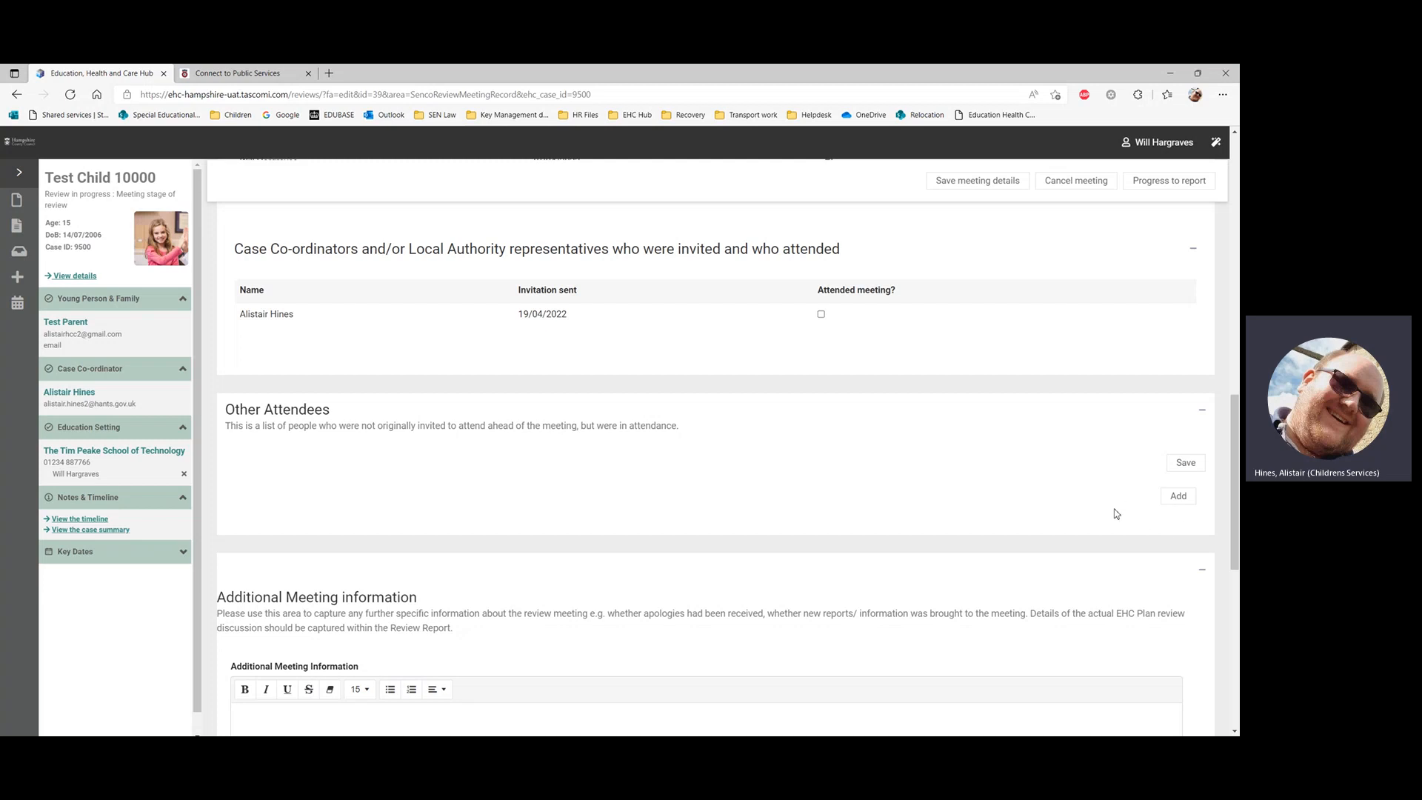
Step: Add then remove an empty Other Attendees entry and click into Additional Meeting Information
left_click(1178, 496)
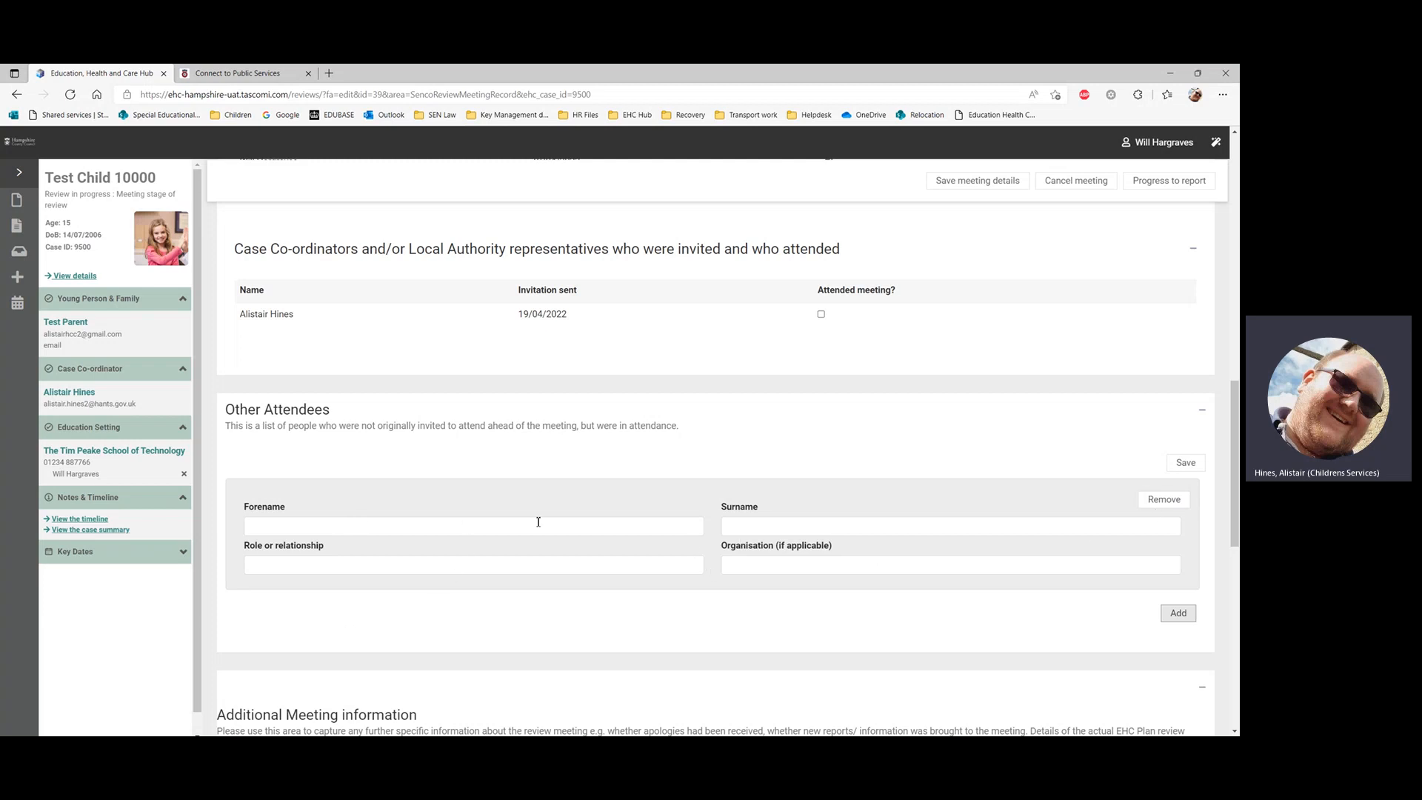
left_click(1164, 499)
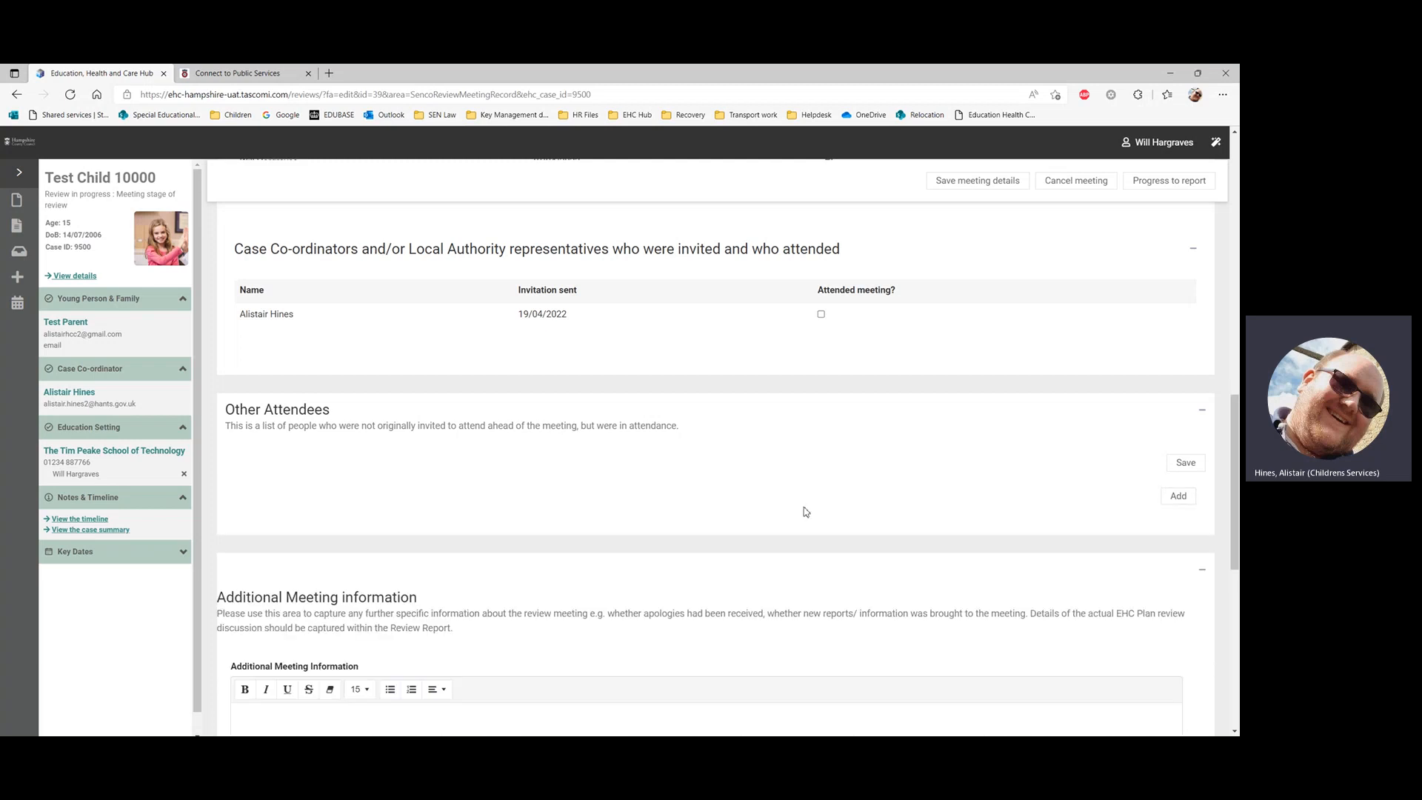
scroll(656, 485, "down", 4)
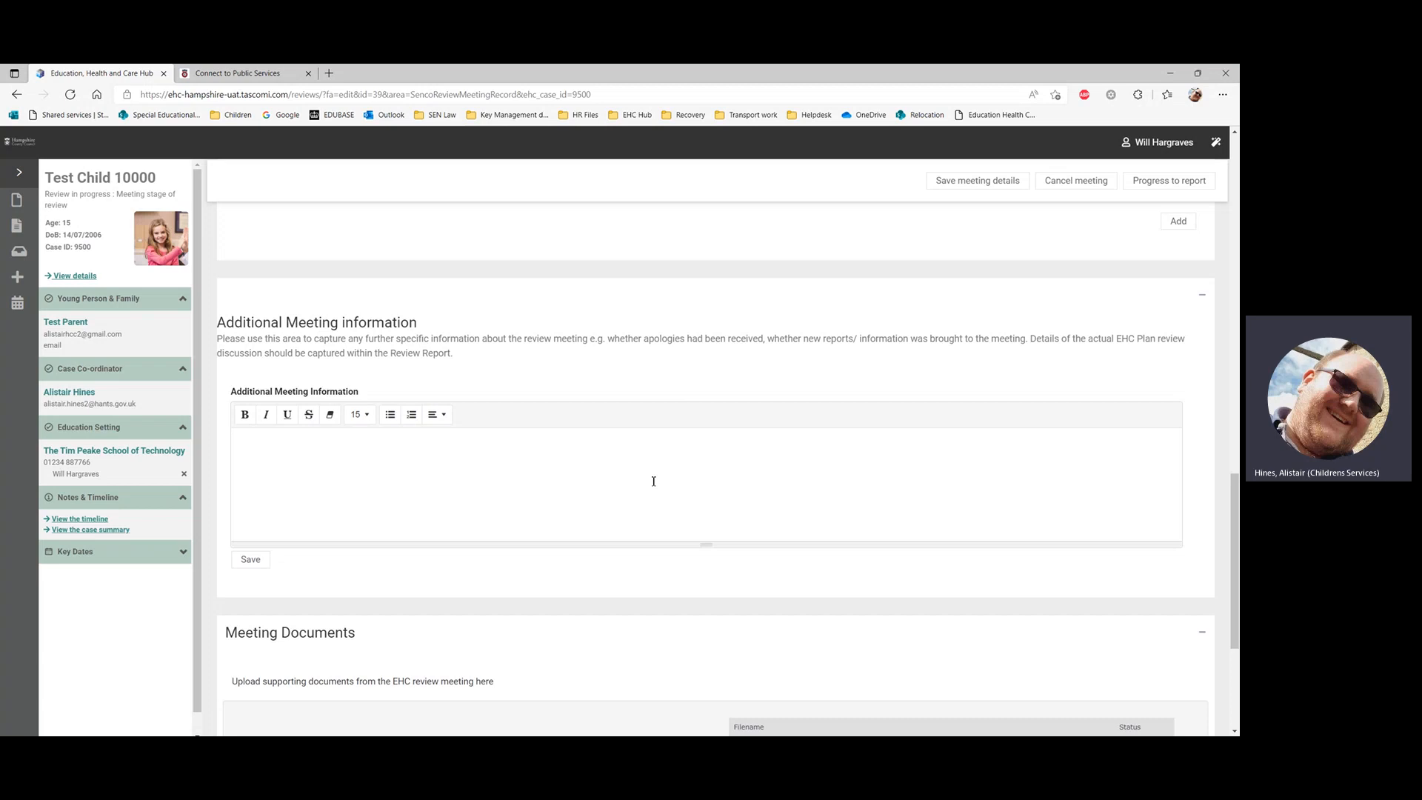
scroll(653, 481, "down", 3)
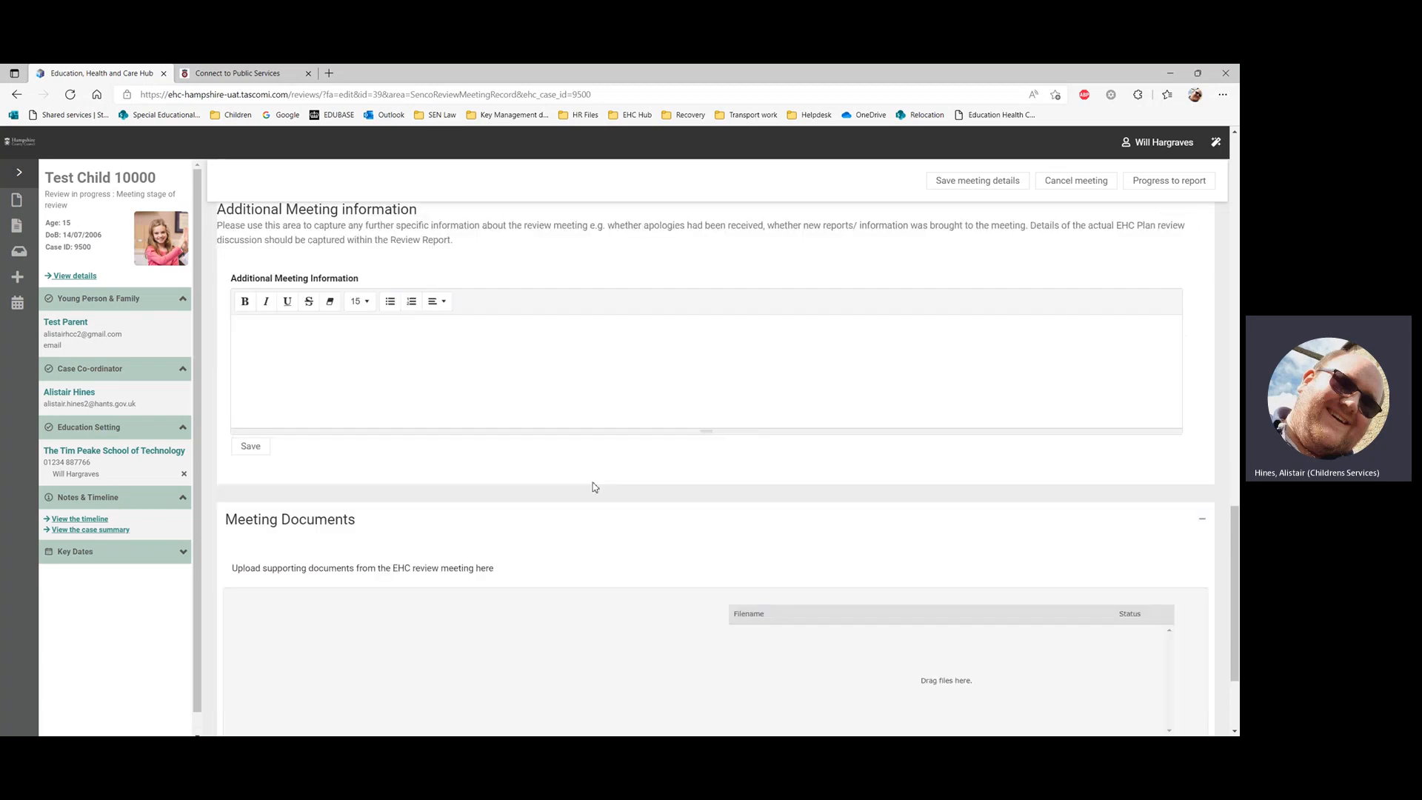
scroll(540, 565, "up", 2)
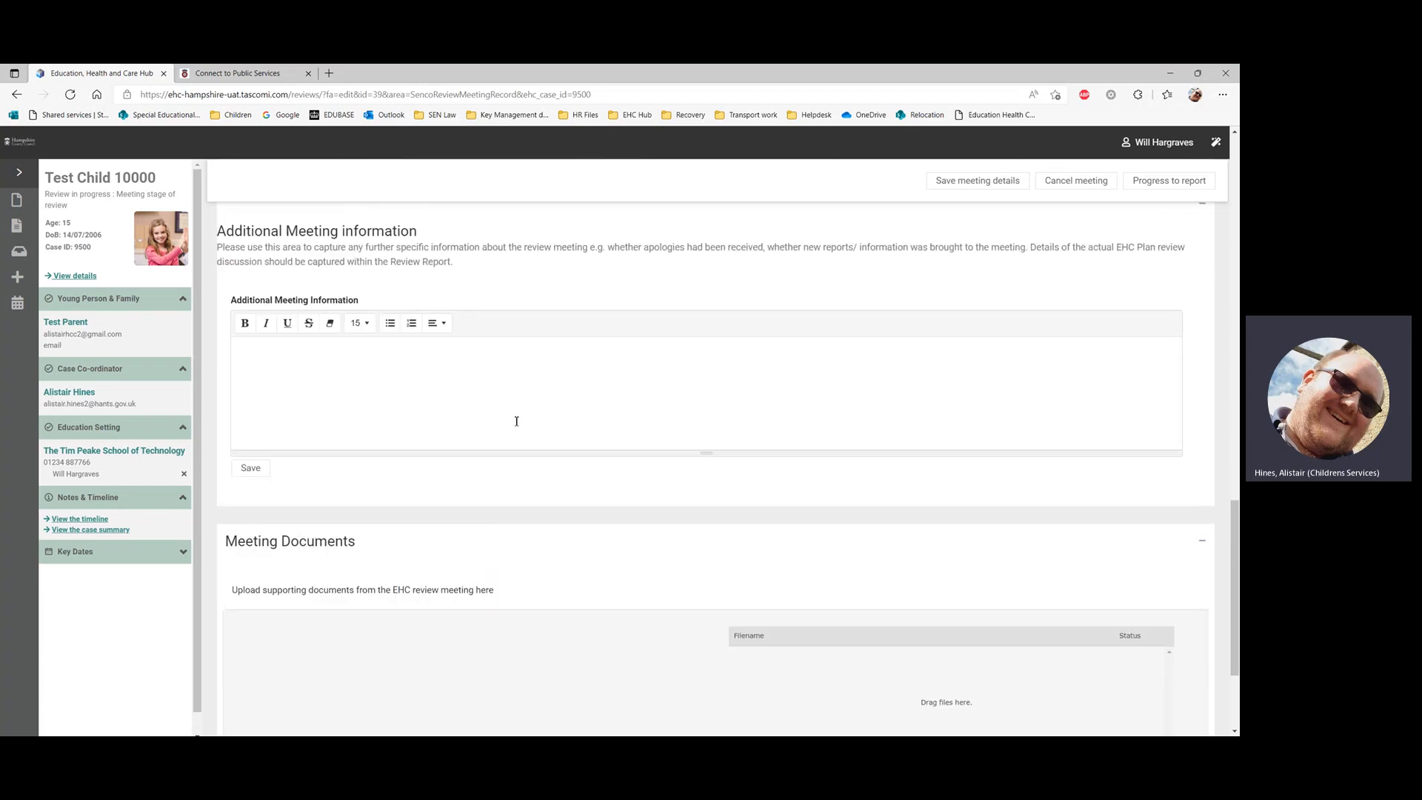
left_click(523, 381)
scroll(541, 404, "up", 15)
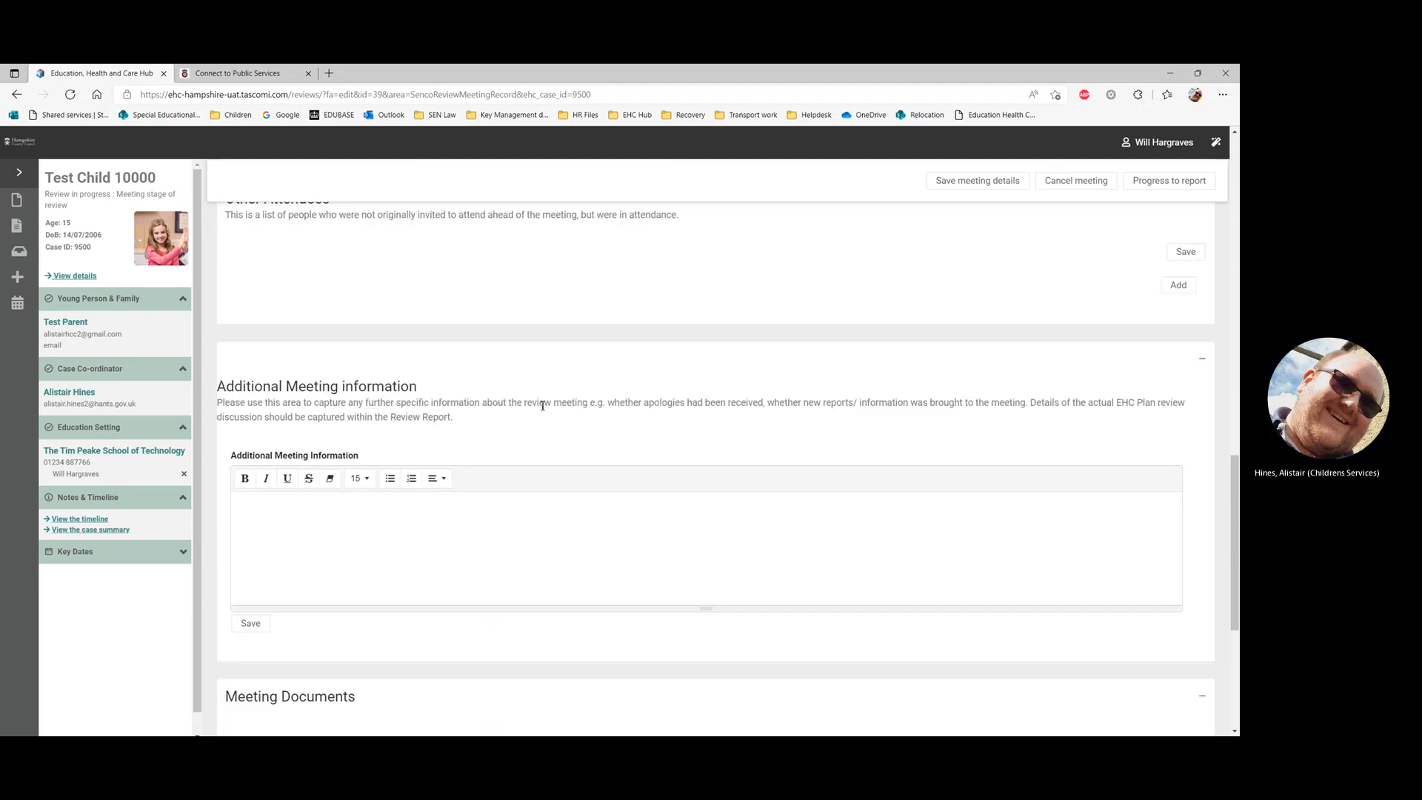
scroll(583, 465, "up", 2)
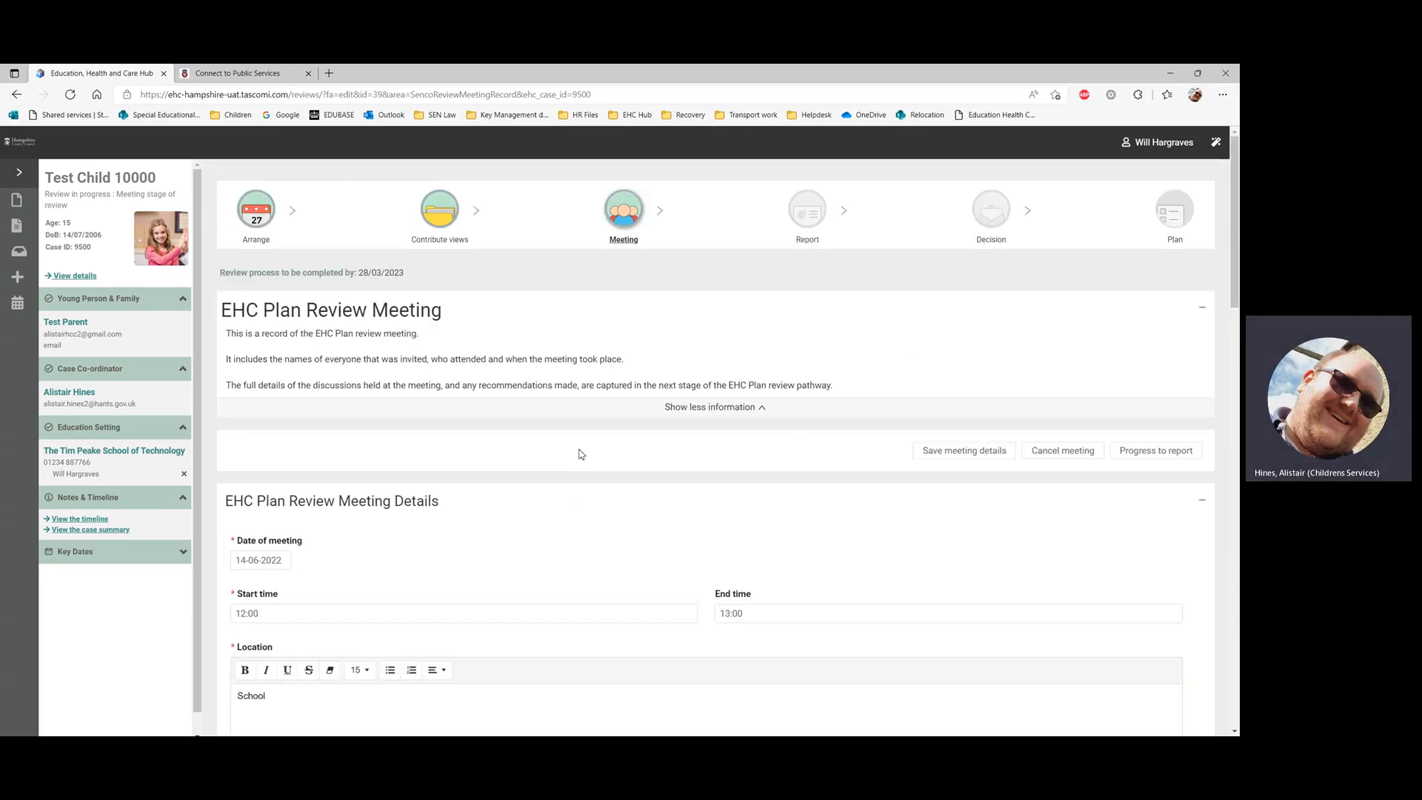
Step: Progress the review to the report stage and confirm, opening the draft report
left_click(1153, 452)
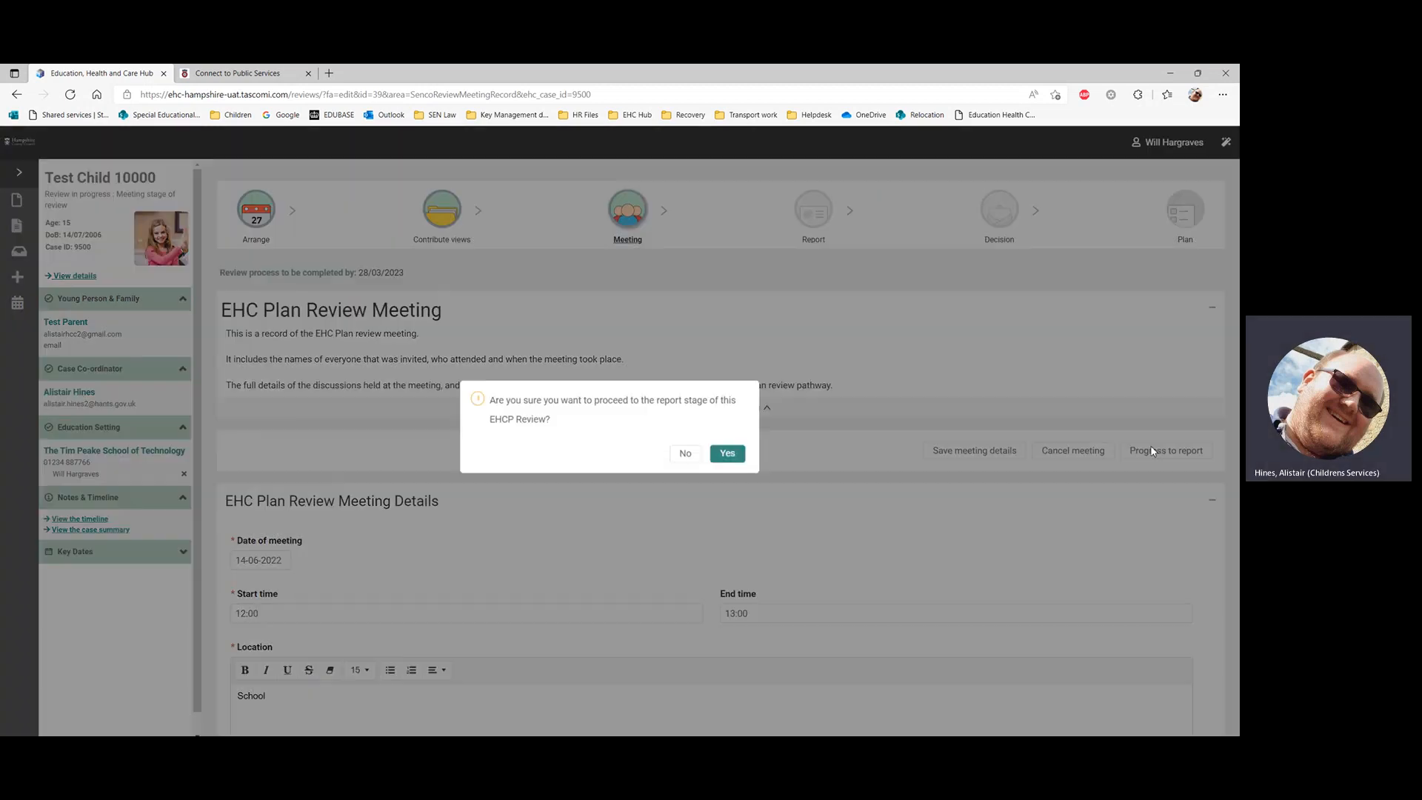
left_click(724, 453)
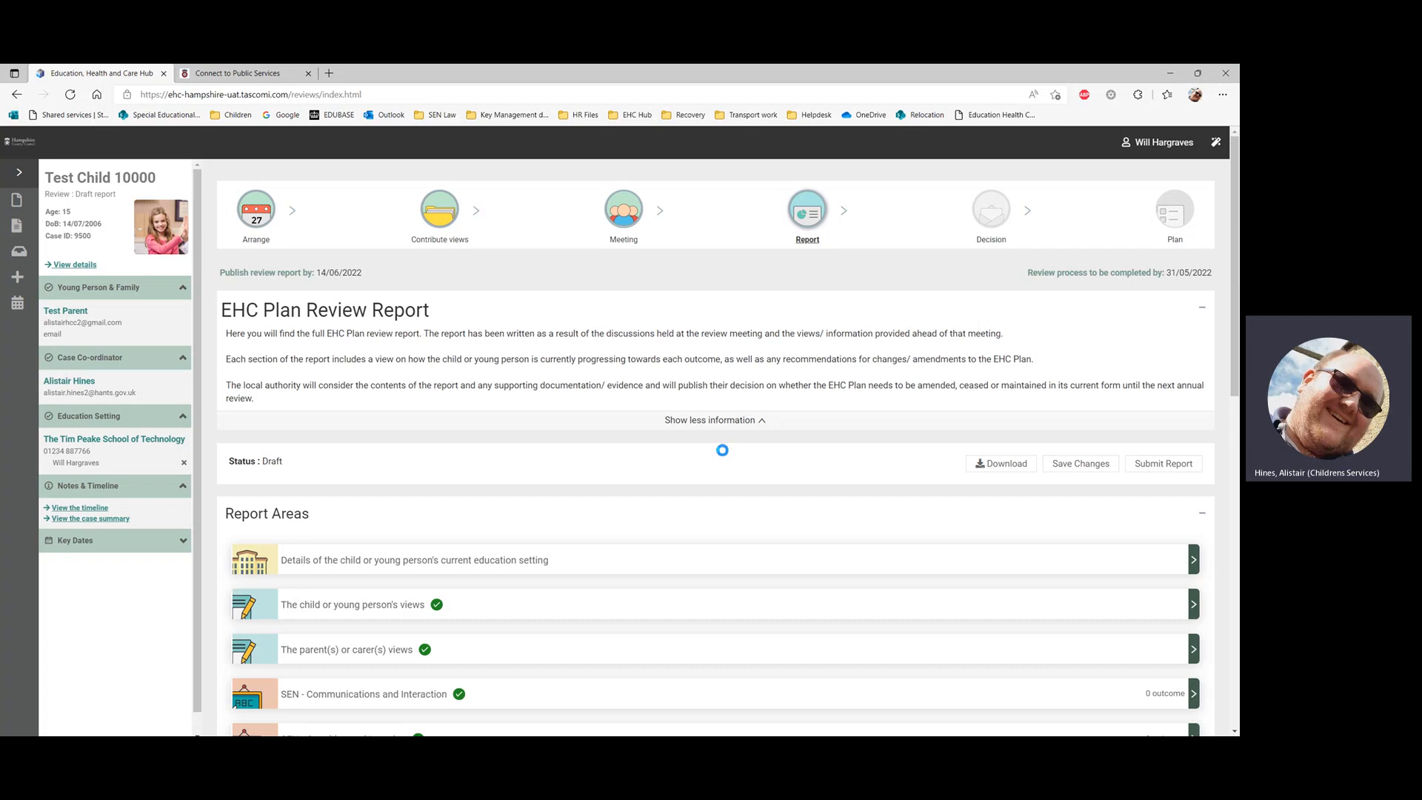
scroll(700, 451, "down", 1)
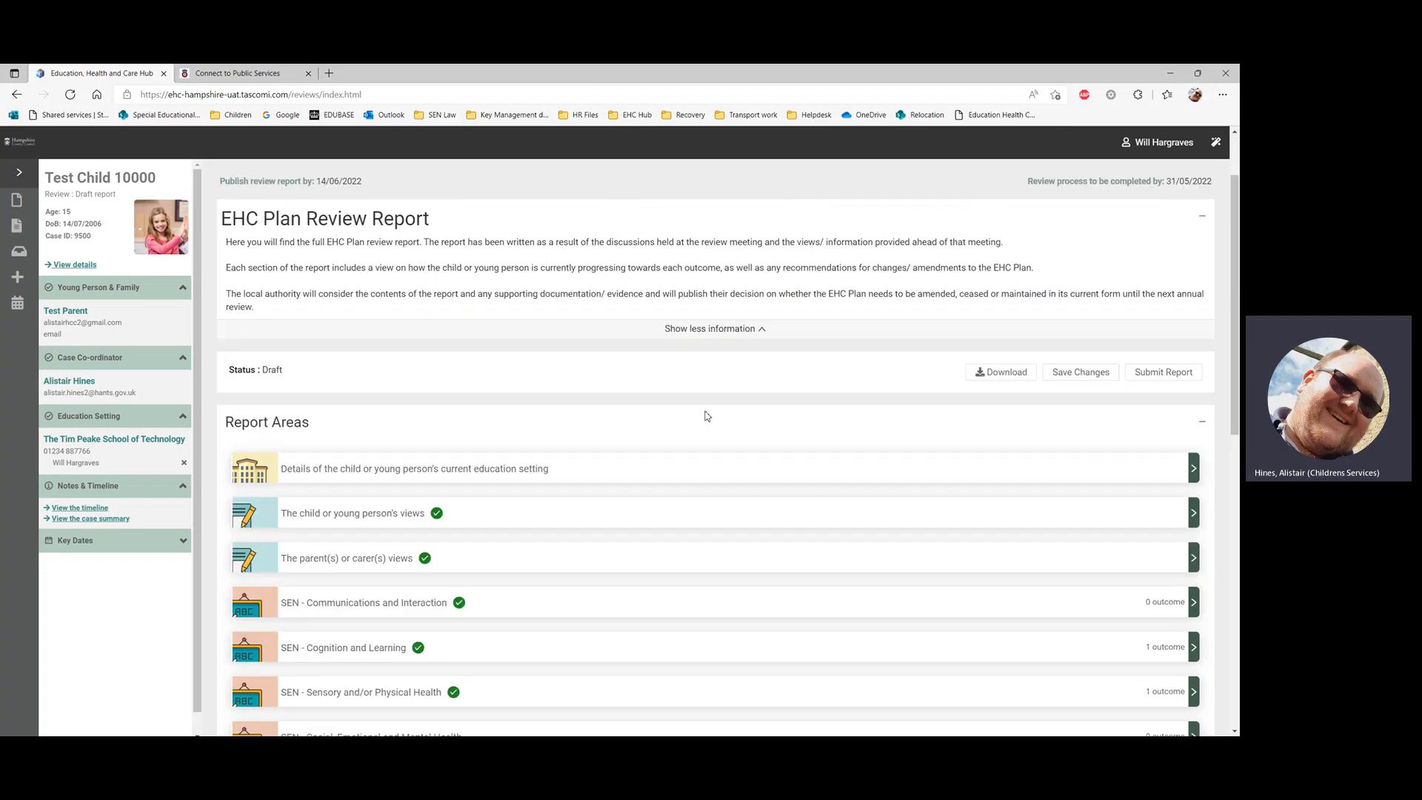
scroll(701, 427, "down", 4)
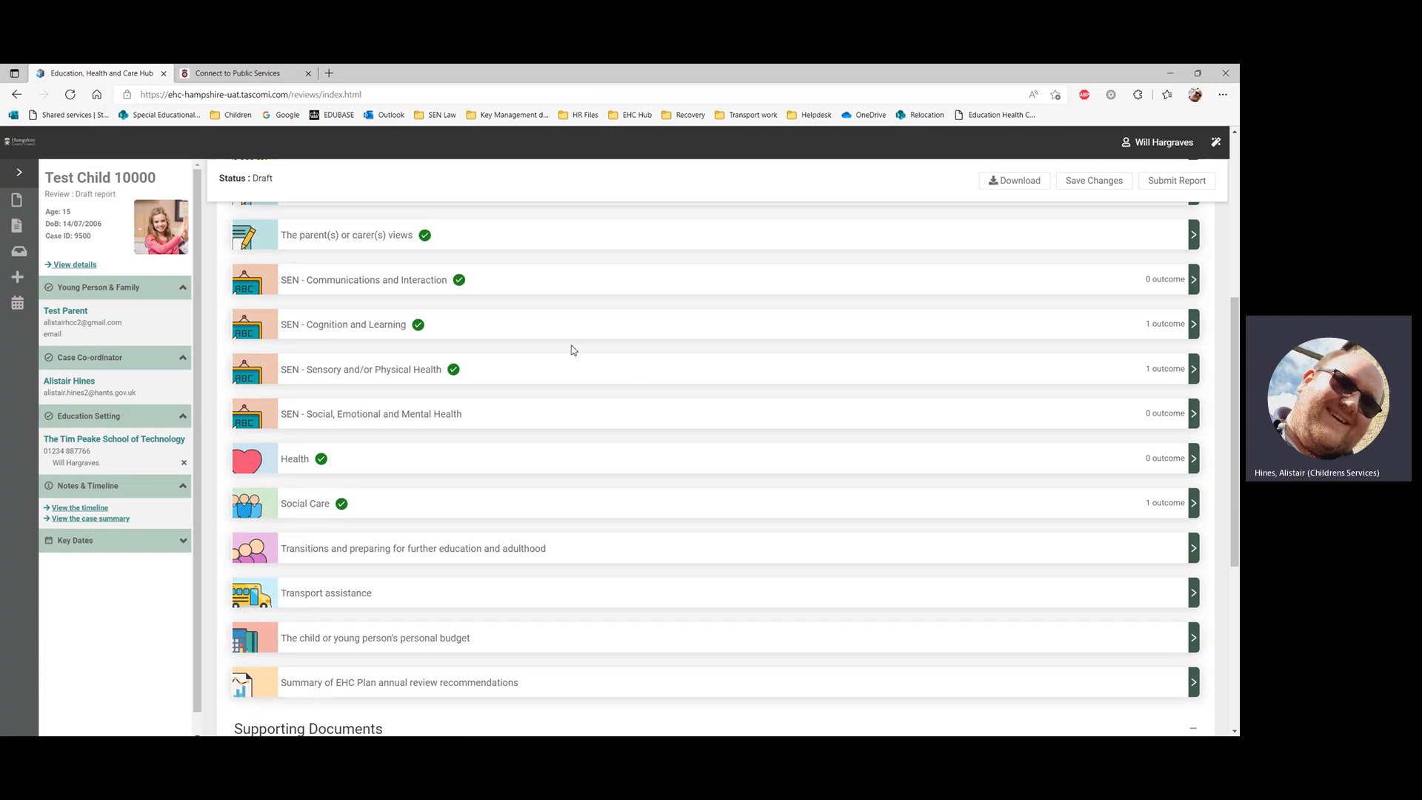
scroll(571, 350, "up", 3)
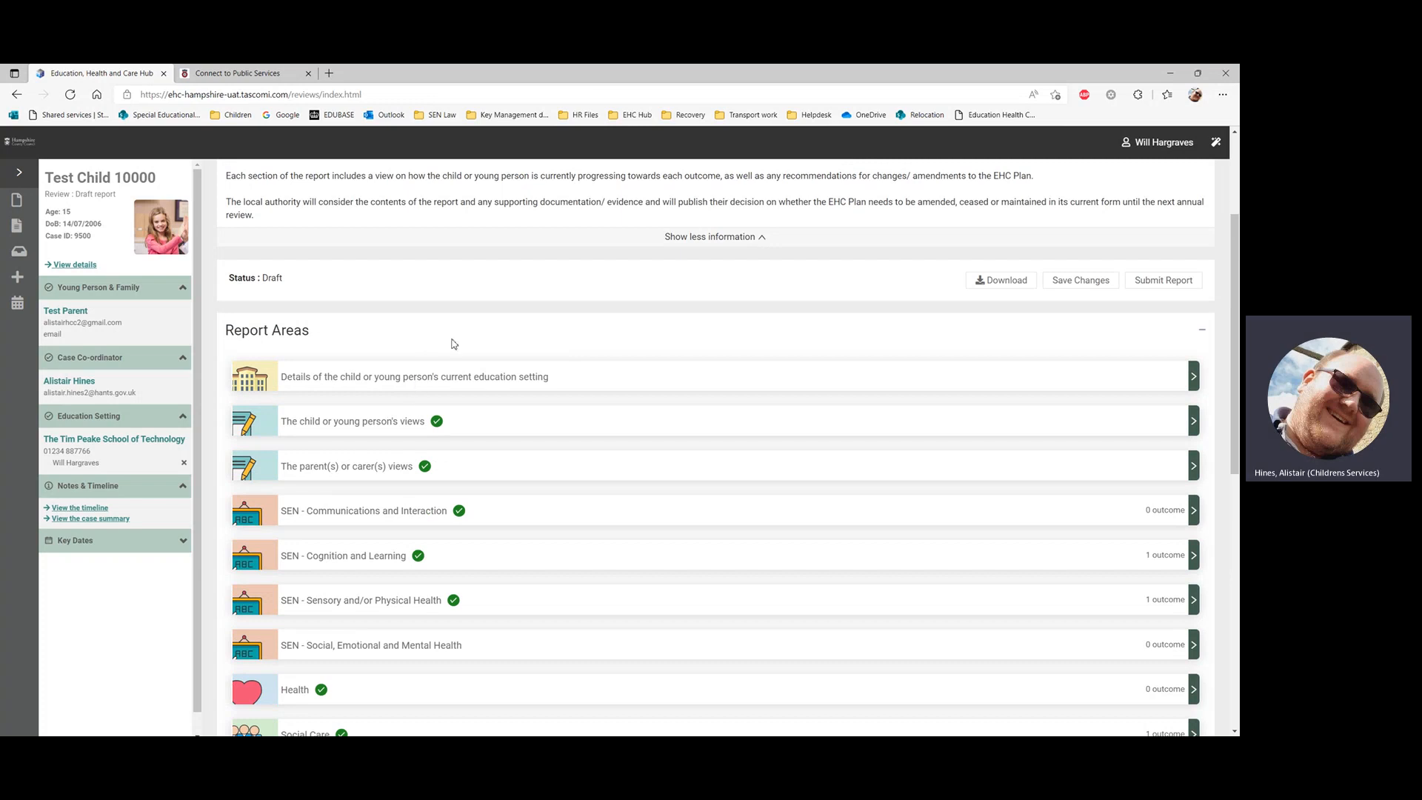
scroll(415, 518, "down", 4)
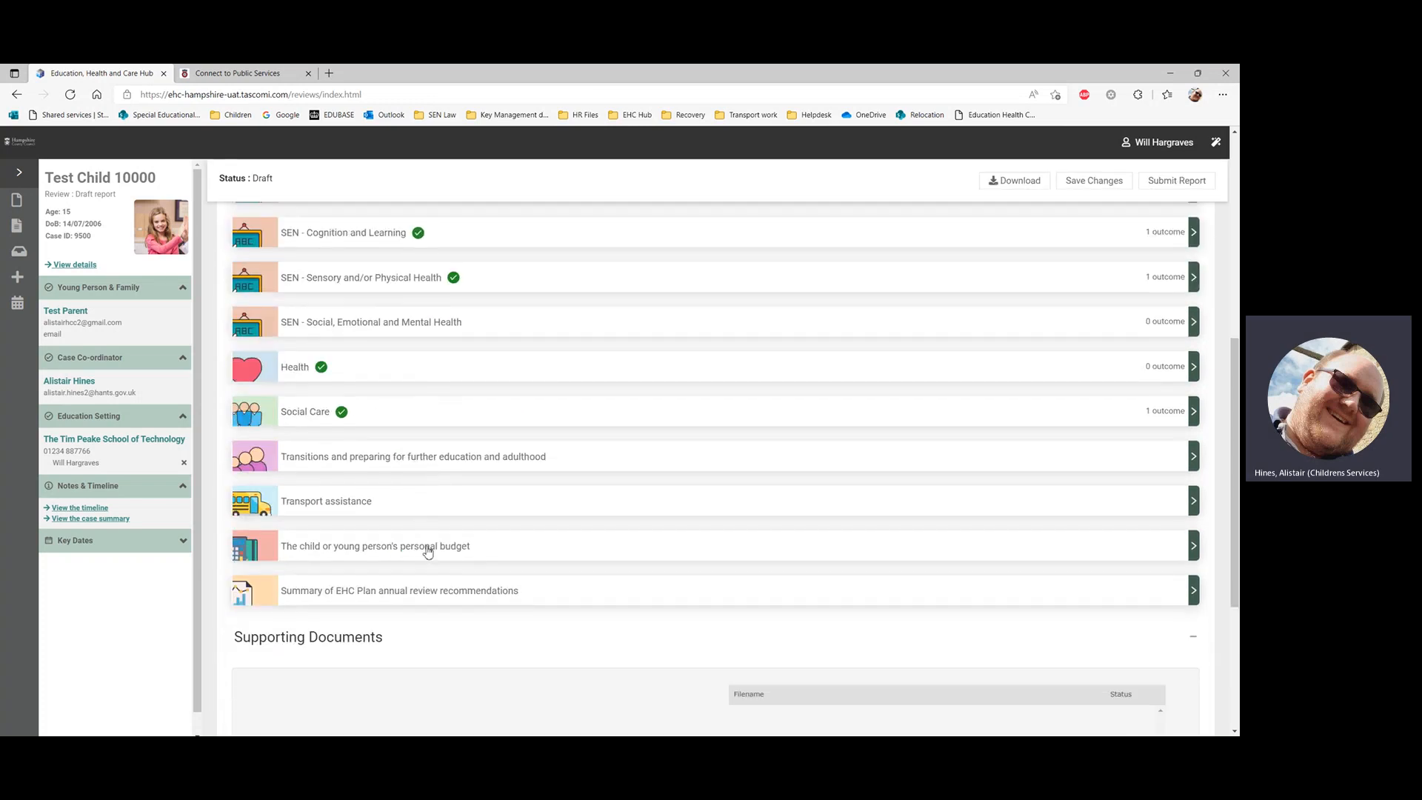
scroll(457, 521, "up", 2)
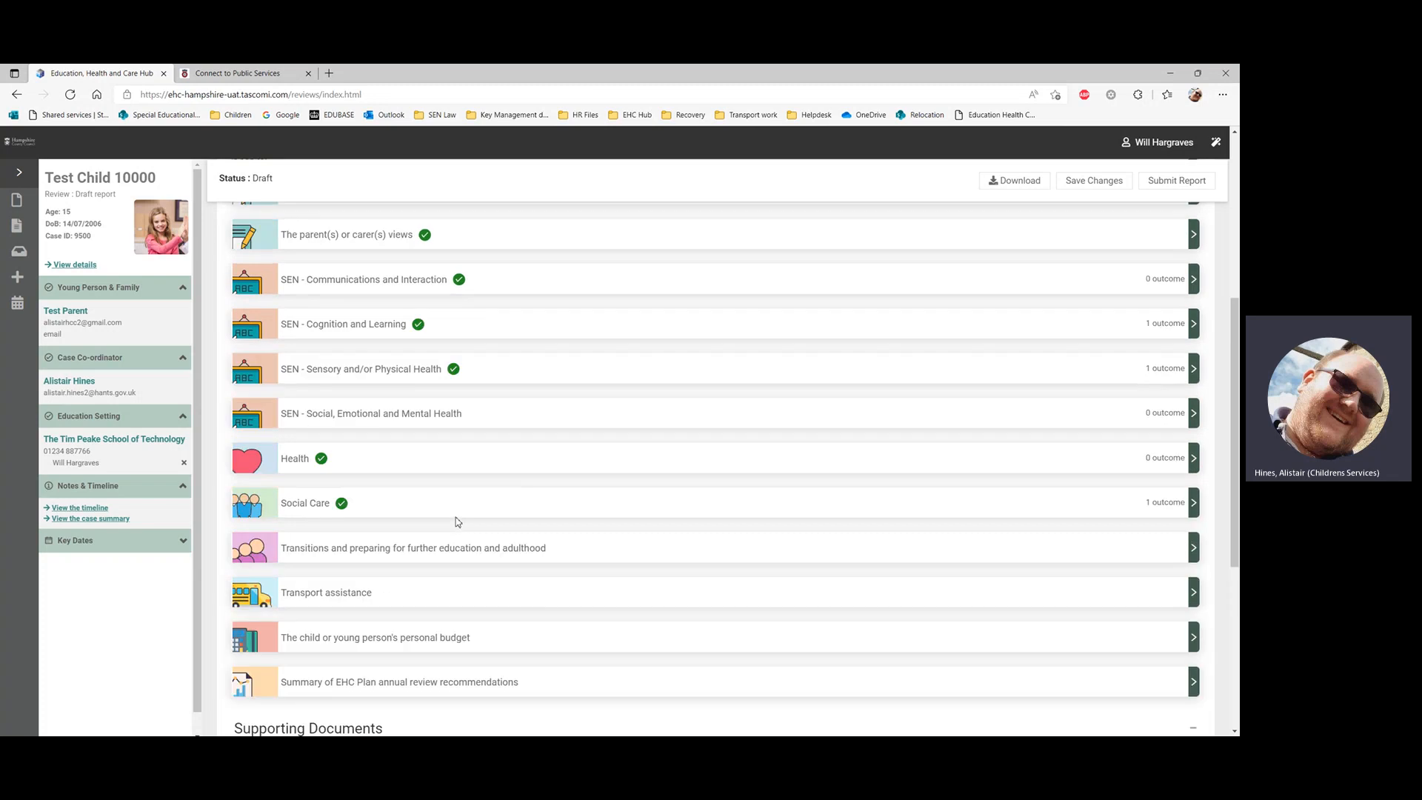
scroll(496, 274, "up", 2)
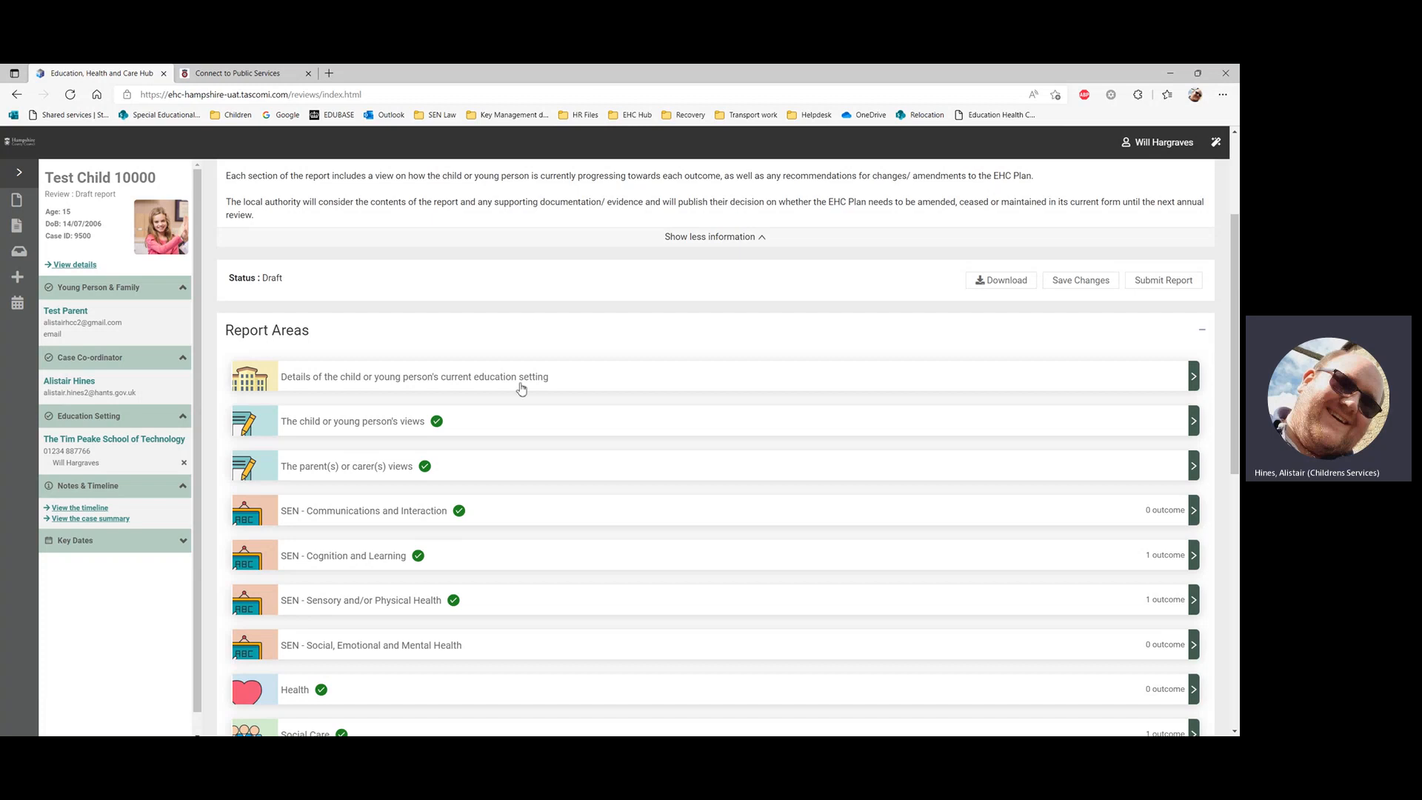
scroll(417, 531, "down", 3)
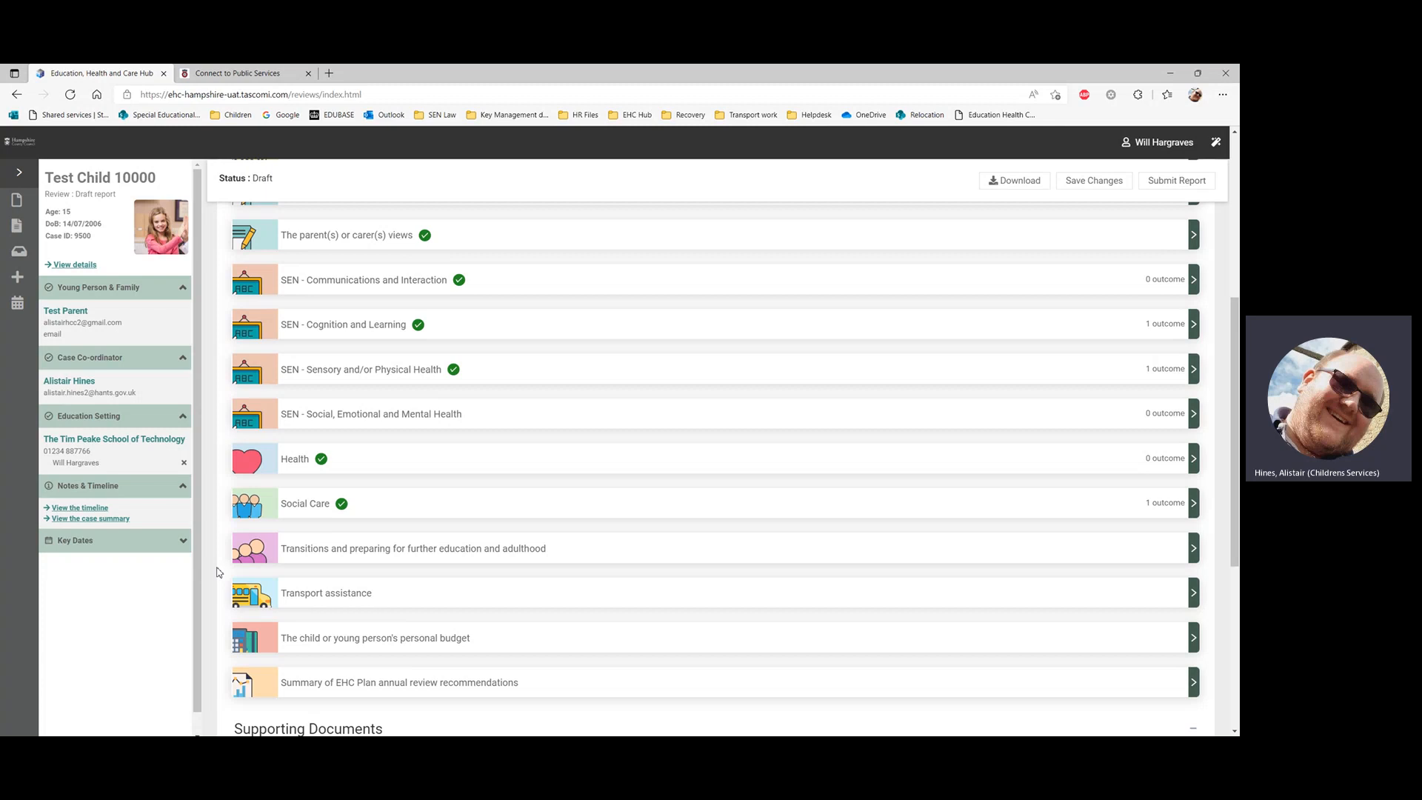
scroll(320, 603, "up", 7)
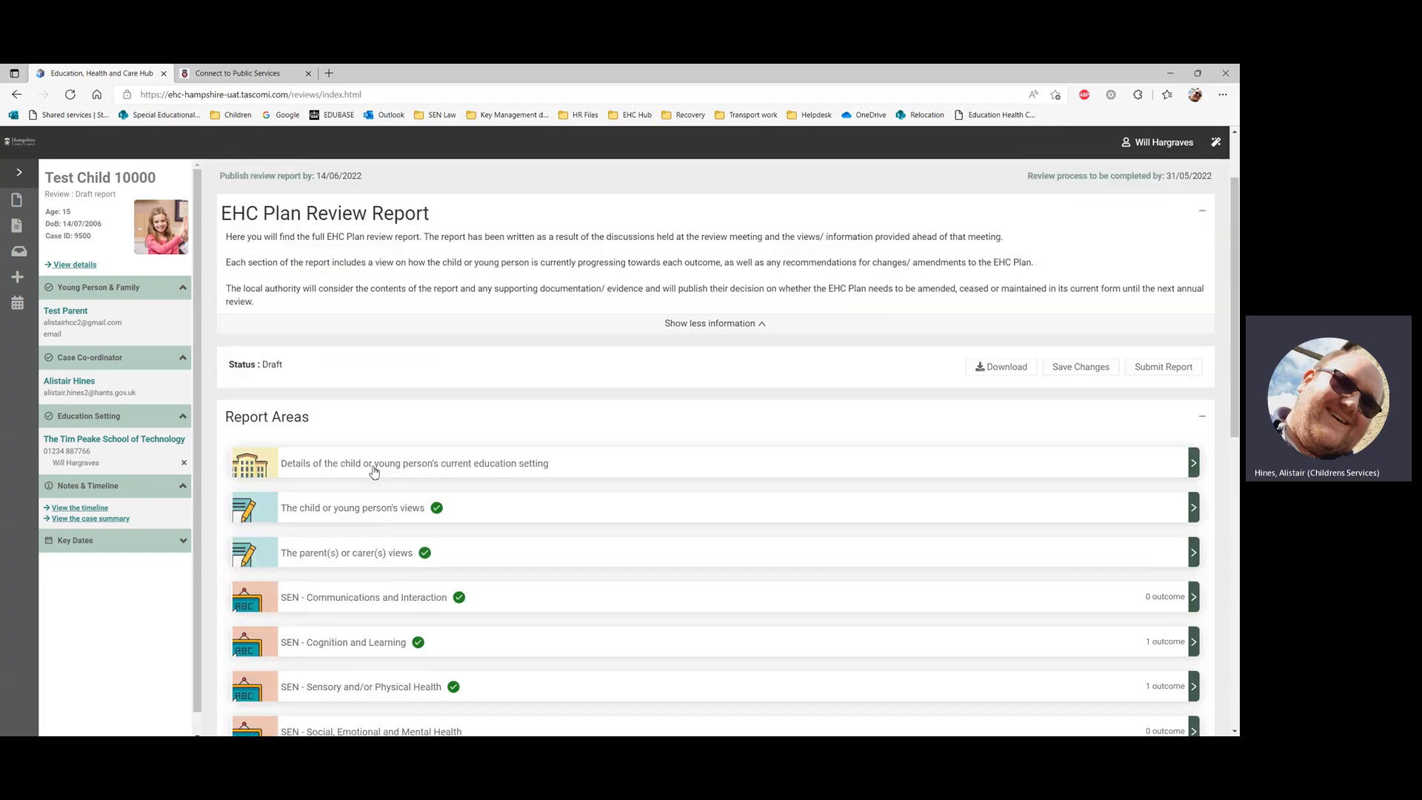
Step: Open the current education setting details and answer No to uploaded attainment evidence
left_click(374, 469)
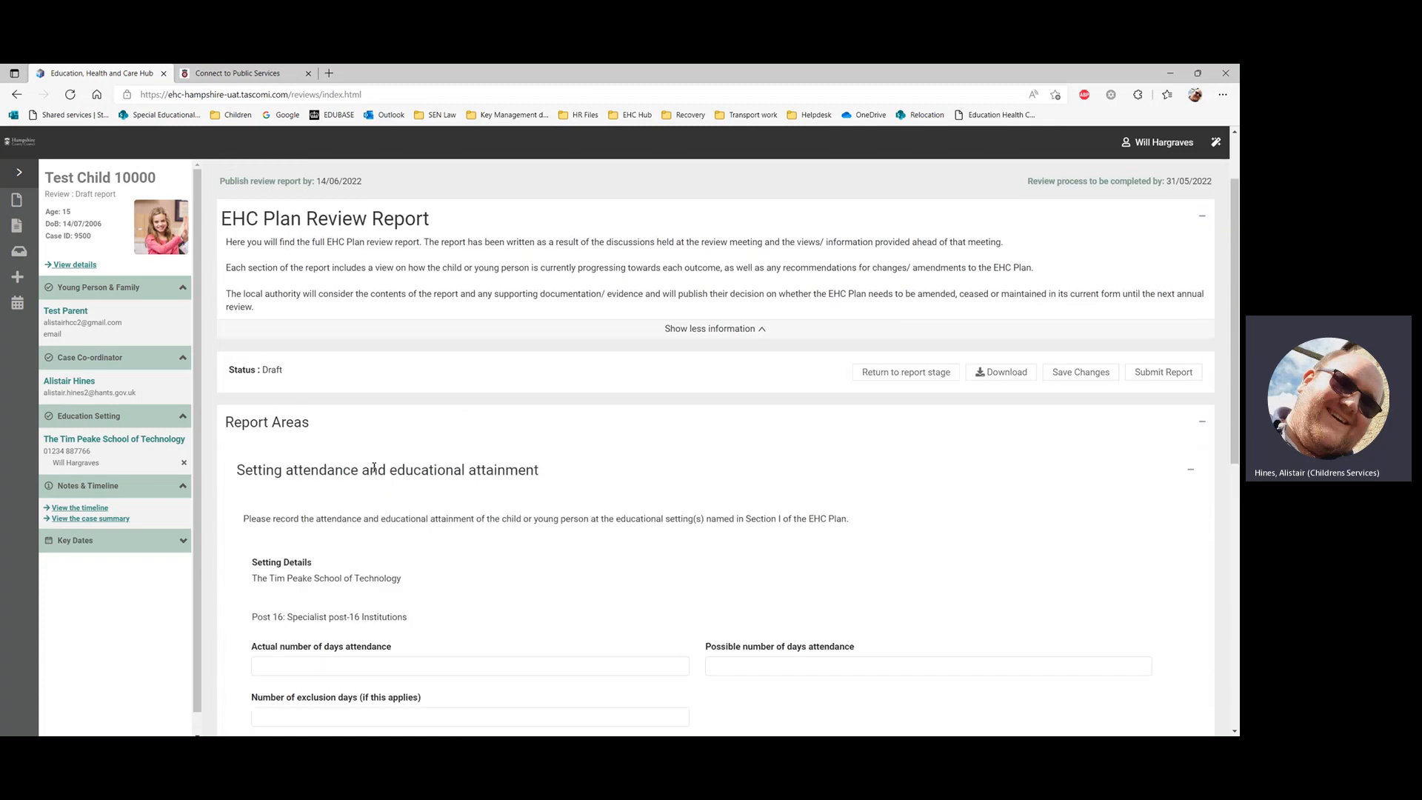
scroll(397, 400, "down", 3)
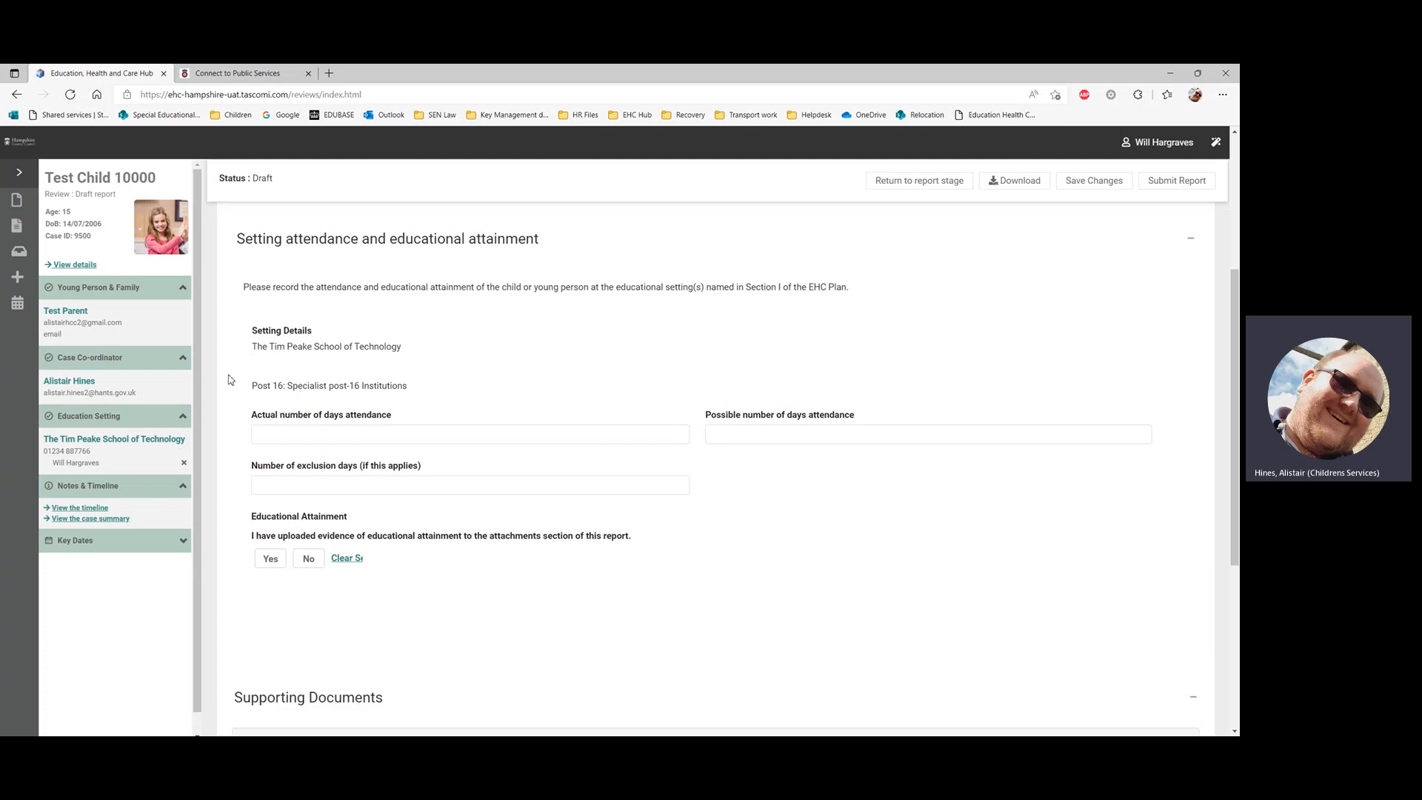
scroll(231, 414, "down", 1)
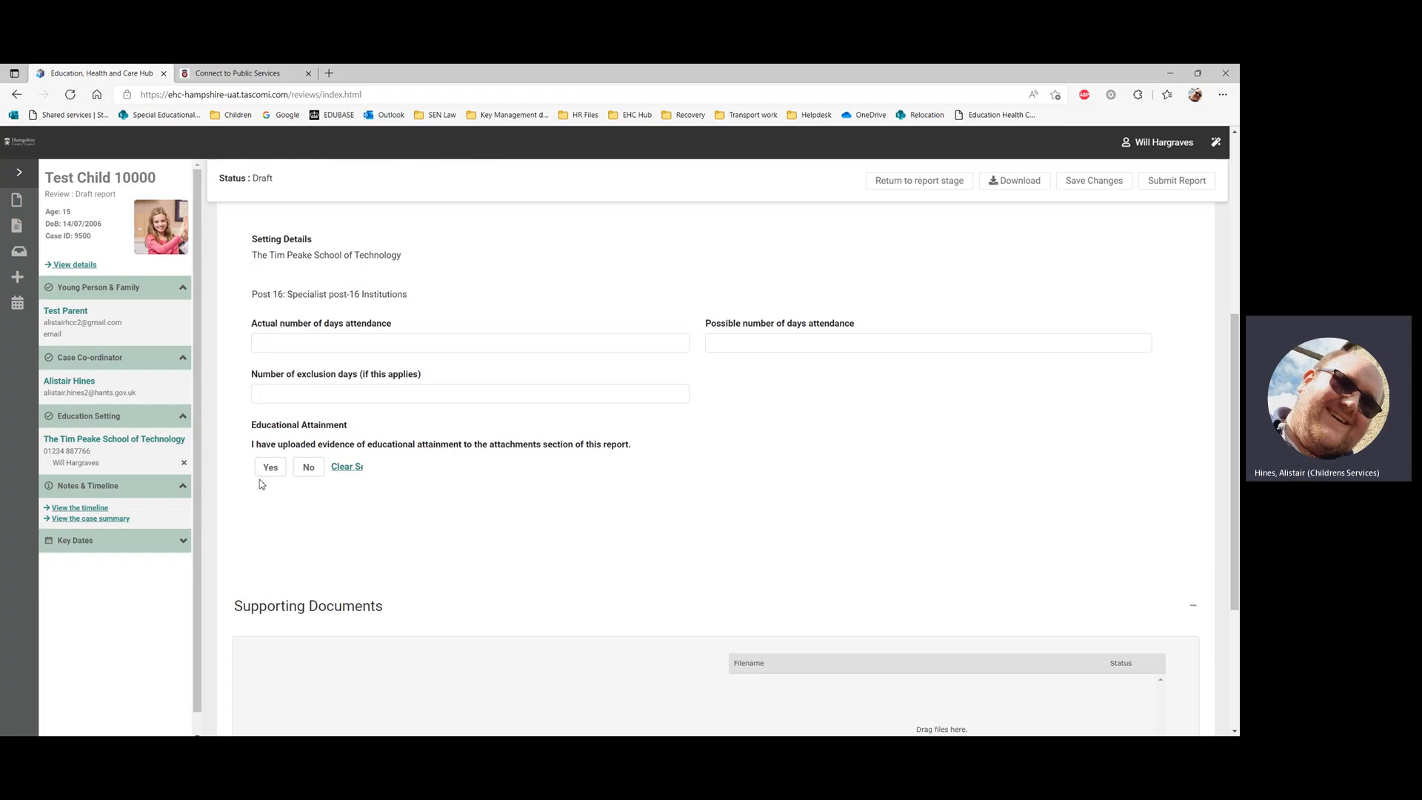
scroll(327, 467, "down", 2)
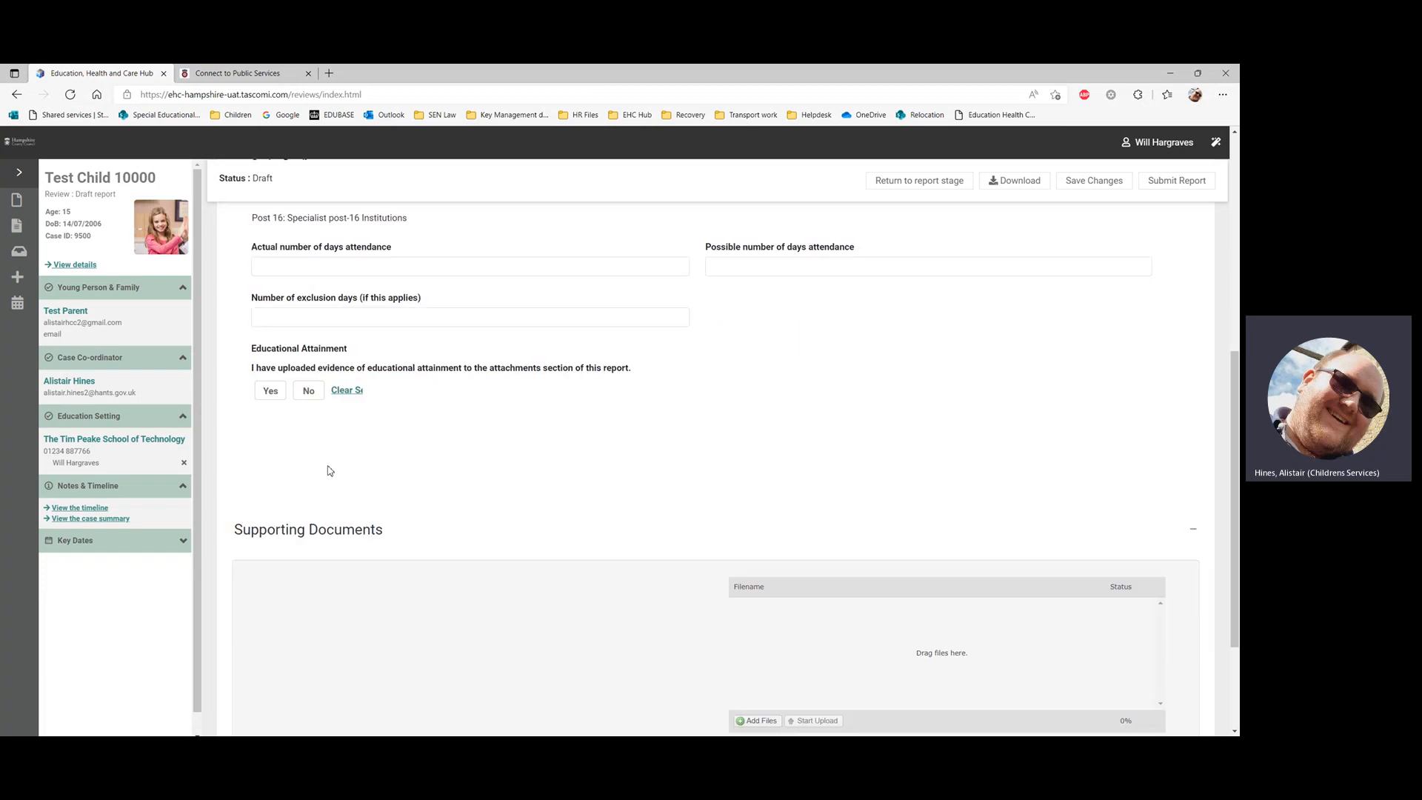
scroll(427, 491, "up", 1)
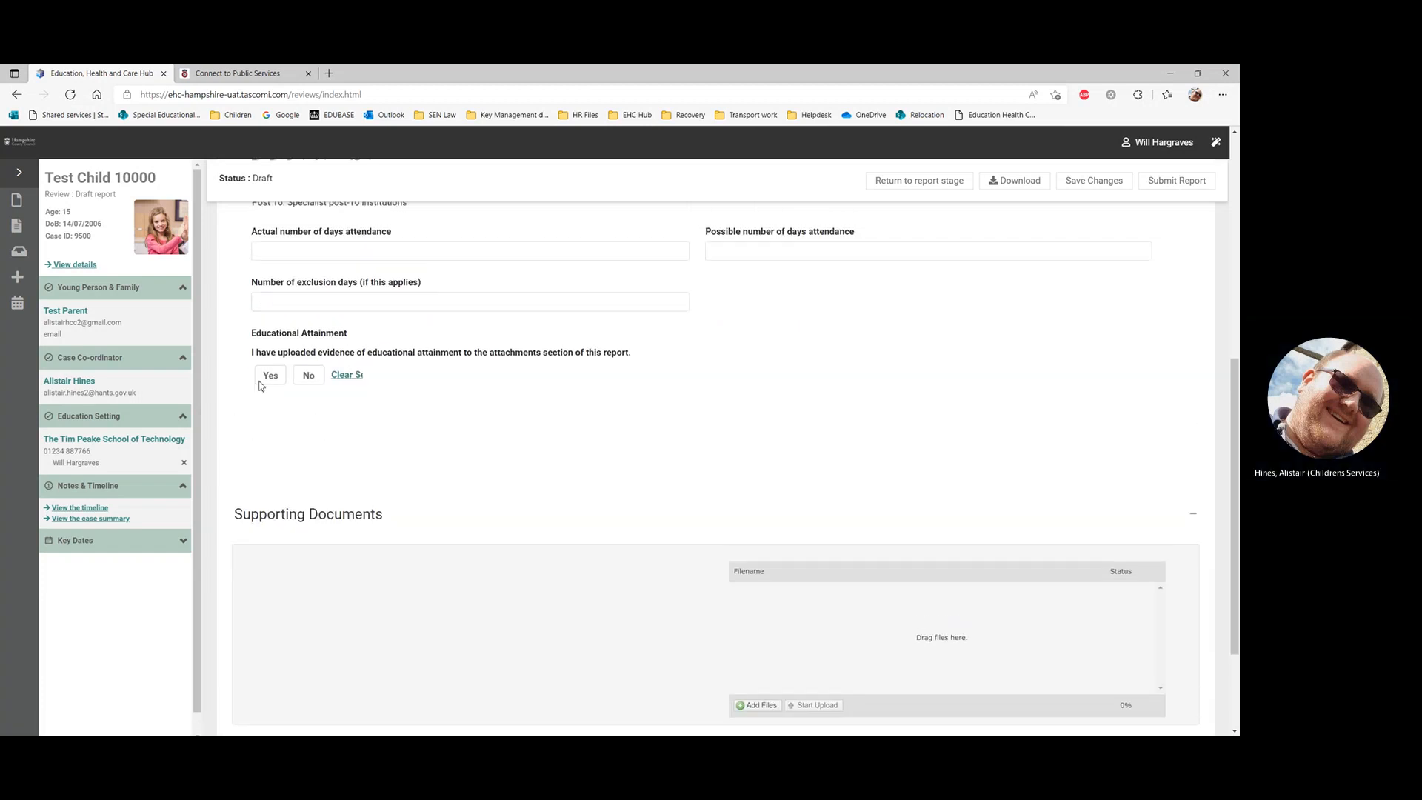
left_click(308, 374)
scroll(318, 459, "up", 2)
Step: Enter attendance of 100 out of 100 possible days with 0 exclusion days, and save
left_click(353, 437)
type("100")
left_click(745, 435)
type("100")
left_click(587, 482)
type("0")
left_click(1076, 183)
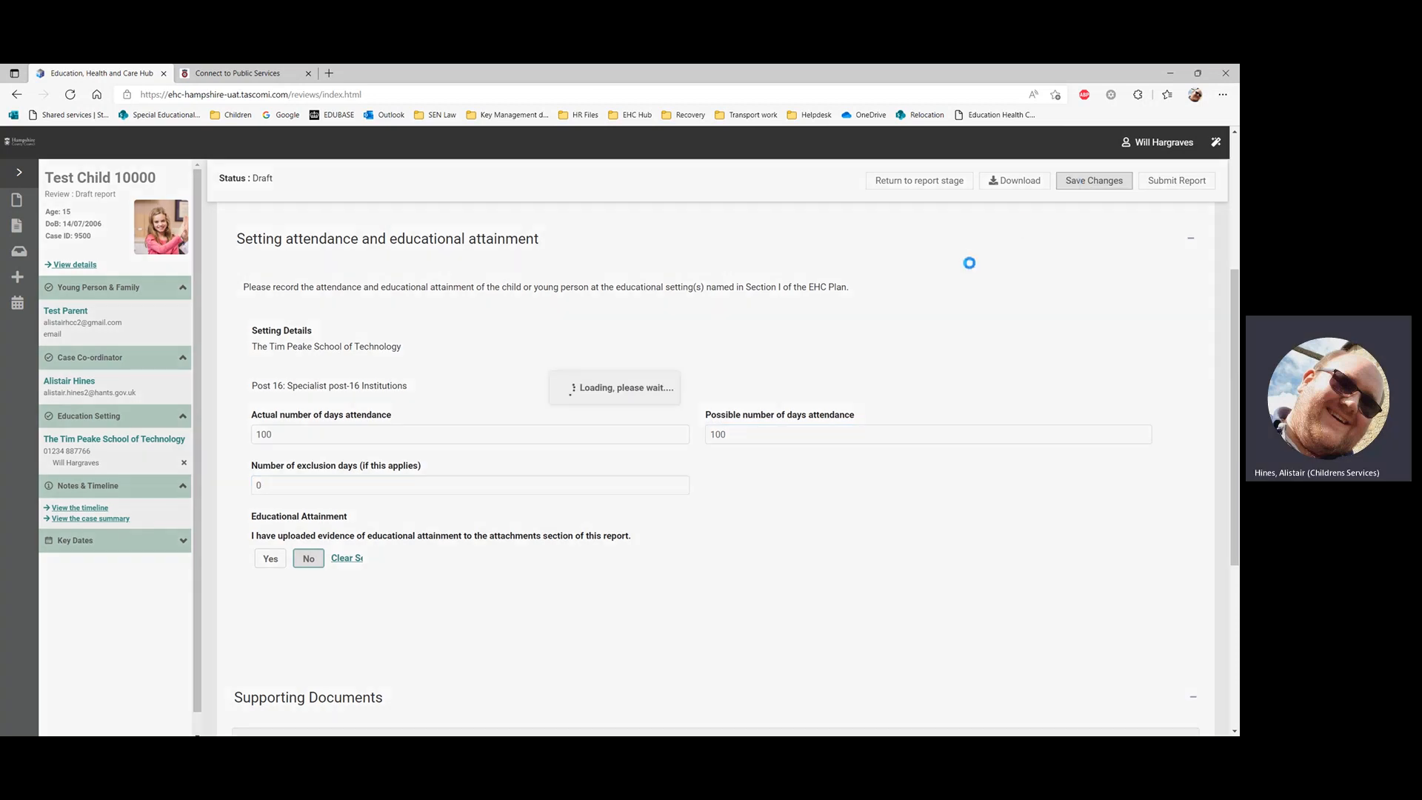
left_click(926, 188)
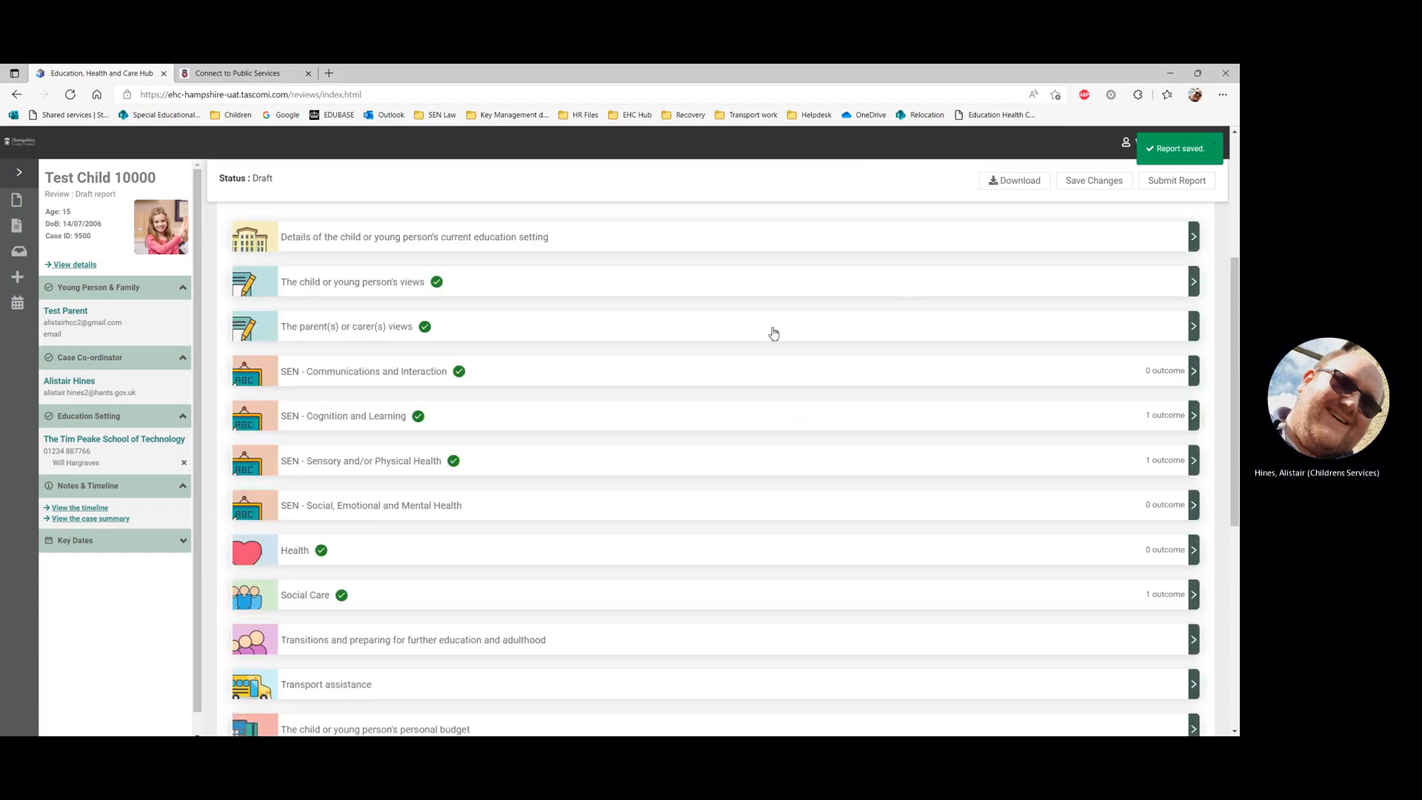
Step: Open the child or young person's views section, then return to the report sections list
scroll(774, 333, "up", 2)
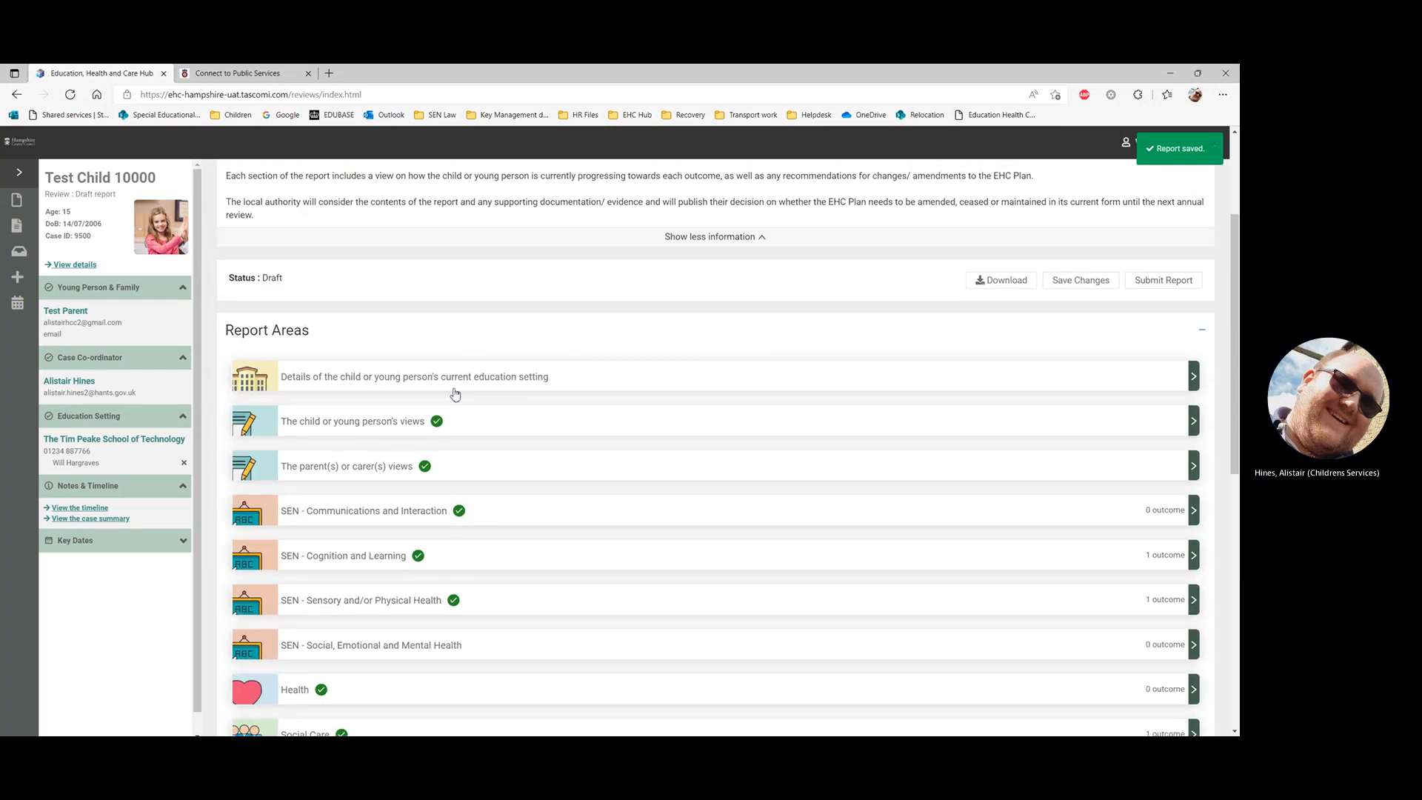
left_click(404, 428)
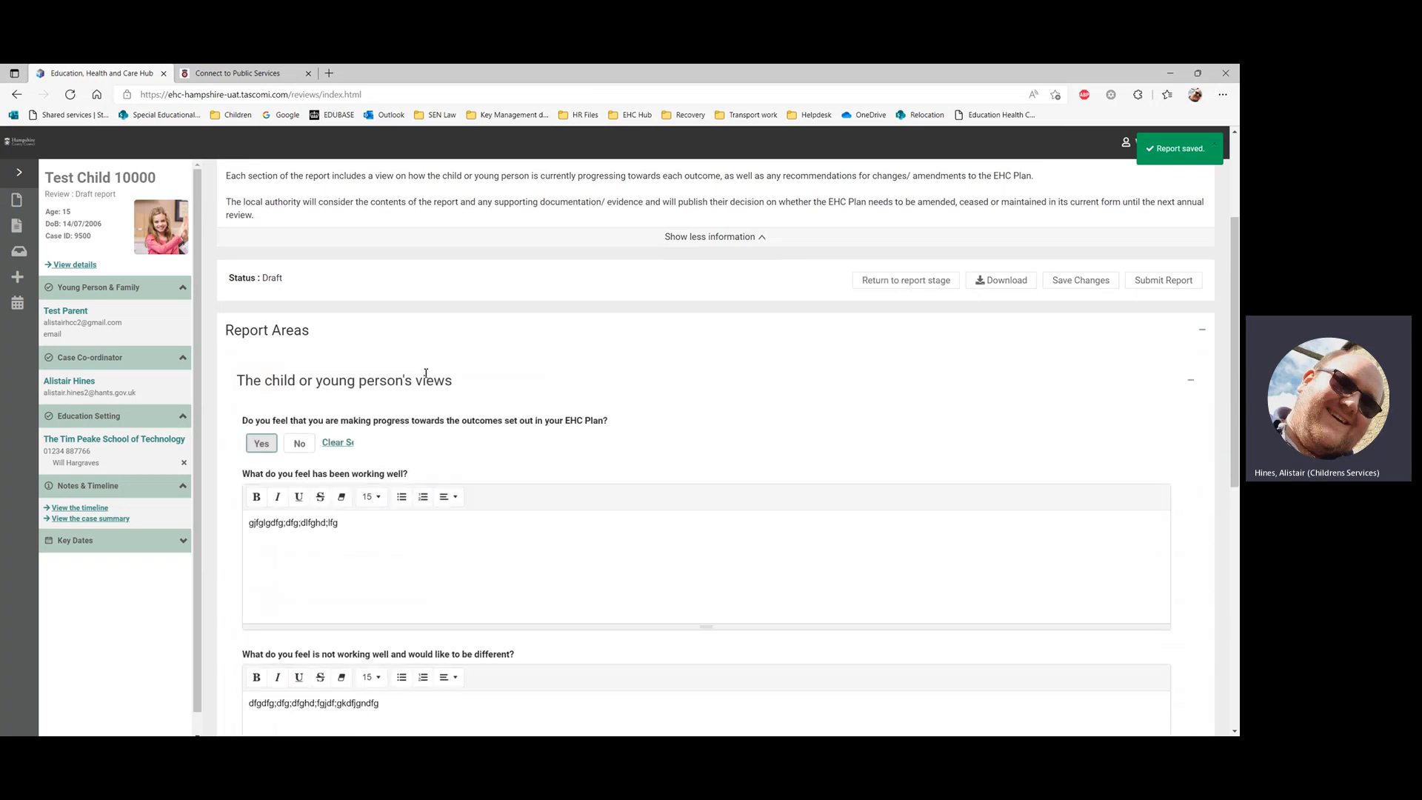
scroll(422, 433, "down", 3)
scroll(420, 438, "up", 6)
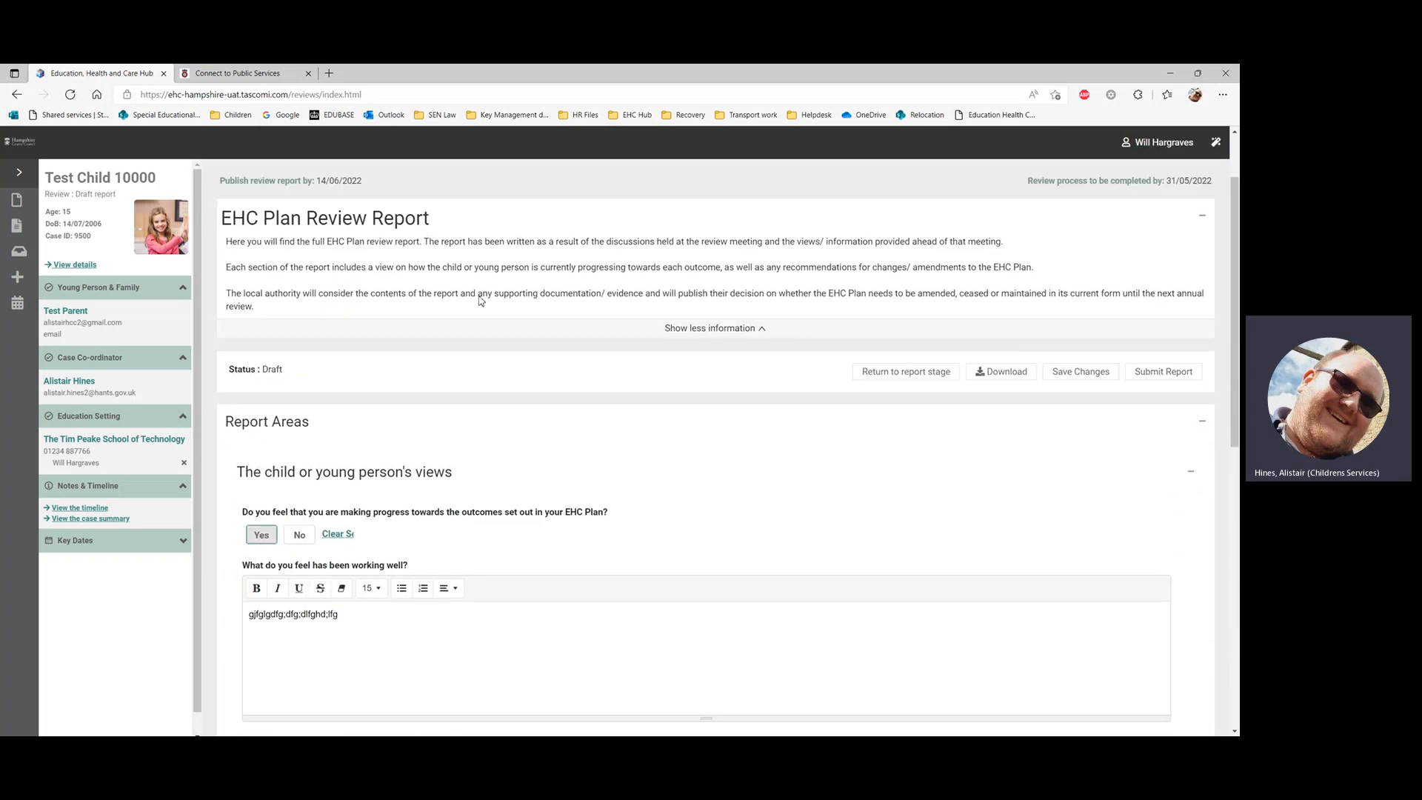
scroll(435, 409, "down", 5)
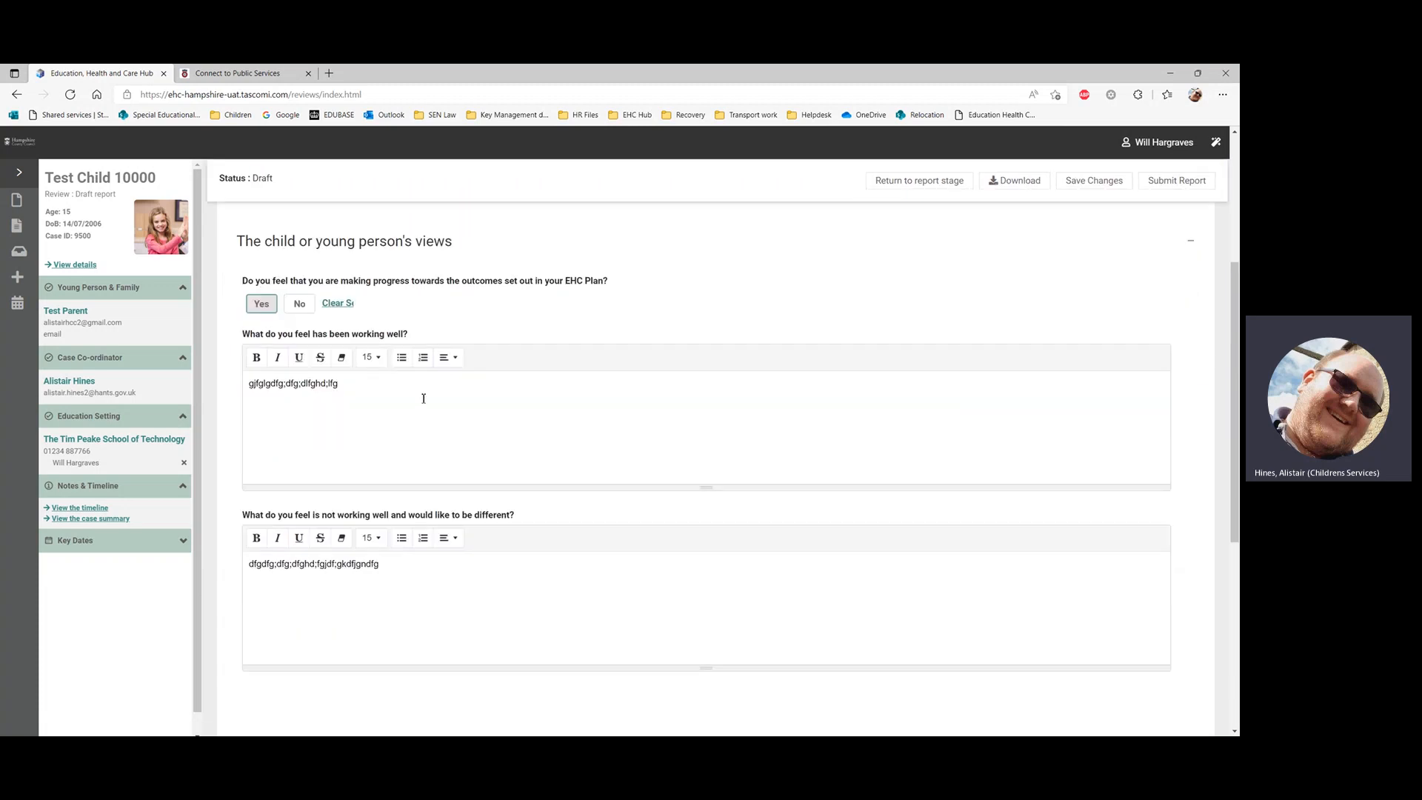
left_click(391, 398)
left_click(911, 182)
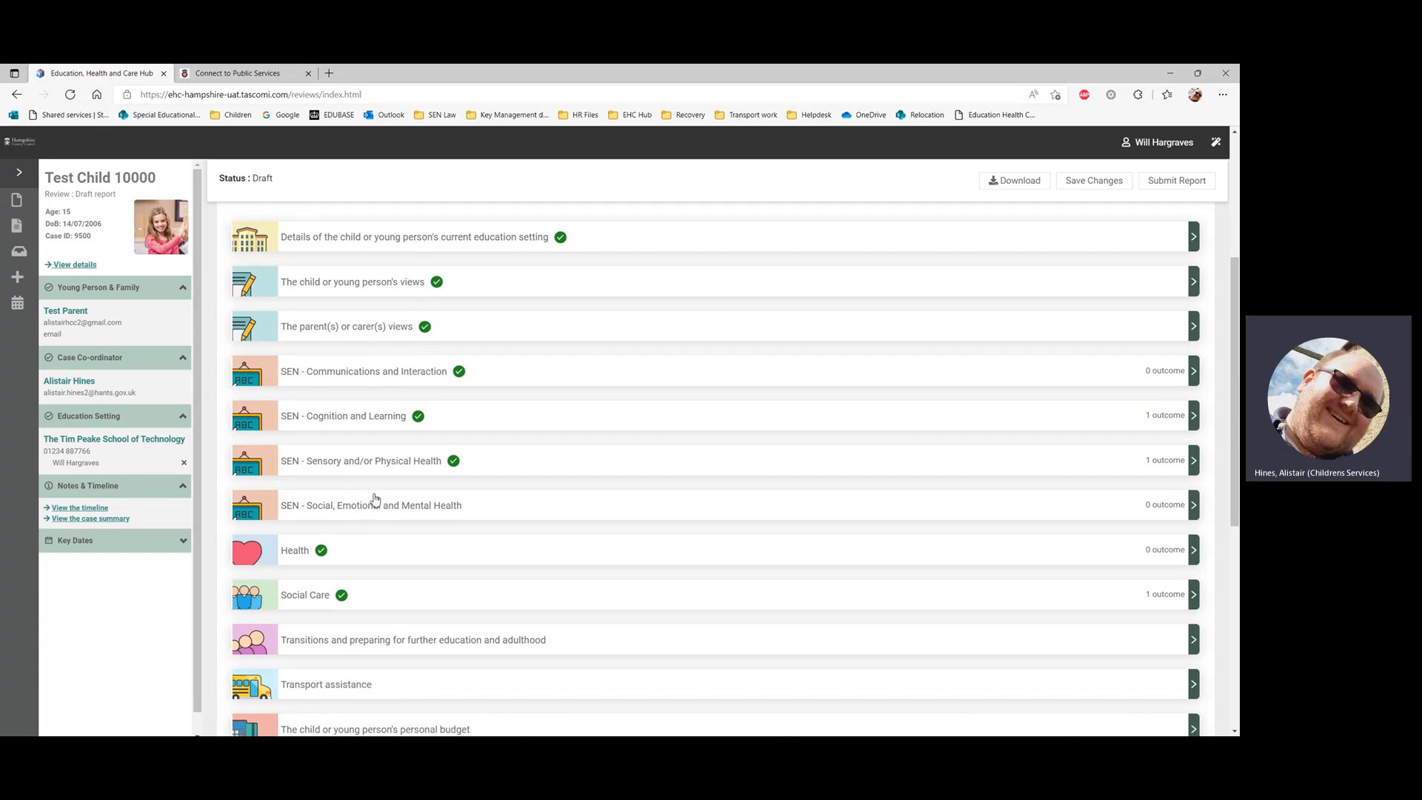
scroll(344, 511, "down", 3)
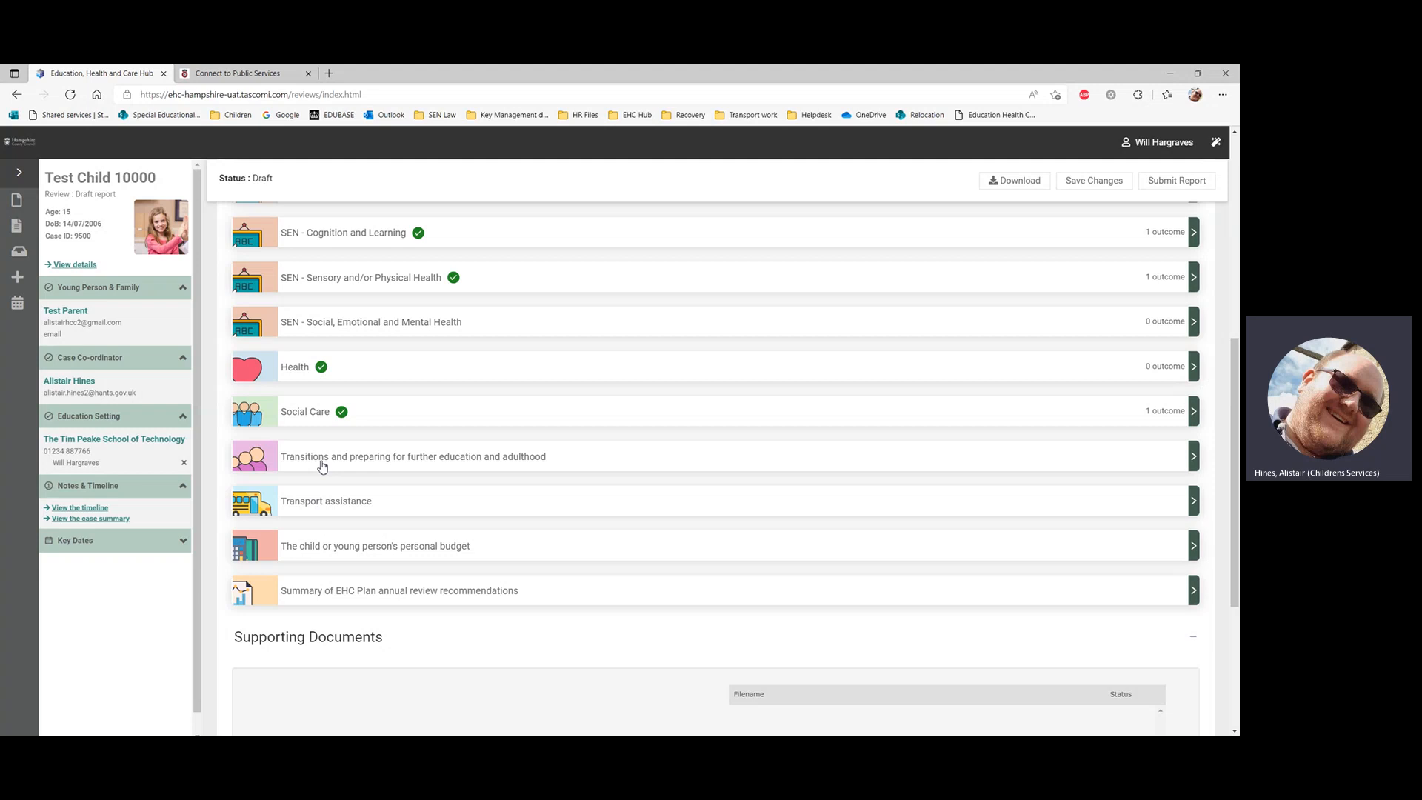
Step: Open the Transitions and preparing for adulthood section and show the Next transition options
left_click(322, 457)
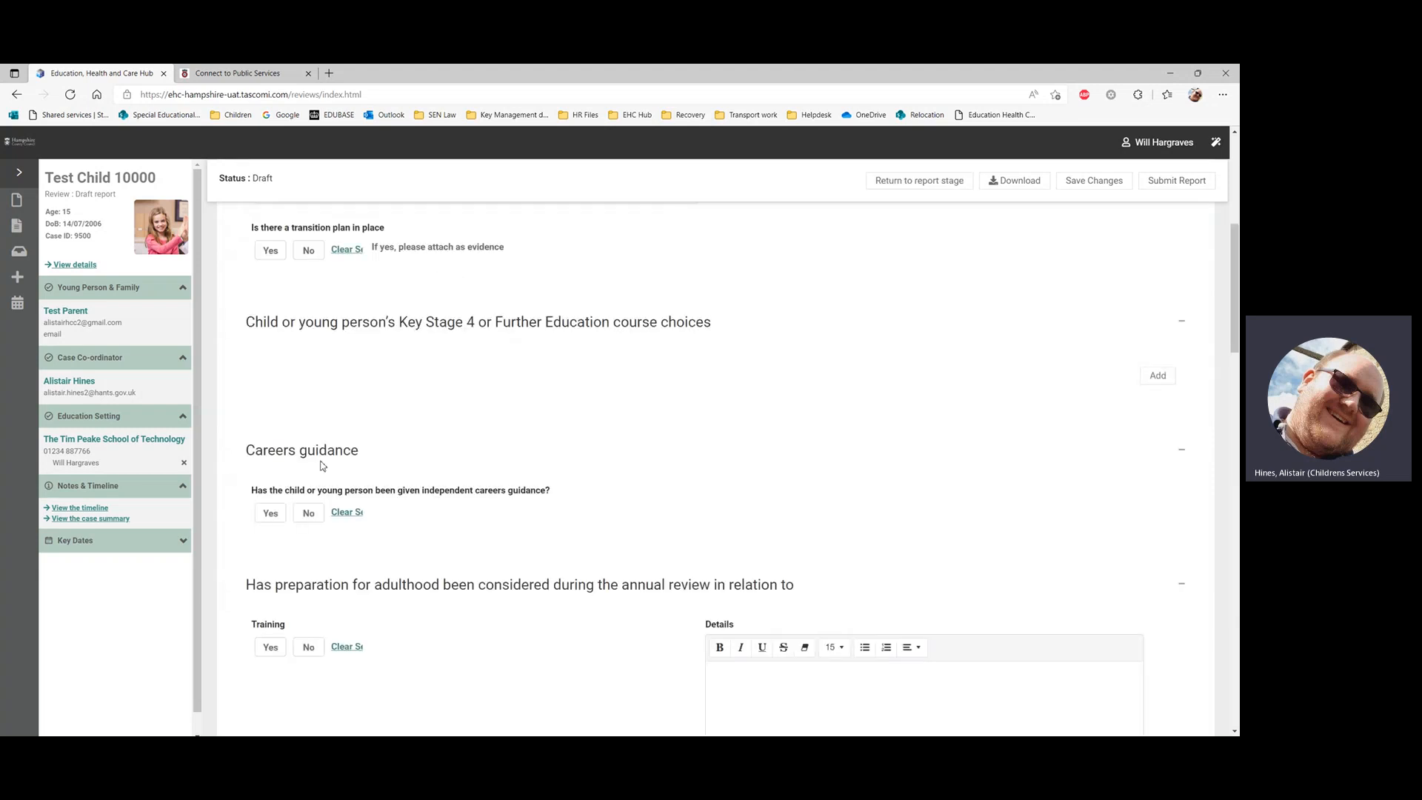
scroll(392, 442, "up", 3)
scroll(389, 414, "down", 2)
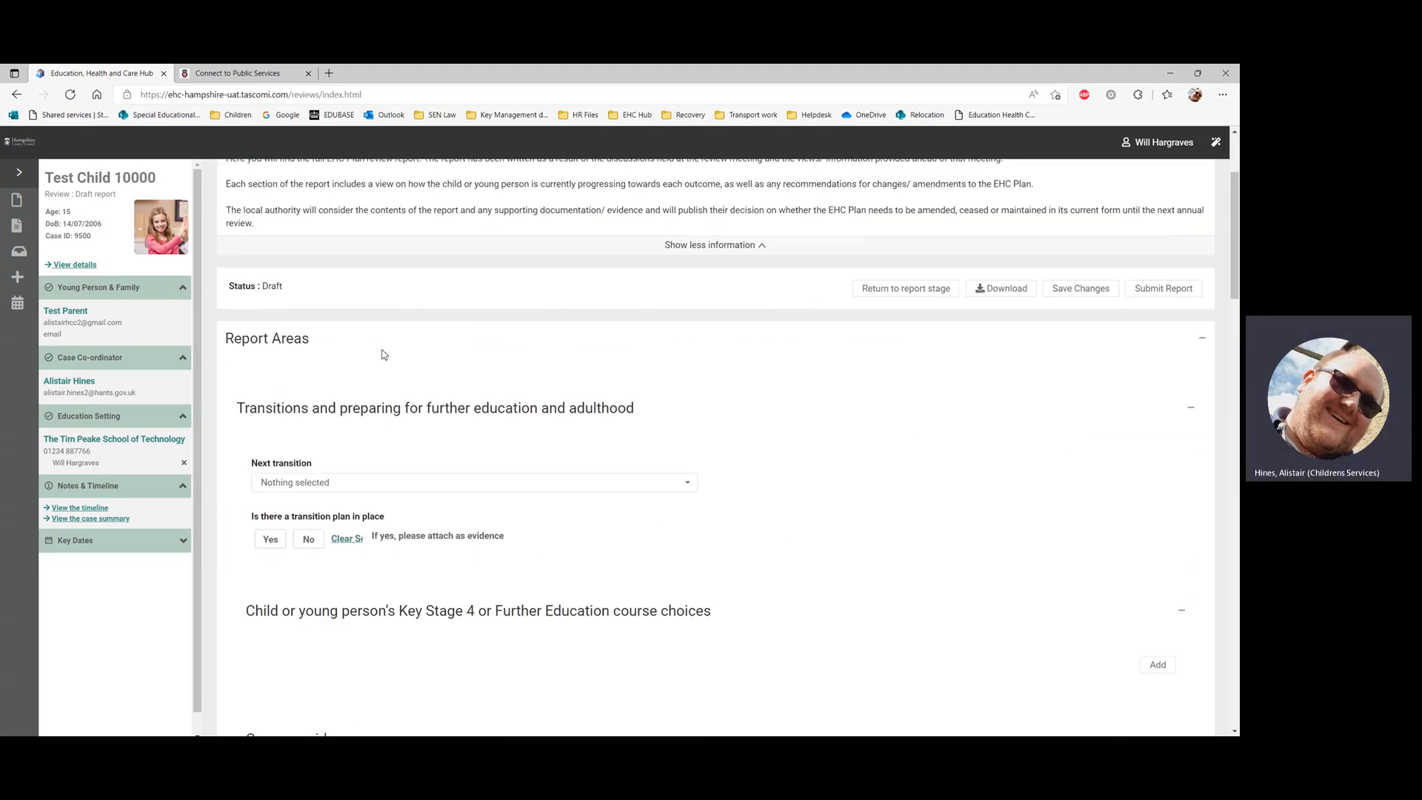
scroll(274, 399, "down", 1)
scroll(244, 372, "down", 1)
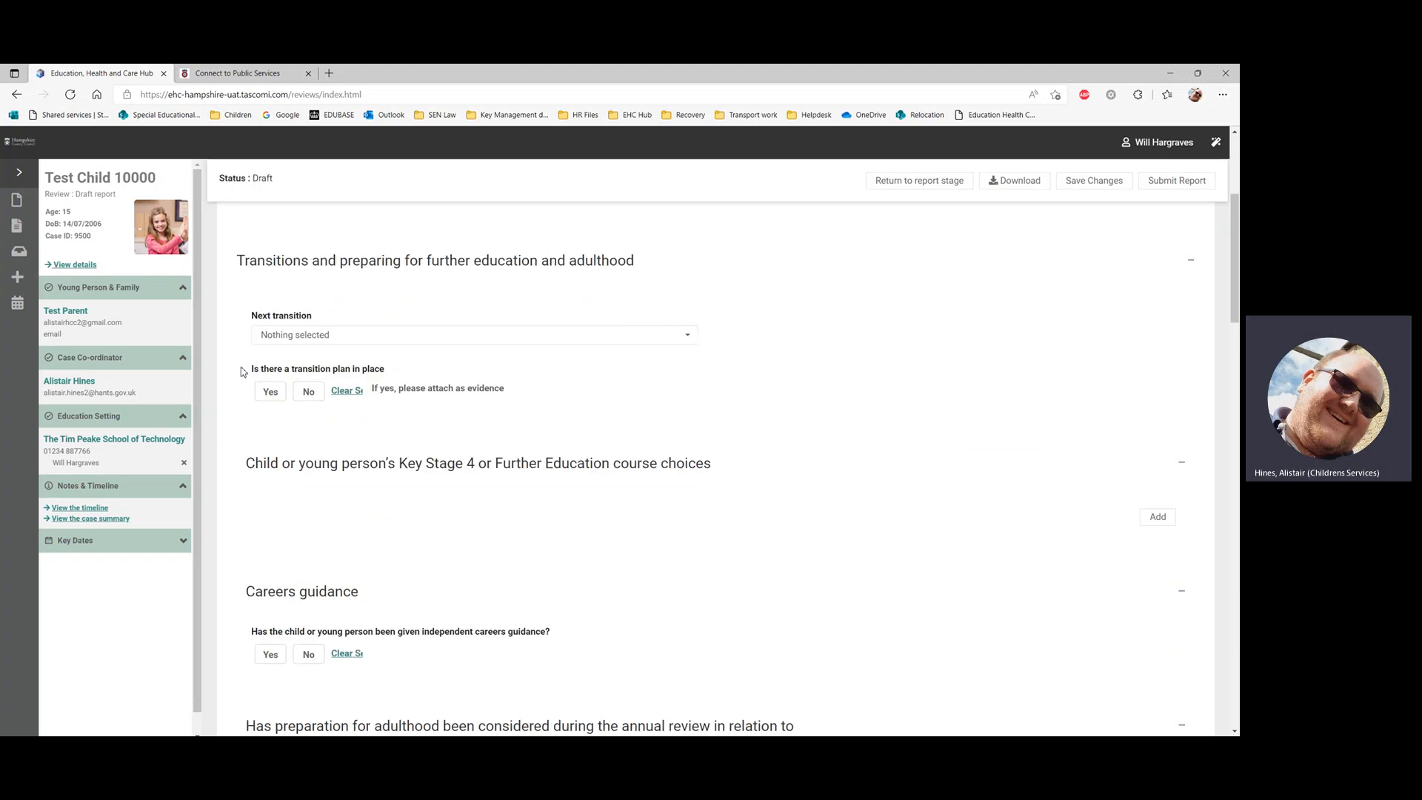
left_click(275, 338)
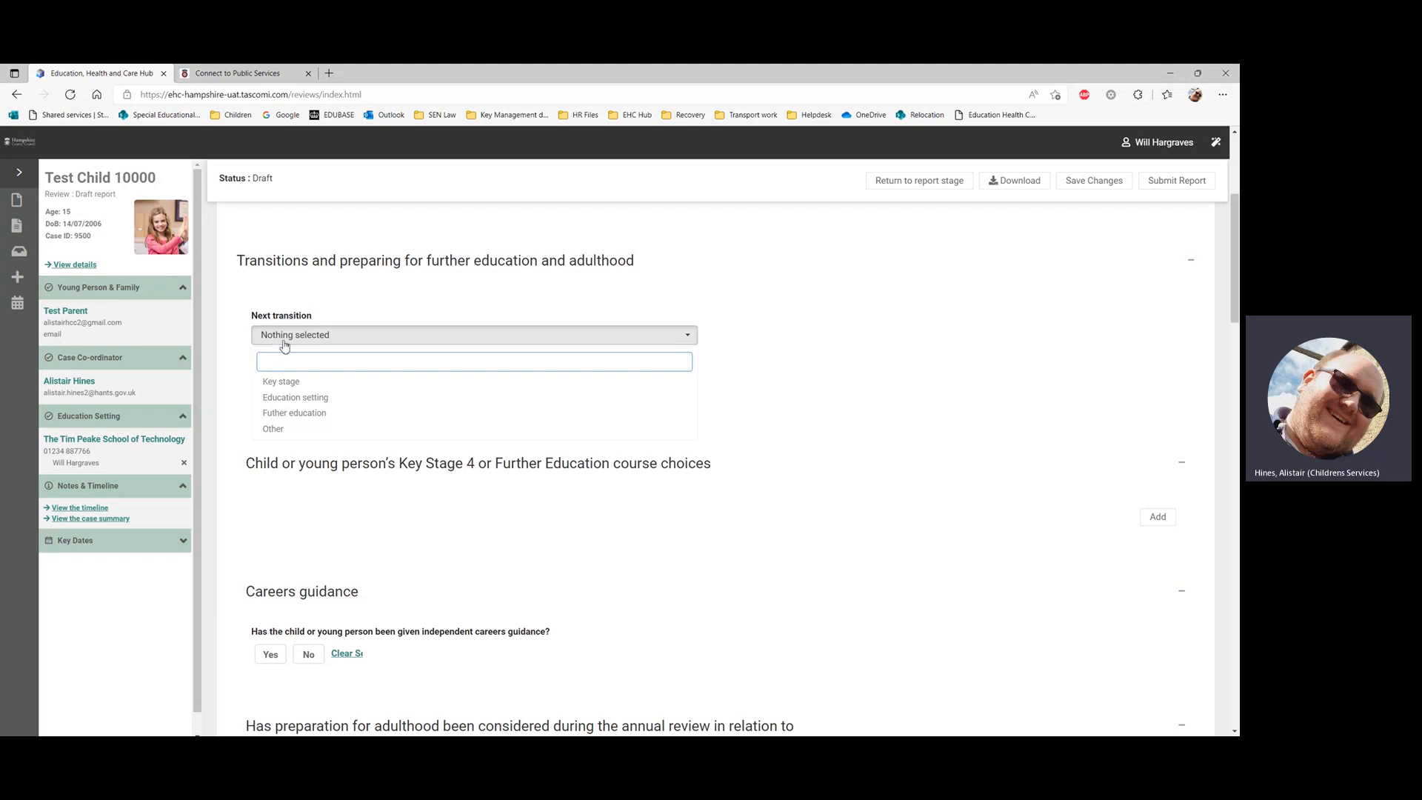
Step: Set the Next transition to Further education
left_click(290, 414)
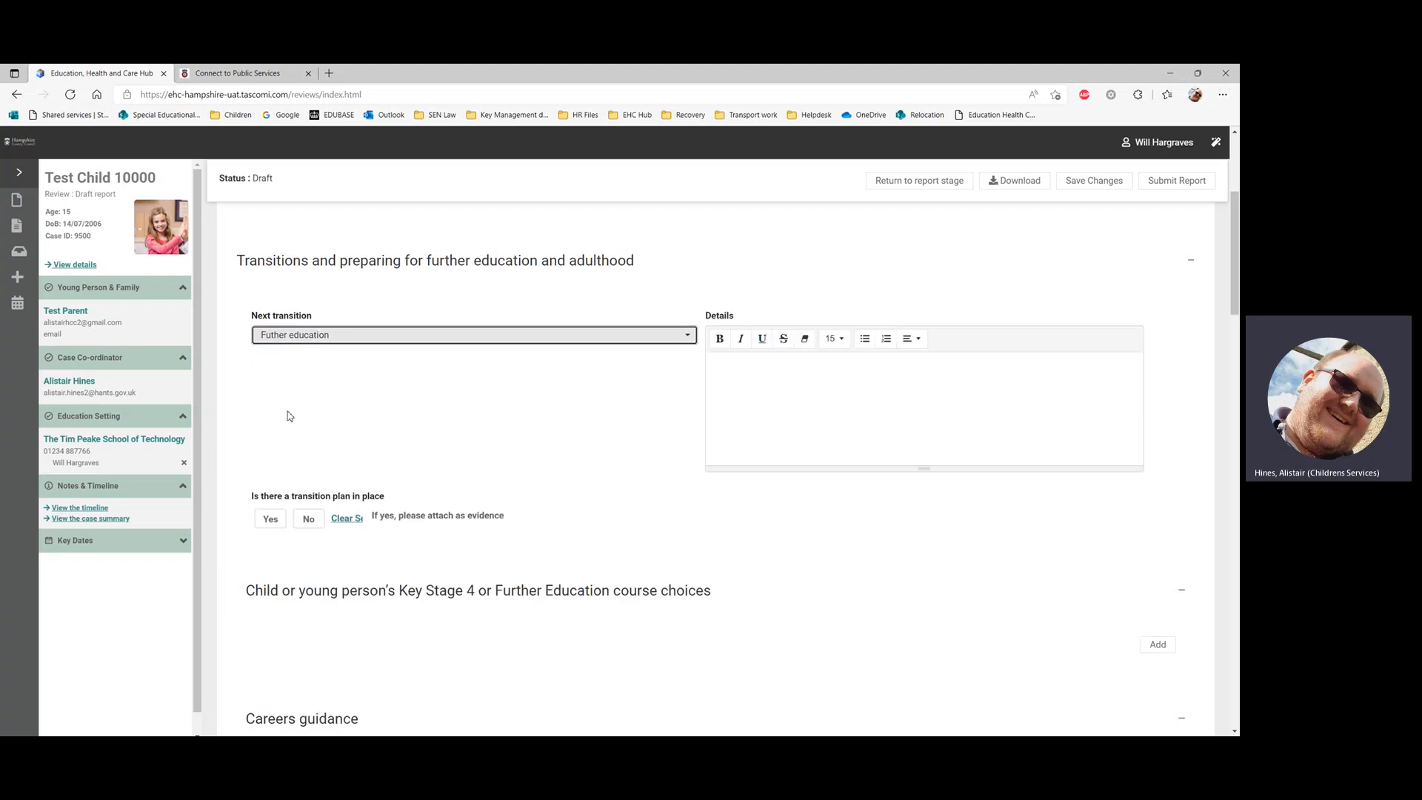
left_click(318, 339)
left_click(306, 384)
left_click(629, 343)
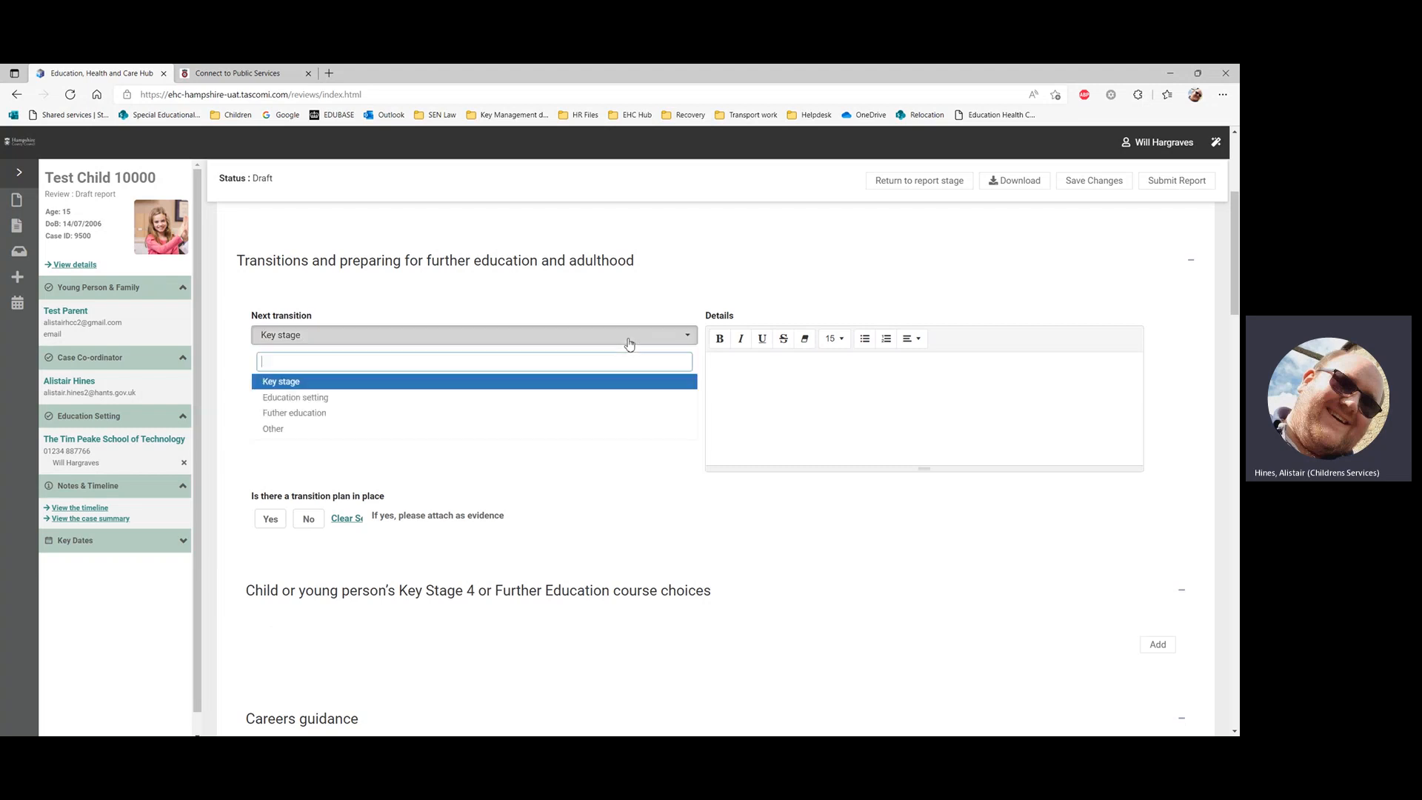
left_click(529, 397)
left_click(528, 341)
left_click(502, 429)
left_click(507, 339)
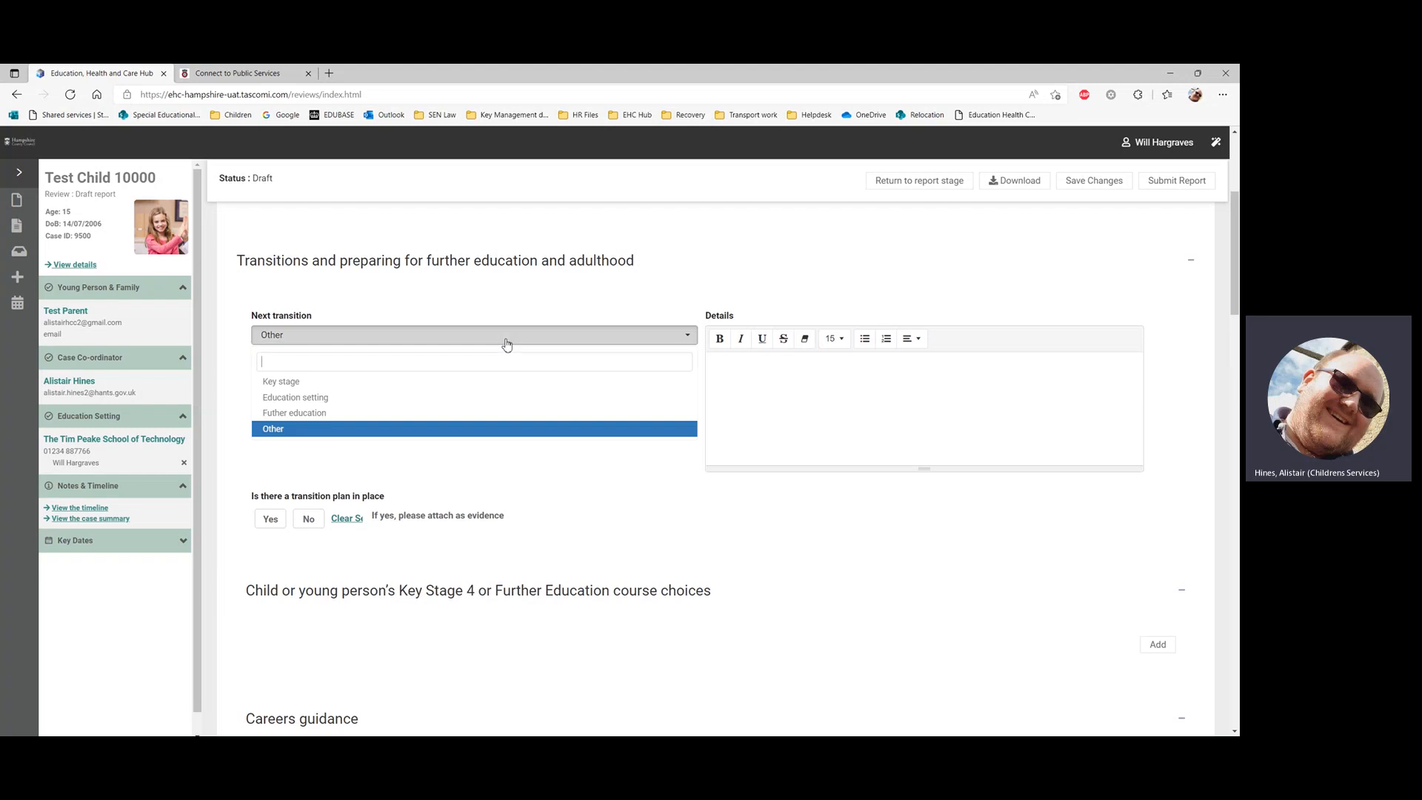
left_click(456, 412)
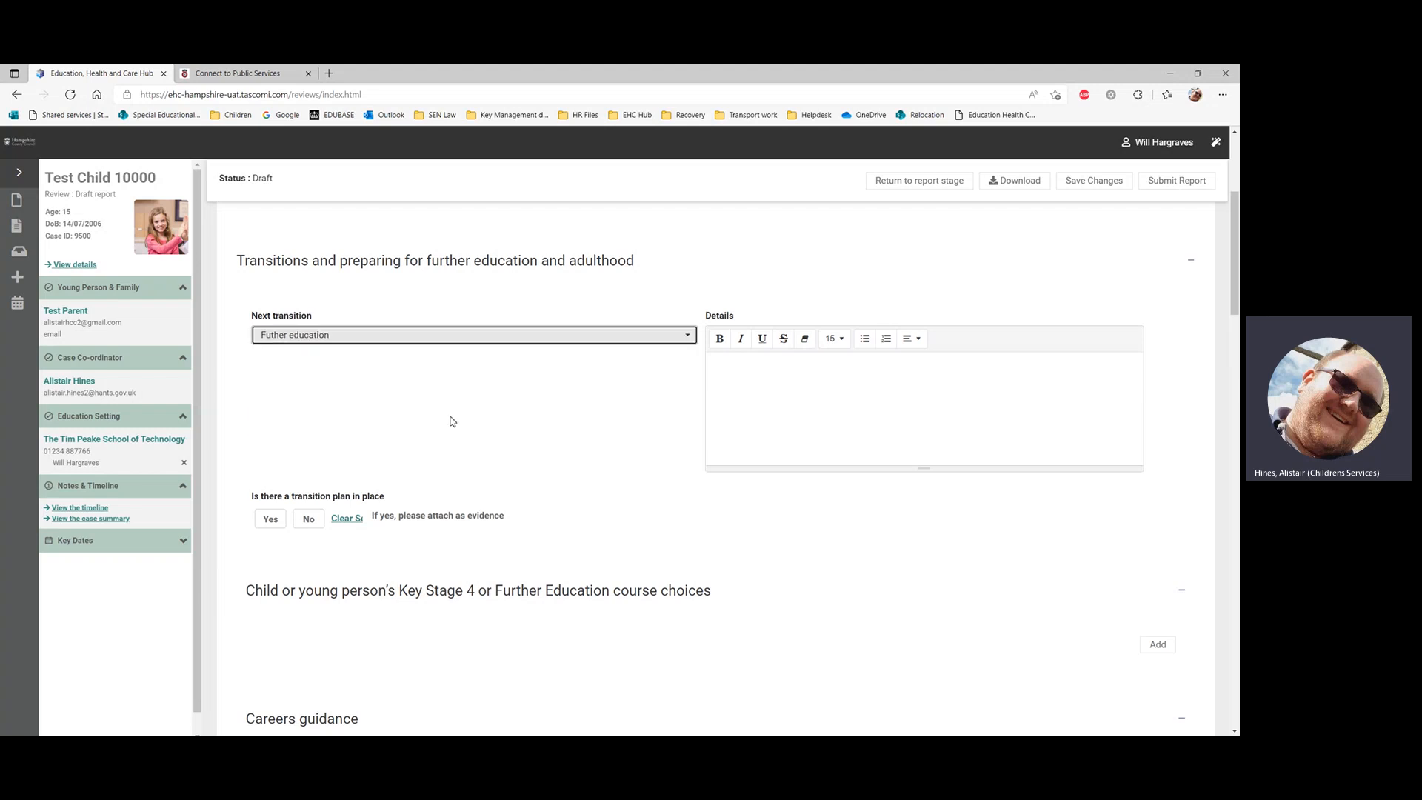
left_click(457, 340)
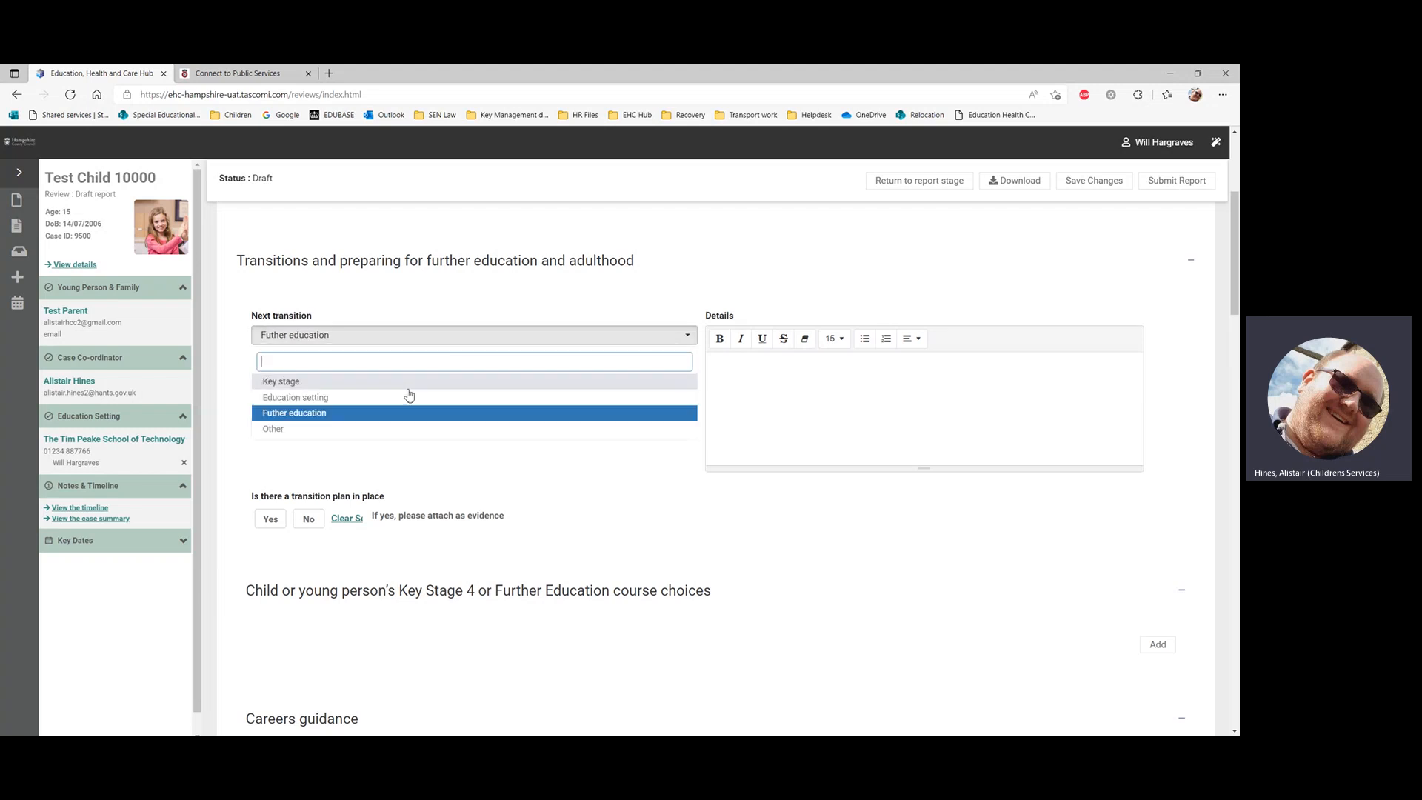
left_click(298, 417)
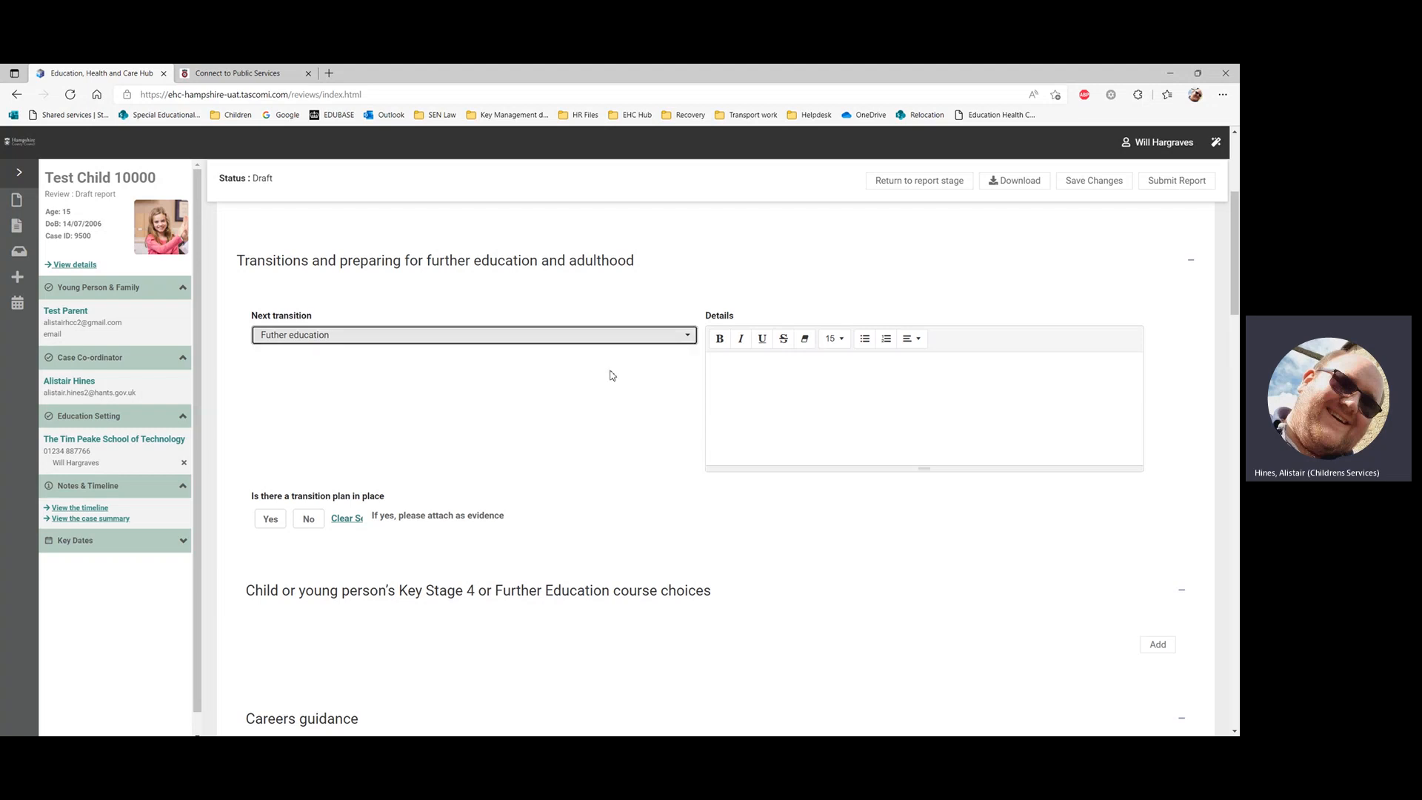
Step: Enter 'Transition to college after year 11.' as details and answer No to a transition plan
left_click(758, 368)
type("Transition to co")
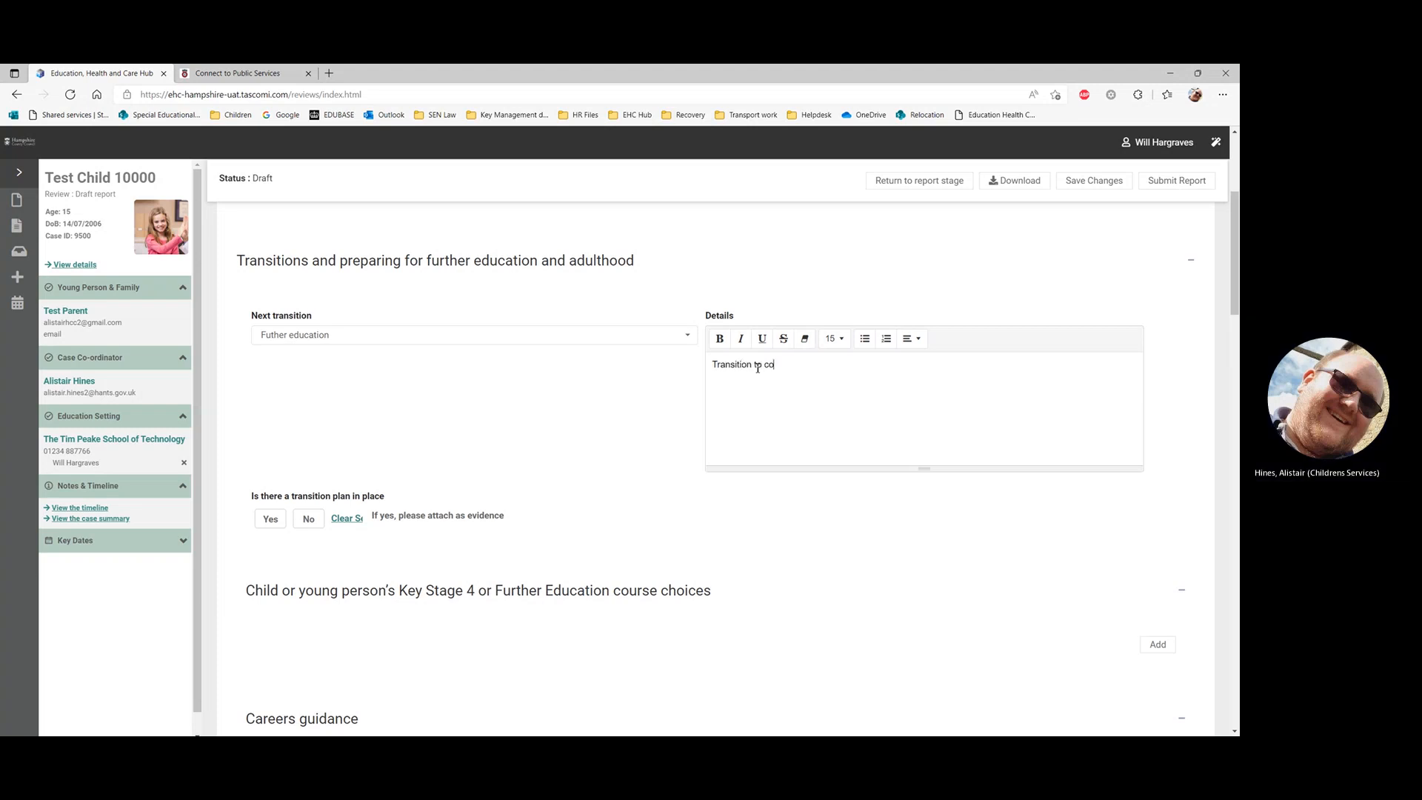
type("llege after year 11.")
scroll(625, 390, "down", 3)
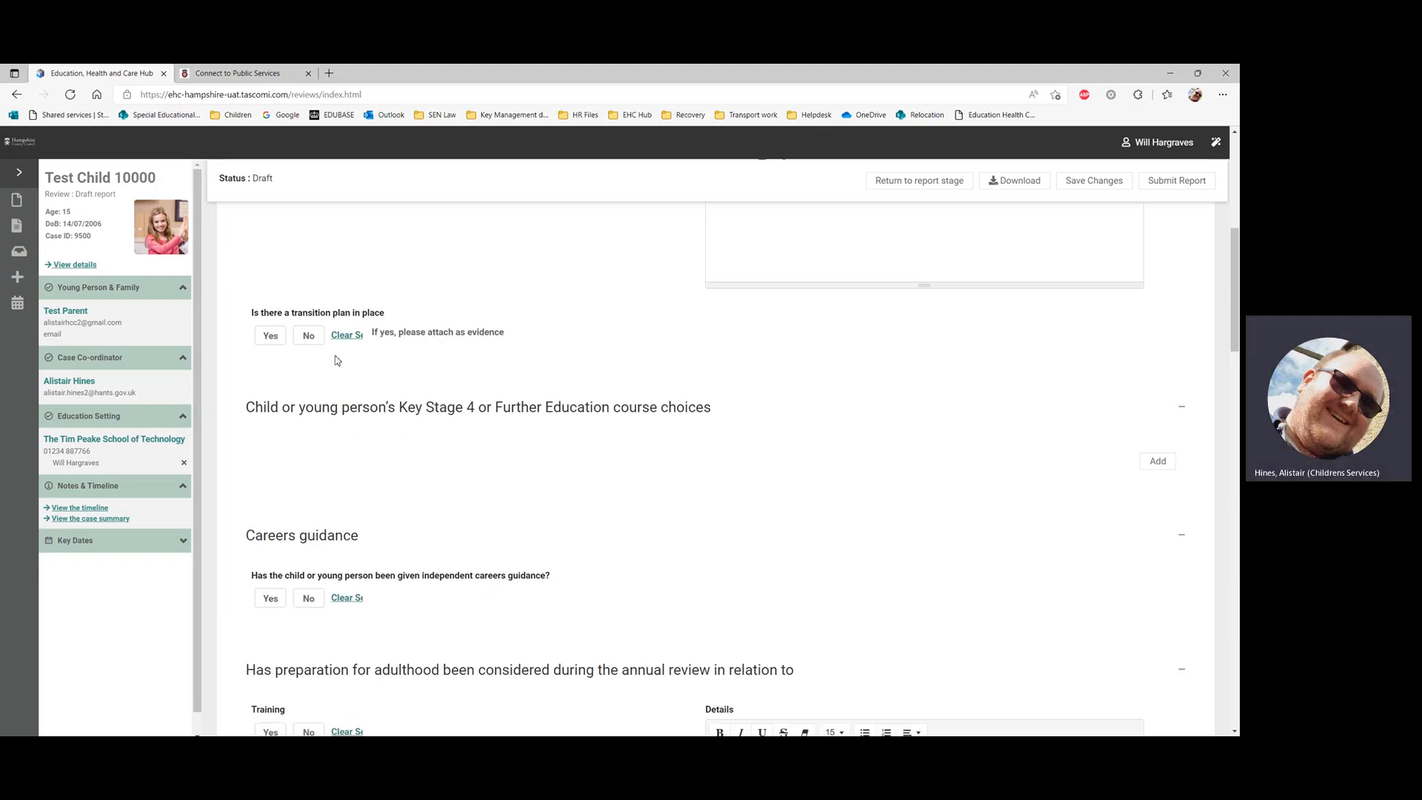
scroll(257, 356, "down", 10)
scroll(257, 356, "down", 10)
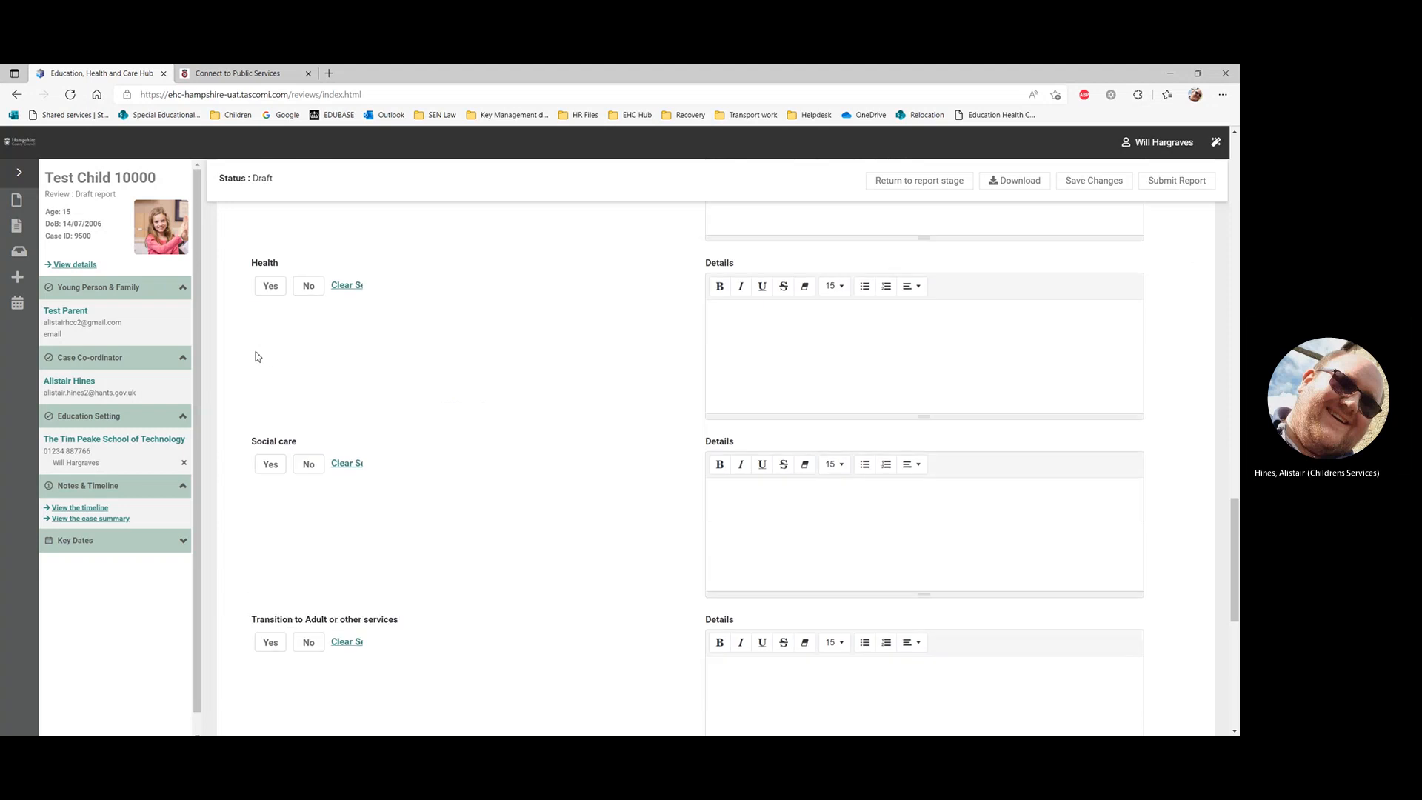
left_click_drag(1231, 628, 1219, 251)
left_click(311, 354)
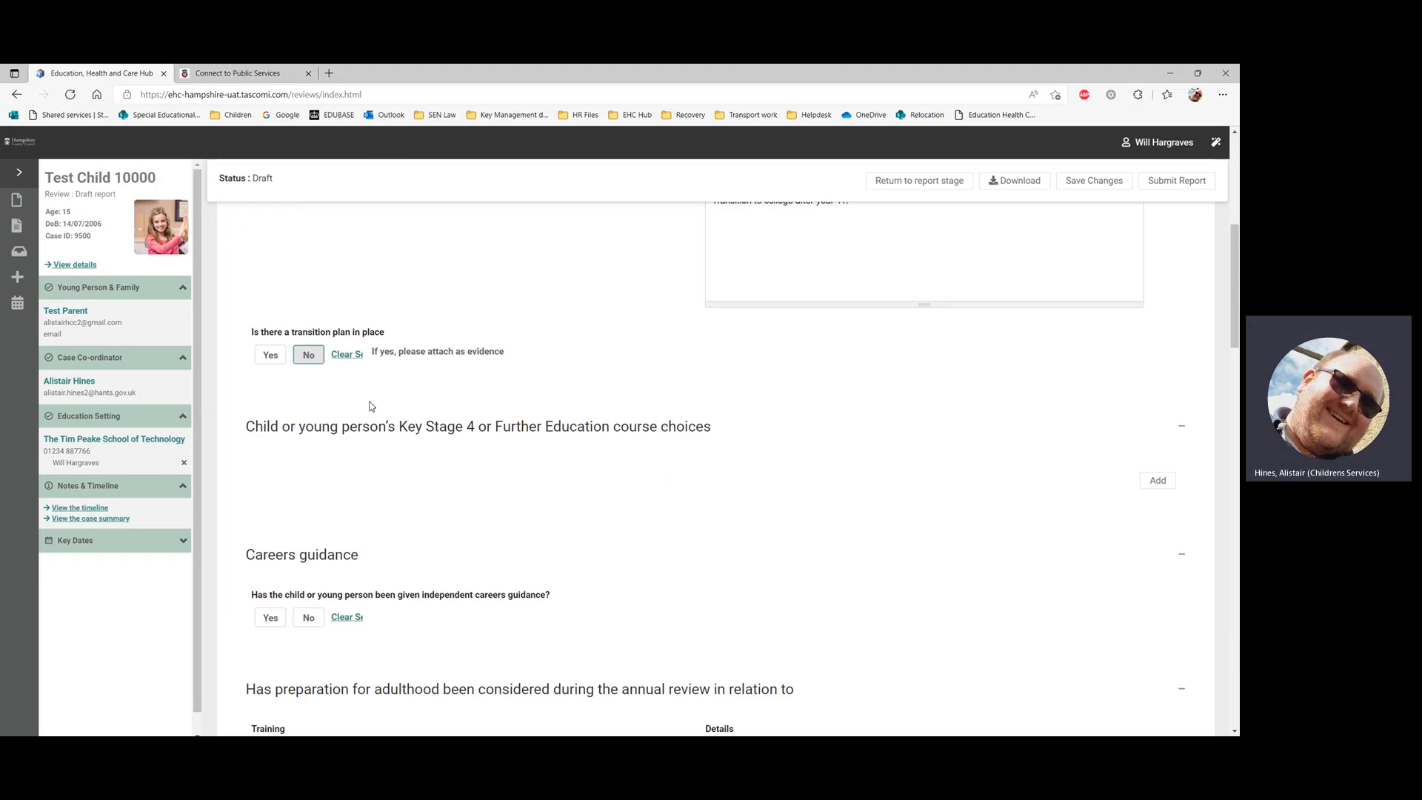
scroll(363, 407, "down", 1)
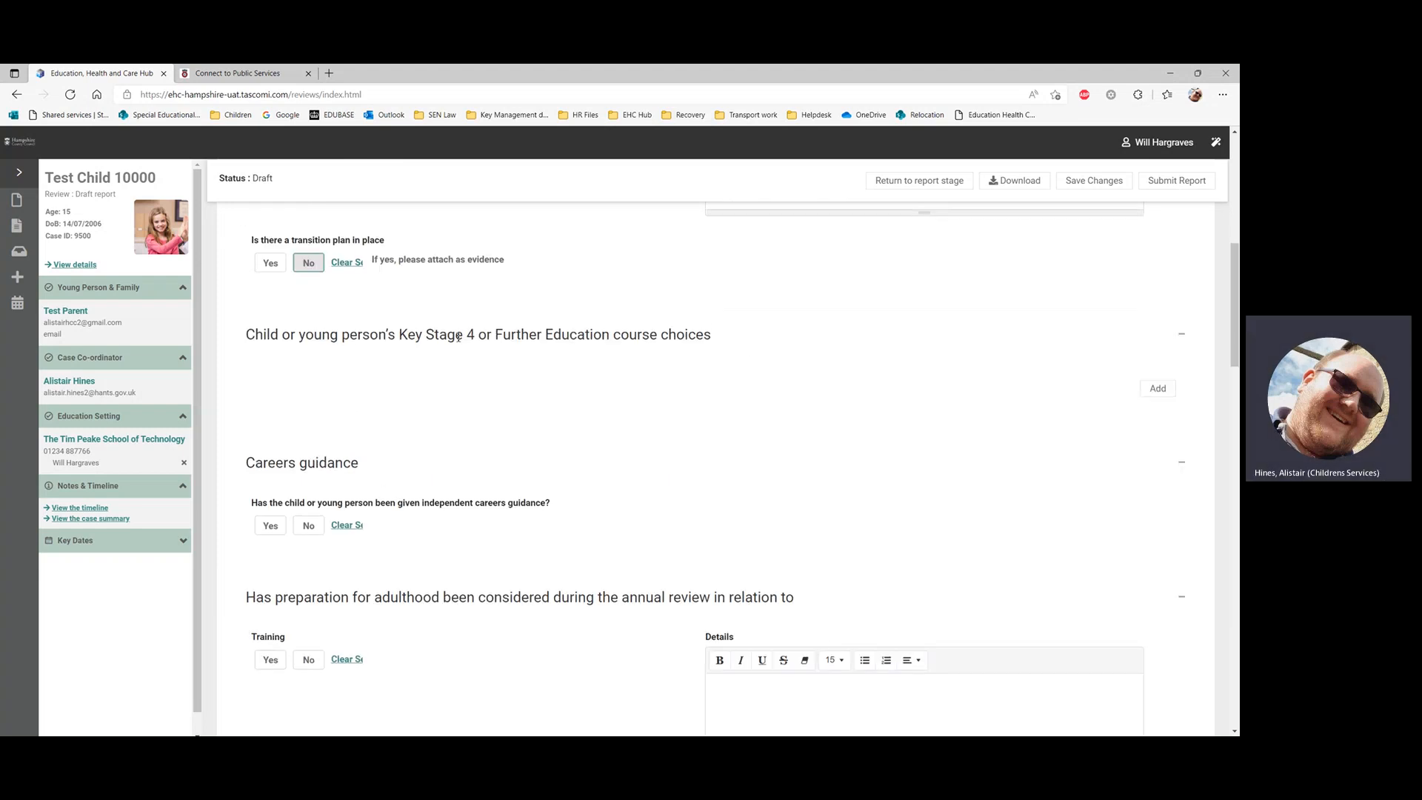
Step: Add a 'health and social care BTEC' course choice at level of study 3 and save the report
left_click(1160, 396)
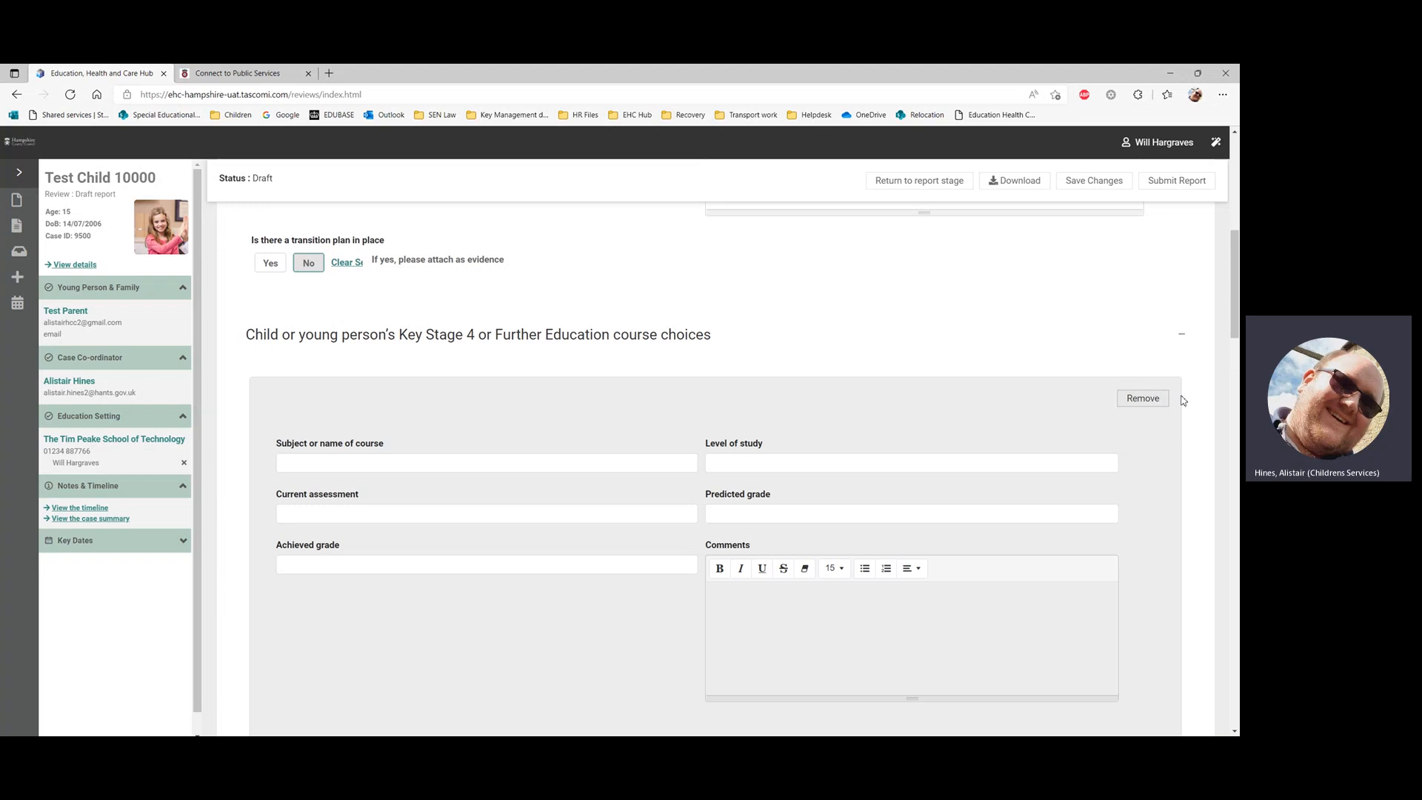
scroll(637, 415, "down", 1)
scroll(634, 413, "down", 1)
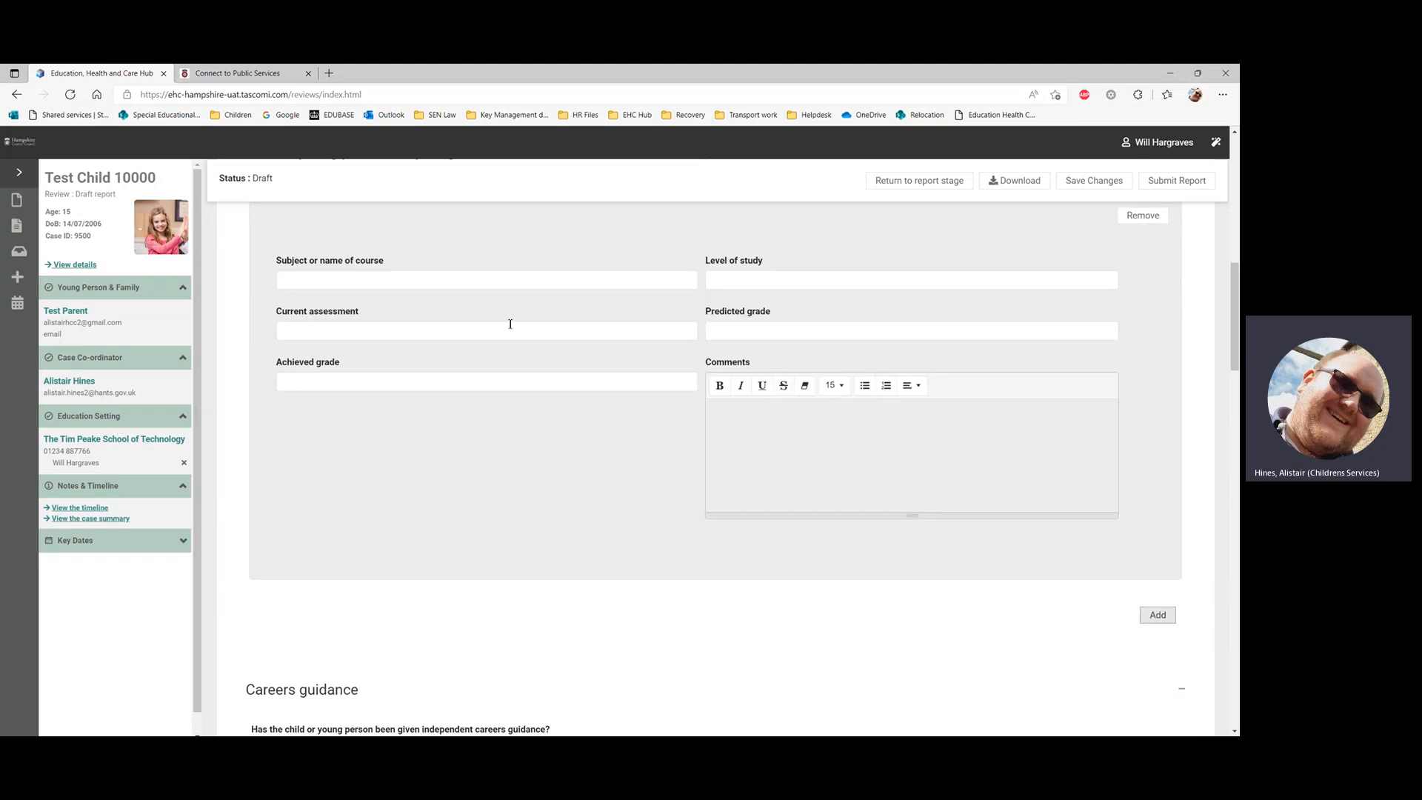
left_click(510, 280)
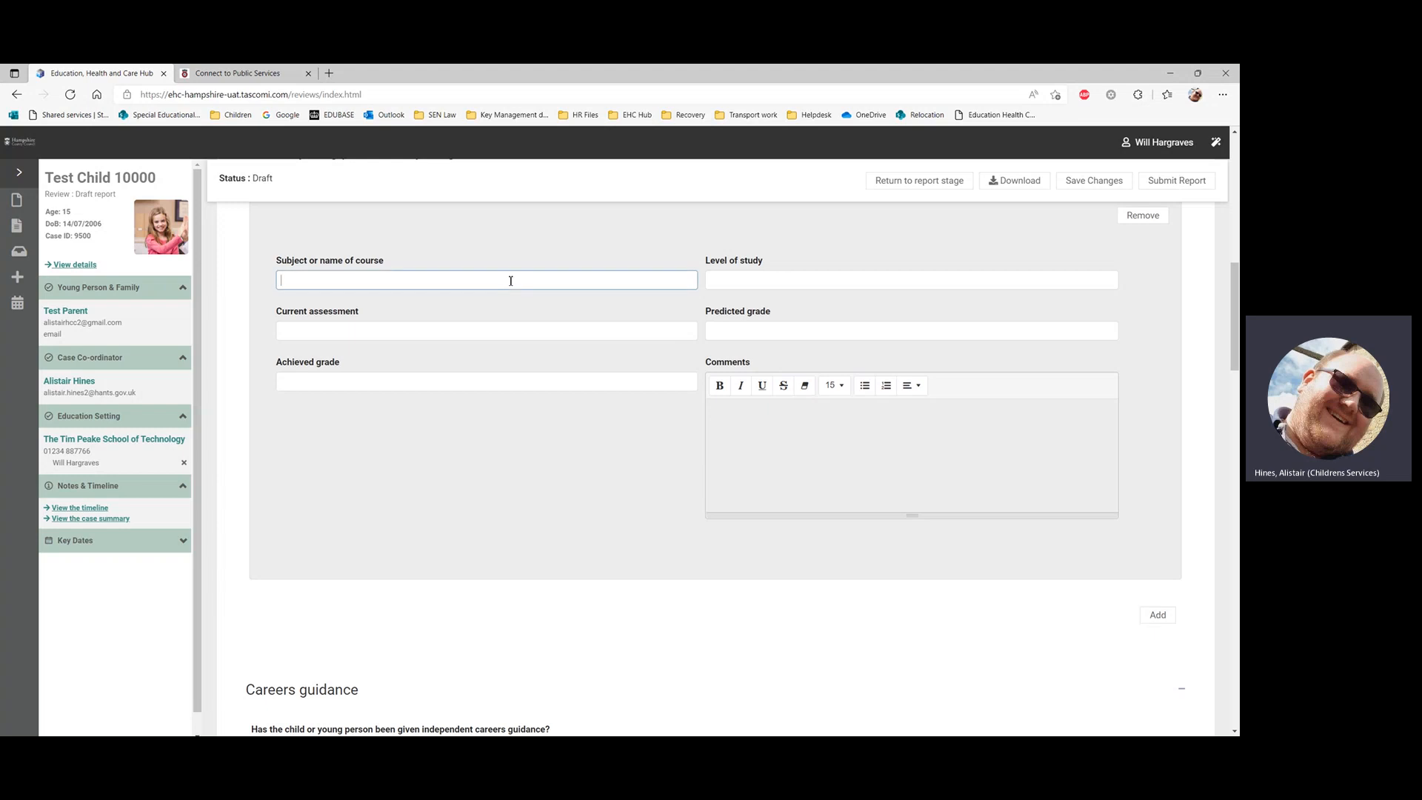
type("health")
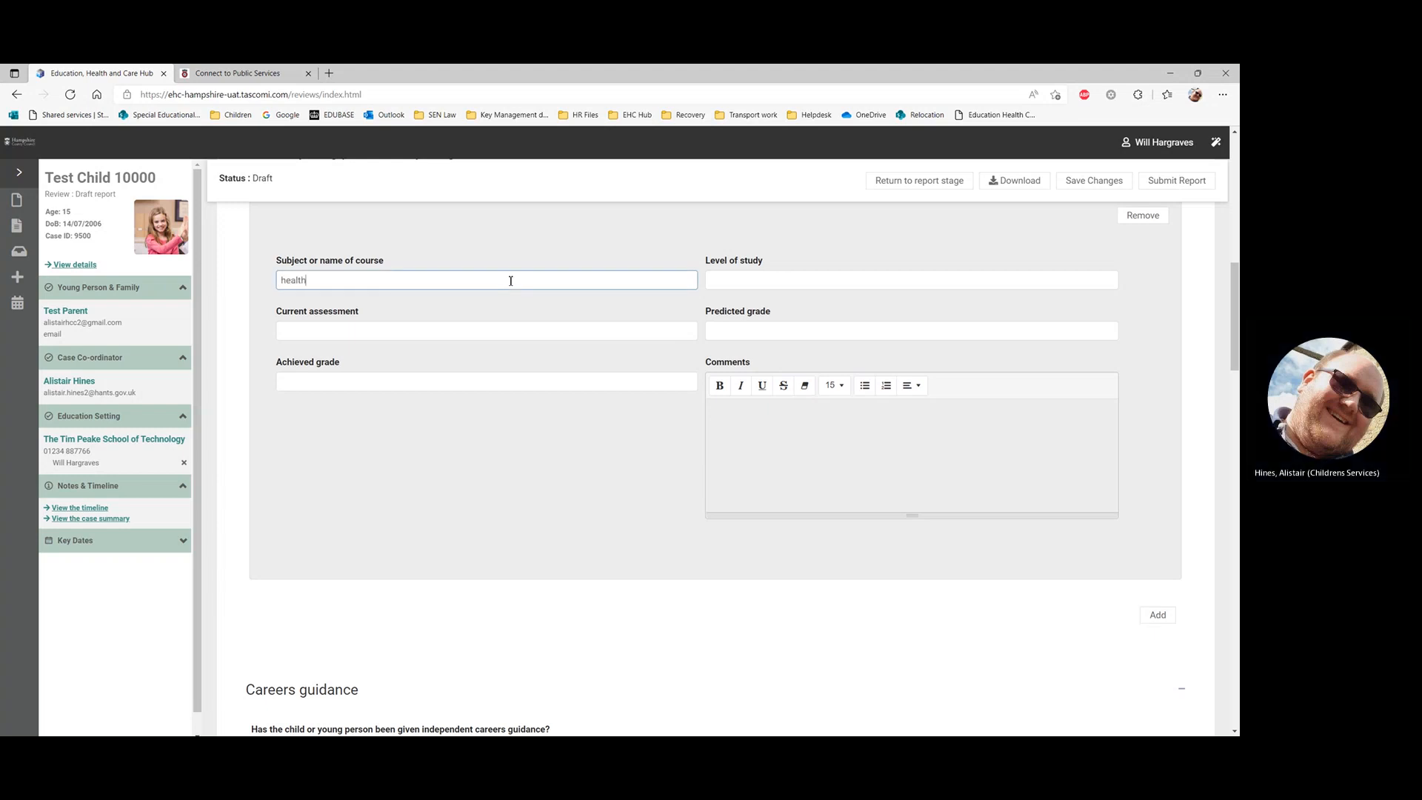
type(" and social care BTEC")
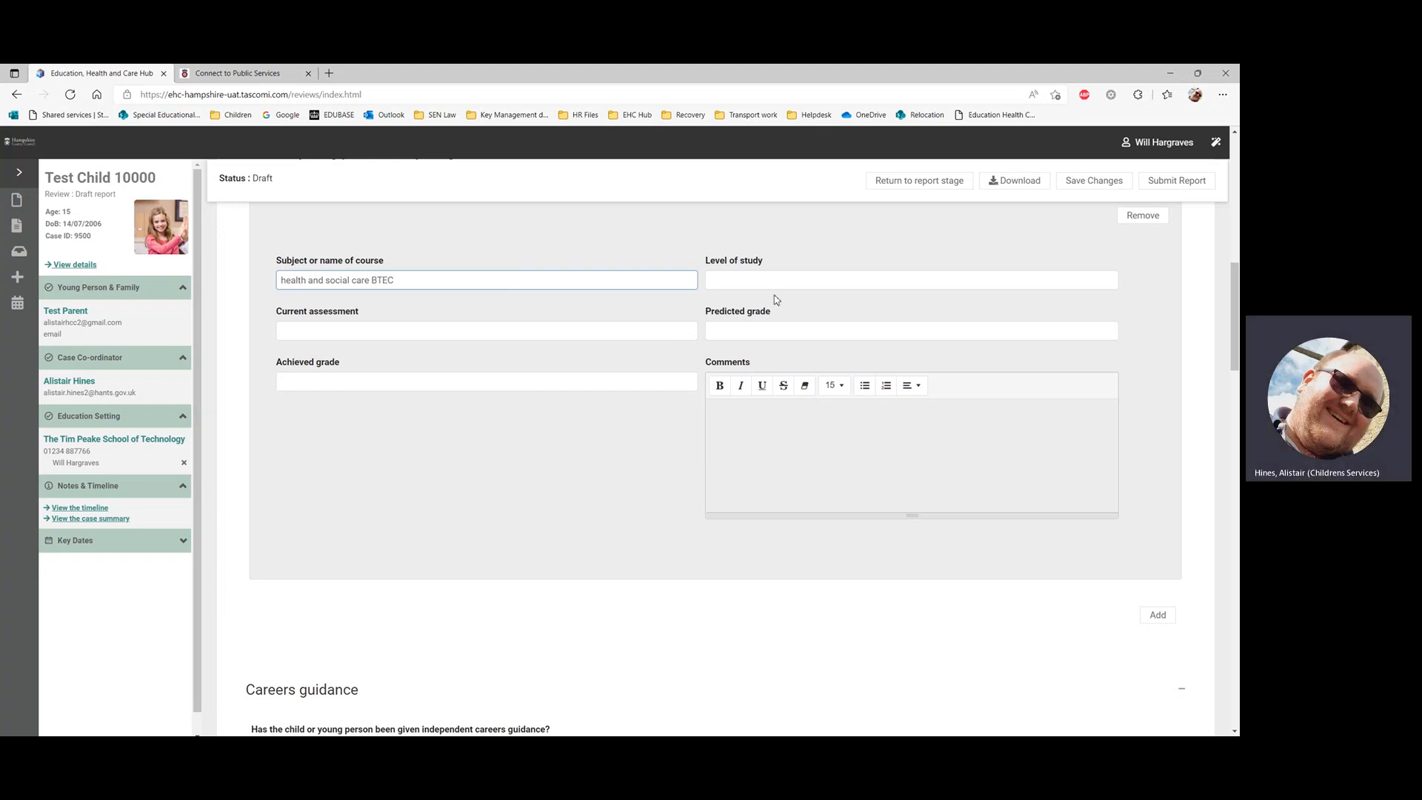
scroll(661, 296, "up", 2)
scroll(626, 359, "down", 1)
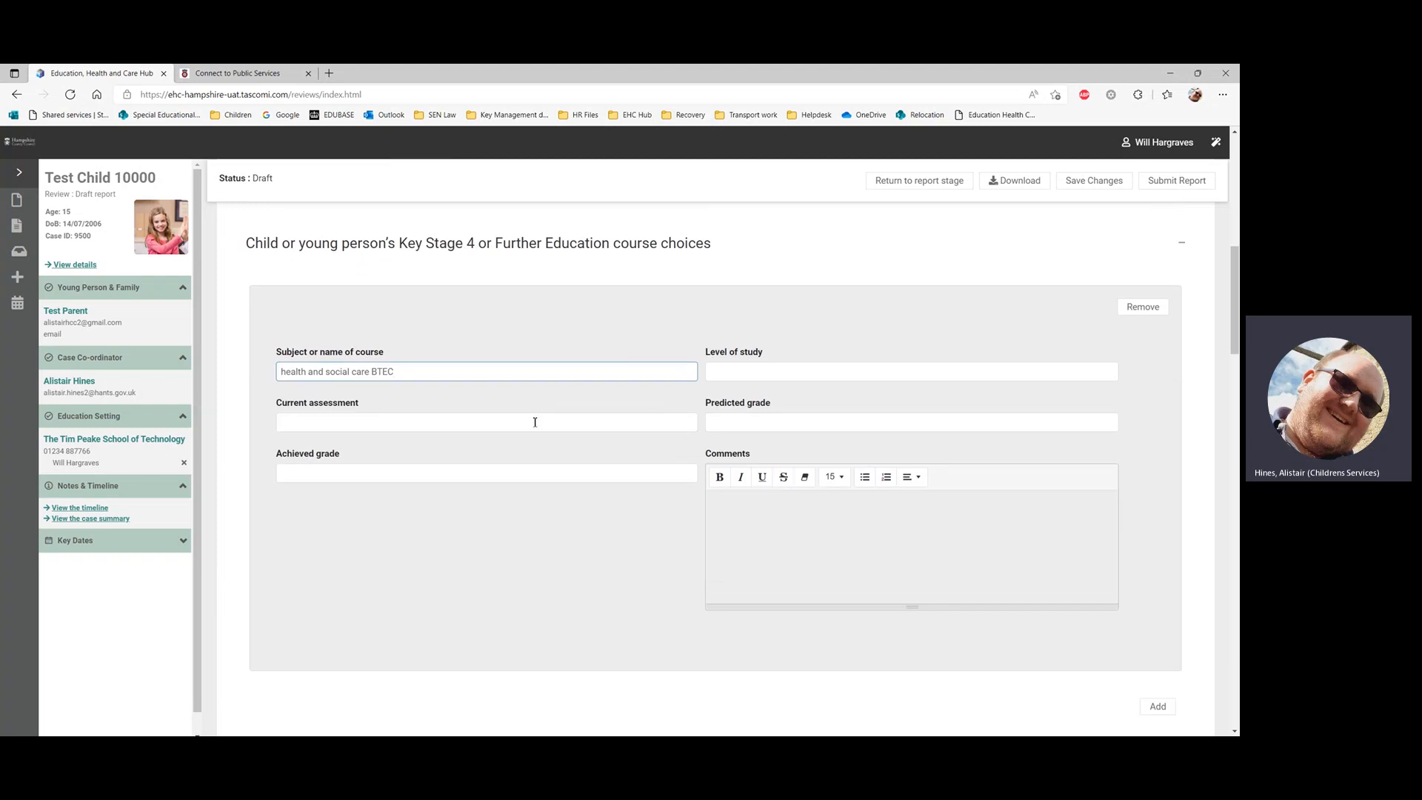
left_click(727, 370)
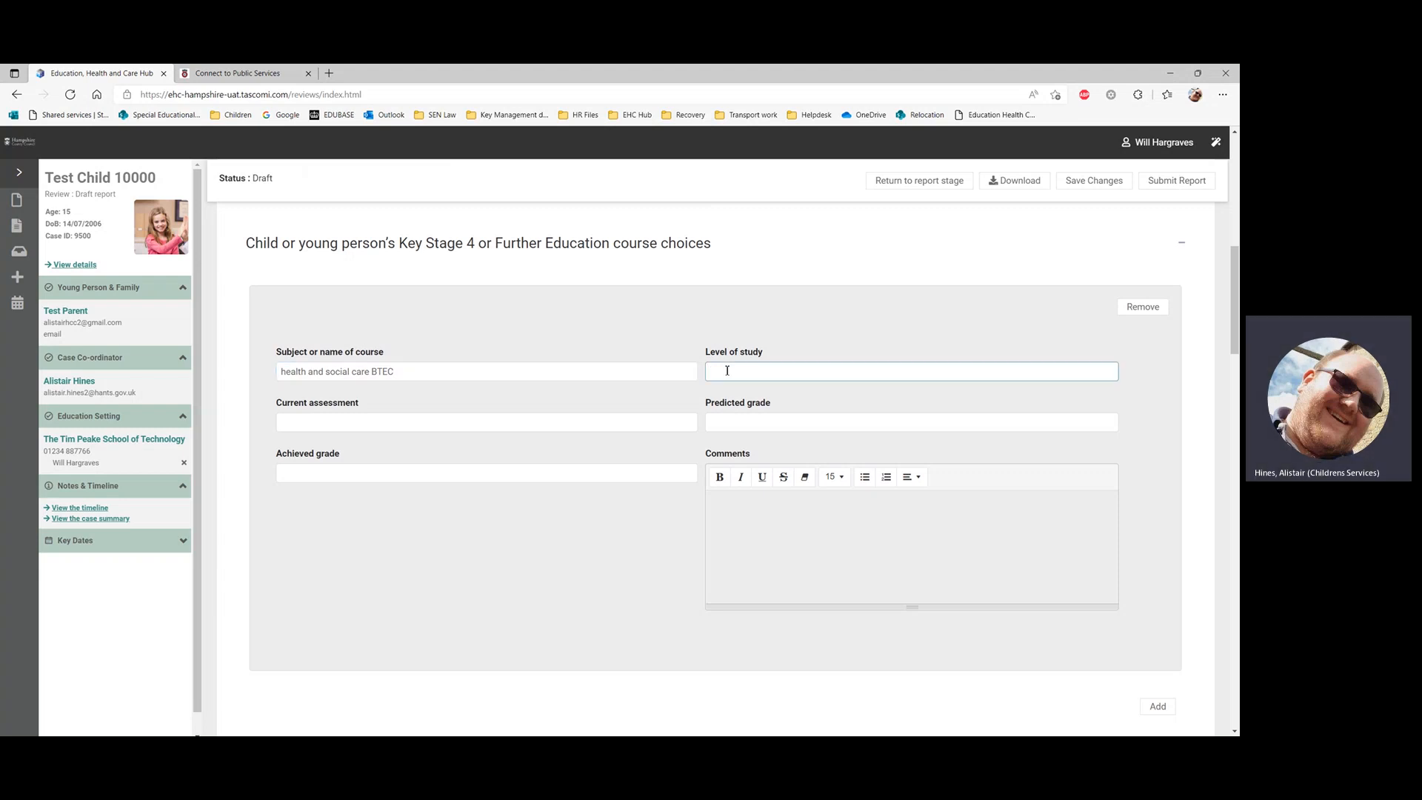
type("3")
left_click(1081, 186)
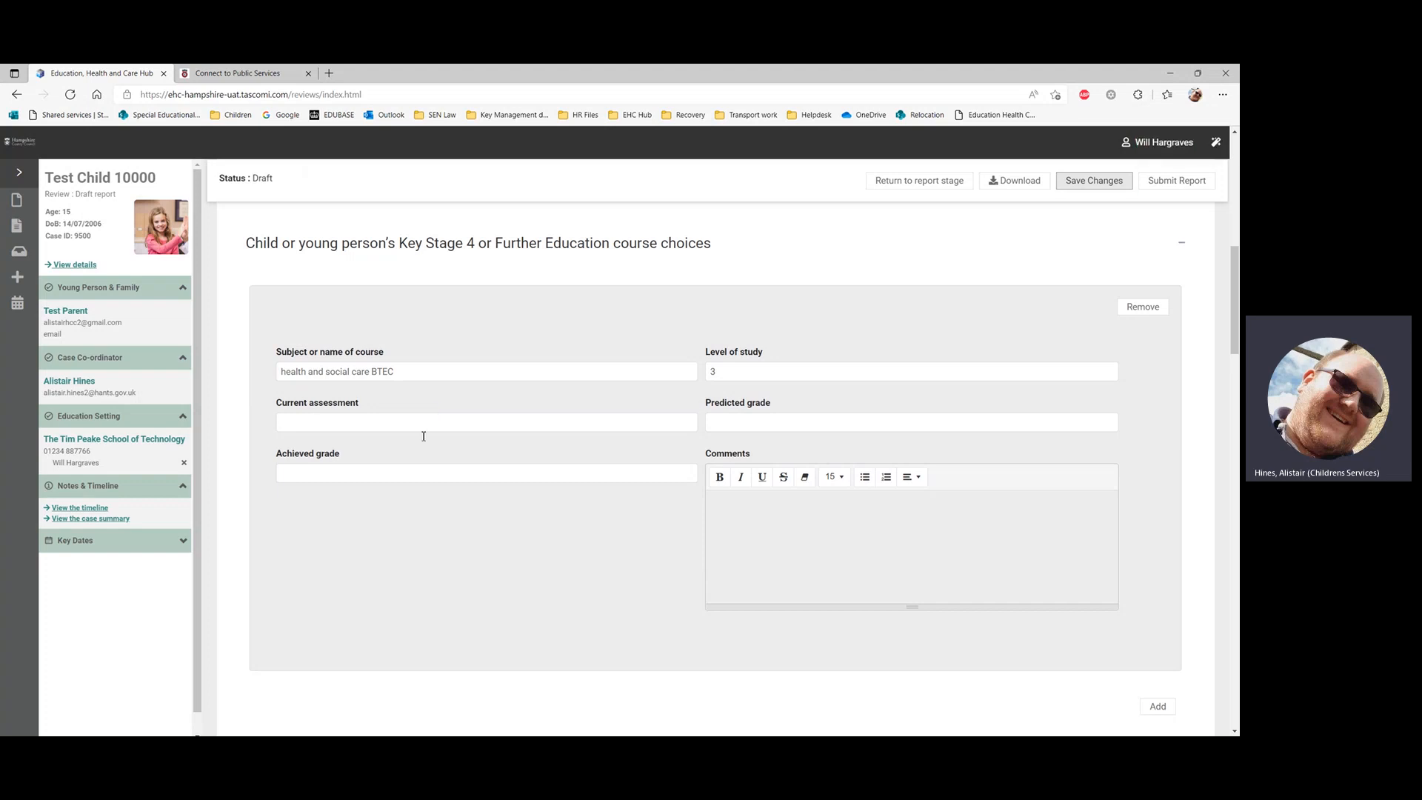
Step: Leave the independent careers guidance question answered No
scroll(330, 495, "down", 3)
scroll(331, 496, "down", 2)
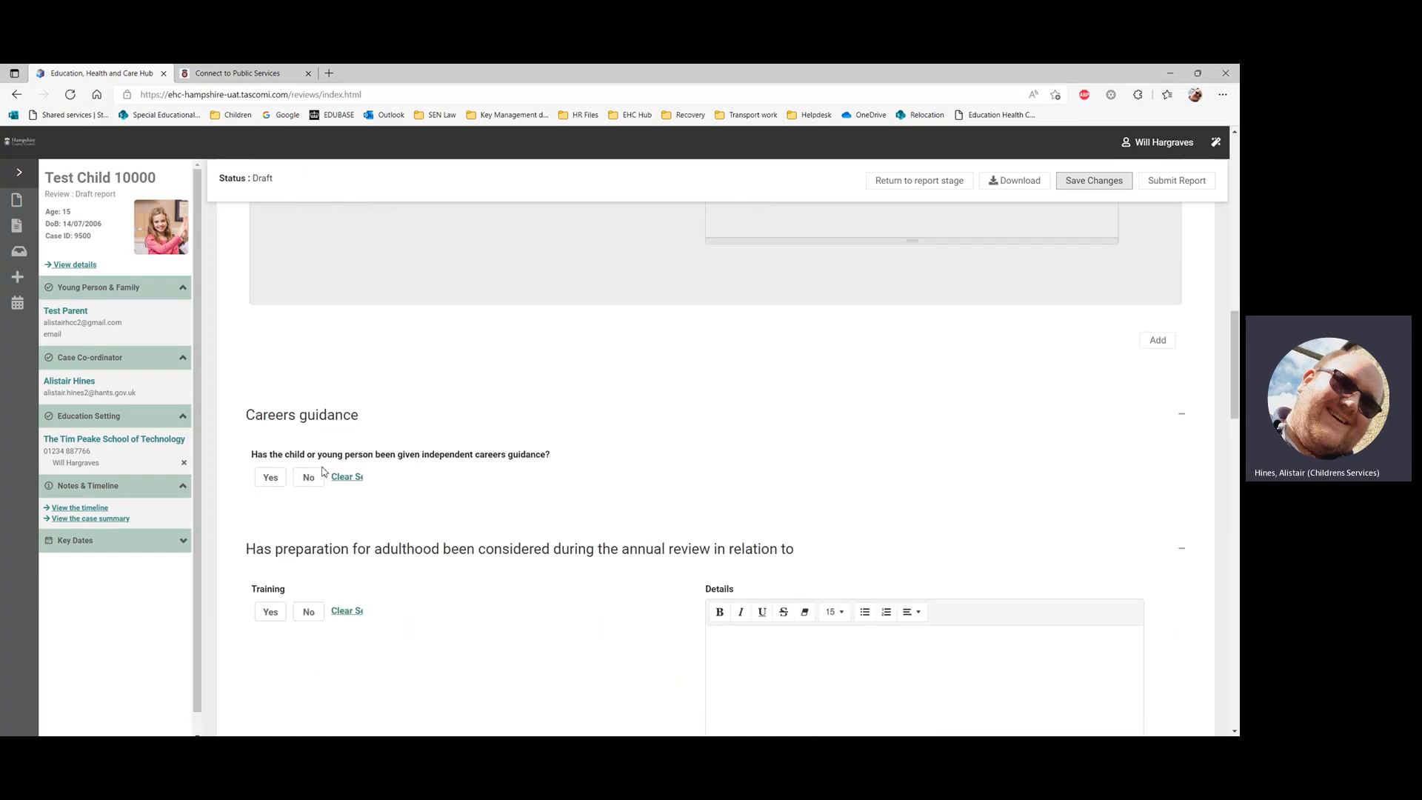
scroll(385, 412, "up", 3)
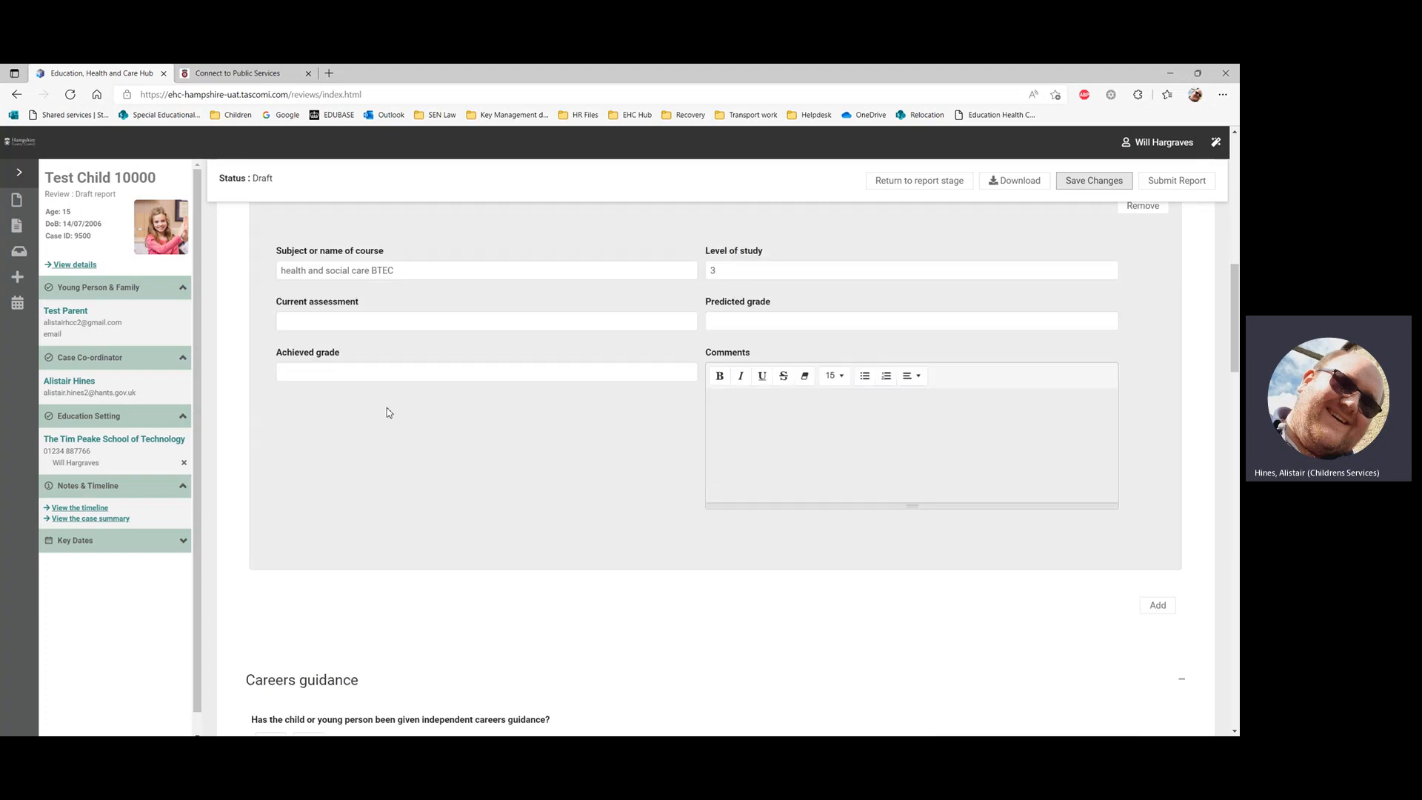
scroll(388, 411, "down", 5)
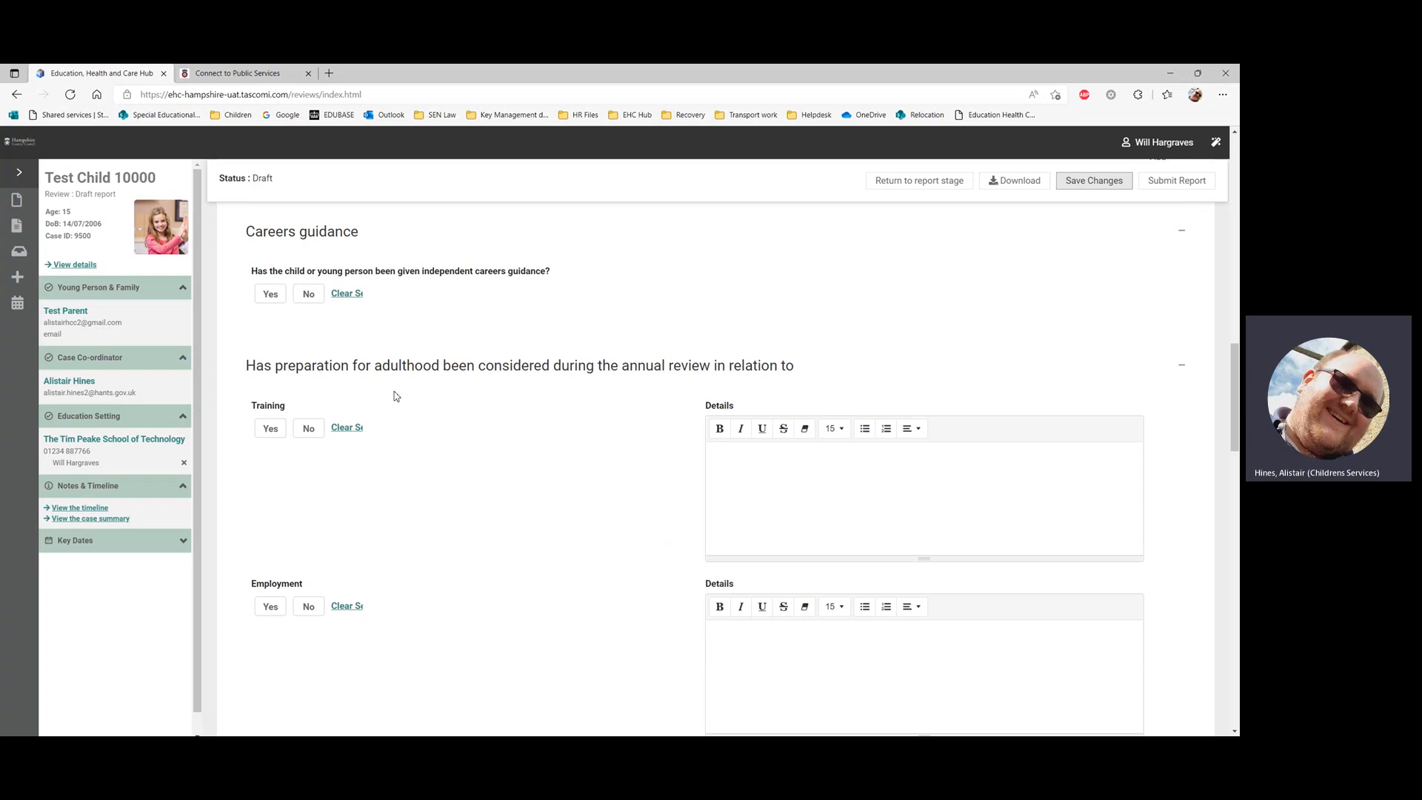
left_click(270, 296)
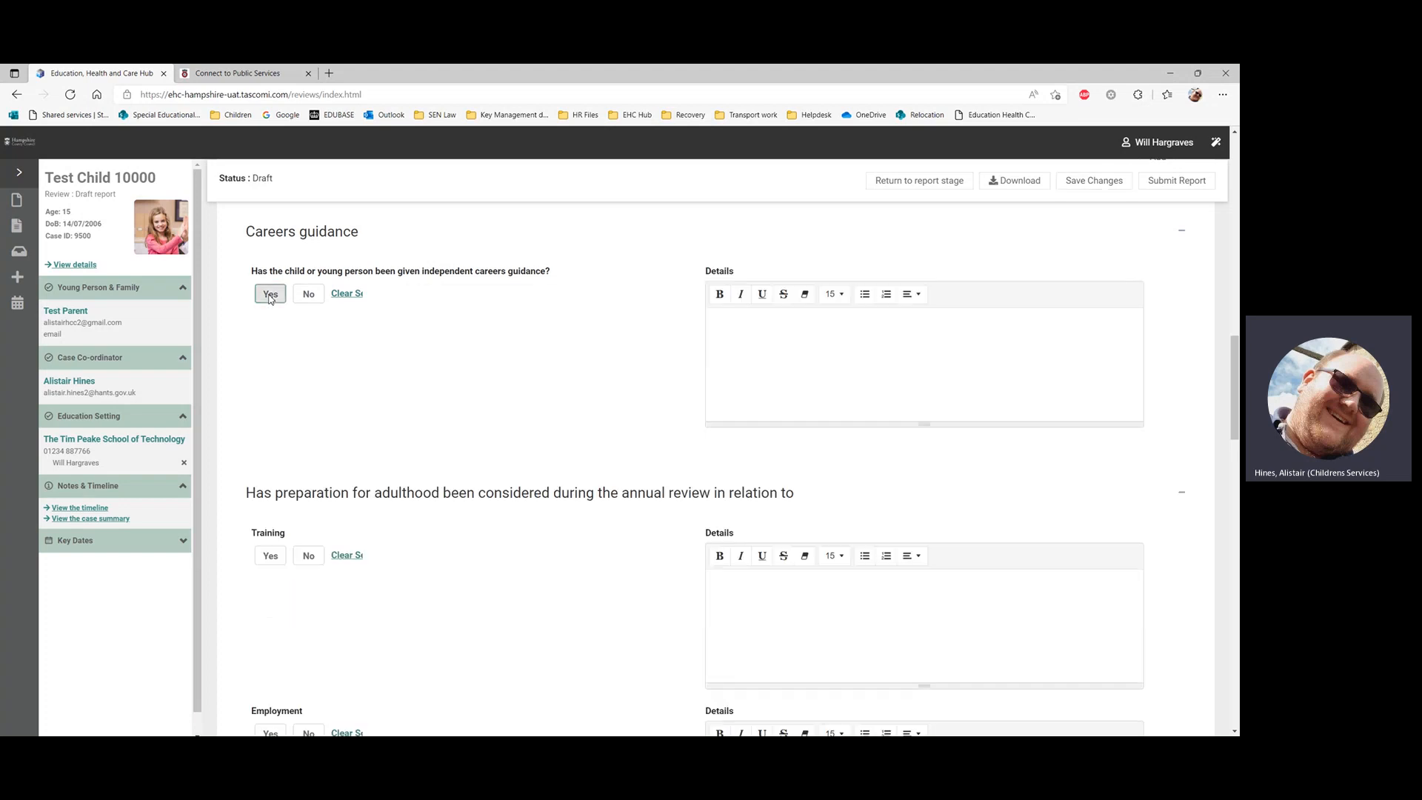
left_click(310, 297)
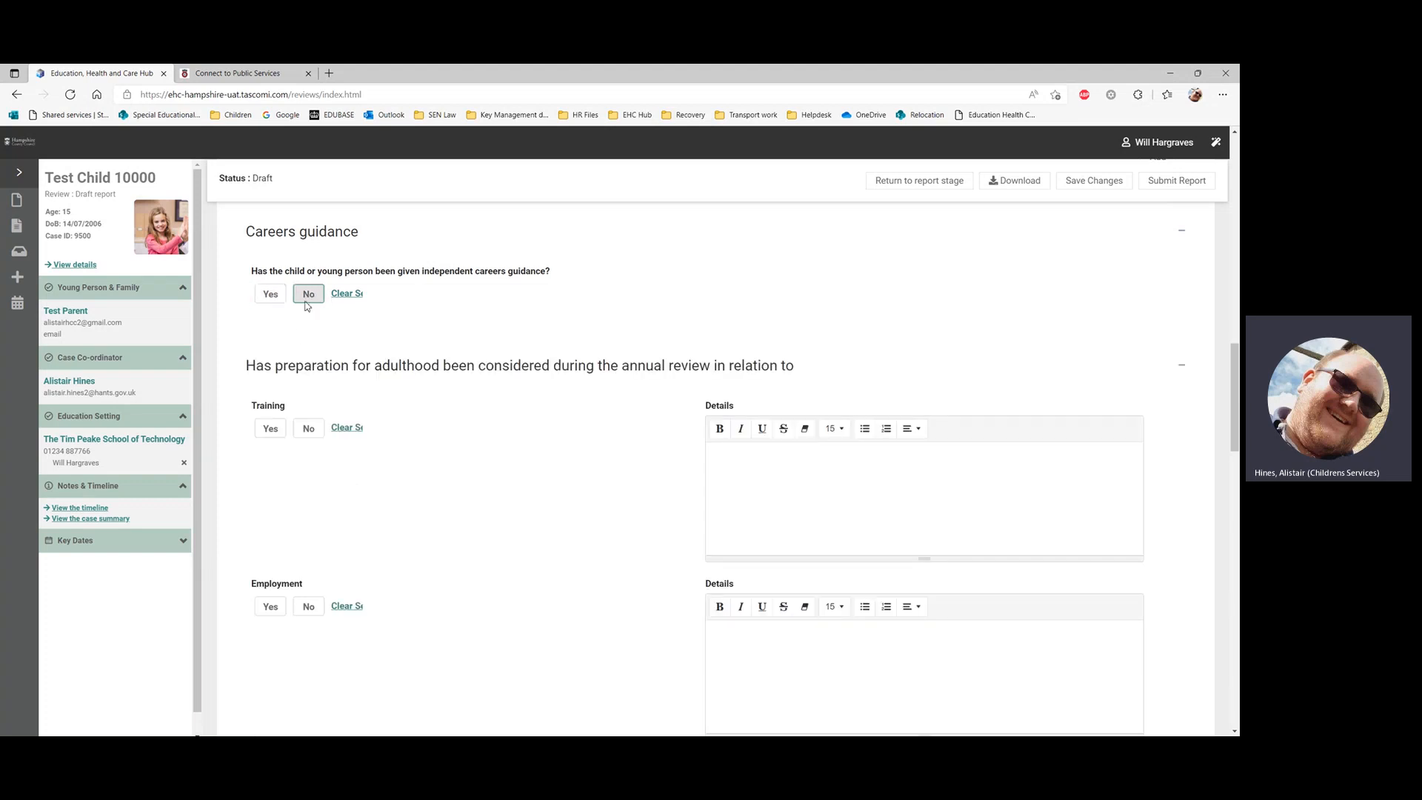
scroll(277, 378, "down", 2)
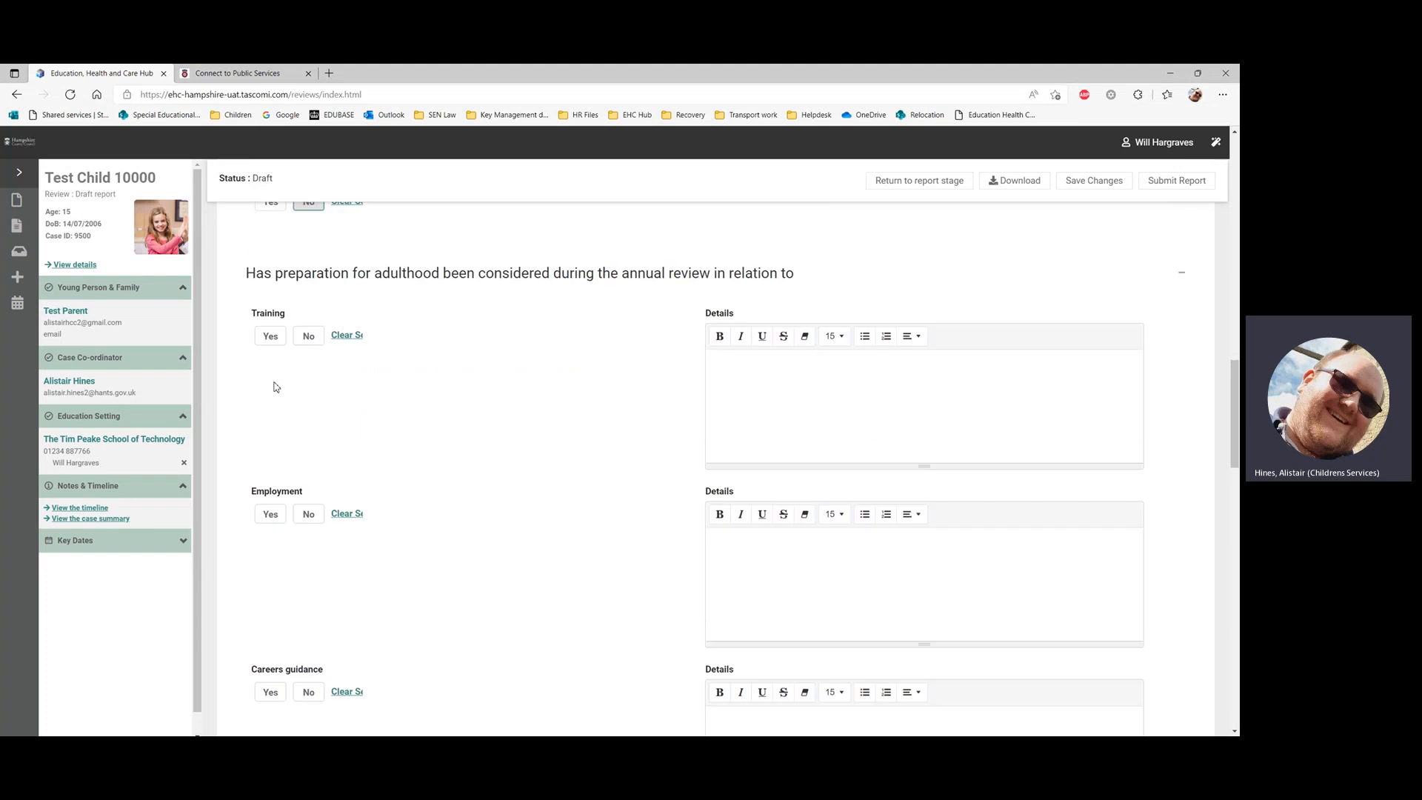
scroll(274, 388, "up", 2)
left_click(270, 295)
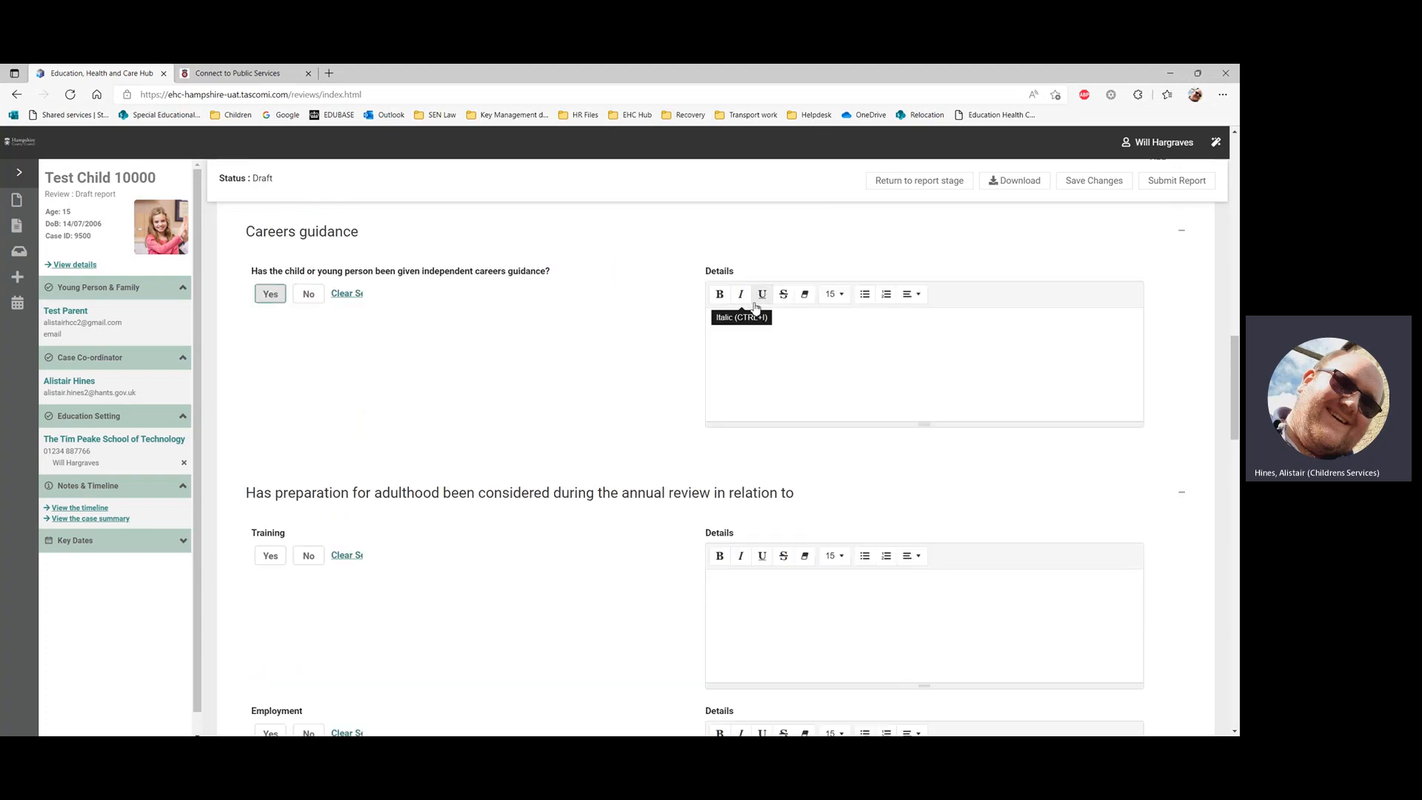
left_click(310, 299)
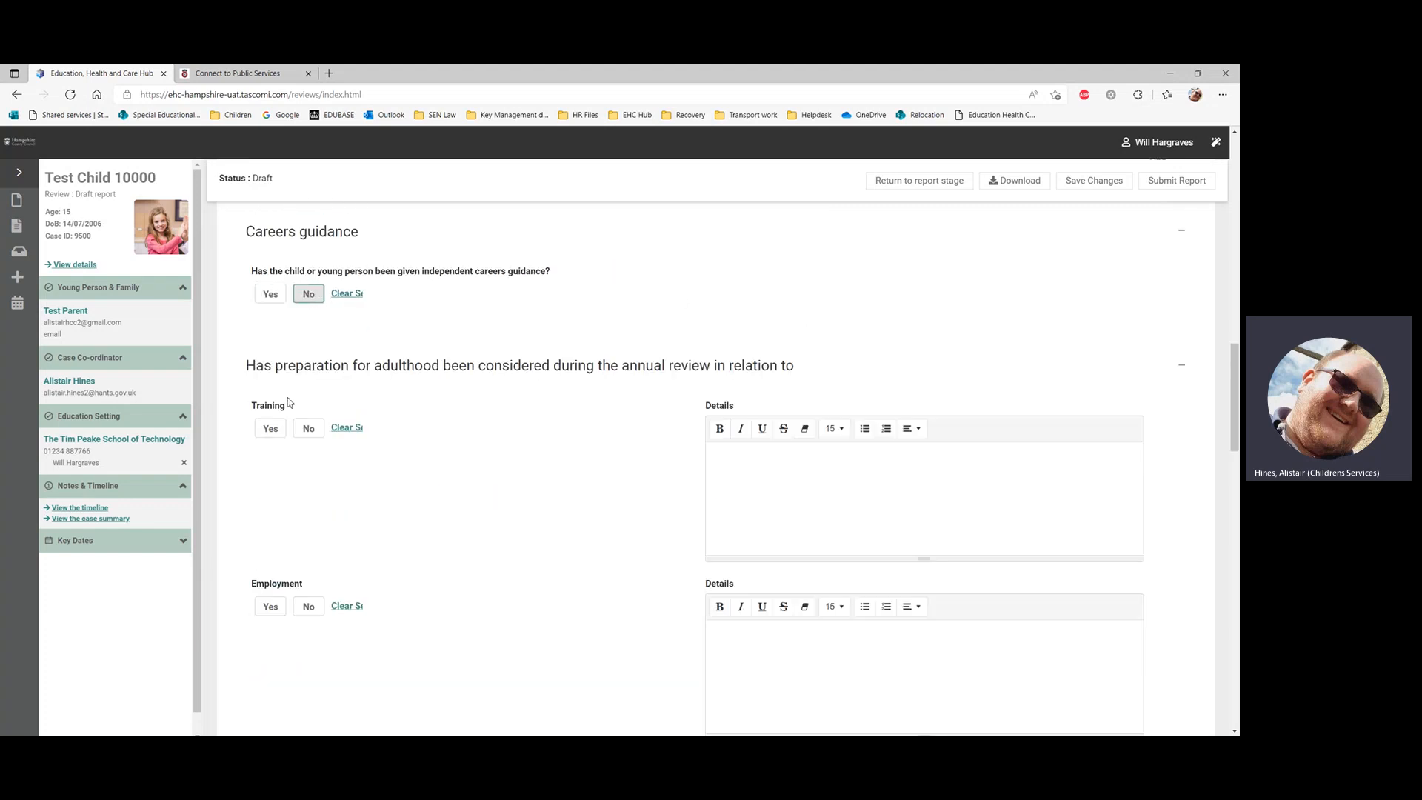
scroll(308, 451, "down", 1)
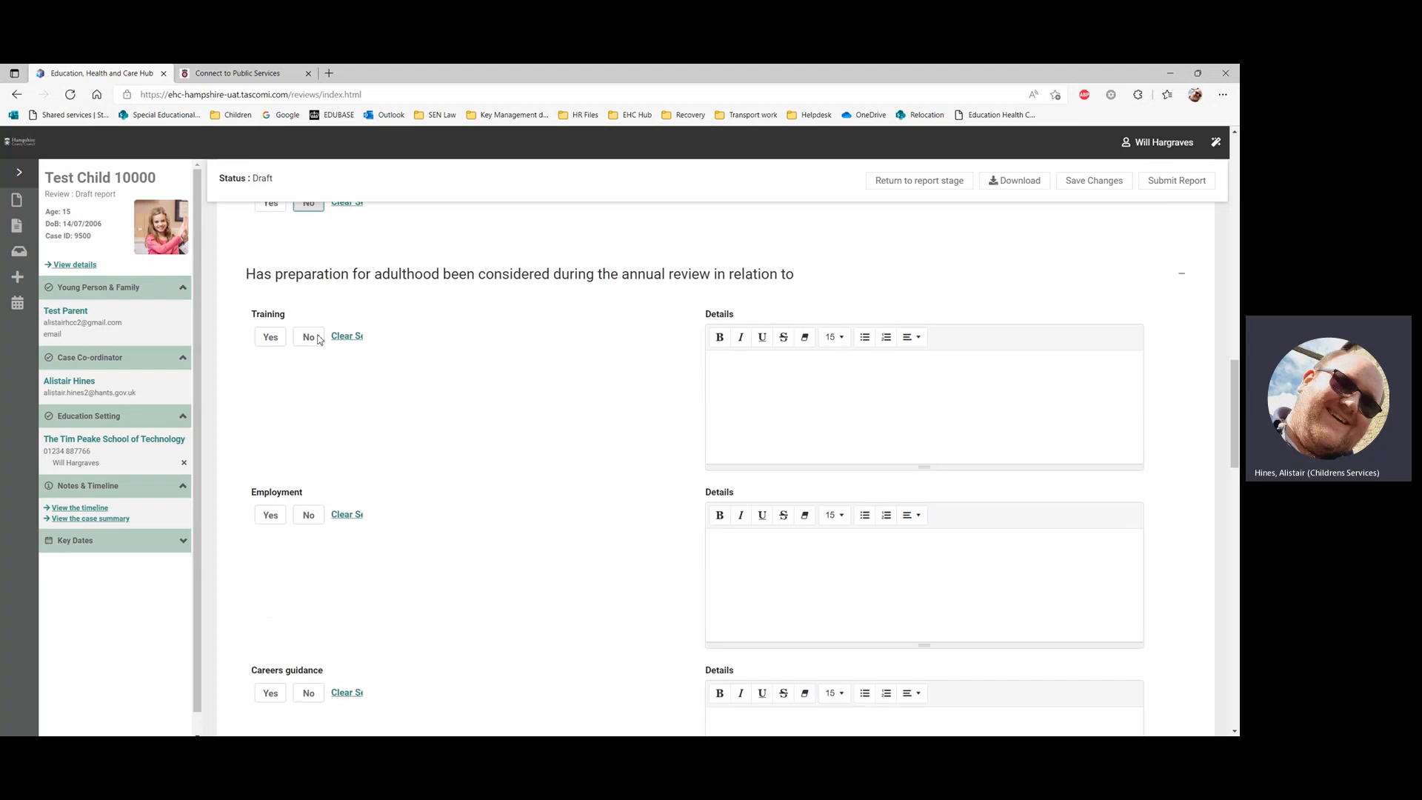
Step: Answer Yes to Training ('FE course choice') and Employment ('Post FE job options.')
left_click(271, 337)
left_click(793, 384)
type("FE ")
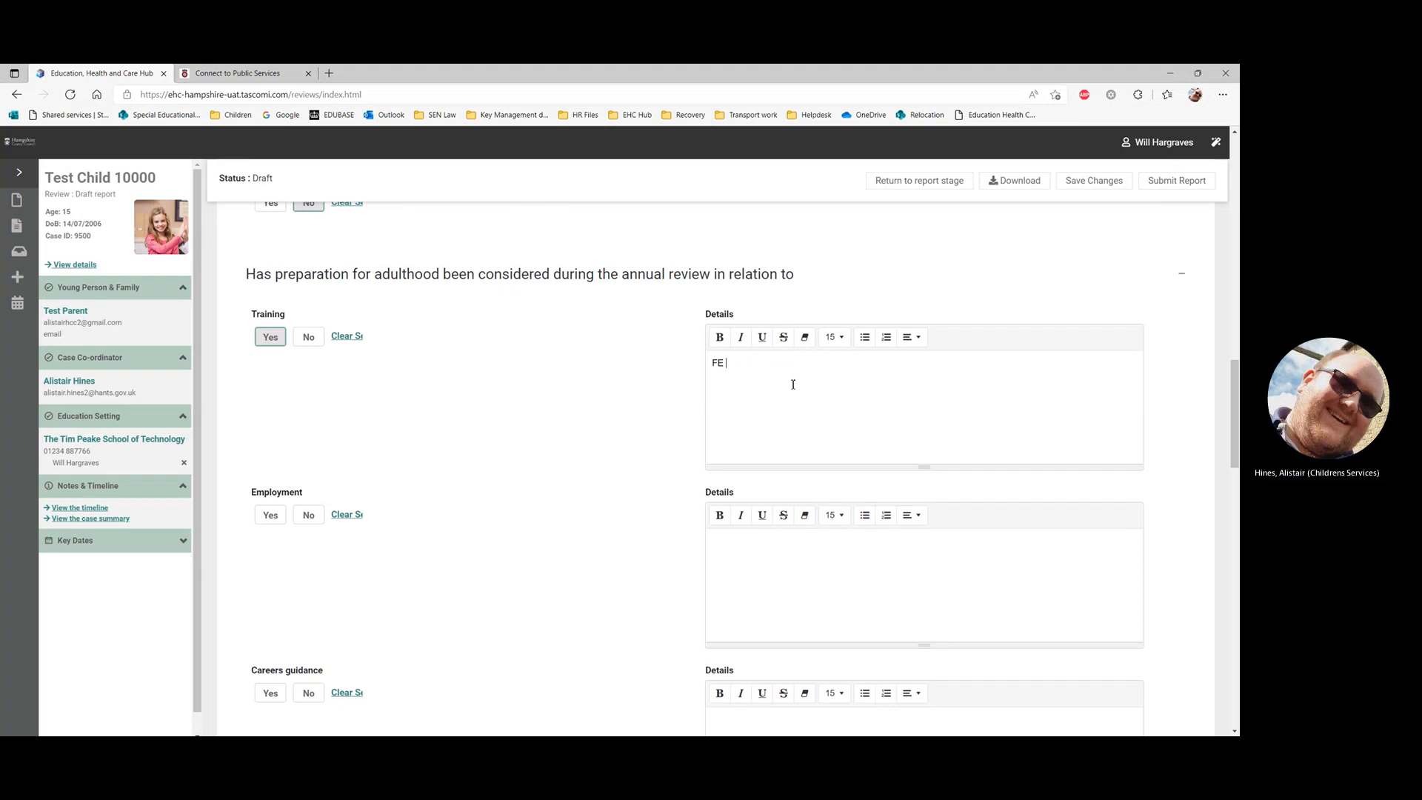
type("course choice")
scroll(445, 436, "down", 3)
left_click(273, 332)
left_click(736, 372)
type("Post FE job options.")
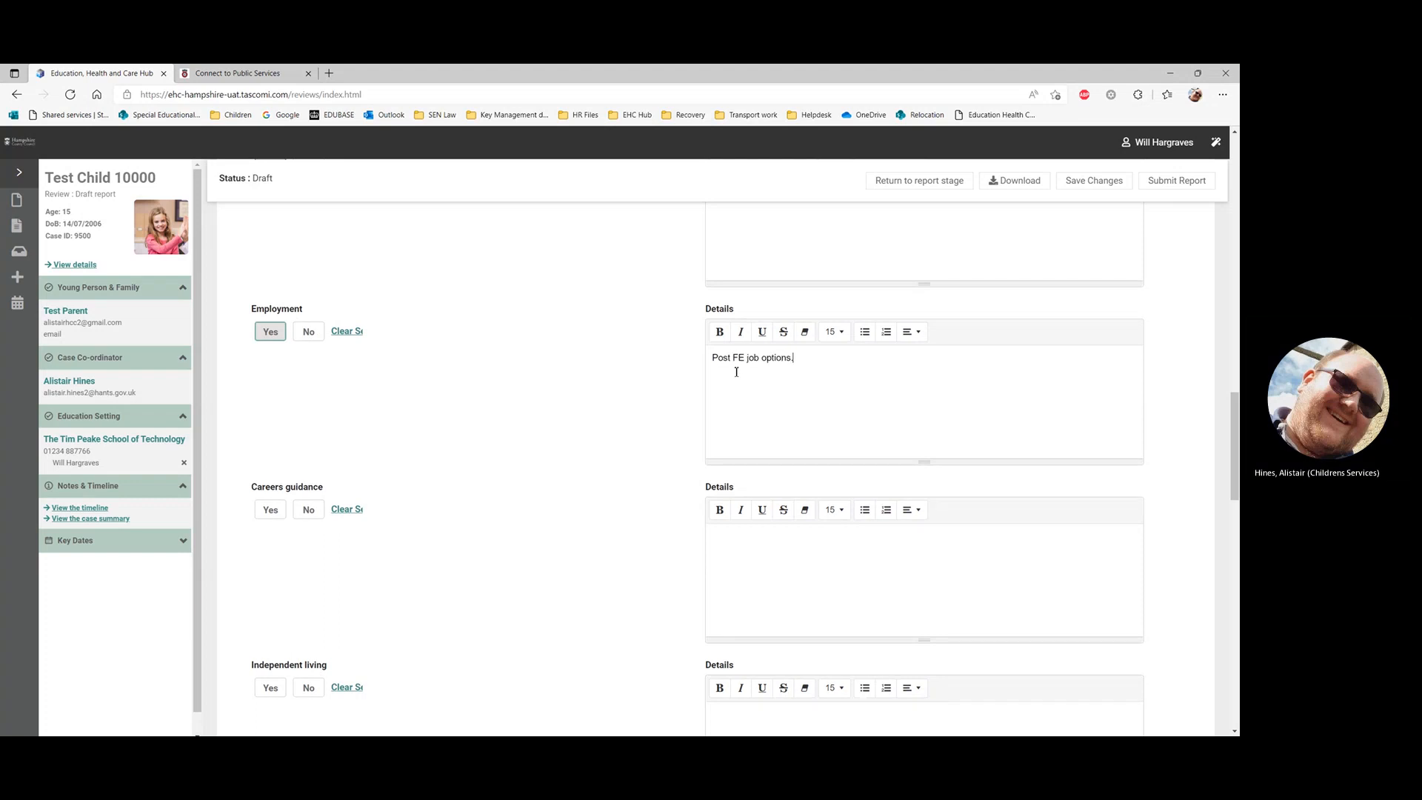
scroll(504, 423, "down", 1)
Step: Answer No for careers guidance, independent living, community inclusion, health, social care and adult services, then save
left_click(308, 416)
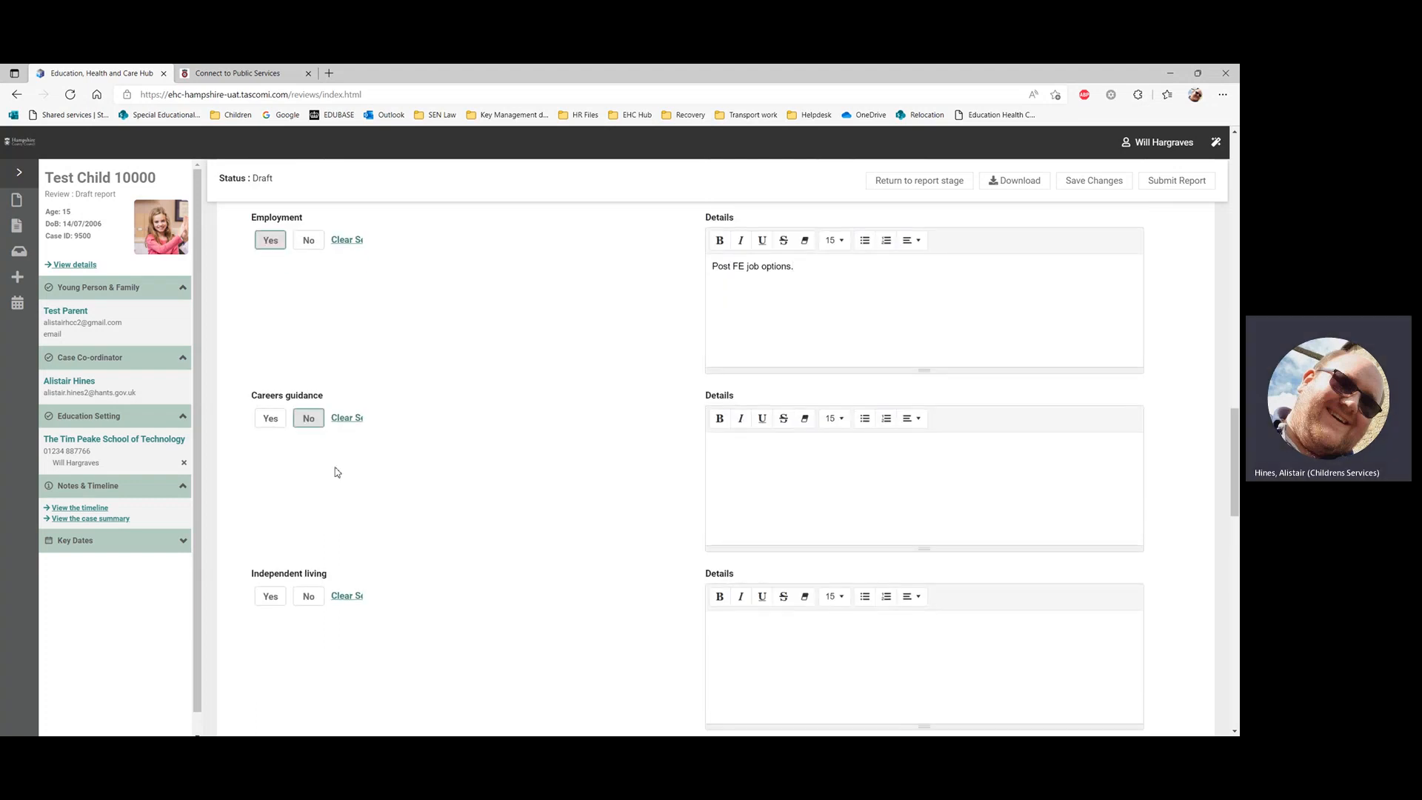
scroll(333, 459, "down", 2)
left_click(311, 414)
left_click(312, 591)
scroll(411, 510, "down", 5)
left_click(308, 406)
left_click(305, 583)
scroll(375, 511, "down", 4)
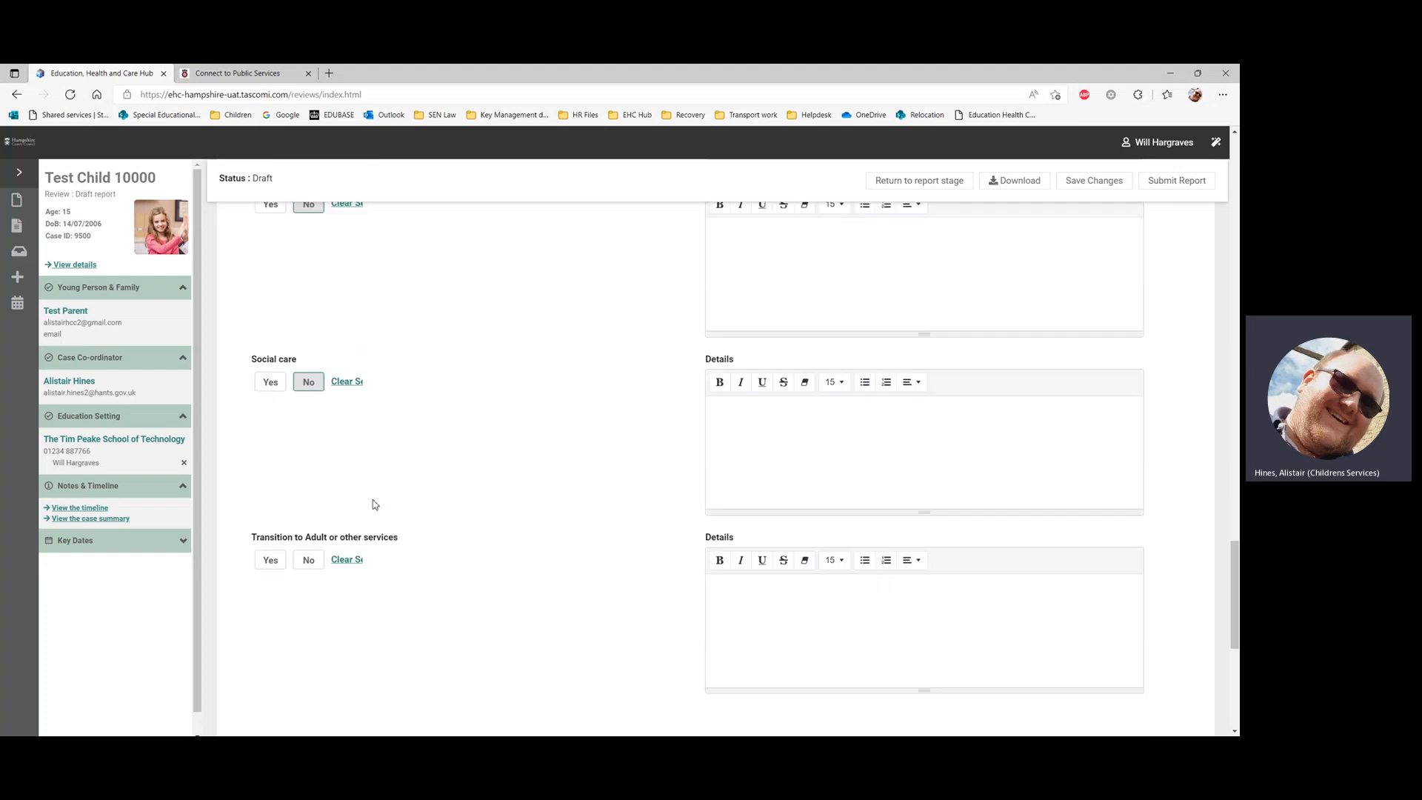
left_click(308, 485)
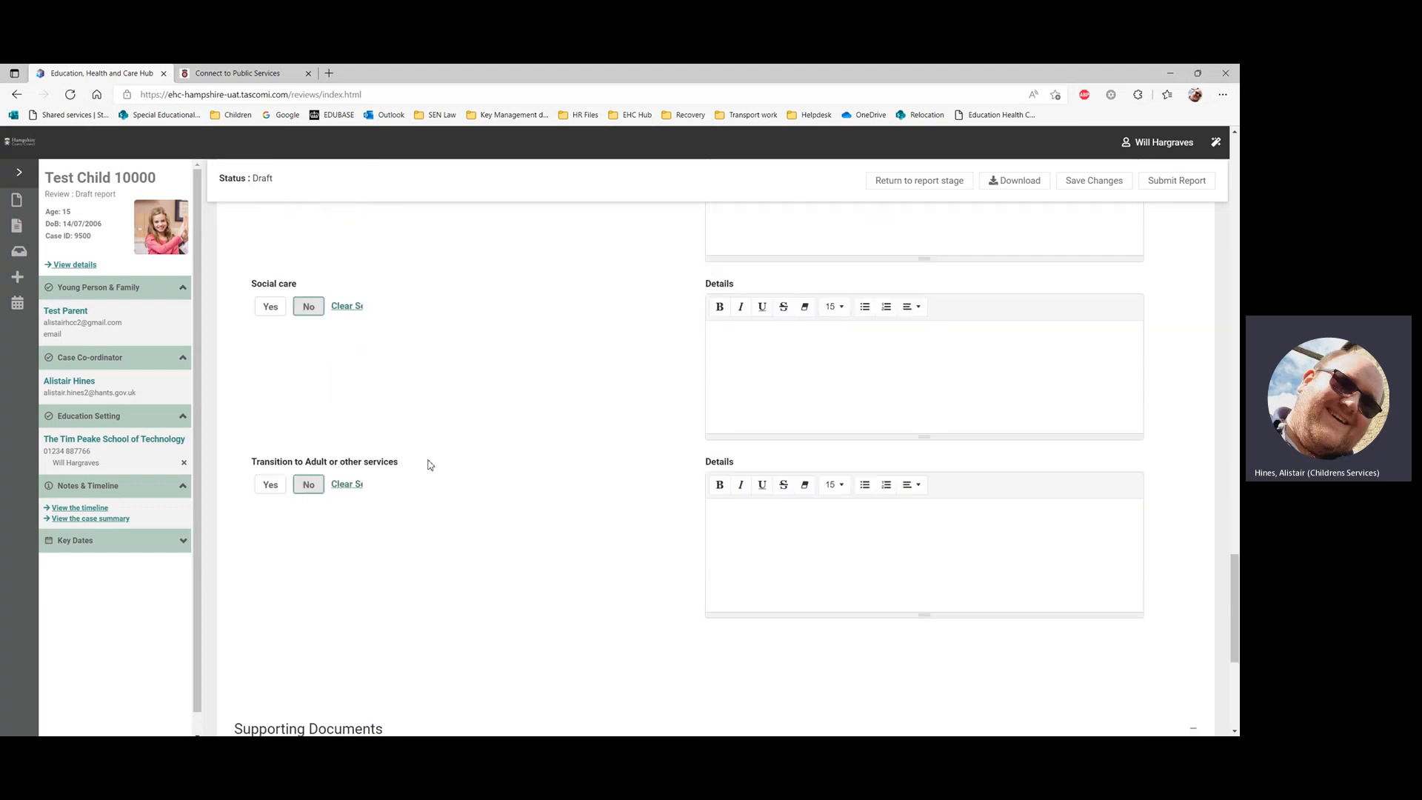
scroll(408, 478, "down", 3)
scroll(406, 476, "down", 3)
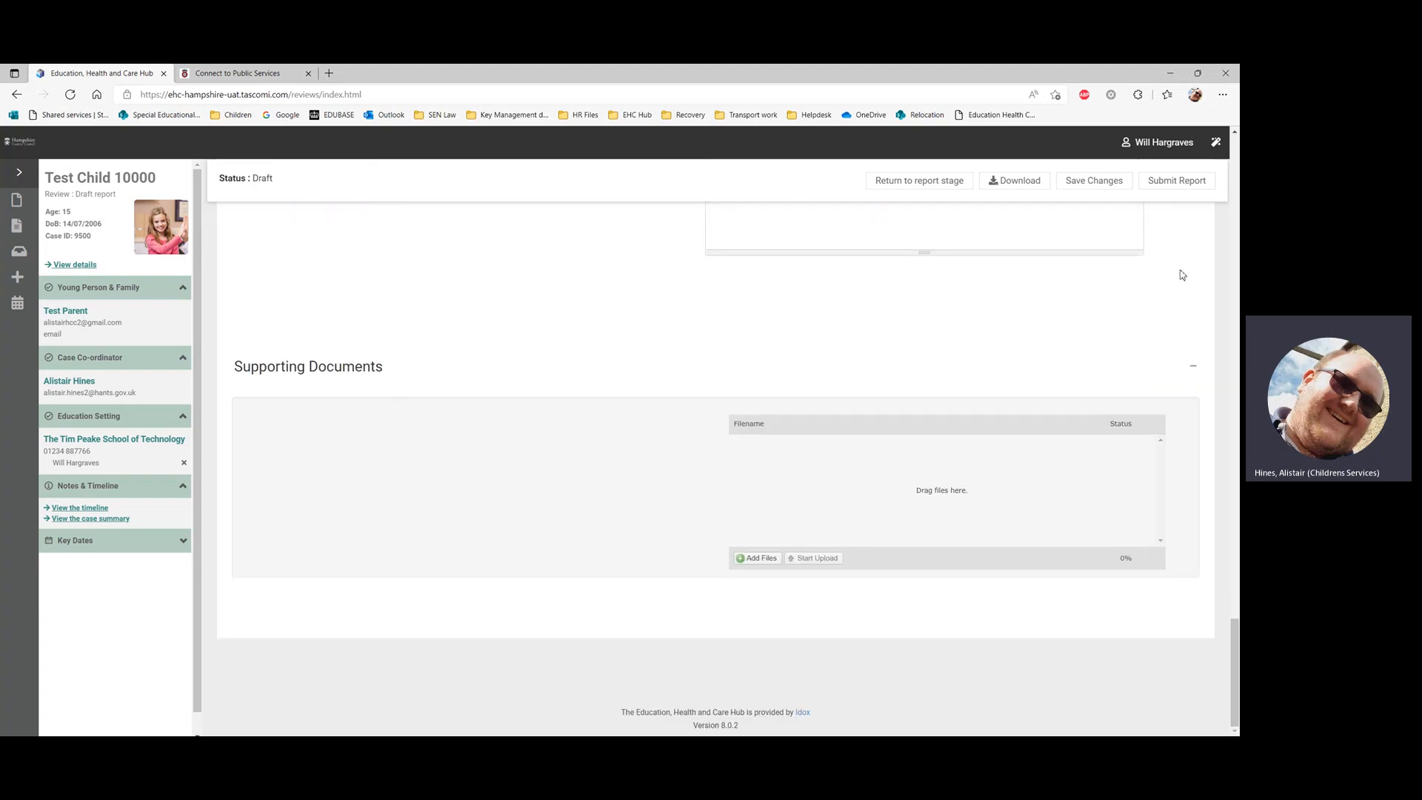
left_click(1093, 179)
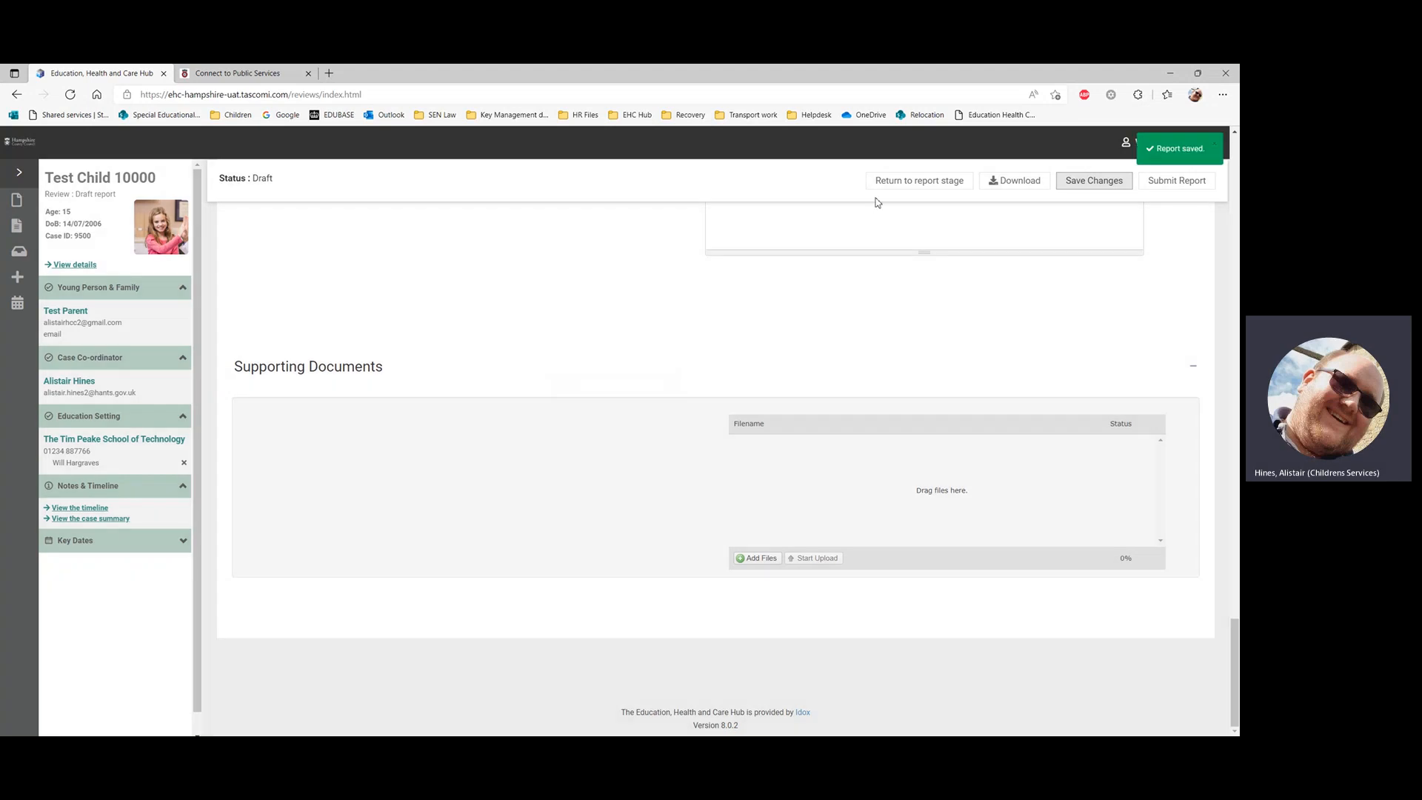
left_click(938, 182)
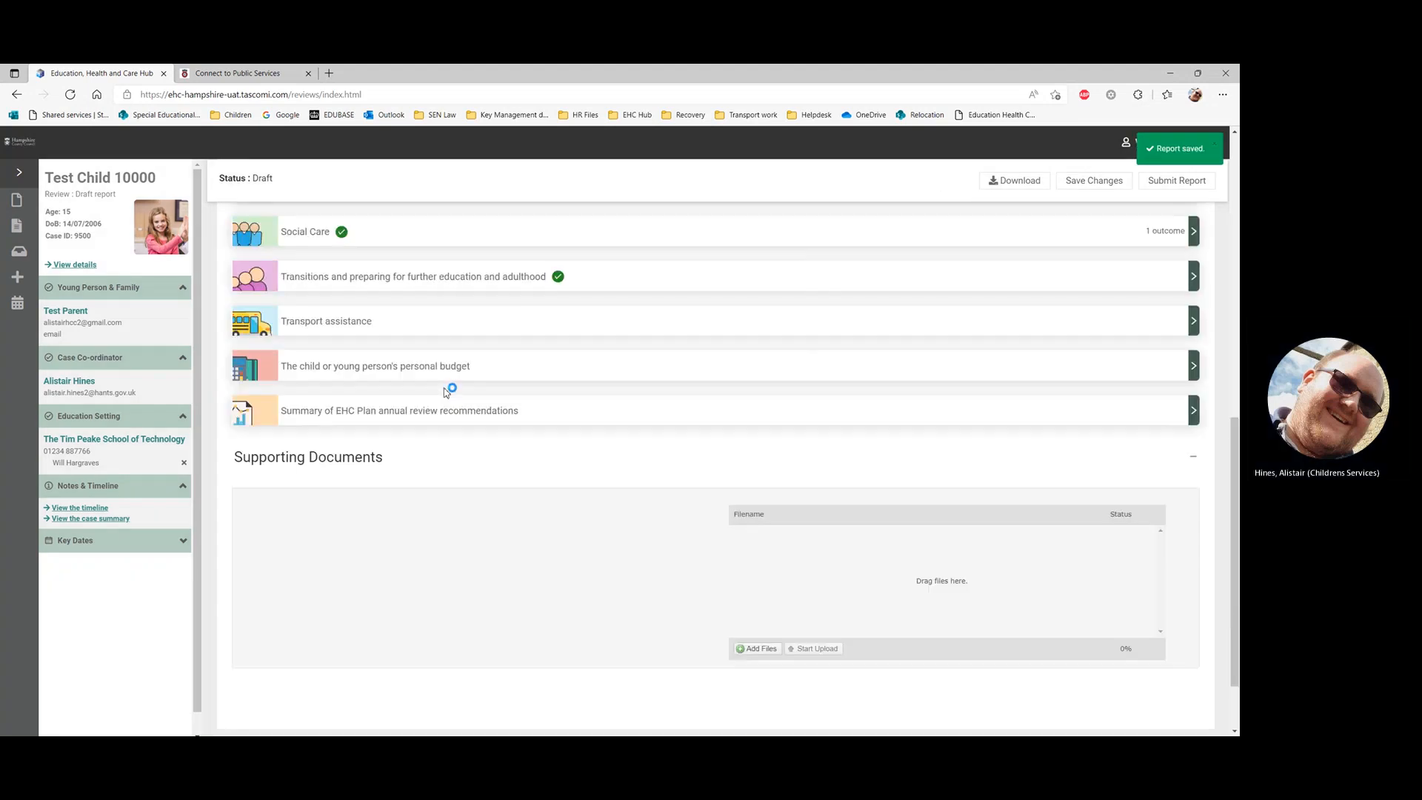
Step: In Transport assistance, mark eligibility Yes and currently receiving assistance No
left_click(311, 416)
scroll(237, 419, "down", 3)
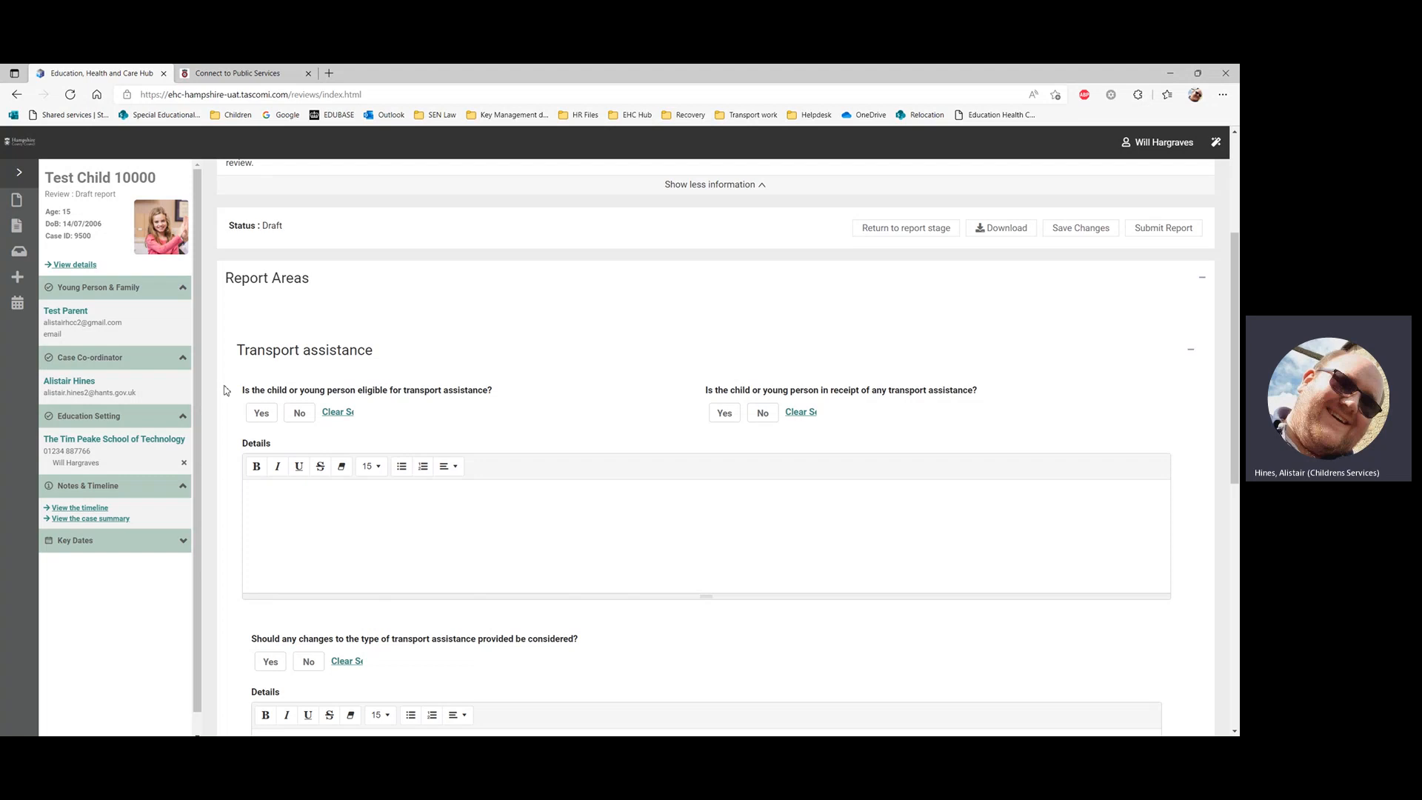
scroll(226, 390, "down", 3)
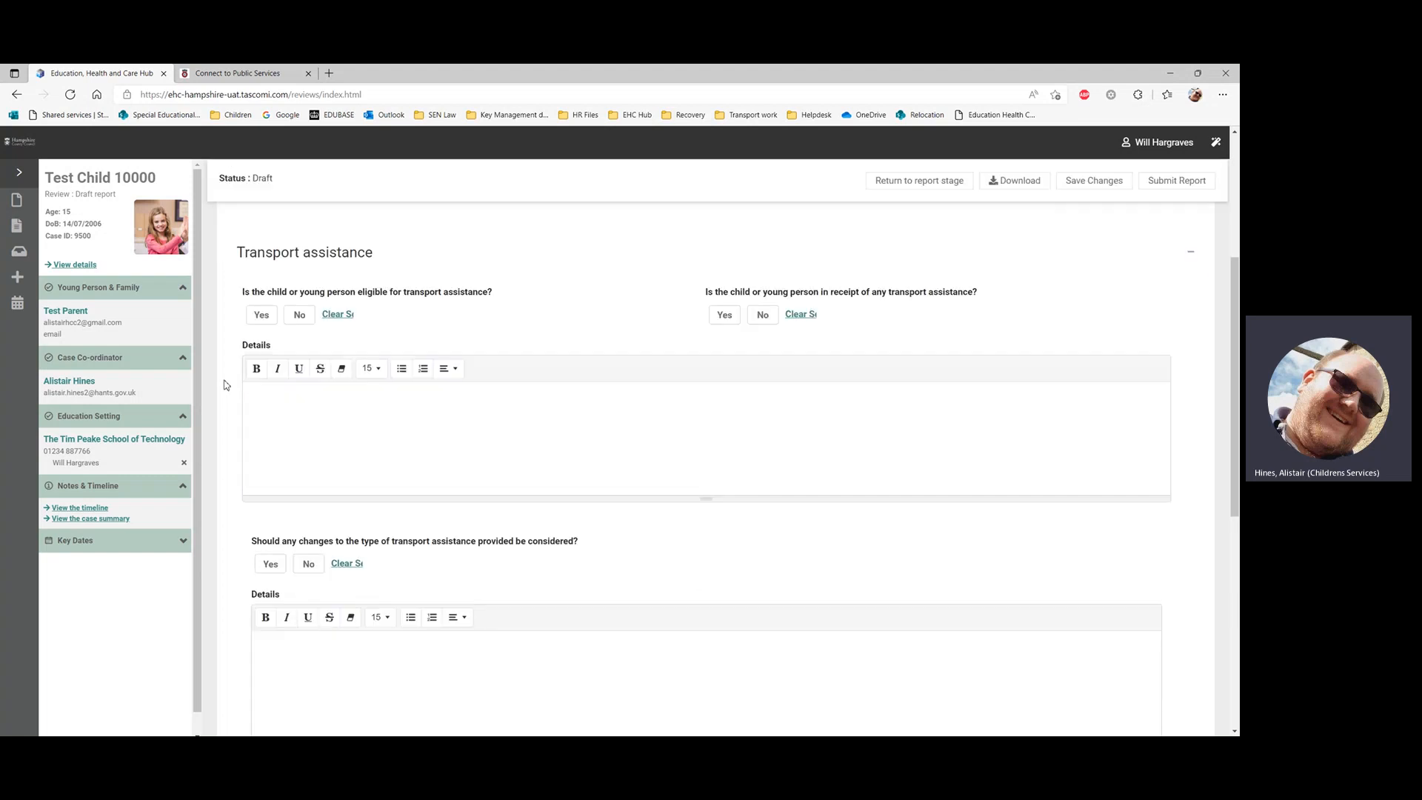
scroll(225, 382, "up", 1)
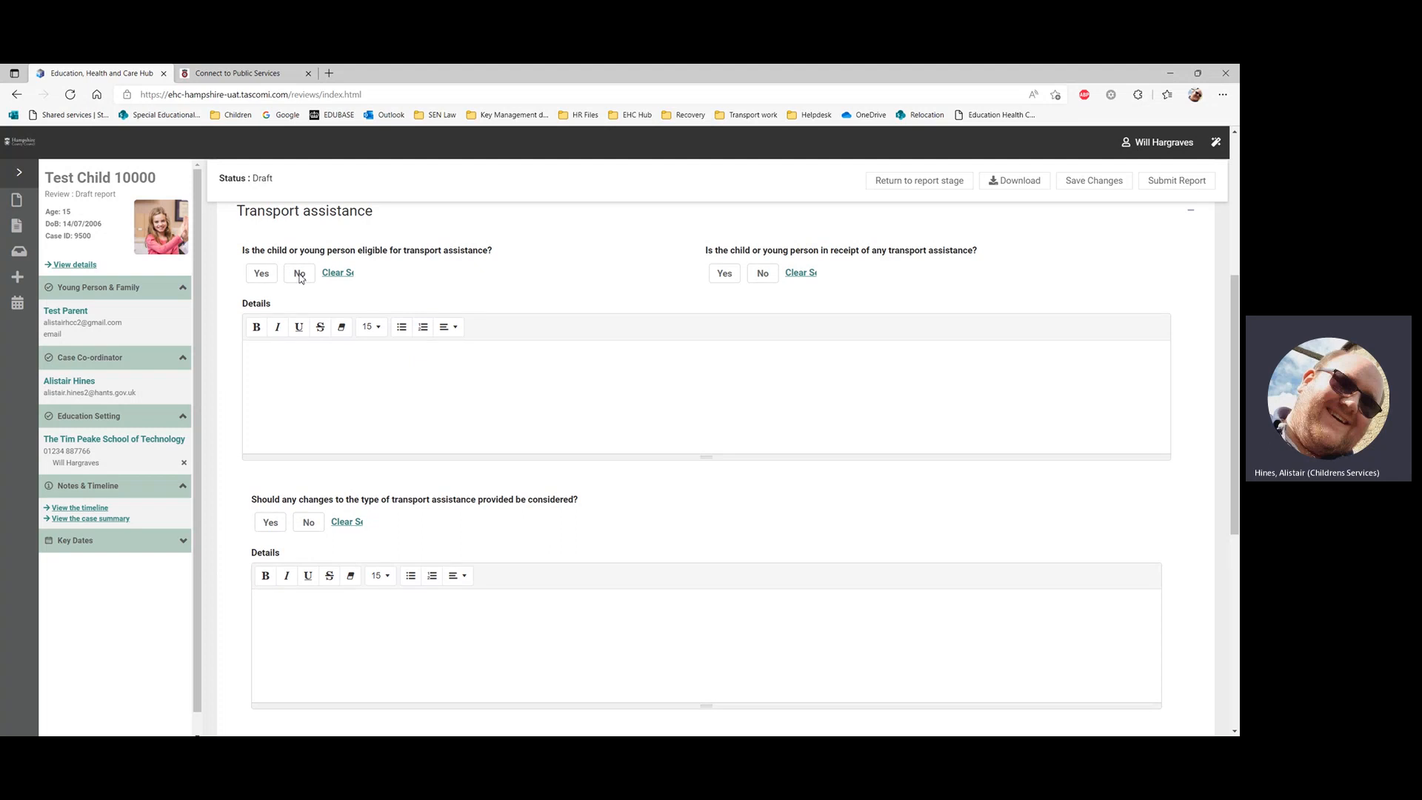
left_click(261, 273)
left_click(299, 274)
left_click(266, 278)
left_click(763, 274)
left_click(708, 355)
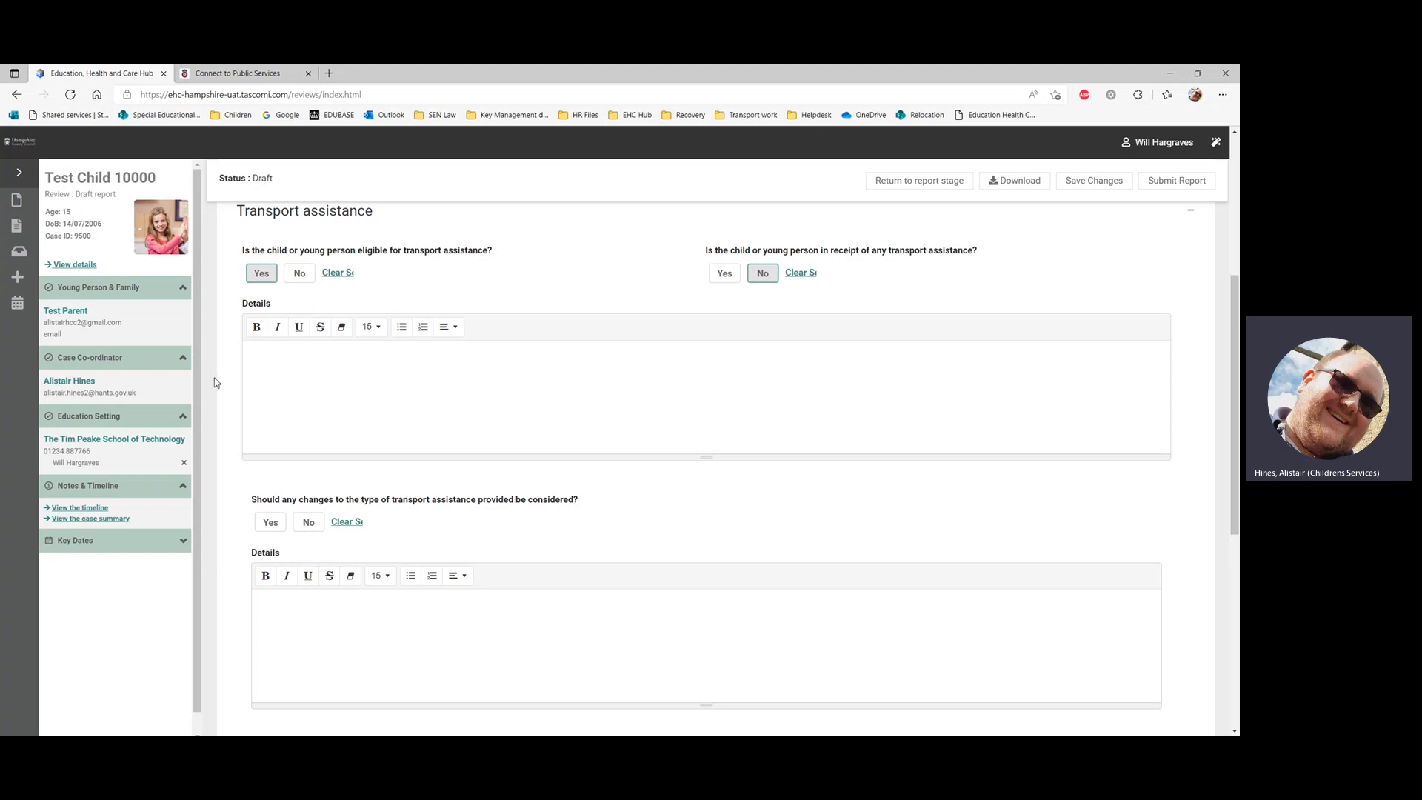
Step: Save the transport answers and return to the report areas overview
scroll(244, 365, "down", 2)
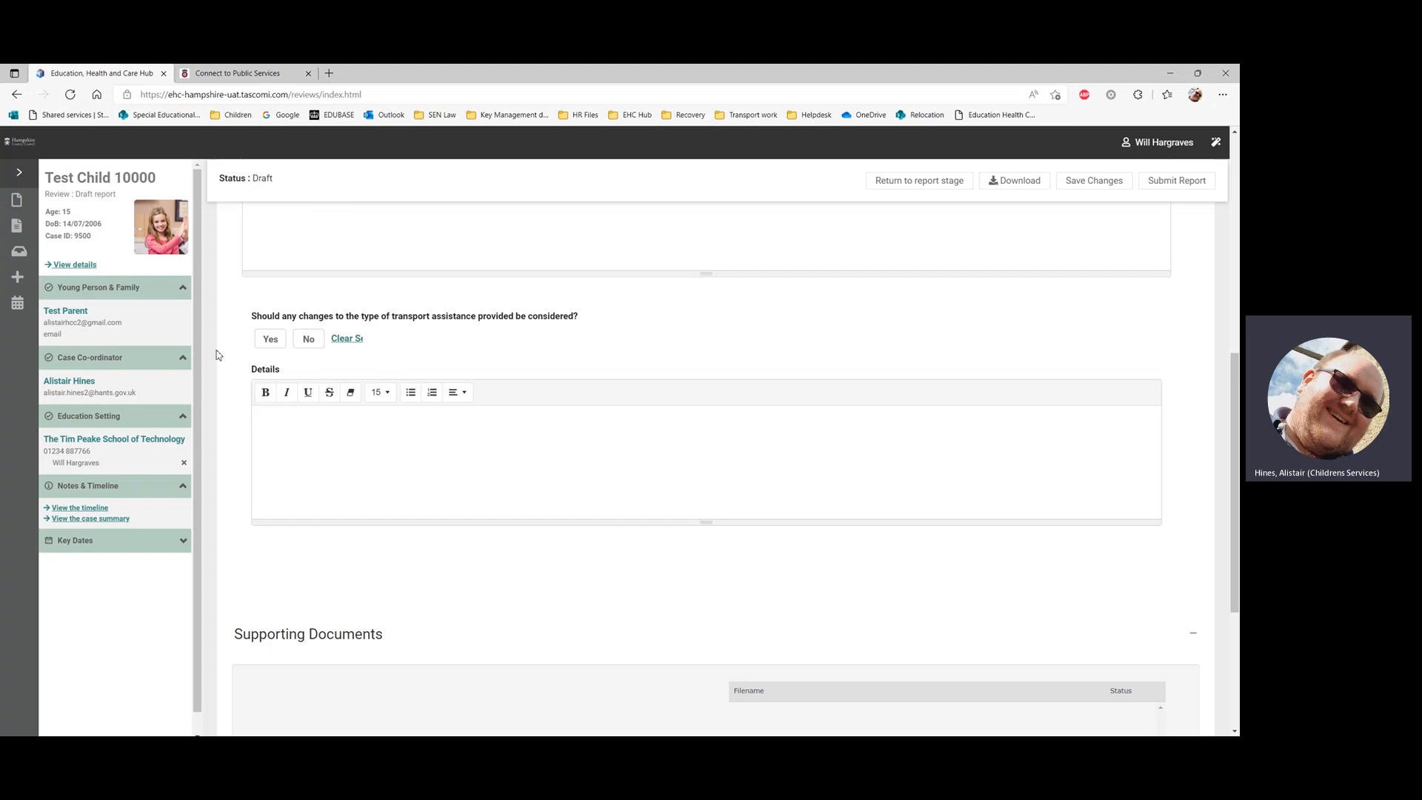
left_click(1080, 182)
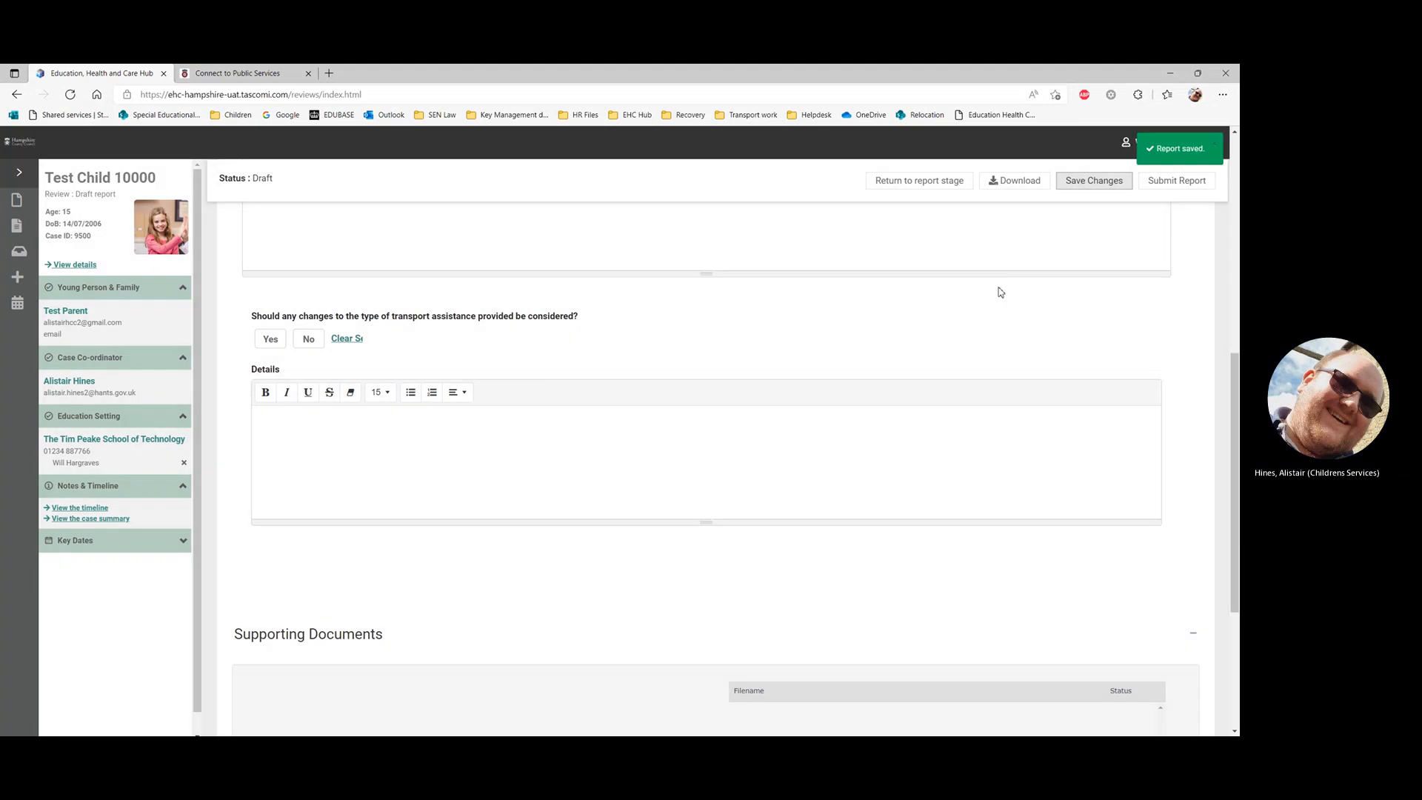
scroll(1001, 293, "up", 4)
scroll(1002, 293, "up", 4)
left_click(888, 465)
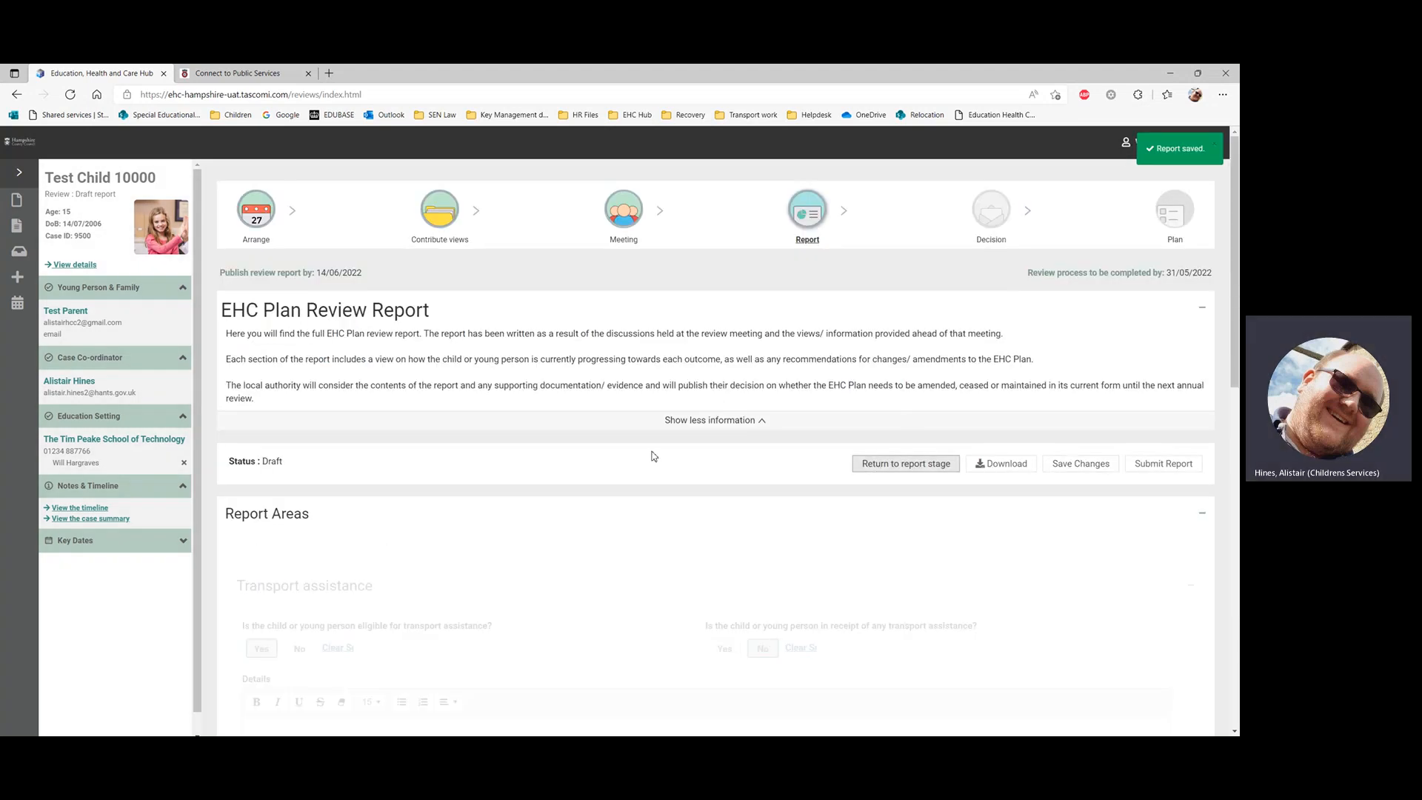
Step: In Personal budget, answer No to request and plan changes, Yes to review dated 19 April 2022
scroll(637, 438, "down", 8)
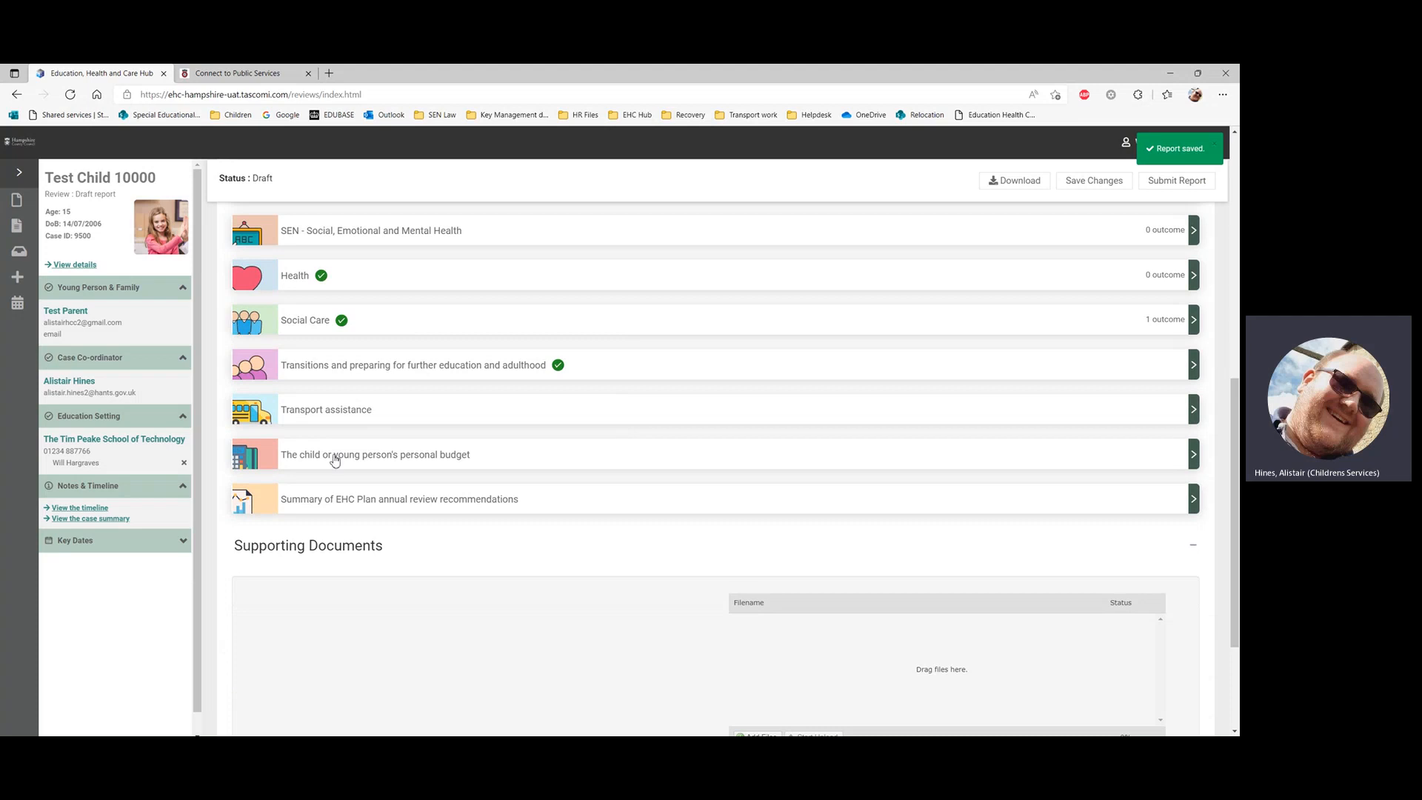
left_click(335, 462)
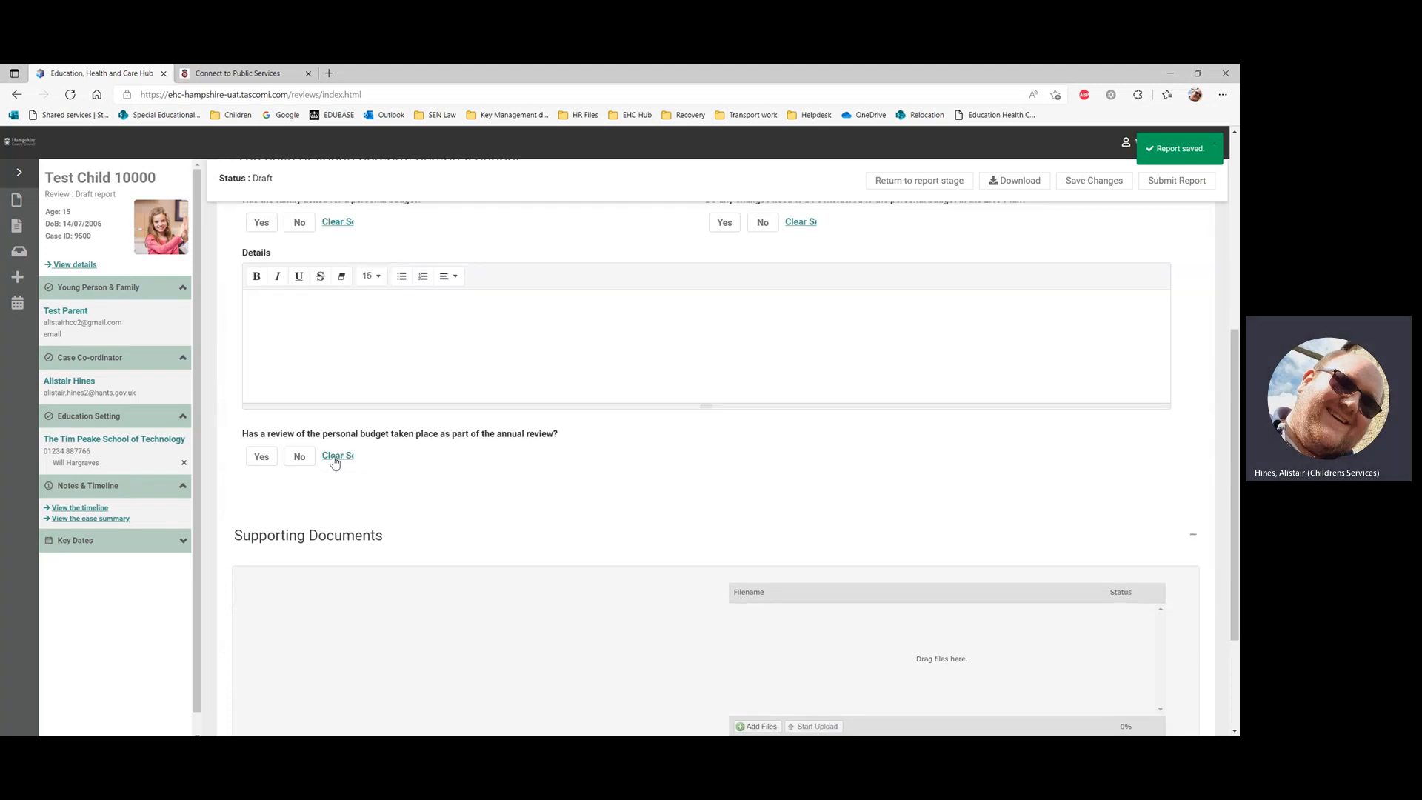
left_click(301, 456)
left_click(763, 454)
scroll(740, 459, "down", 4)
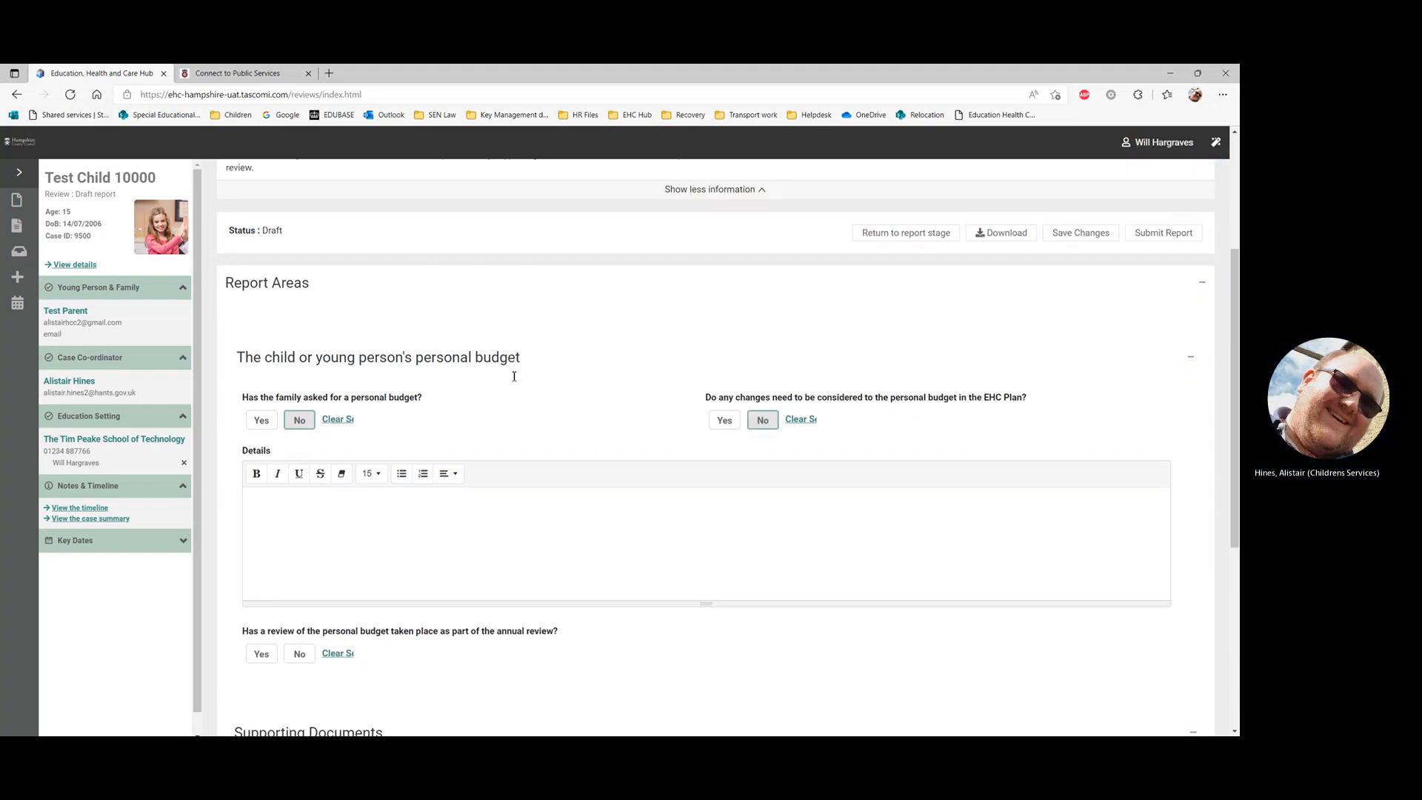
left_click(261, 365)
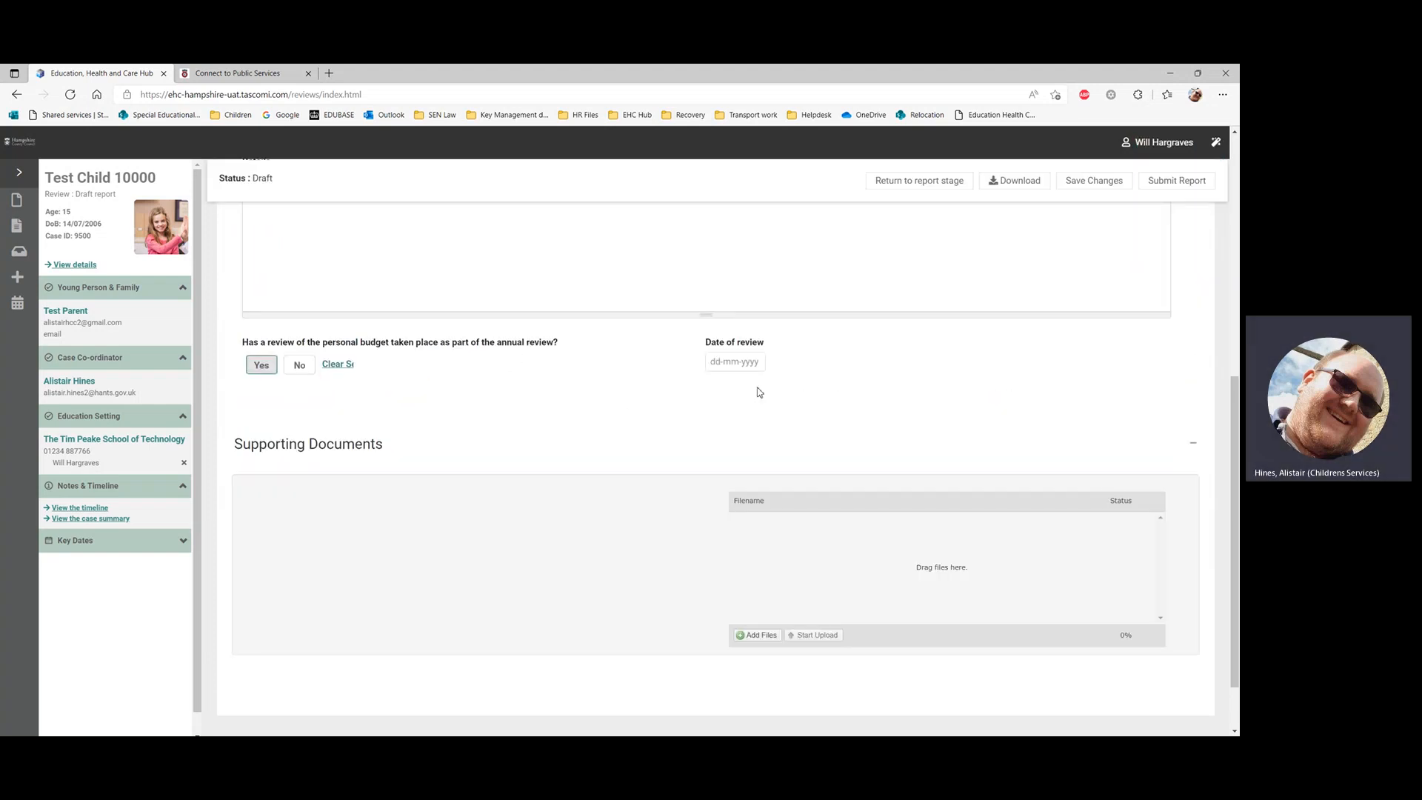
left_click(733, 364)
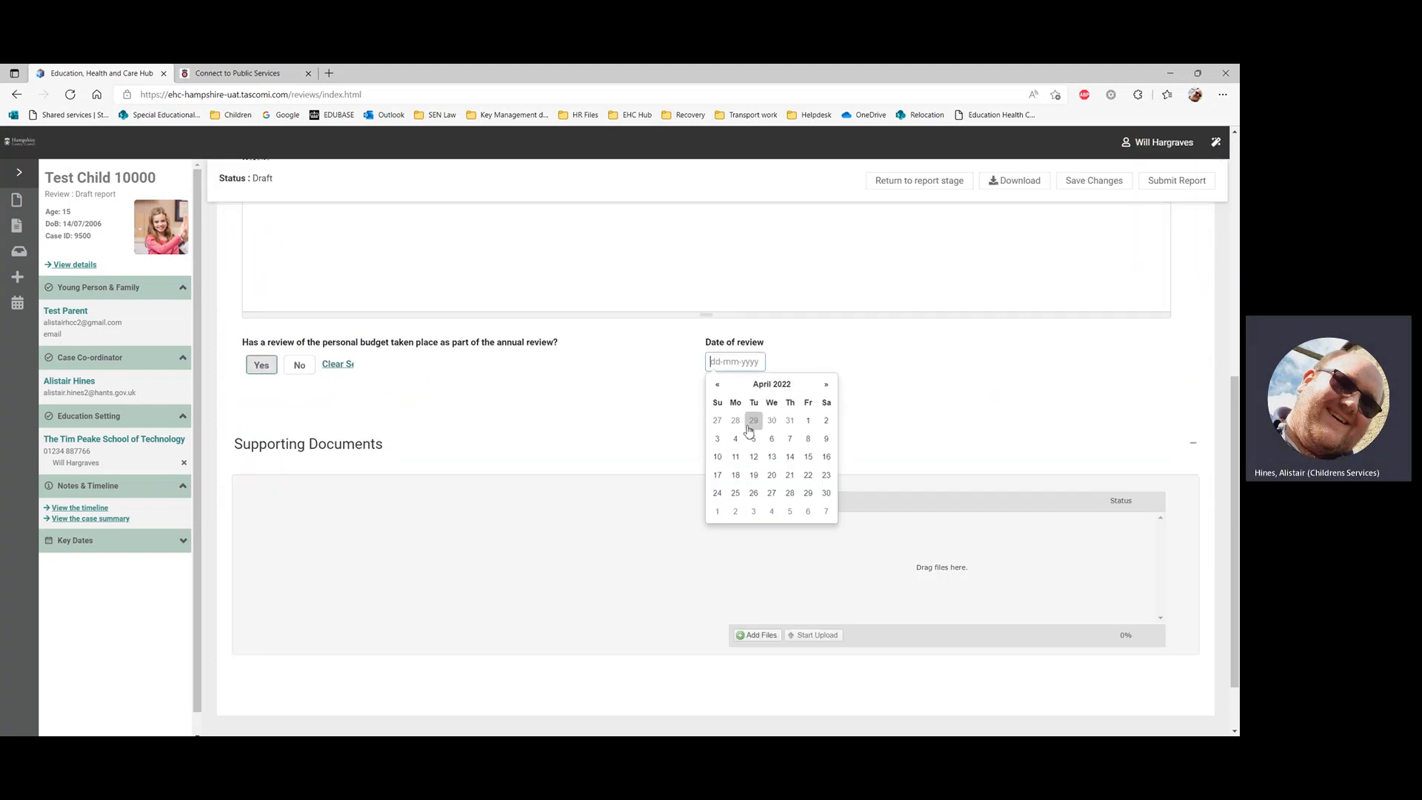
left_click(752, 475)
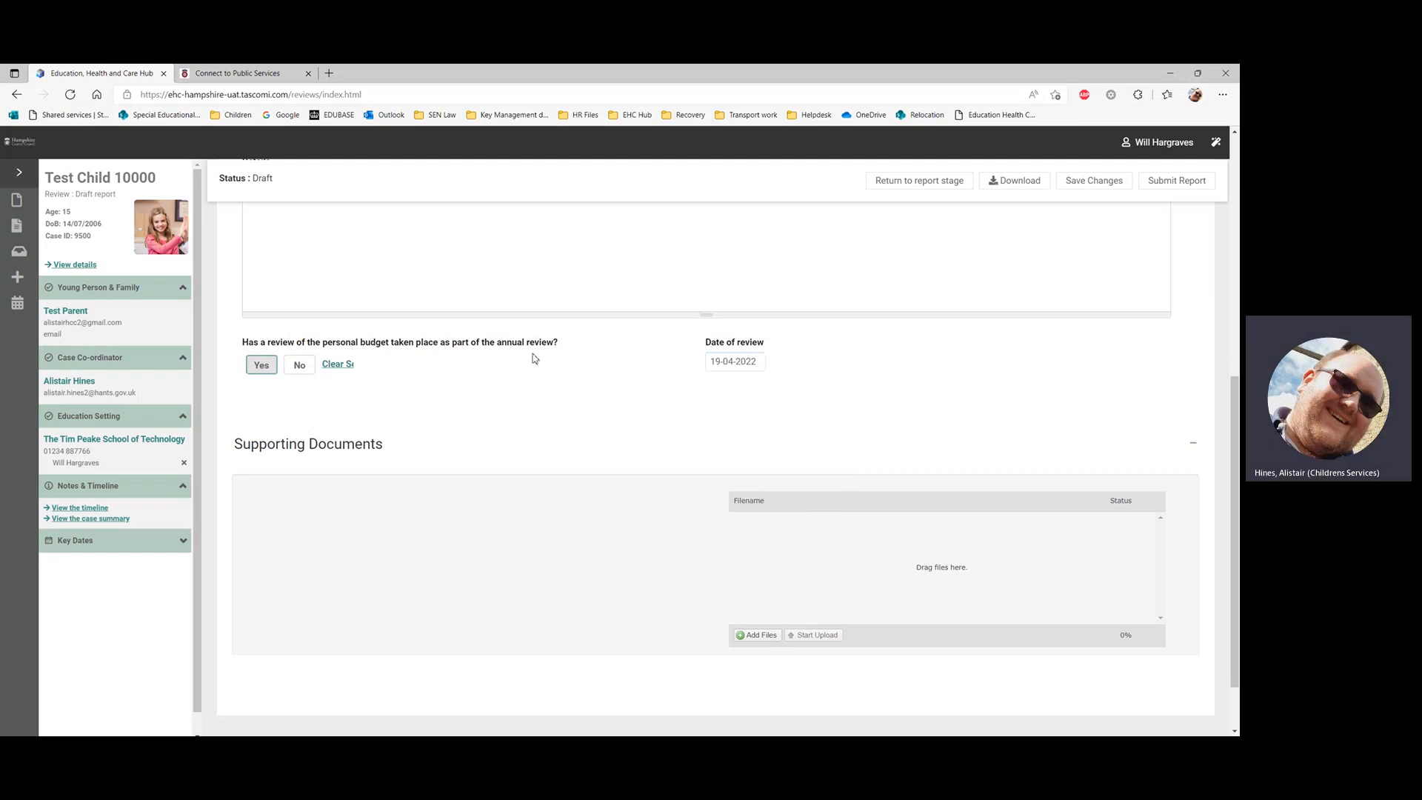
Step: Save the personal budget answers and return to the report areas list
left_click(1084, 187)
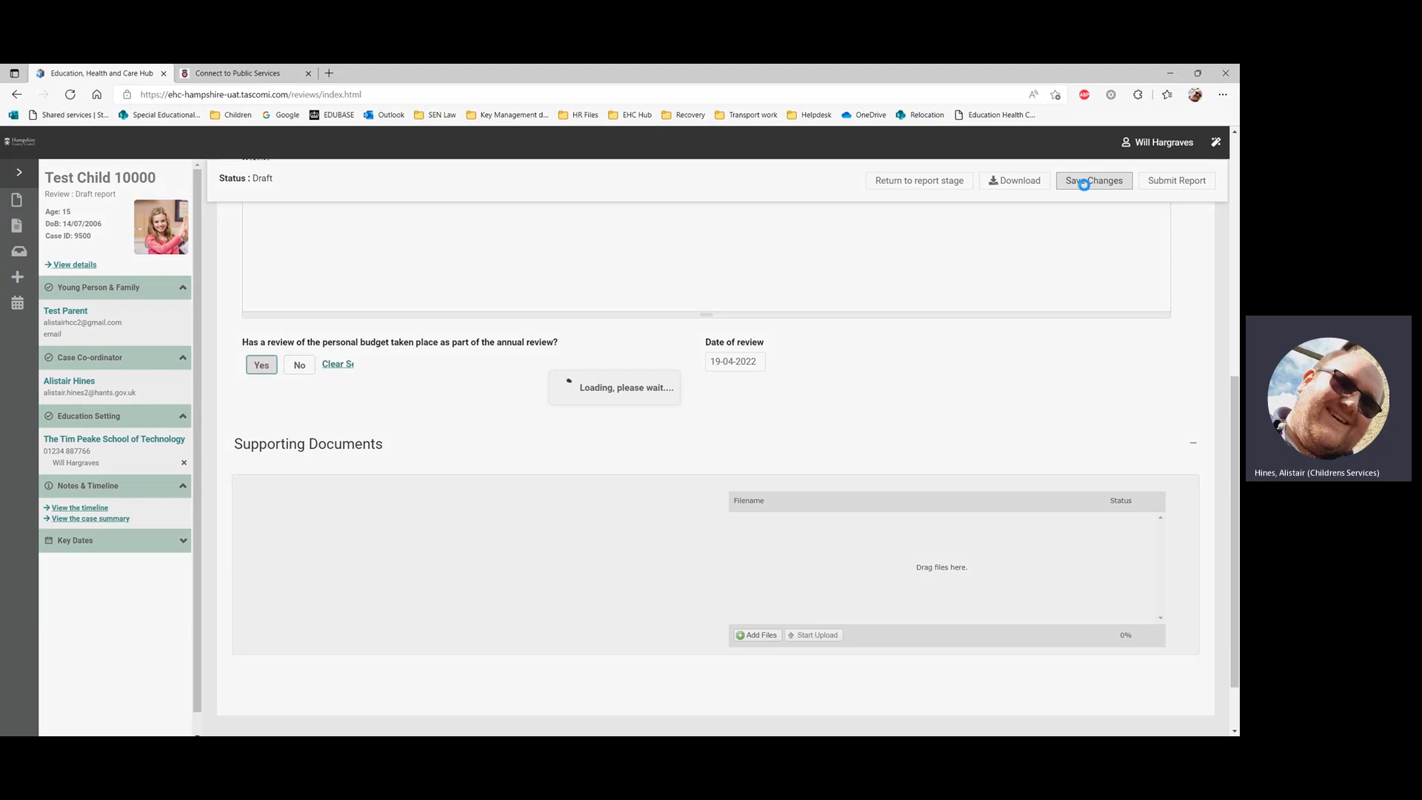
left_click(911, 184)
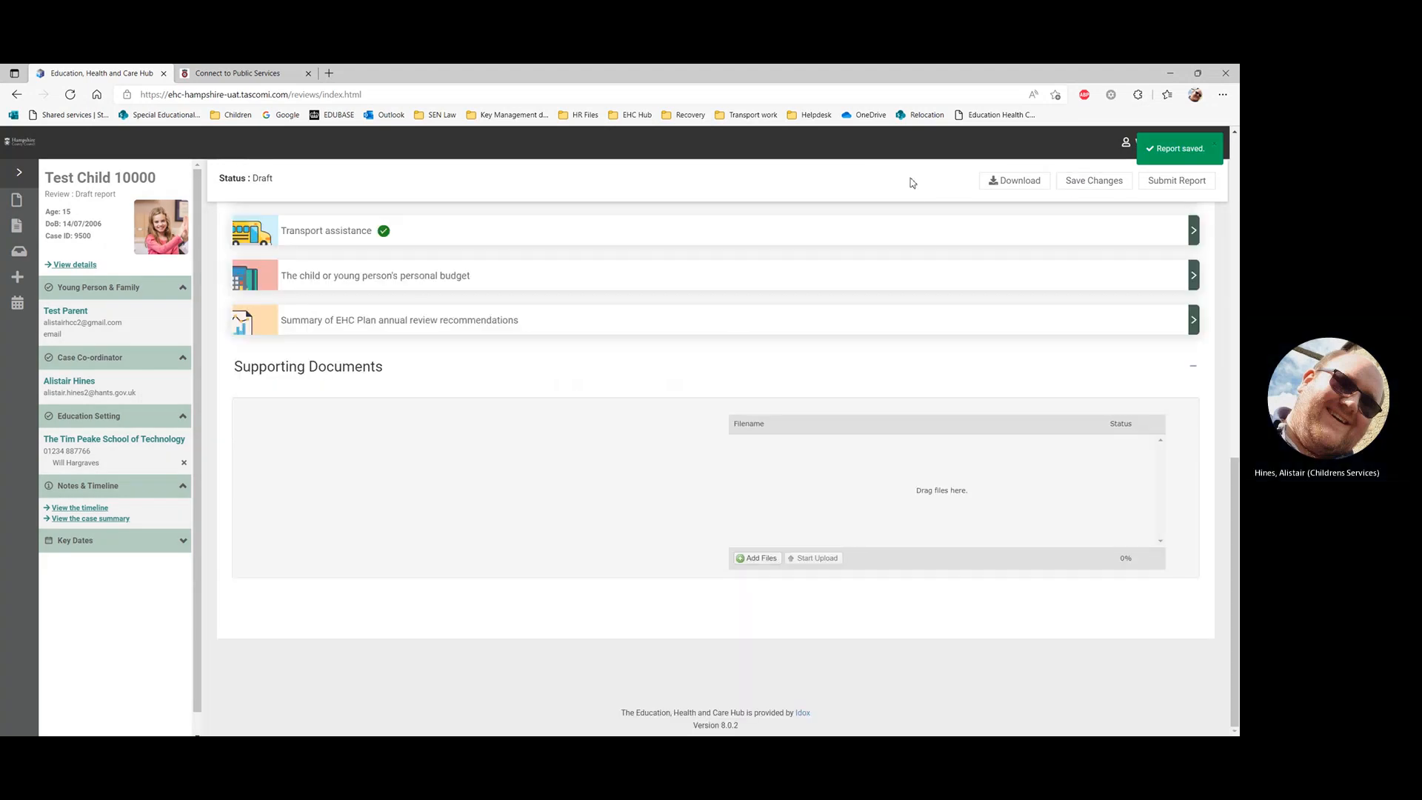
scroll(472, 466, "up", 3)
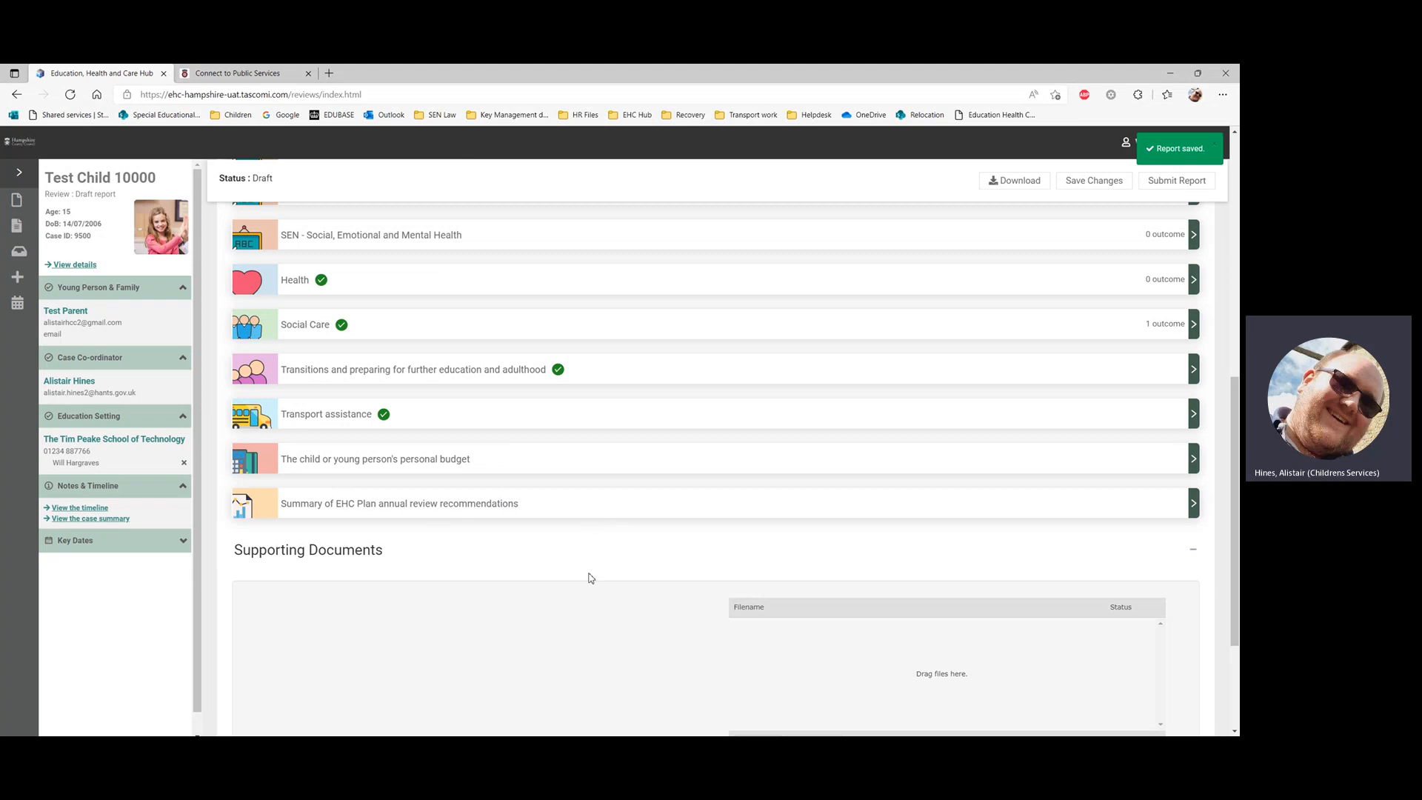
scroll(587, 574, "up", 3)
scroll(593, 577, "up", 2)
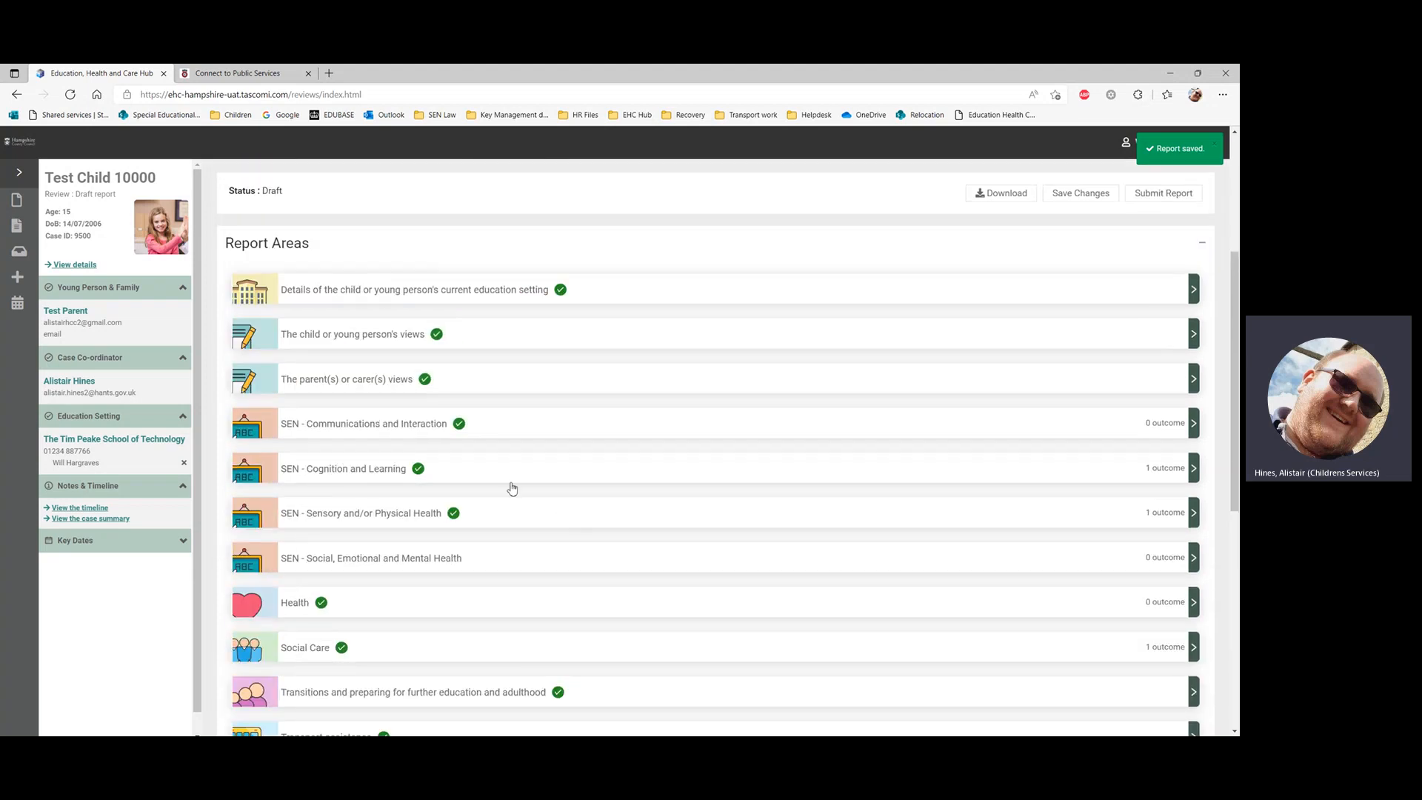
Step: Open SEN - Cognition and Learning and look through the contributors' answers
left_click(328, 469)
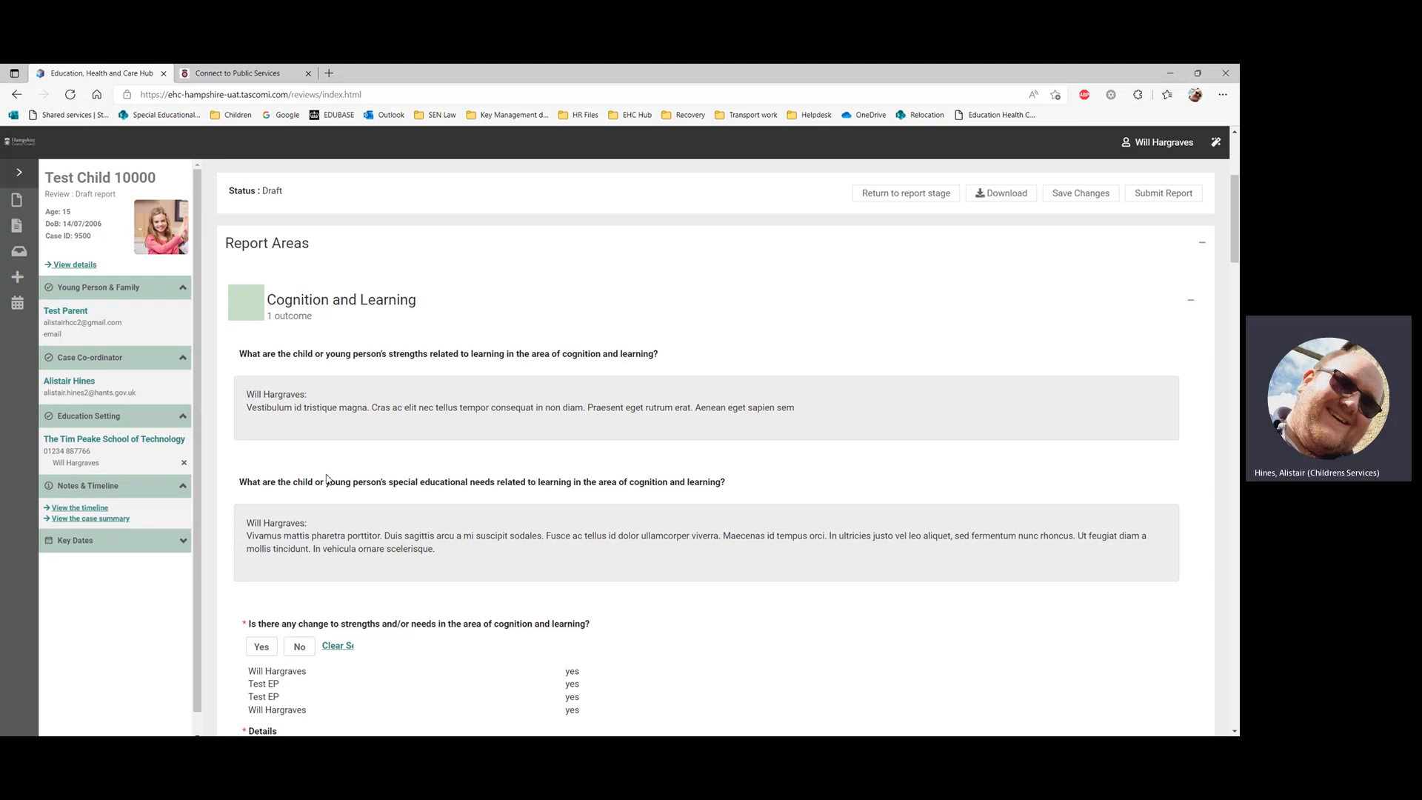
scroll(240, 479, "down", 2)
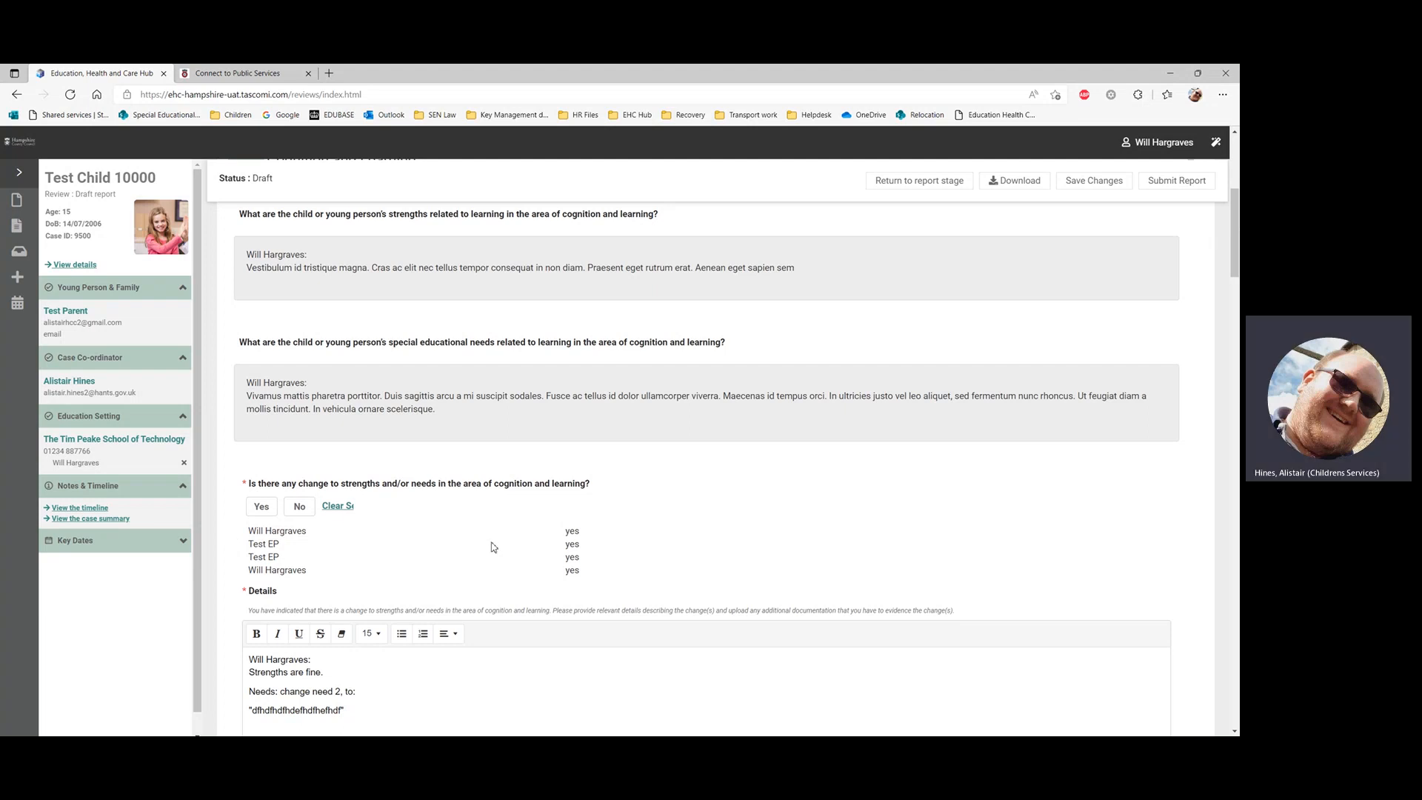
Step: Answer Yes to a change in cognition and learning and append a 'Post review recommendation:' heading with text
scroll(314, 482, "down", 1)
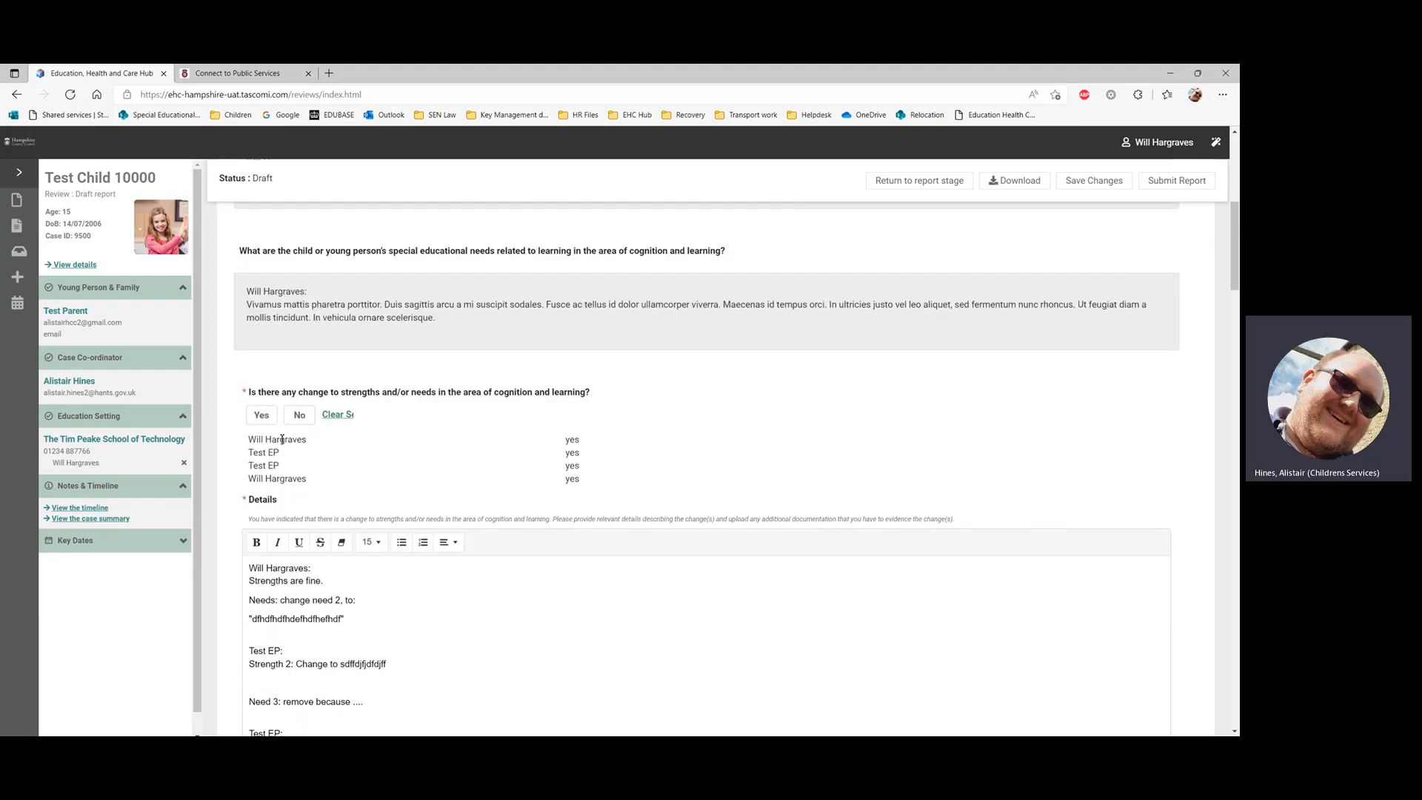
left_click(261, 416)
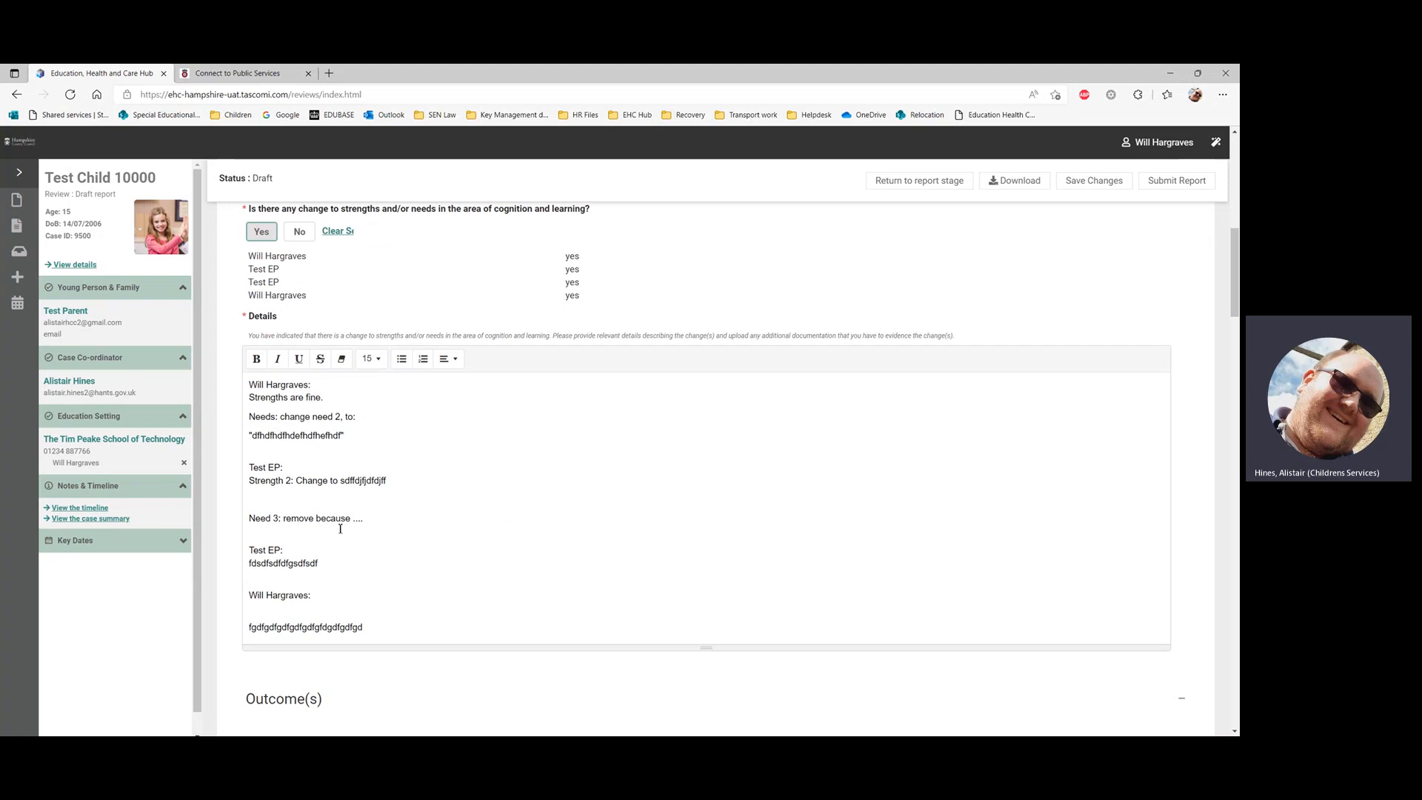
left_click(386, 628)
key("Return")
key("Return")
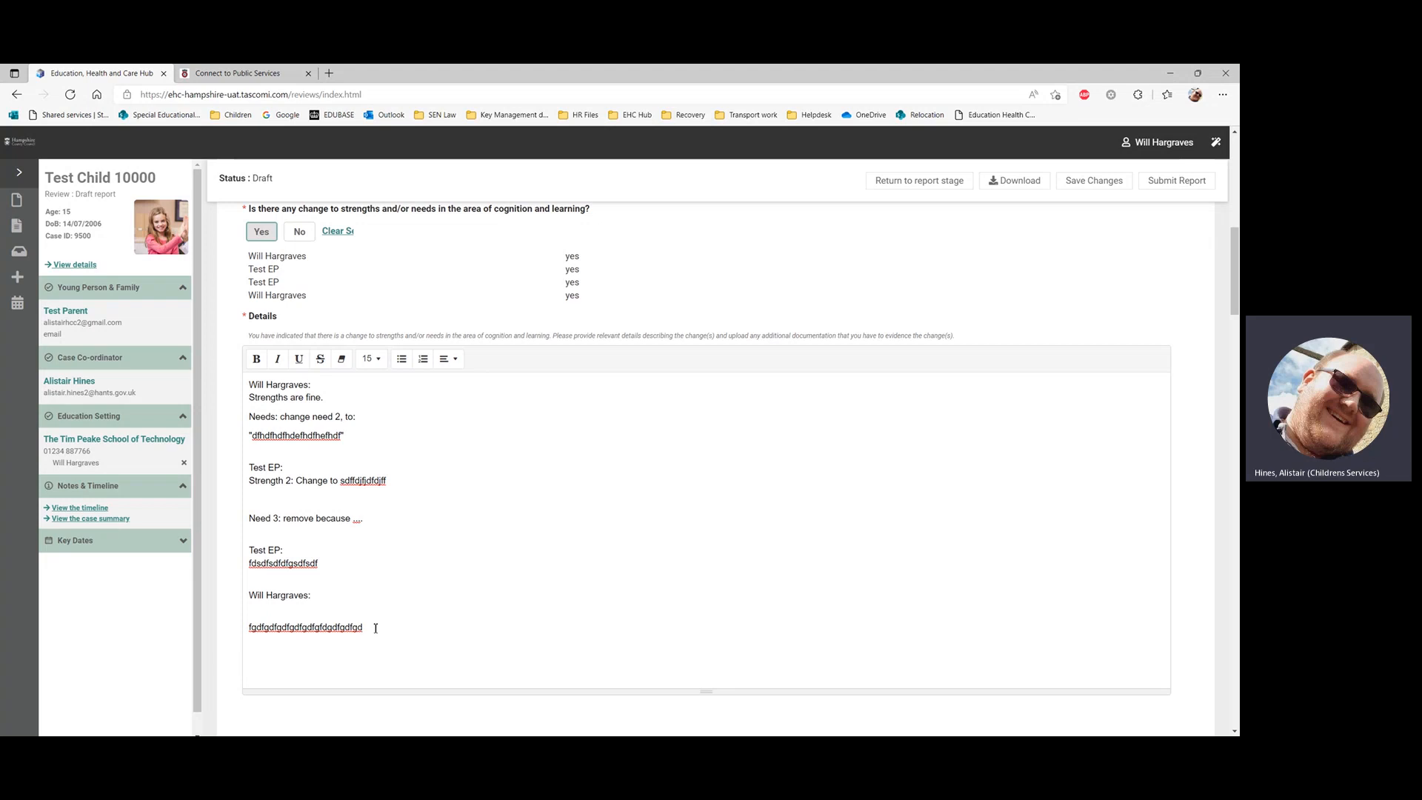
type("Post revi")
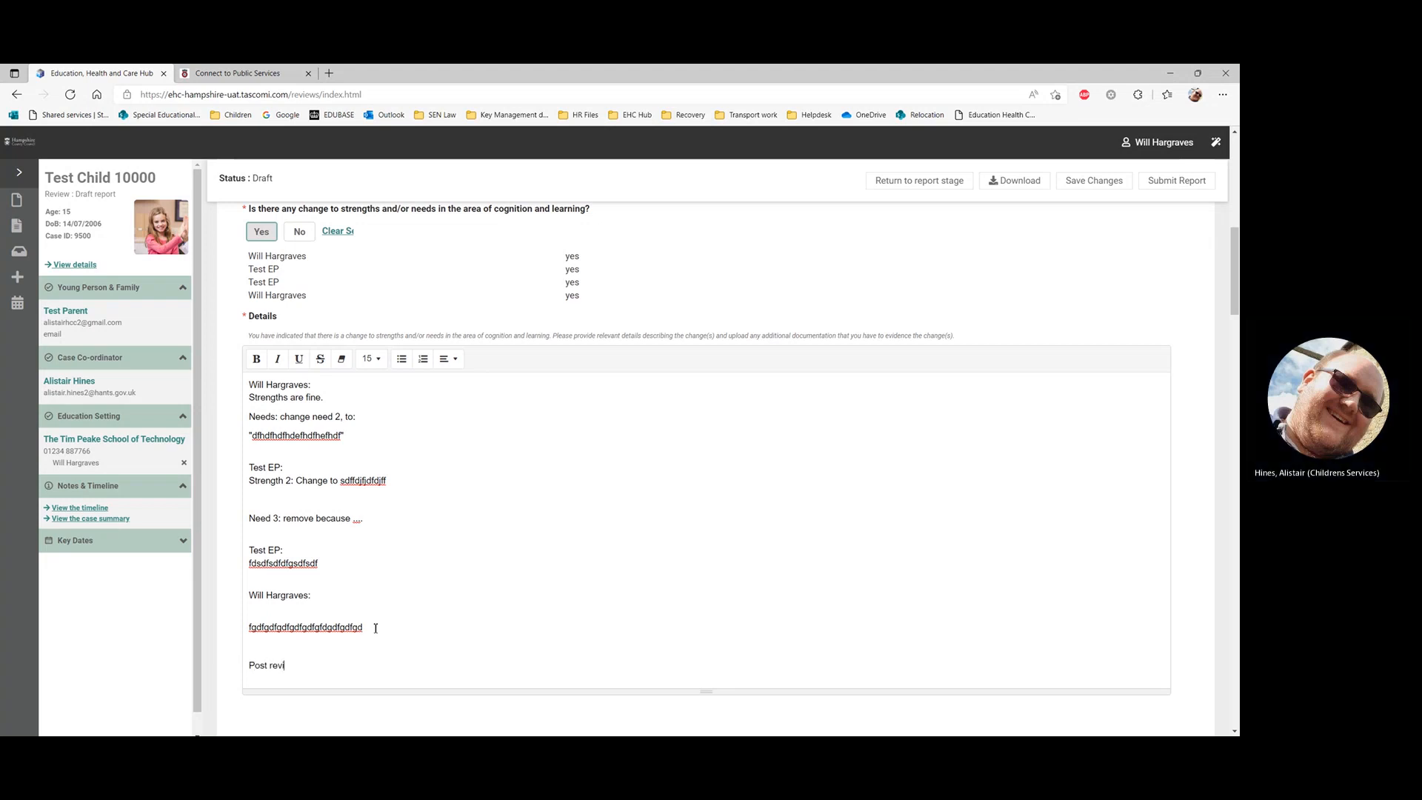
type("ew decision")
key("BackSpace")
key("BackSpace")
key("BackSpace")
key("BackSpace")
key("BackSpace")
key("BackSpace")
key("BackSpace")
type("rece")
type("mmendatio")
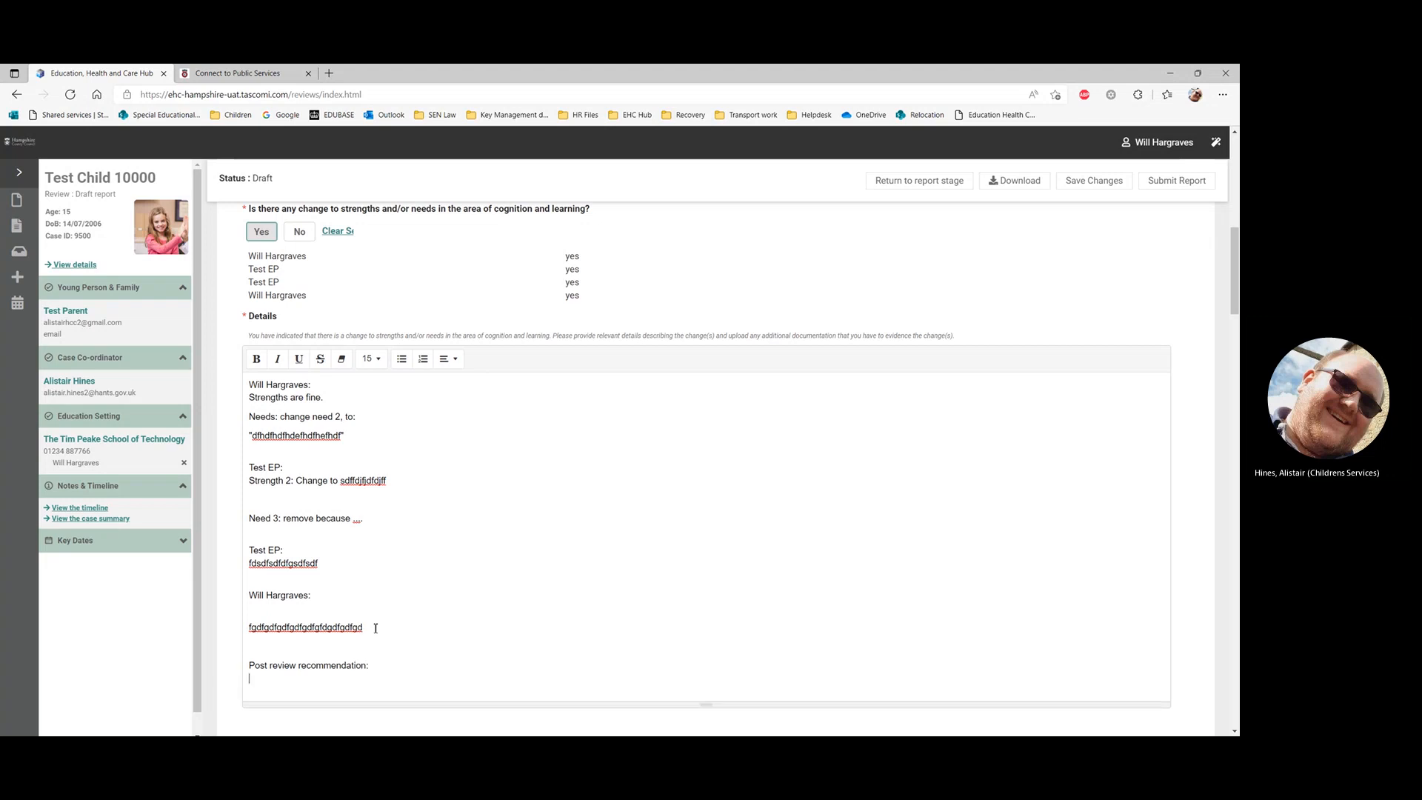
type("n:")
key("Return")
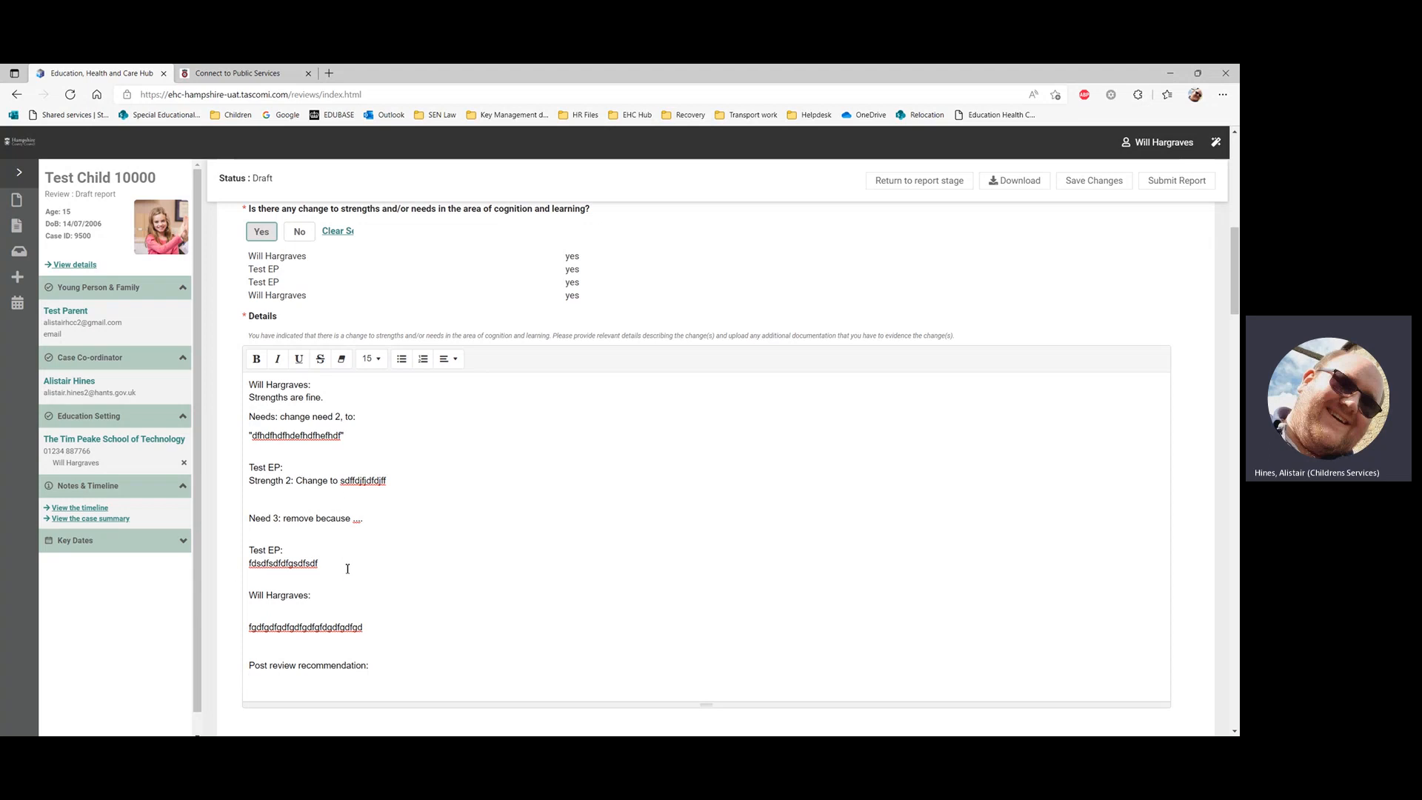
scroll(406, 554, "down", 4)
type("fgdfgdgdfgdf")
scroll(260, 474, "down", 4)
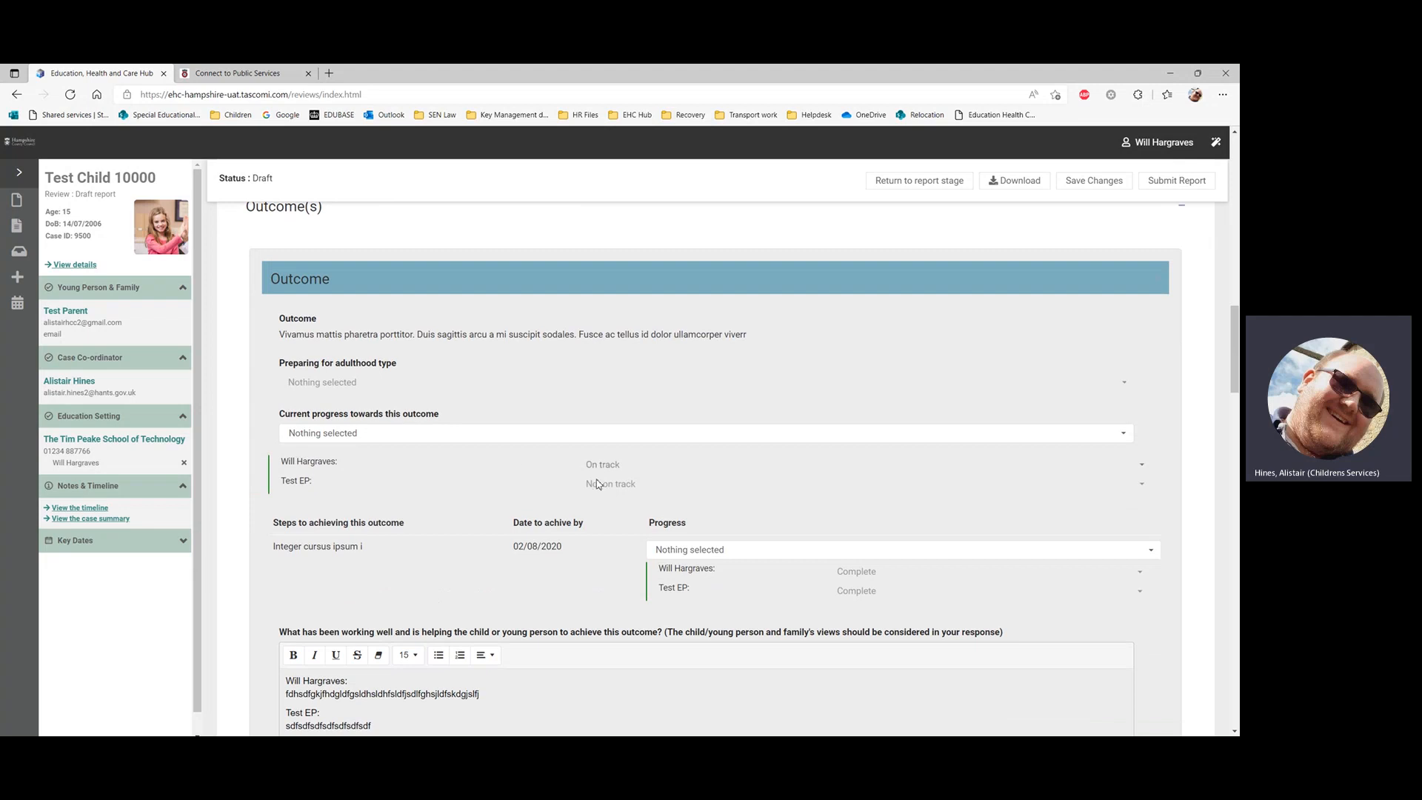
Step: Set the outcome's current progress to On track and its step's progress to Complete
left_click(610, 443)
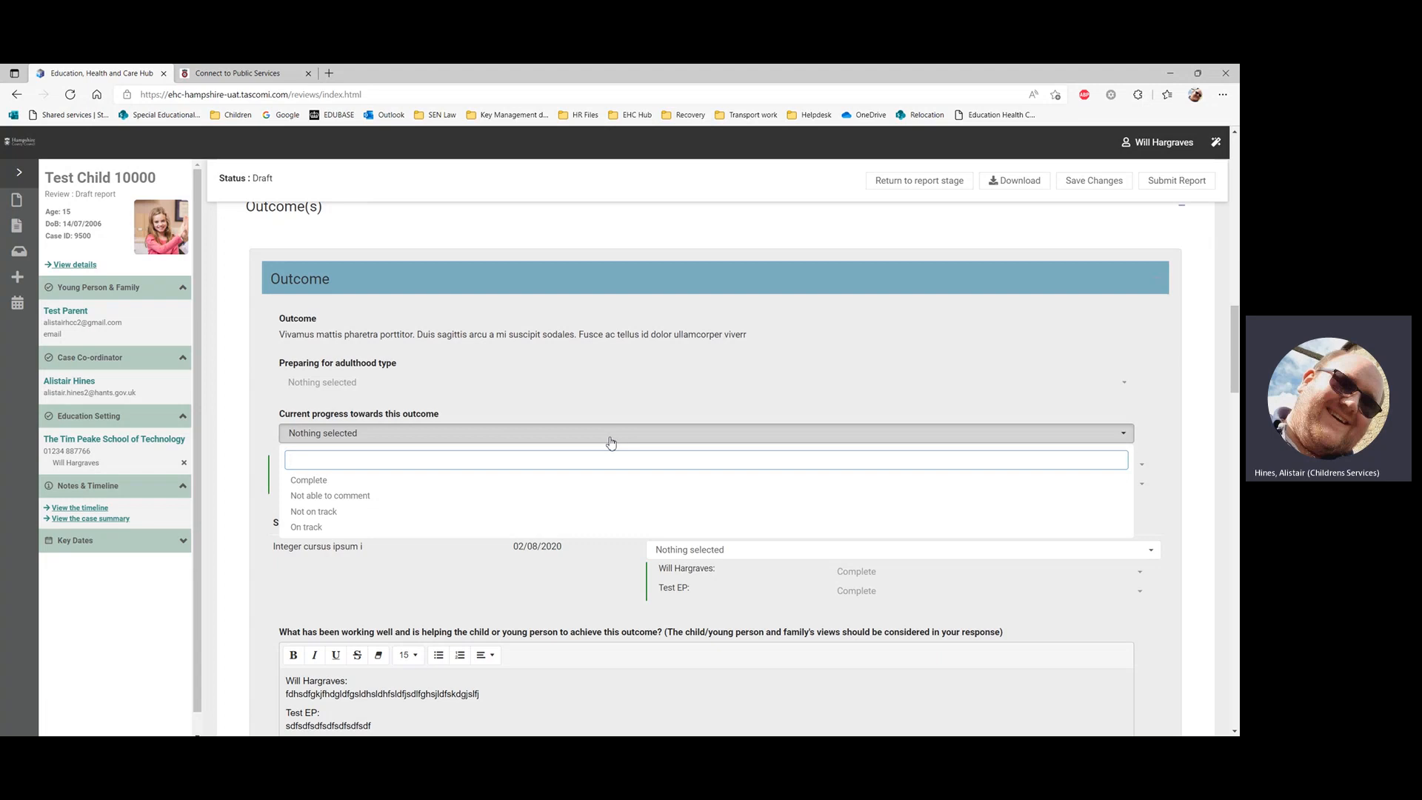
left_click(261, 419)
left_click(352, 441)
left_click(309, 527)
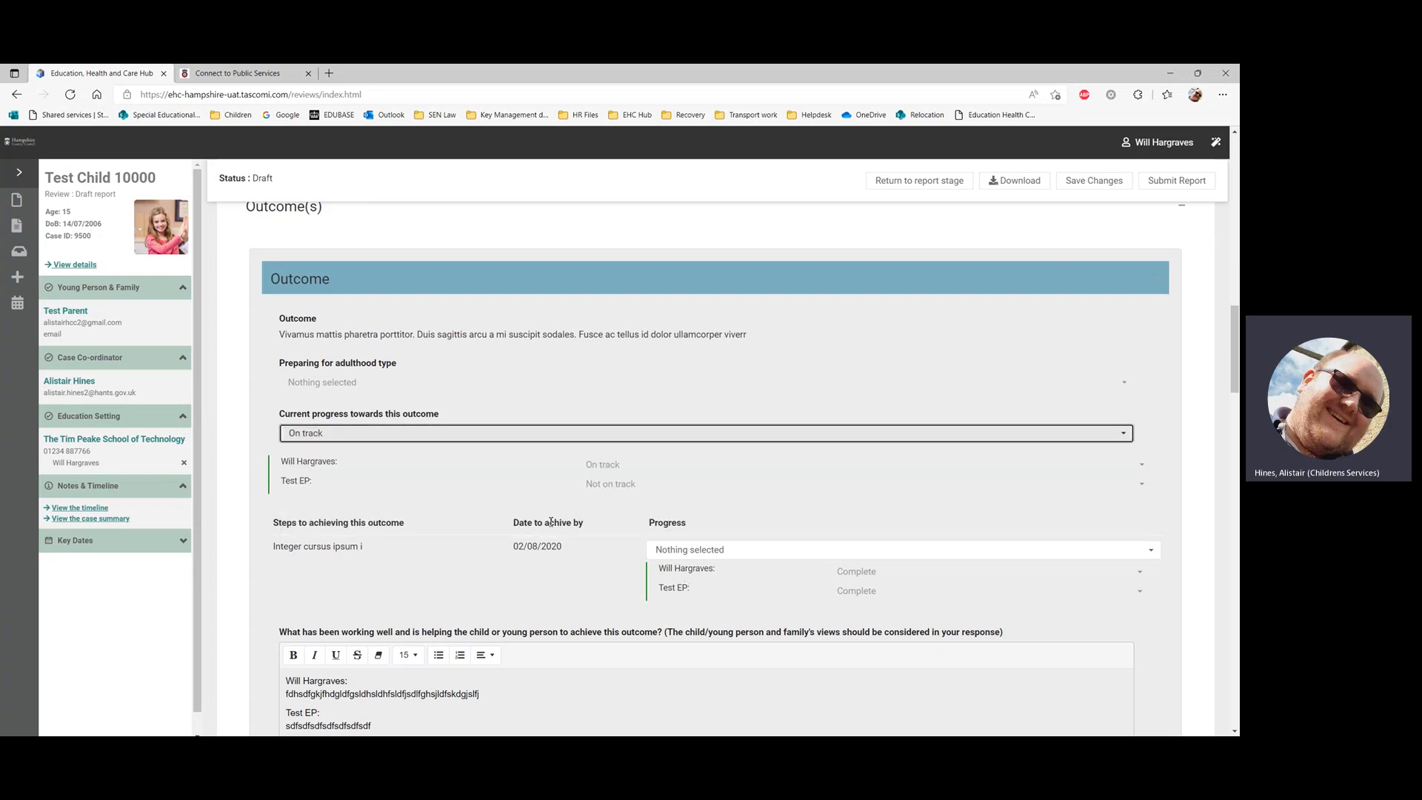
left_click(689, 551)
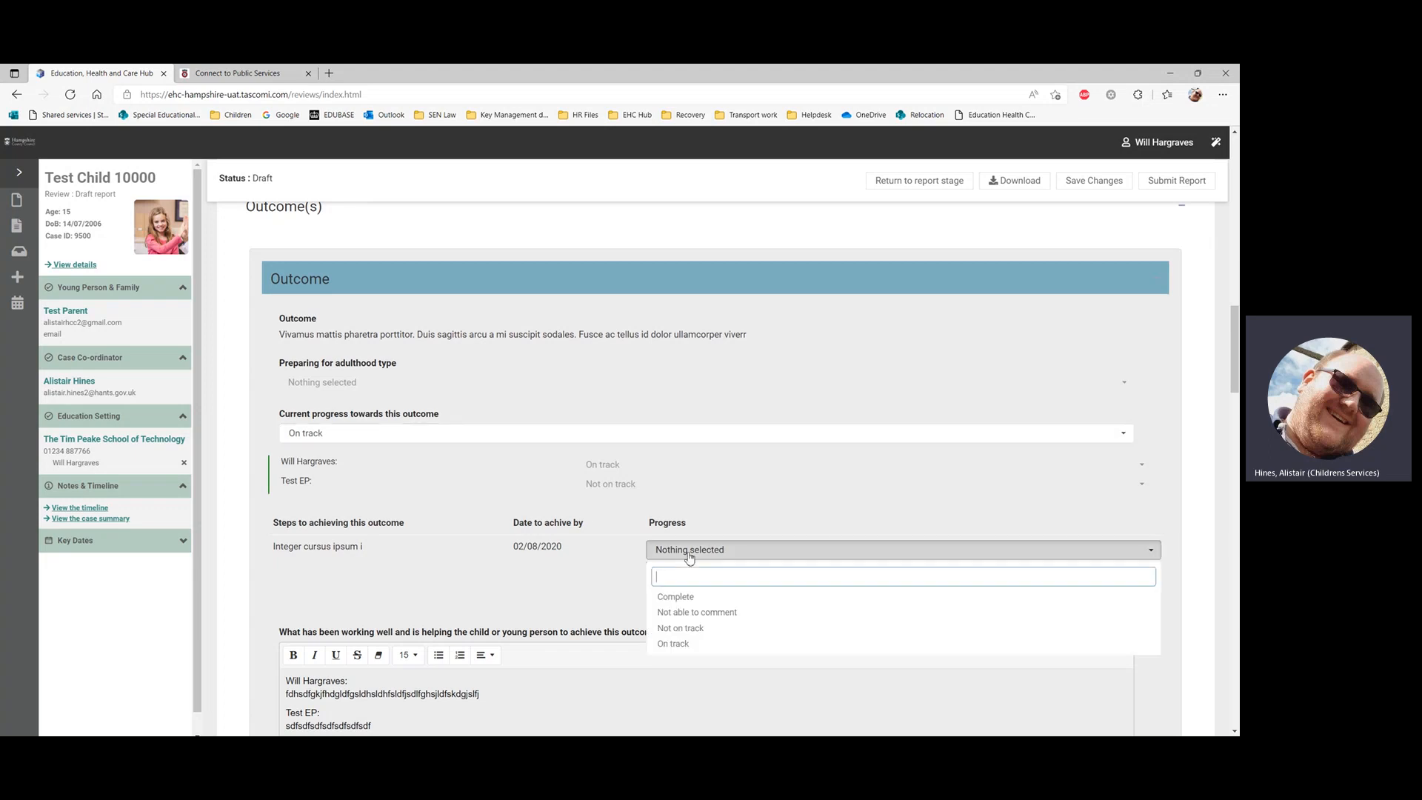
left_click(679, 596)
left_click(334, 546)
scroll(367, 518, "down", 4)
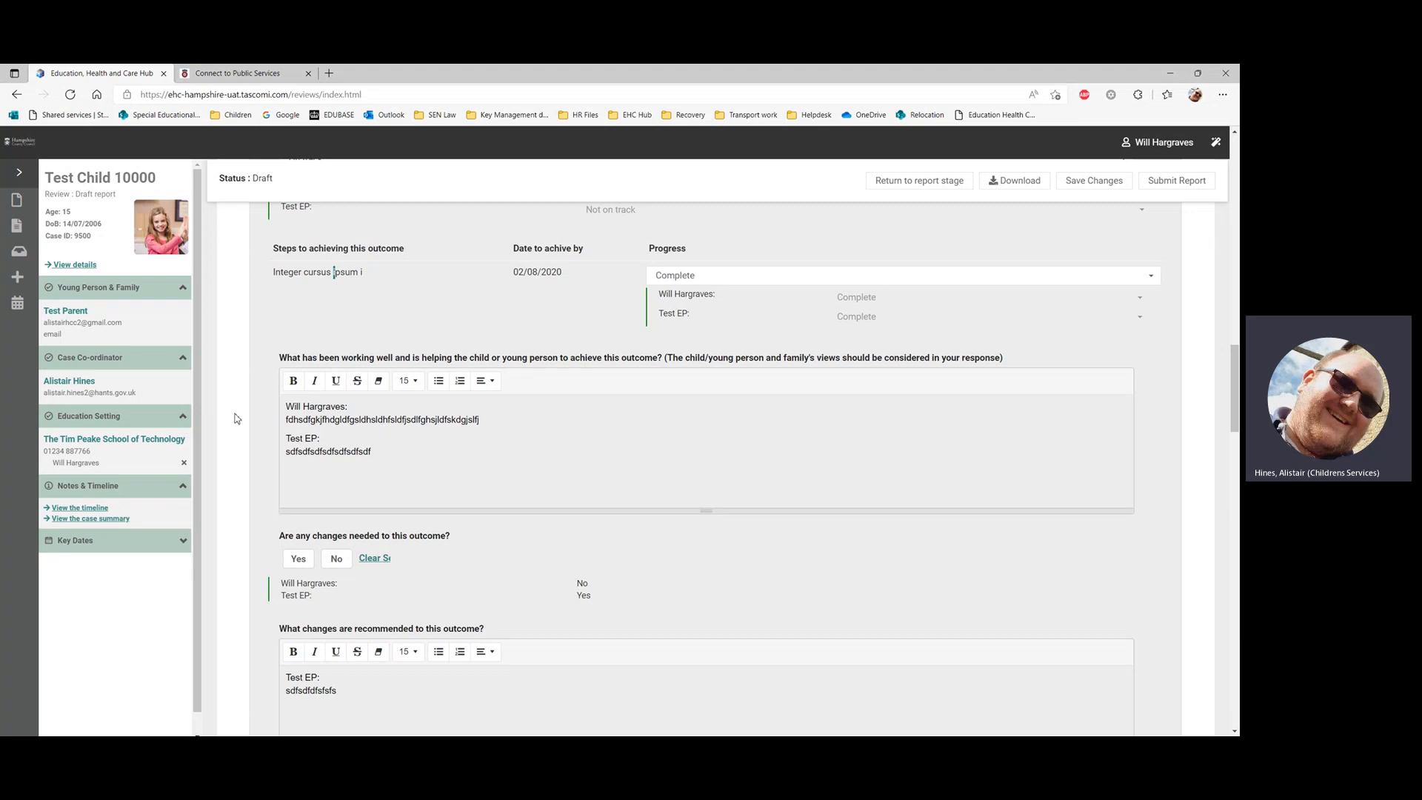
scroll(237, 411, "down", 3)
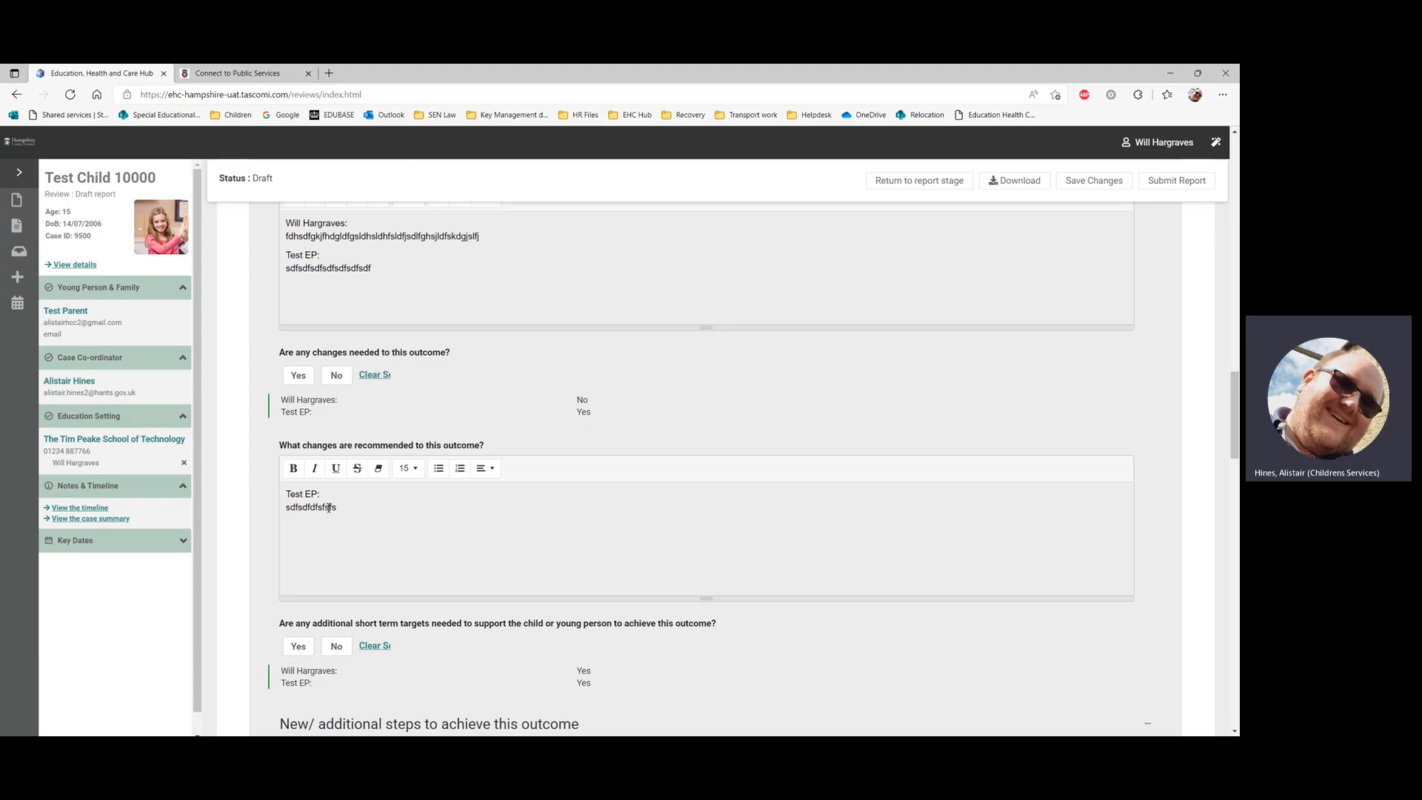
Step: Answer No to changes needed to the outcome and Yes to additional short term targets
left_click(337, 376)
scroll(264, 430, "down", 3)
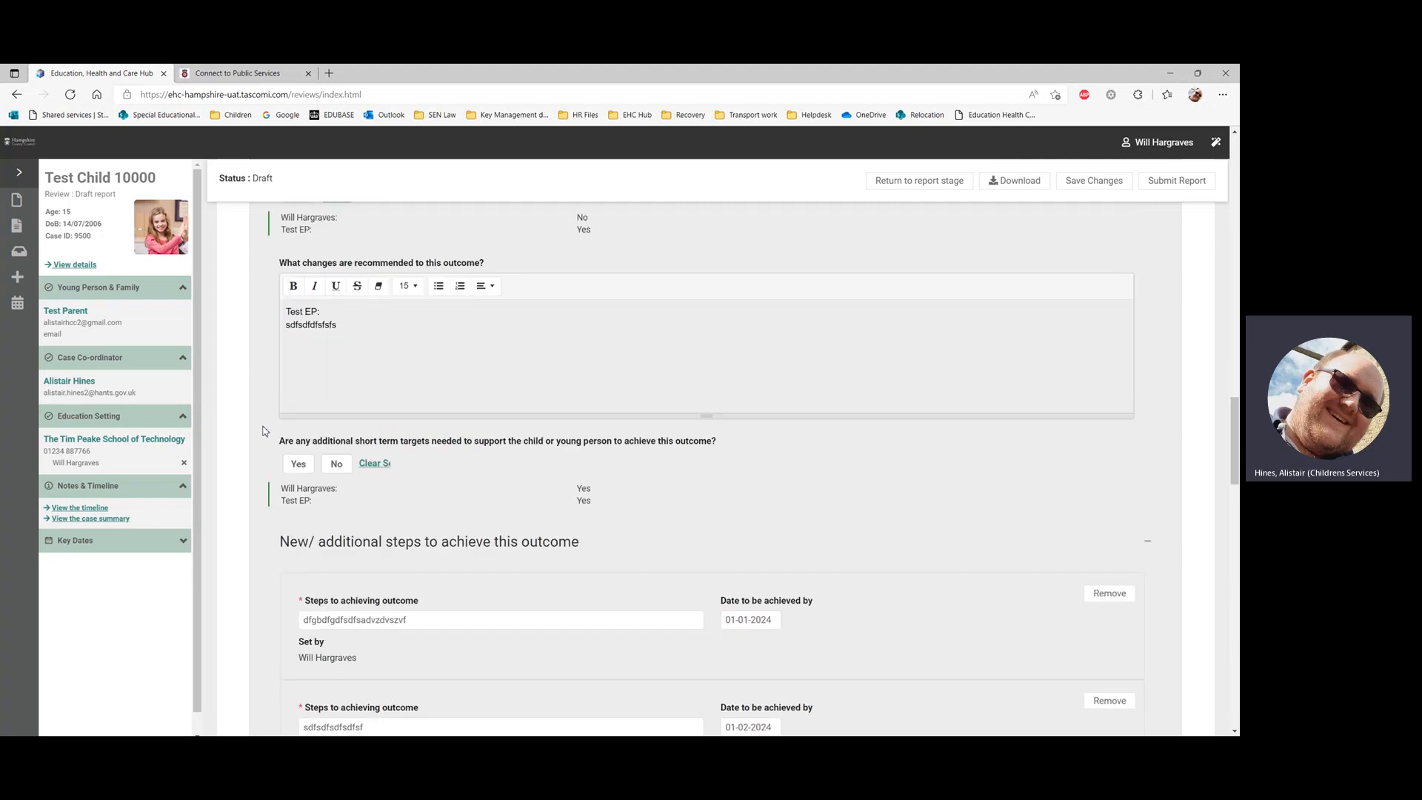
scroll(264, 431, "down", 2)
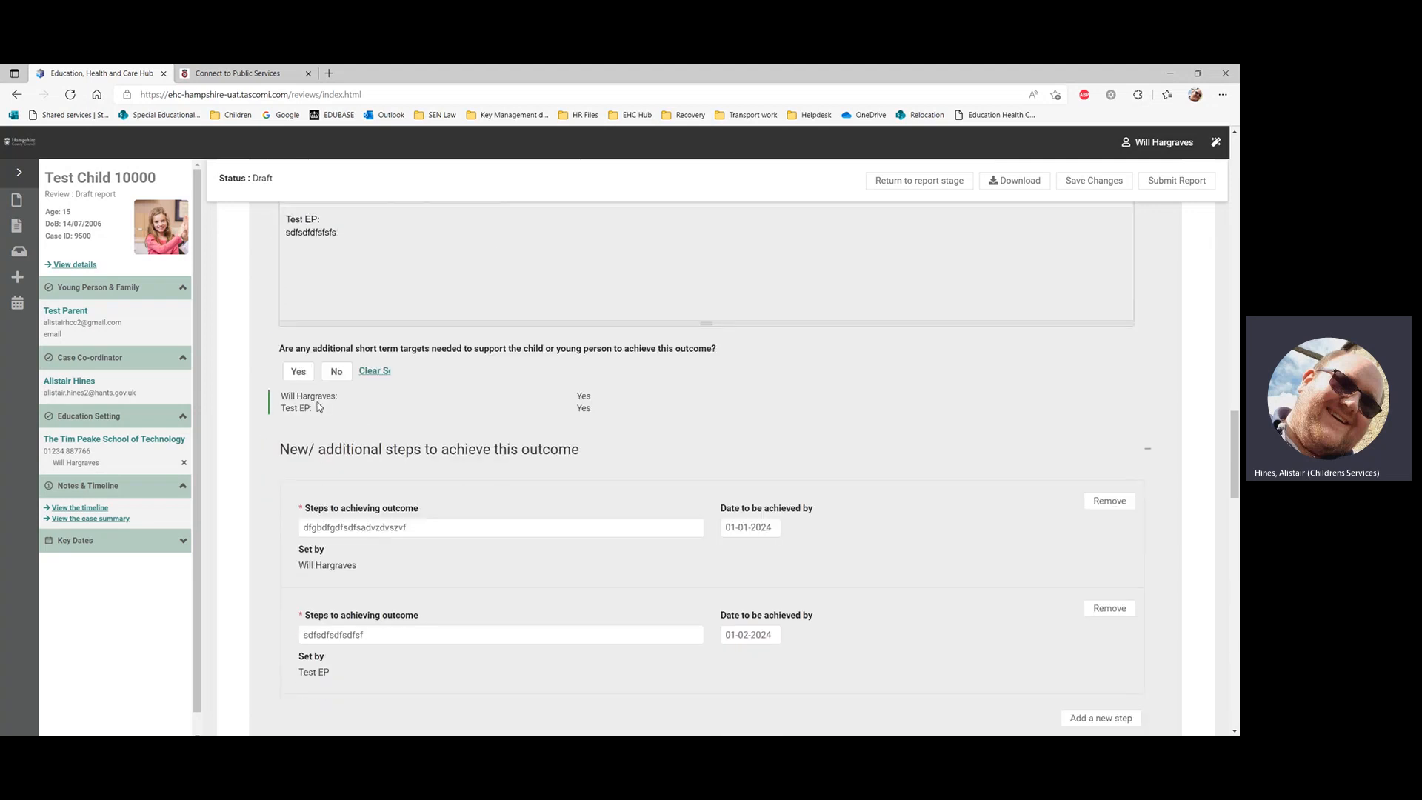
left_click(296, 373)
scroll(256, 385, "down", 3)
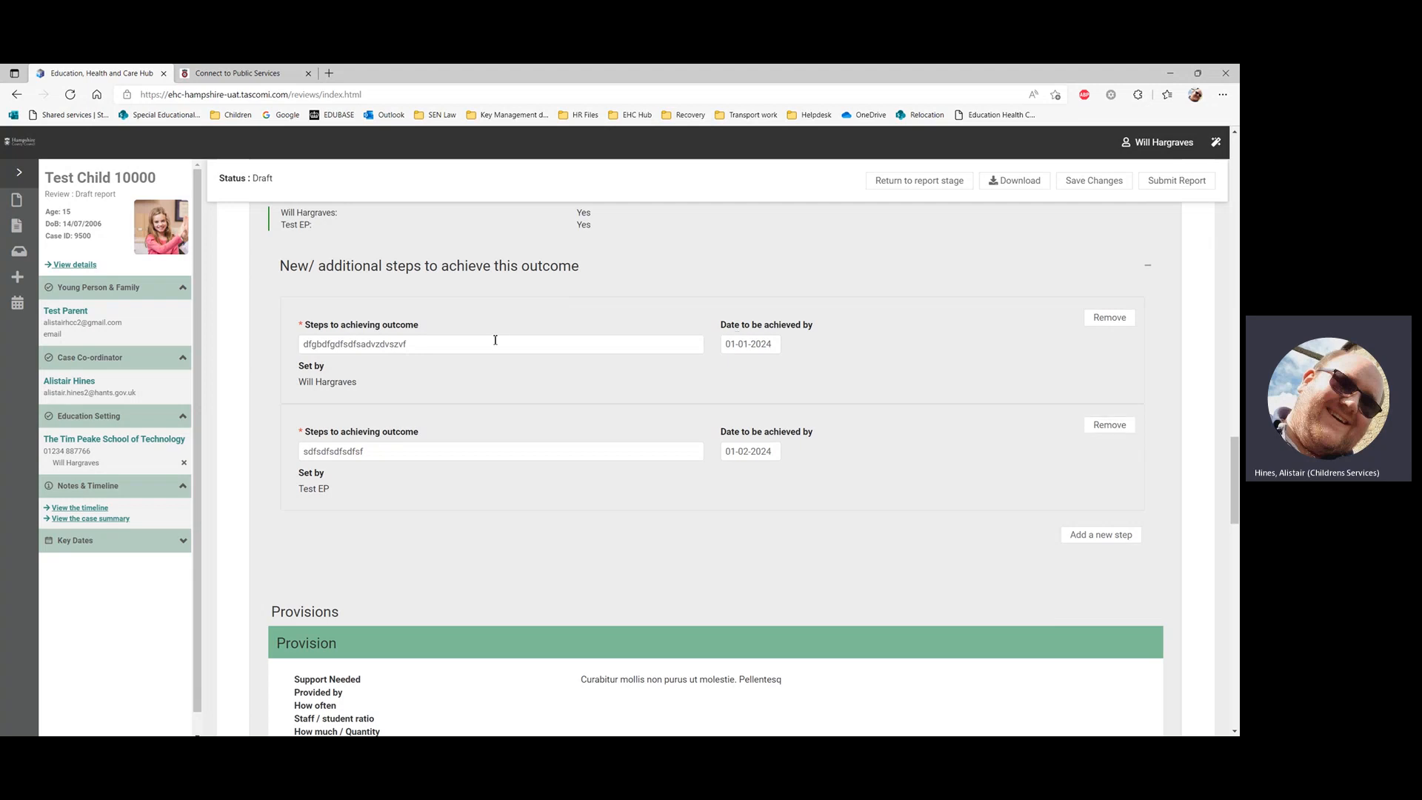
Step: Remove the second new outcome step, due 01-02-2024
left_click(1108, 427)
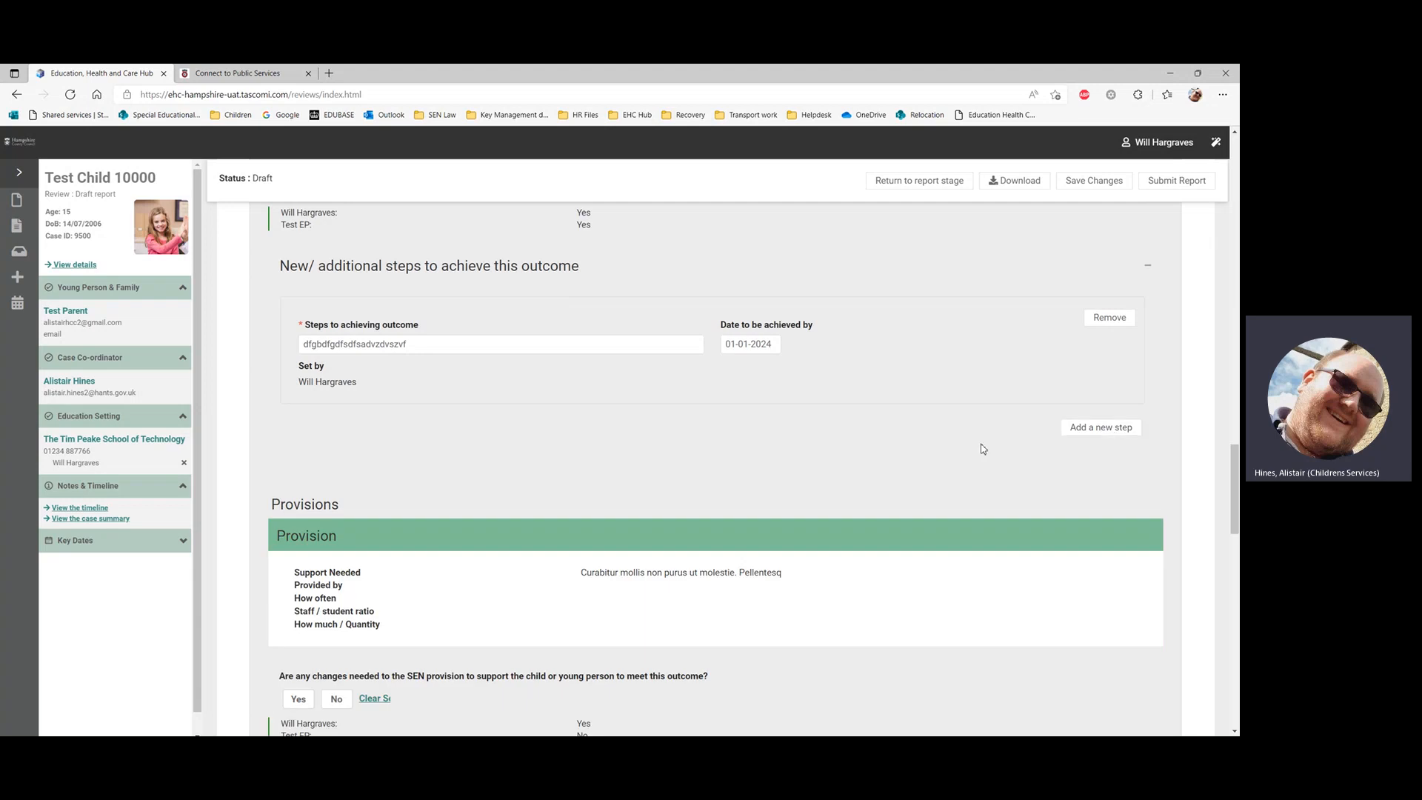
scroll(983, 449, "up", 20)
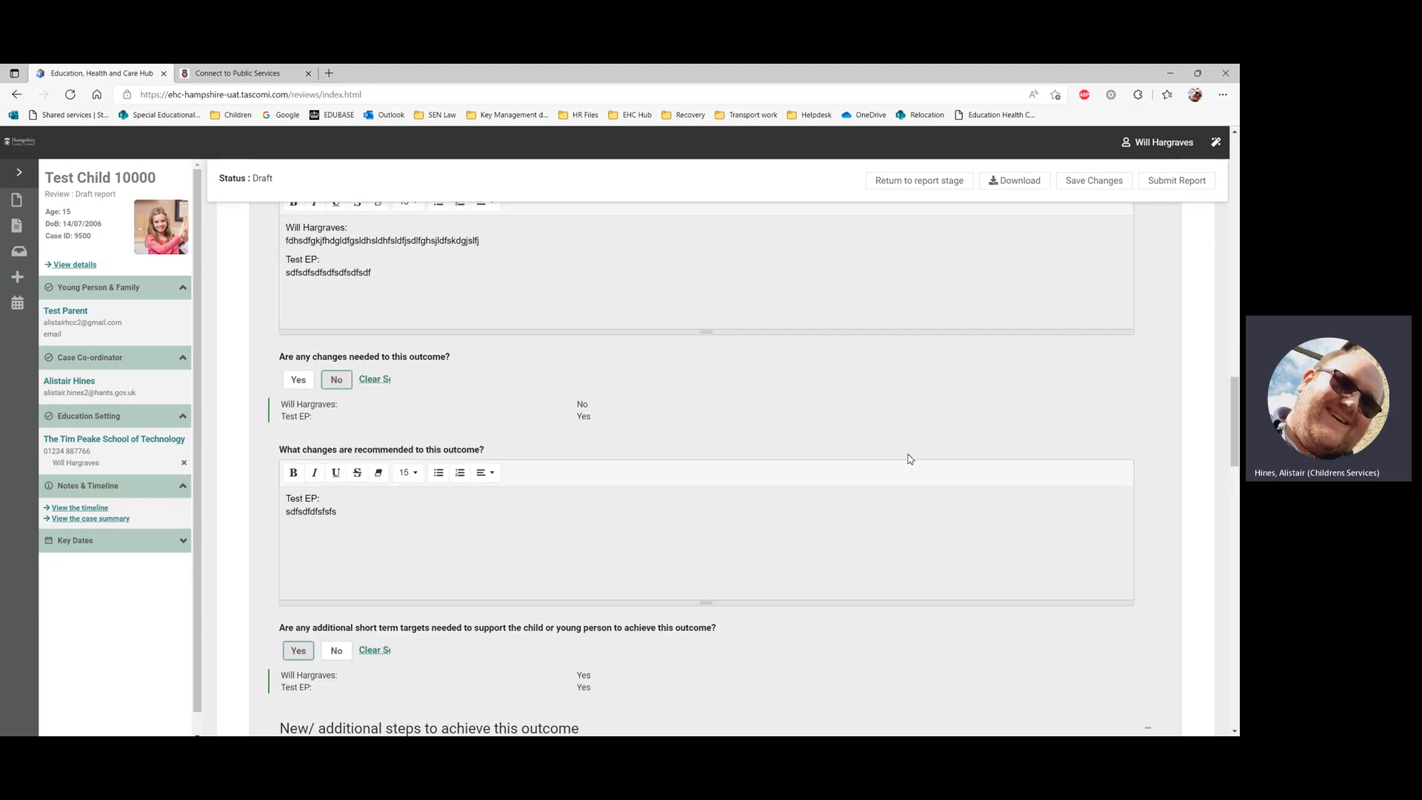
scroll(917, 449, "up", 4)
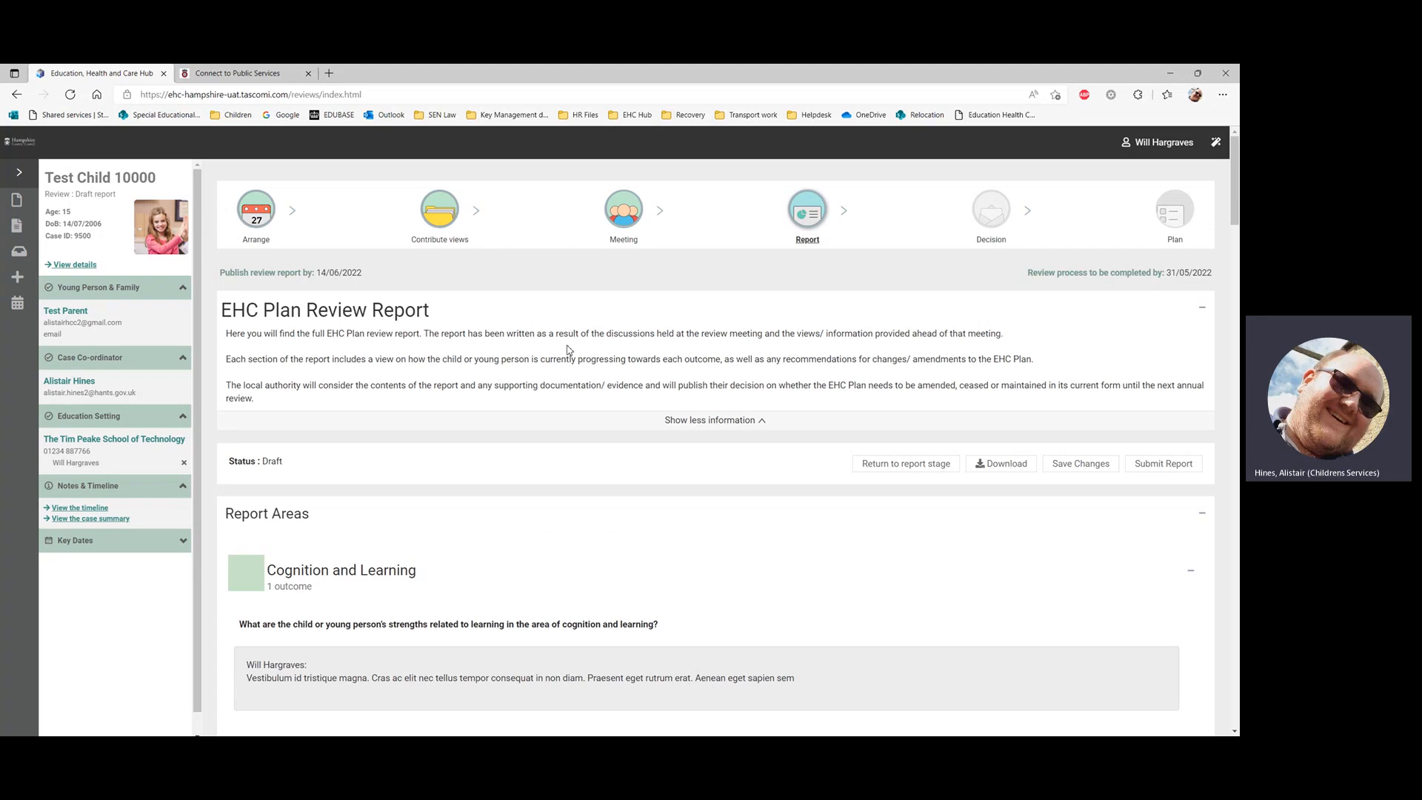
scroll(569, 350, "down", 15)
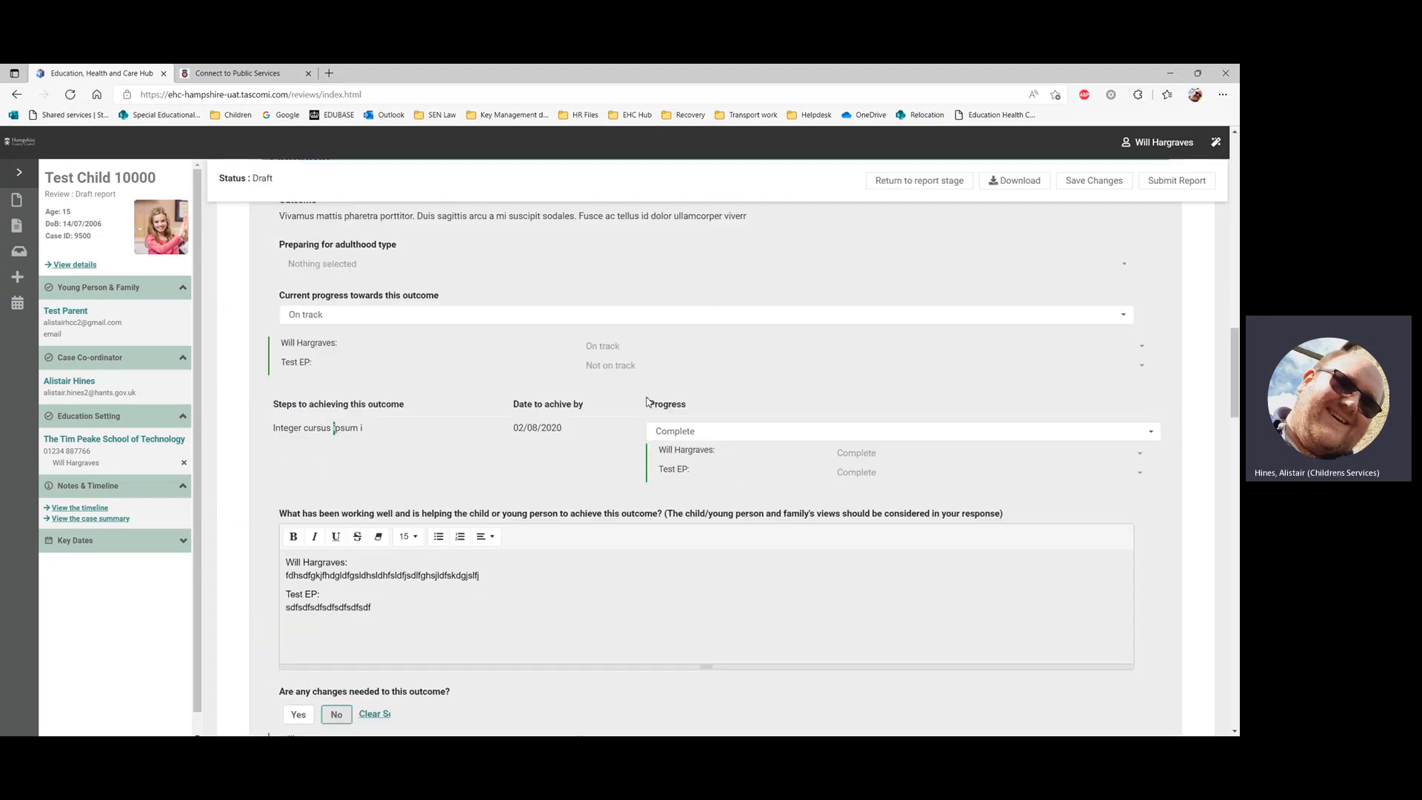
scroll(646, 400, "down", 11)
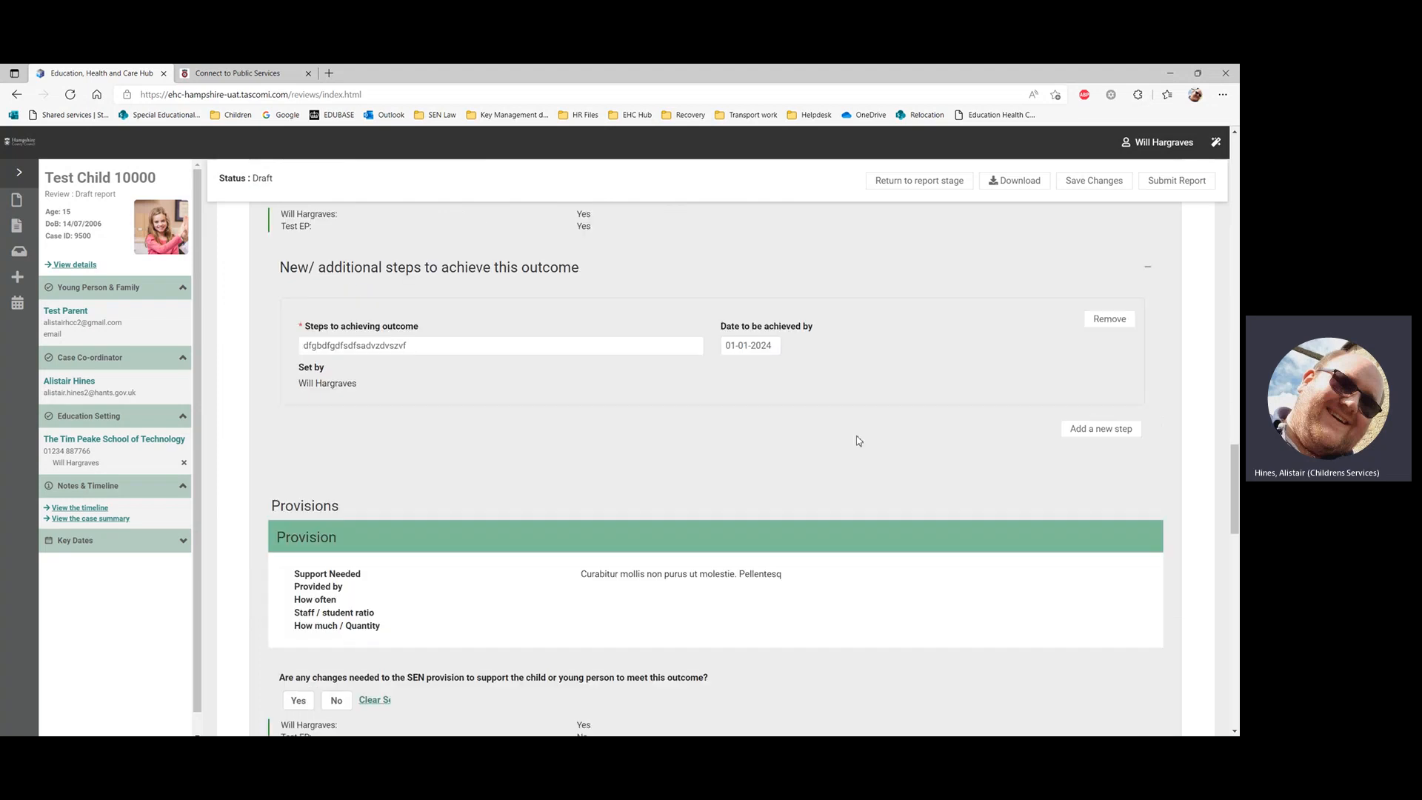
scroll(857, 440, "down", 10)
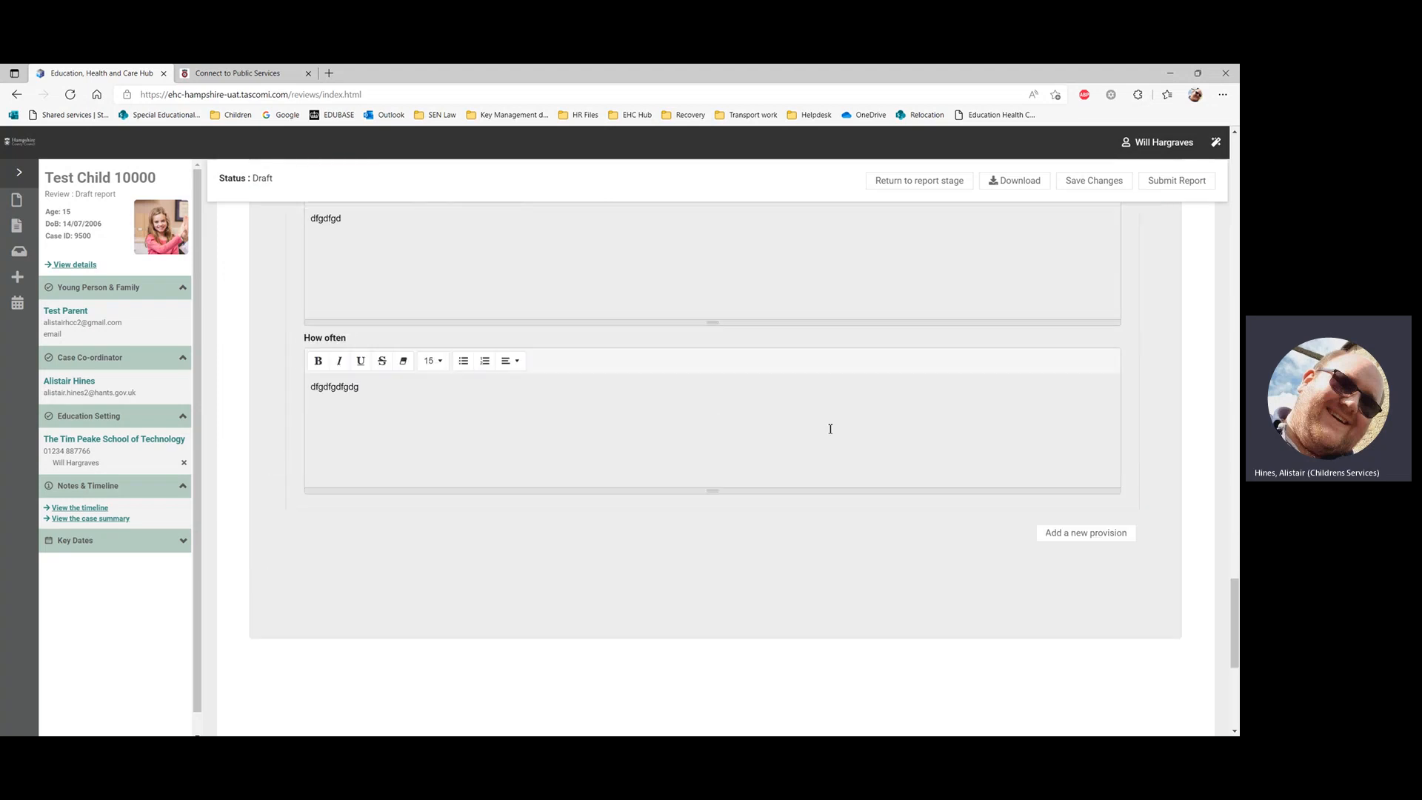
scroll(828, 435, "down", 3)
scroll(822, 442, "up", 7)
scroll(819, 454, "up", 12)
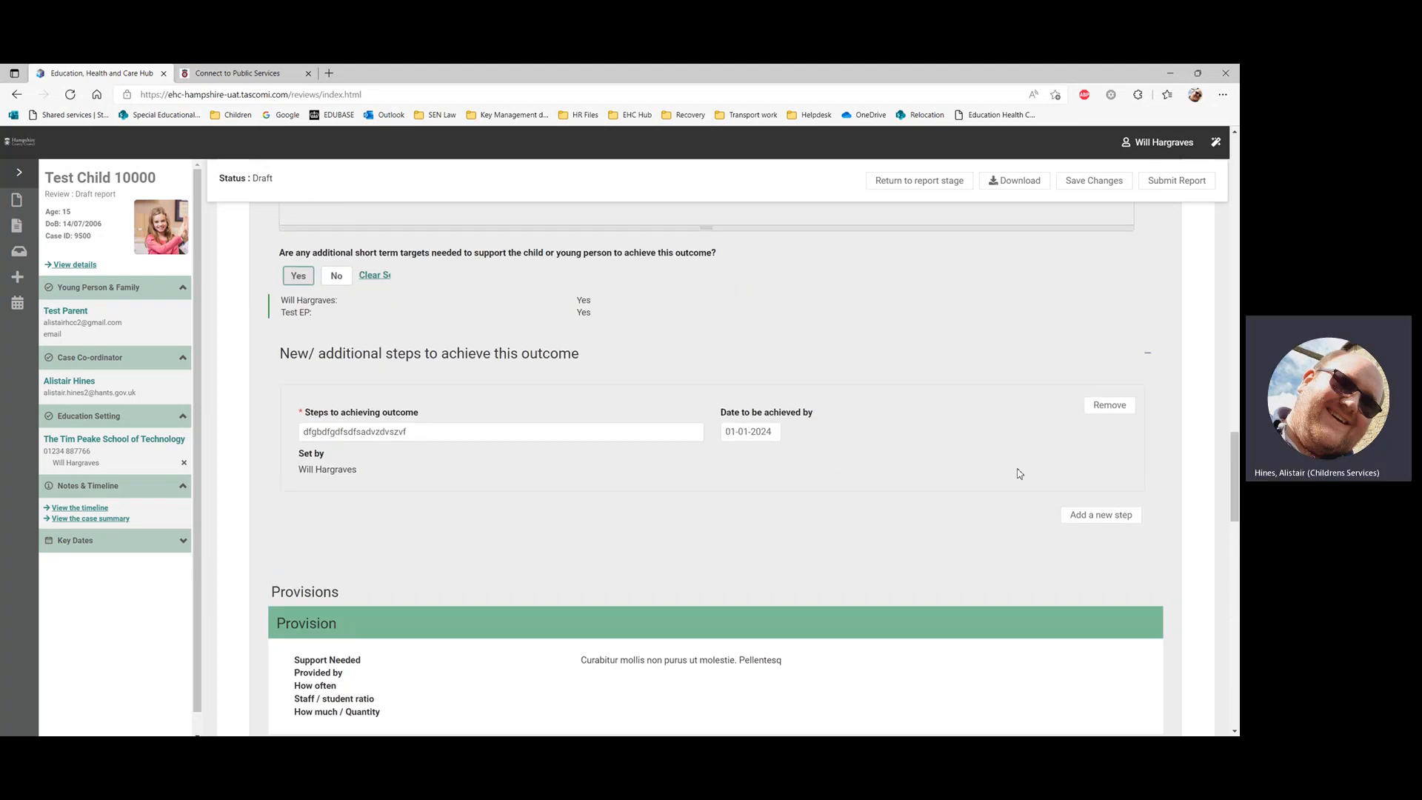
scroll(546, 511, "down", 1)
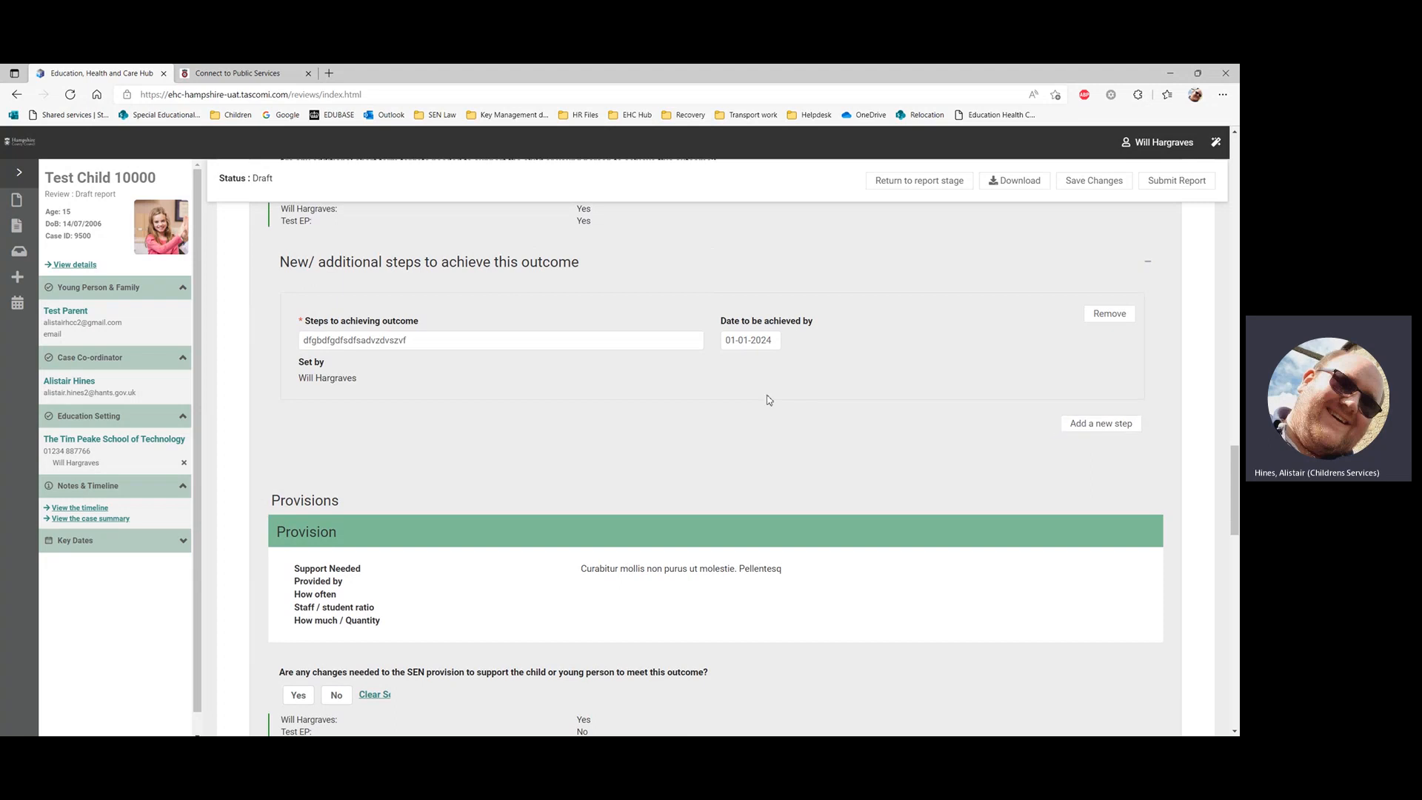
scroll(762, 399, "down", 1)
scroll(762, 399, "down", 2)
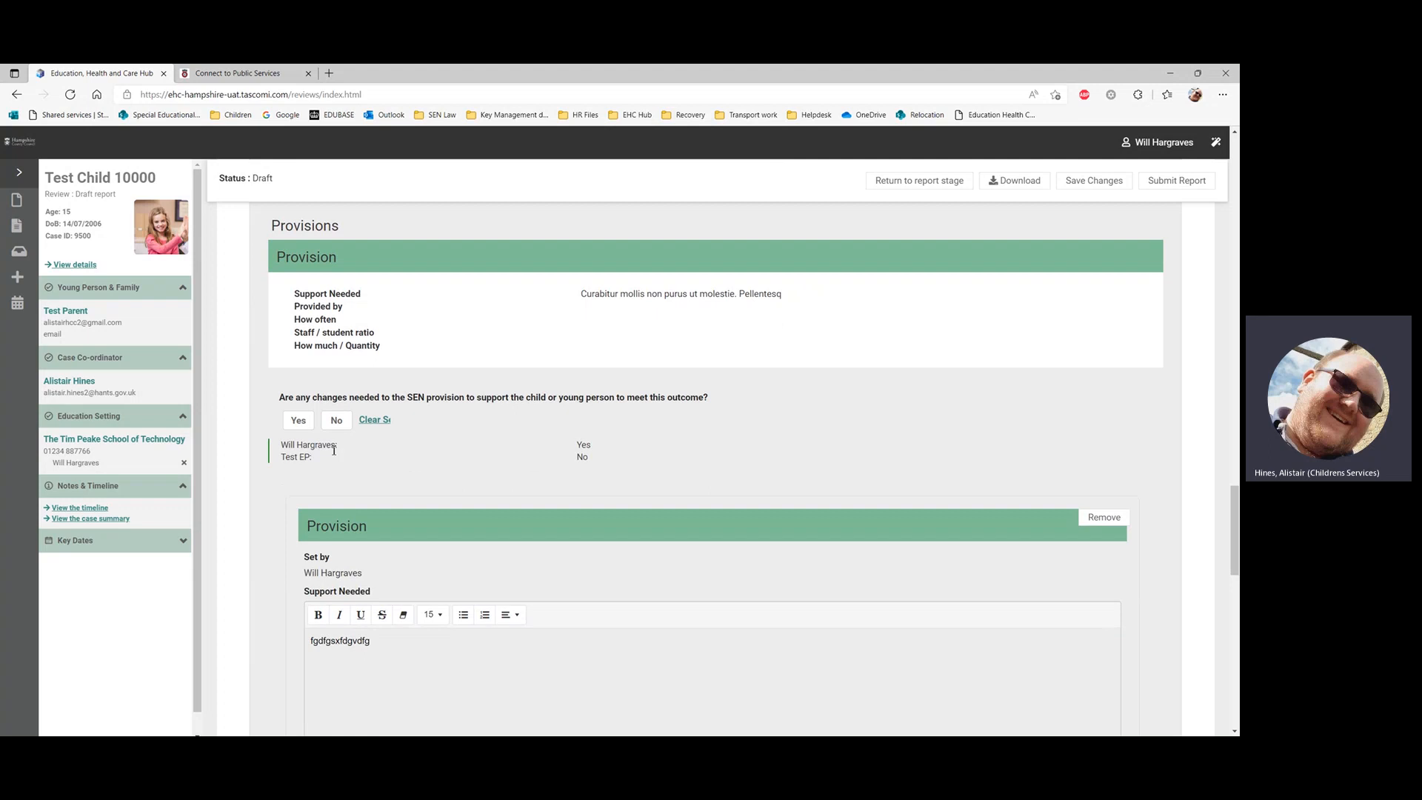
Step: Answer Yes to changes needed in SEN provision and save the report
left_click(298, 422)
scroll(286, 465, "down", 2)
scroll(287, 464, "down", 1)
scroll(1082, 327, "down", 3)
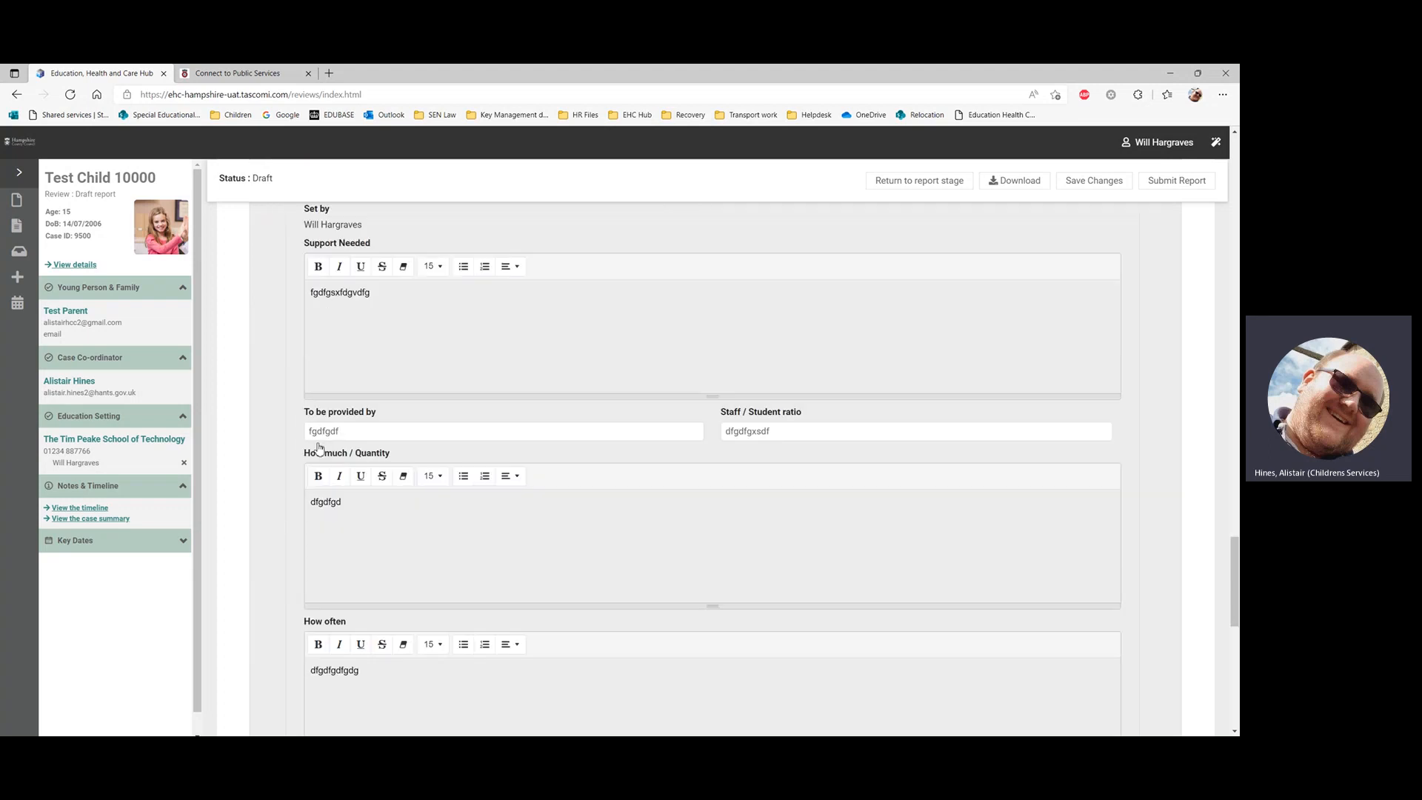
left_click(1088, 184)
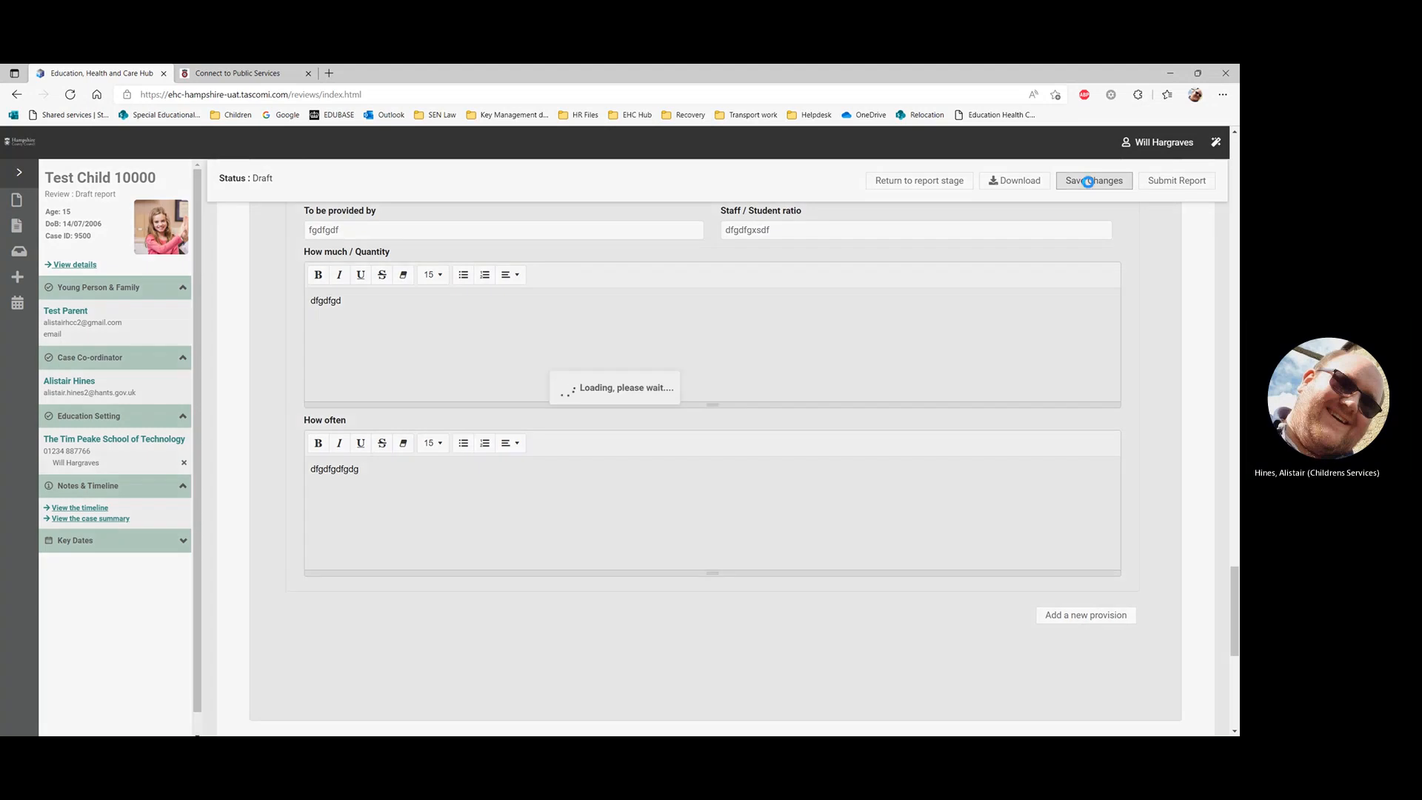
Step: Go back to the report areas list and open the Summary of EHC Plan annual review recommendations
left_click(926, 187)
scroll(677, 387, "up", 5)
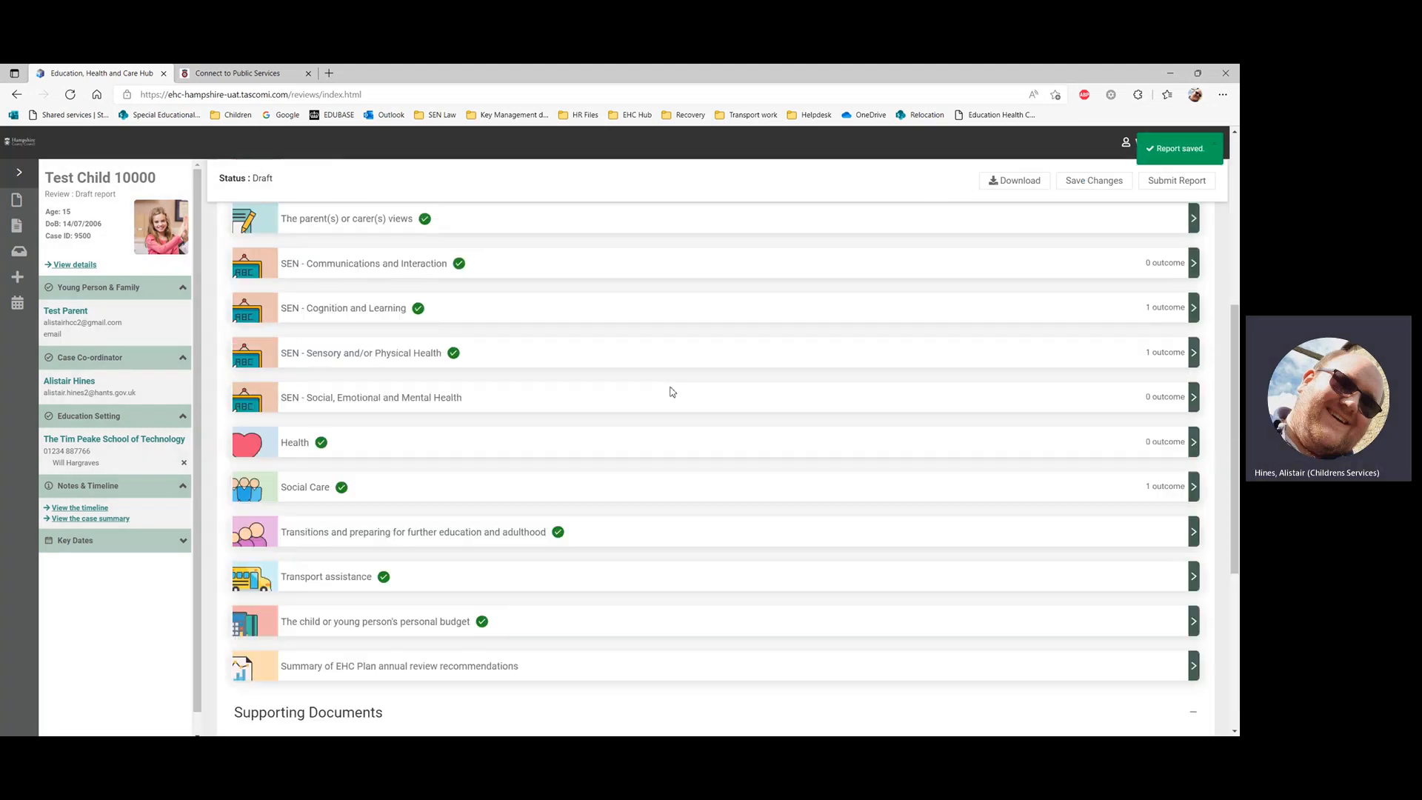
scroll(459, 444, "up", 2)
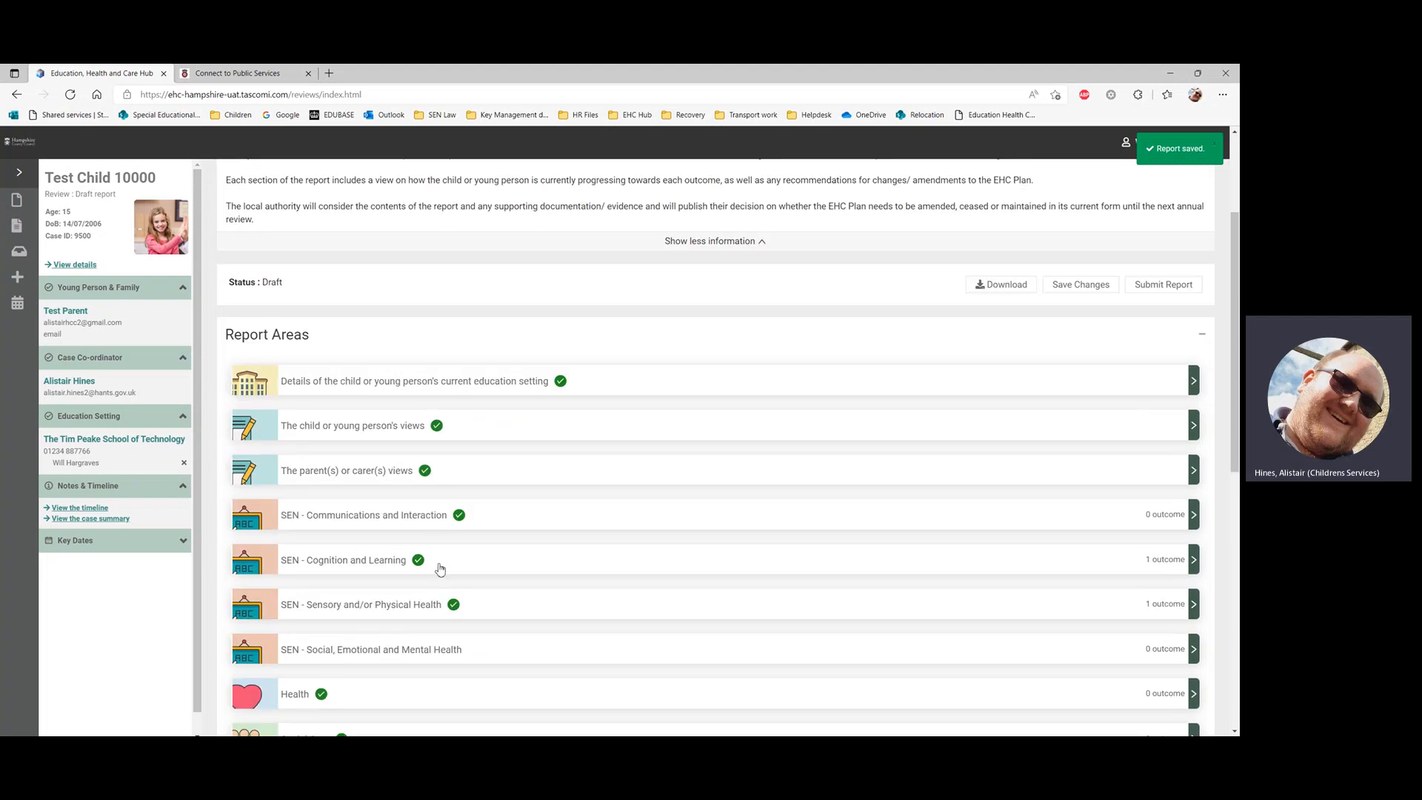
scroll(440, 511, "down", 2)
scroll(440, 511, "down", 2)
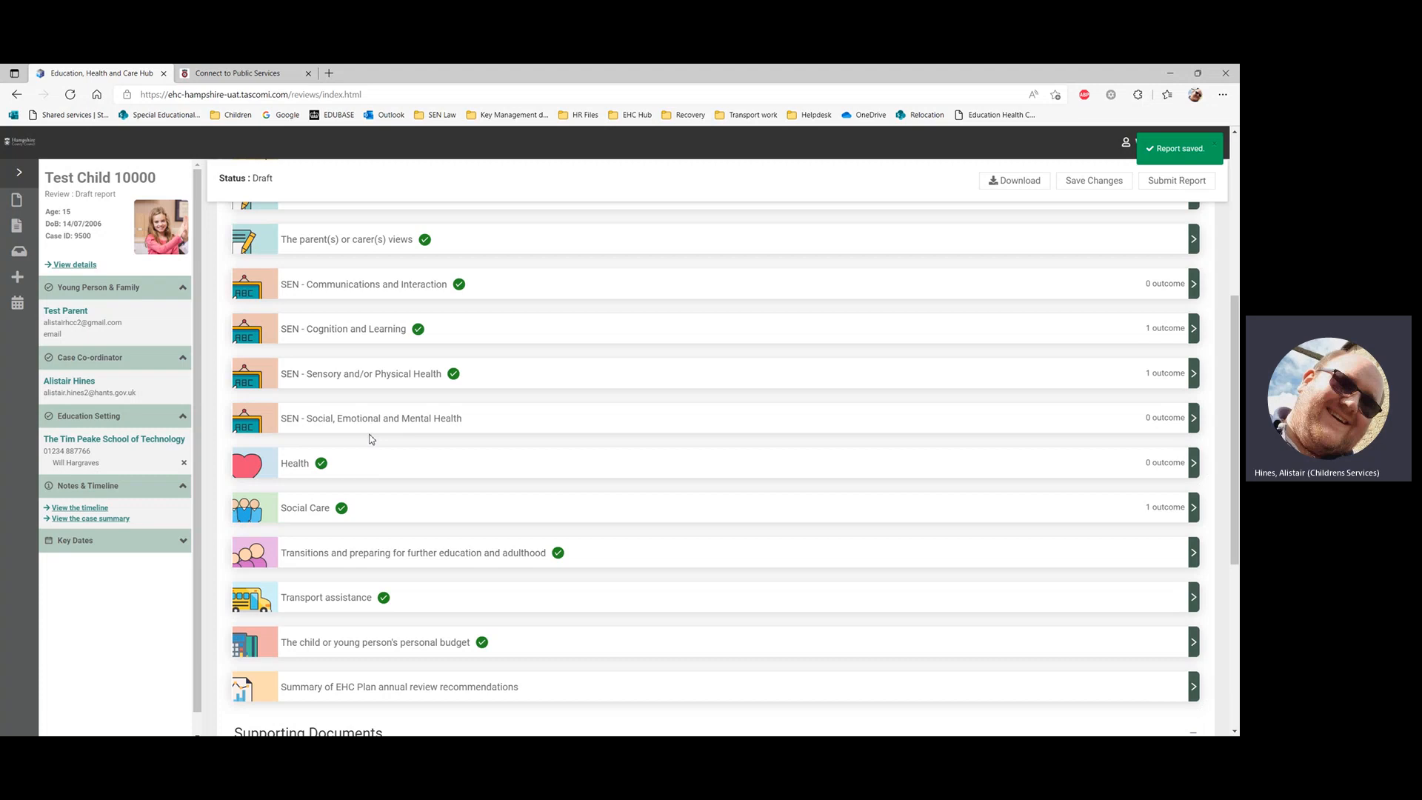
scroll(371, 439, "down", 2)
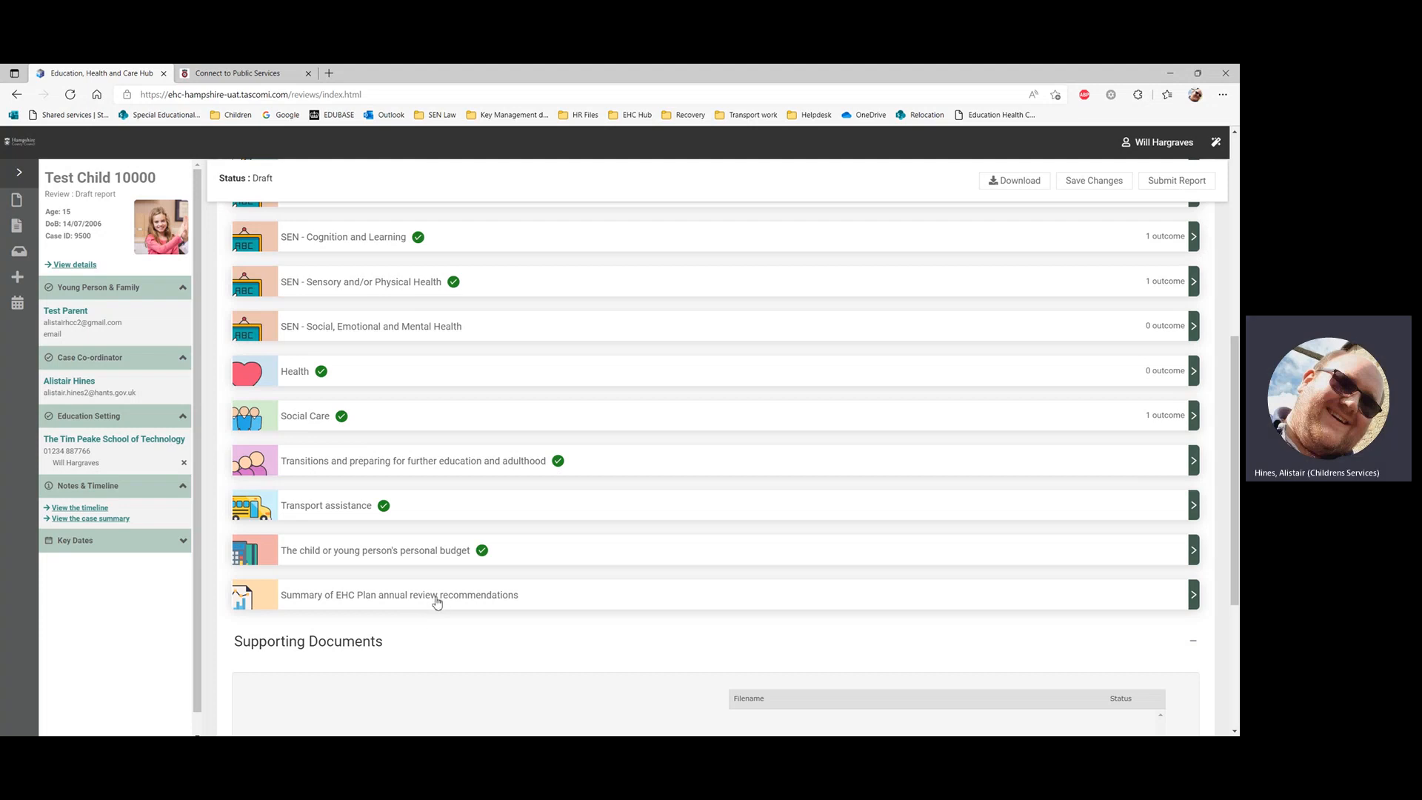
scroll(434, 530, "up", 3)
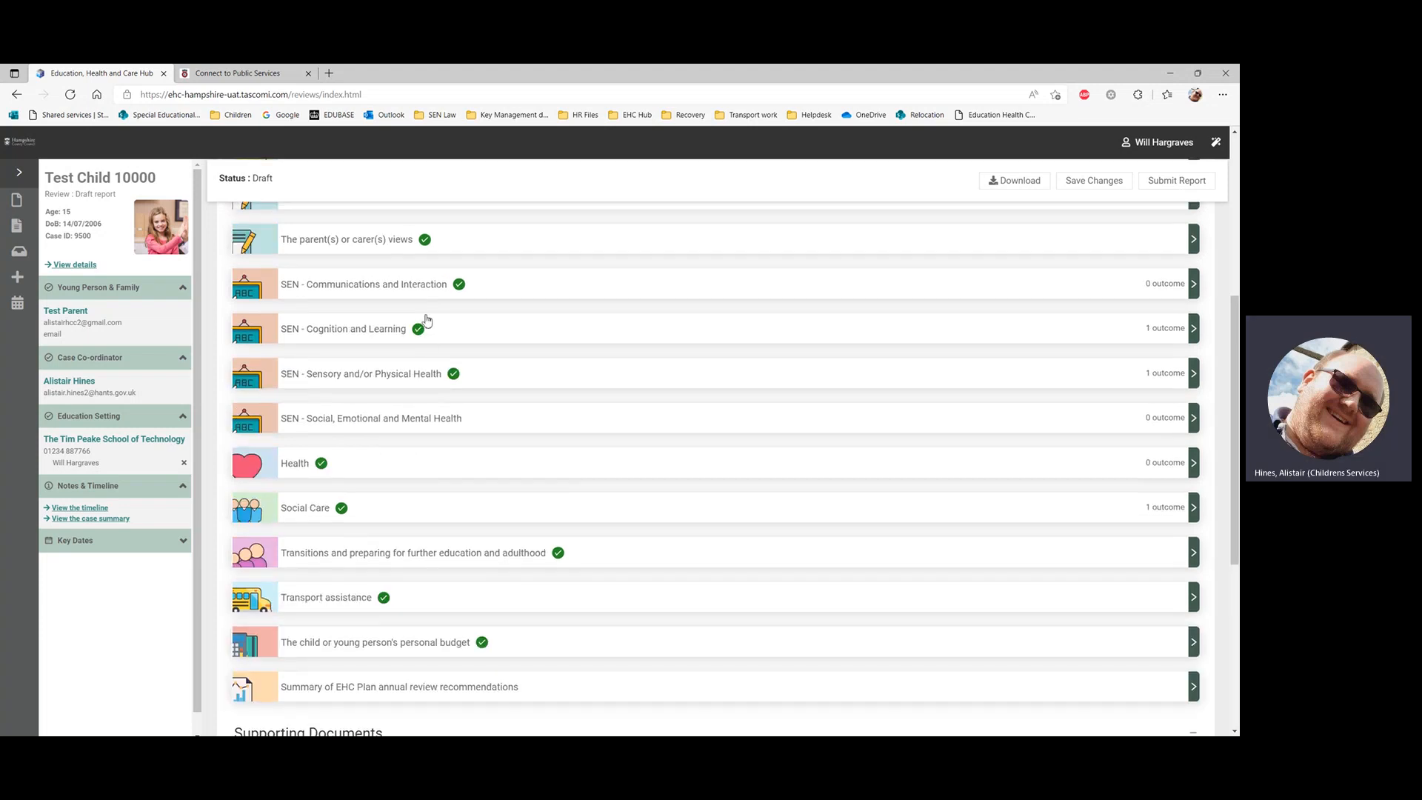
scroll(435, 435, "down", 4)
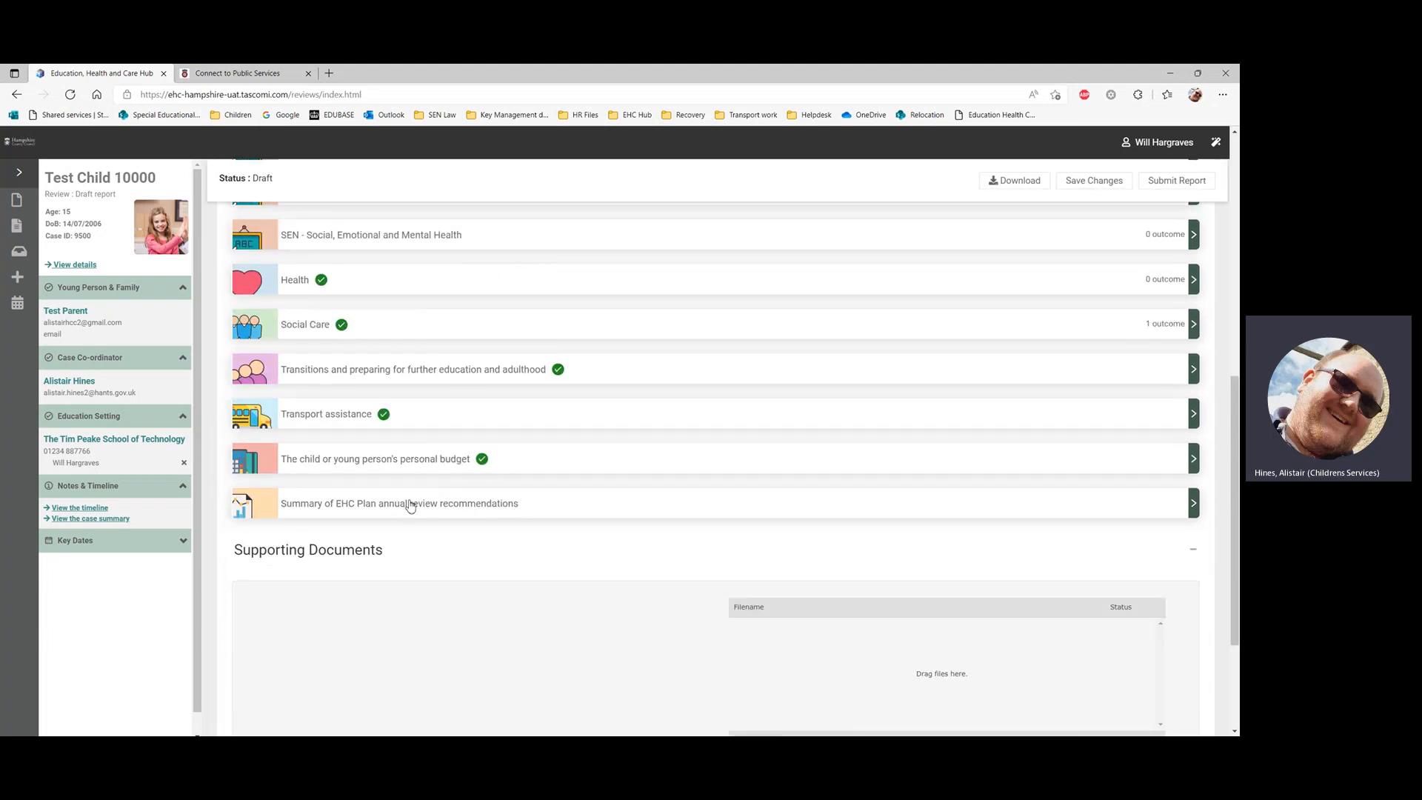
left_click(410, 505)
Step: Choose Amend the EHC Plan, answer No to changed needs and Yes to outcome/provision changes
scroll(219, 409, "up", 4)
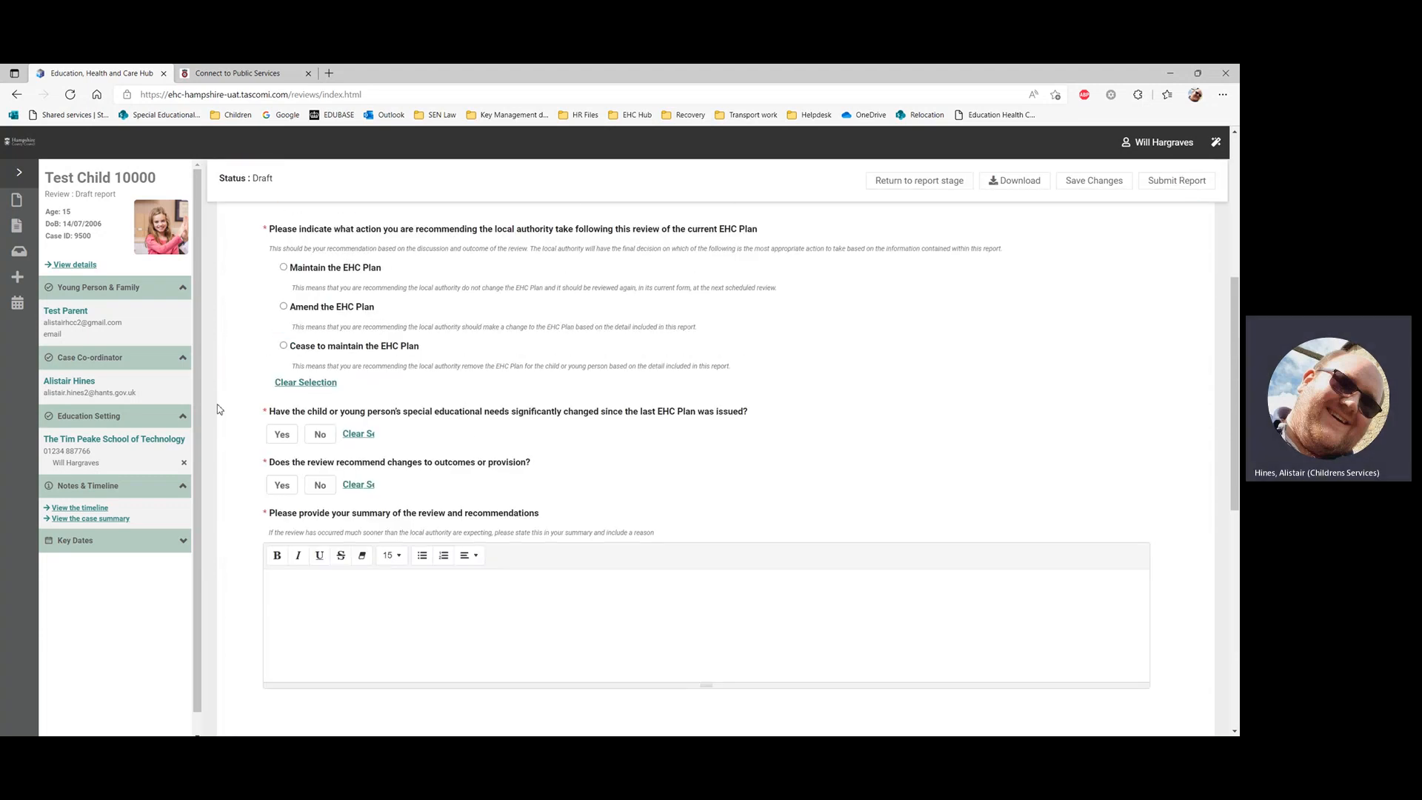
scroll(219, 409, "down", 3)
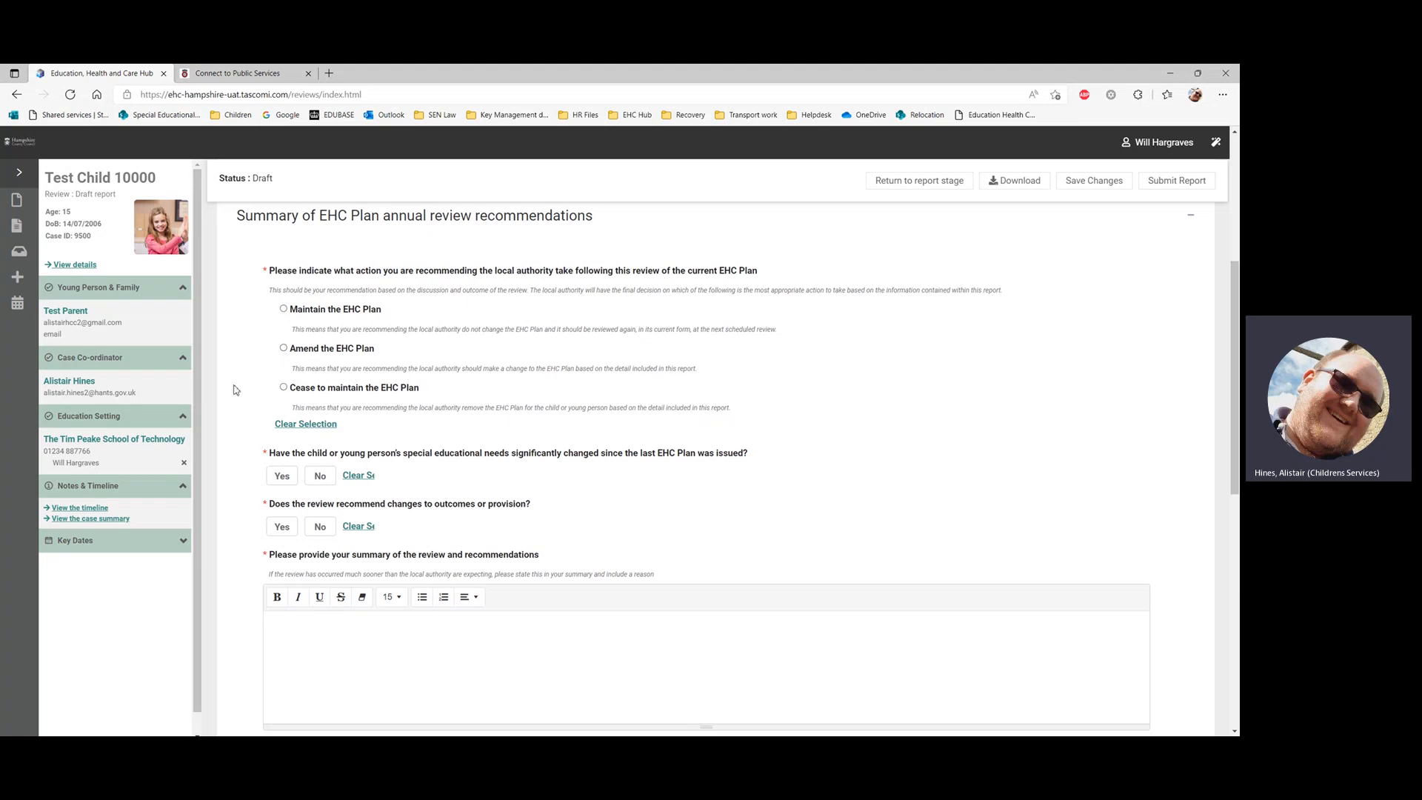
left_click(284, 348)
scroll(240, 342, "down", 2)
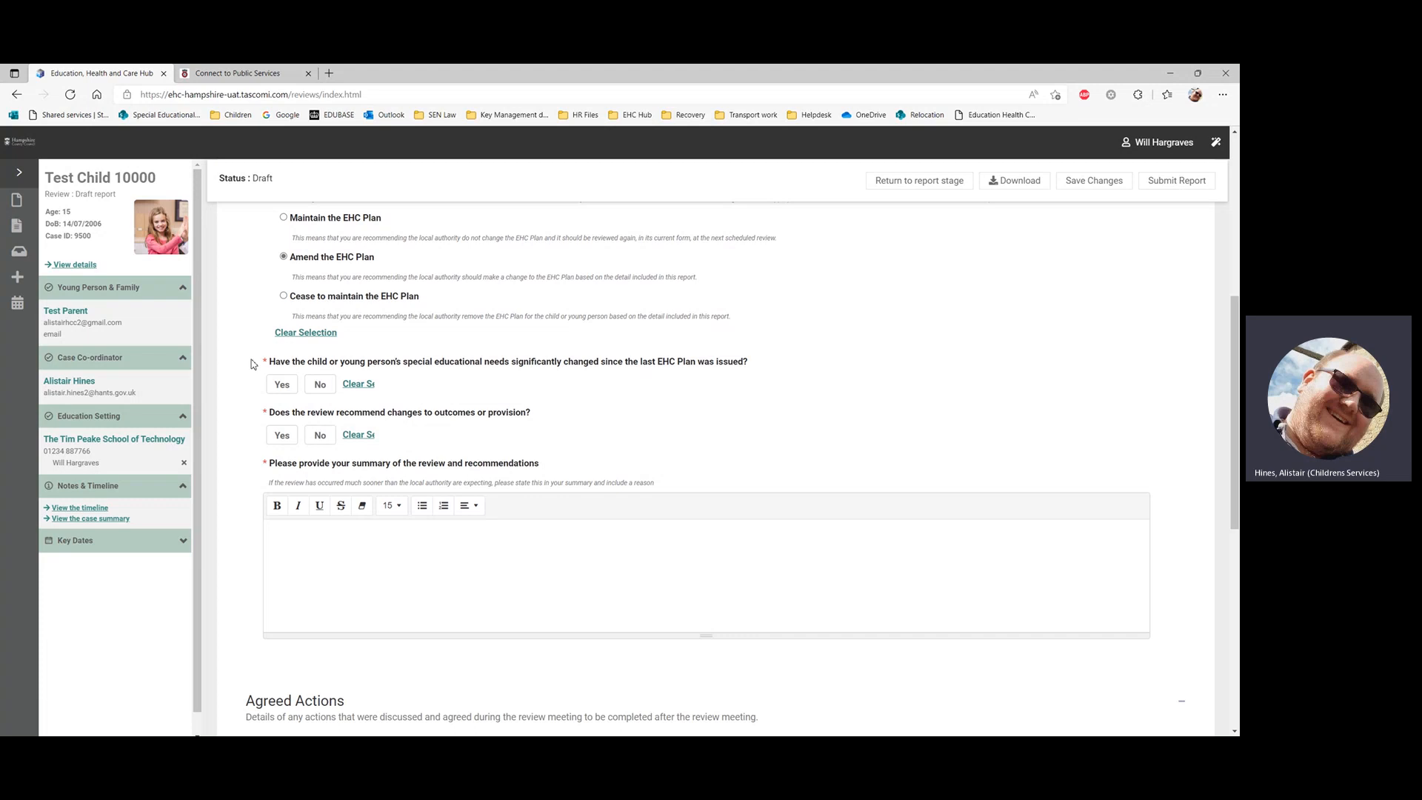
left_click(321, 386)
left_click(282, 436)
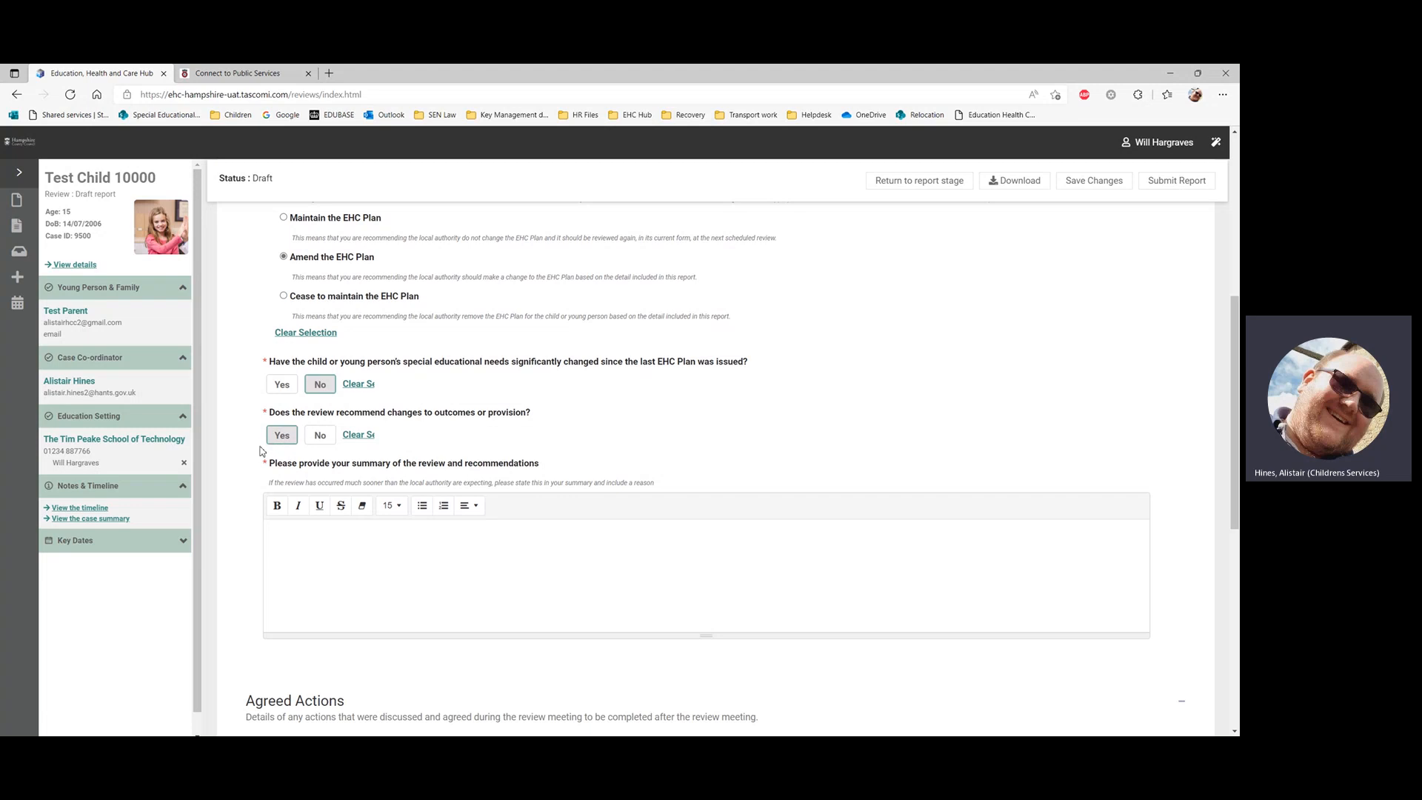
Step: Place the cursor in the review summary editor, ready to write the summary
scroll(314, 453, "down", 1)
left_click(331, 450)
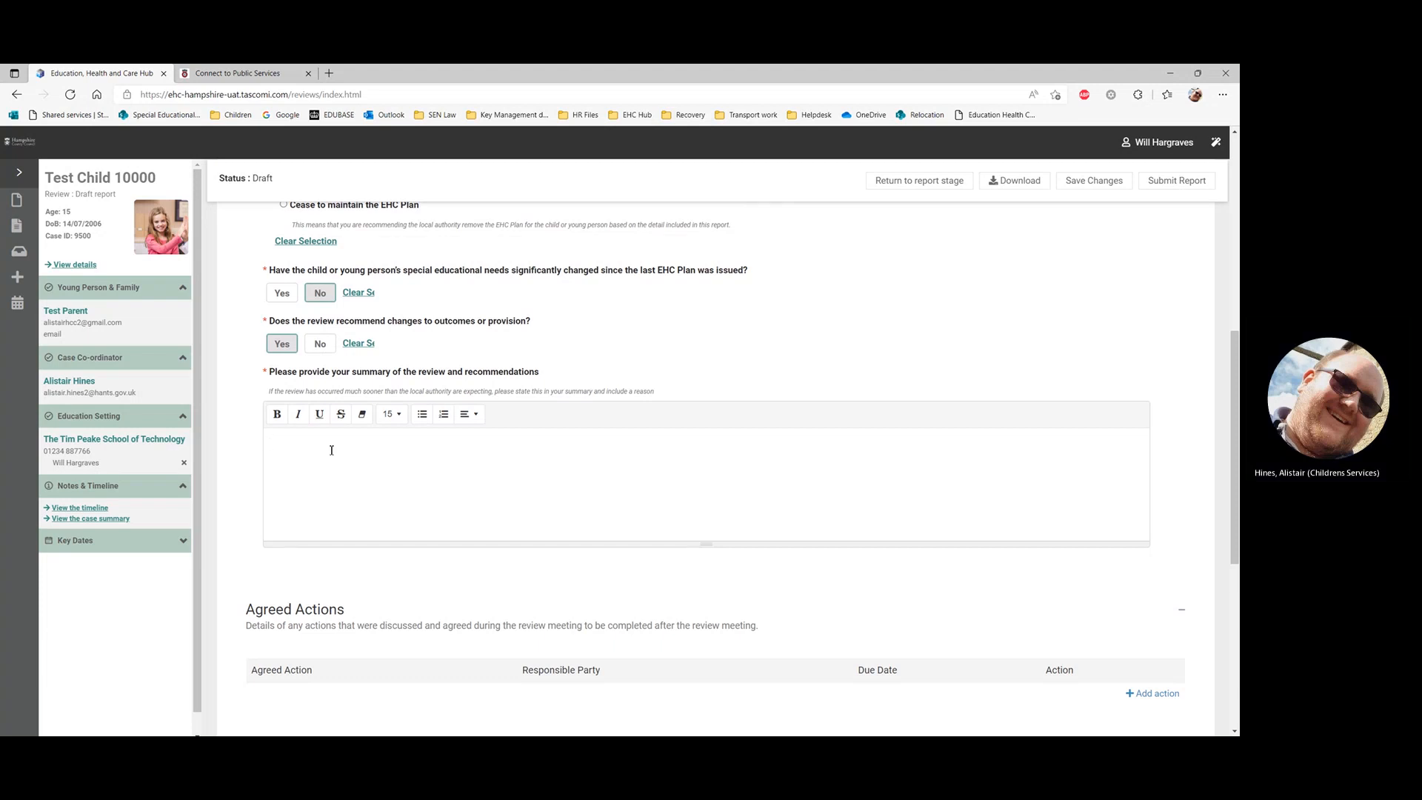
left_click(331, 449)
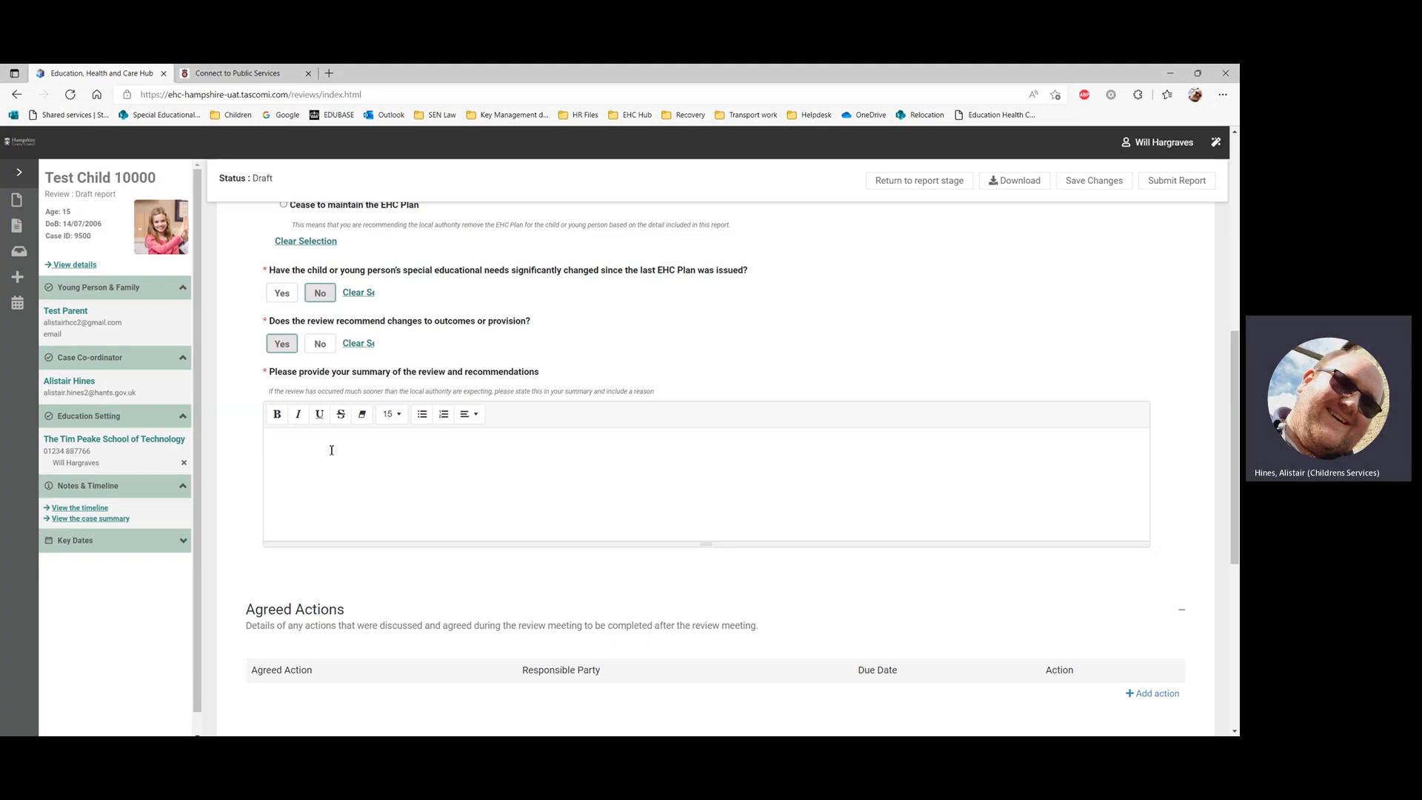
scroll(242, 464, "up", 2)
scroll(243, 465, "up", 2)
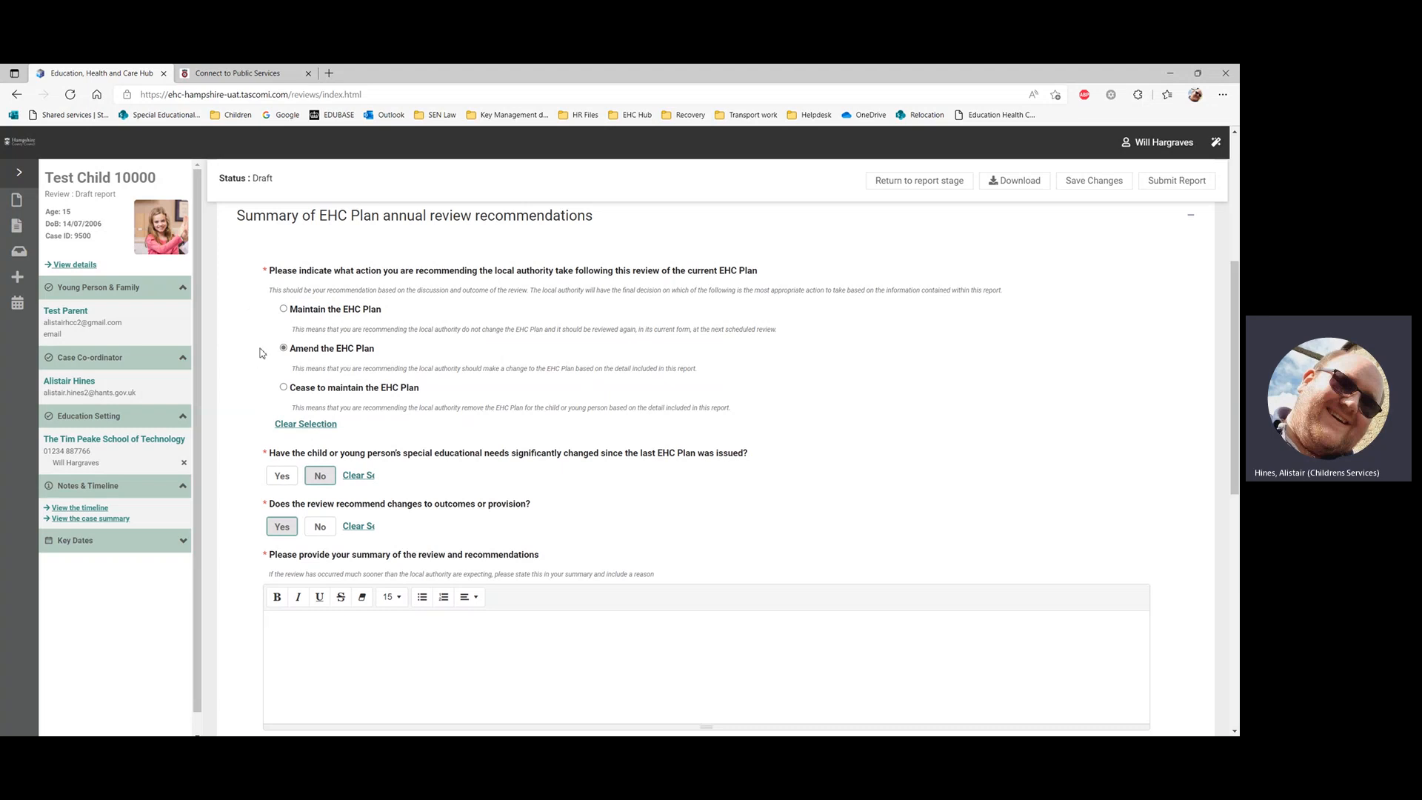
scroll(250, 390, "down", 3)
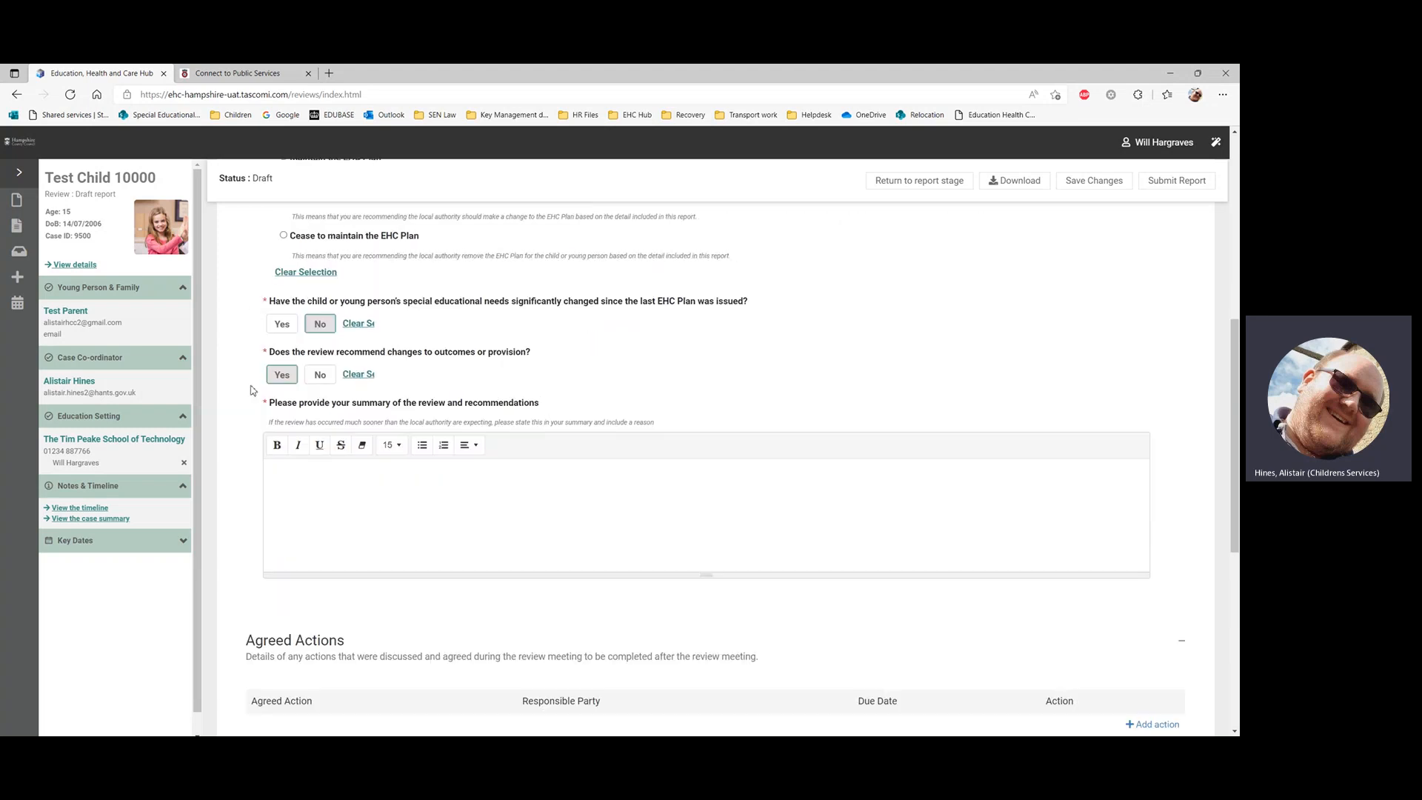
scroll(250, 390, "up", 3)
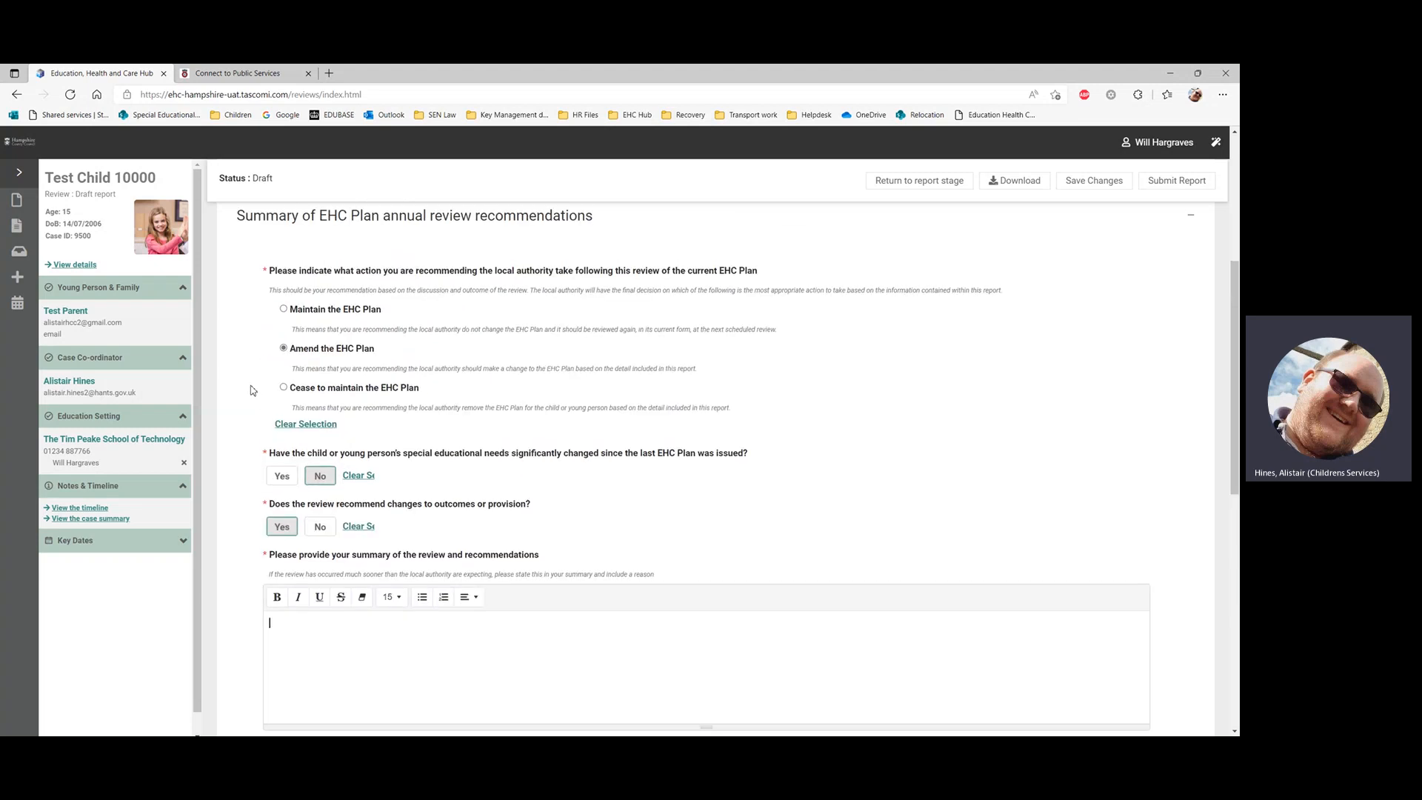
scroll(250, 390, "down", 3)
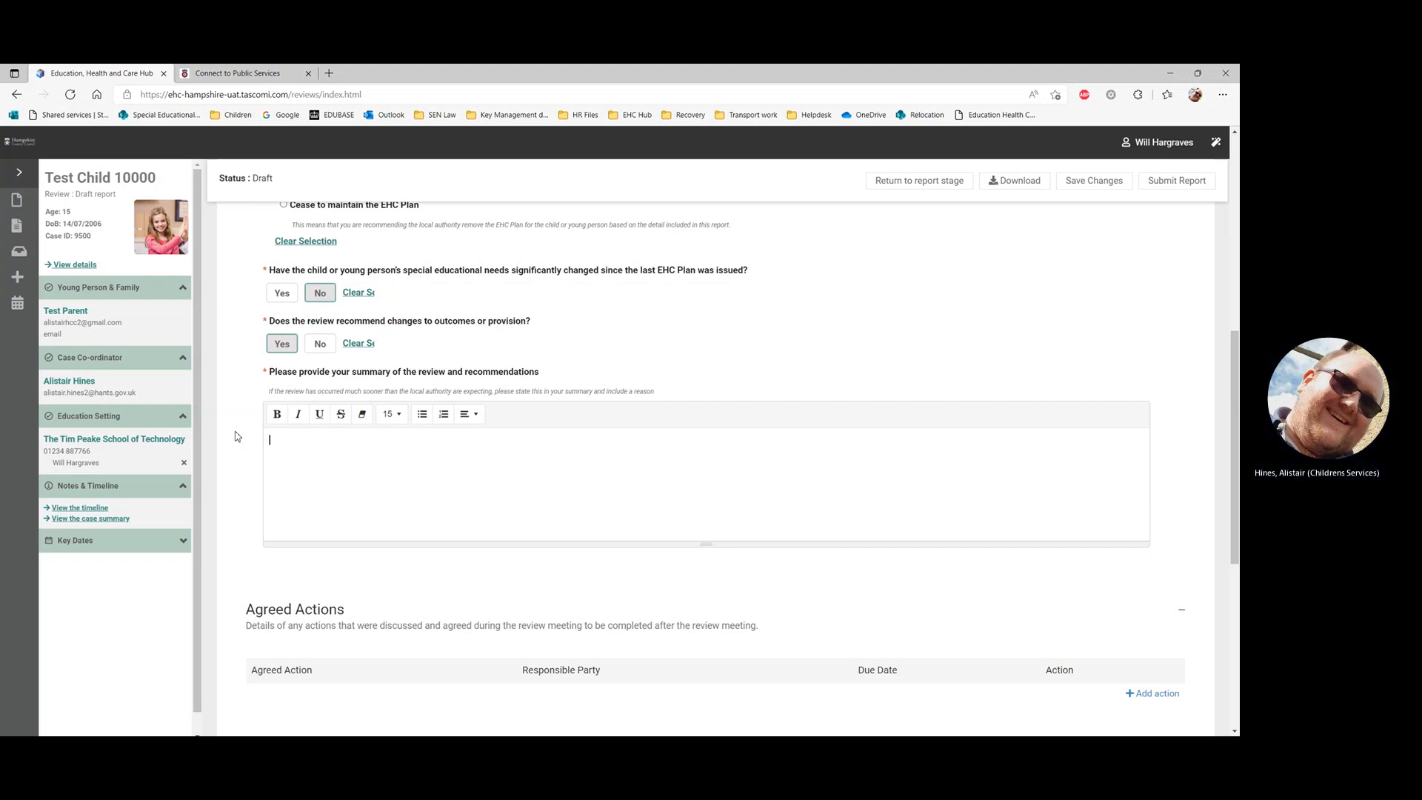
Step: Enter 'iyggbkbbl' as the review summary and start a new agreed action
type("iyggbkbblj")
scroll(294, 502, "down", 2)
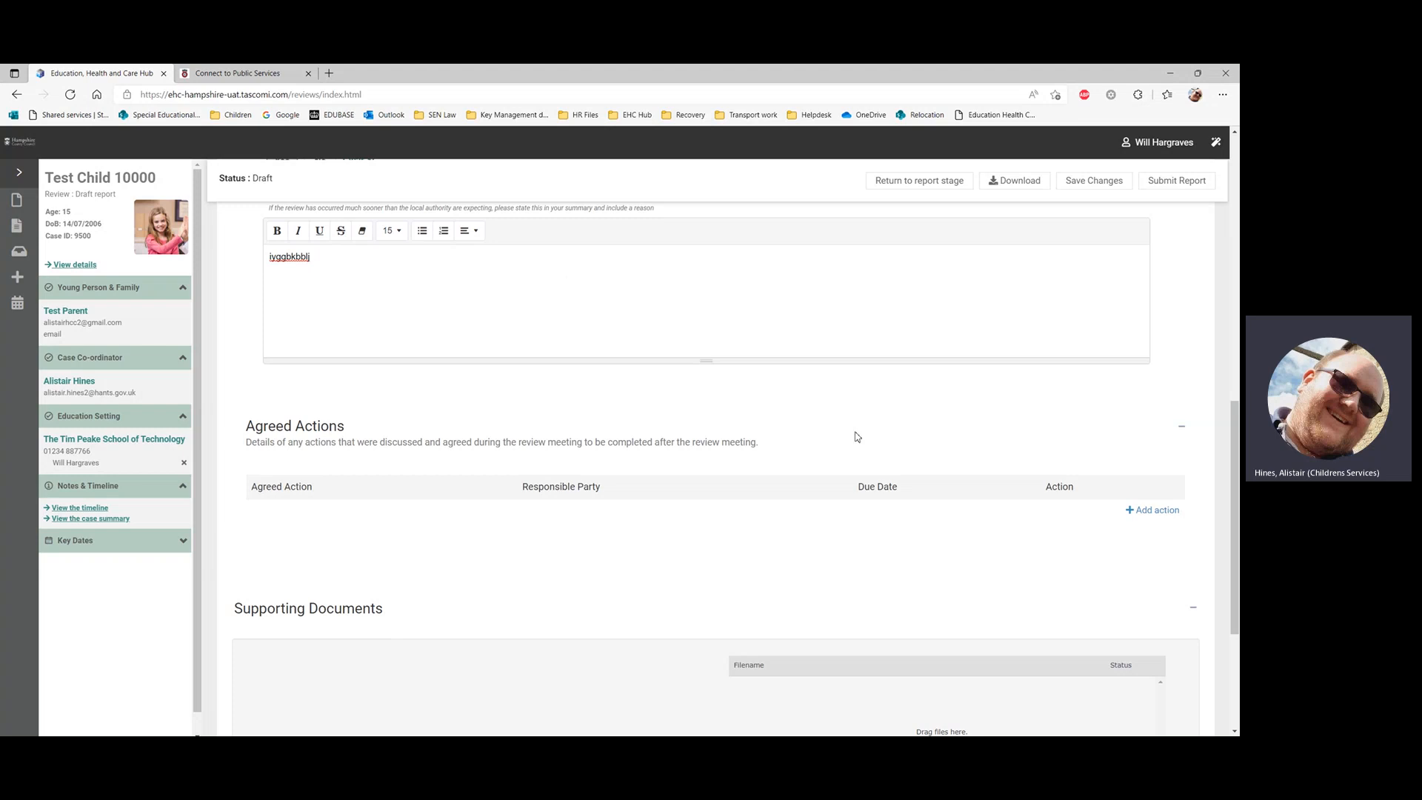
left_click(1159, 511)
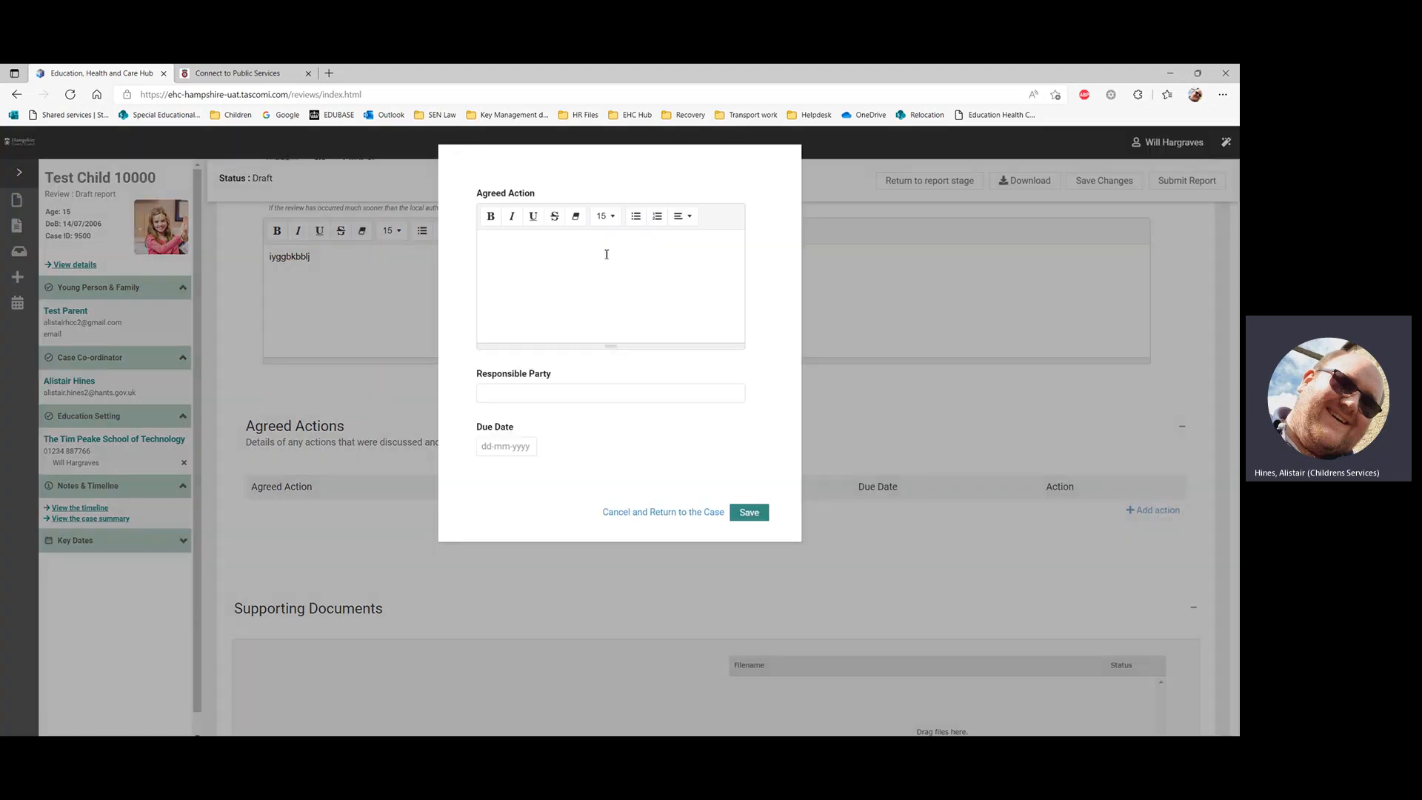
Step: Save agreed action 'fgdfgsdfgdfg' with a responsible party and due date 26/04/2022
type("fgdfgsdfgdfg")
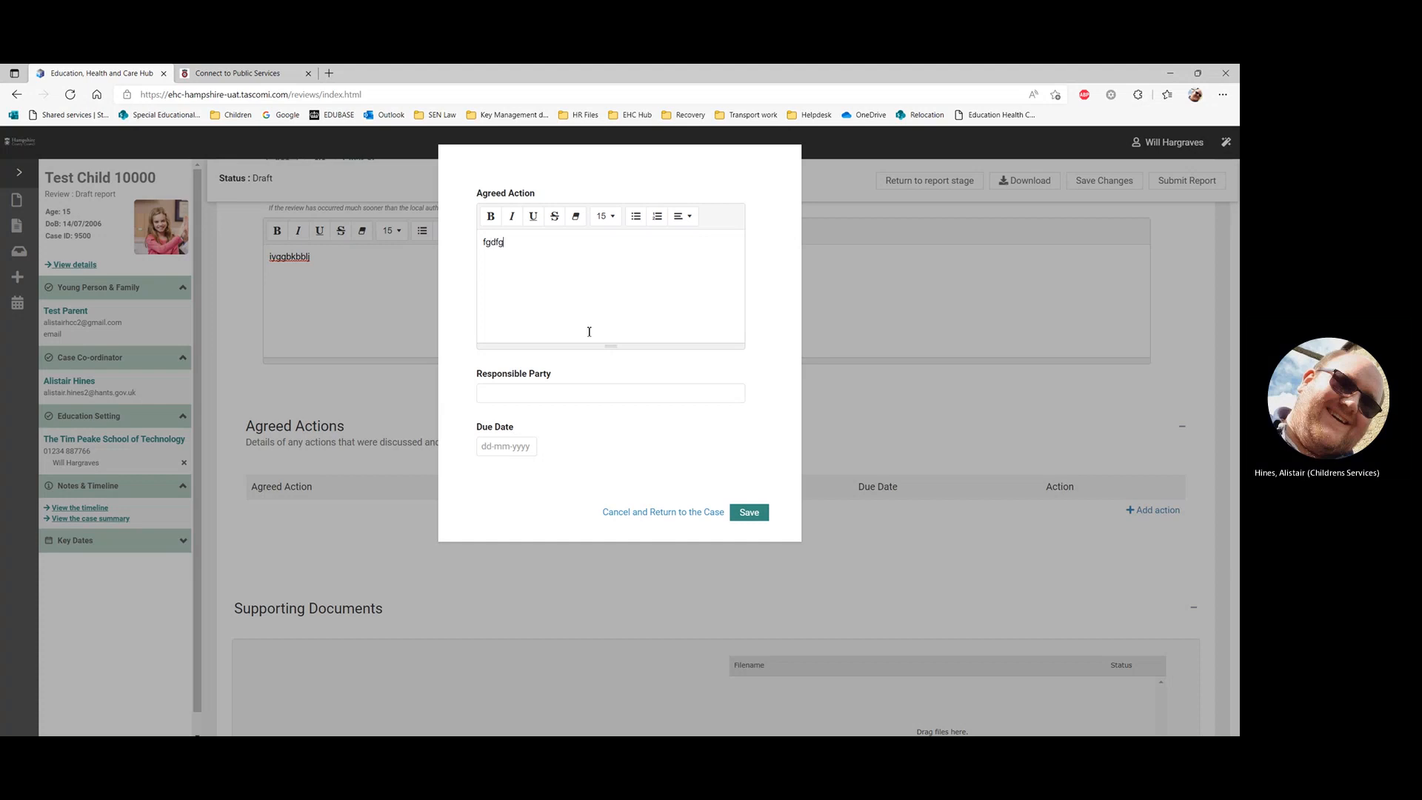
left_click(571, 393)
type("dfgdfgdfg")
left_click(520, 445)
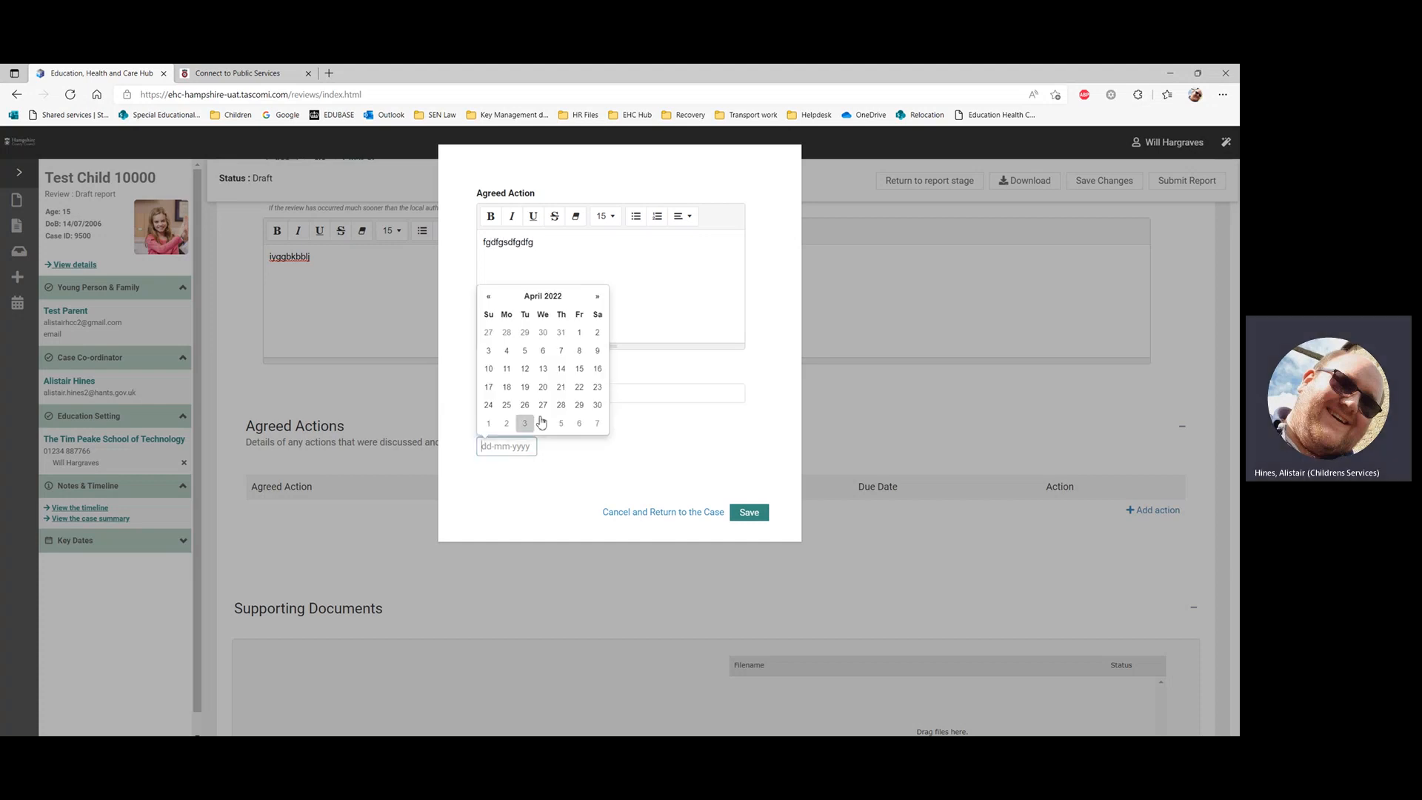
left_click(527, 403)
left_click(737, 511)
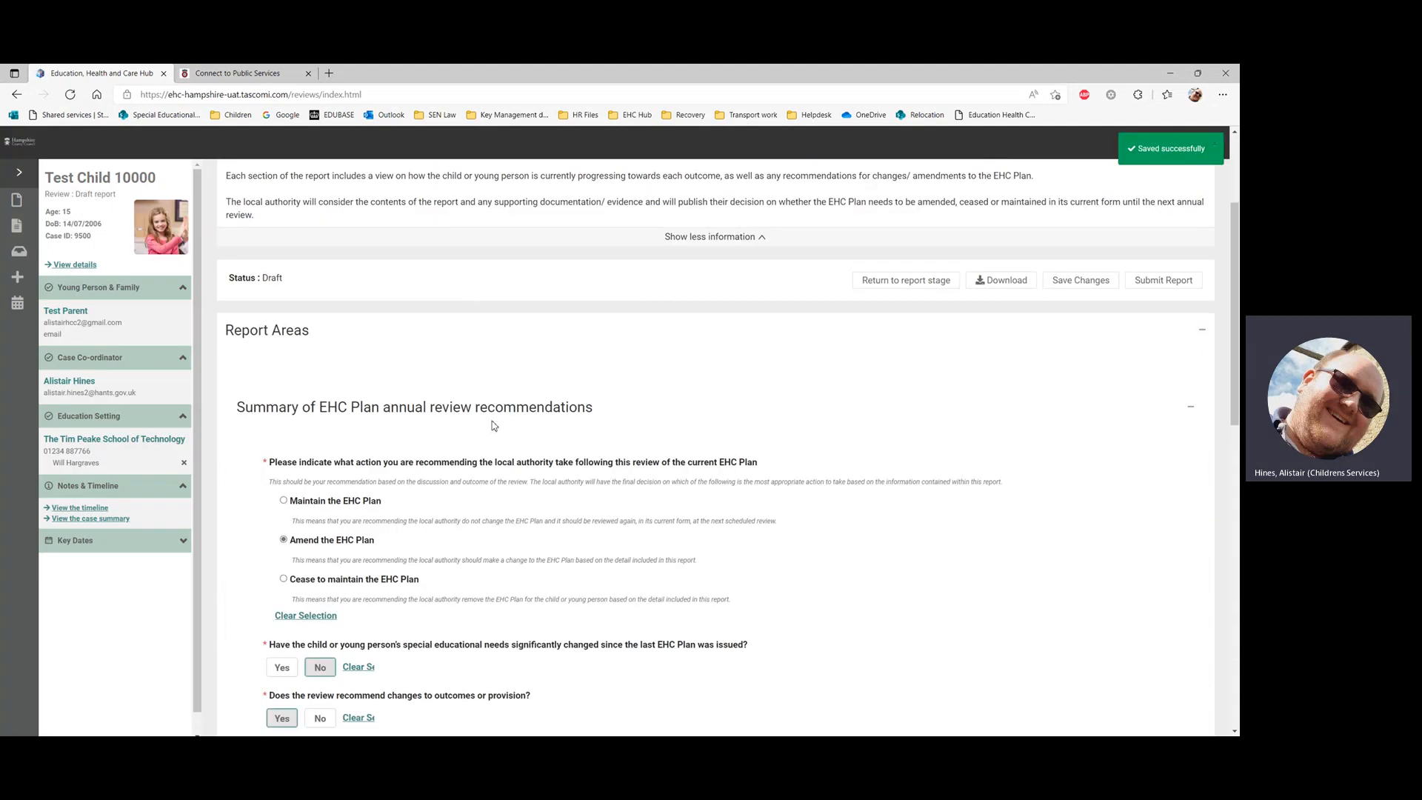
scroll(441, 404, "up", 2)
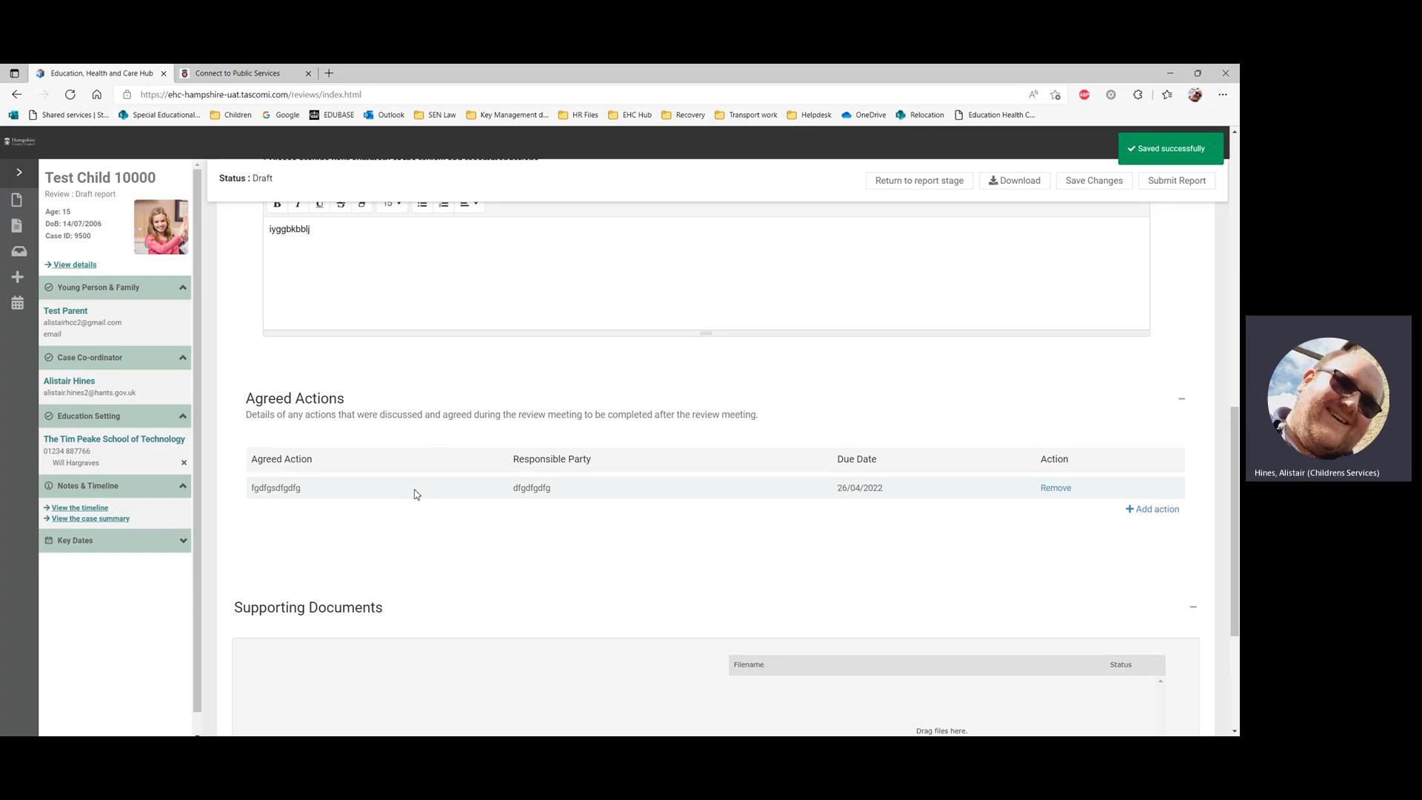
scroll(232, 370, "up", 1)
scroll(232, 370, "down", 2)
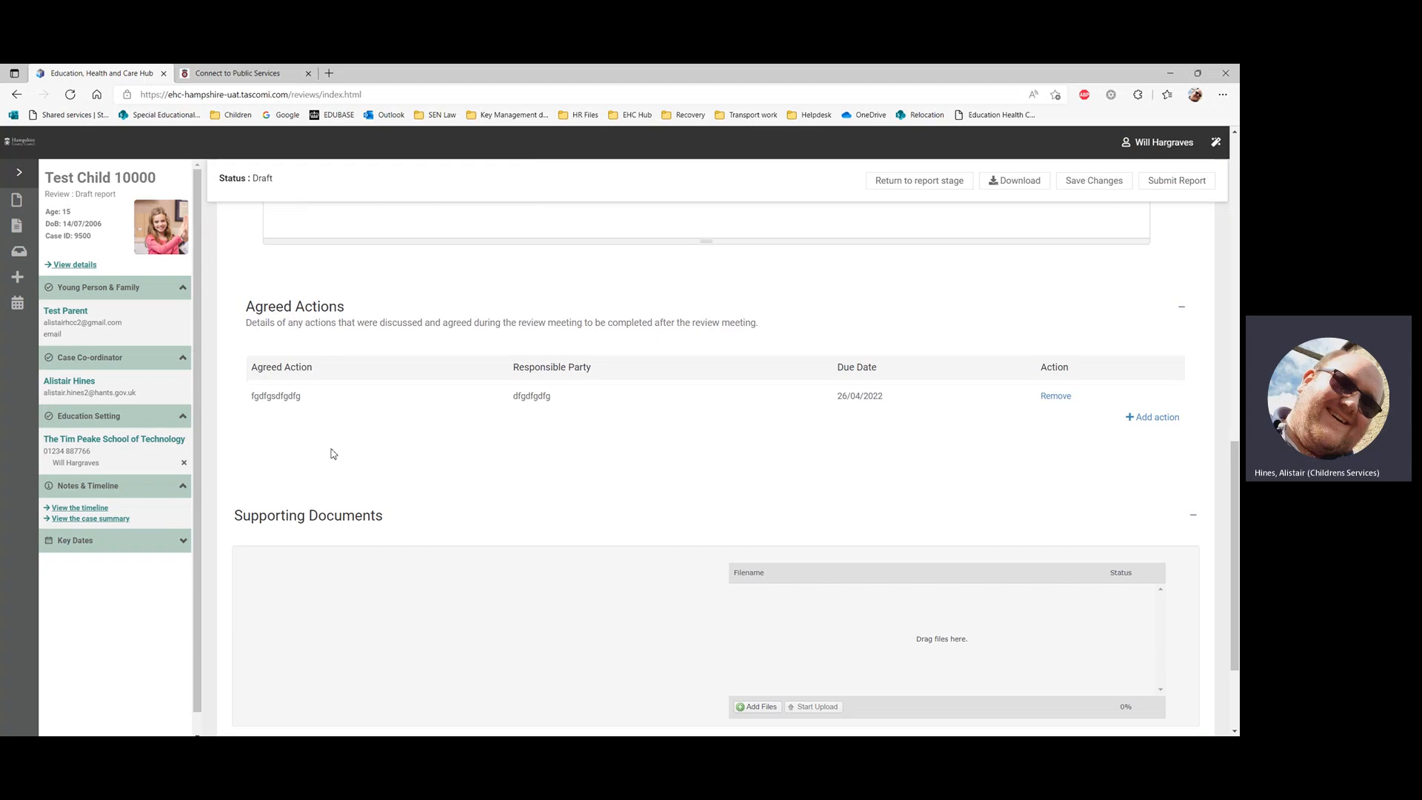
scroll(320, 453, "up", 4)
scroll(228, 492, "down", 2)
scroll(228, 491, "down", 1)
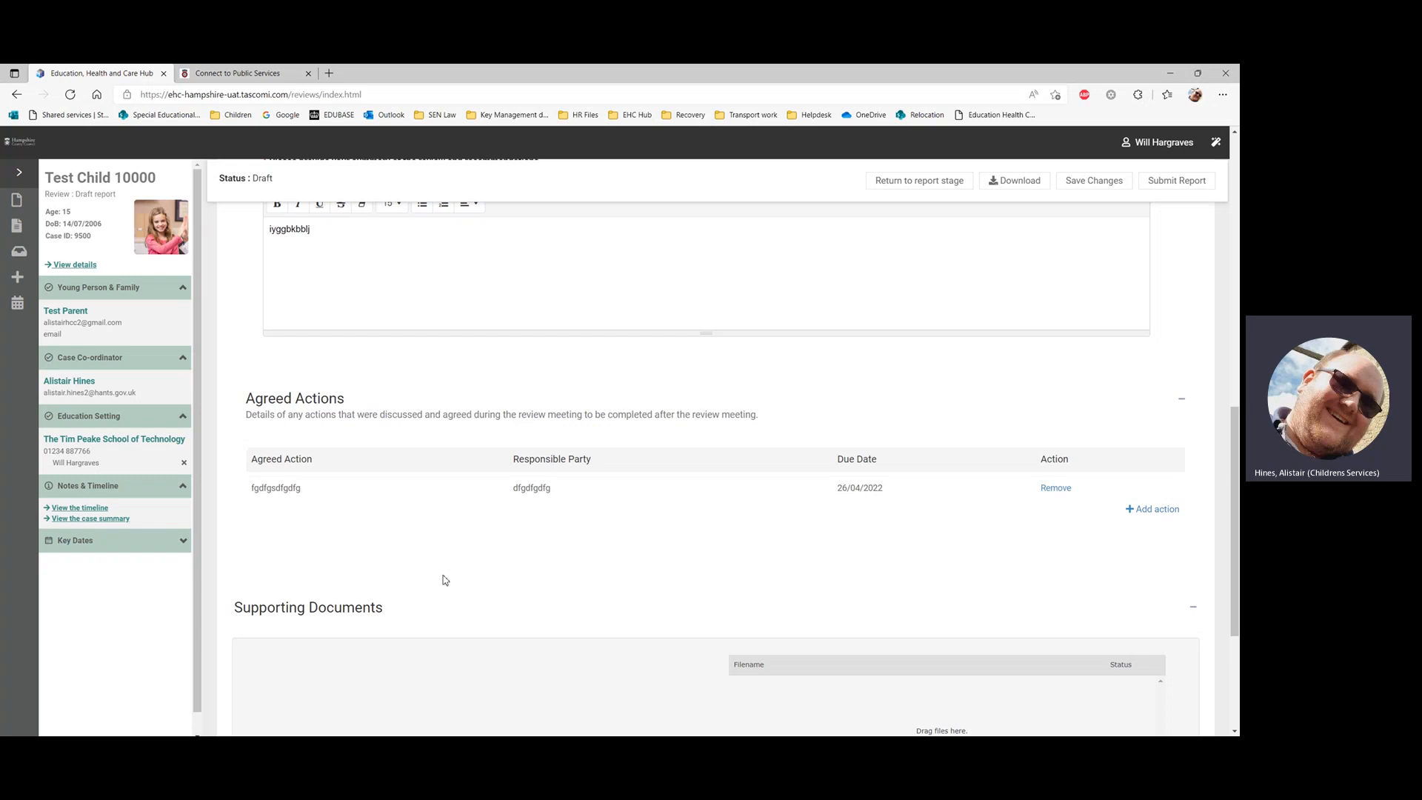
scroll(443, 579, "up", 1)
scroll(261, 533, "up", 6)
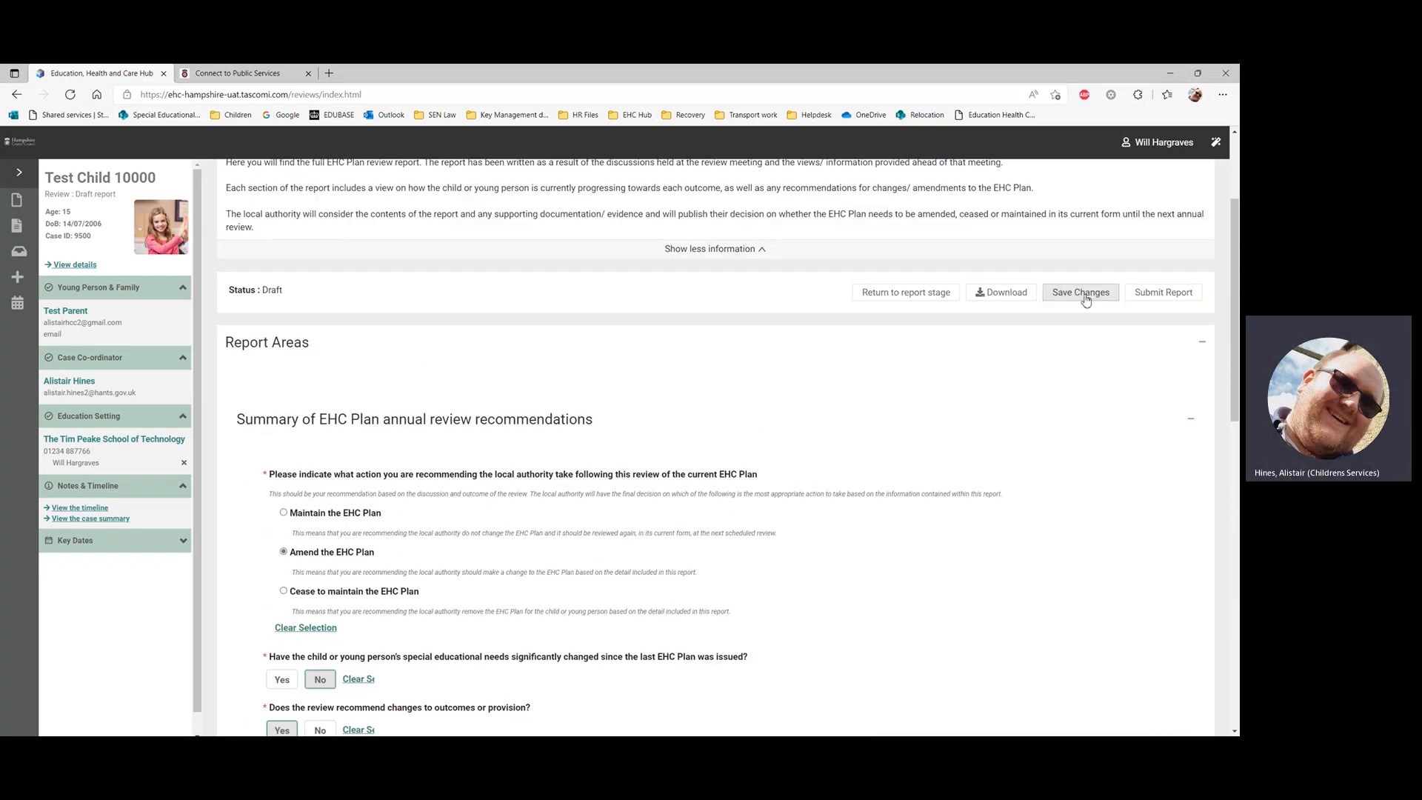
Step: Save the report changes, then submit the review report and confirm with Yes
left_click(1082, 294)
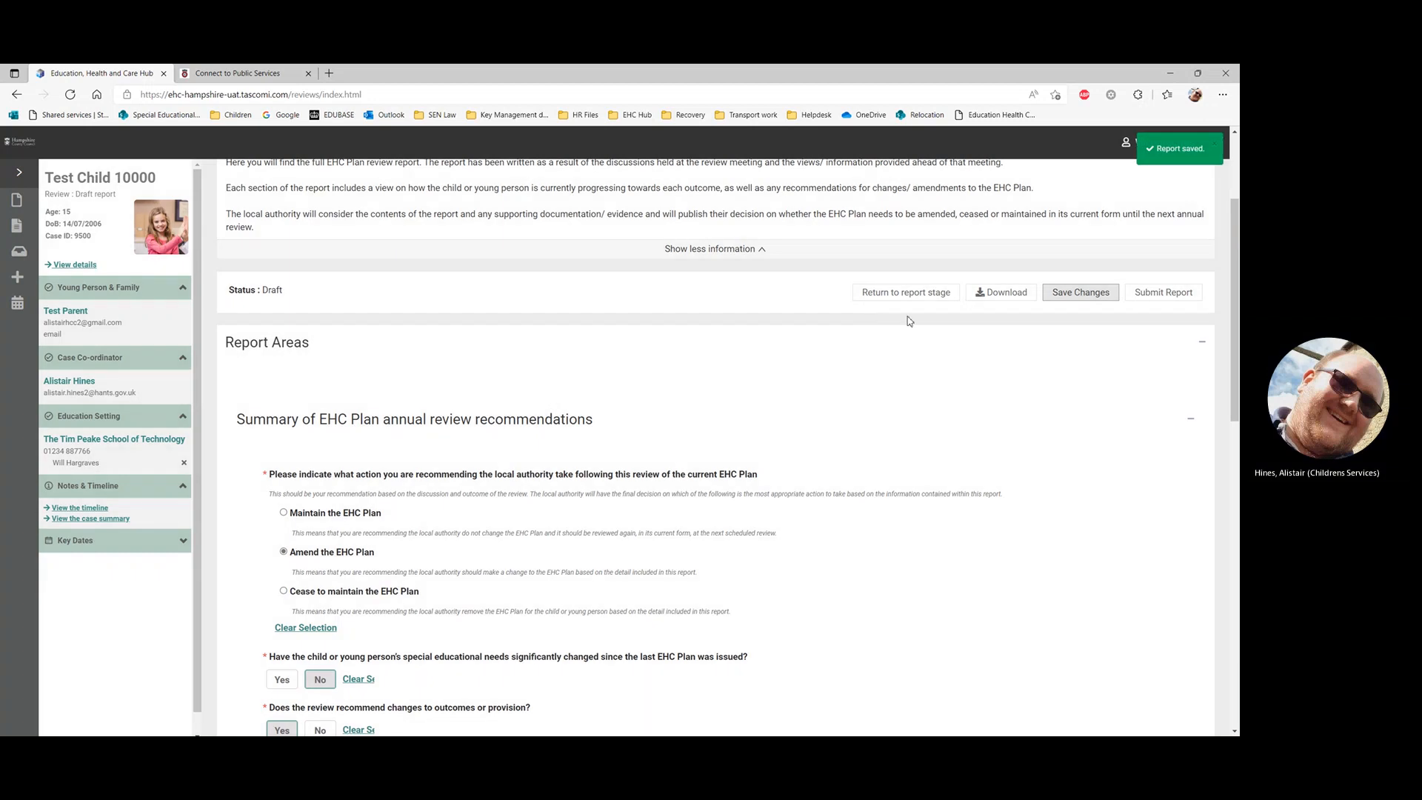
left_click(1178, 293)
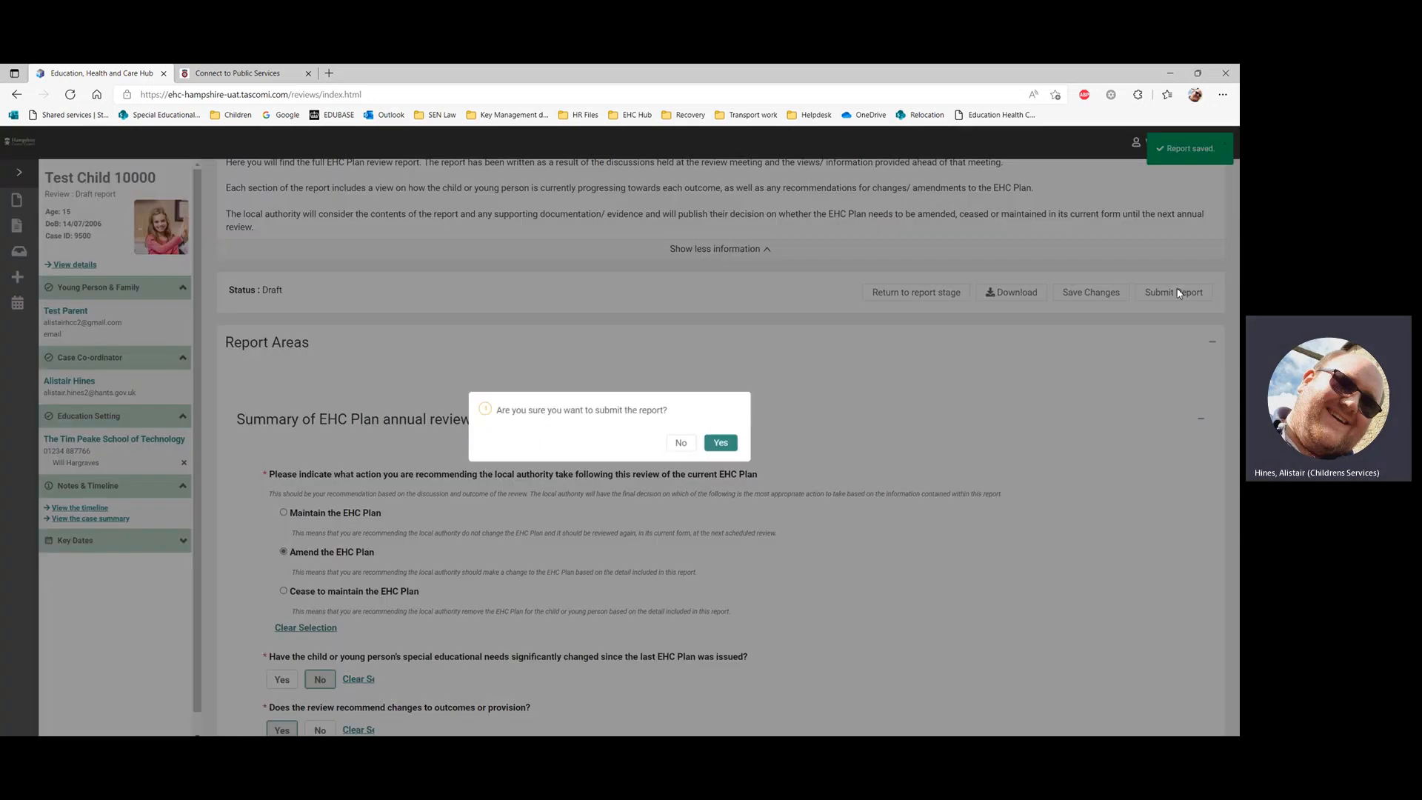
left_click(735, 445)
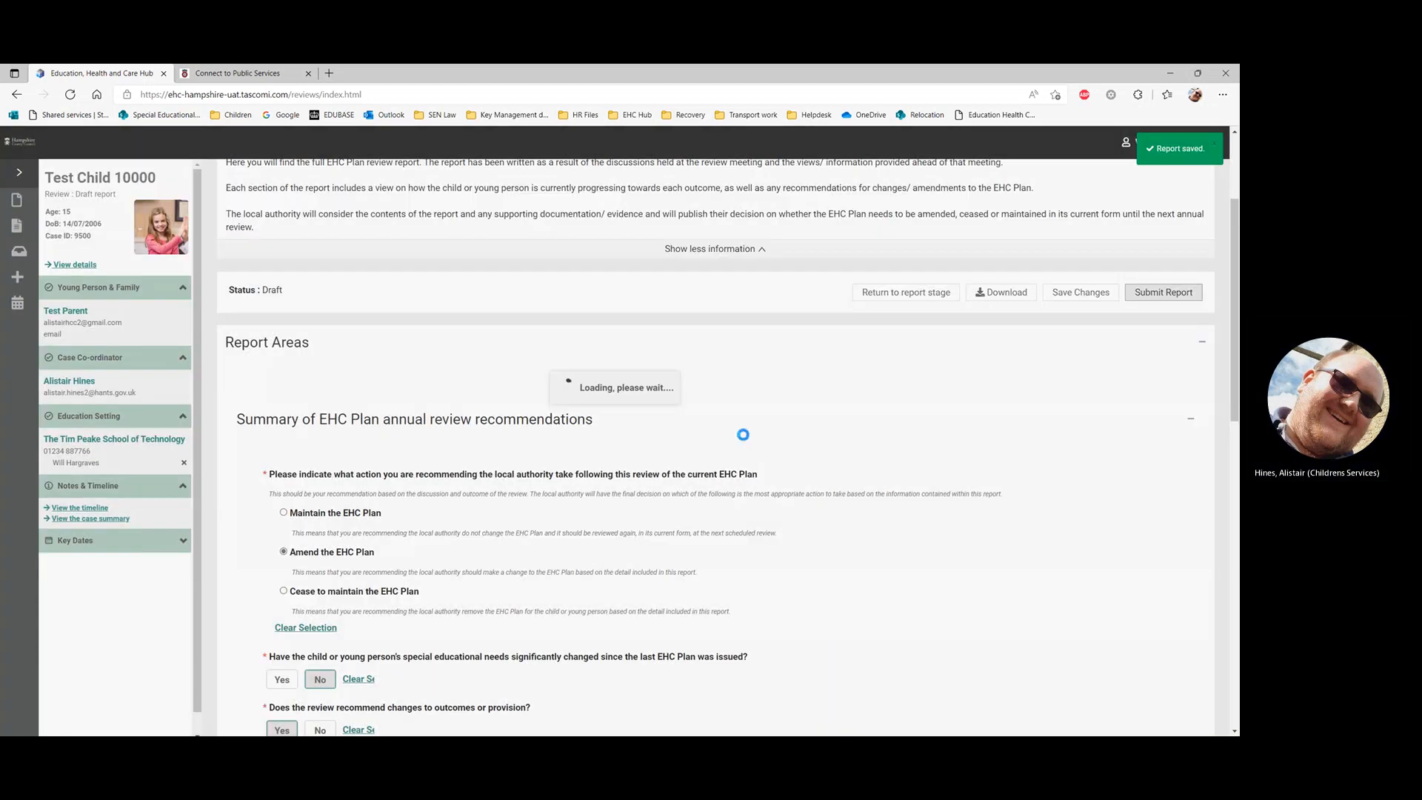